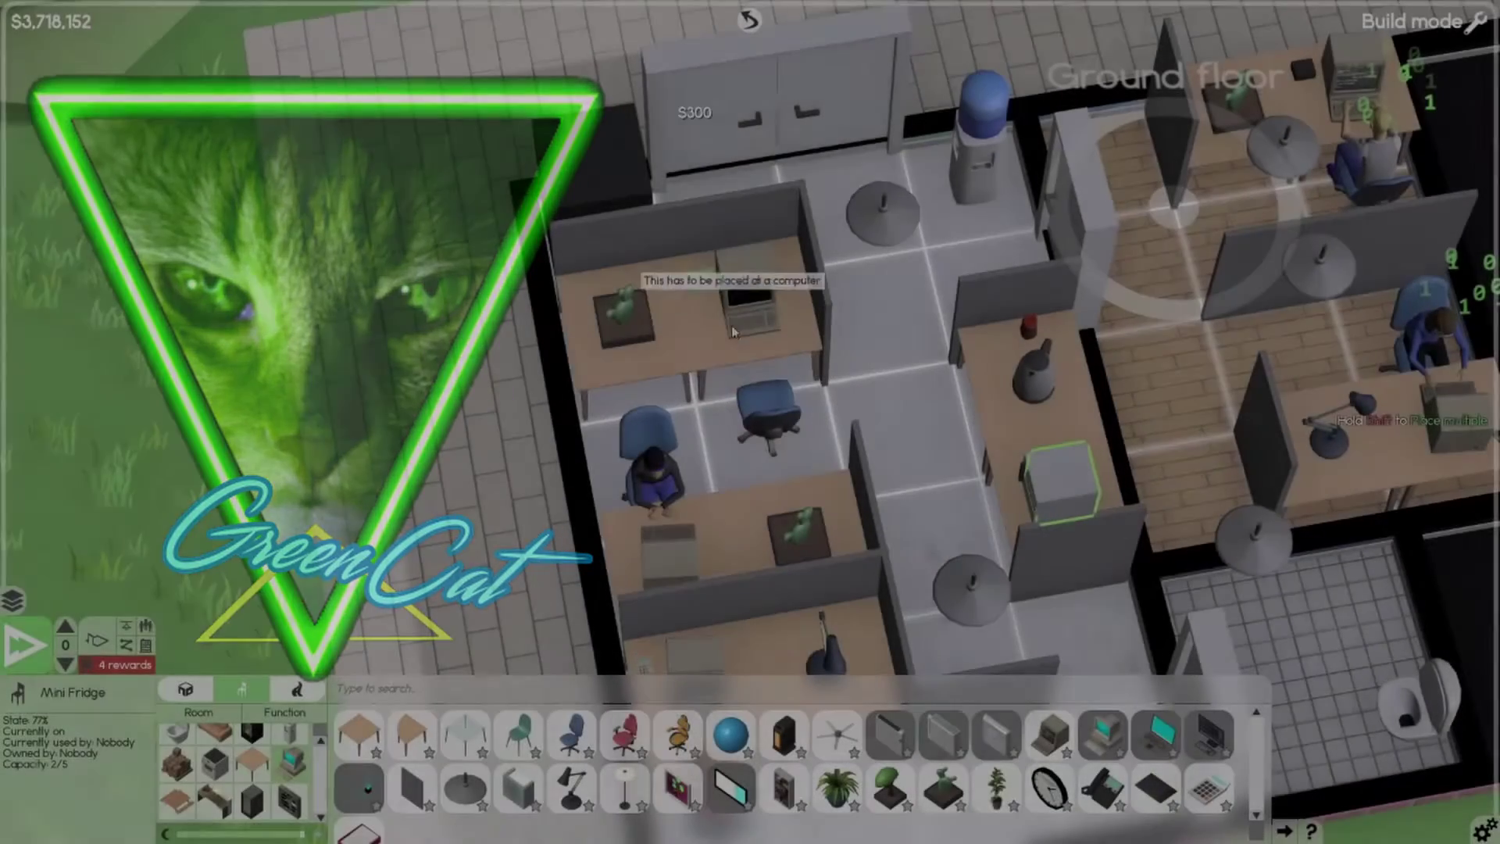
{"action": "scroll", "coordinate": [733, 330], "scroll_direction": "up", "scroll_amount": 5}
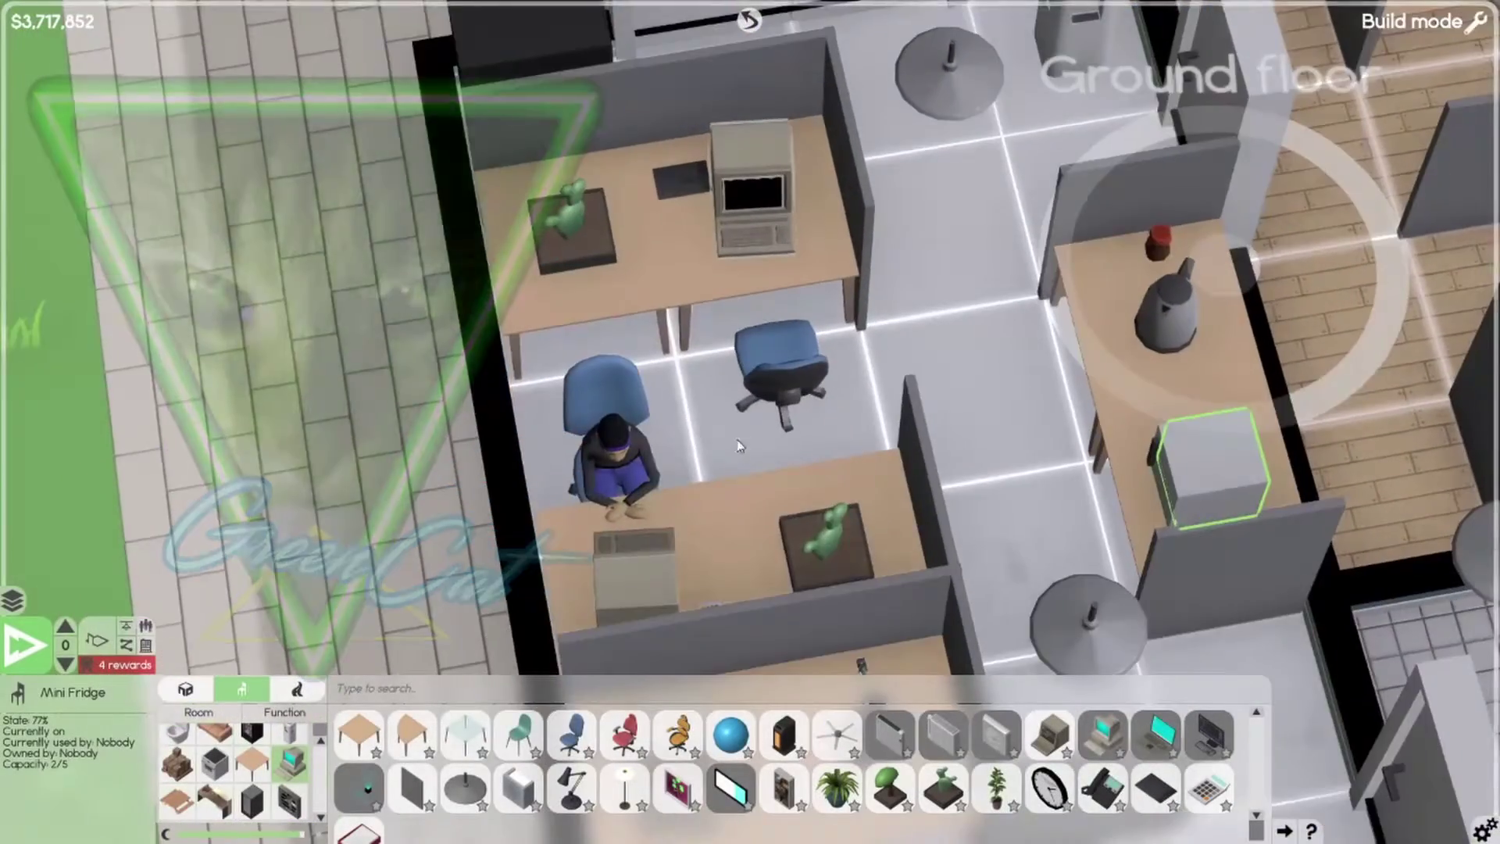
{"action": "scroll", "coordinate": [609, 432], "scroll_direction": "down", "scroll_amount": 5}
{"action": "scroll", "coordinate": [26, 659], "scroll_direction": "up", "scroll_amount": 5}
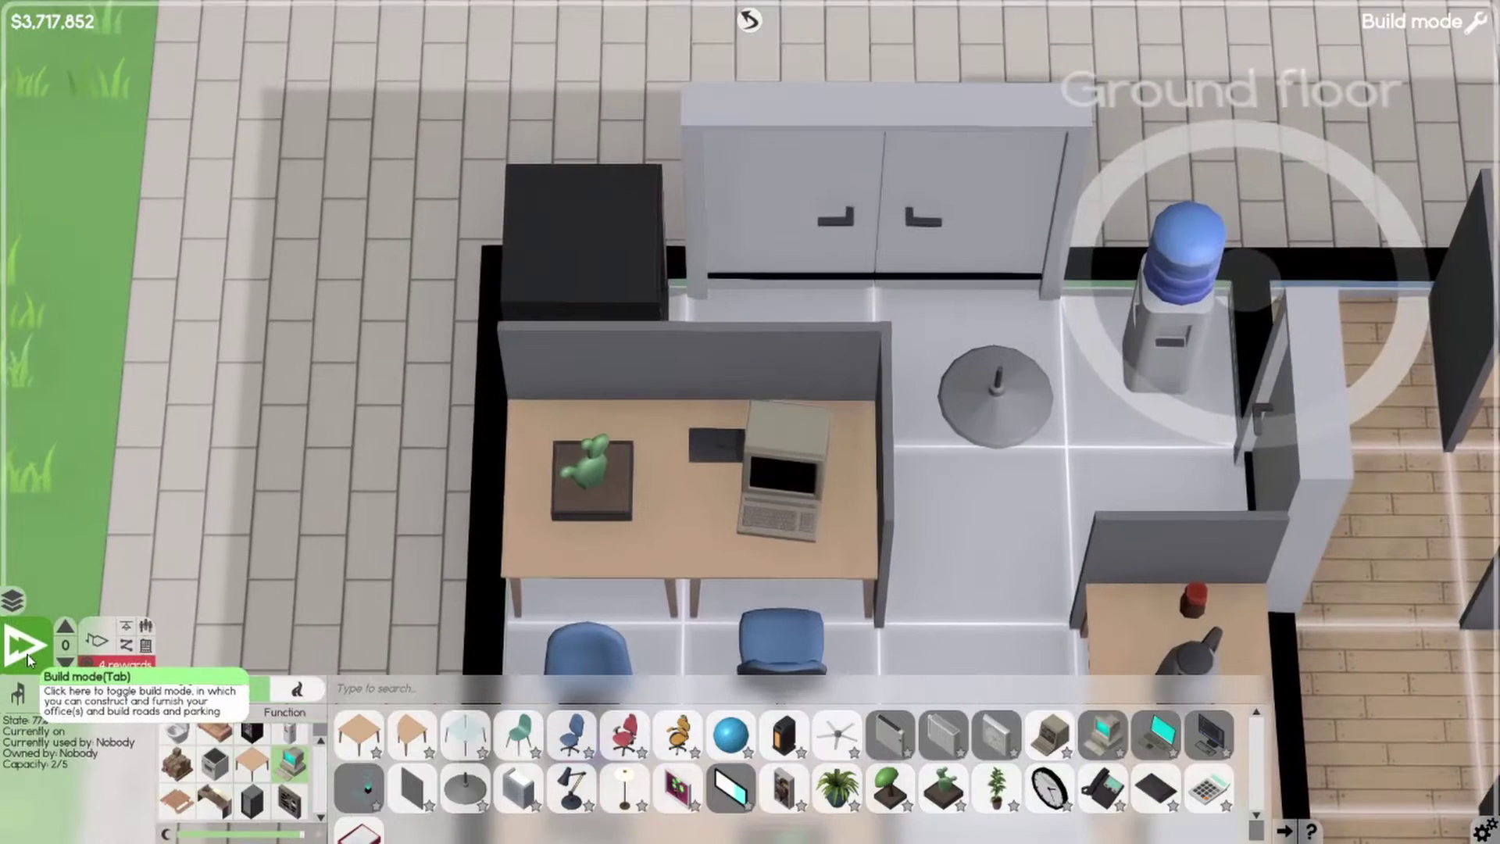
Search for a 2D Artist at the maximum search budget and list the candidates
{"action": "left_click", "coordinate": [26, 659]}
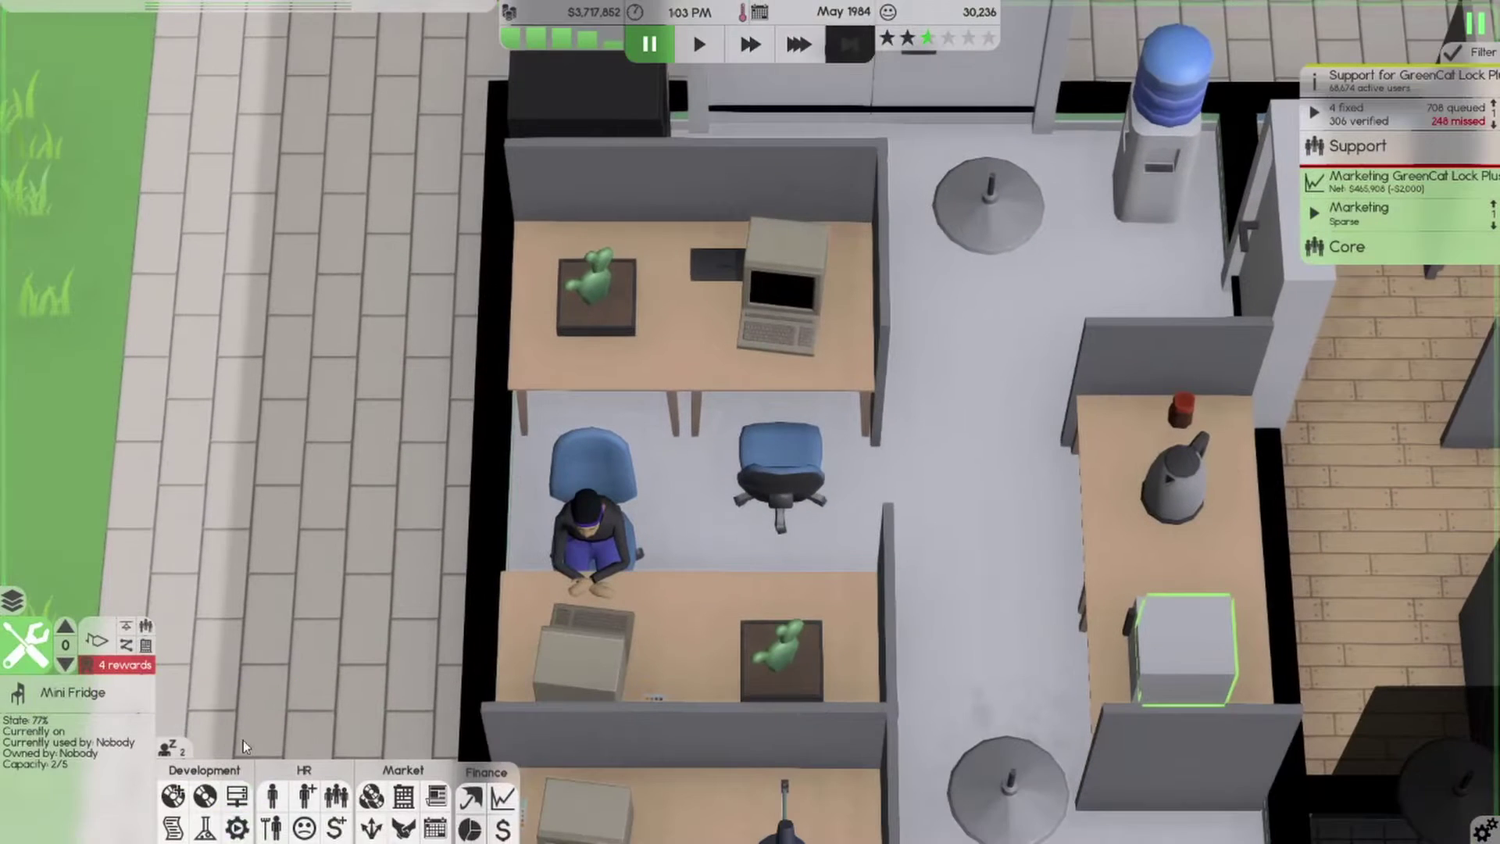
{"action": "left_click", "coordinate": [306, 796]}
{"action": "left_click", "coordinate": [483, 305]}
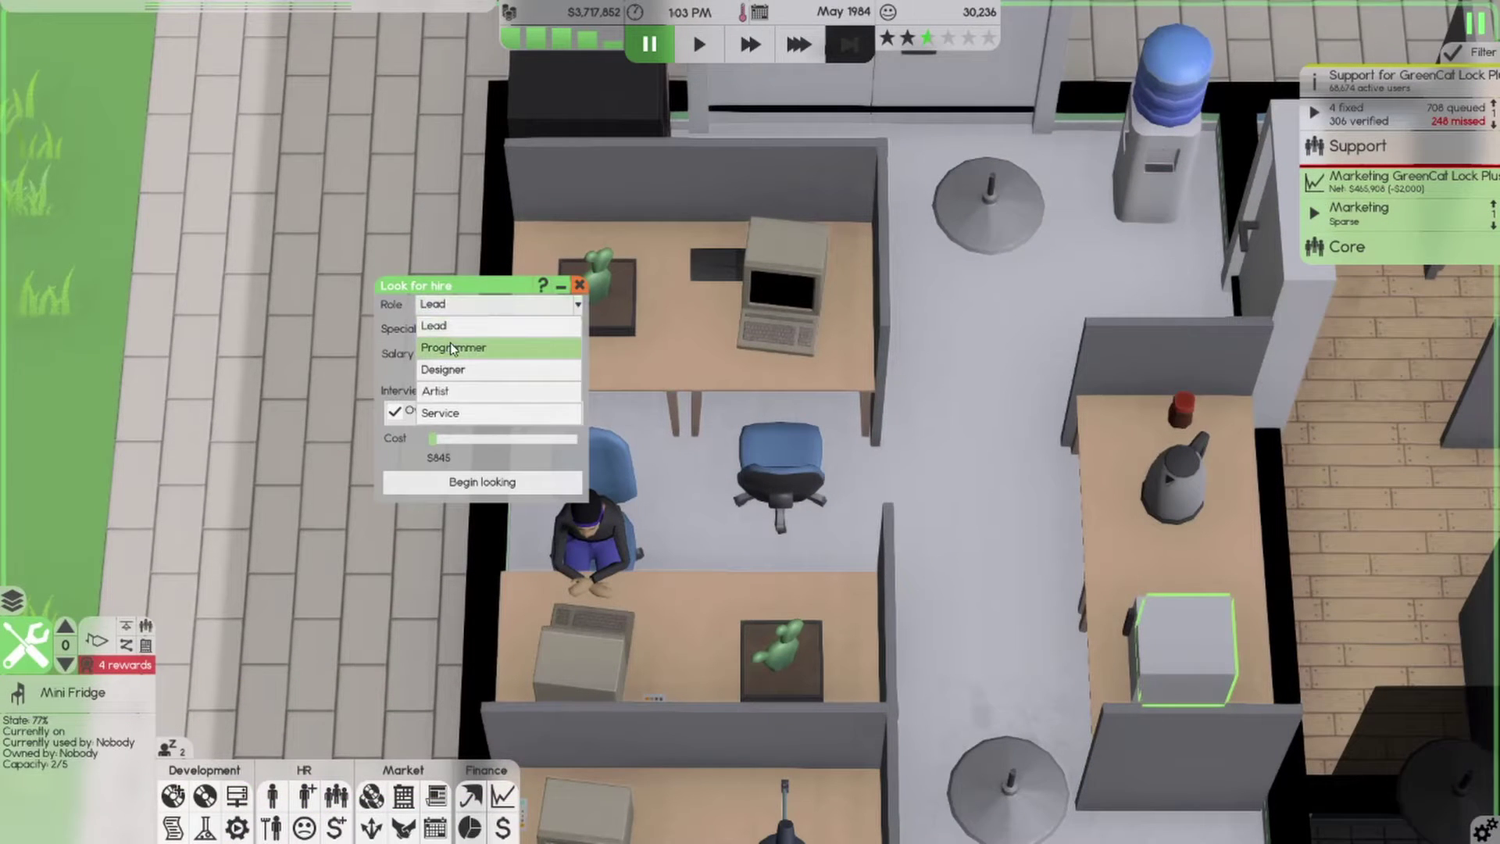
{"action": "left_click", "coordinate": [465, 387]}
{"action": "left_click", "coordinate": [530, 325]}
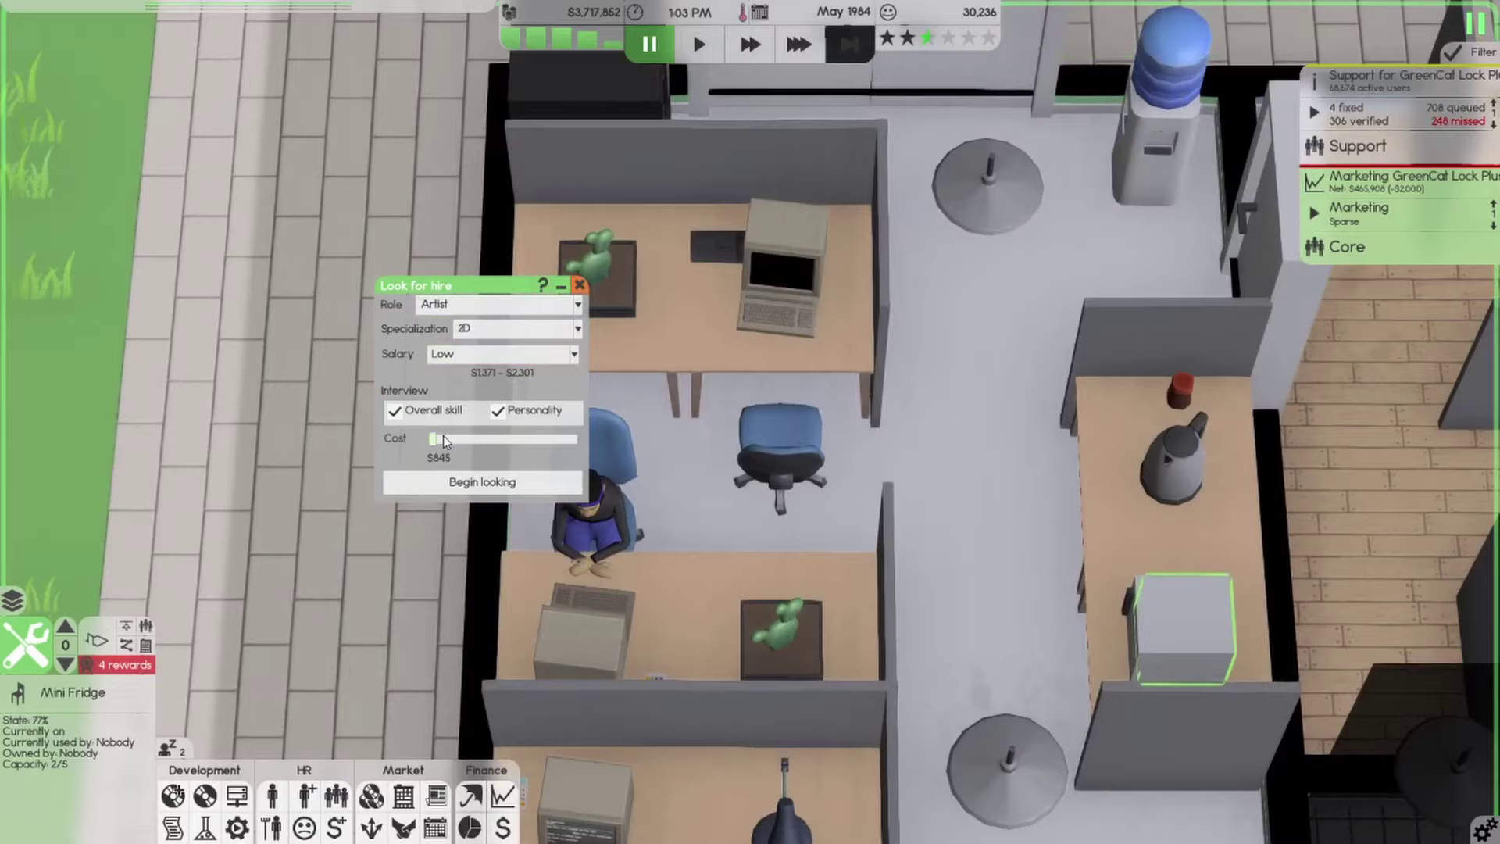
{"action": "left_click_drag", "start_coordinate": [443, 437], "coordinate": [684, 440]}
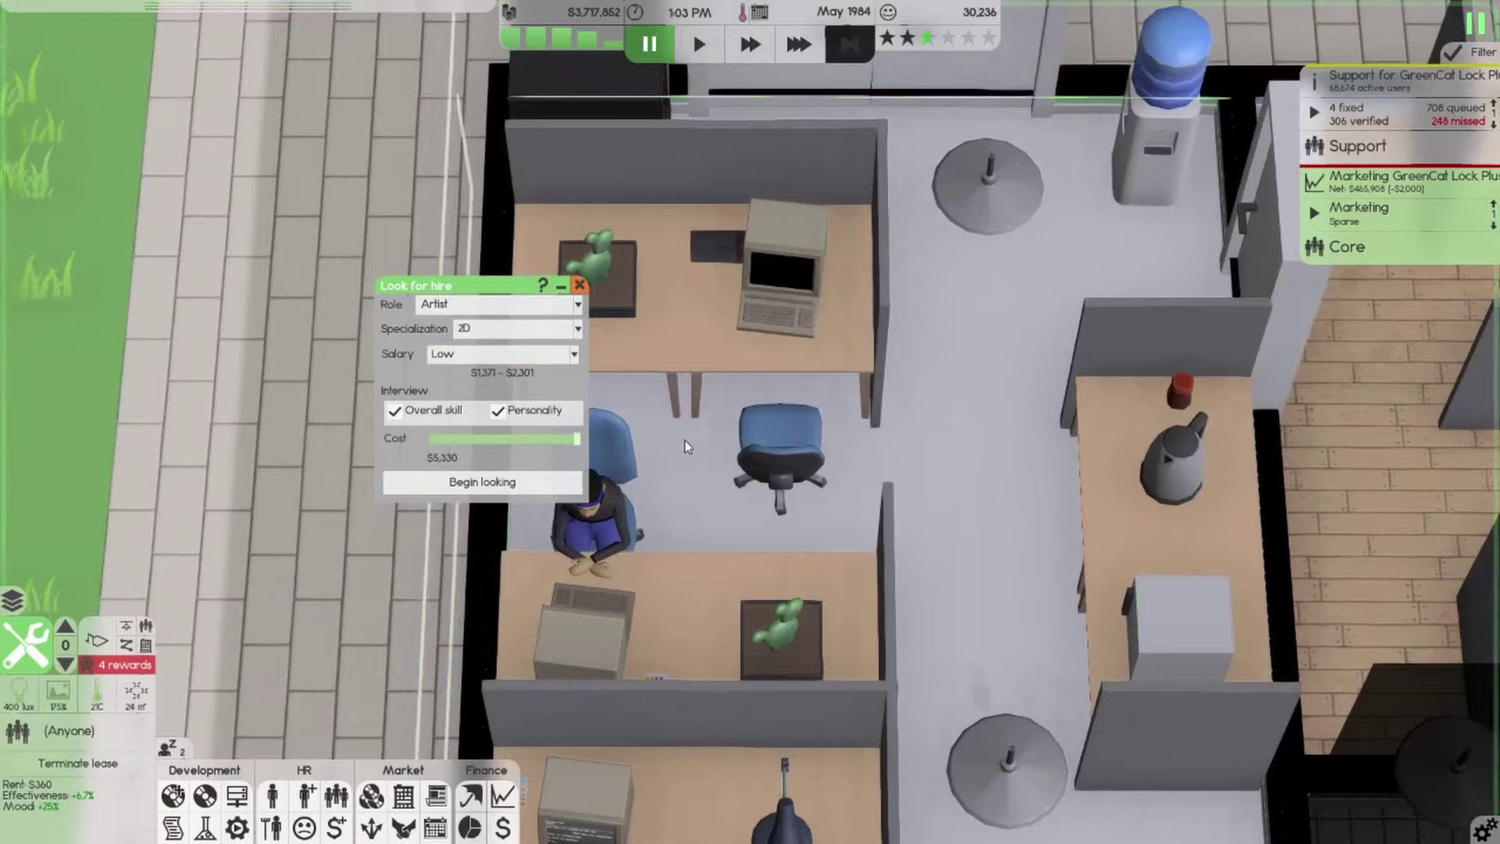
{"action": "left_click", "coordinate": [480, 483]}
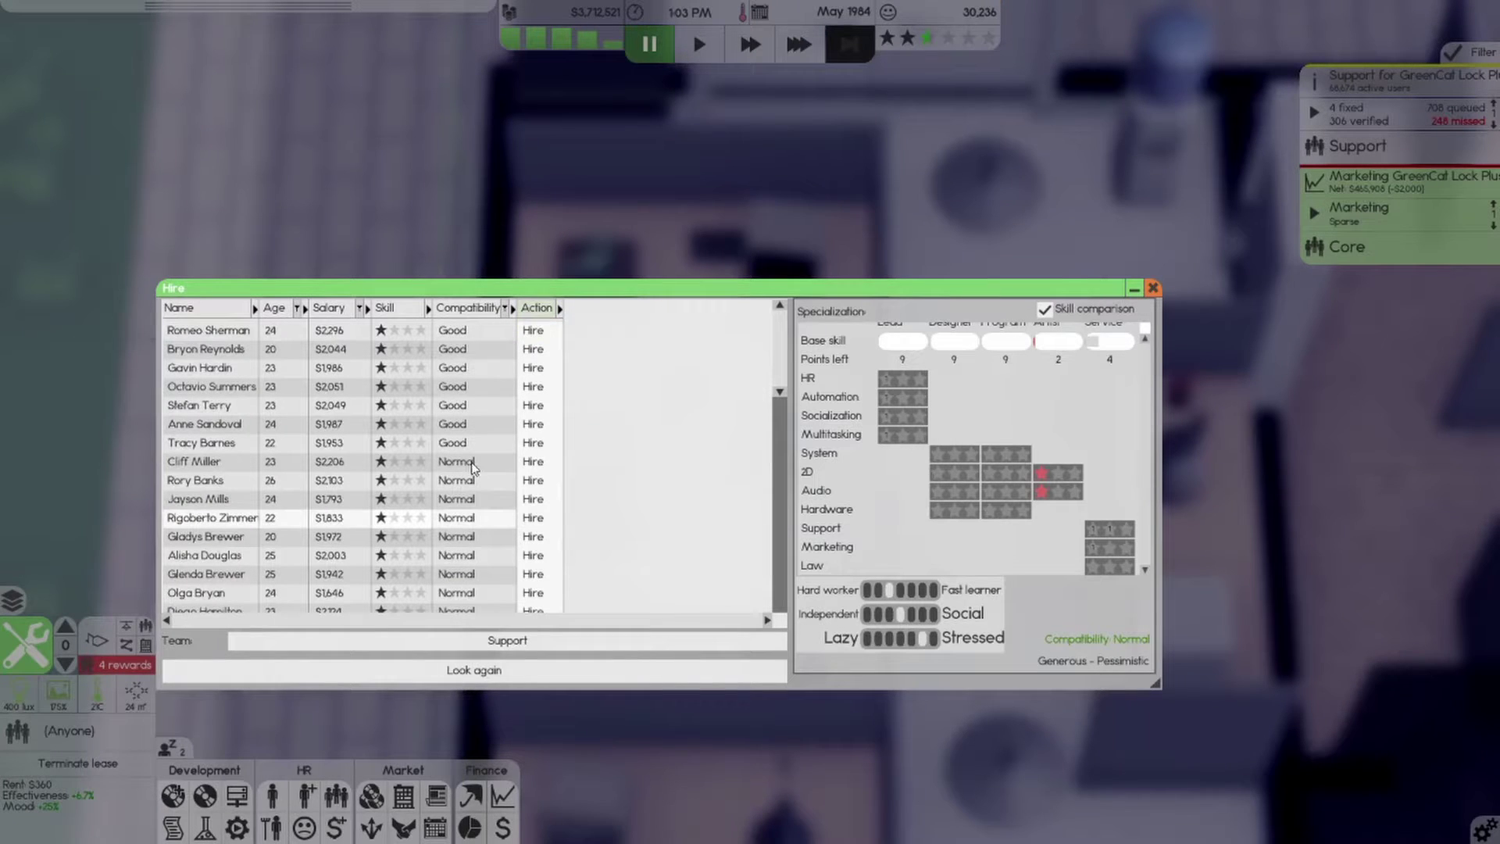
Set new hires to join the Core team and refresh the candidate list
{"action": "left_click", "coordinate": [504, 640]}
{"action": "left_click", "coordinate": [426, 194]}
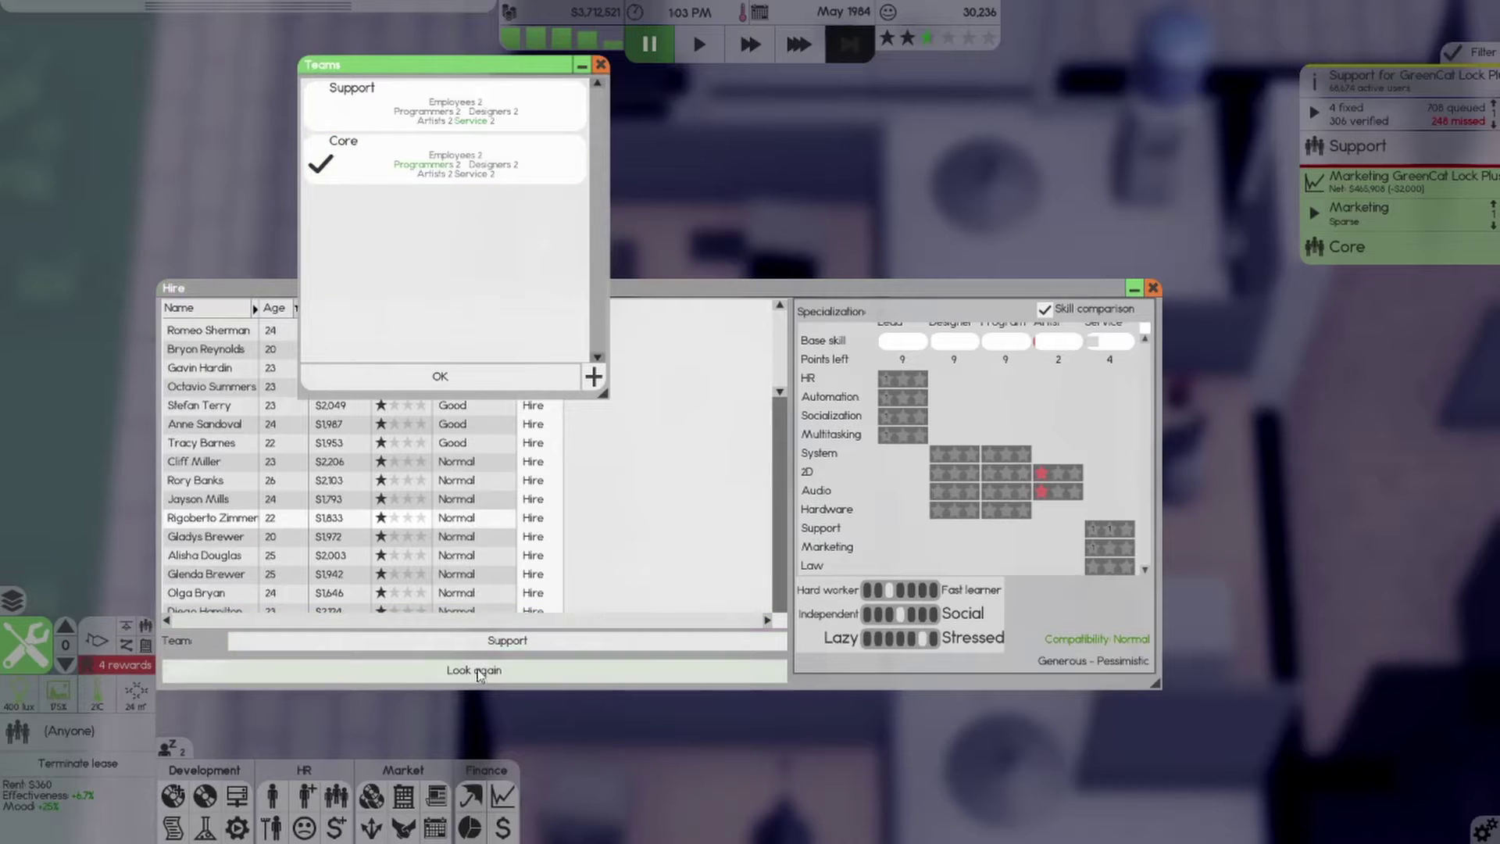
{"action": "left_click", "coordinate": [436, 378]}
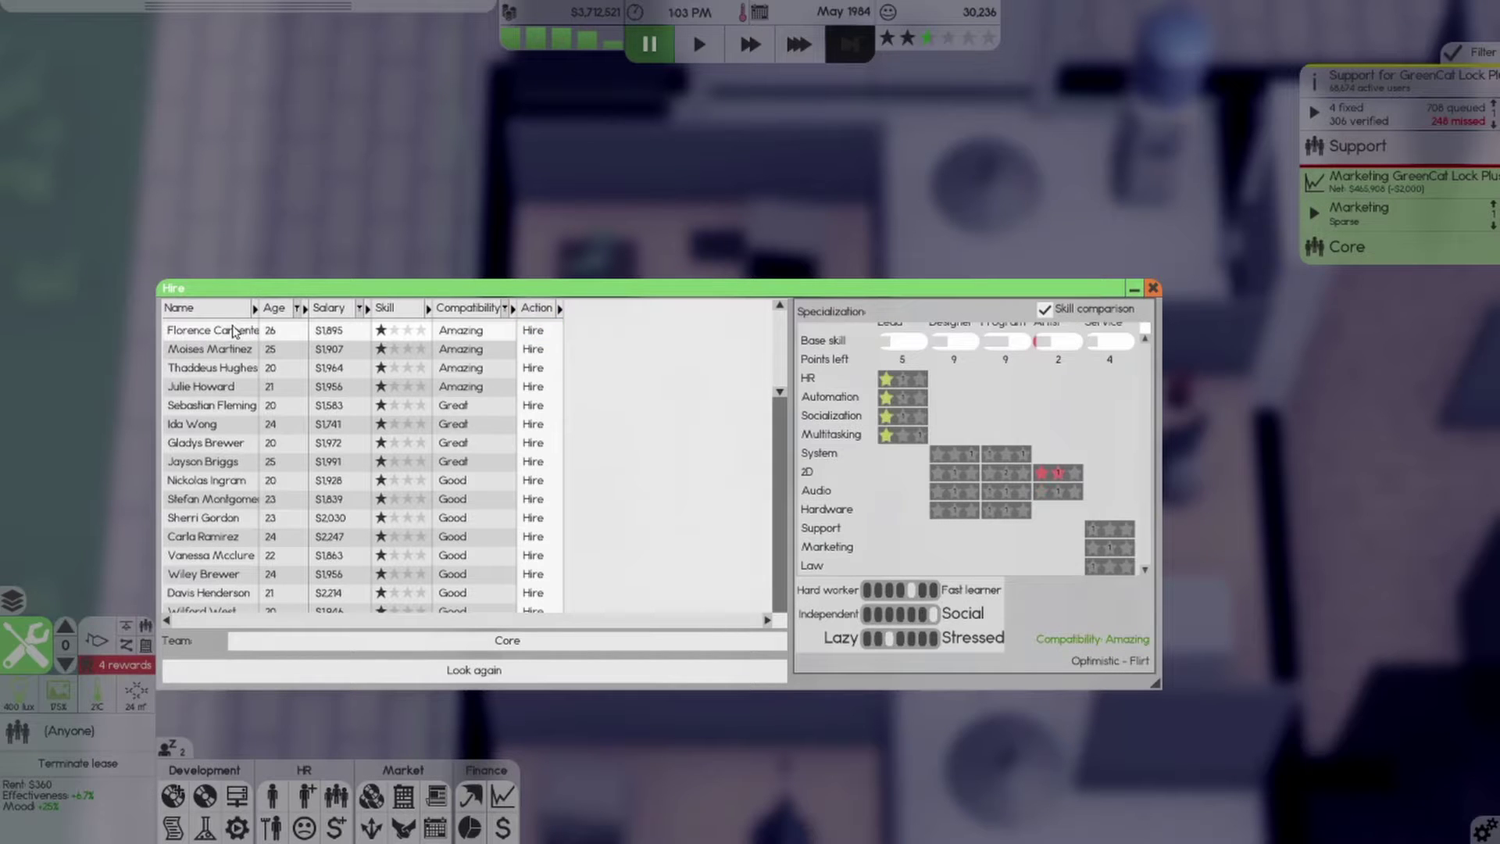
Hire the top Amazing-compatibility candidate, let time run briefly, then pause
{"action": "left_click", "coordinate": [532, 330]}
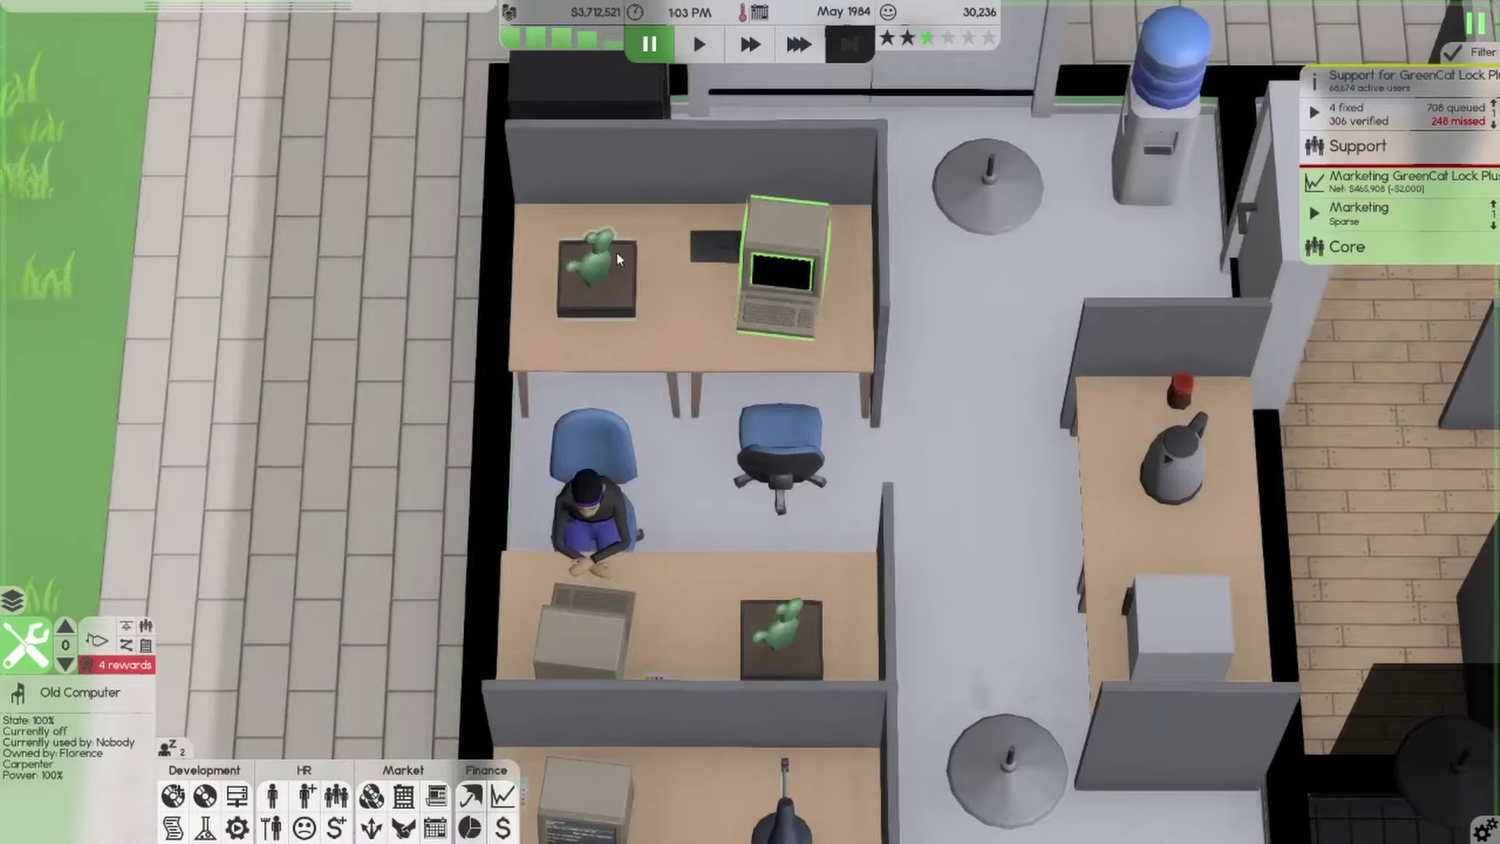
{"action": "scroll", "coordinate": [769, 61], "scroll_direction": "up", "scroll_amount": 2}
{"action": "left_click", "coordinate": [769, 59]}
{"action": "key", "text": "w"}
{"action": "key", "text": "s"}
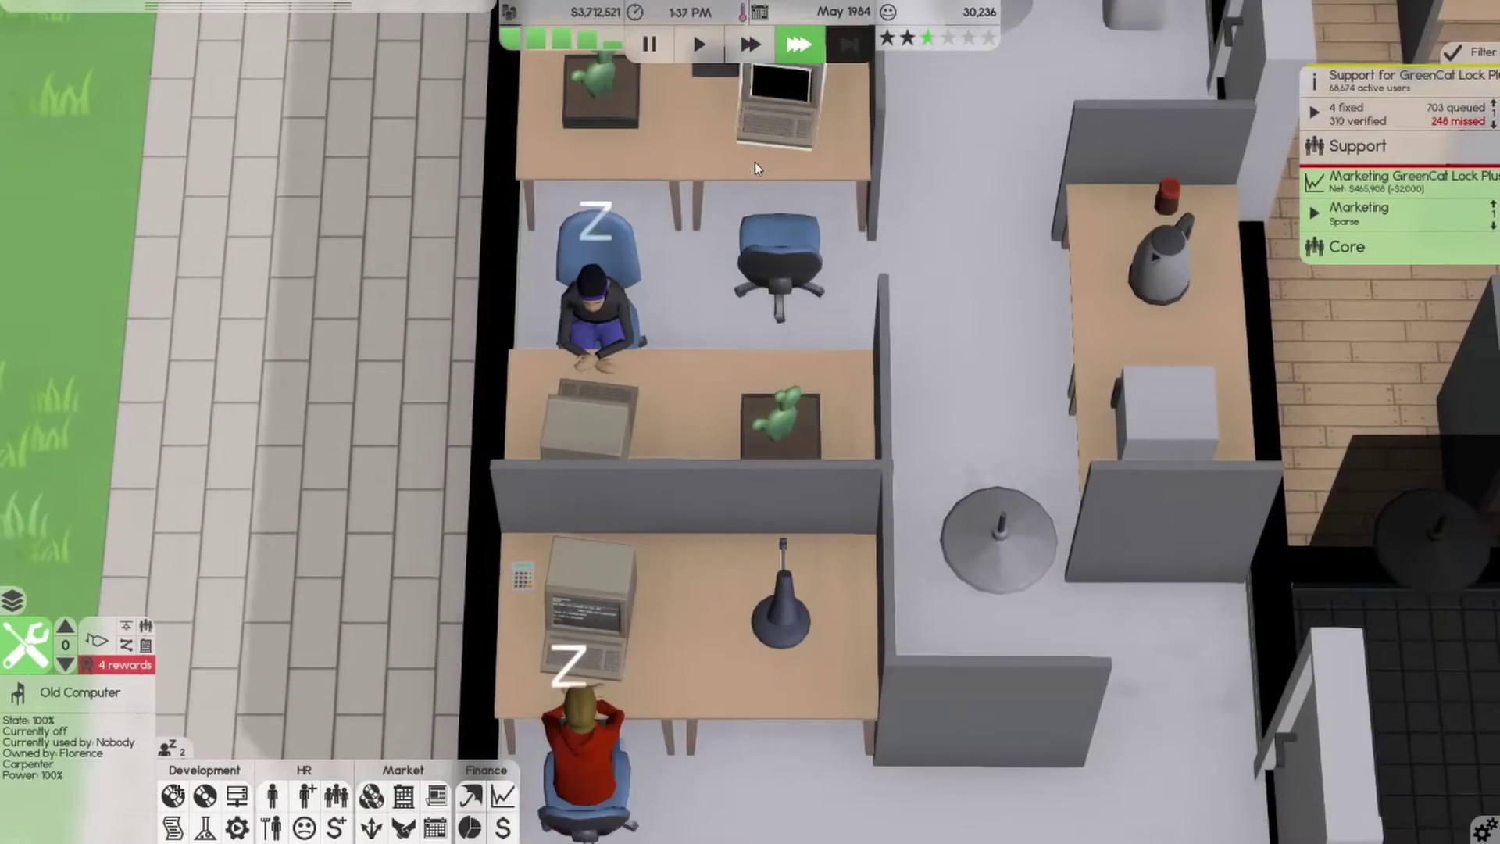
{"action": "key", "text": "w"}
{"action": "left_click", "coordinate": [648, 43]}
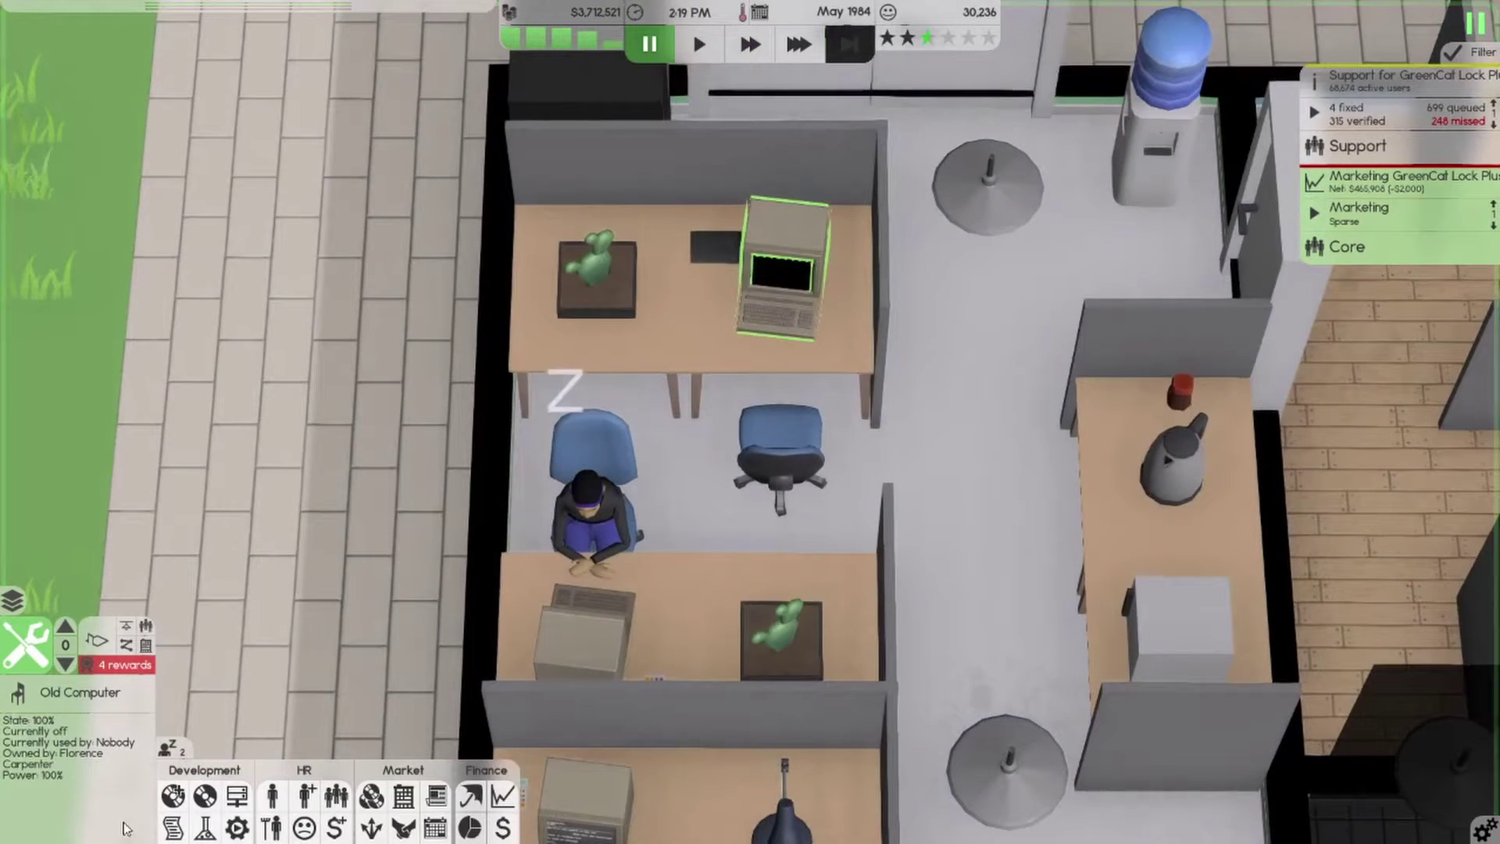
Accept the McCityFang Fan Inc. and McChicken Corp. contracts, then run at fastest speed
{"action": "left_click", "coordinate": [171, 795]}
{"action": "left_click", "coordinate": [175, 171]}
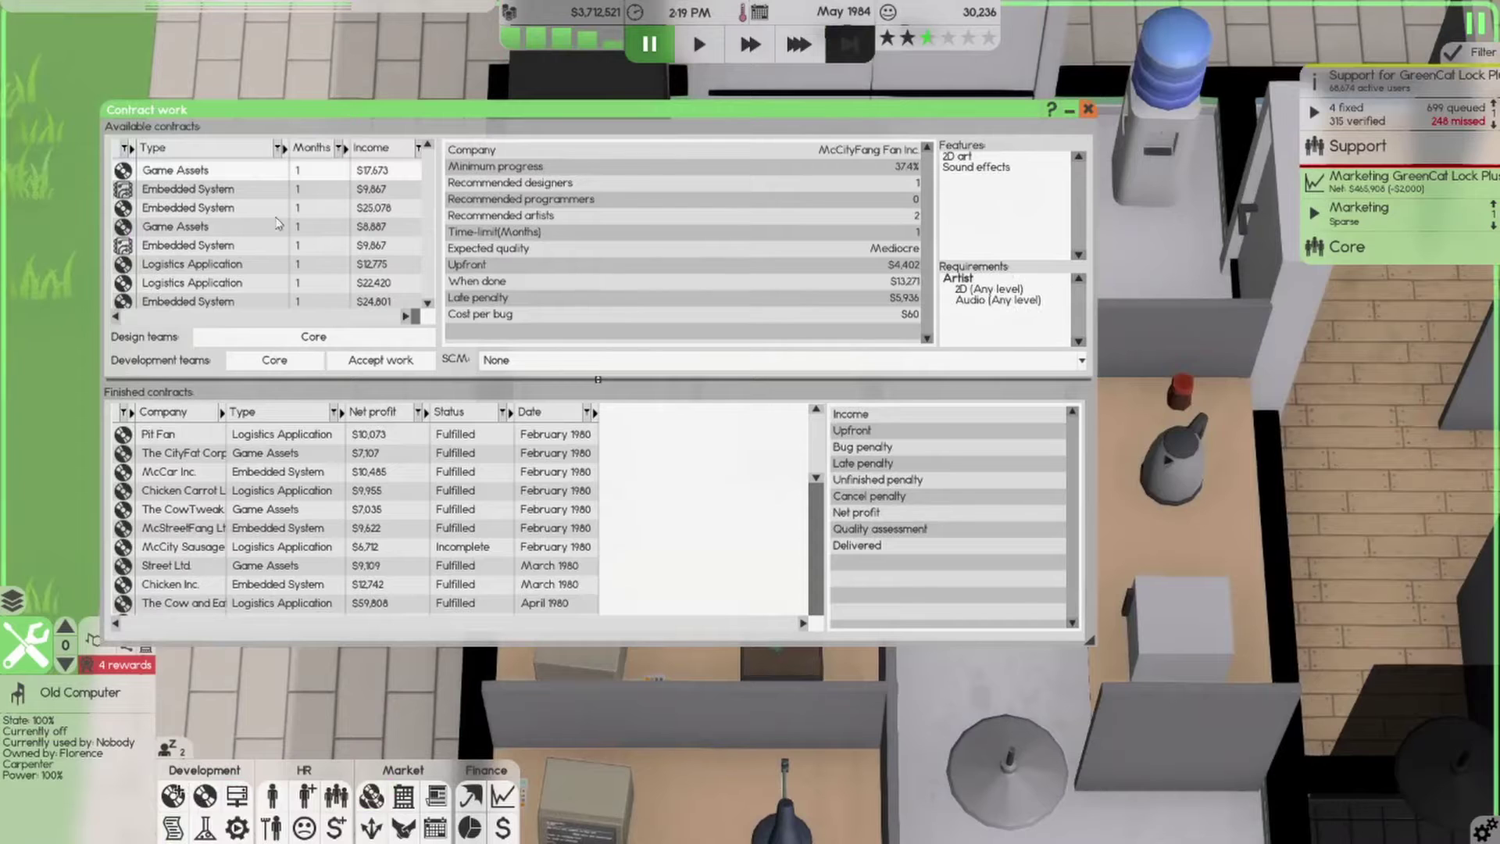
{"action": "left_click", "coordinate": [378, 360]}
{"action": "left_click", "coordinate": [201, 188]}
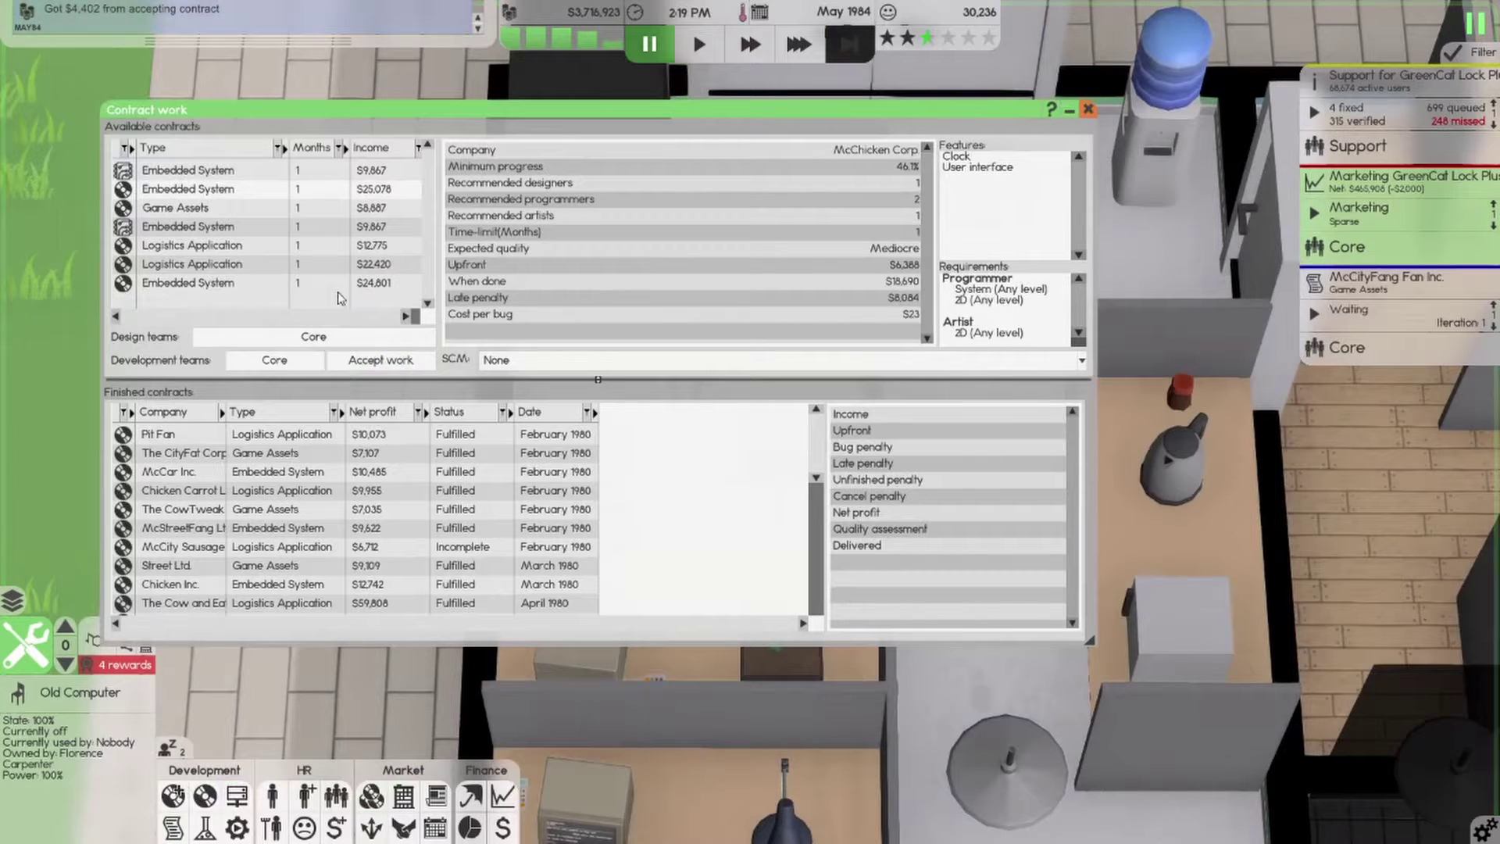
{"action": "left_click", "coordinate": [376, 366]}
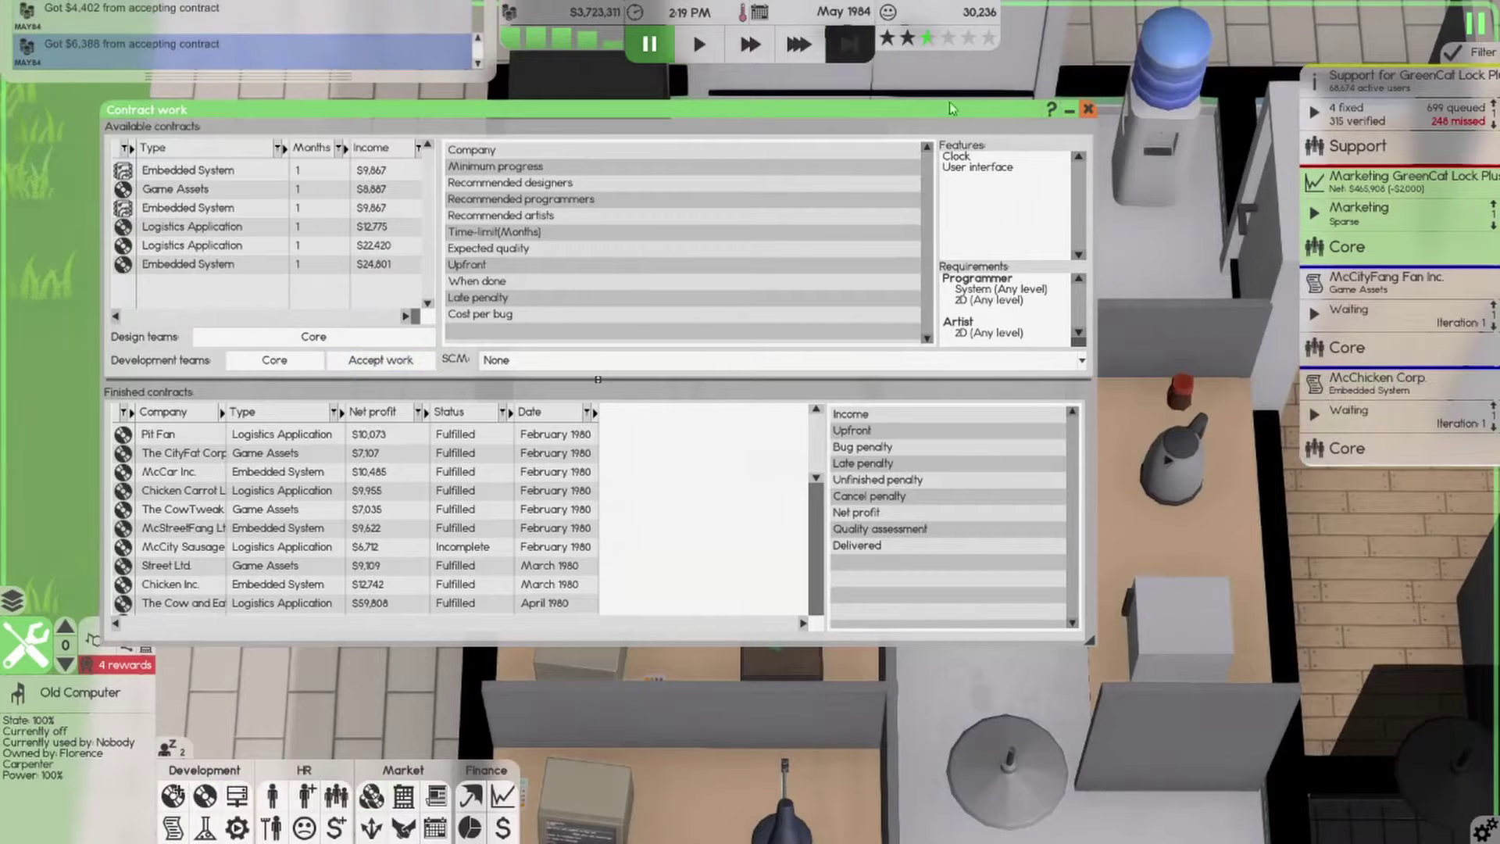
{"action": "left_click", "coordinate": [1088, 111]}
{"action": "left_click", "coordinate": [799, 44]}
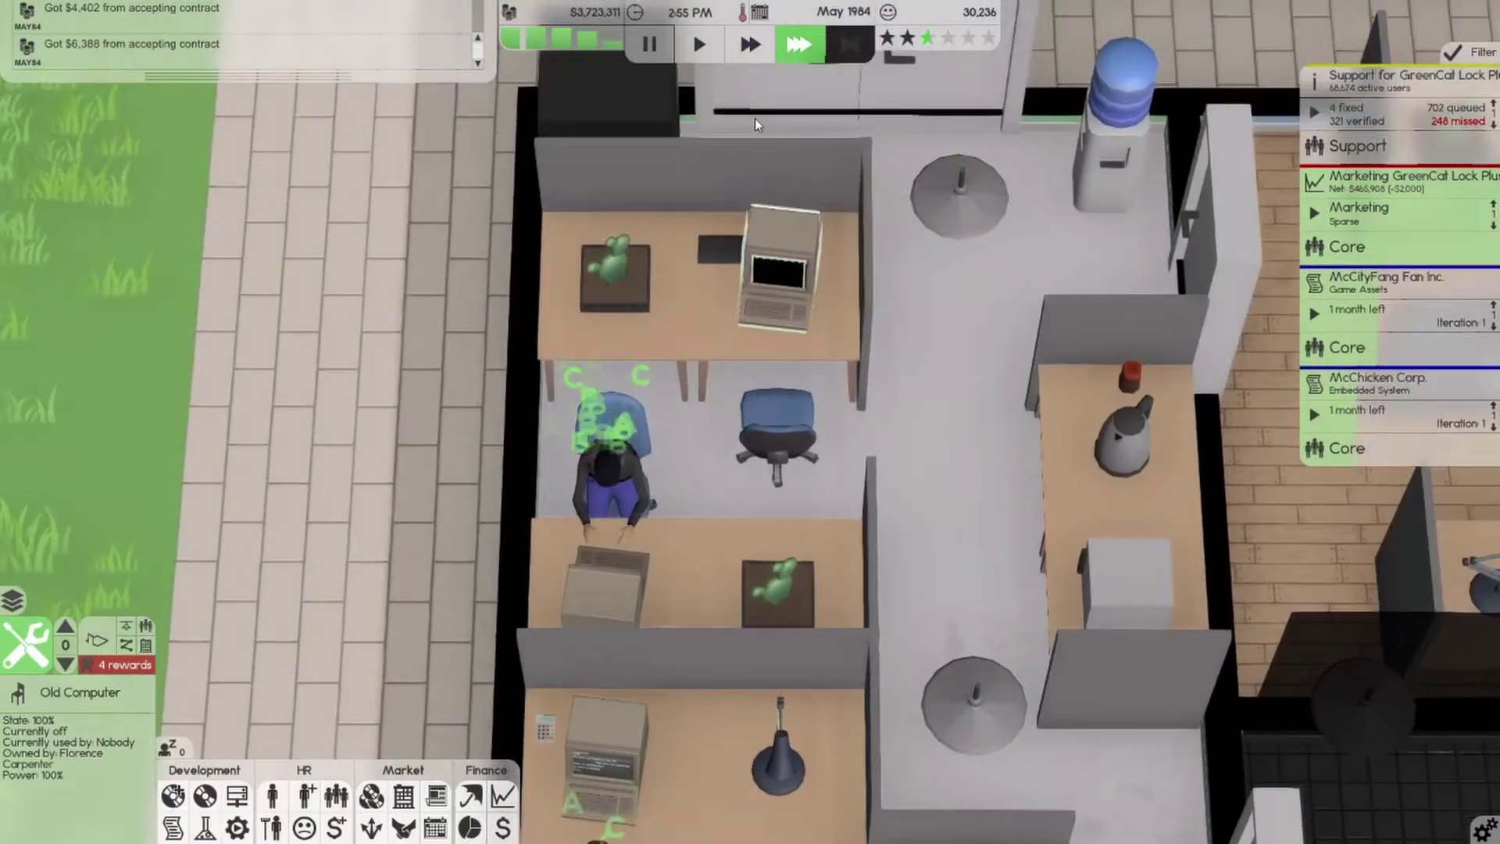
{"action": "scroll", "coordinate": [757, 125], "scroll_direction": "down", "scroll_amount": 2}
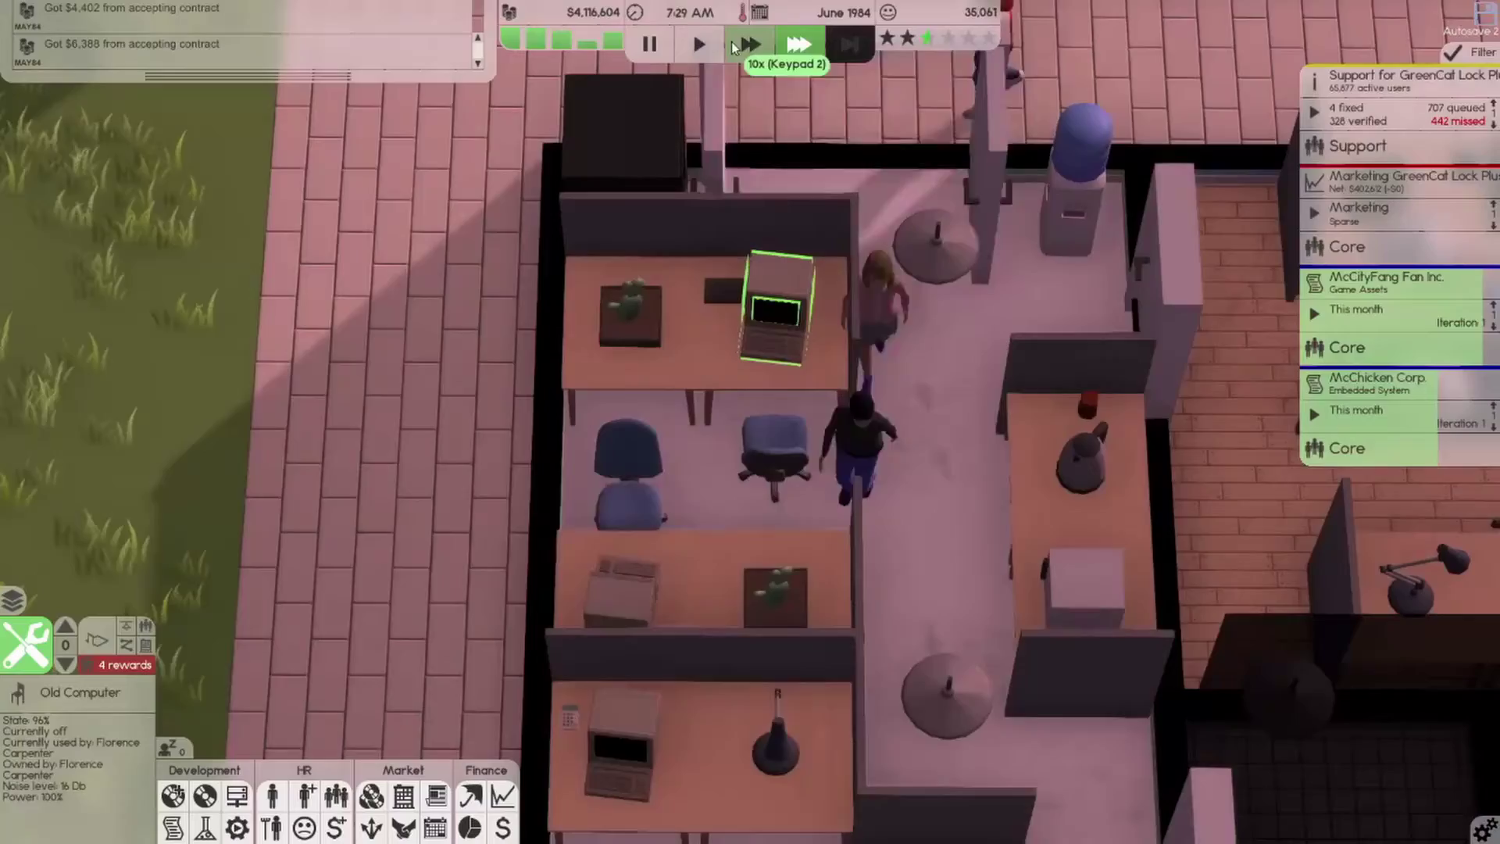
At slower speed, start McChicken Corp. development and finish the McCityFang Fan Inc. contract
{"action": "left_click", "coordinate": [739, 43]}
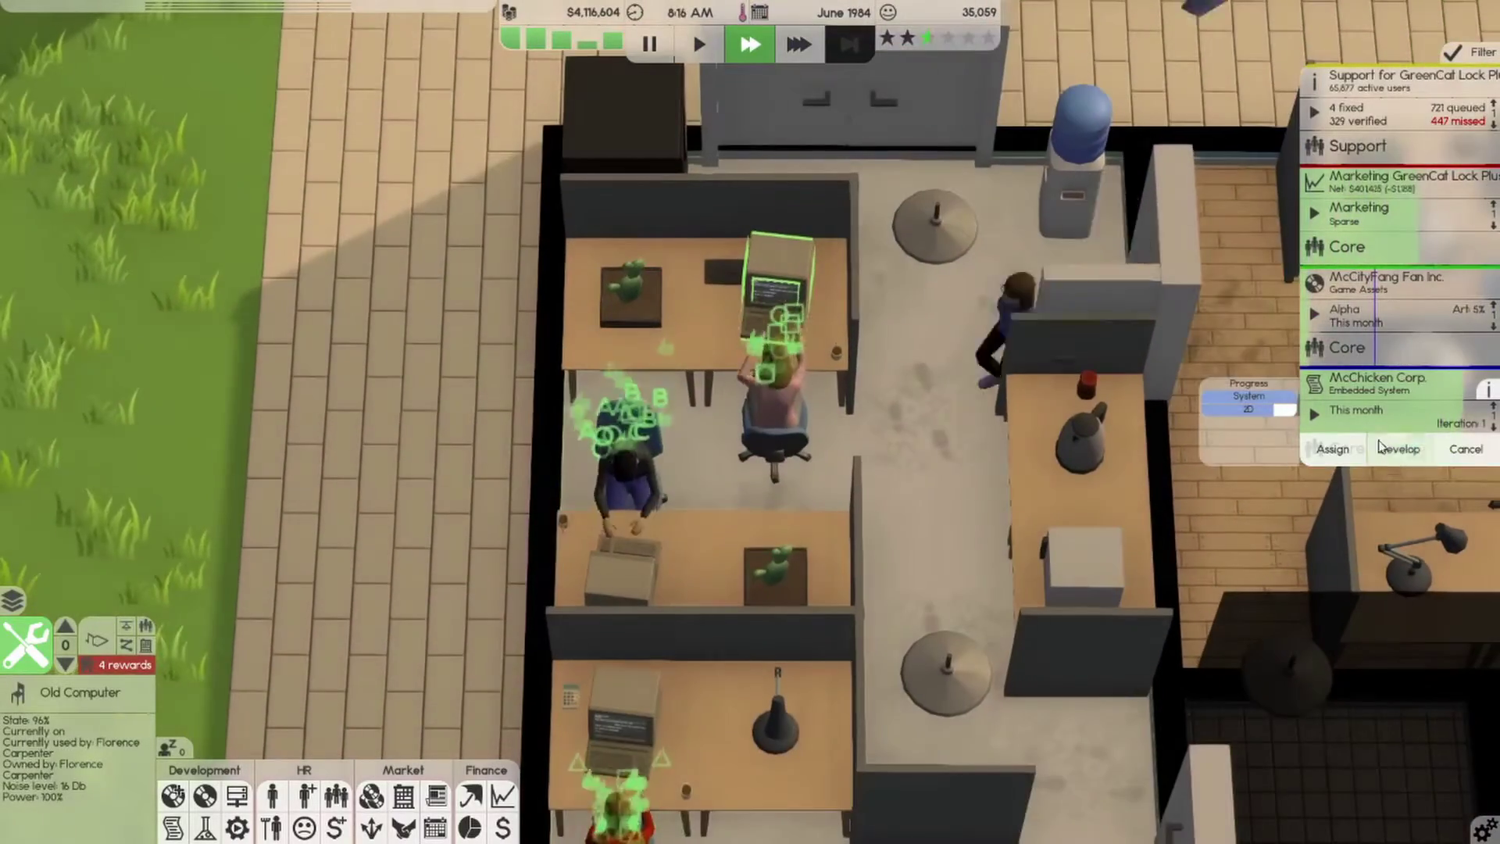
{"action": "key", "text": "a"}
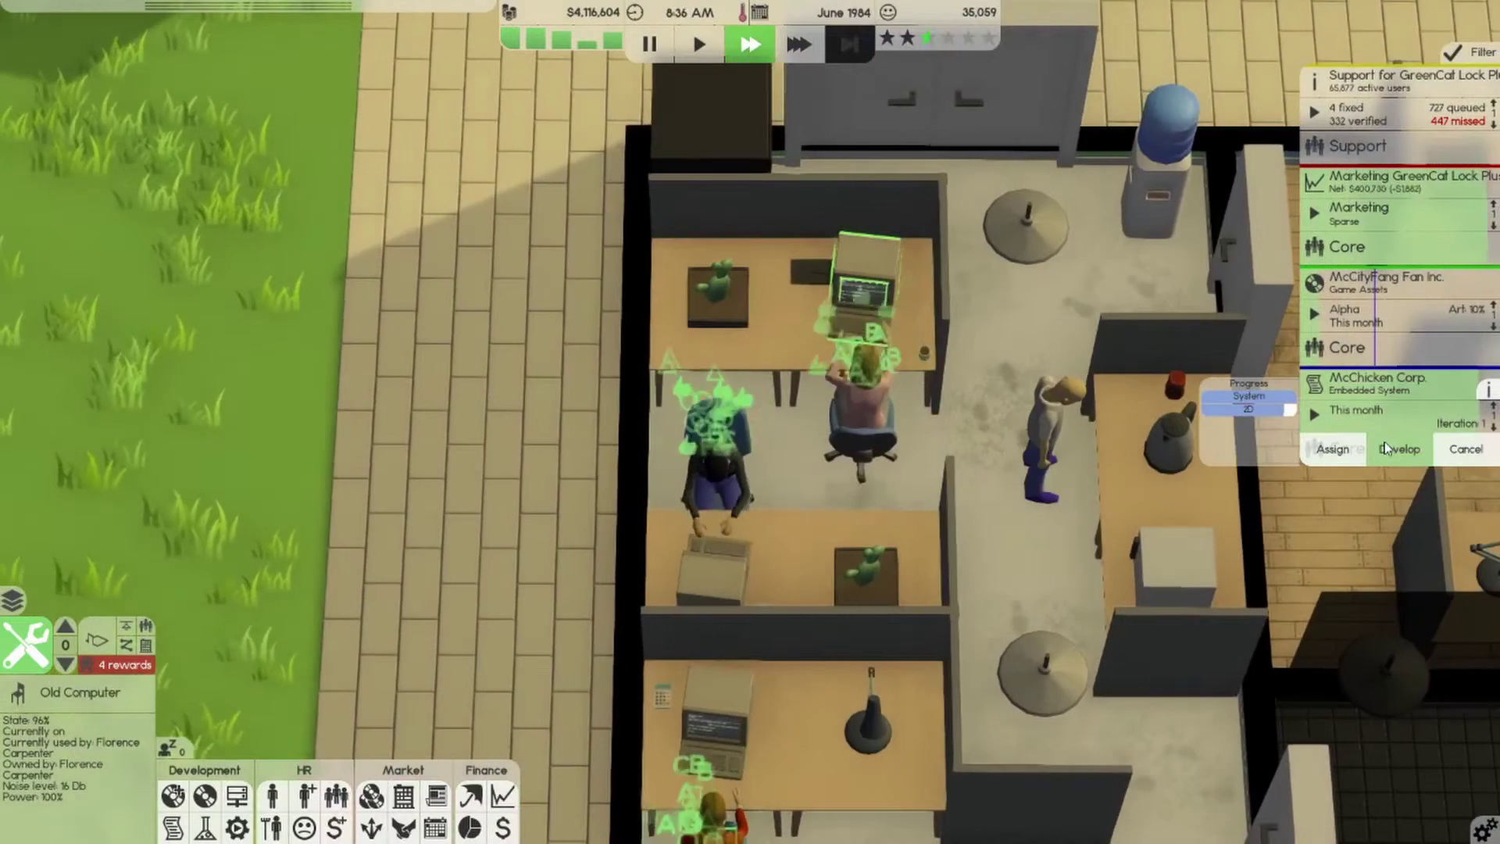
{"action": "key", "text": "d"}
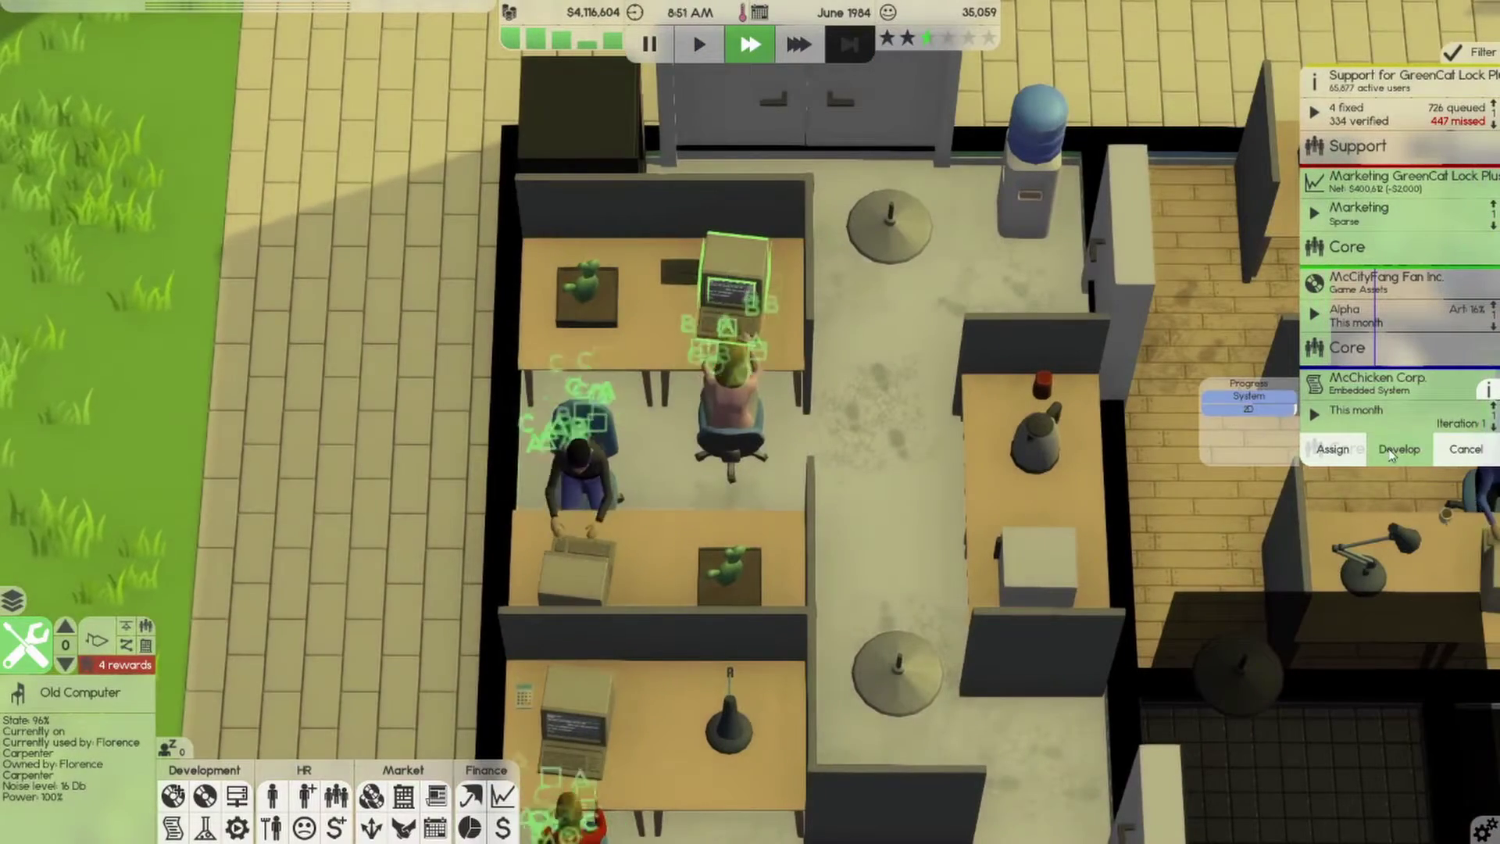
{"action": "left_click", "coordinate": [1394, 451]}
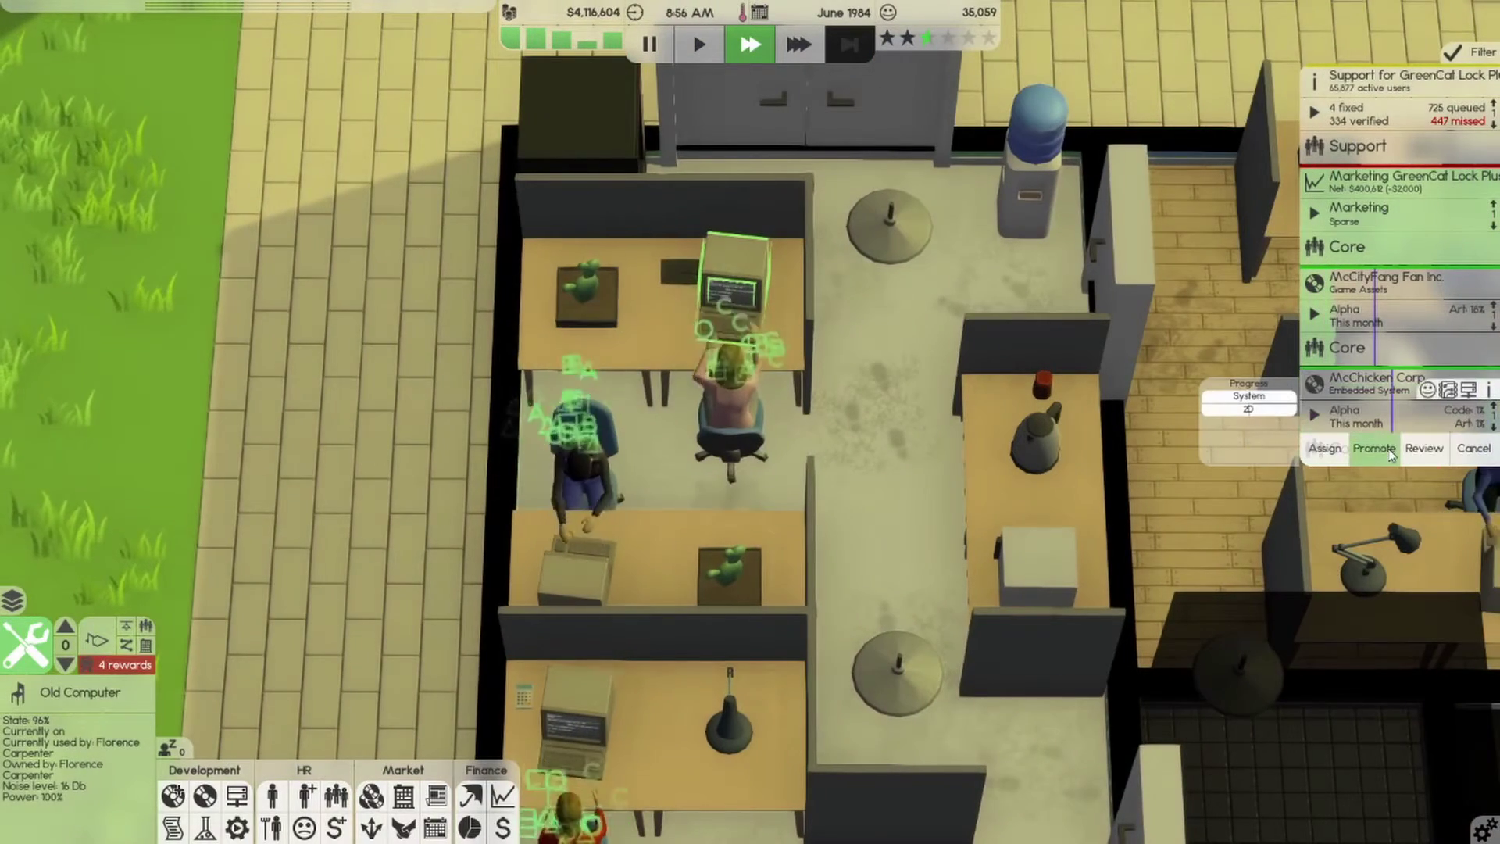
{"action": "left_click", "coordinate": [1347, 305]}
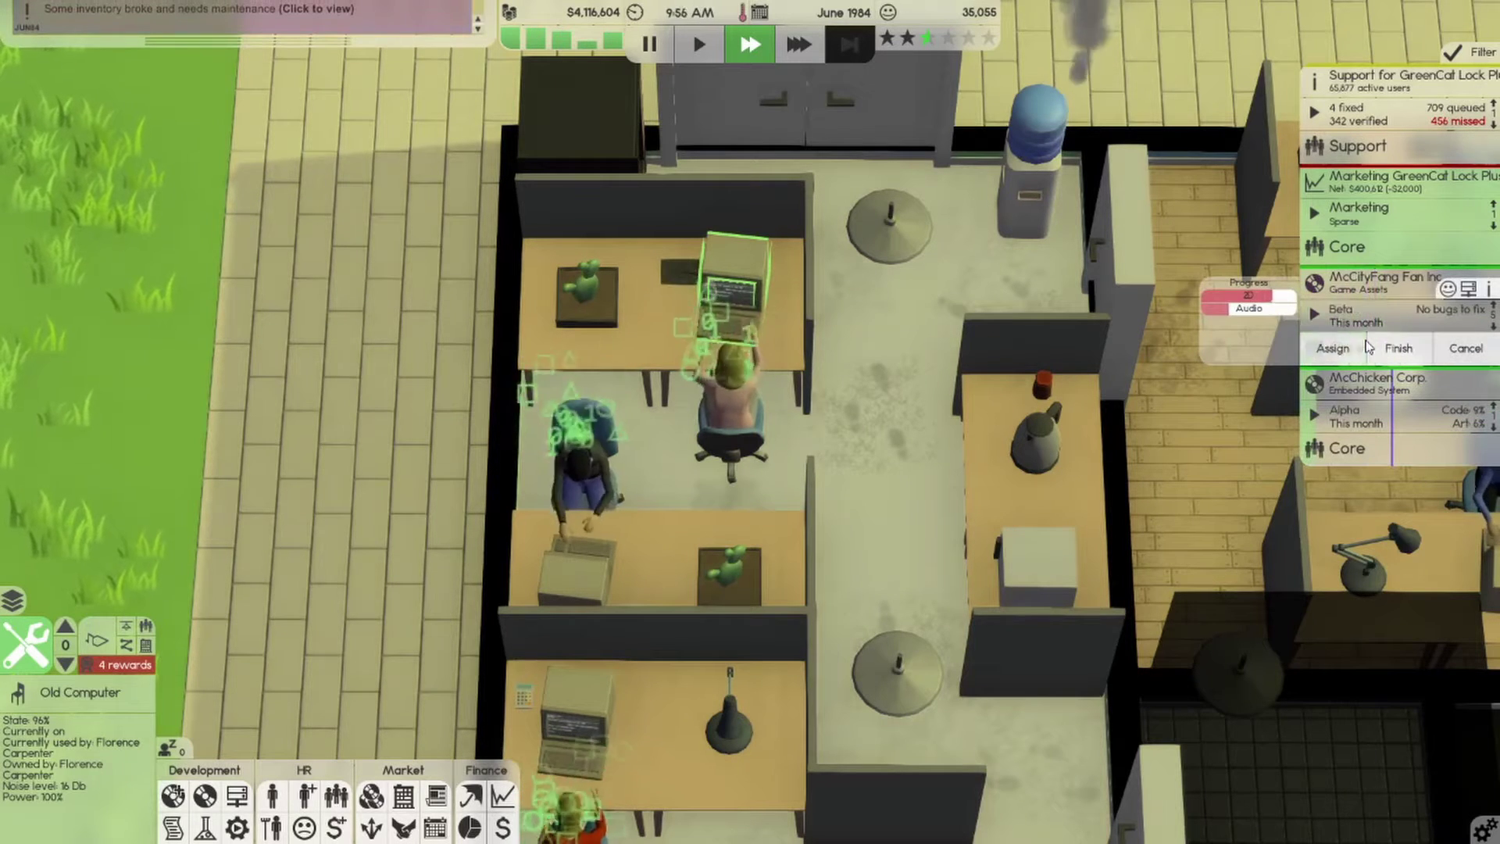
{"action": "left_click", "coordinate": [1397, 347]}
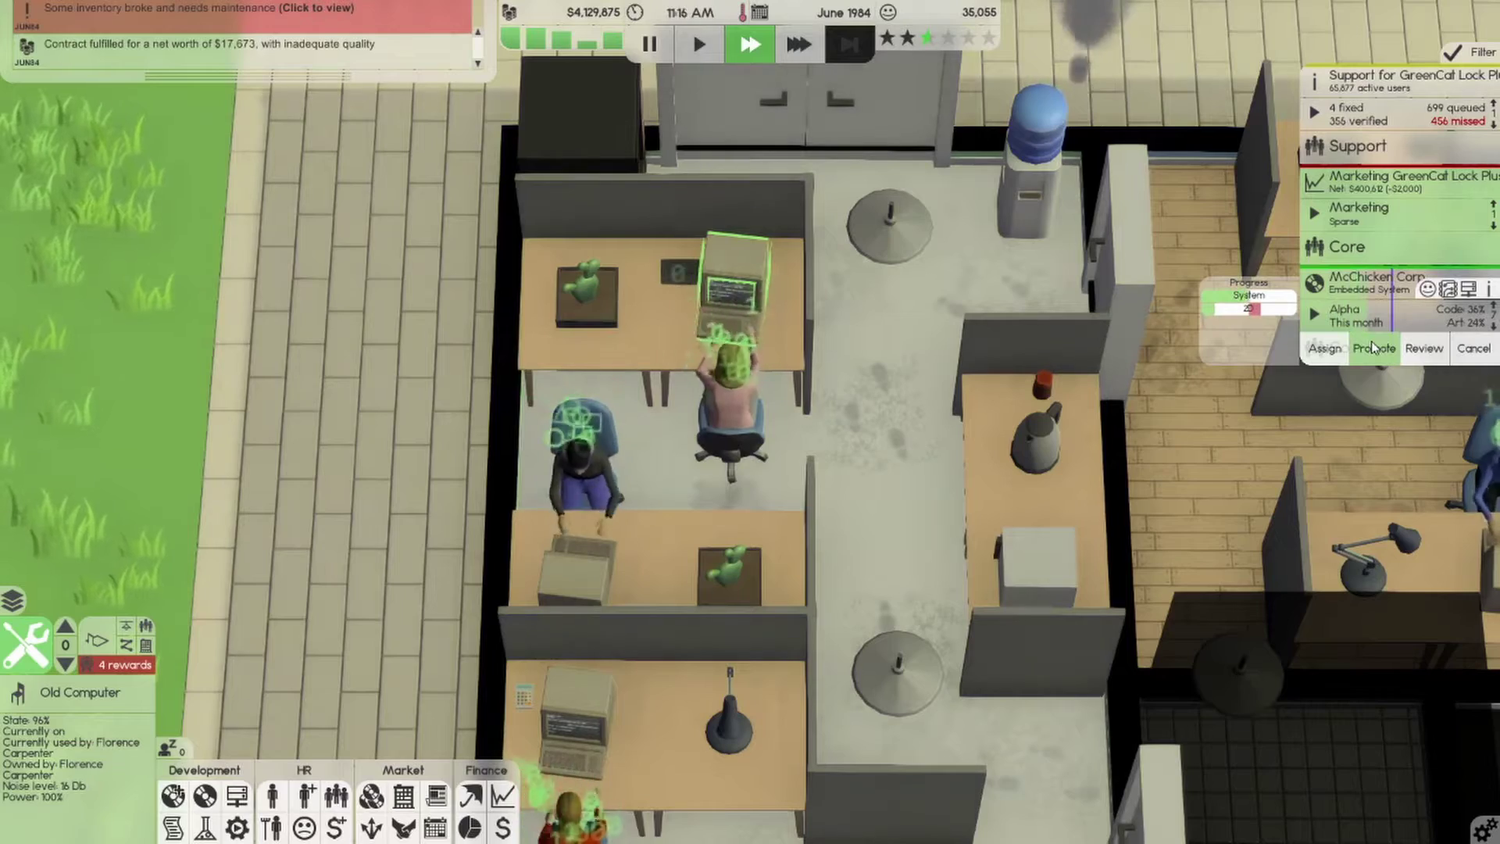
Watch the office while both contracts complete for $17,673 and $23,040
{"action": "key", "text": "d"}
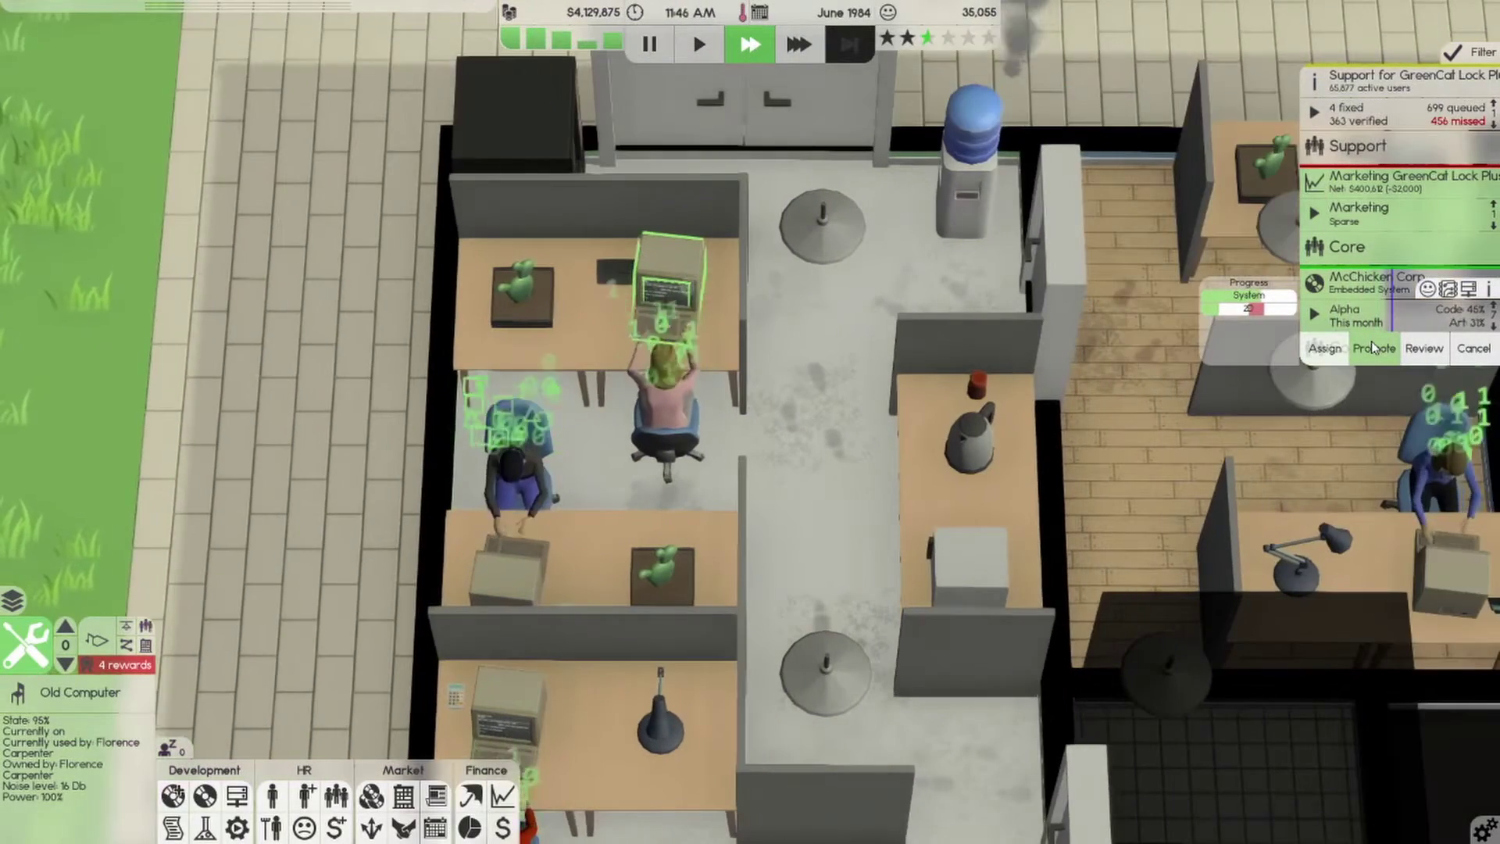
{"action": "key", "text": "a"}
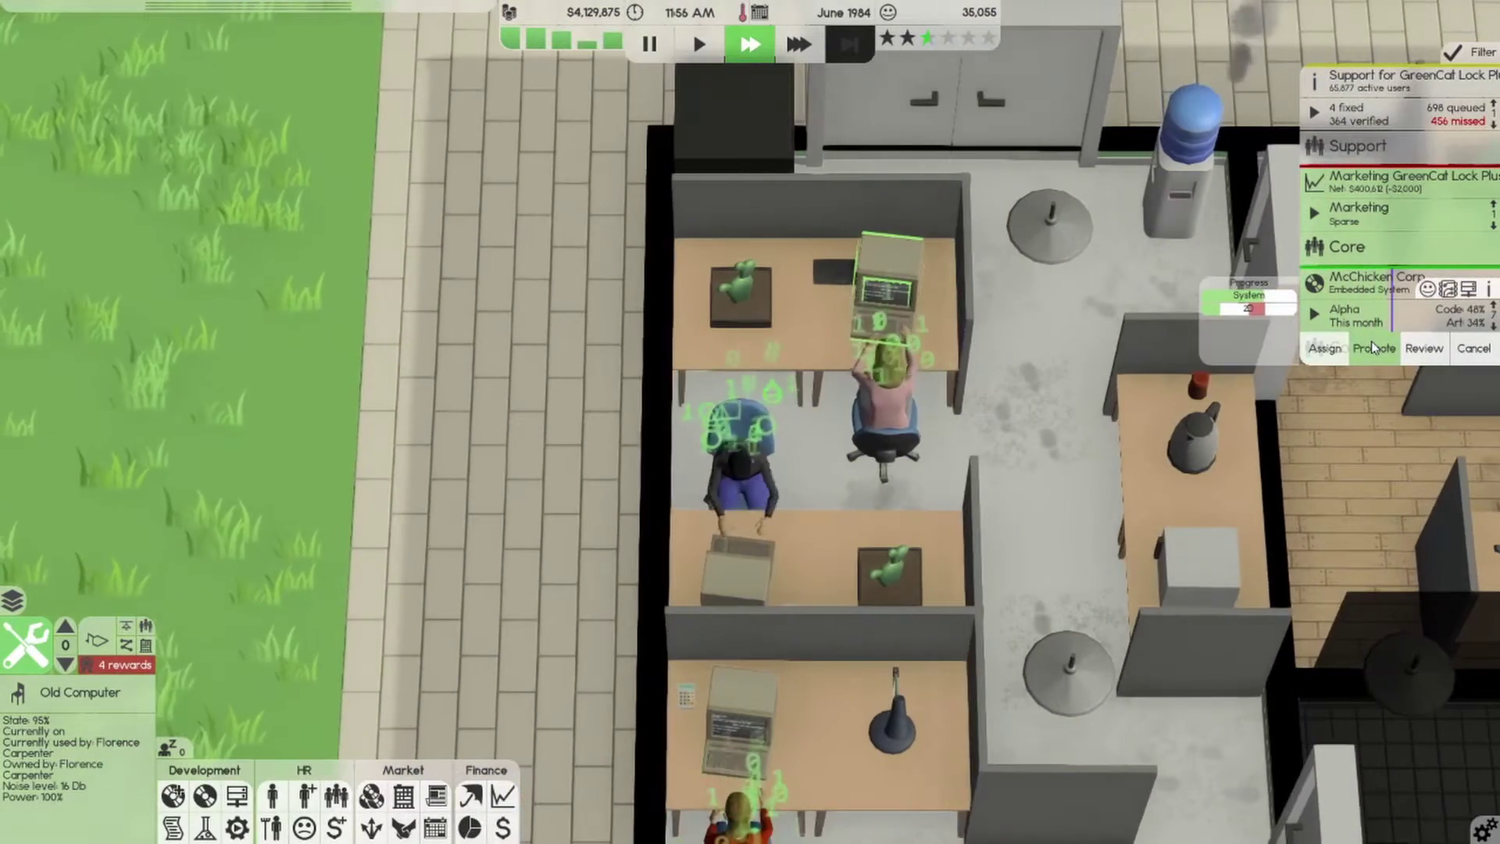
{"action": "key", "text": "d"}
{"action": "key", "text": "a"}
{"action": "key", "text": "d"}
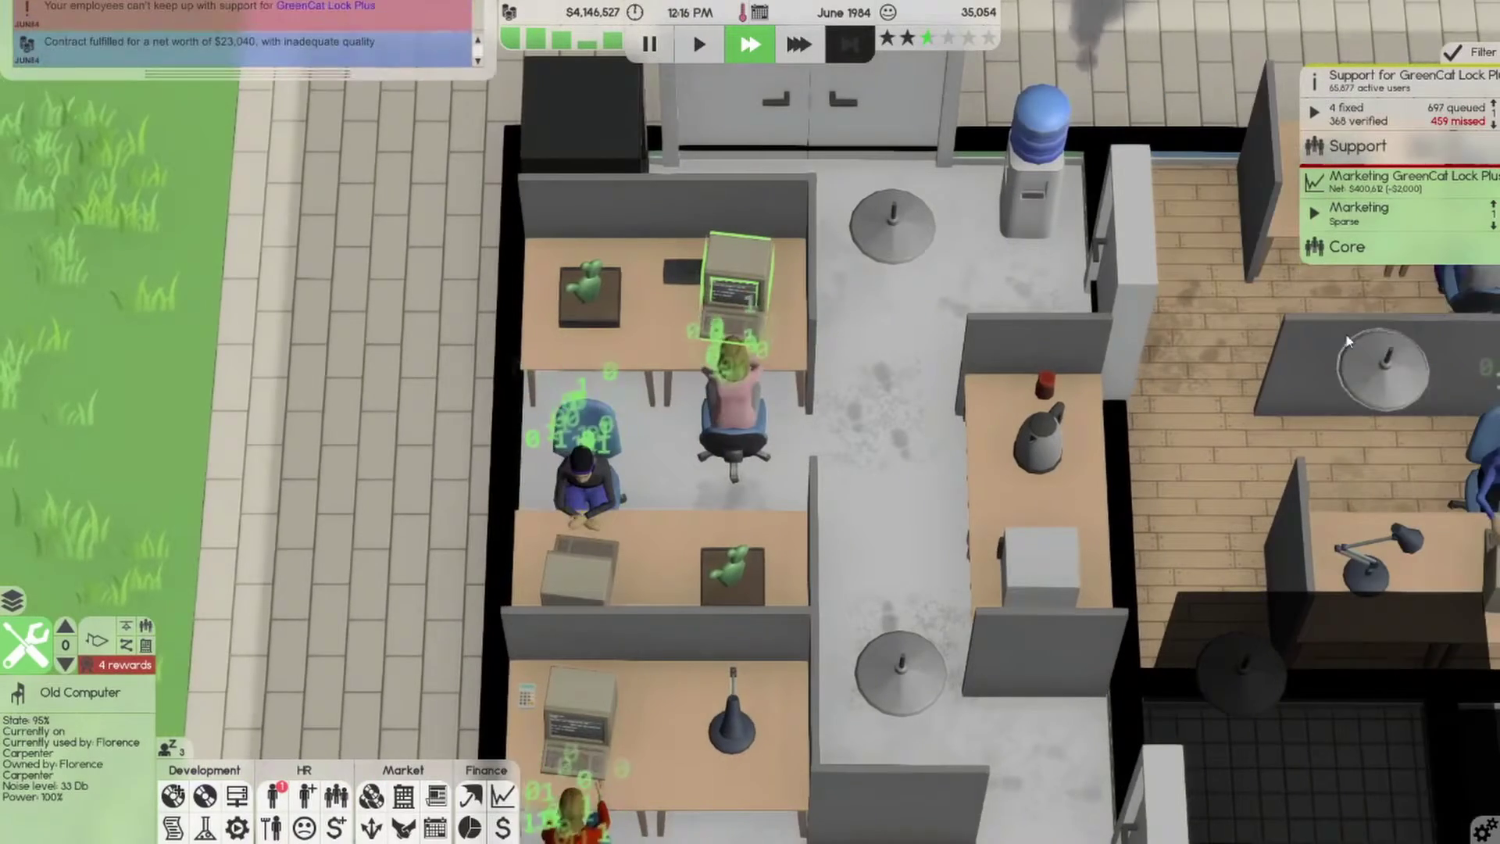
{"action": "key", "text": "a"}
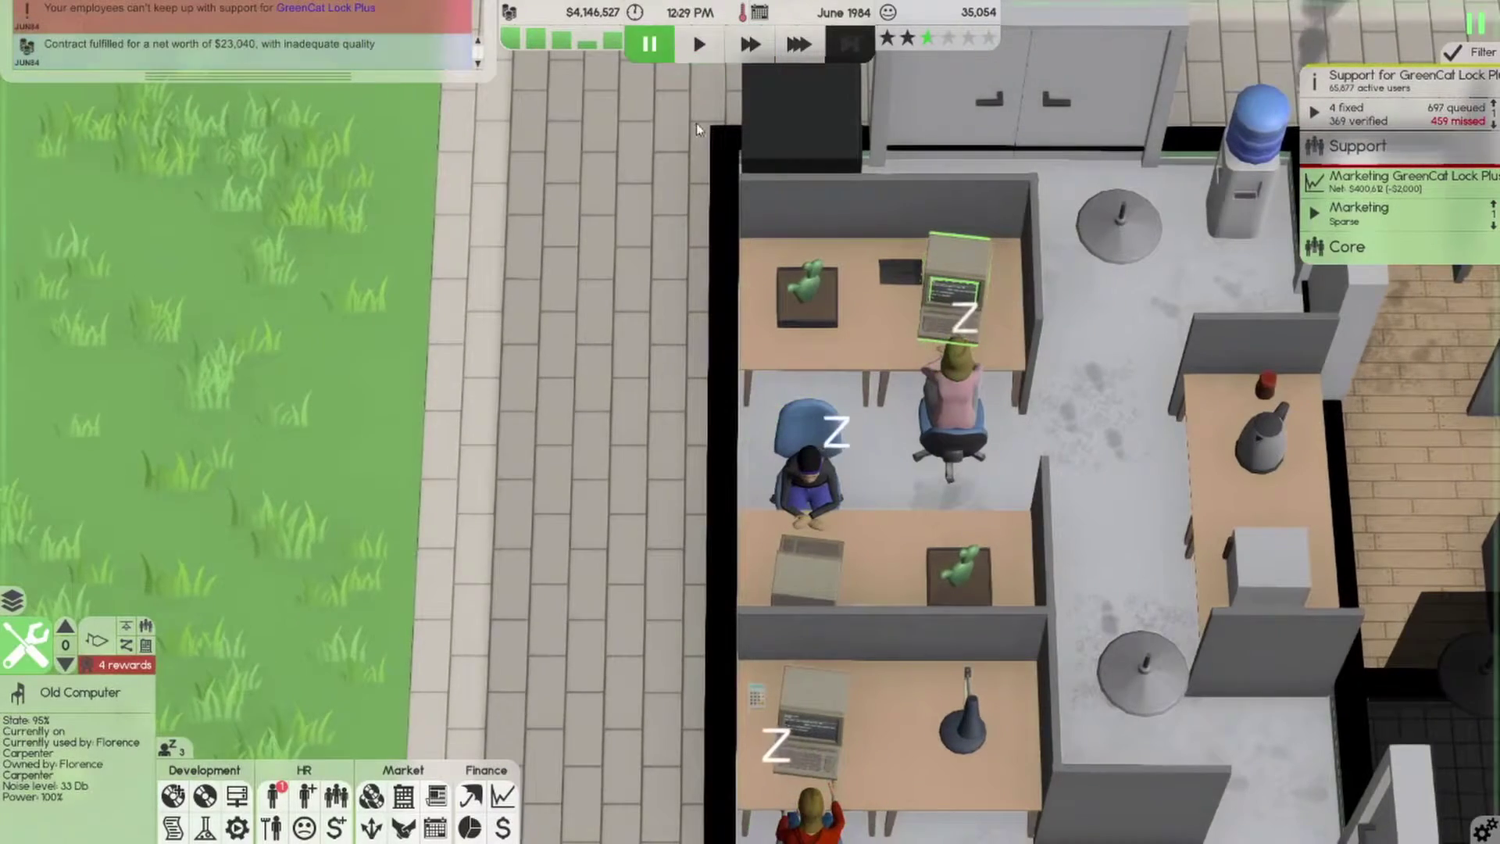
{"action": "key", "text": "d"}
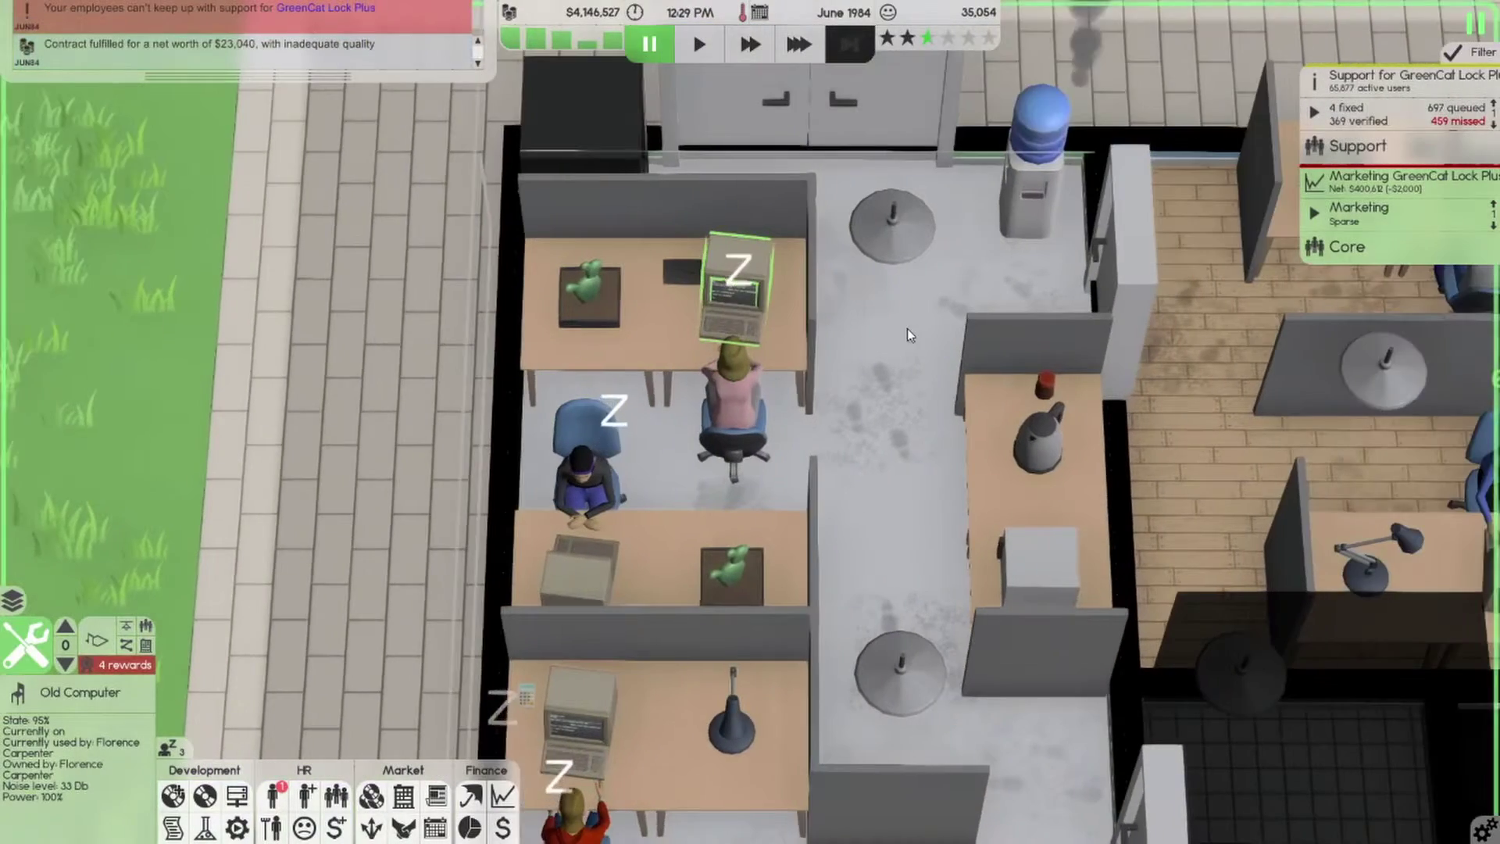
{"action": "key", "text": "s"}
{"action": "left_click", "coordinate": [271, 804]}
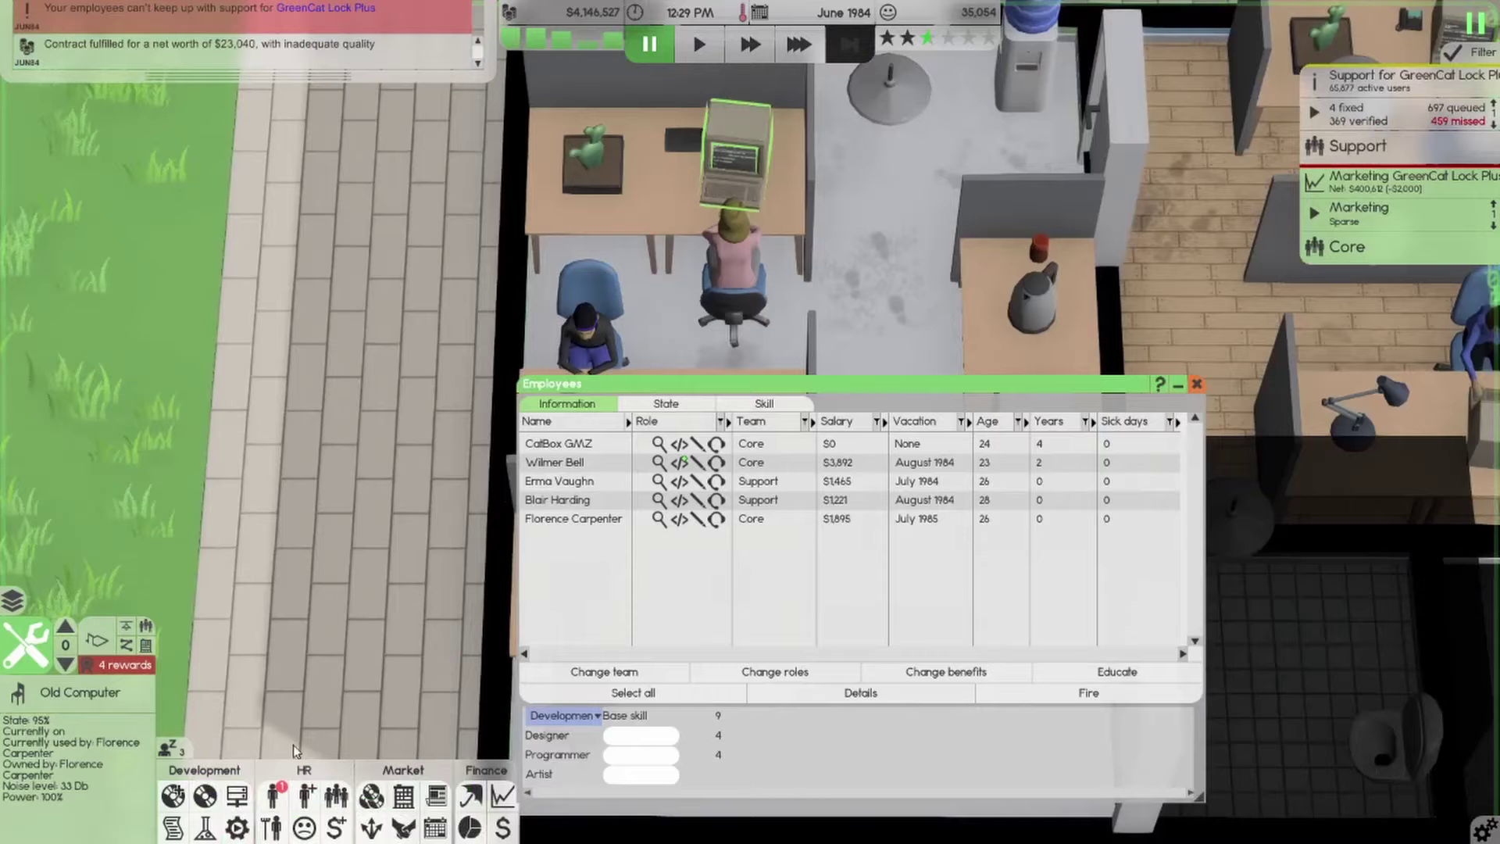
{"action": "left_click", "coordinate": [683, 464]}
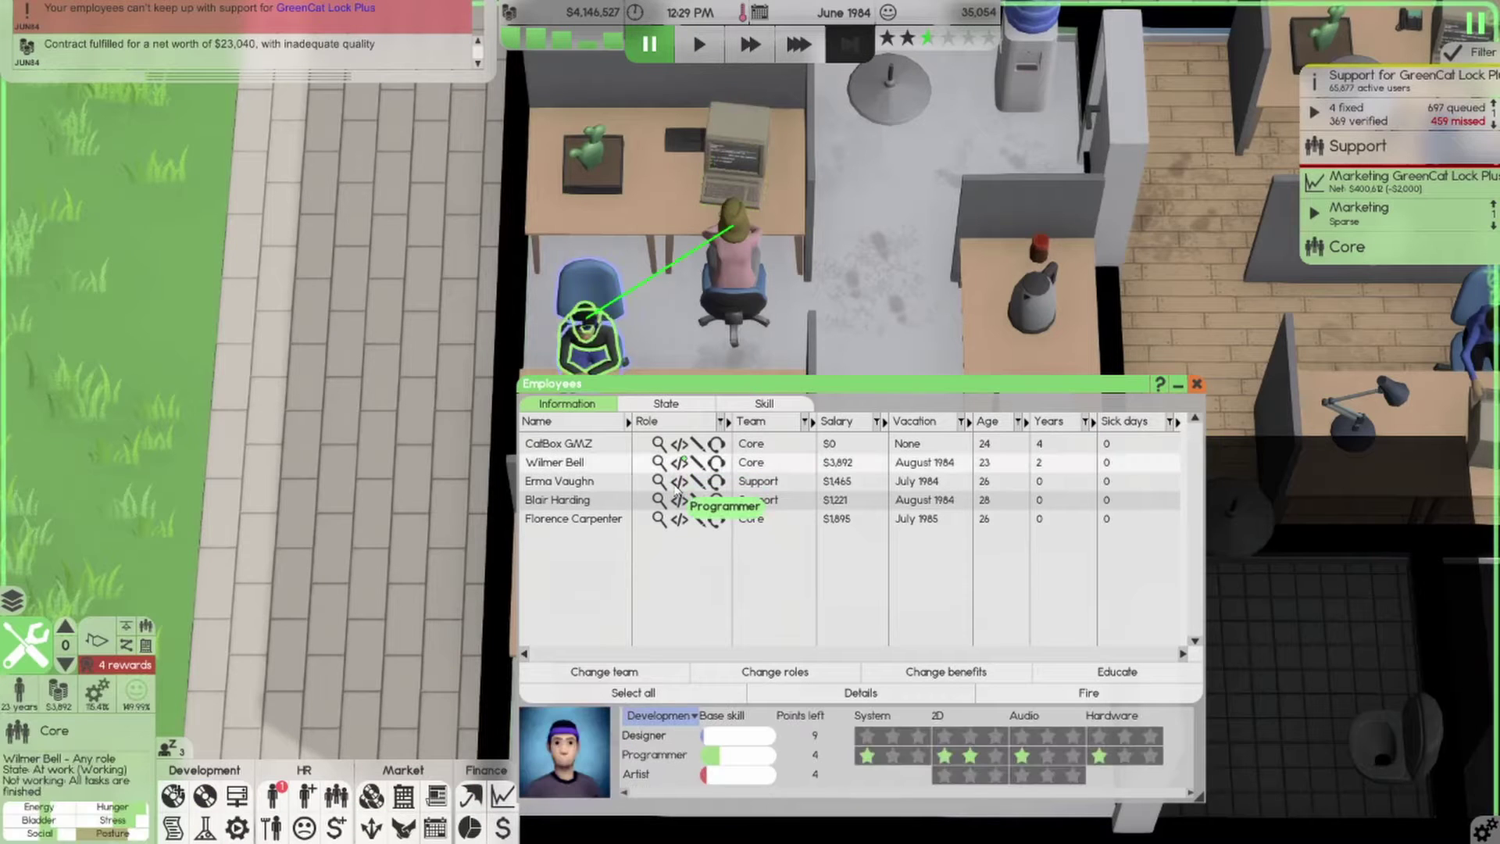
{"action": "double_click", "coordinate": [684, 464]}
{"action": "key", "text": "a"}
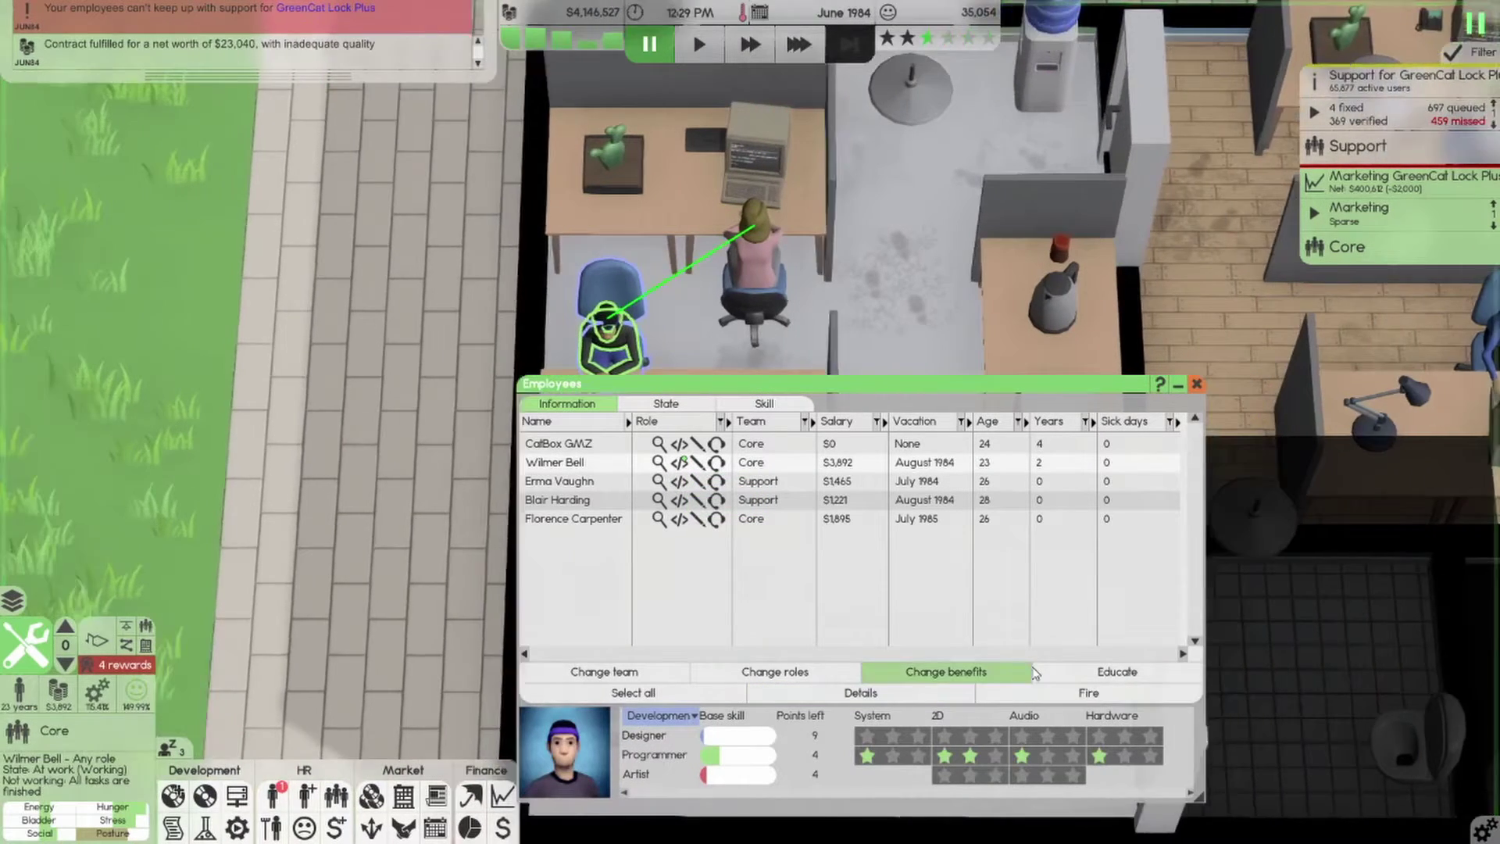
{"action": "key", "text": "s"}
{"action": "key", "text": "d"}
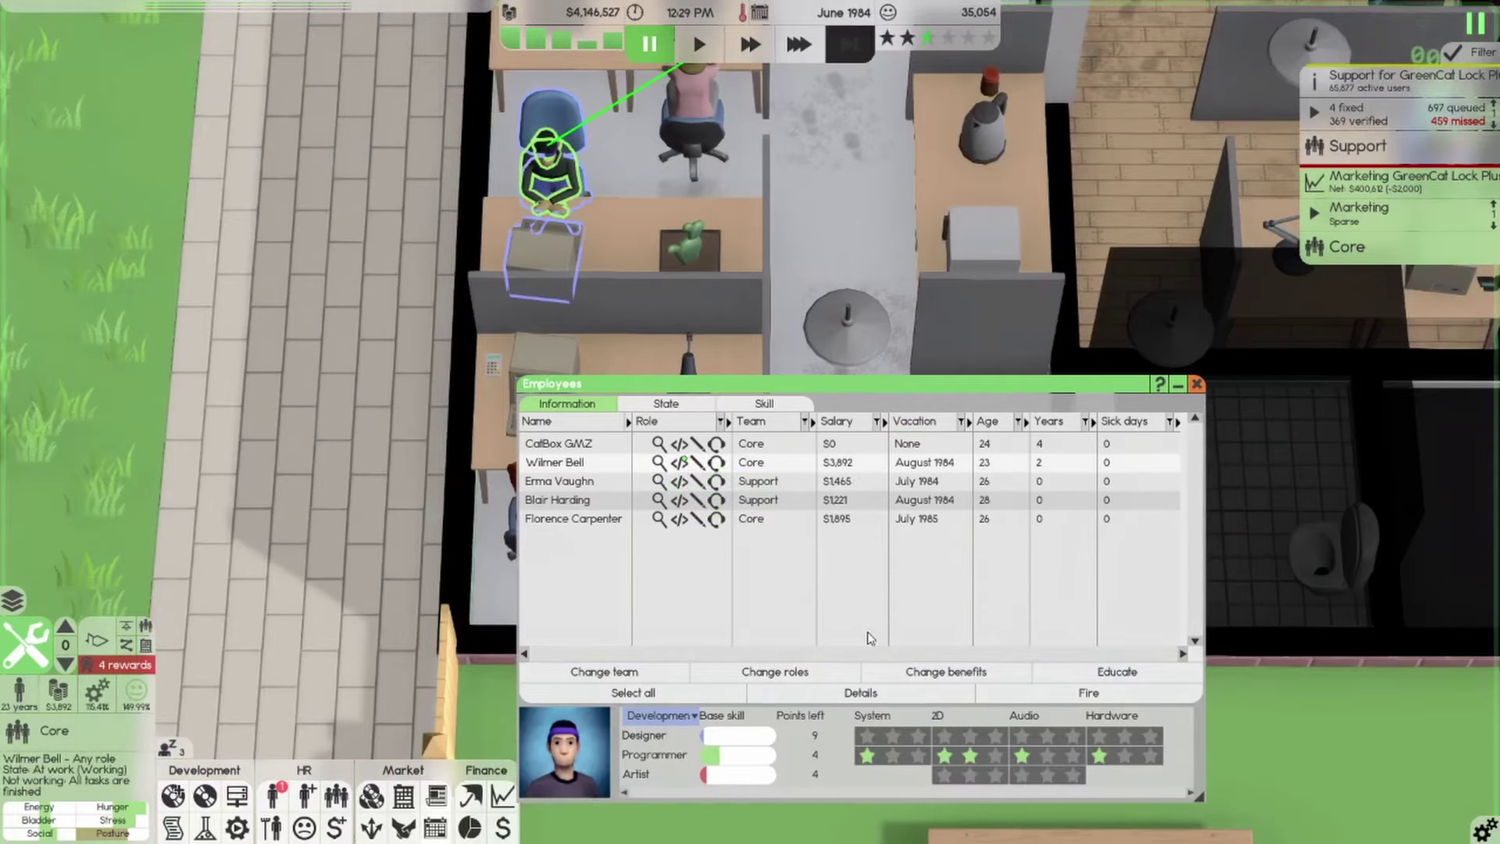
{"action": "left_click", "coordinate": [1116, 672]}
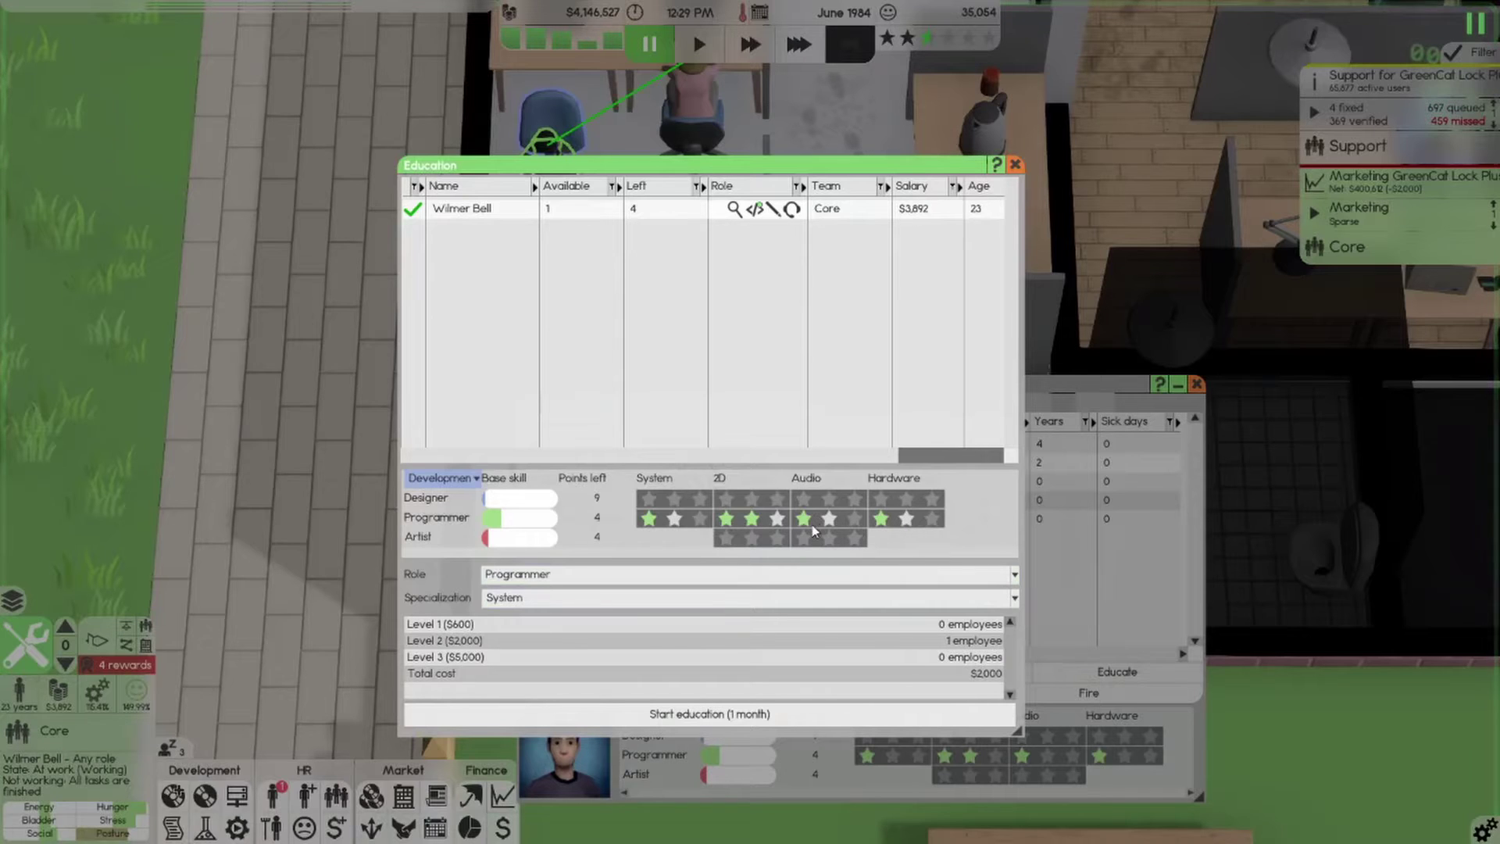
{"action": "left_click", "coordinate": [675, 520]}
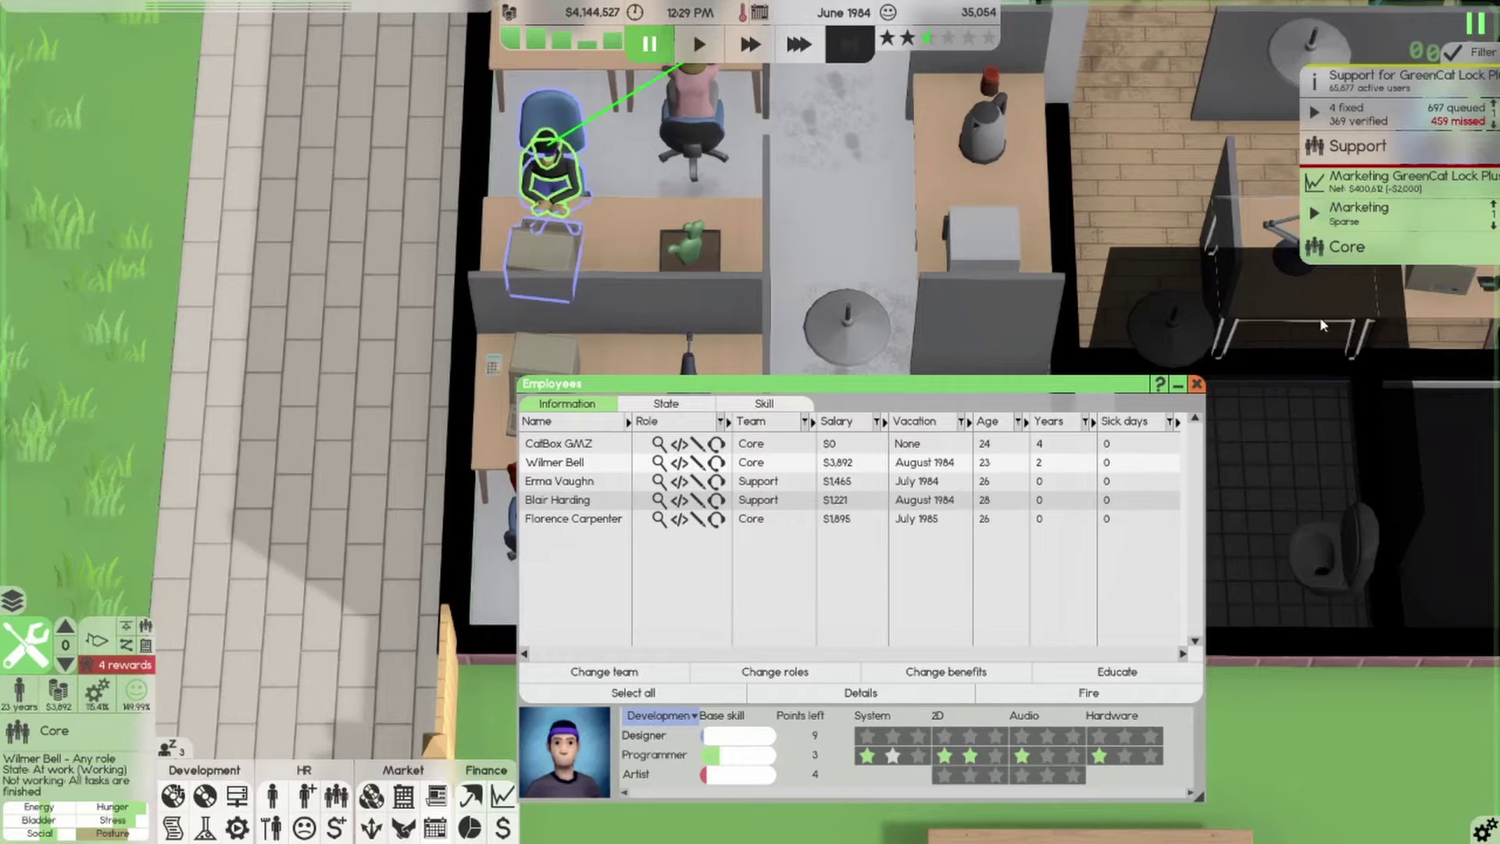
Close the Employees and Contract work windows and briefly fast-forward time
{"action": "left_click", "coordinate": [1197, 382]}
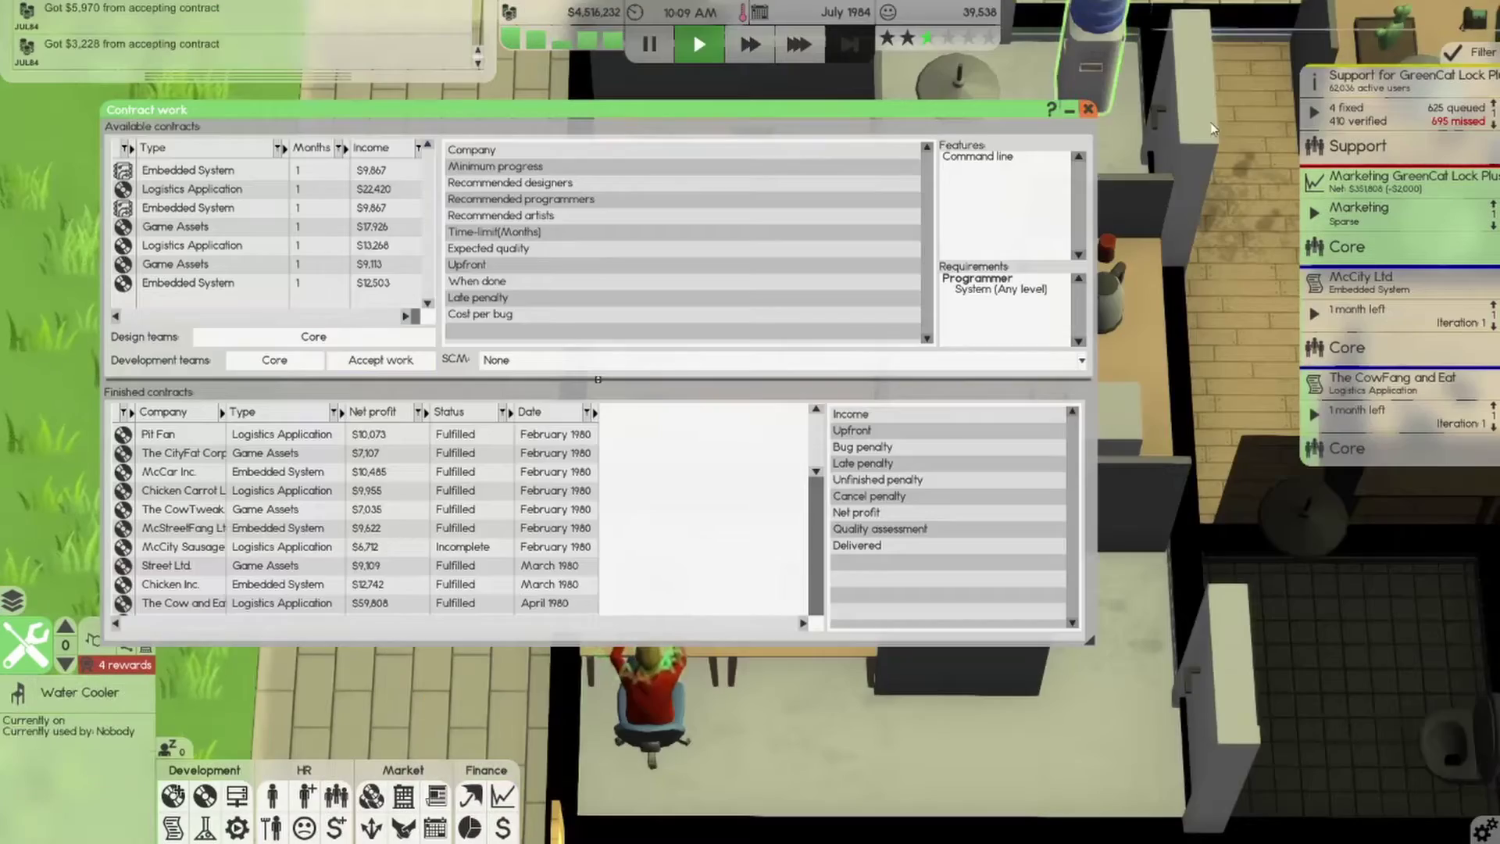
{"action": "left_click", "coordinate": [1088, 110]}
{"action": "scroll", "coordinate": [1173, 149], "scroll_direction": "up", "scroll_amount": 5}
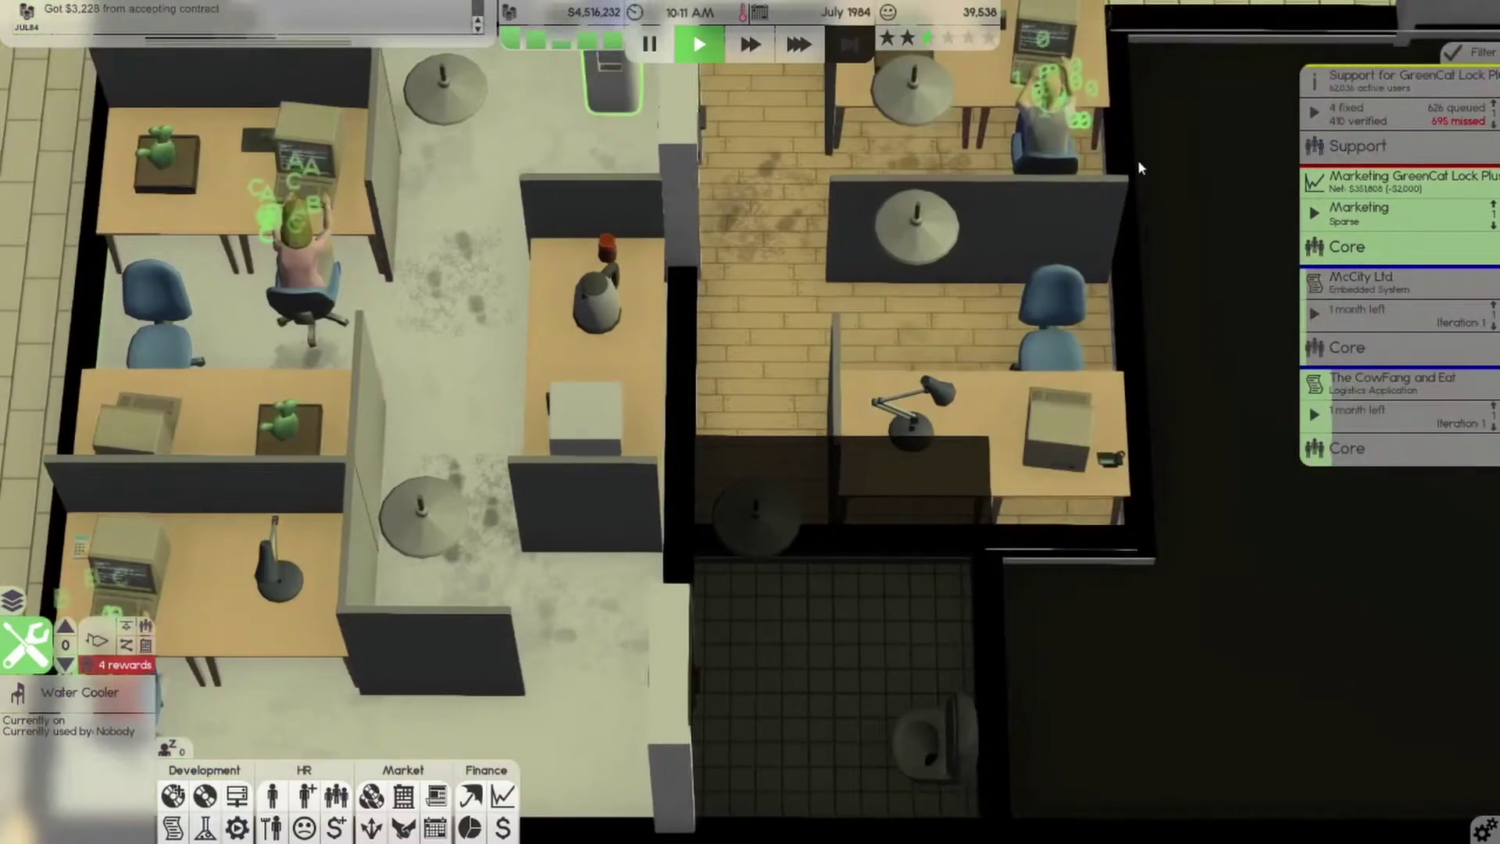
{"action": "key", "text": "w"}
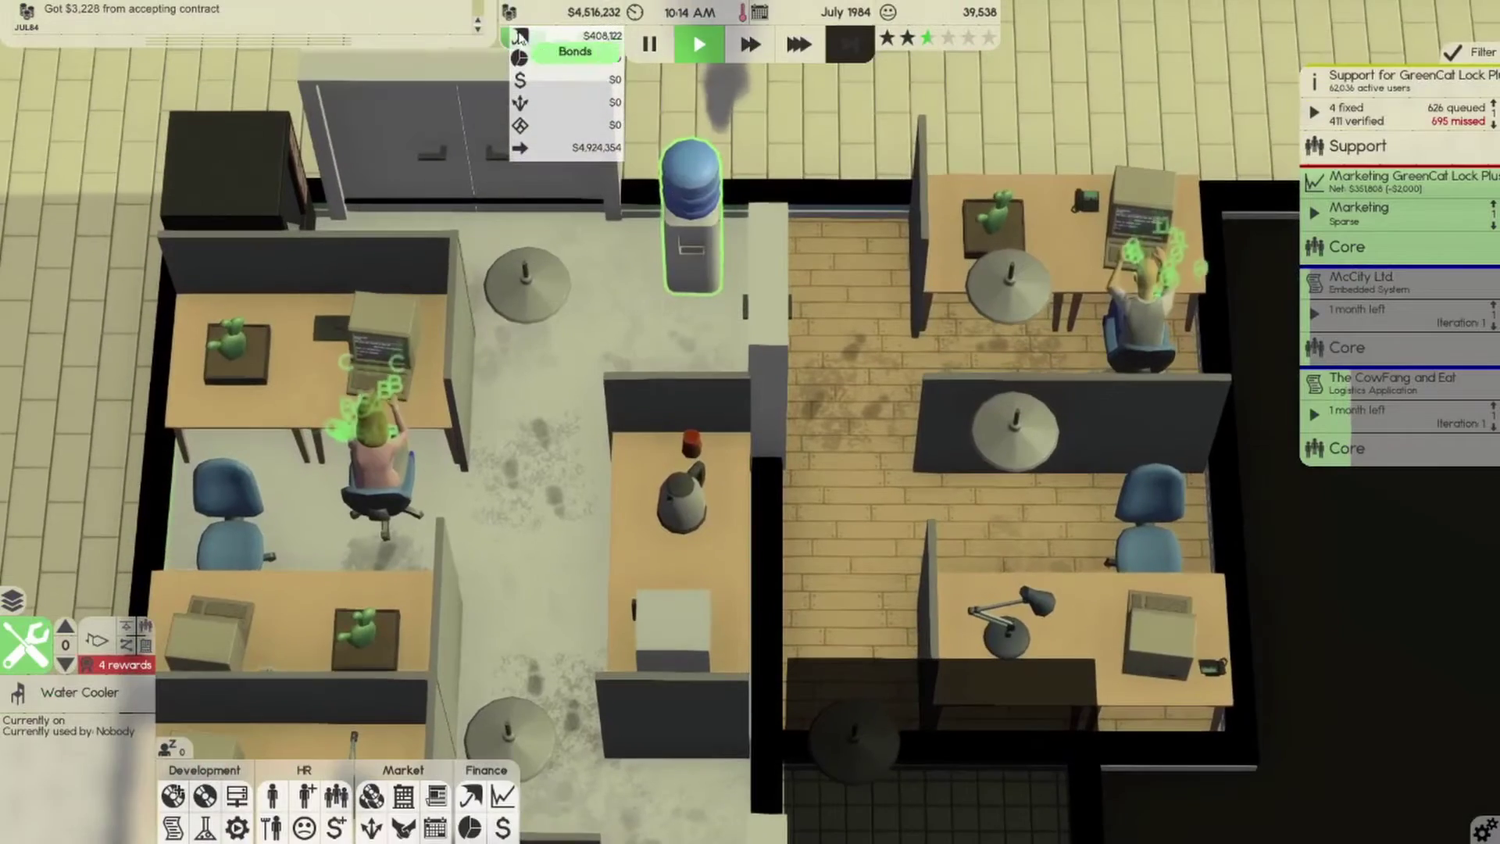
{"action": "key", "text": "a"}
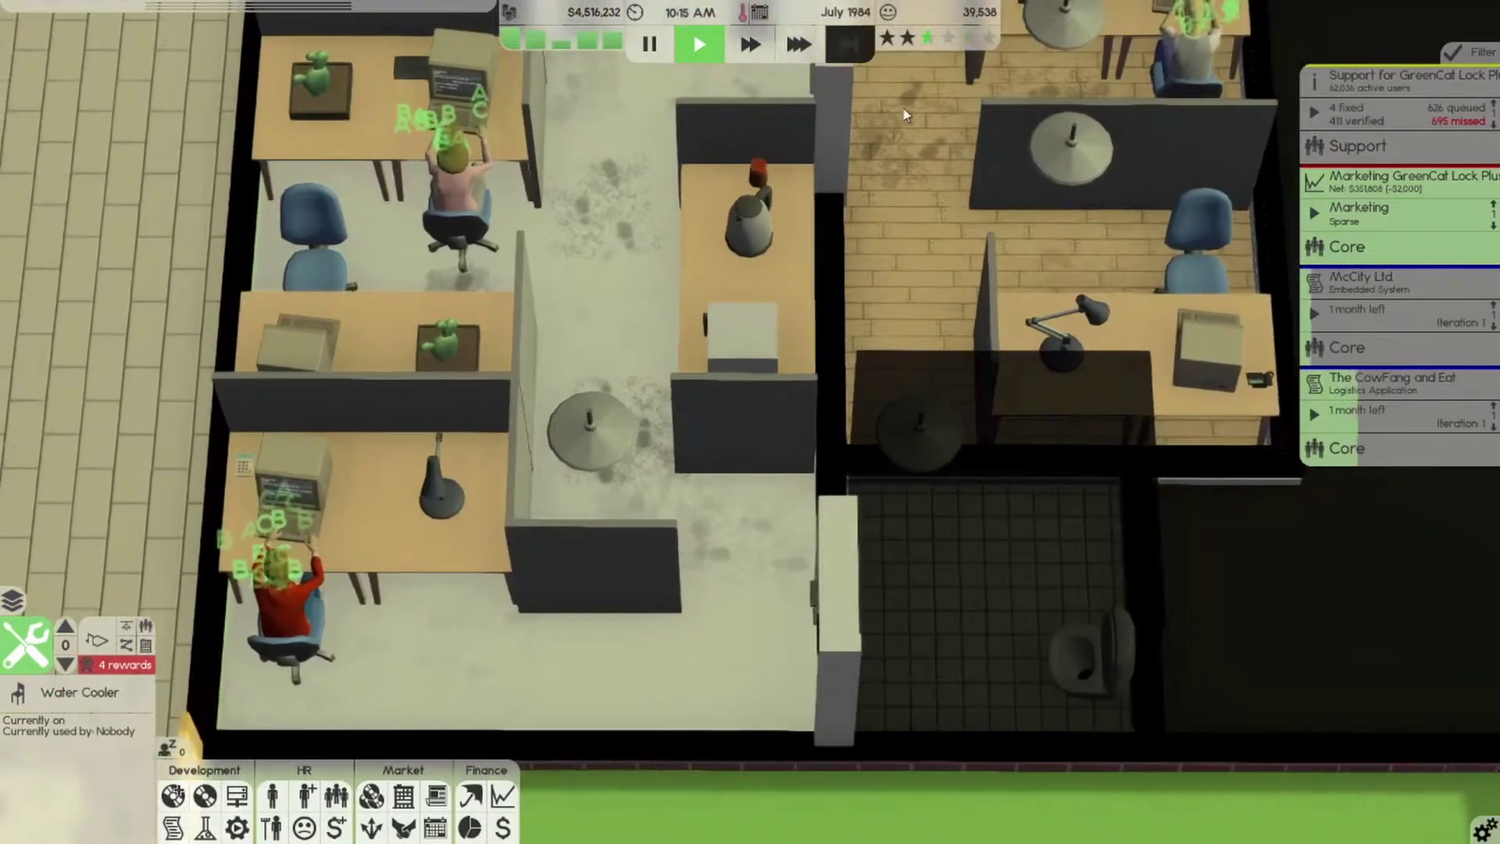
{"action": "key", "text": "w"}
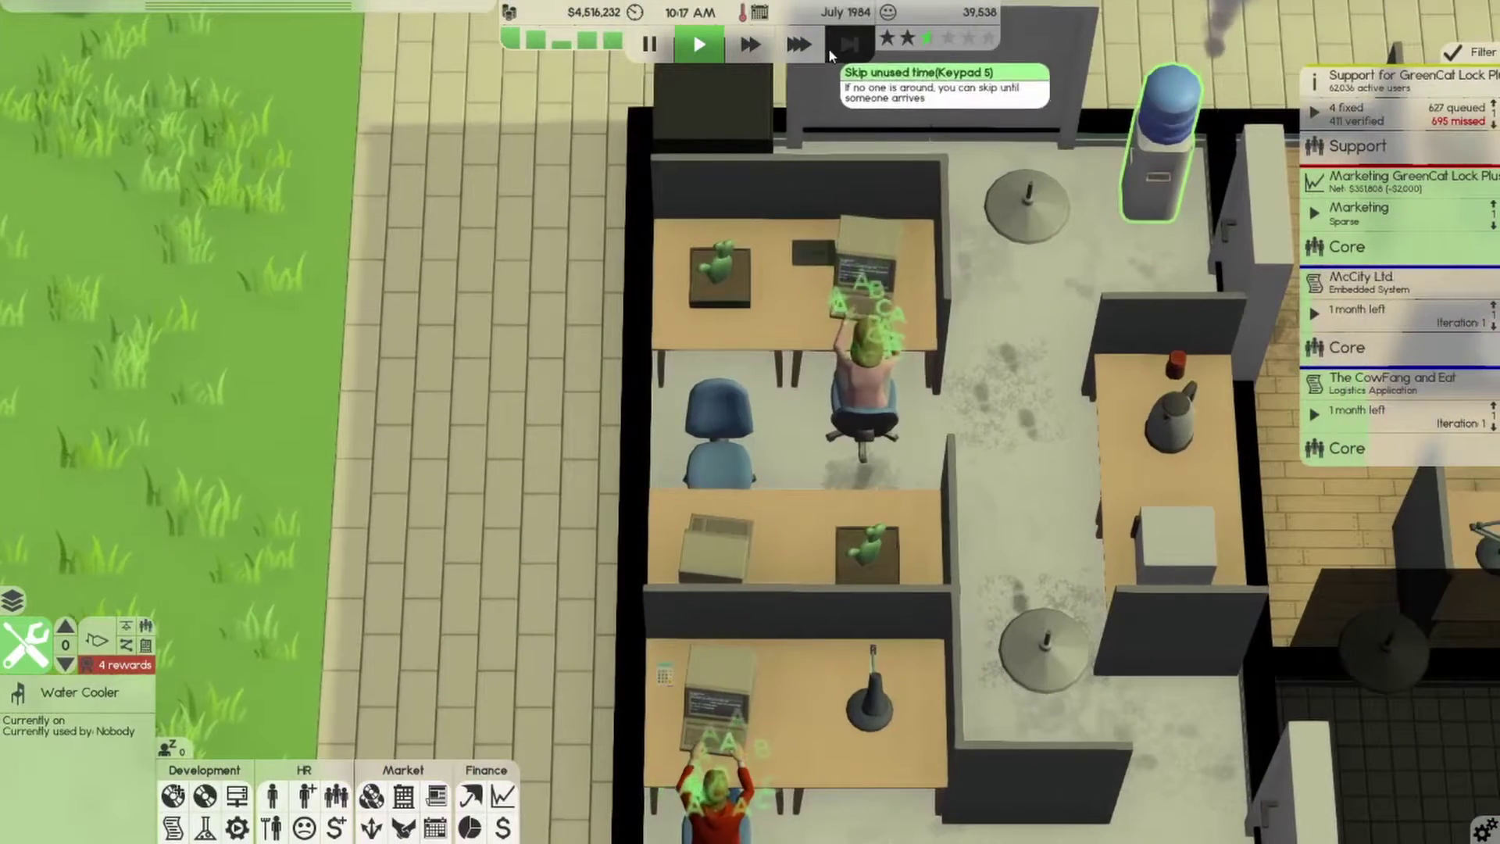
{"action": "left_click", "coordinate": [798, 44]}
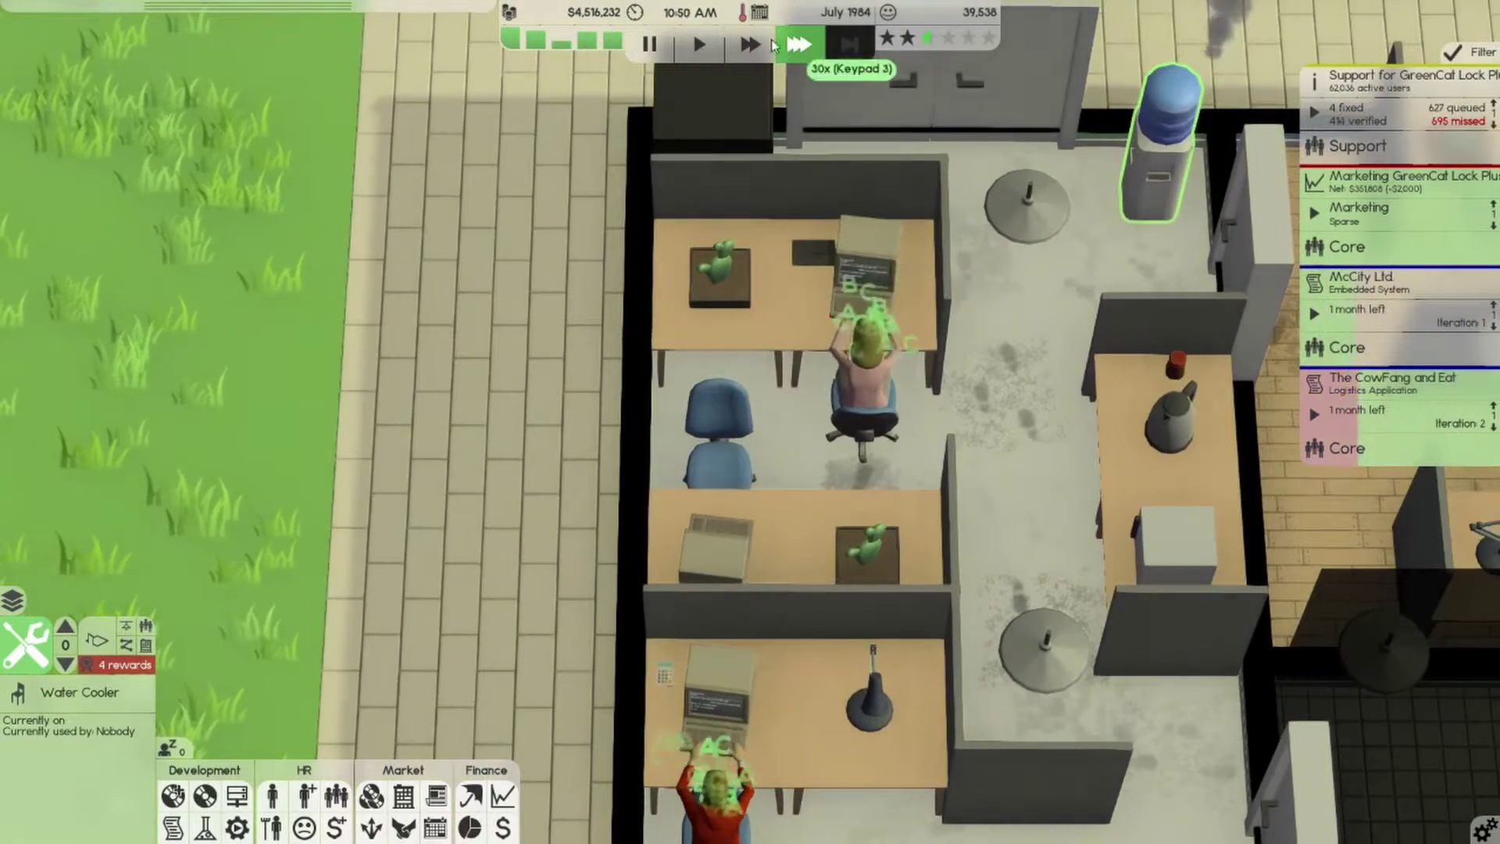
{"action": "left_click", "coordinate": [698, 44]}
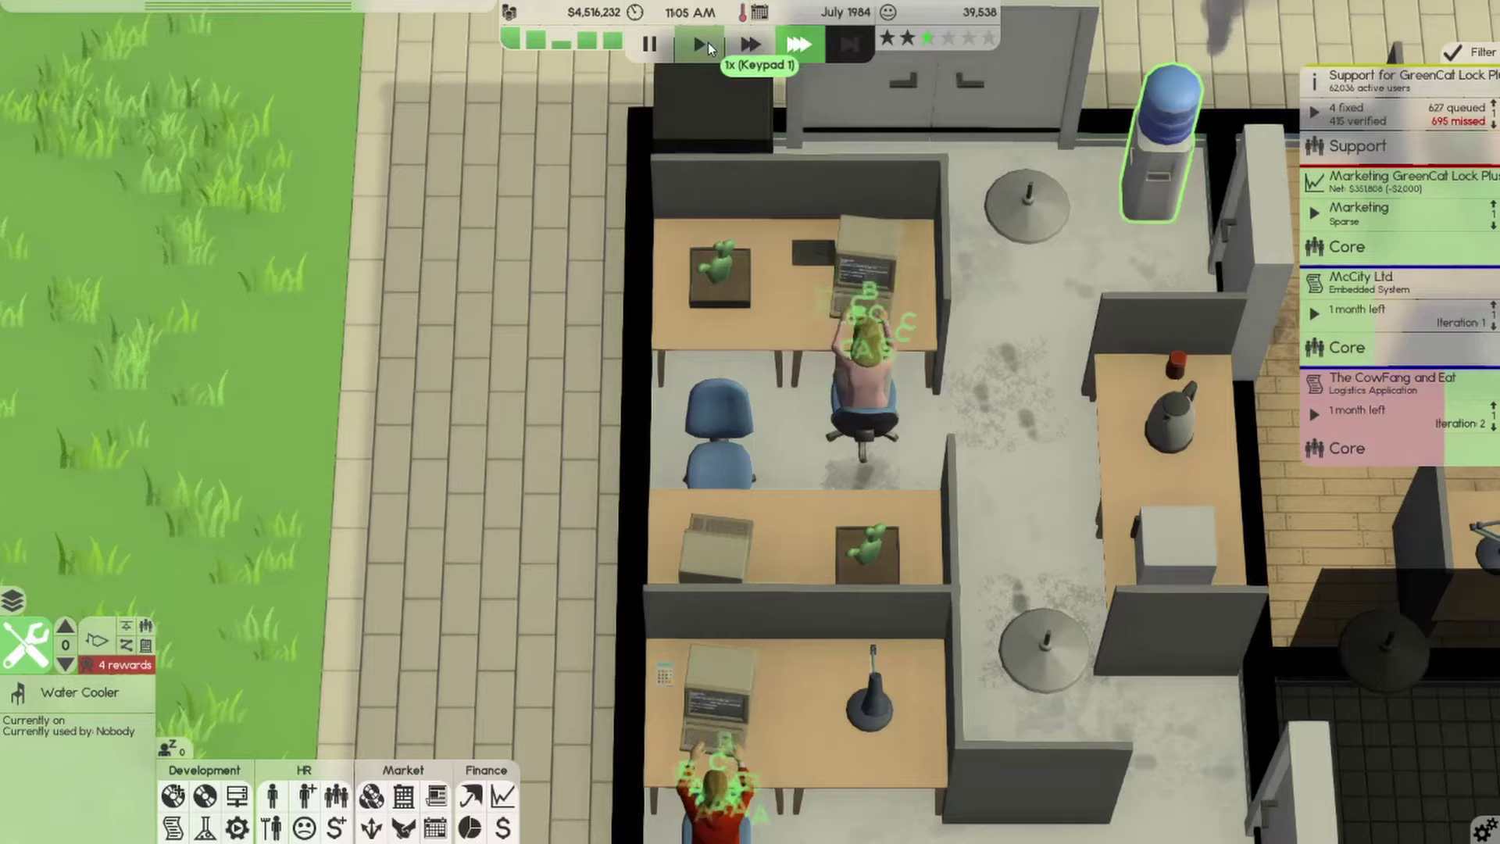
Move CowFang and Eat to alpha, then promote and deliver the McCity Ltd contract
{"action": "left_click", "coordinate": [1395, 450]}
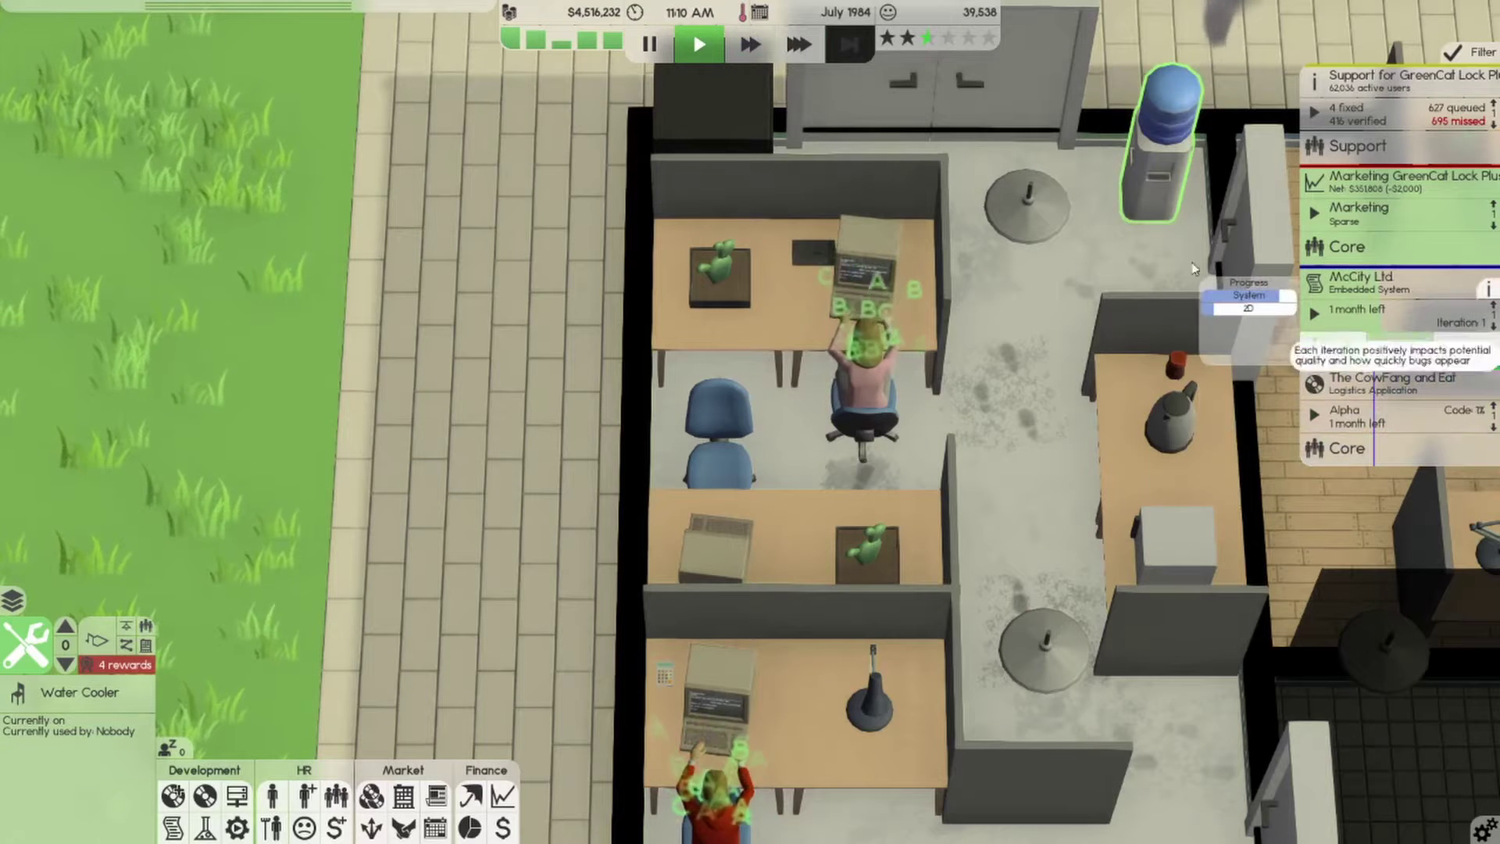
{"action": "left_click", "coordinate": [786, 48]}
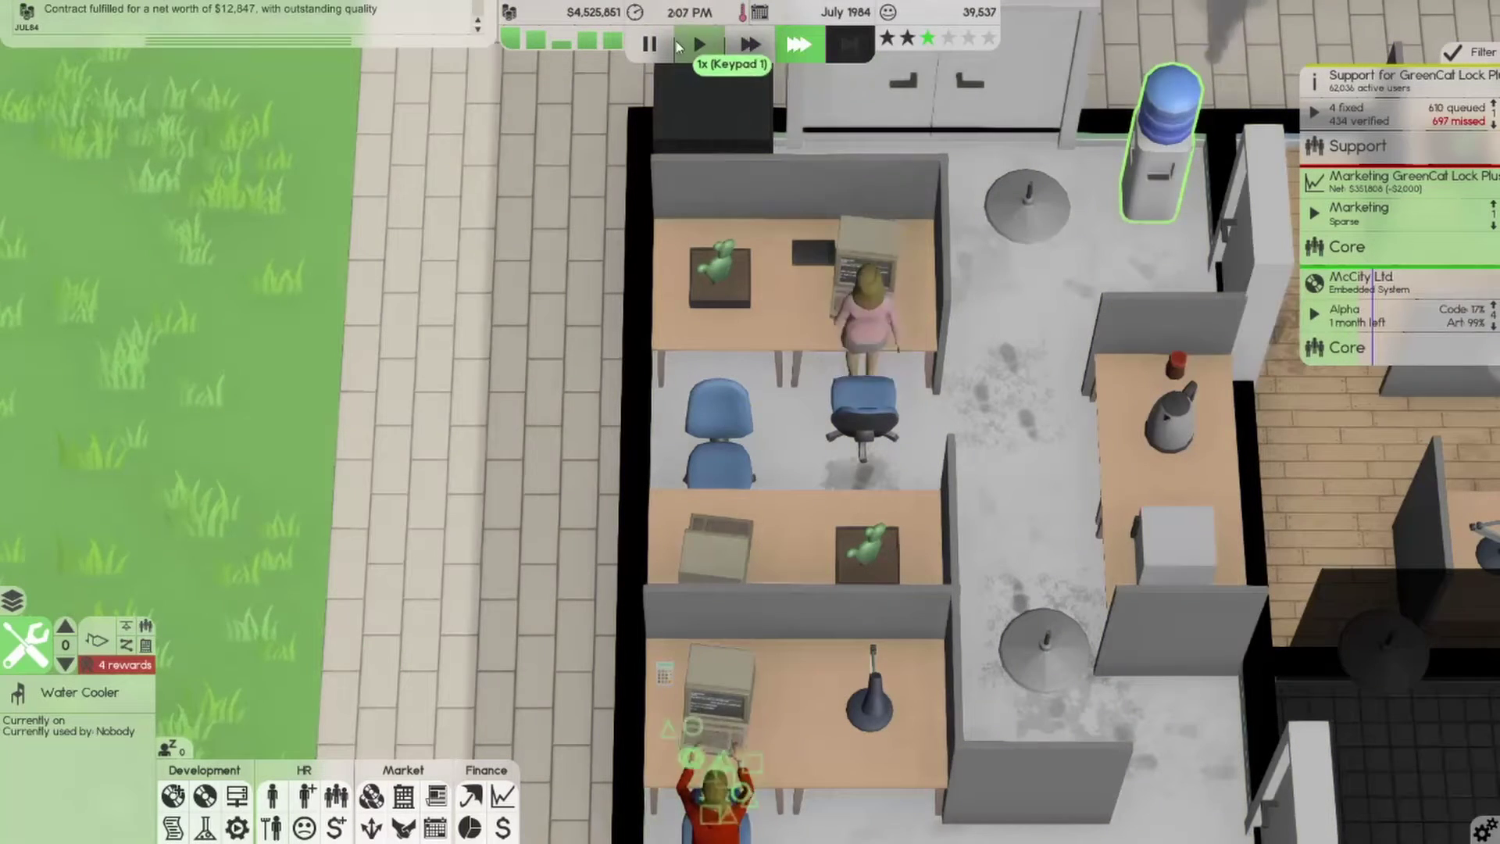
{"action": "left_click", "coordinate": [661, 39]}
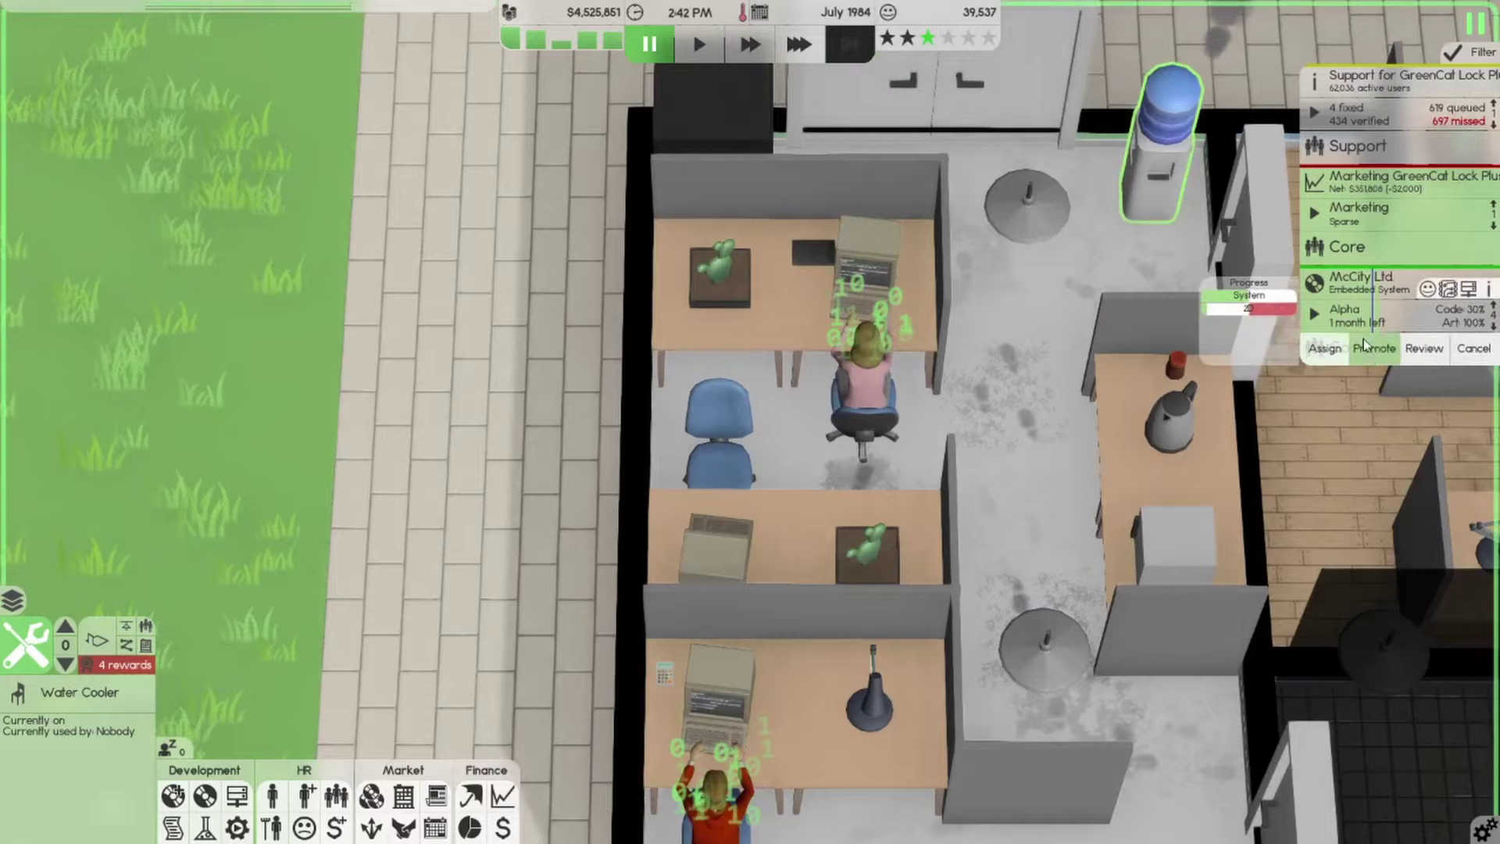
{"action": "left_click", "coordinate": [1369, 348]}
{"action": "left_click", "coordinate": [1398, 348]}
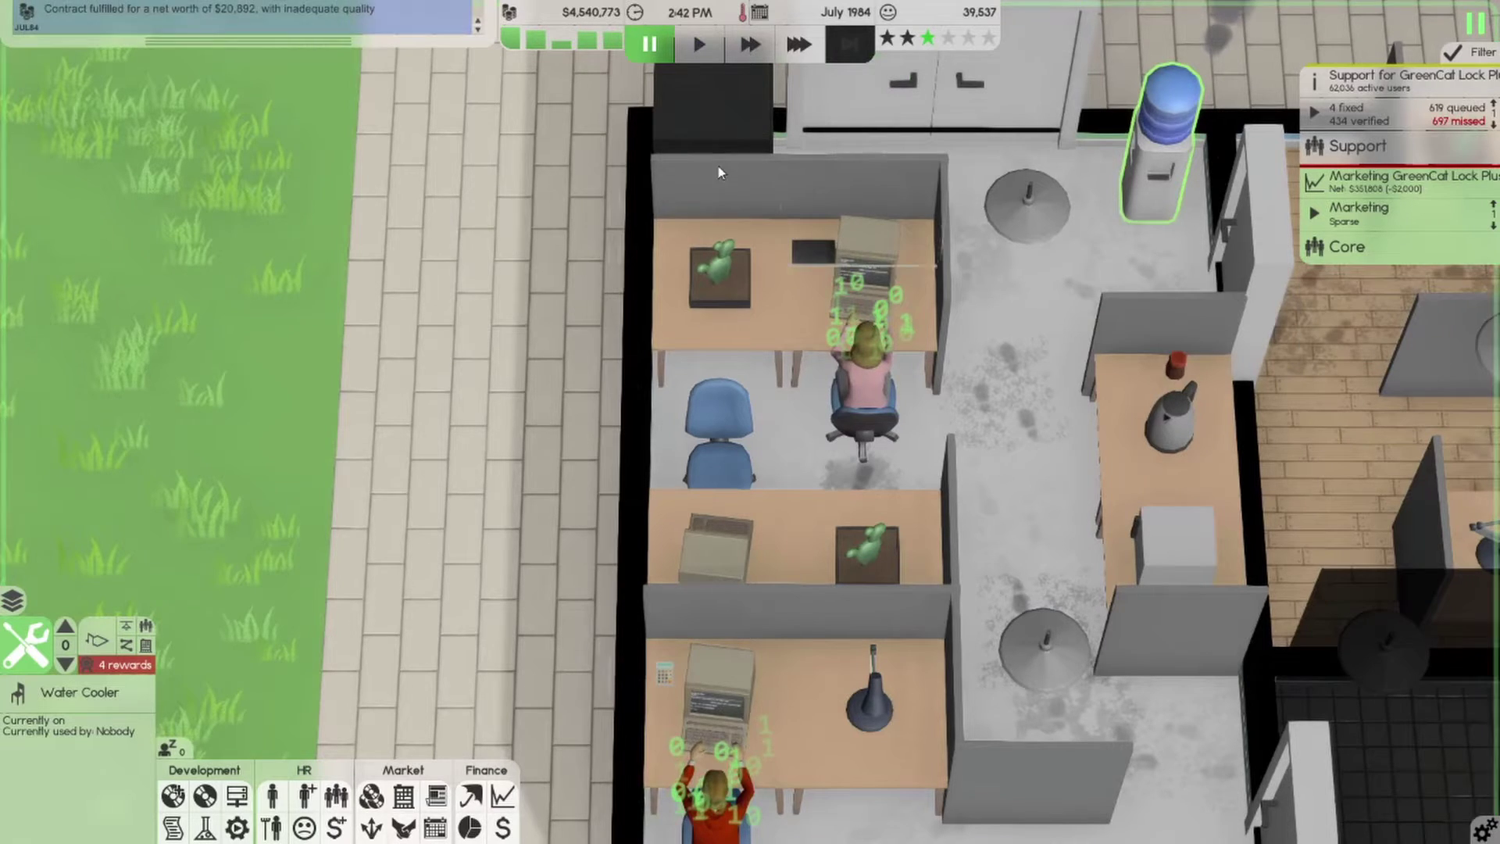
{"action": "mouse_move", "coordinate": [718, 165]}
{"action": "left_mouse_down"}
{"action": "mouse_move", "coordinate": [605, 68]}
{"action": "mouse_move", "coordinate": [657, 359]}
{"action": "left_mouse_up"}
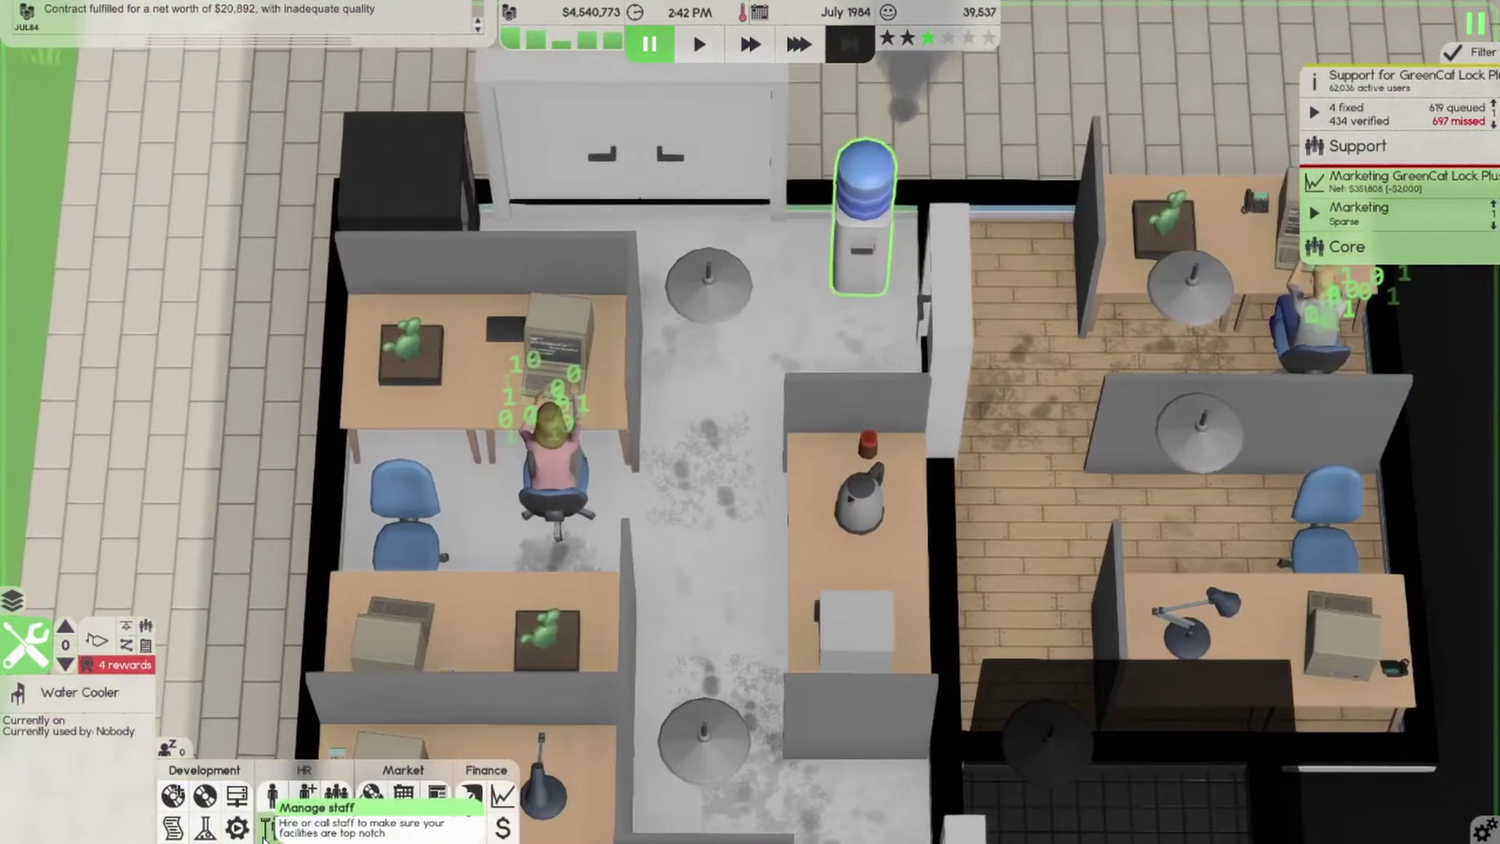
Call in temporary maintenance, cleaning and IT-support staff from the Staff list
{"action": "left_click", "coordinate": [272, 827]}
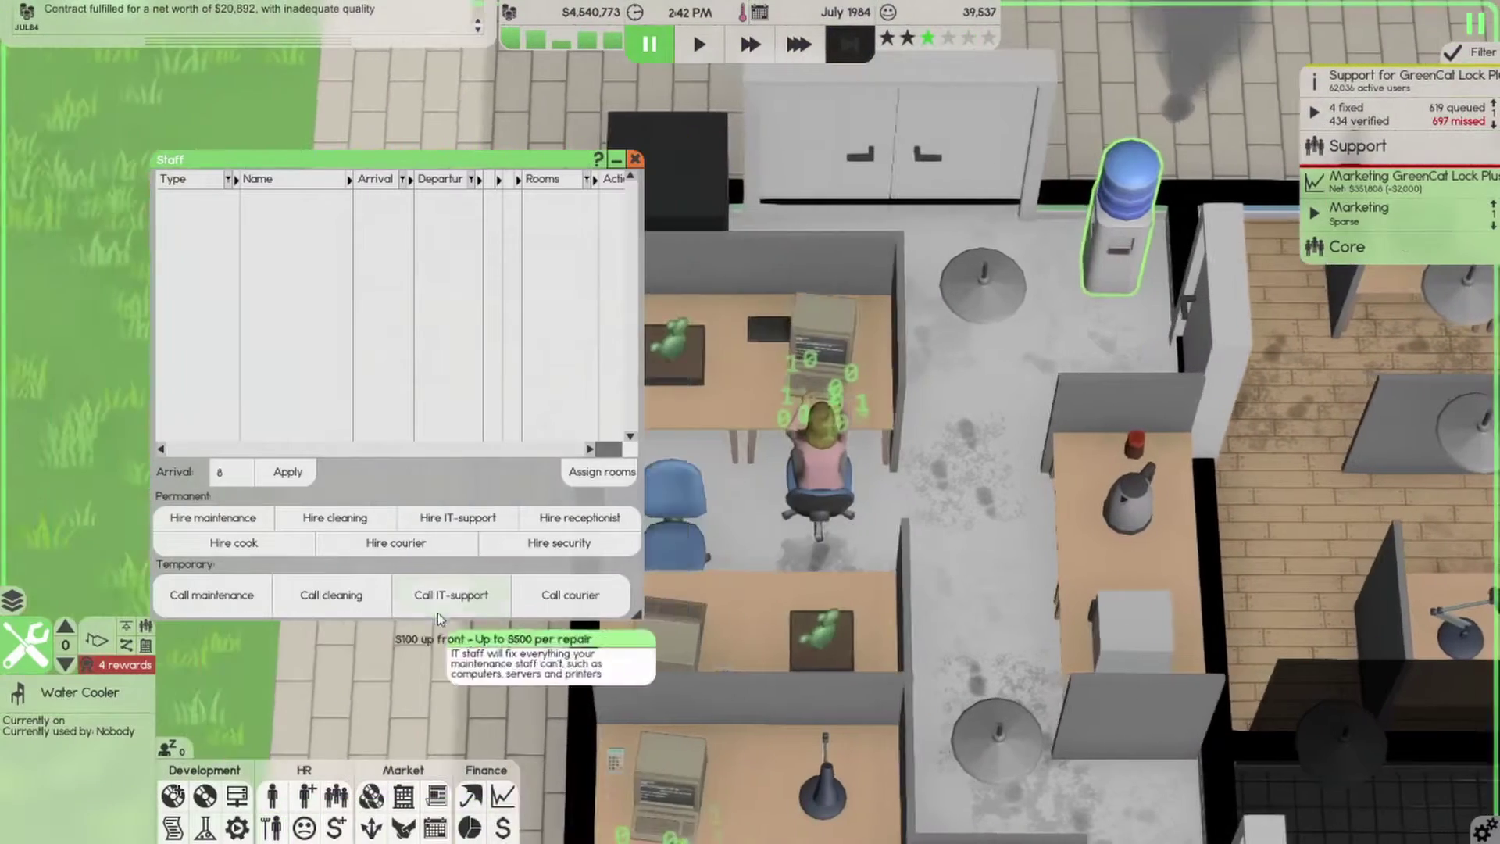
{"action": "key", "text": "a"}
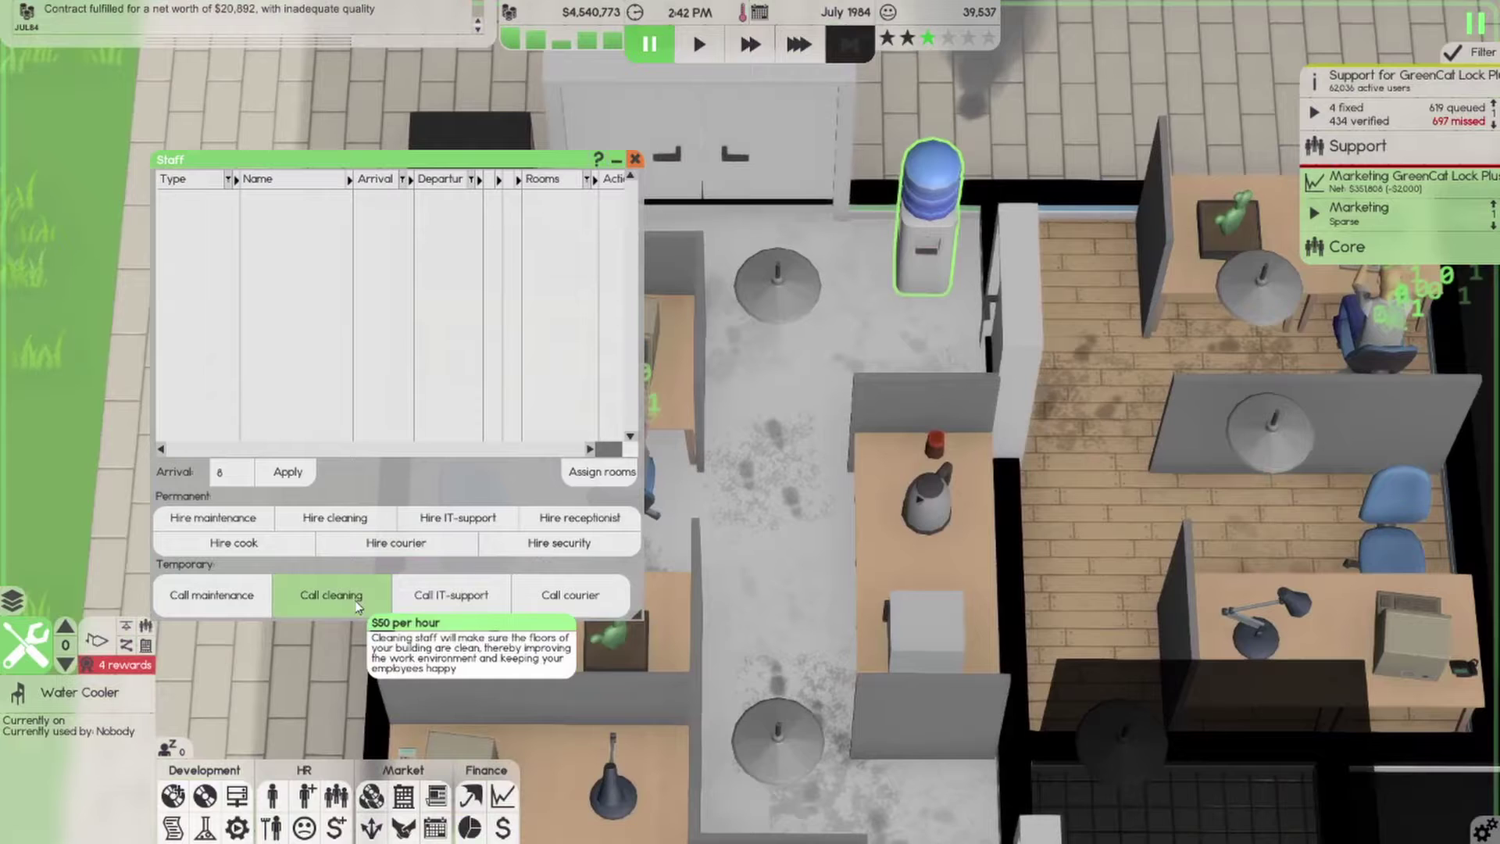
{"action": "left_click", "coordinate": [233, 607]}
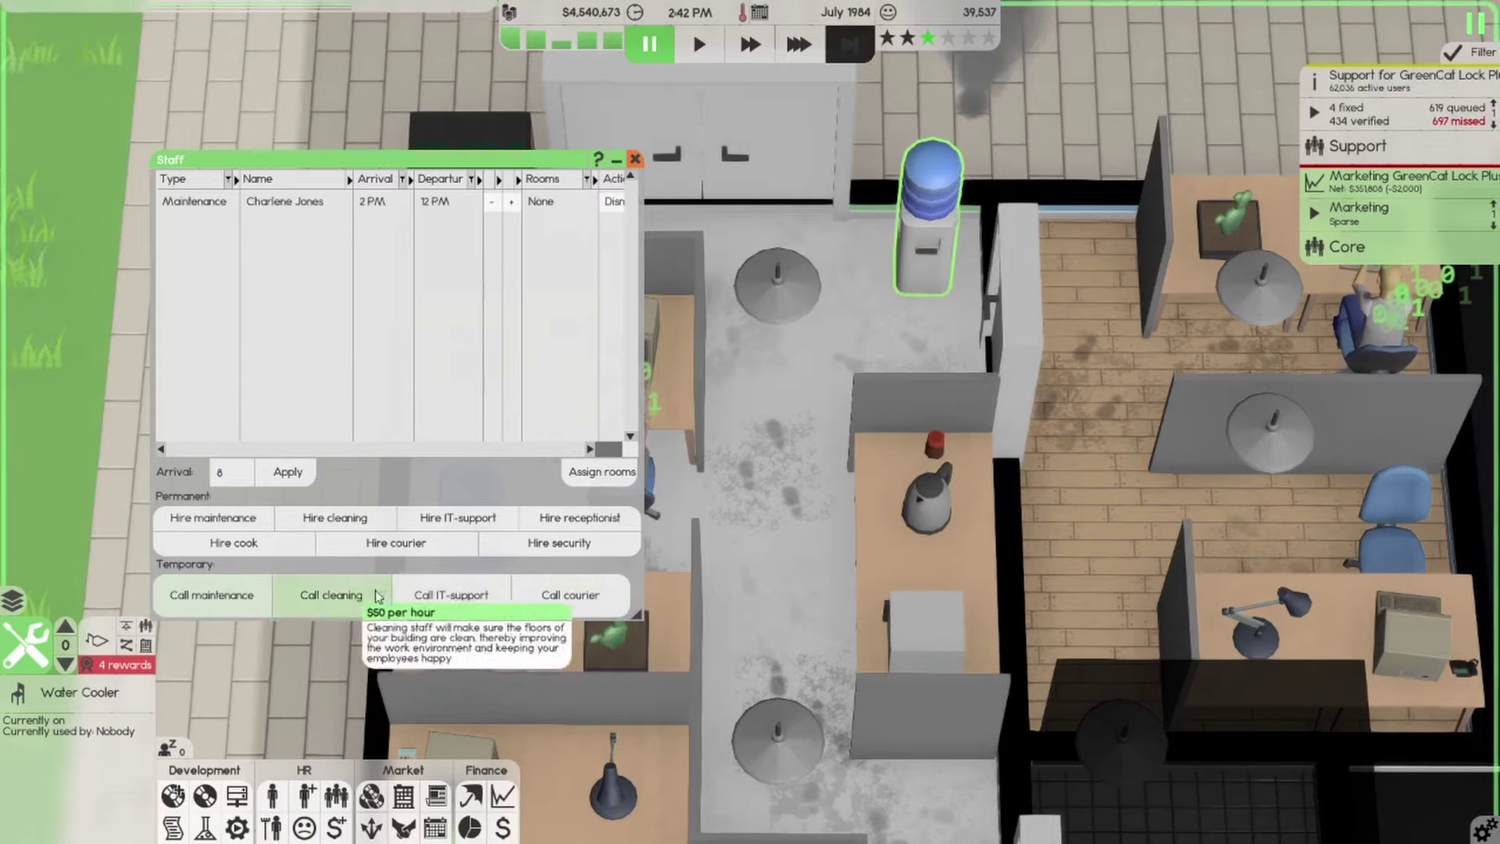
{"action": "left_click", "coordinate": [328, 594]}
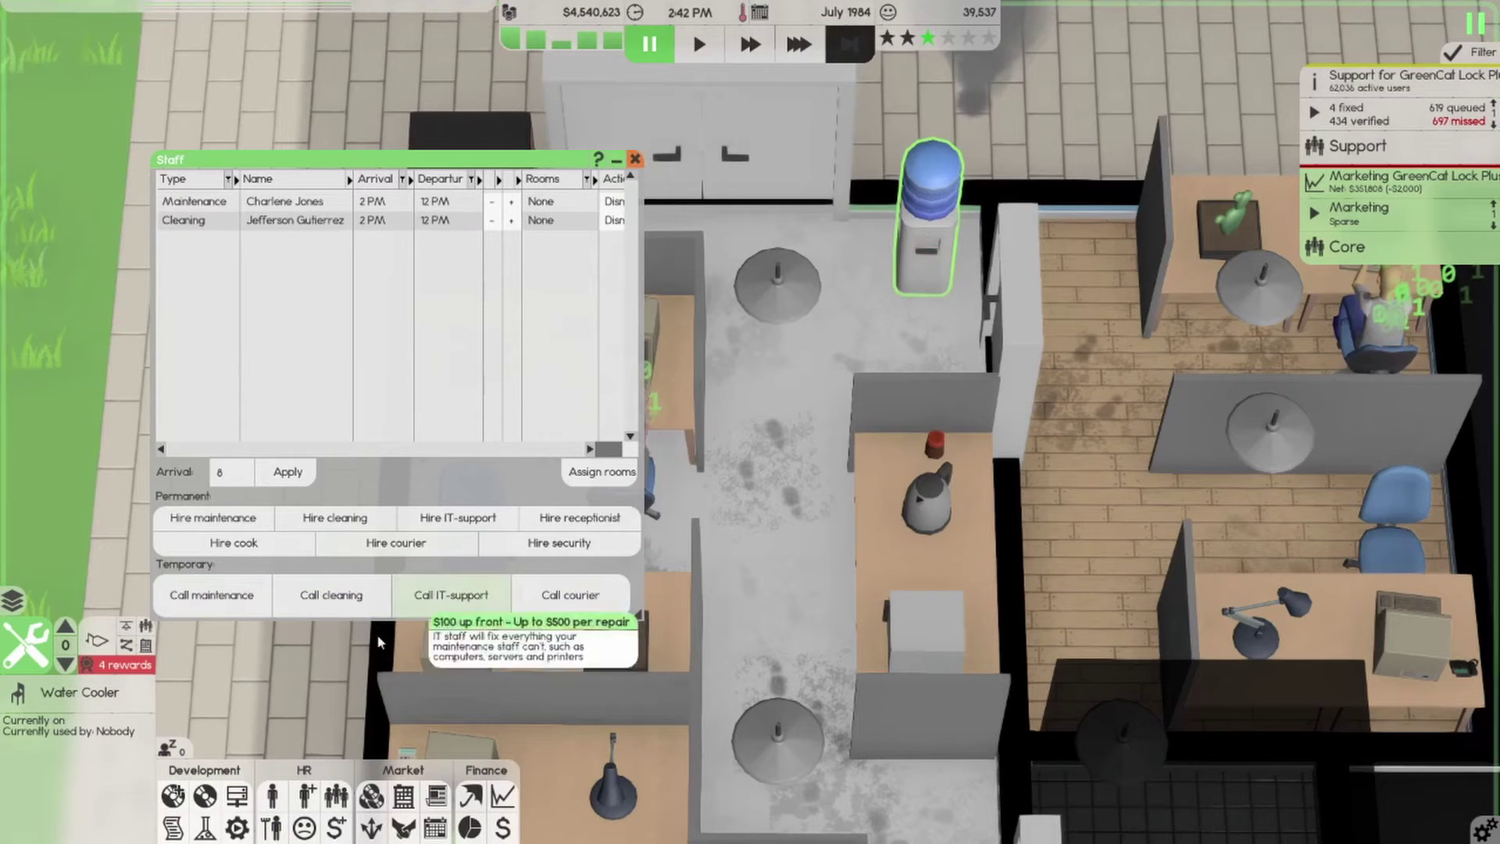
{"action": "left_click", "coordinate": [451, 595]}
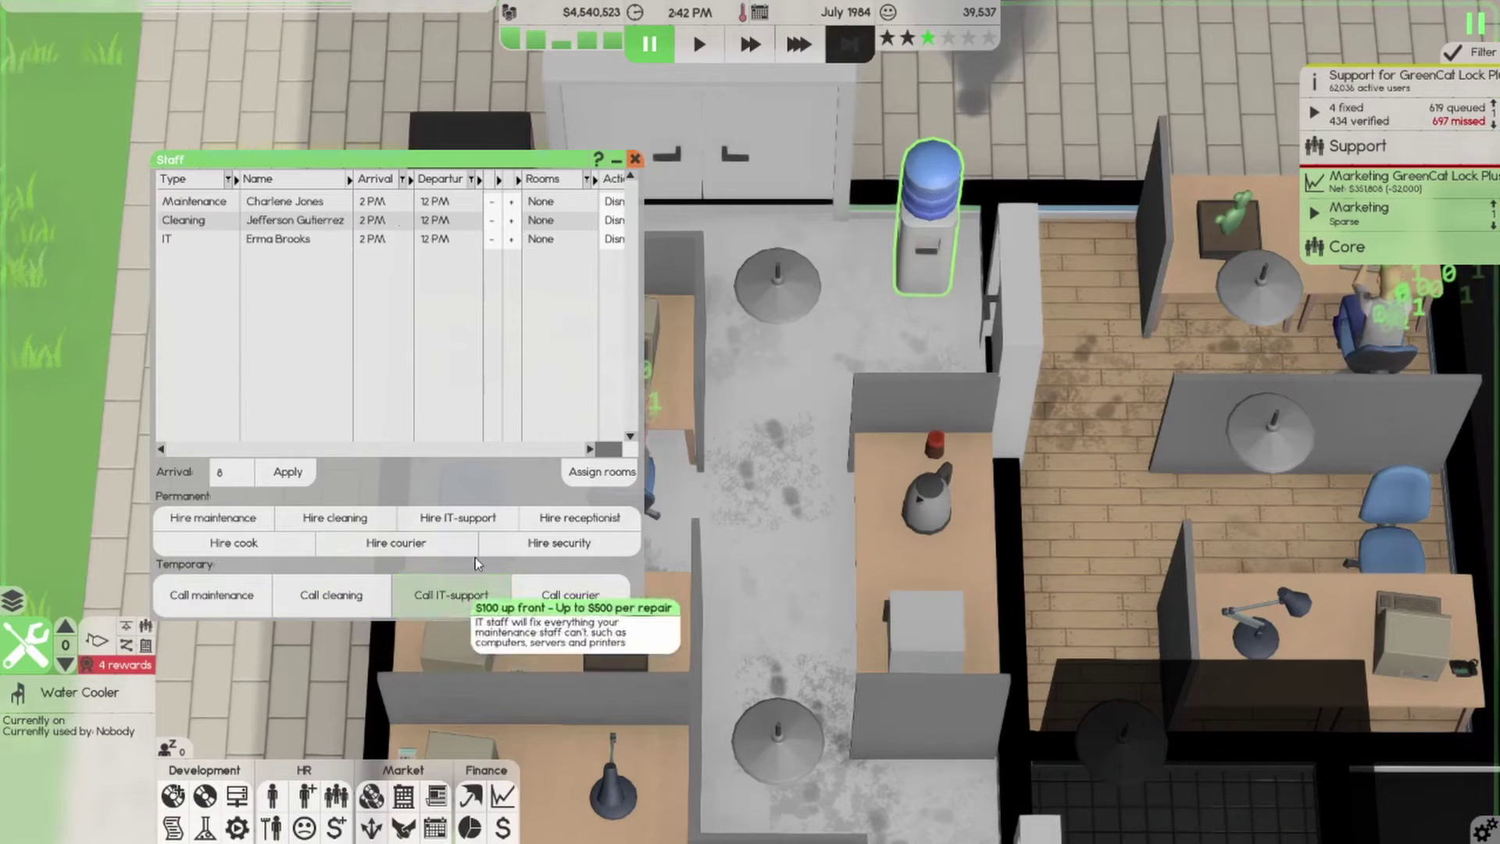
Close the Staff window and run at 10x speed until pausing at 4:32 PM
{"action": "left_click", "coordinate": [635, 158]}
{"action": "key", "text": "s"}
{"action": "key", "text": "KP_2"}
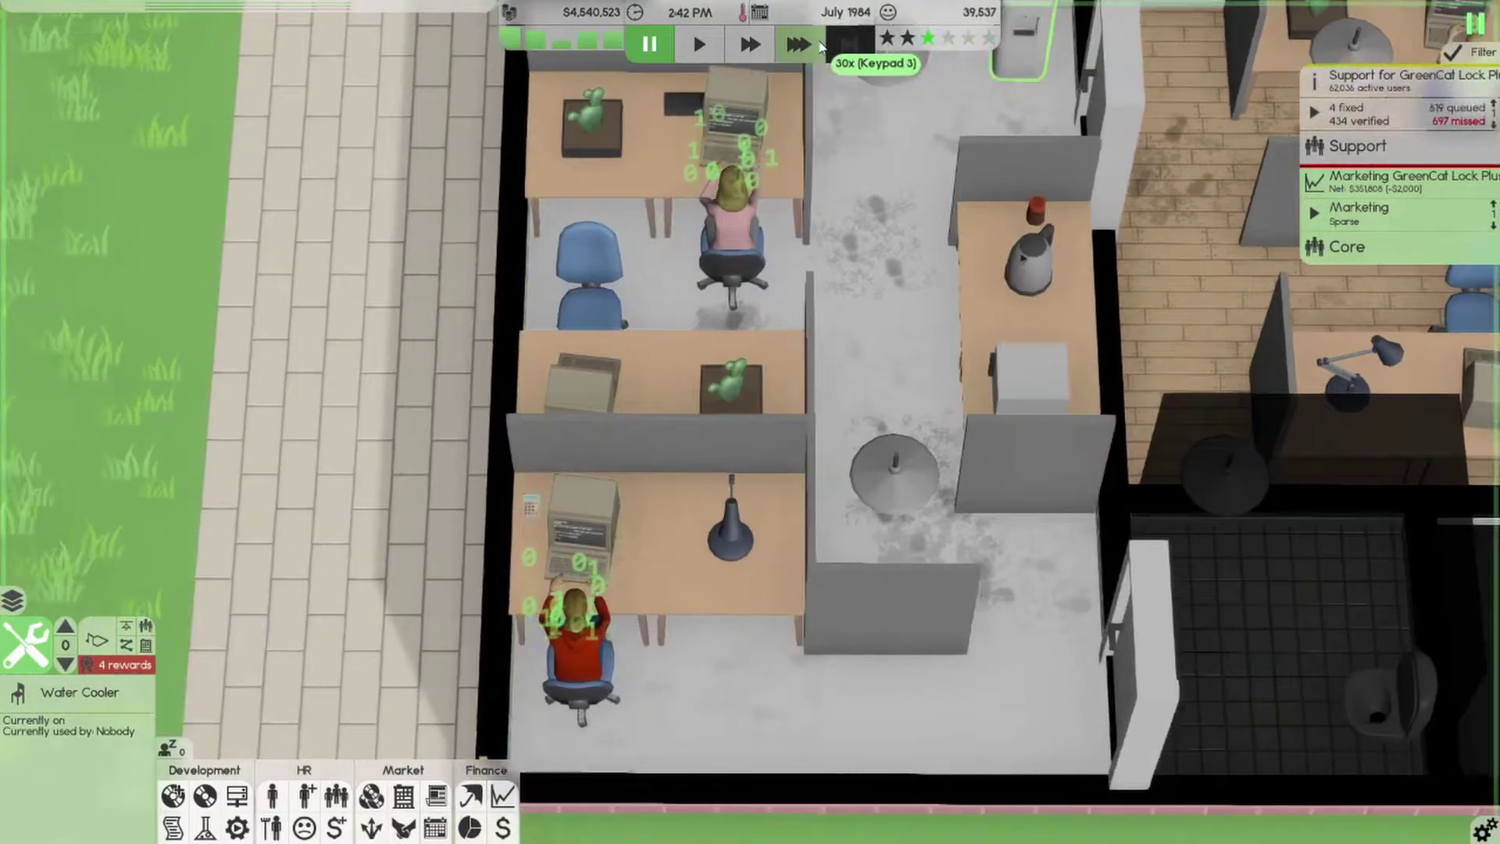
{"action": "key", "text": "w"}
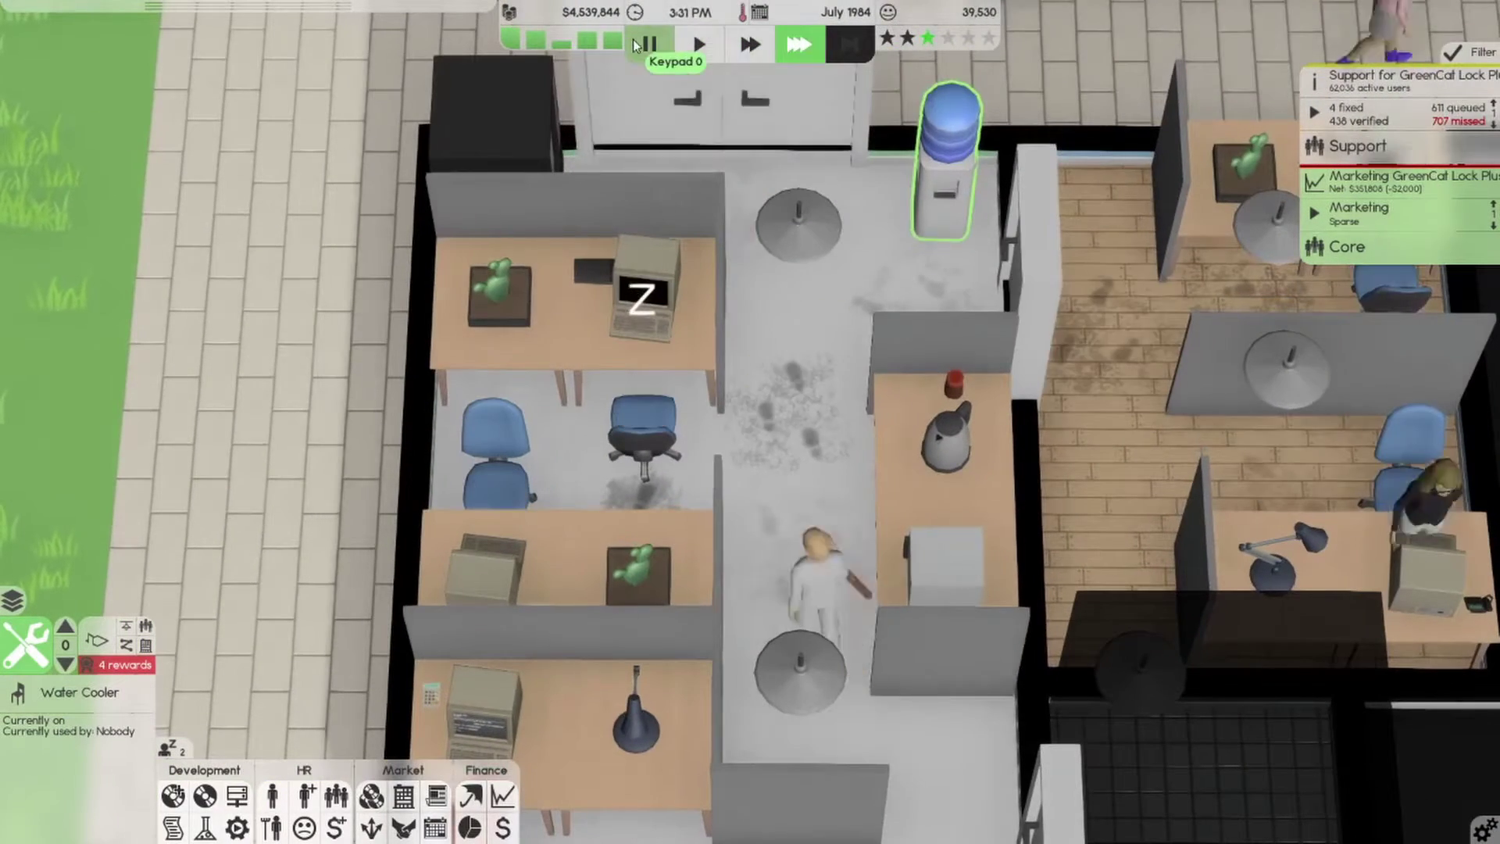
{"action": "key", "text": "s"}
{"action": "left_click", "coordinate": [634, 44]}
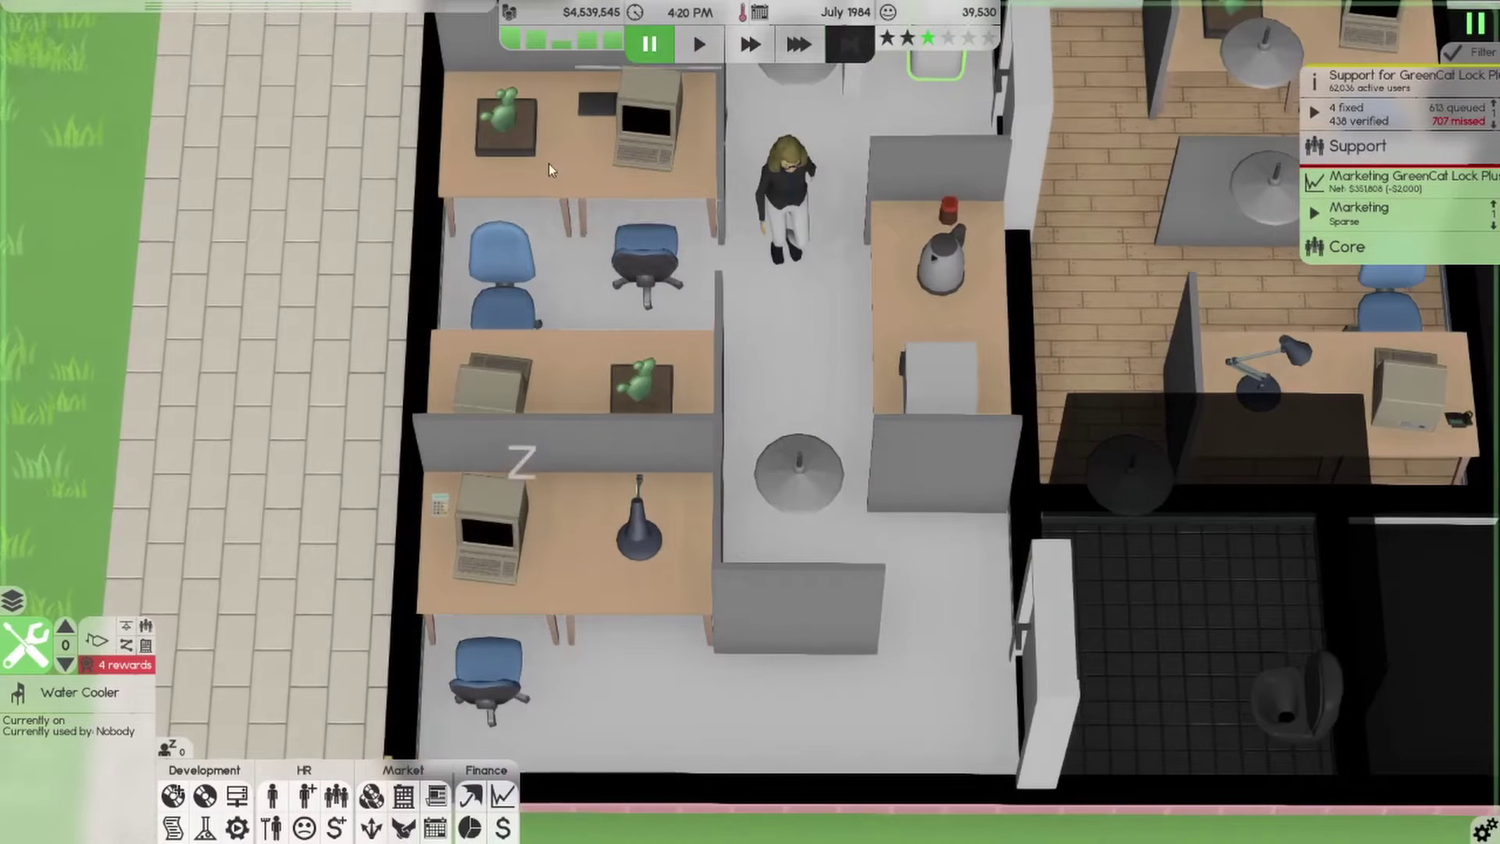
{"action": "key", "text": "d"}
{"action": "key", "text": "a"}
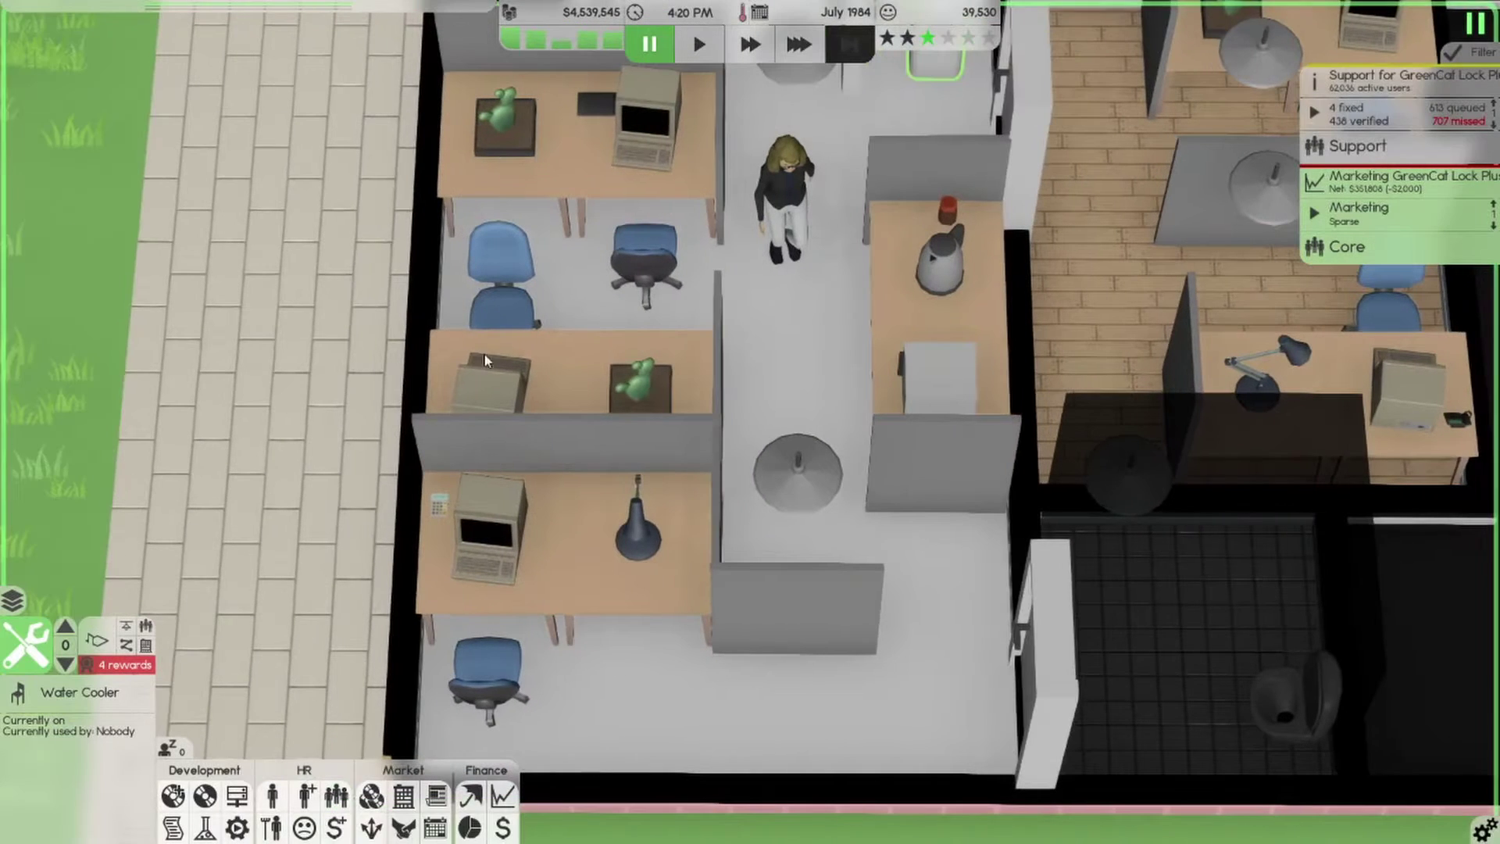
{"action": "left_click", "coordinate": [746, 47]}
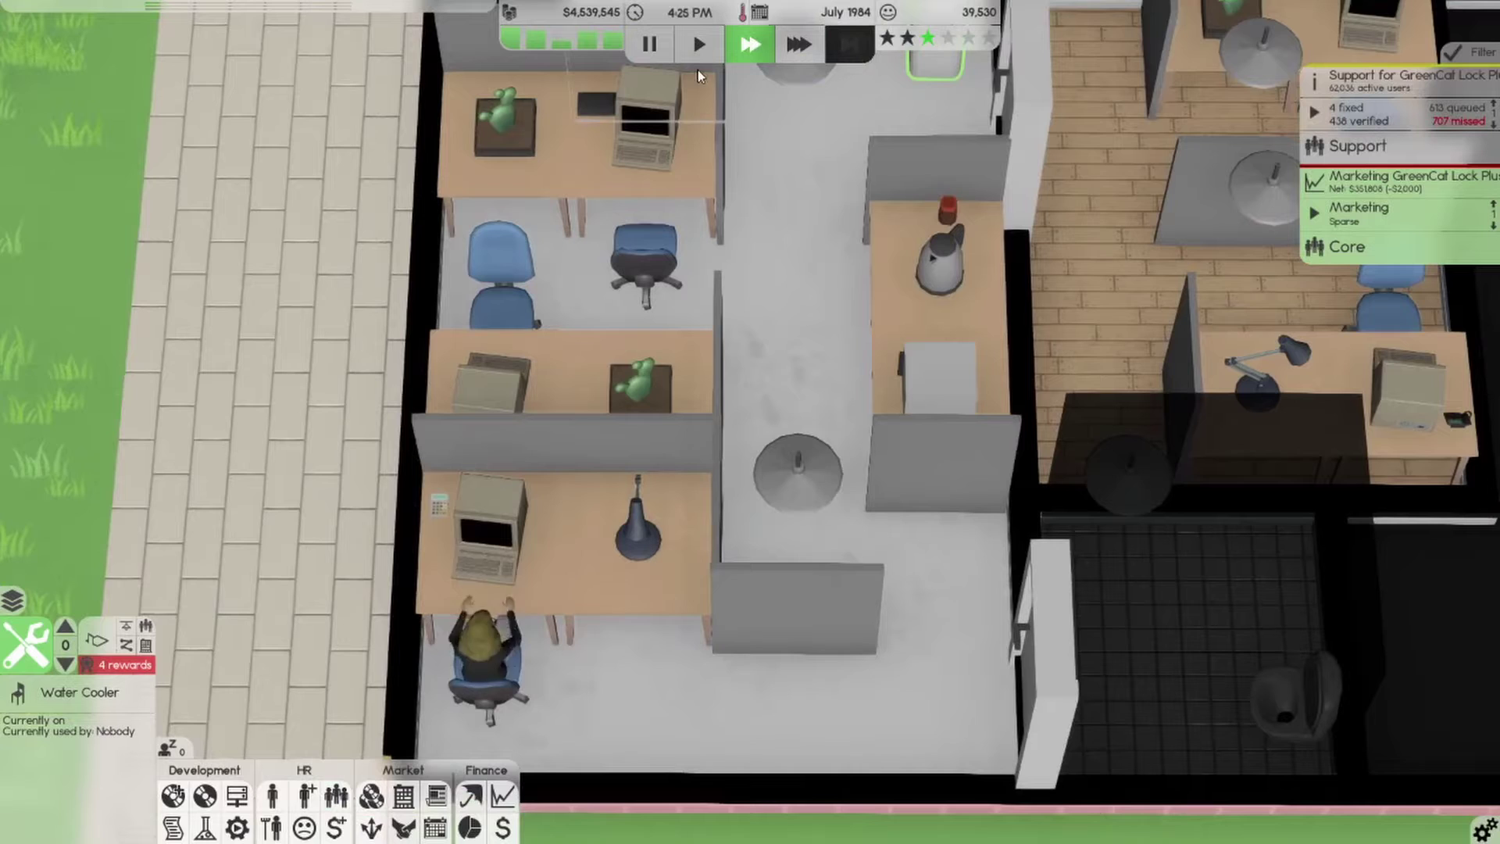
{"action": "left_click", "coordinate": [648, 44]}
{"action": "key", "text": "d"}
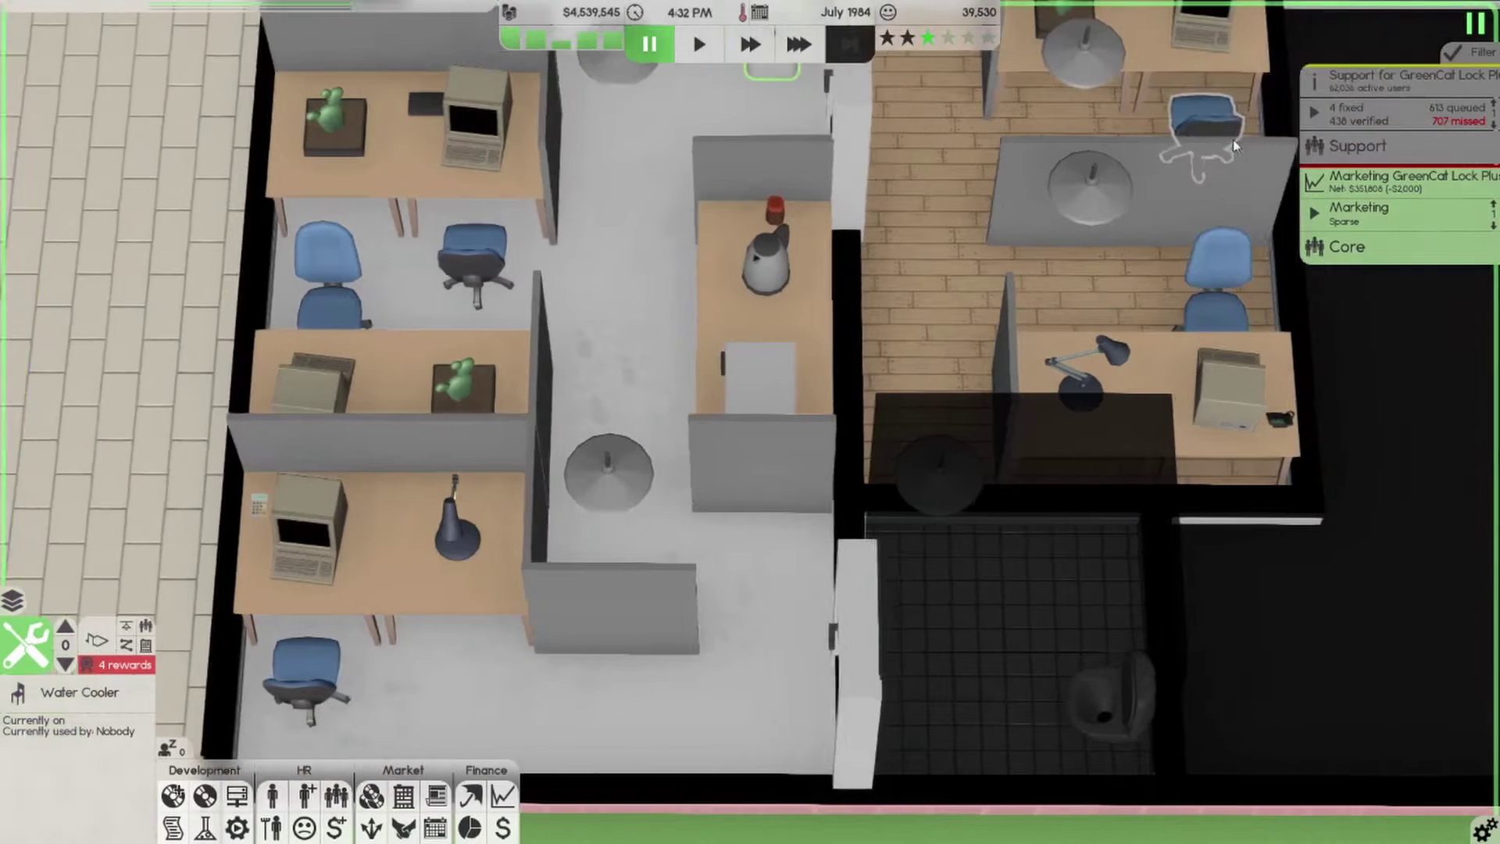
{"action": "scroll", "coordinate": [523, 563], "scroll_direction": "up", "scroll_amount": 3}
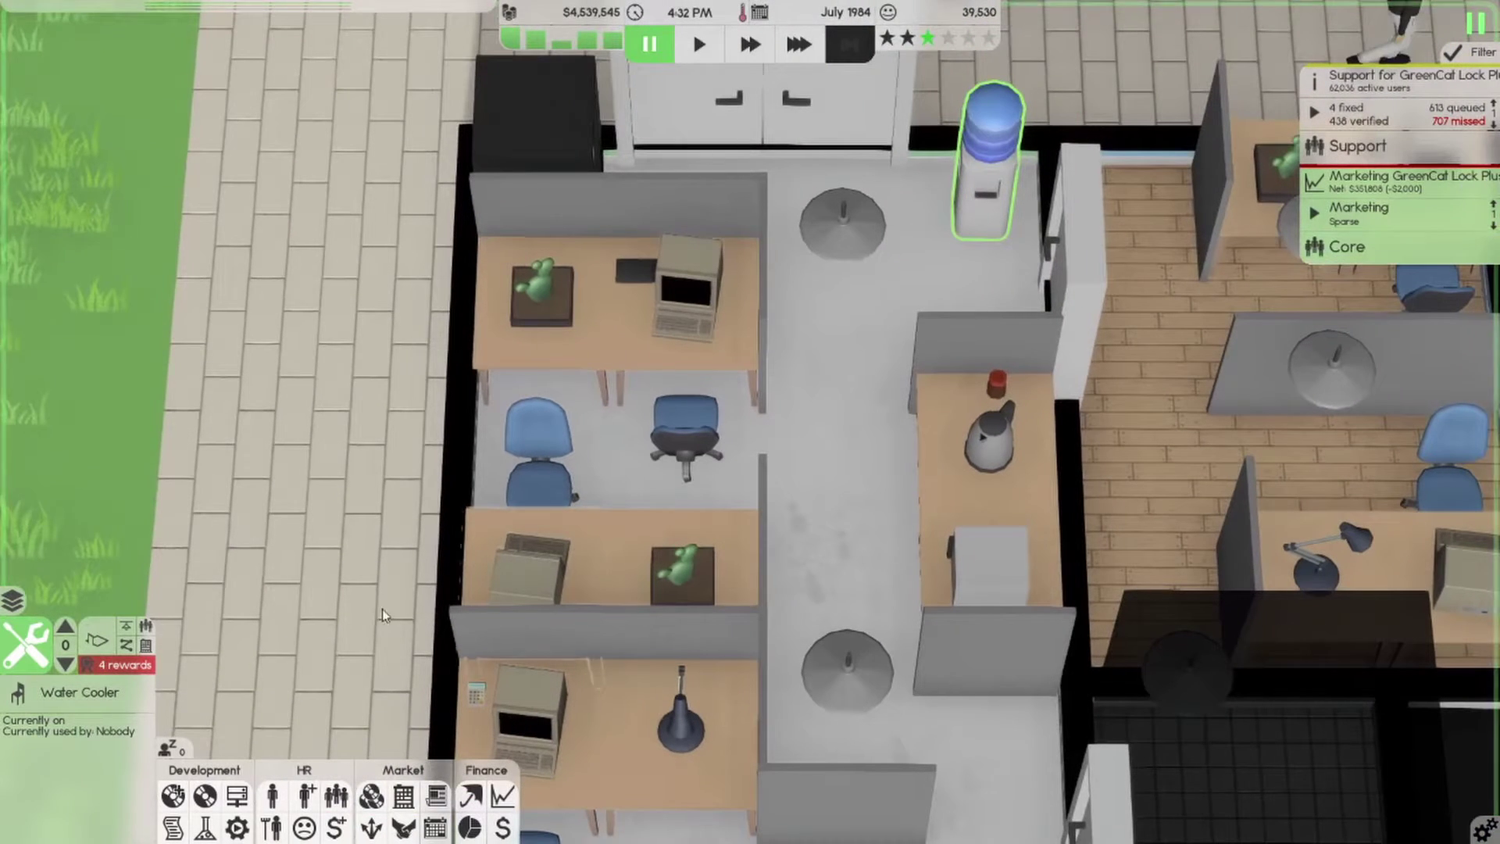
Claim the stocks-and-bonds and first-employee task rewards, unlocking desks
{"action": "key", "text": "d"}
{"action": "left_click", "coordinate": [97, 641]}
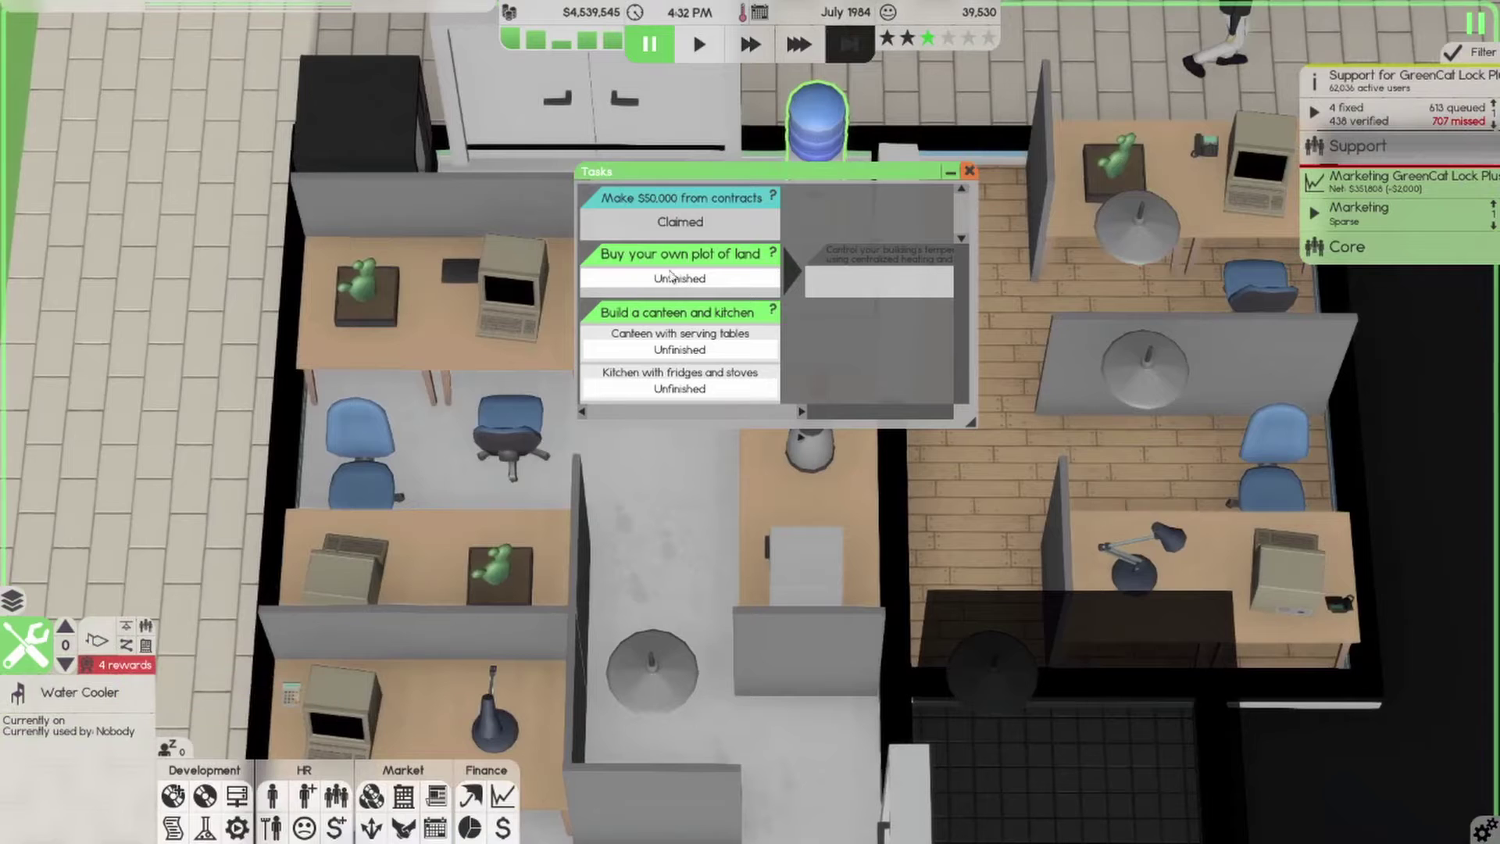
{"action": "scroll", "coordinate": [698, 286], "scroll_direction": "down", "scroll_amount": 3}
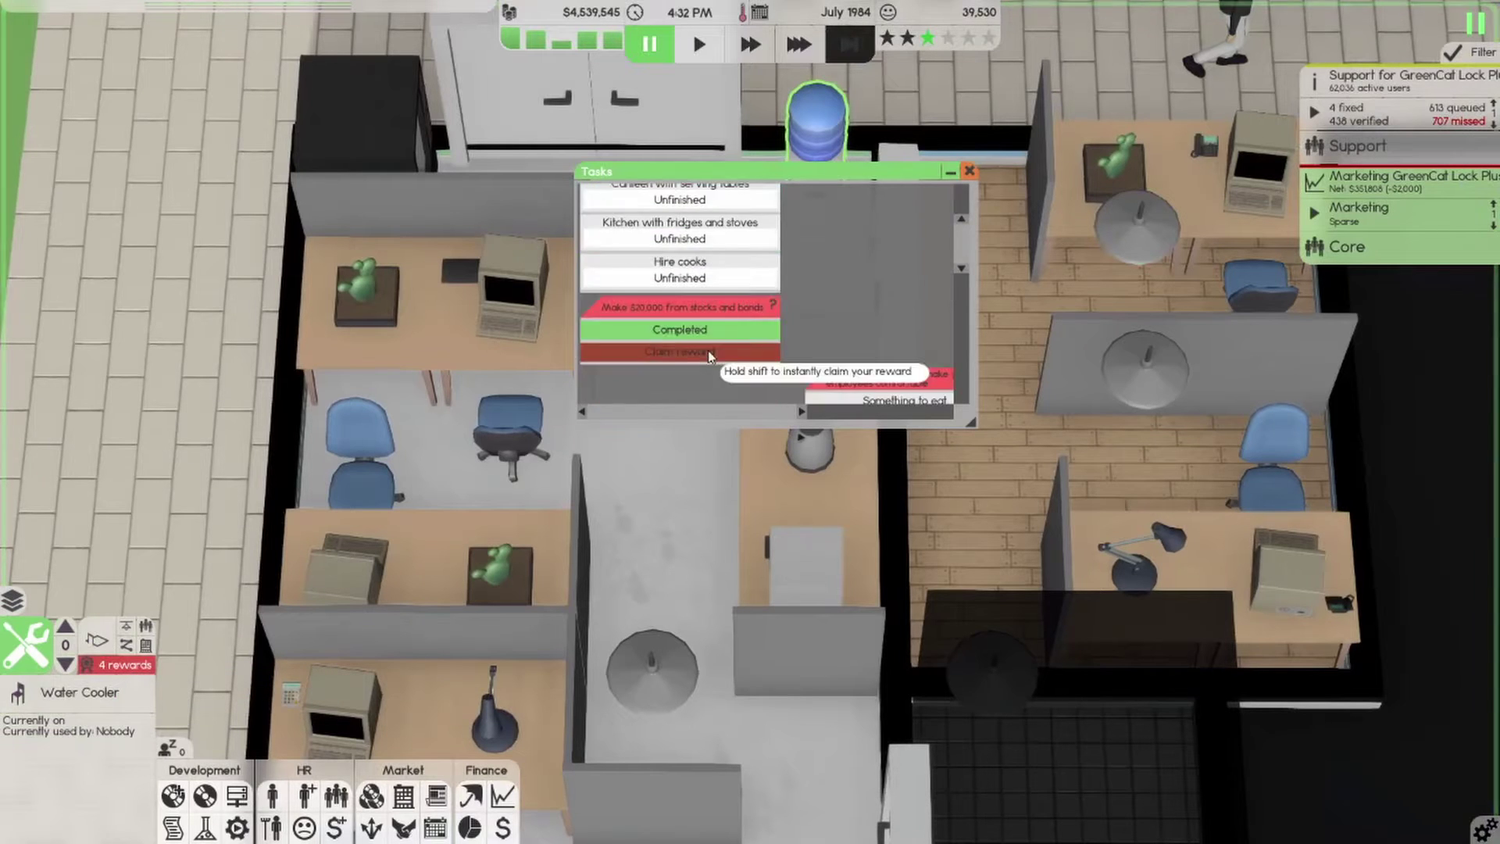
{"action": "scroll", "coordinate": [721, 332], "scroll_direction": "up", "scroll_amount": 2}
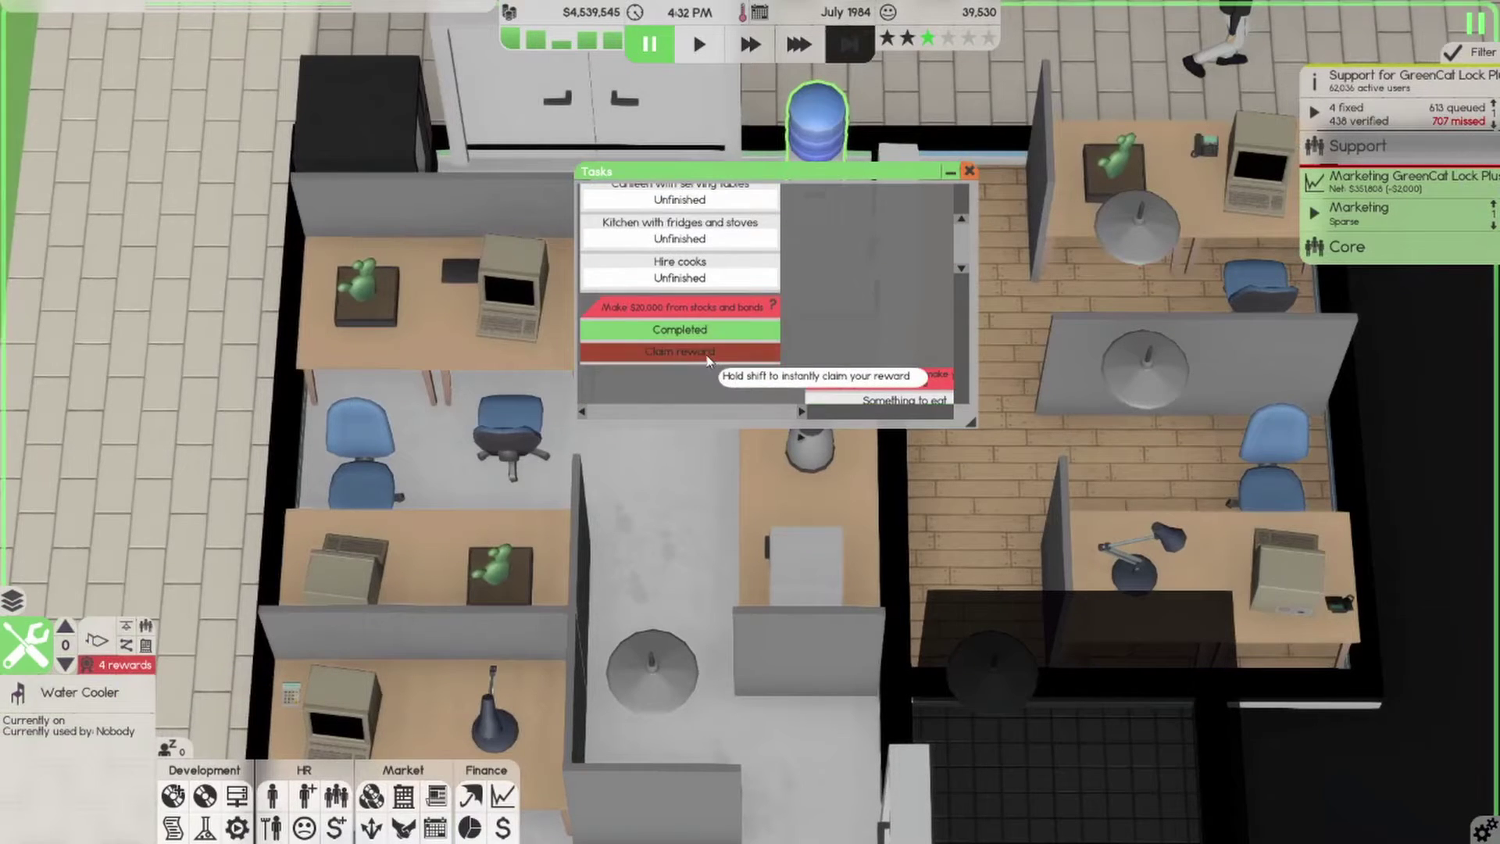
{"action": "left_click", "coordinate": [708, 354]}
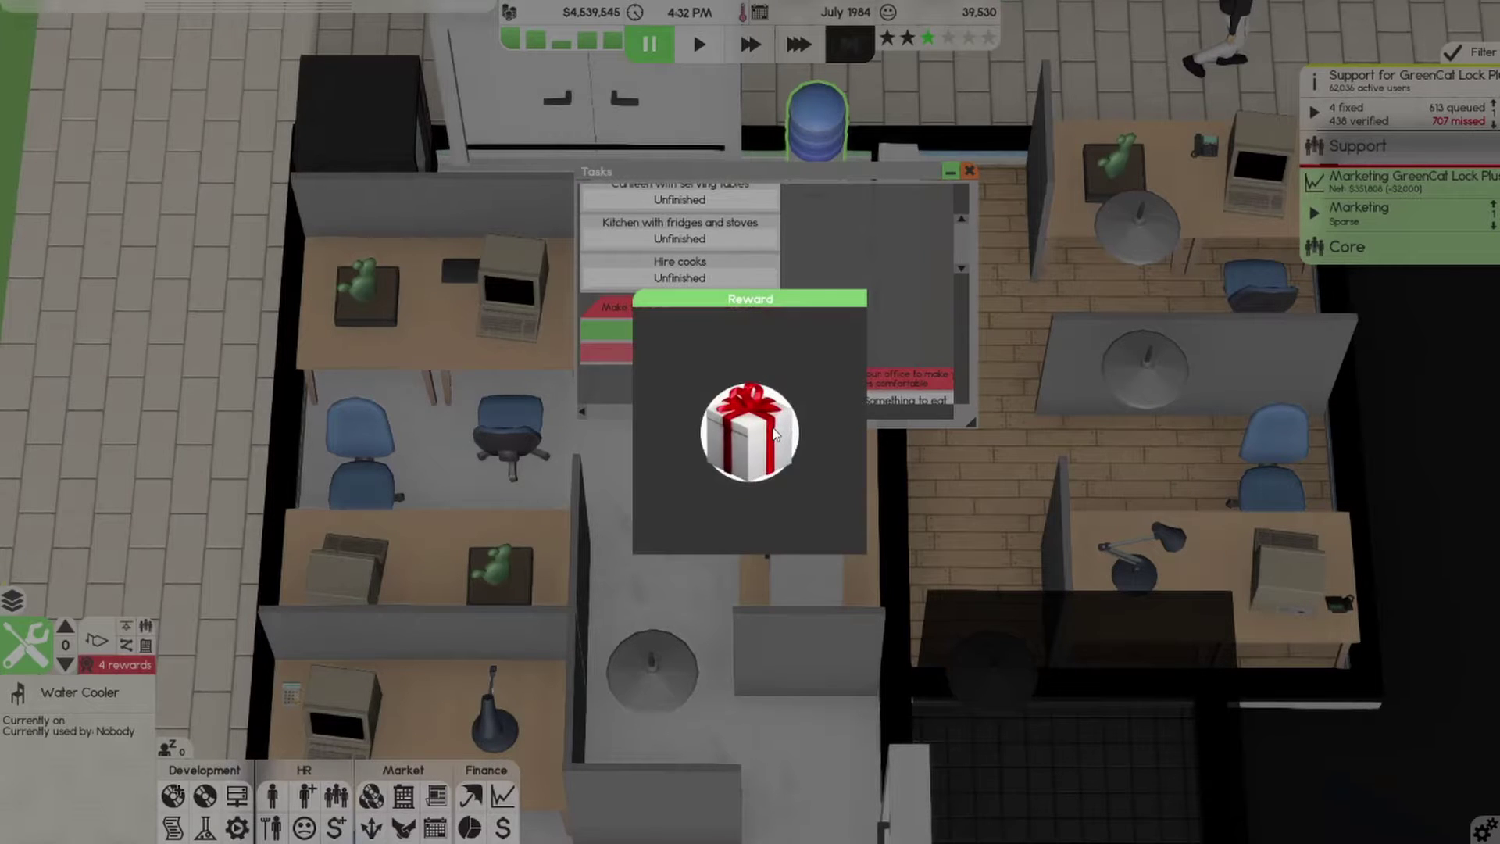
{"action": "left_click", "coordinate": [774, 435]}
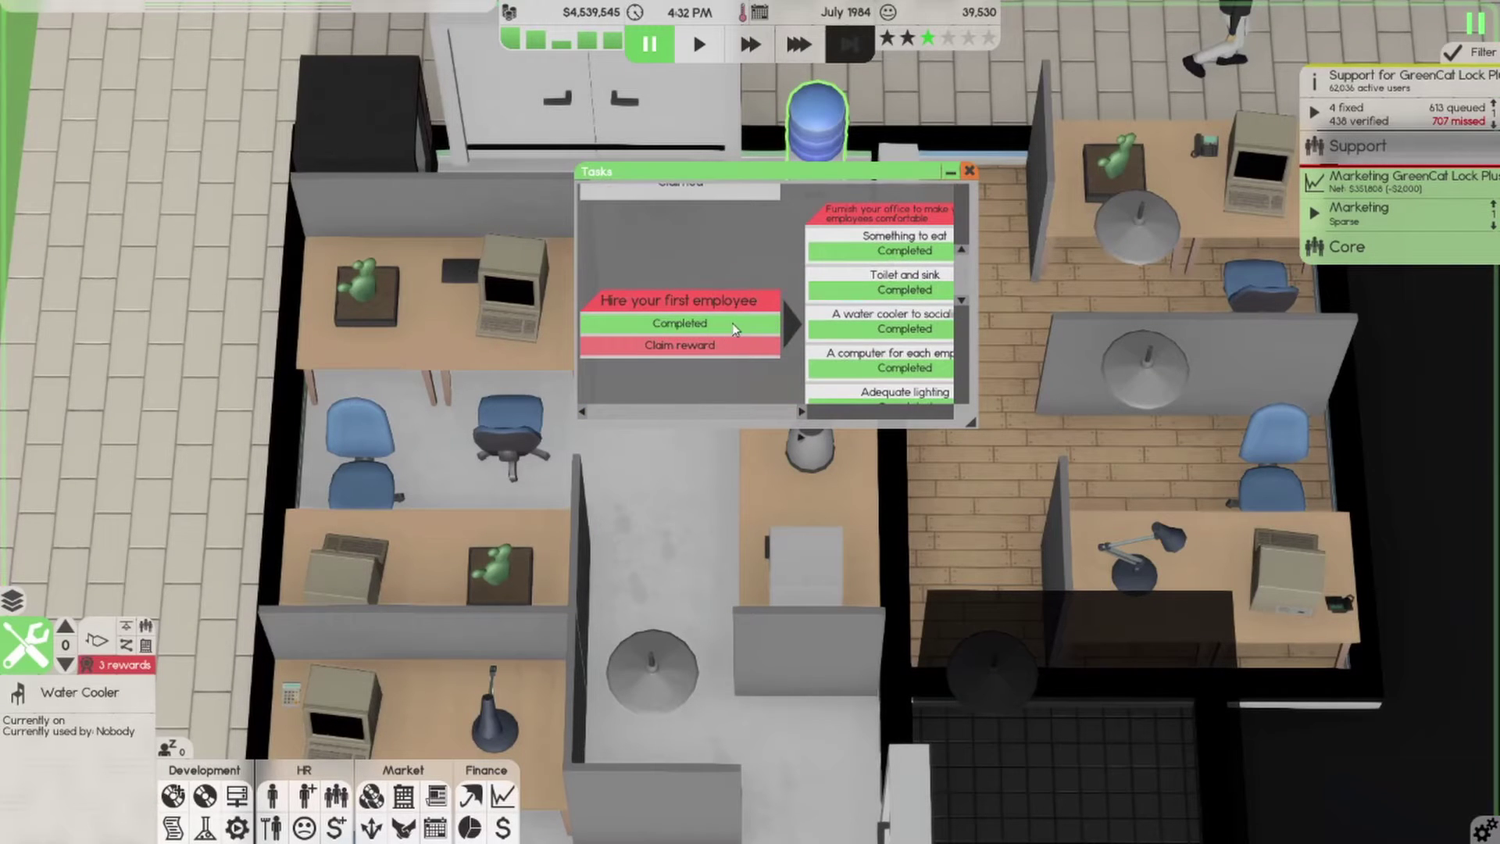
{"action": "left_click", "coordinate": [705, 350]}
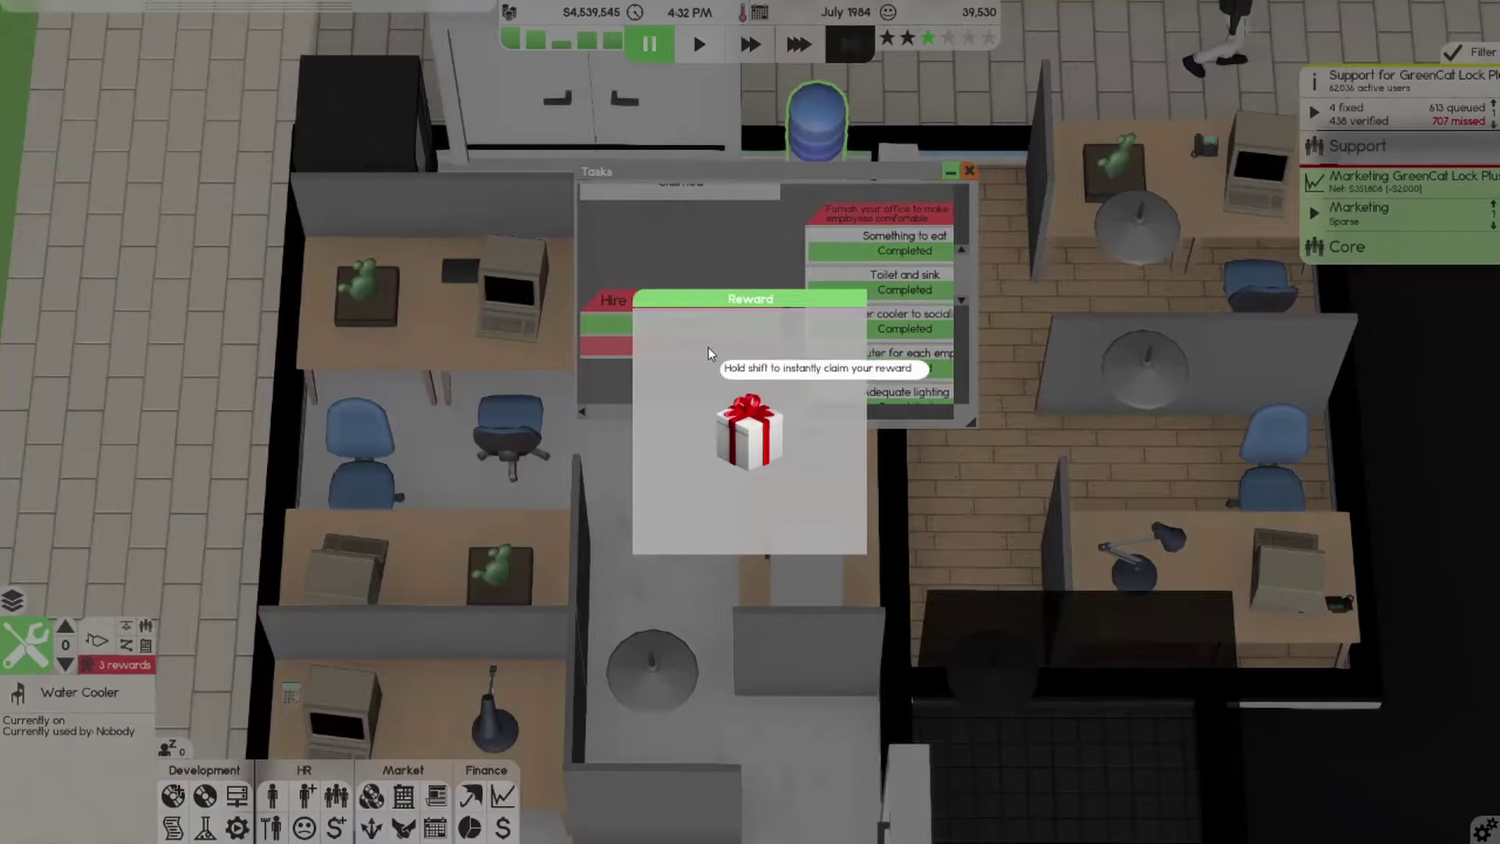
{"action": "left_click", "coordinate": [732, 446]}
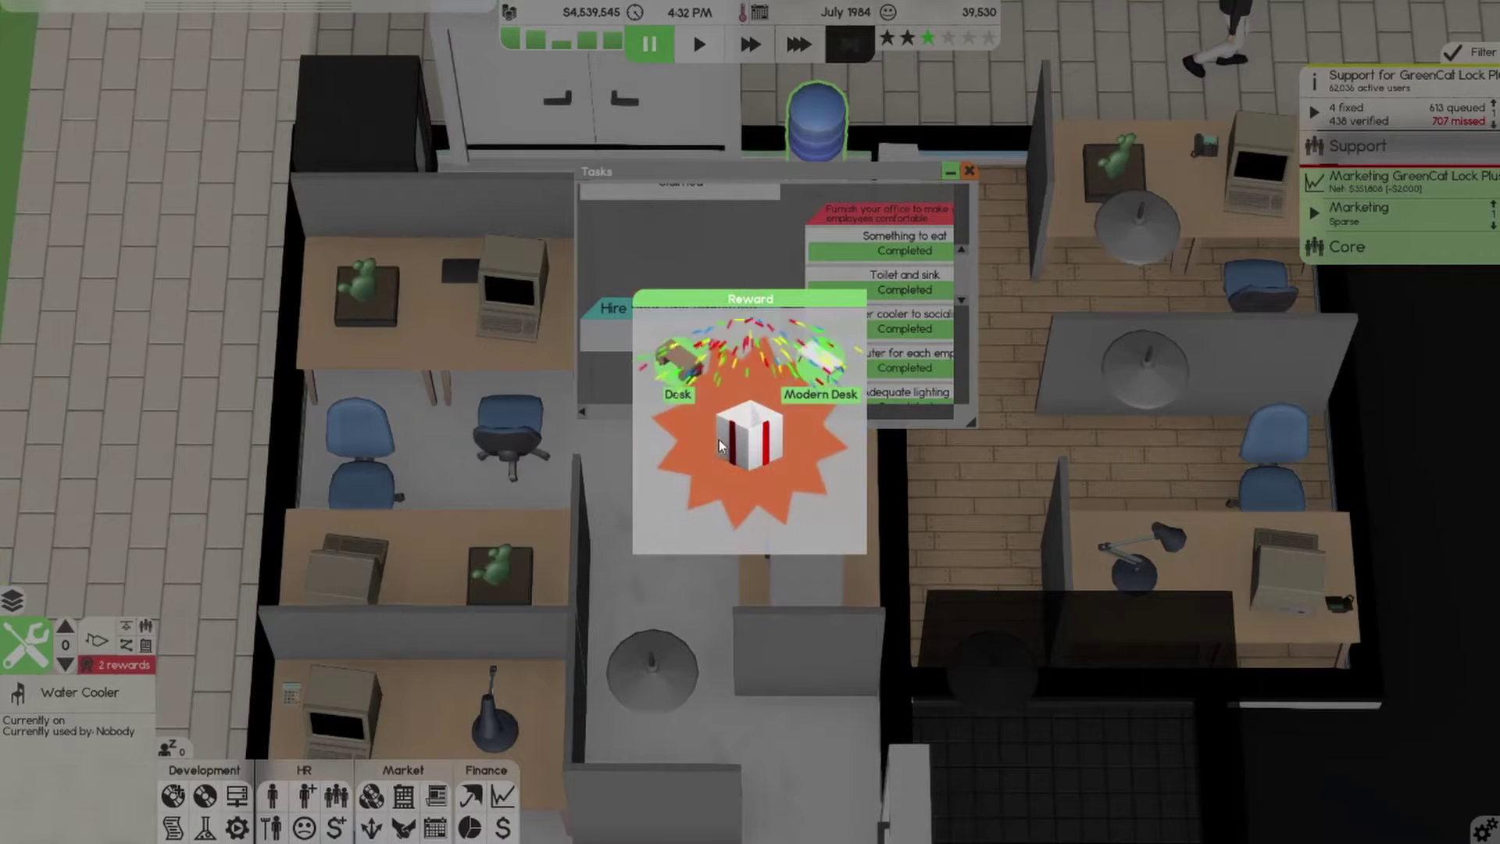
{"action": "left_click", "coordinate": [745, 450]}
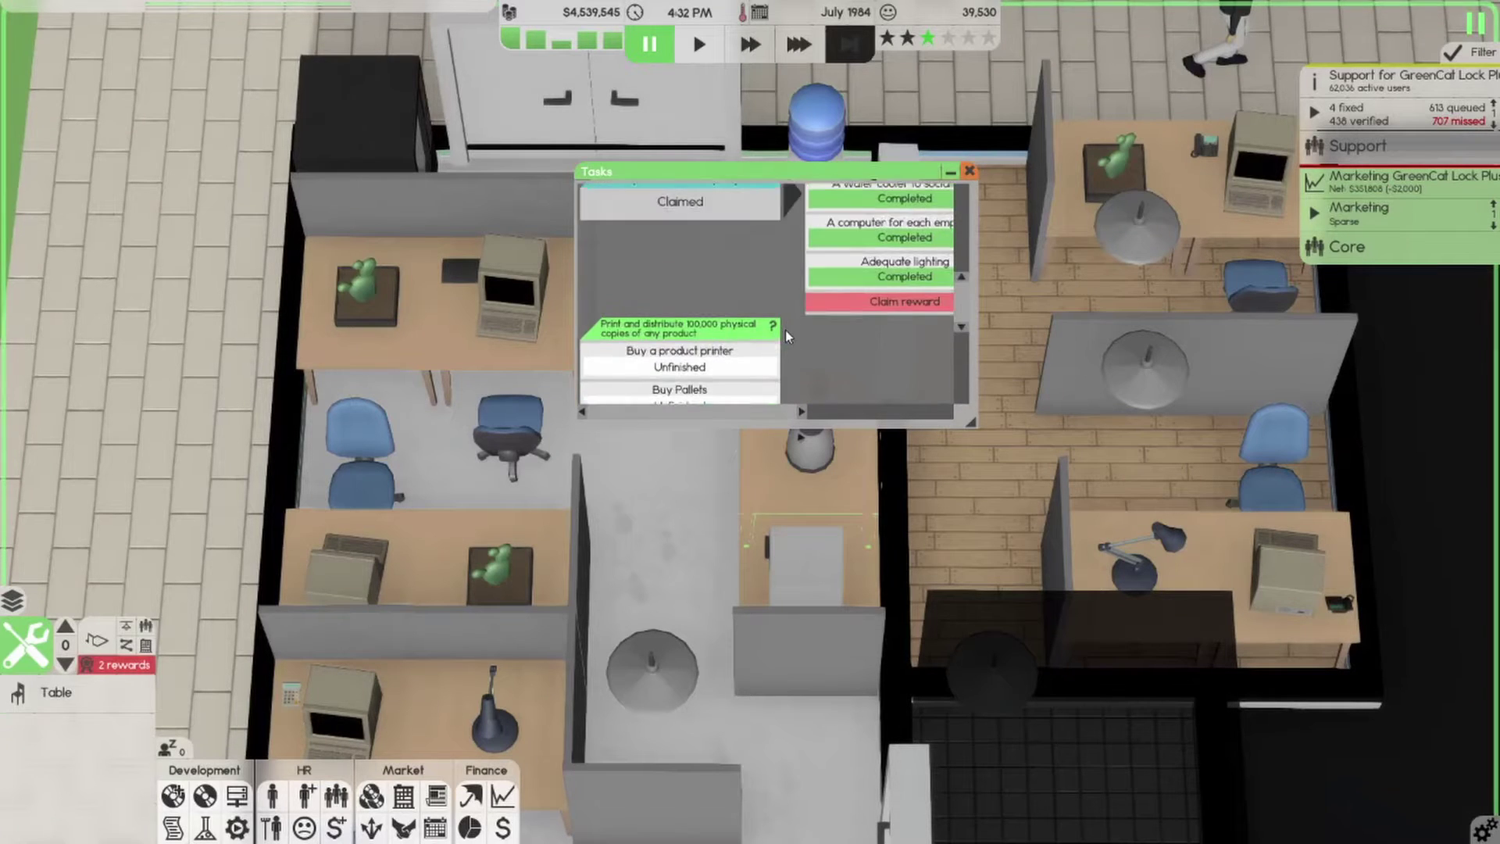
Claim the next task and the 4-employees reward, unlocking carpets and headphones
{"action": "left_click", "coordinate": [873, 352]}
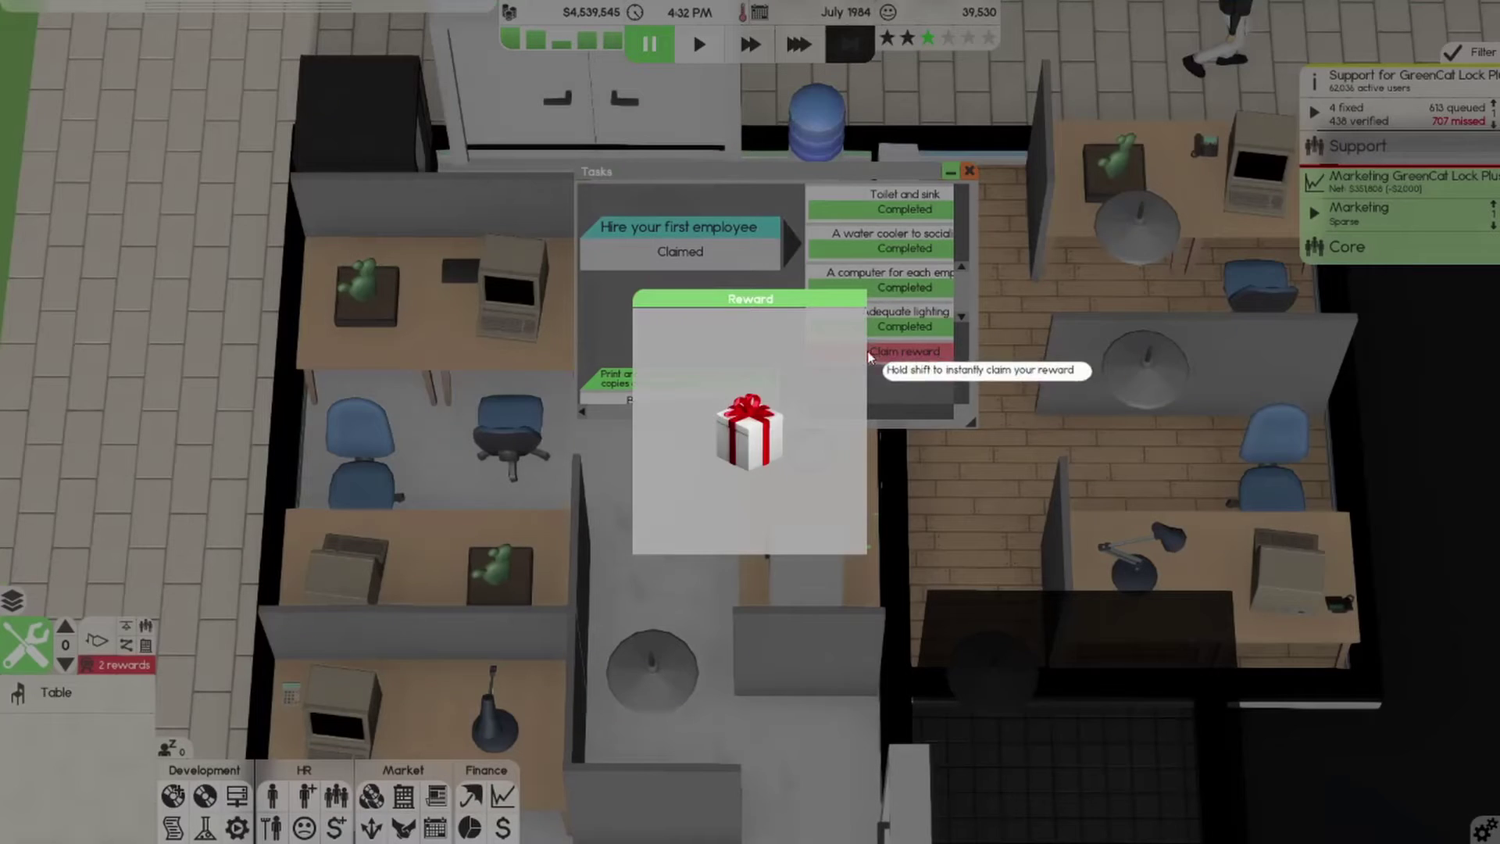
{"action": "left_click", "coordinate": [766, 413]}
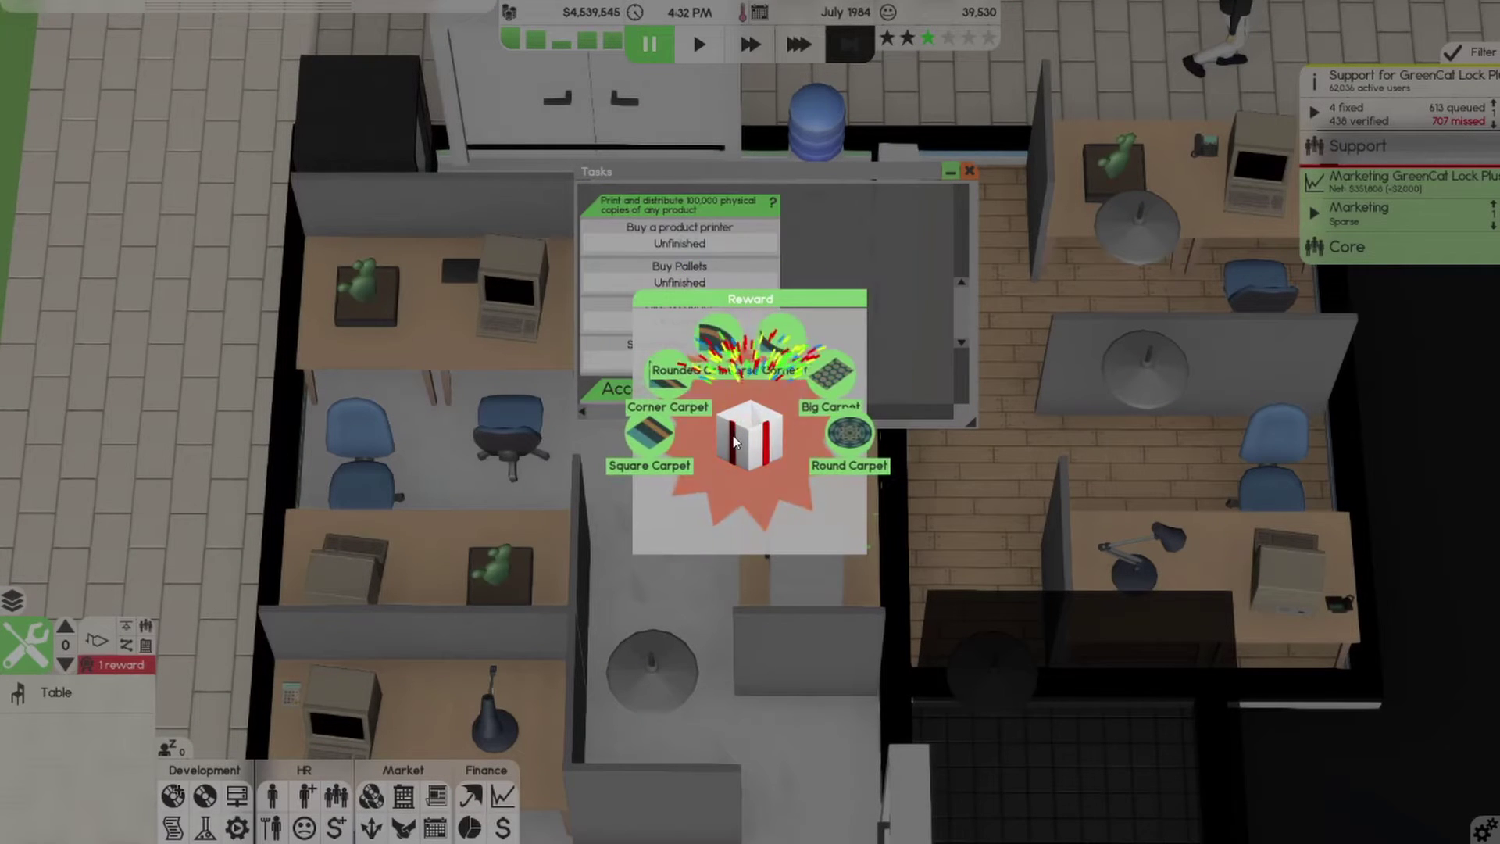
{"action": "left_click", "coordinate": [750, 497]}
{"action": "mouse_move", "coordinate": [957, 308]}
{"action": "left_mouse_down"}
{"action": "mouse_move", "coordinate": [940, 230]}
{"action": "mouse_move", "coordinate": [691, 421]}
{"action": "mouse_move", "coordinate": [844, 426]}
{"action": "left_mouse_up"}
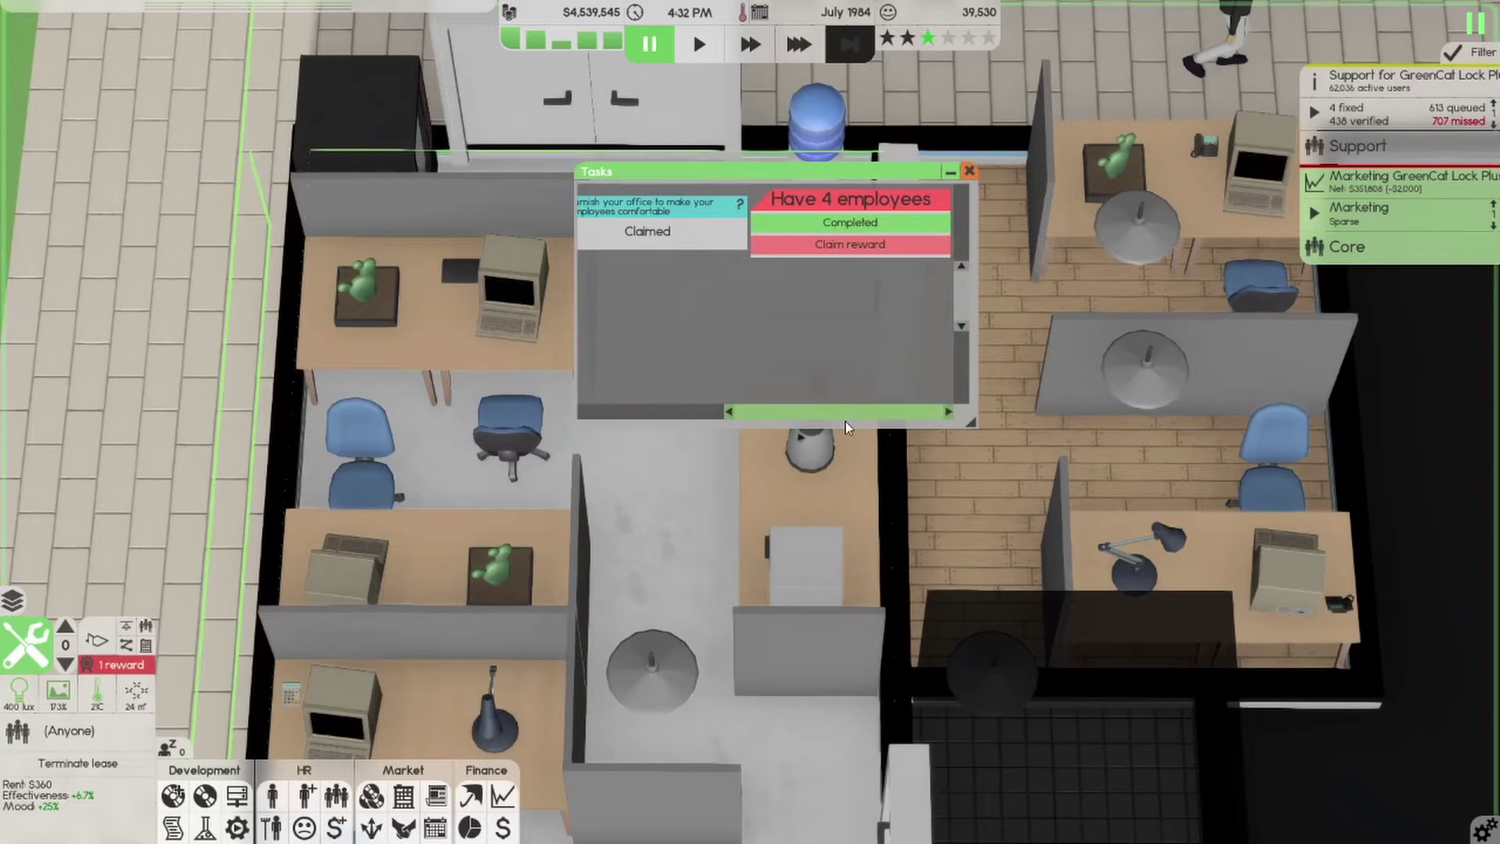
{"action": "left_click", "coordinate": [857, 247]}
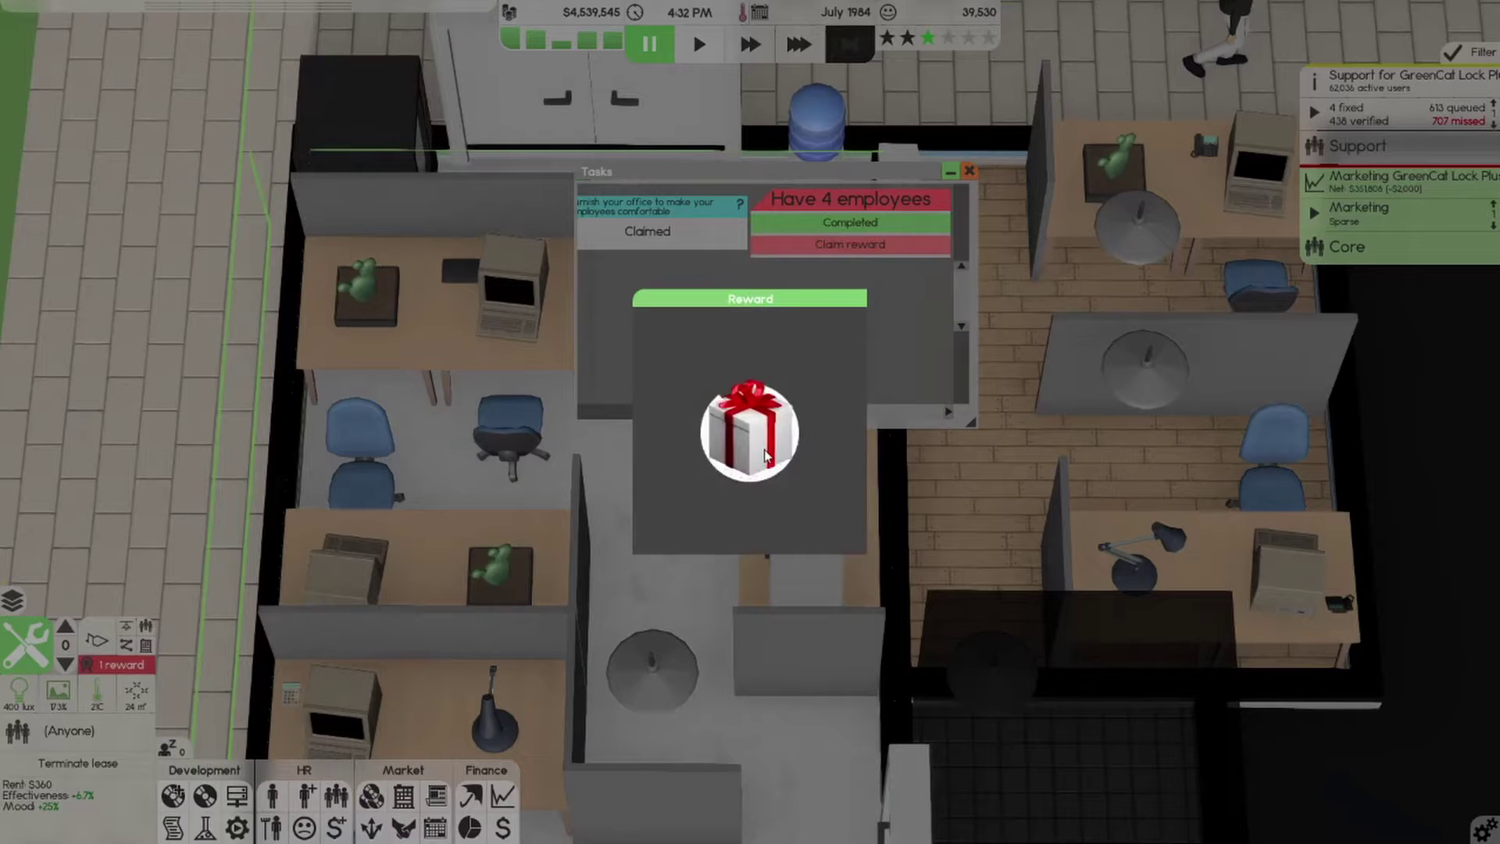
{"action": "left_click", "coordinate": [764, 449]}
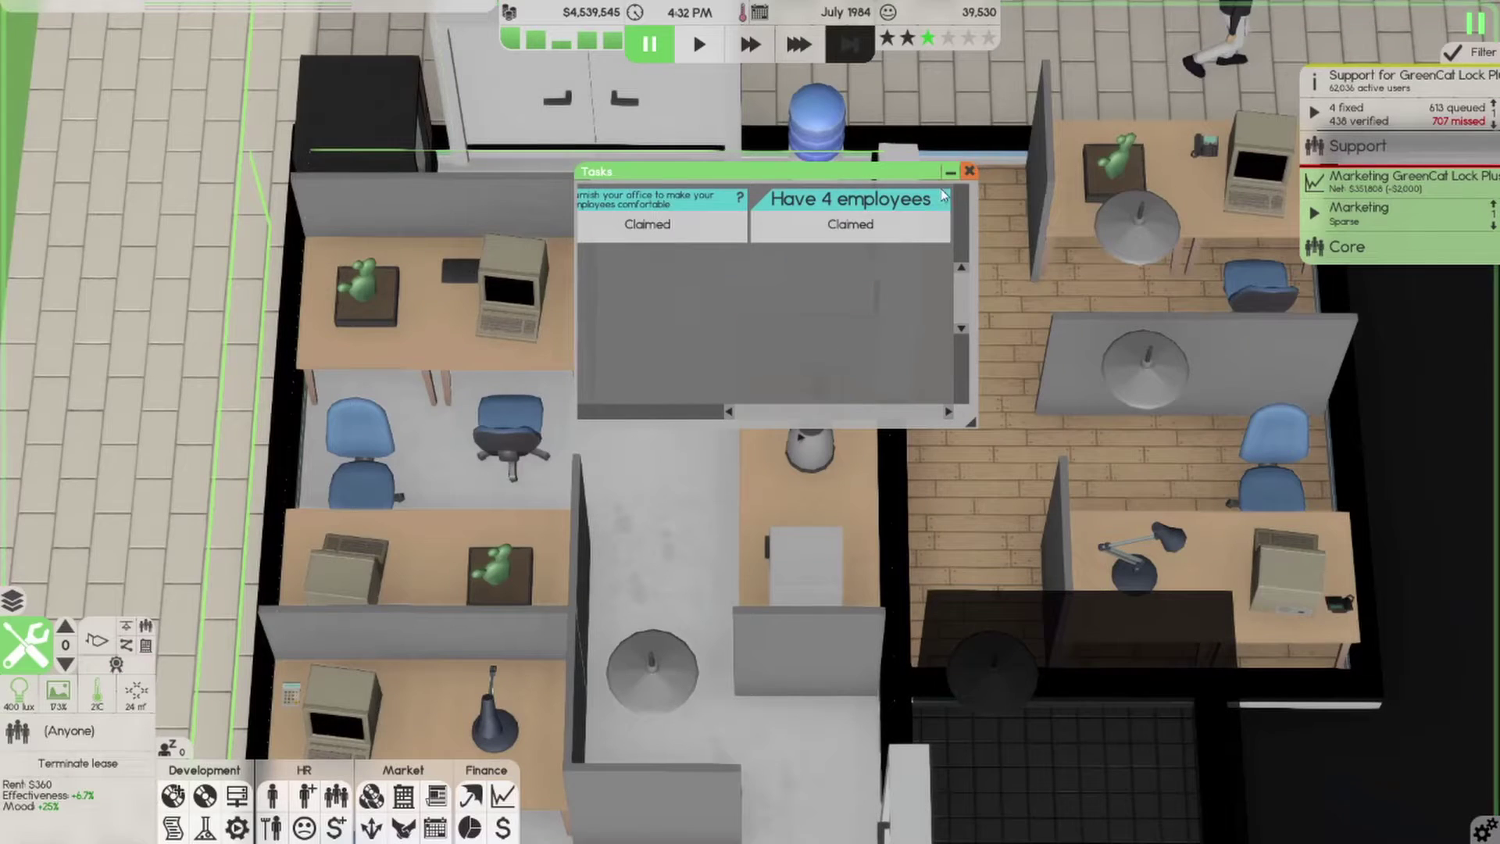
Accept the Game Assets and Chicken Corp. Logistics Application contracts, then run at top speed
{"action": "left_click", "coordinate": [968, 172]}
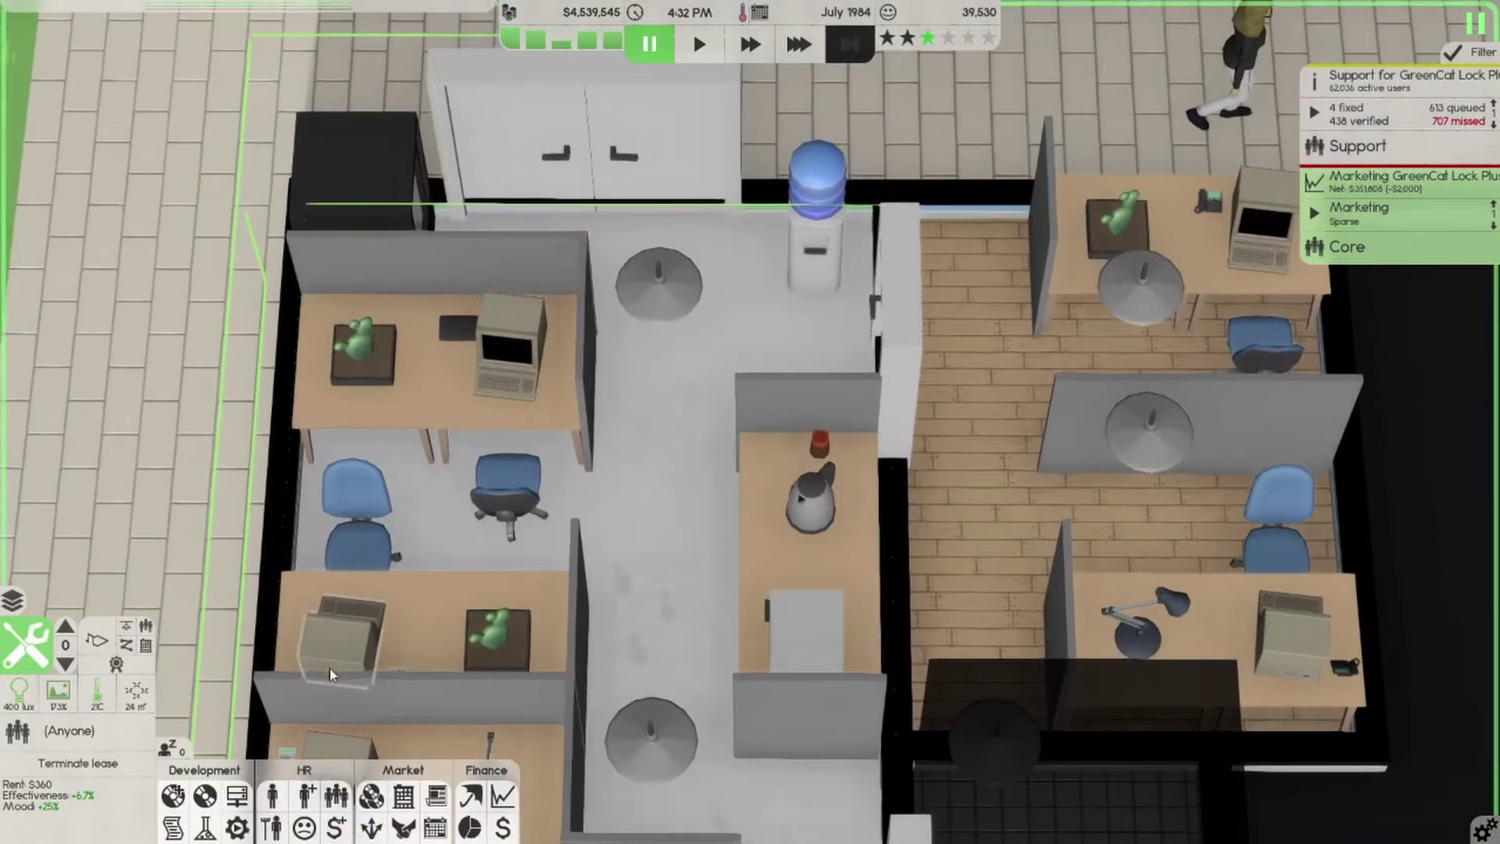
{"action": "left_click", "coordinate": [204, 796]}
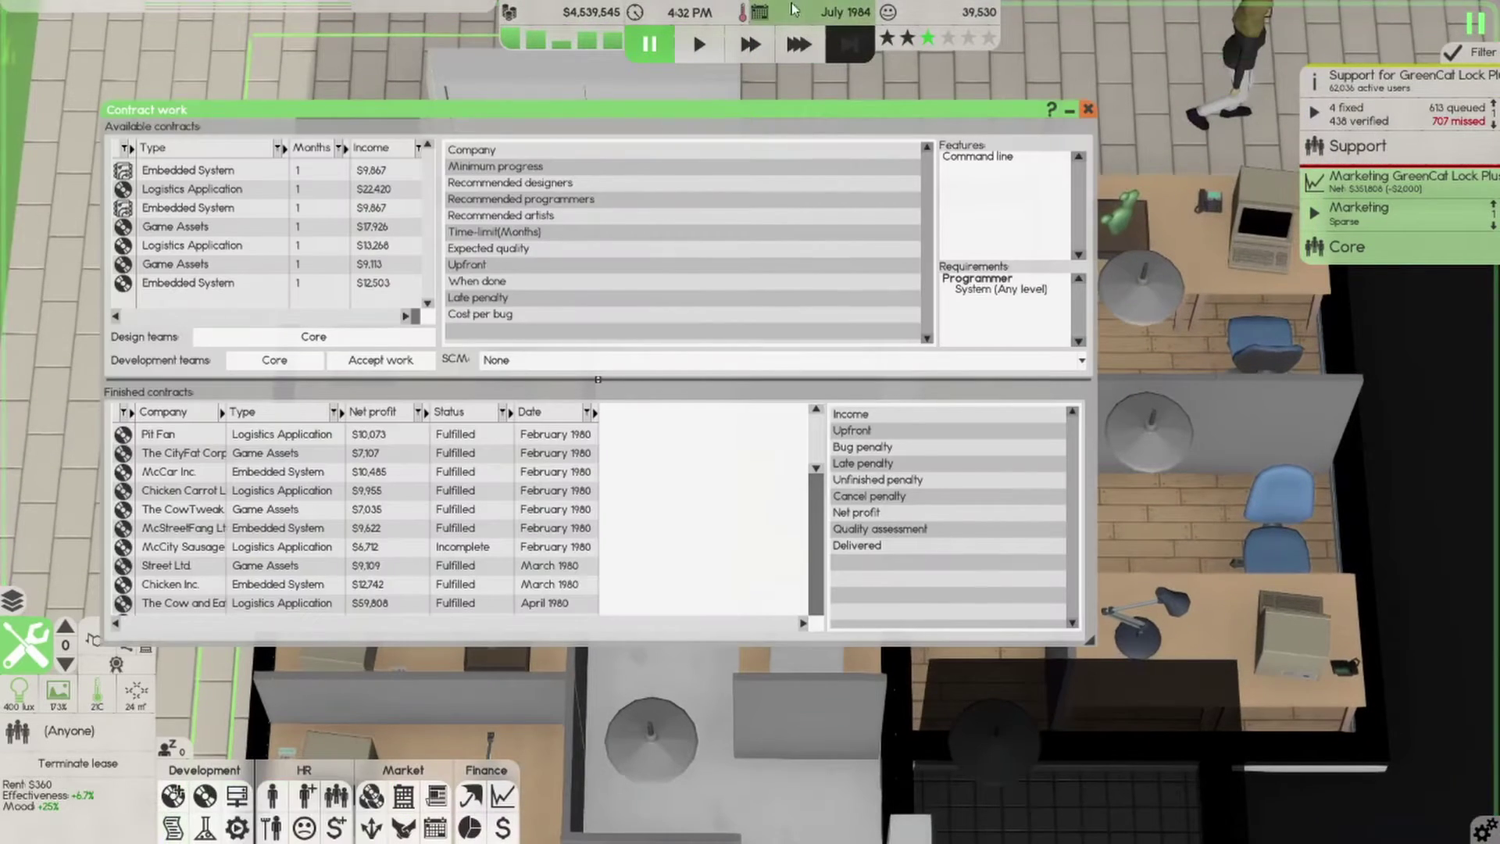
{"action": "left_click", "coordinate": [798, 43]}
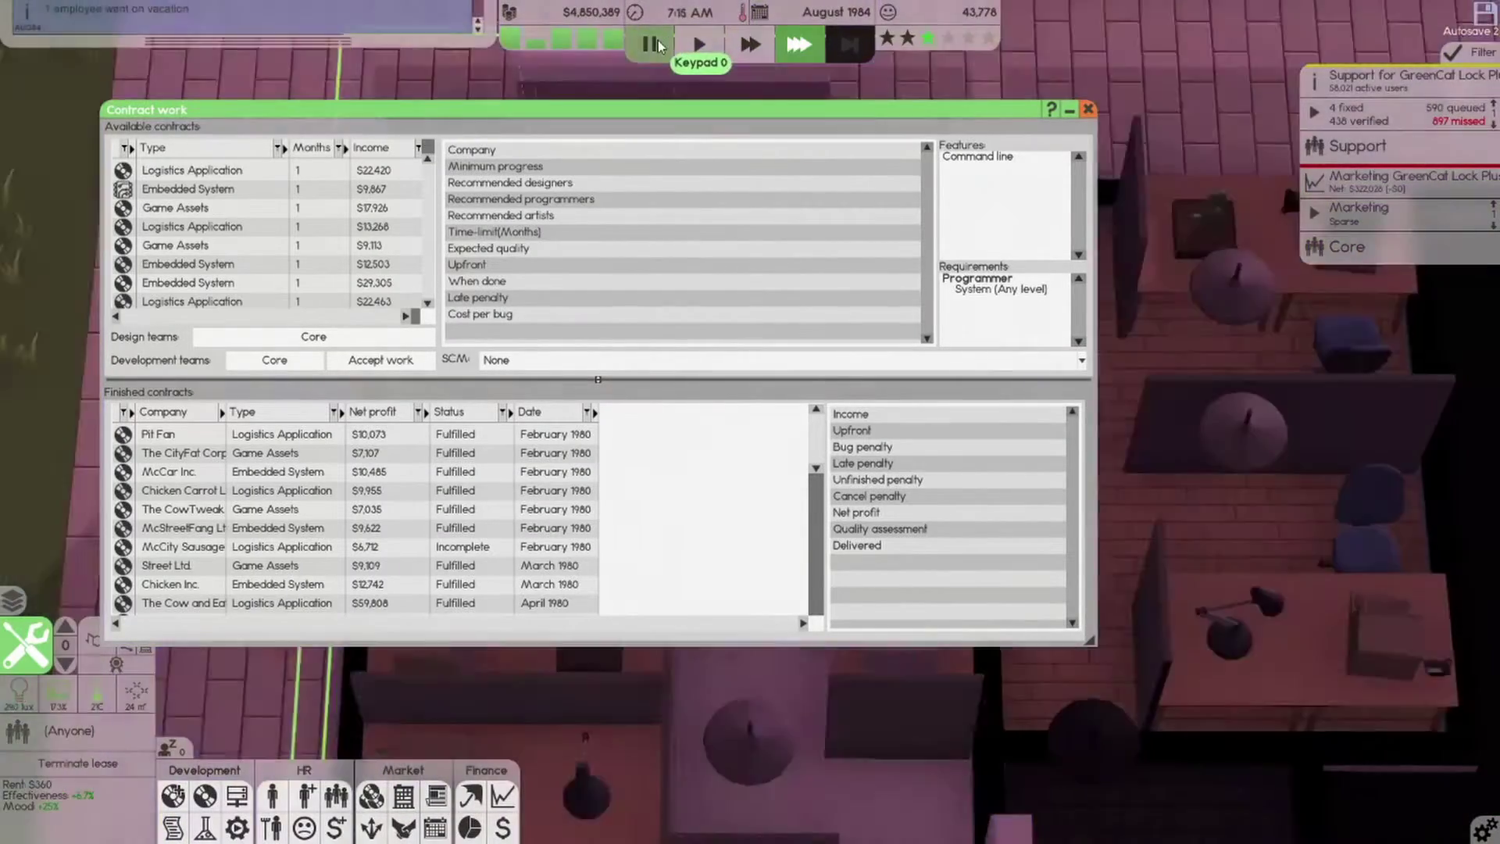
{"action": "left_click", "coordinate": [653, 44]}
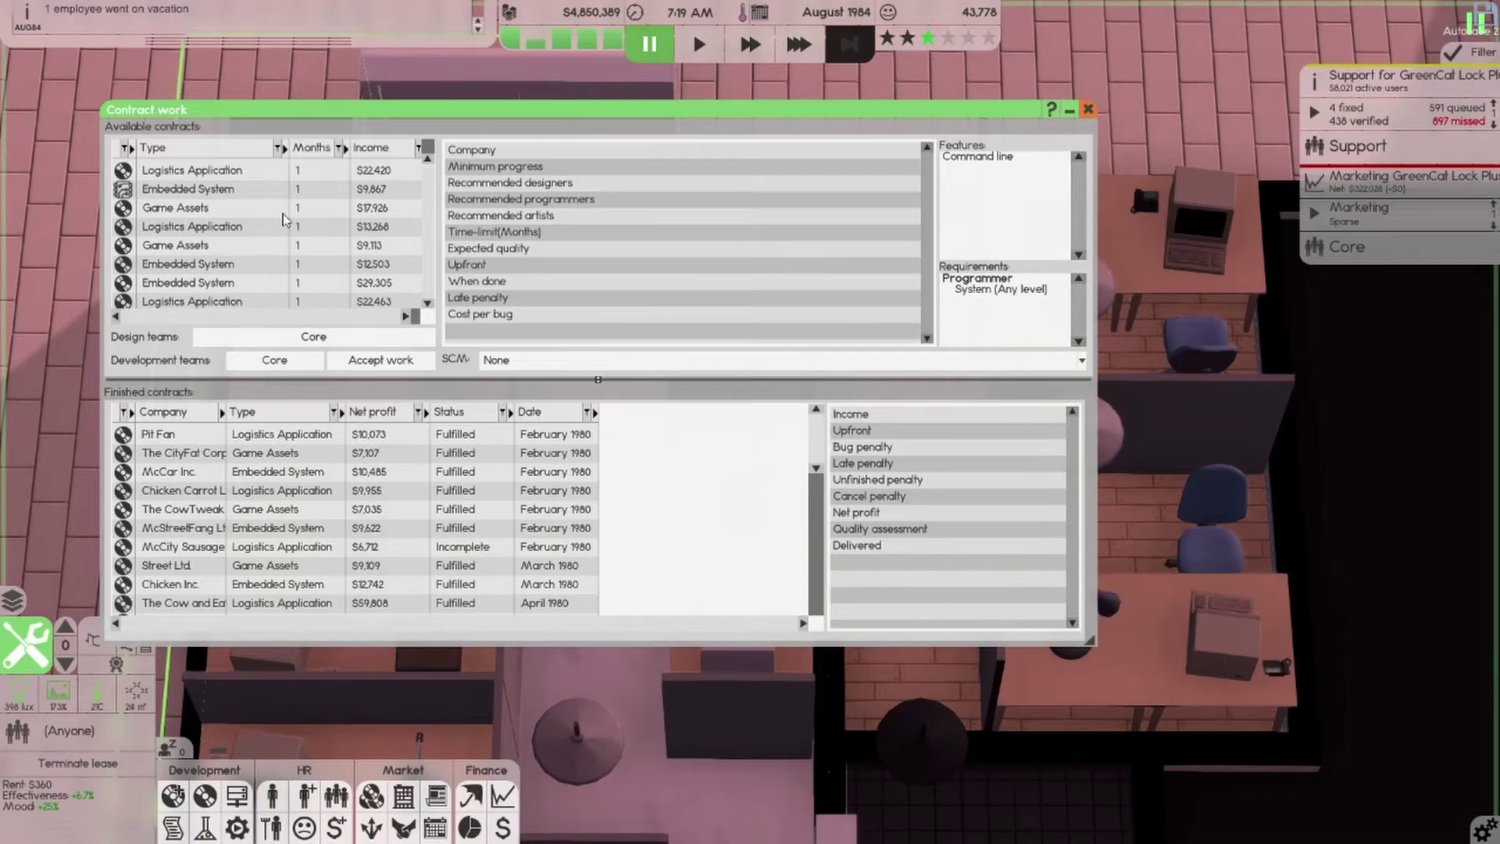
{"action": "scroll", "coordinate": [240, 196], "scroll_direction": "up", "scroll_amount": 1}
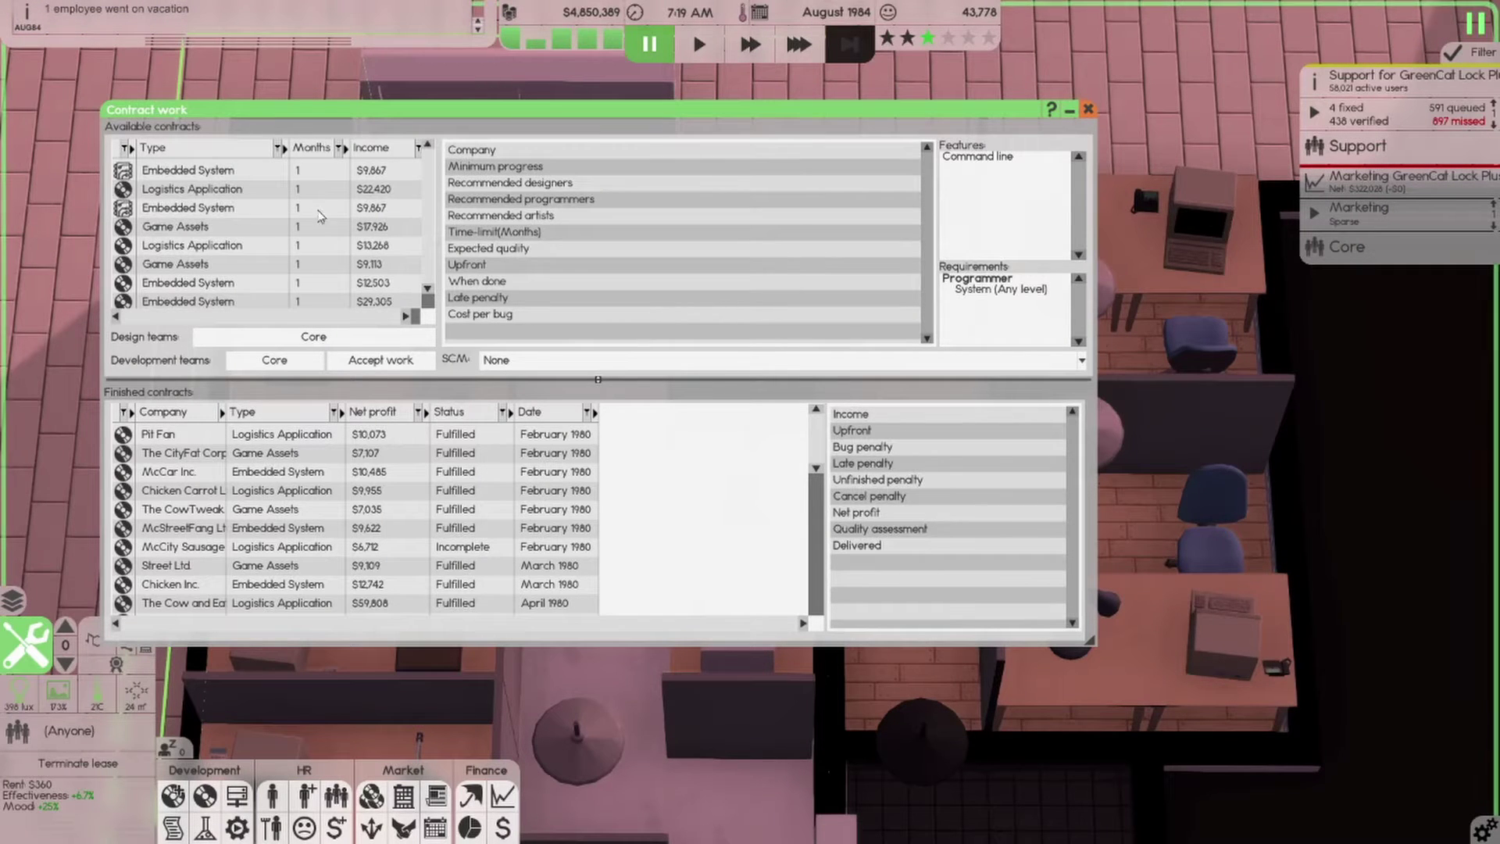
{"action": "left_click", "coordinate": [186, 230]}
{"action": "left_click", "coordinate": [374, 360]}
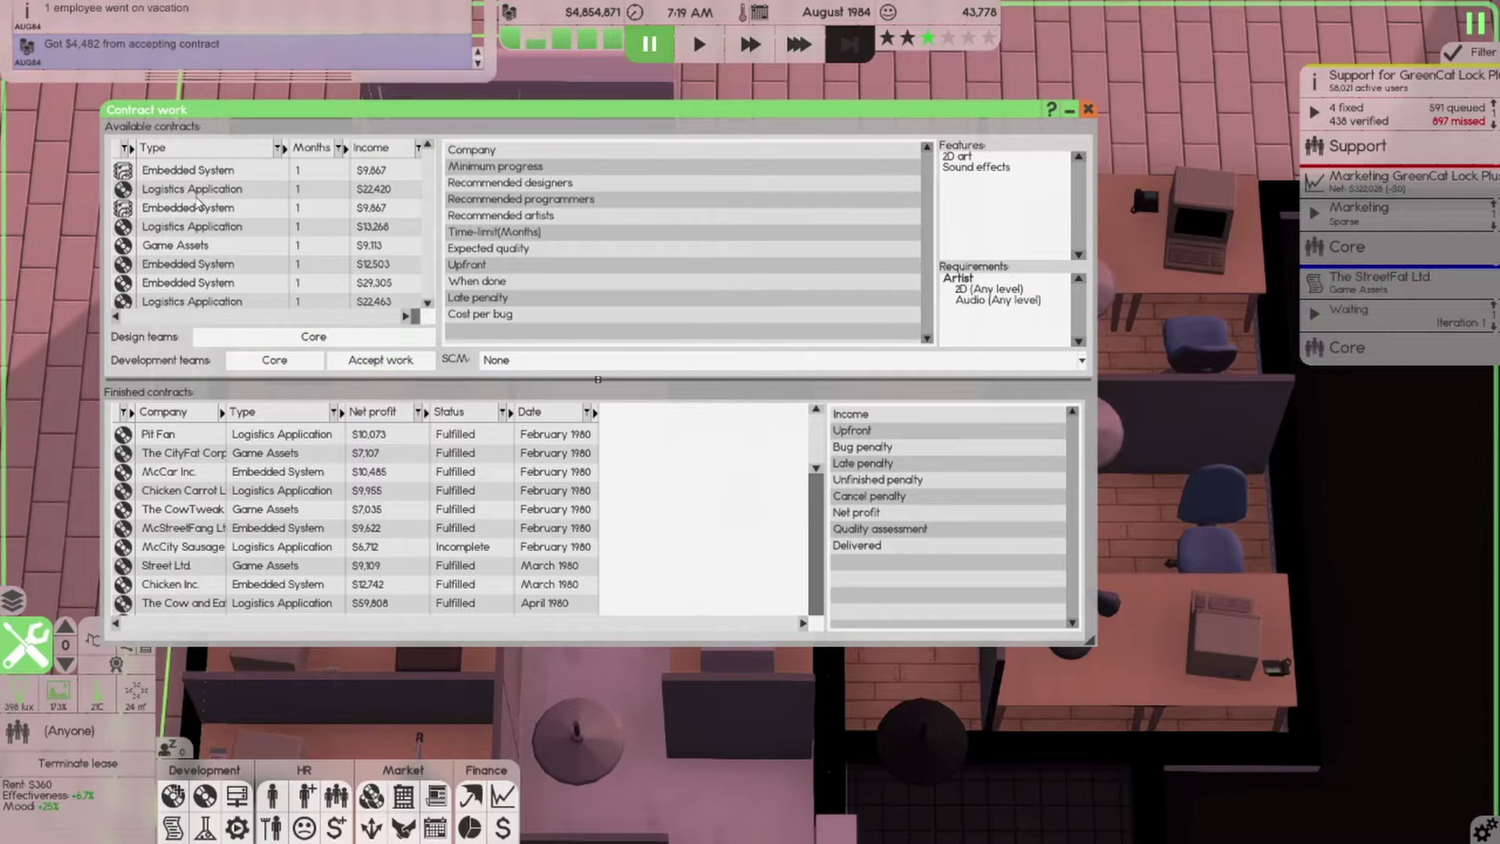
{"action": "left_click", "coordinate": [194, 190]}
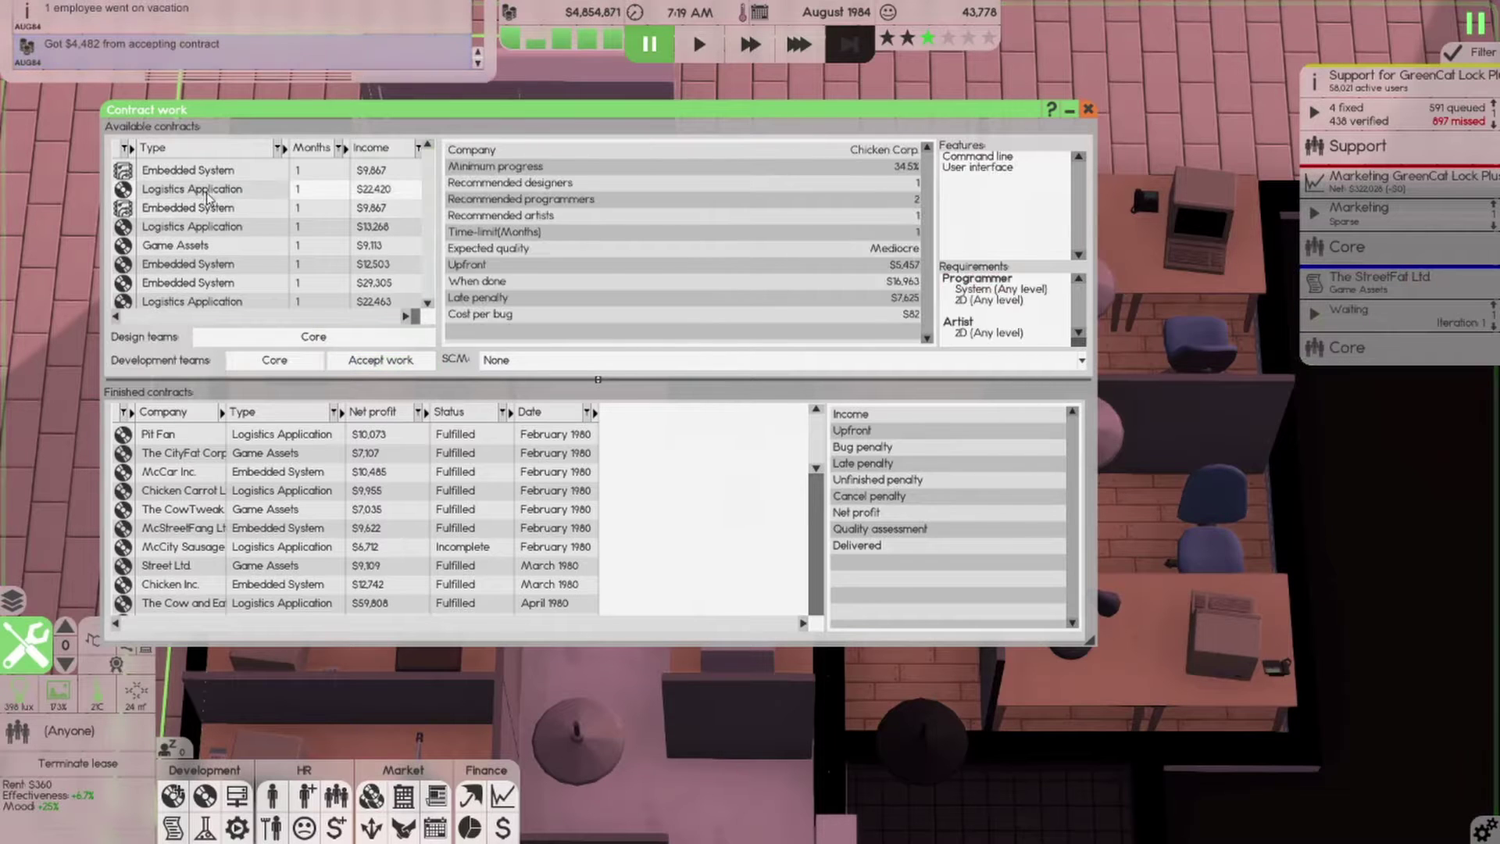
{"action": "left_click", "coordinate": [361, 368]}
{"action": "left_click", "coordinate": [1088, 110]}
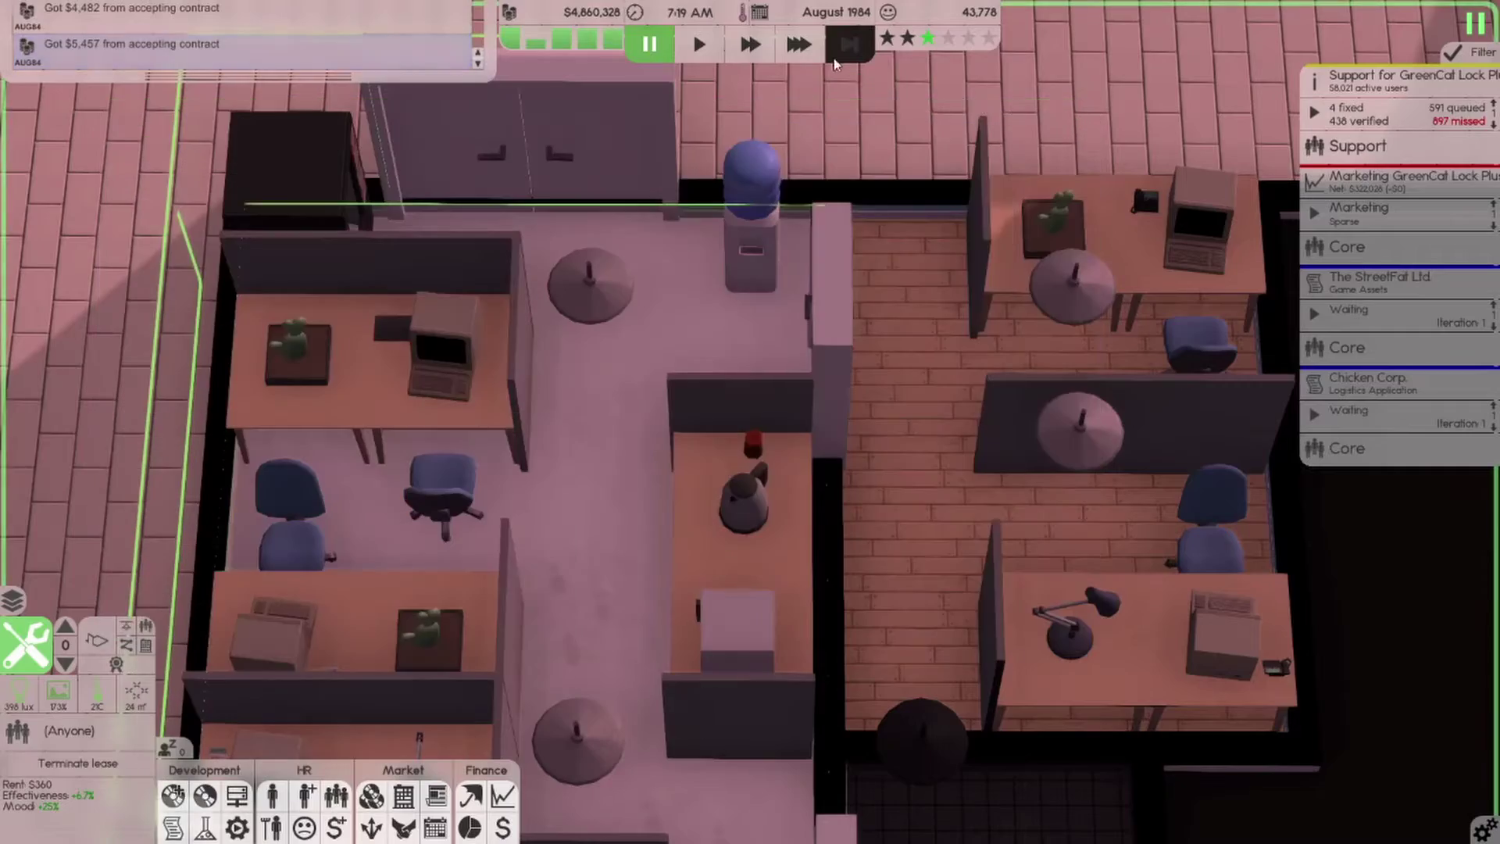
{"action": "left_click", "coordinate": [797, 44]}
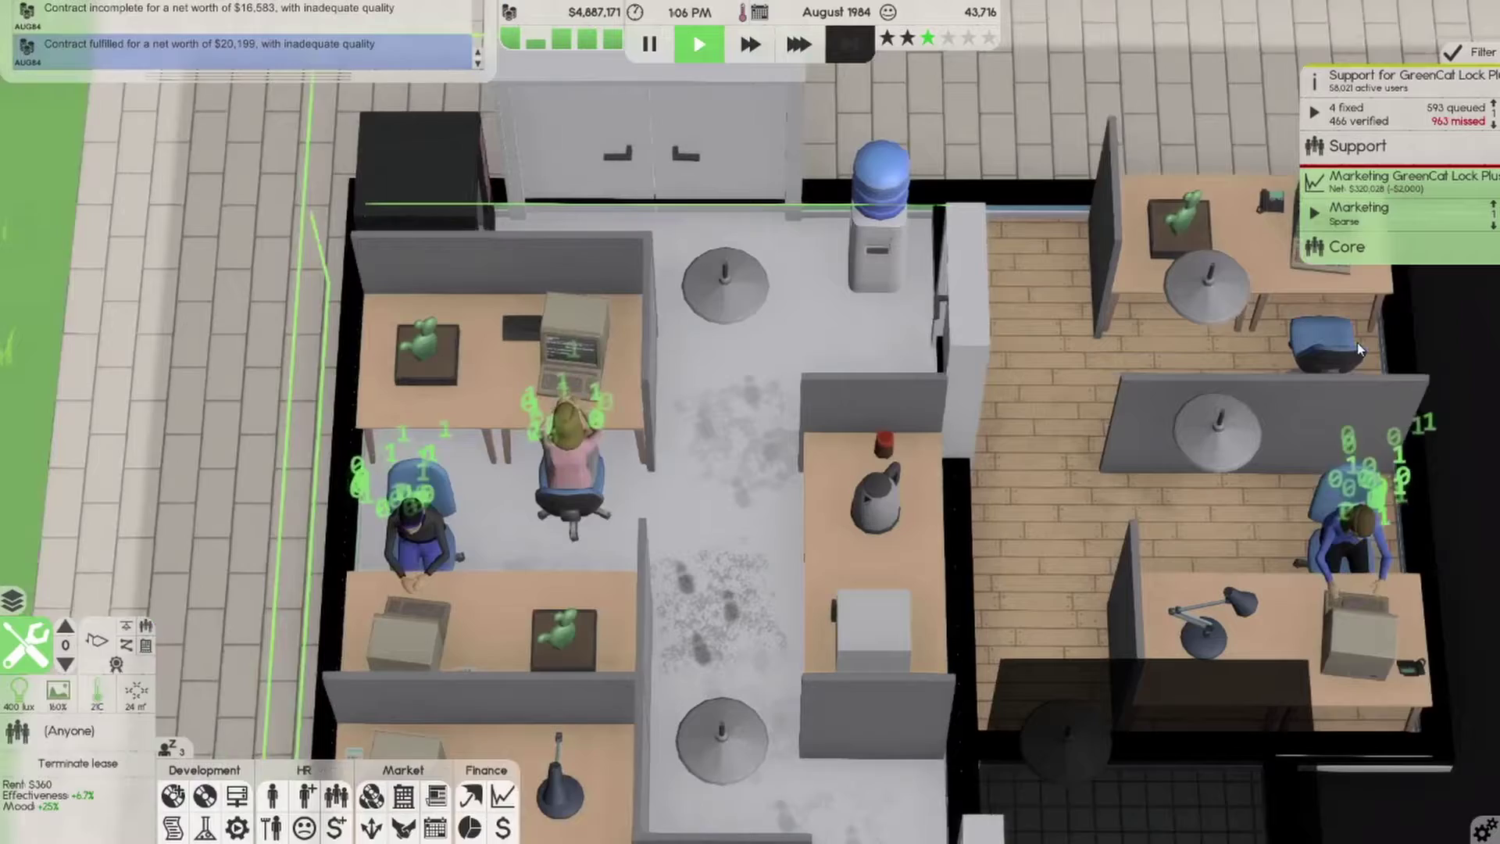
Pause the game and start a new design document named GreenCat Edit
{"action": "left_click", "coordinate": [644, 43]}
{"action": "key", "text": "s"}
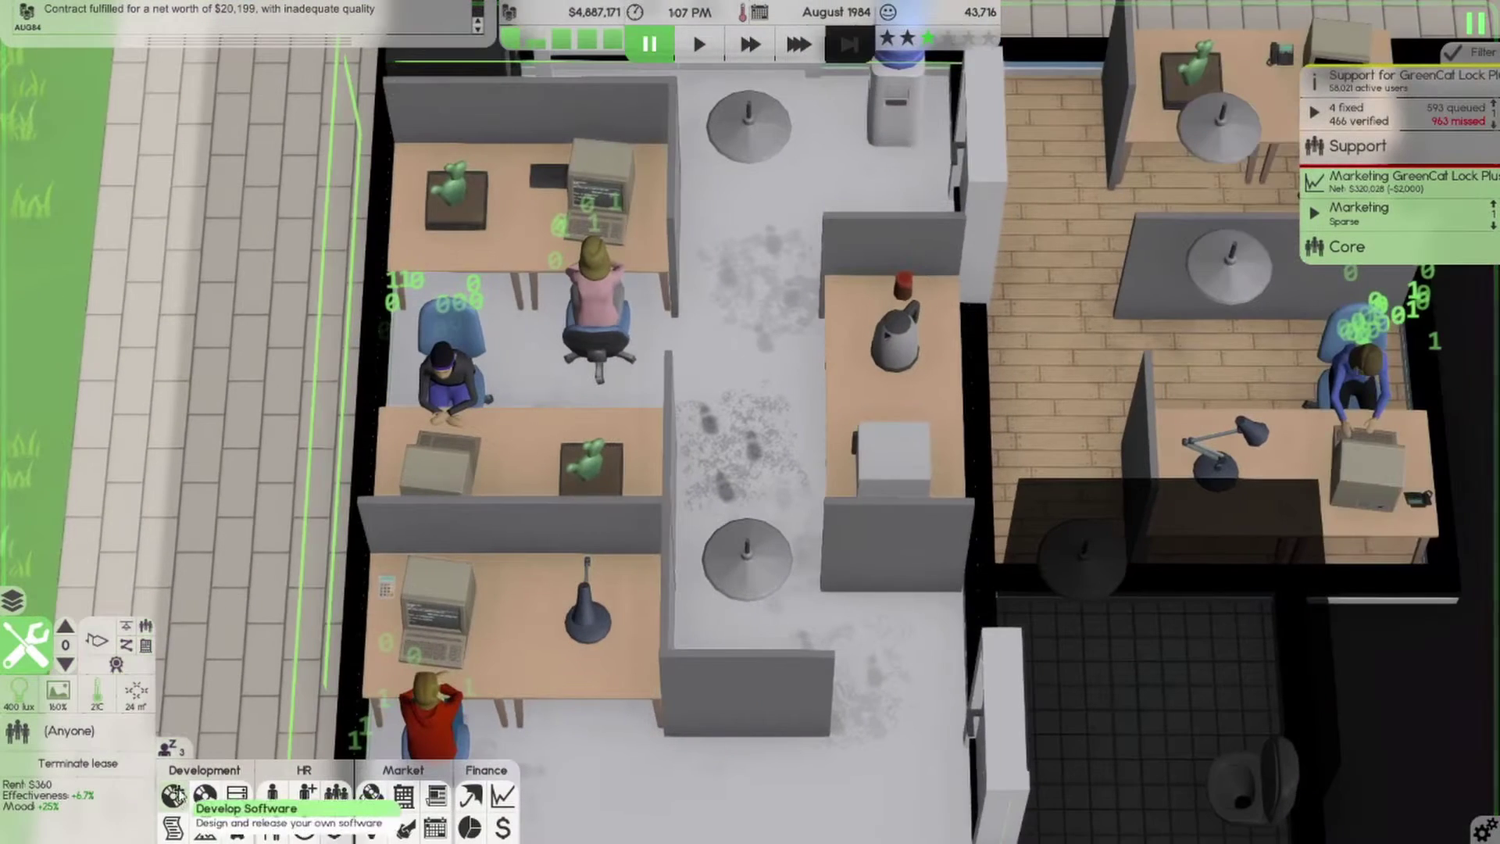
{"action": "left_click", "coordinate": [205, 796]}
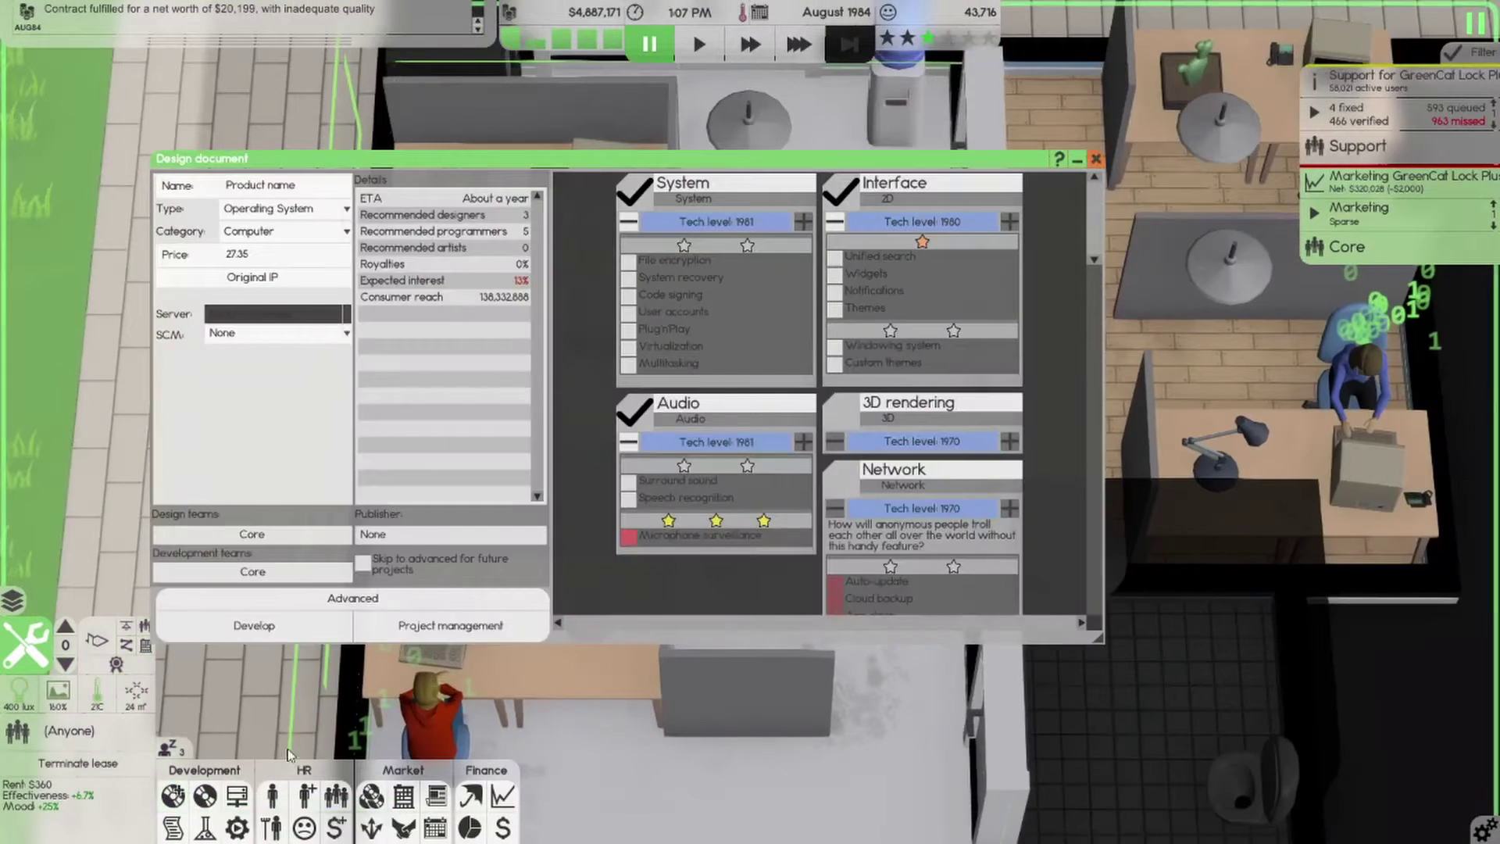
{"action": "left_click", "coordinate": [265, 191]}
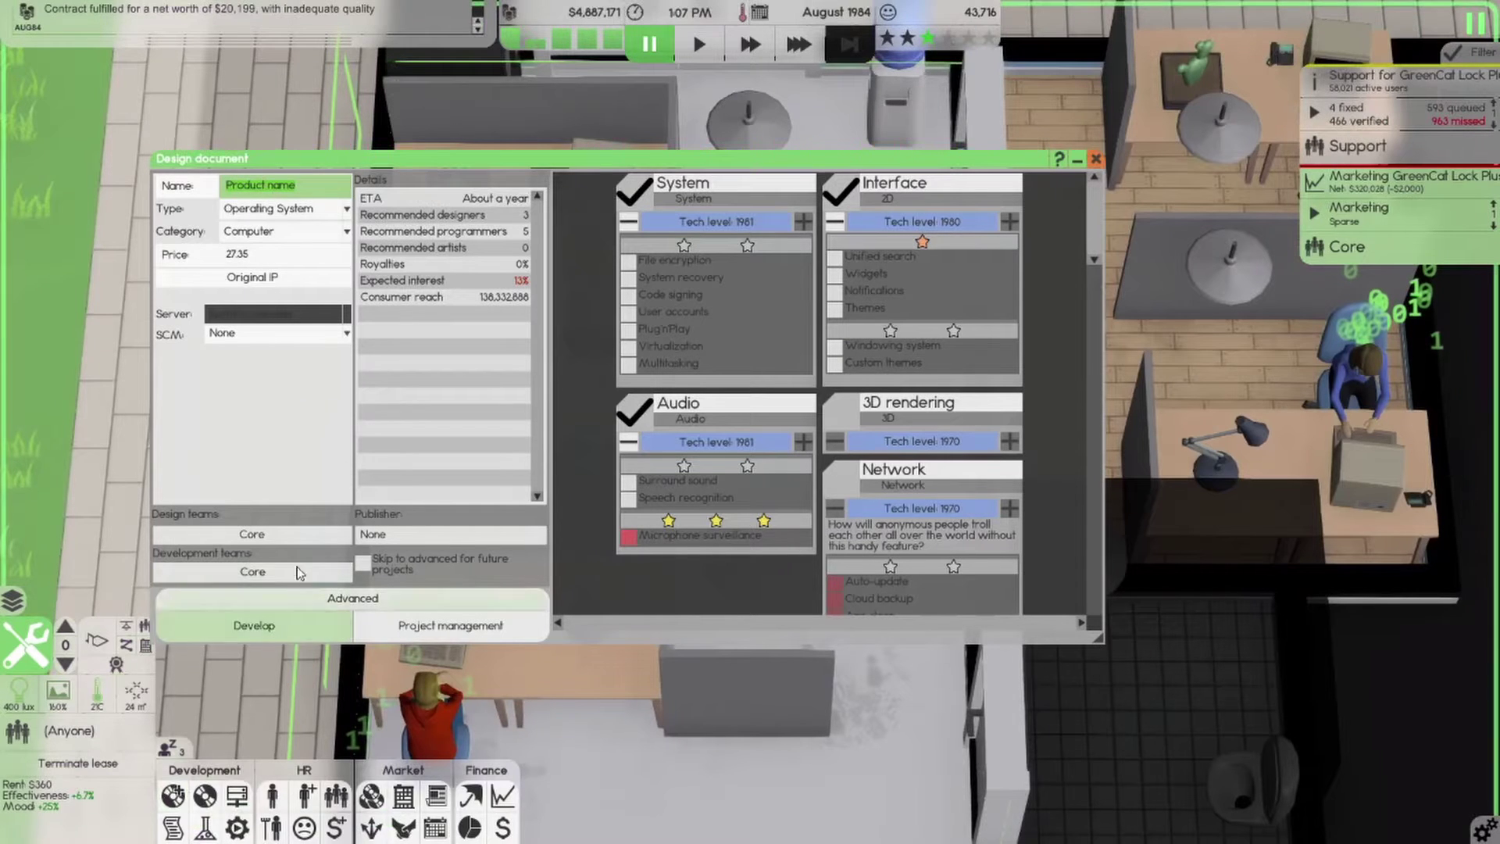
{"action": "type", "text": "ad"}
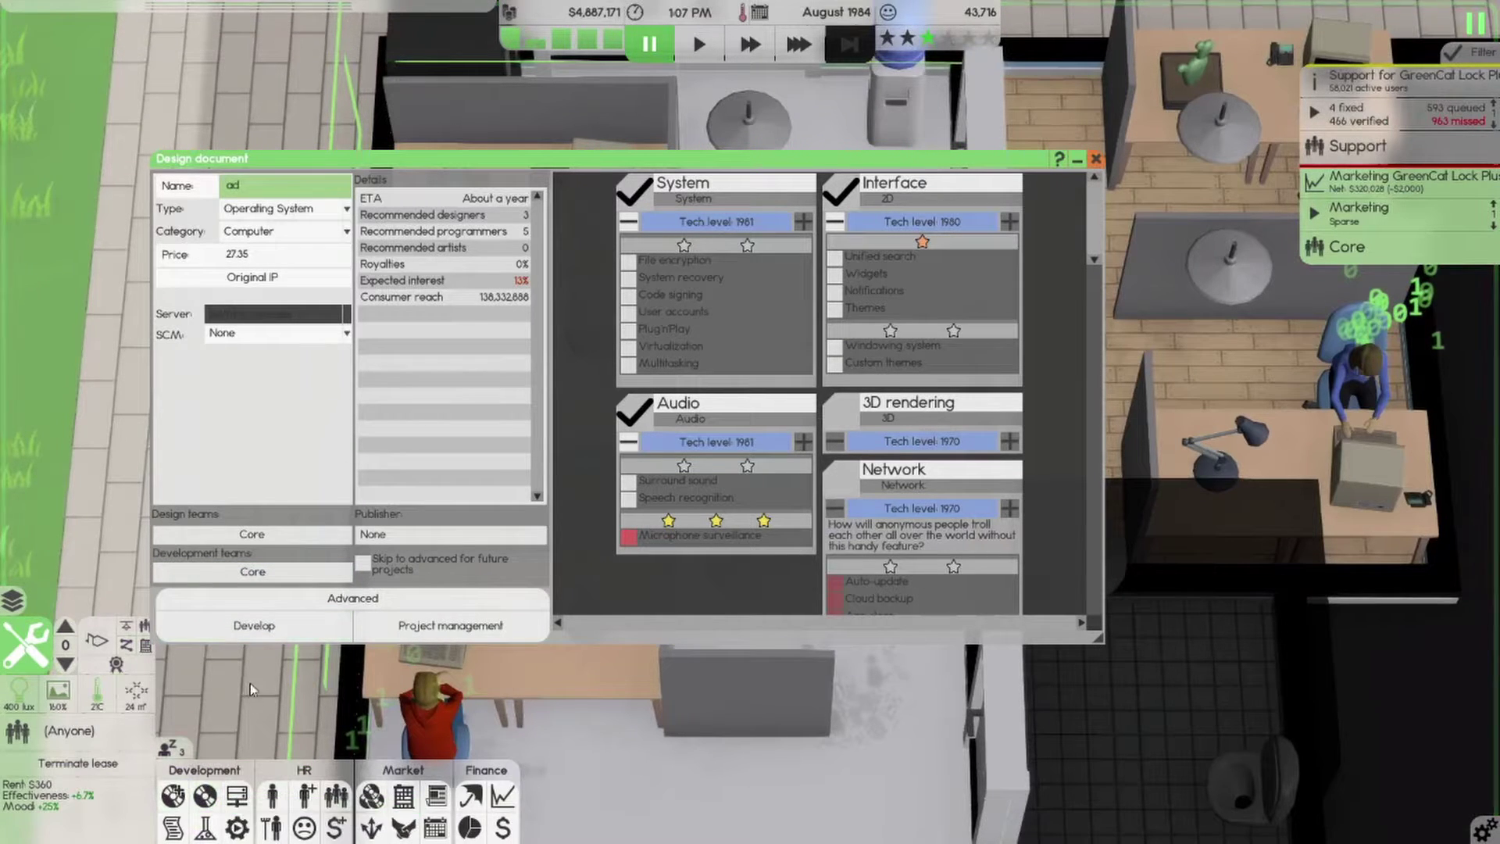
{"action": "key", "text": "BackSpace"}
{"action": "key", "text": "BackSpace"}
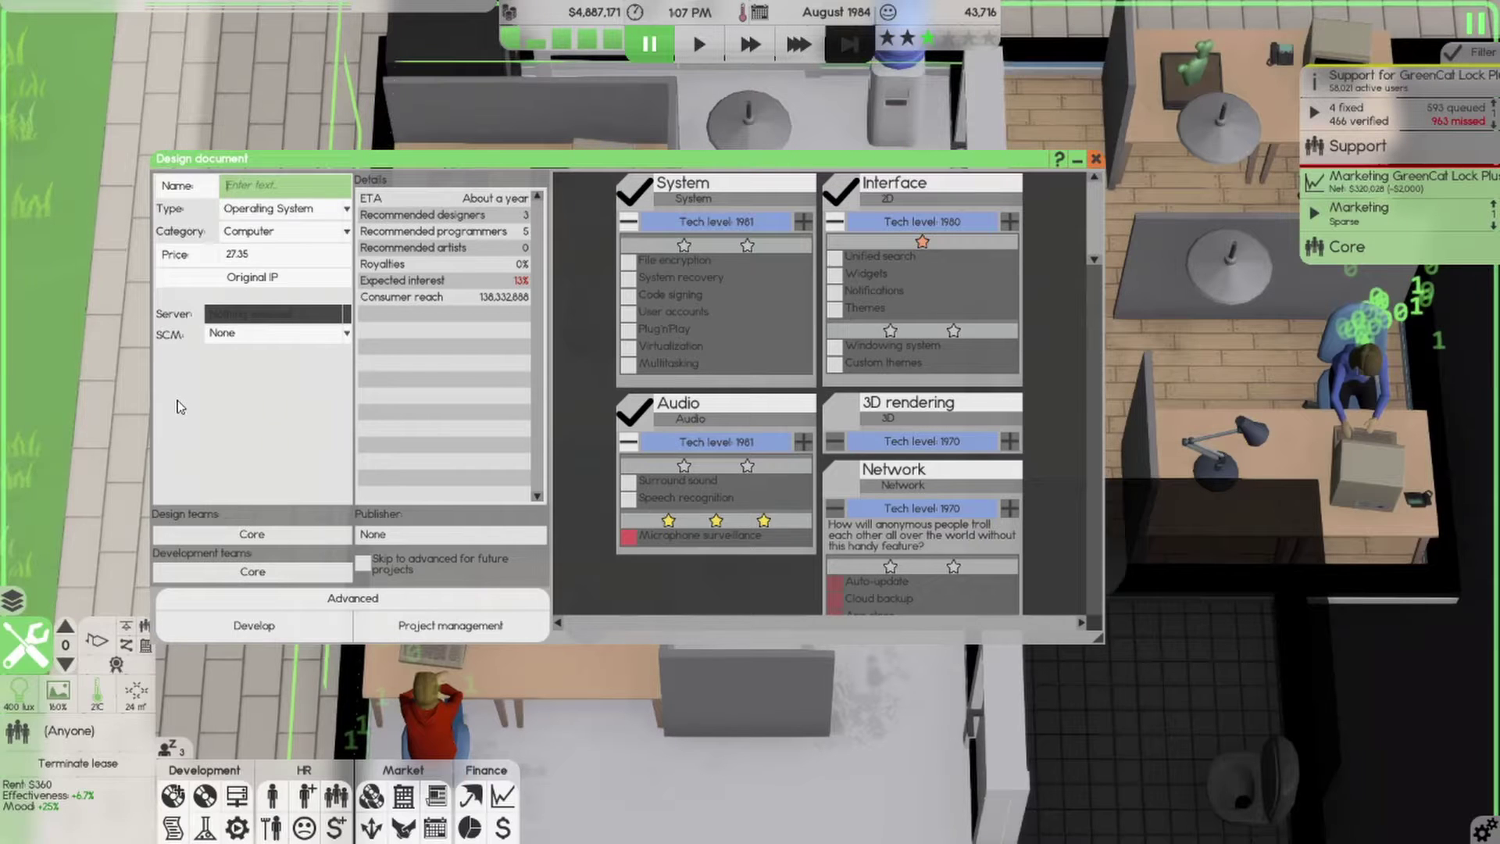
{"action": "left_click", "coordinate": [142, 290]}
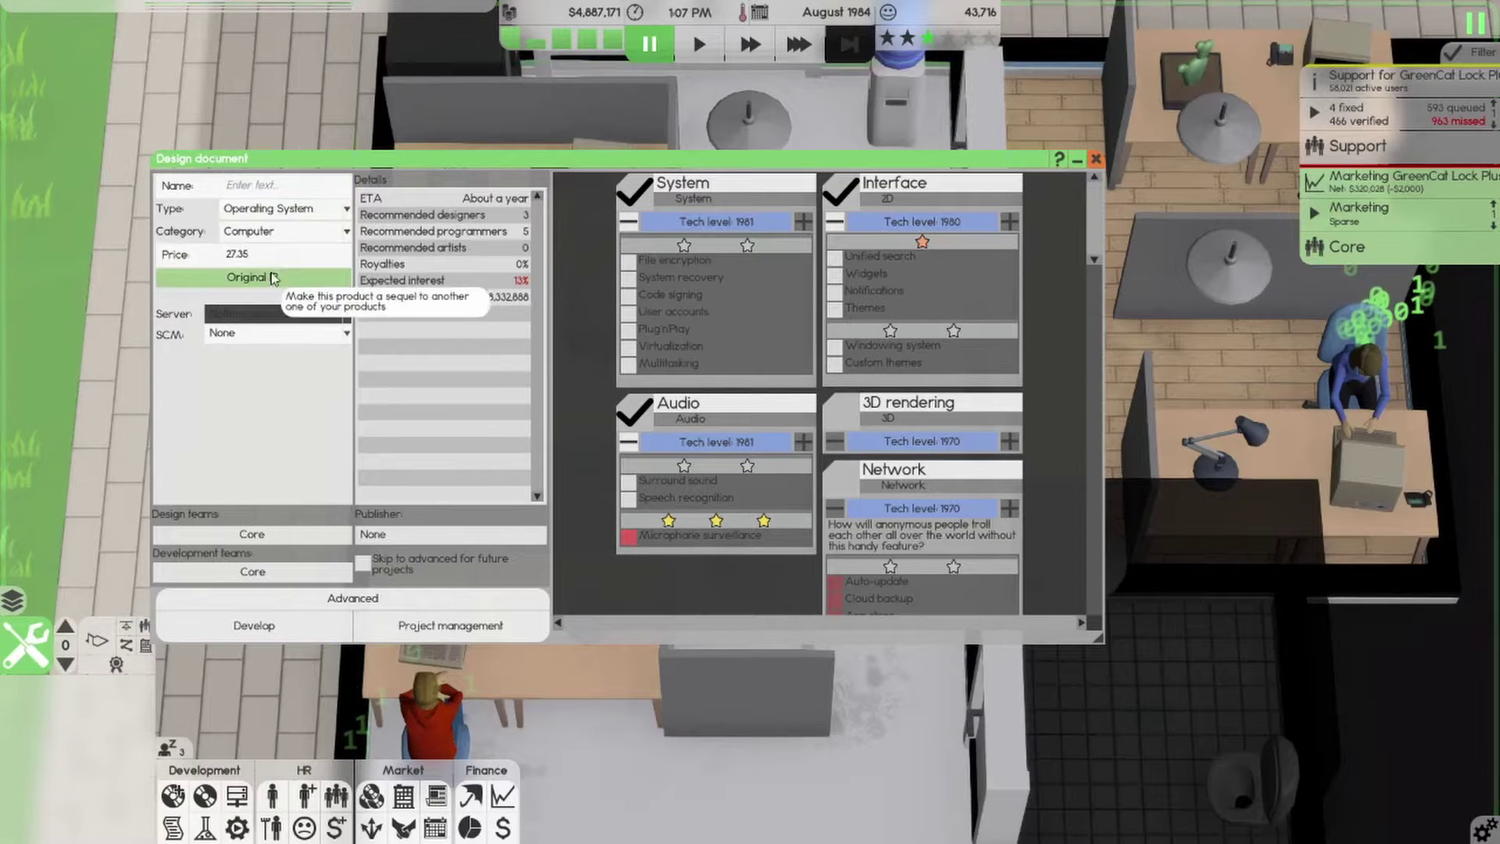
Make it a 2D Editor with Levels and curves, Brush presets and Procedural shapes, priced 50.00
{"action": "key", "text": "d"}
{"action": "key", "text": "a"}
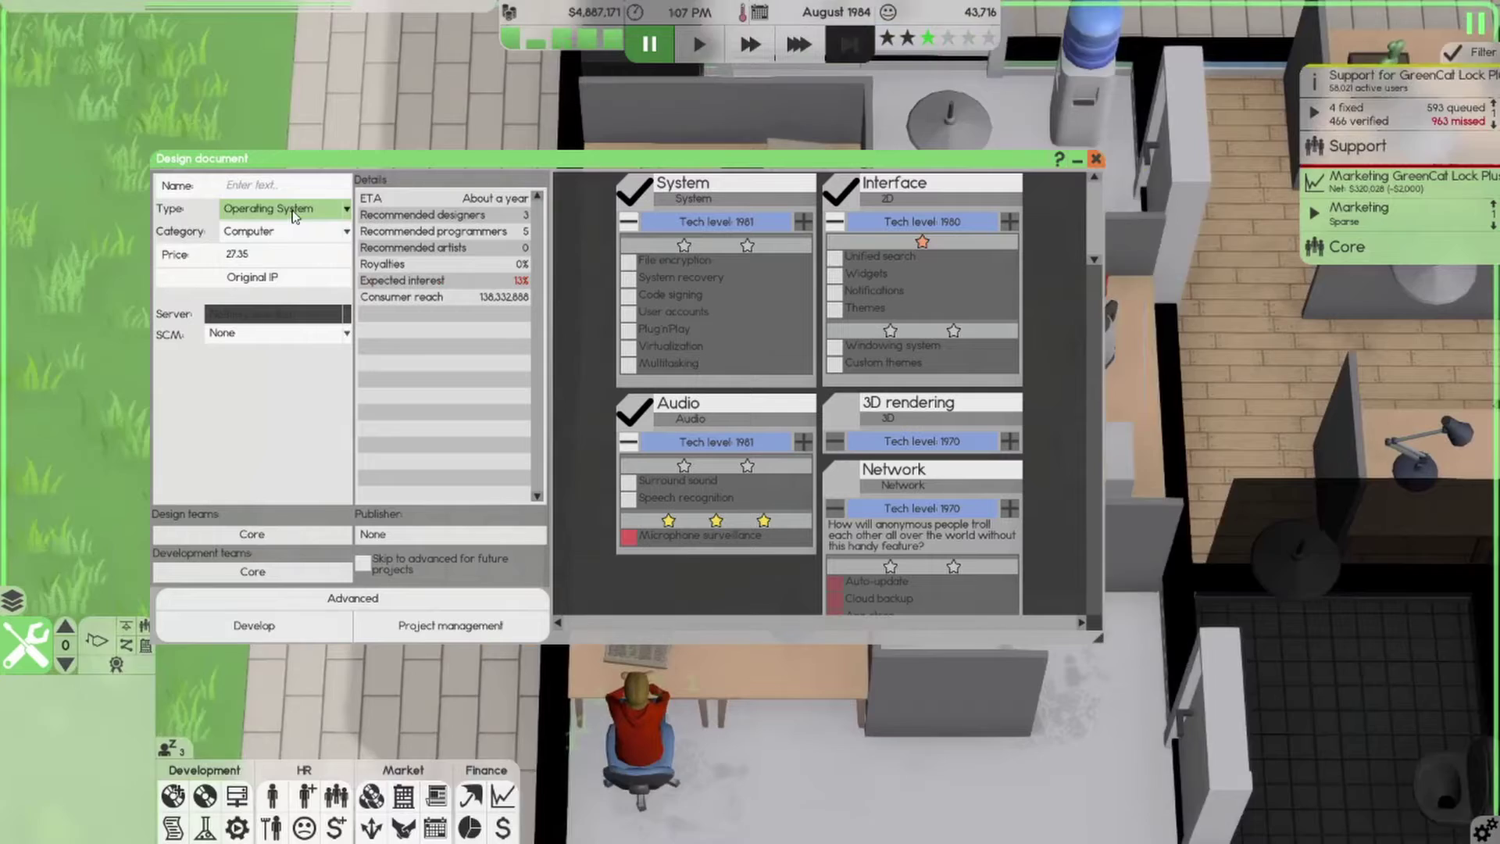
{"action": "left_click", "coordinate": [282, 211]}
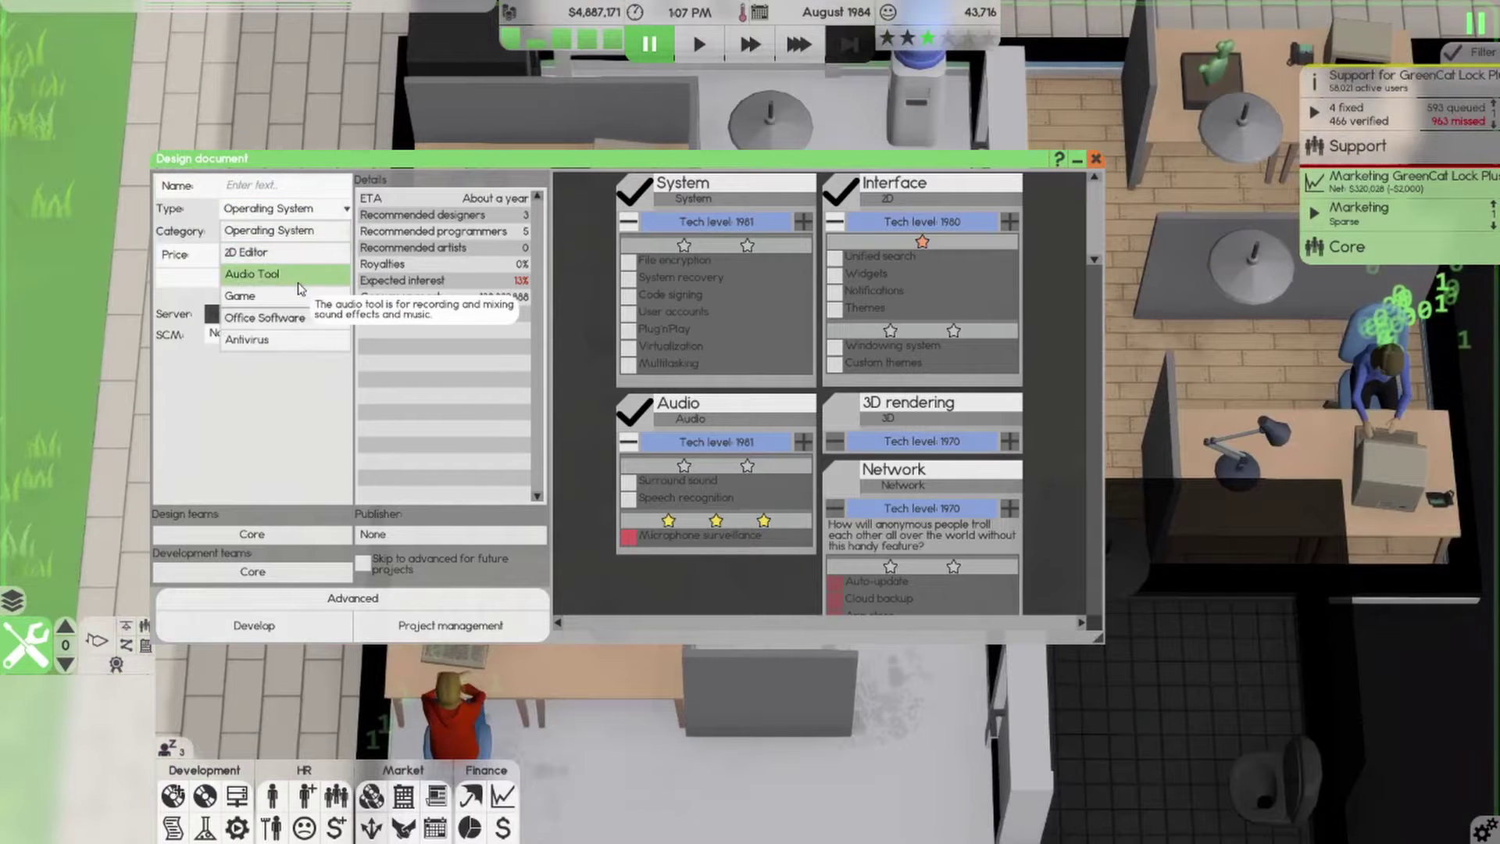
{"action": "left_click", "coordinate": [300, 254]}
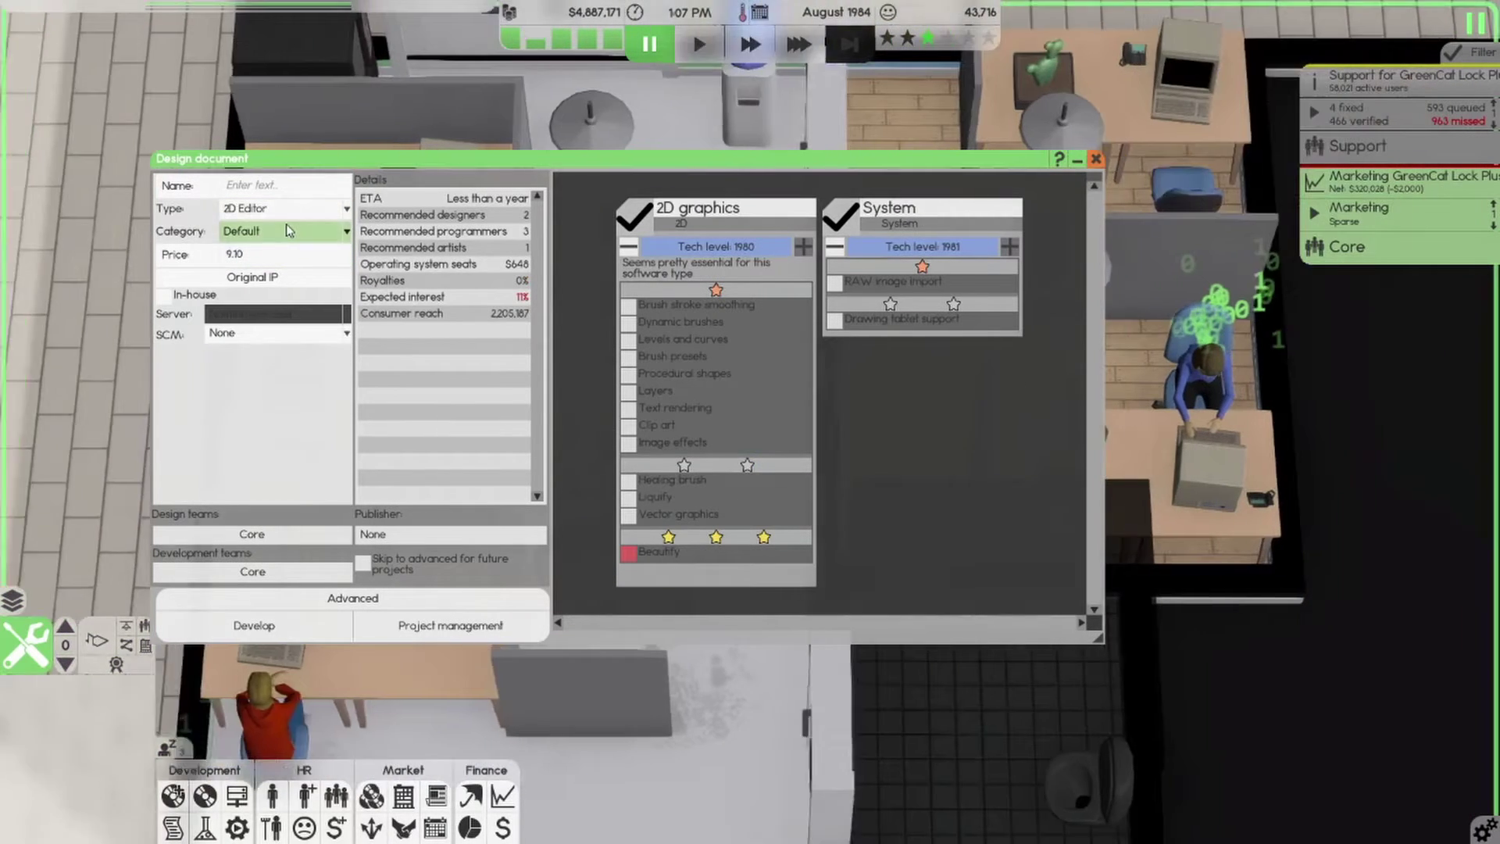
{"action": "key", "text": "d"}
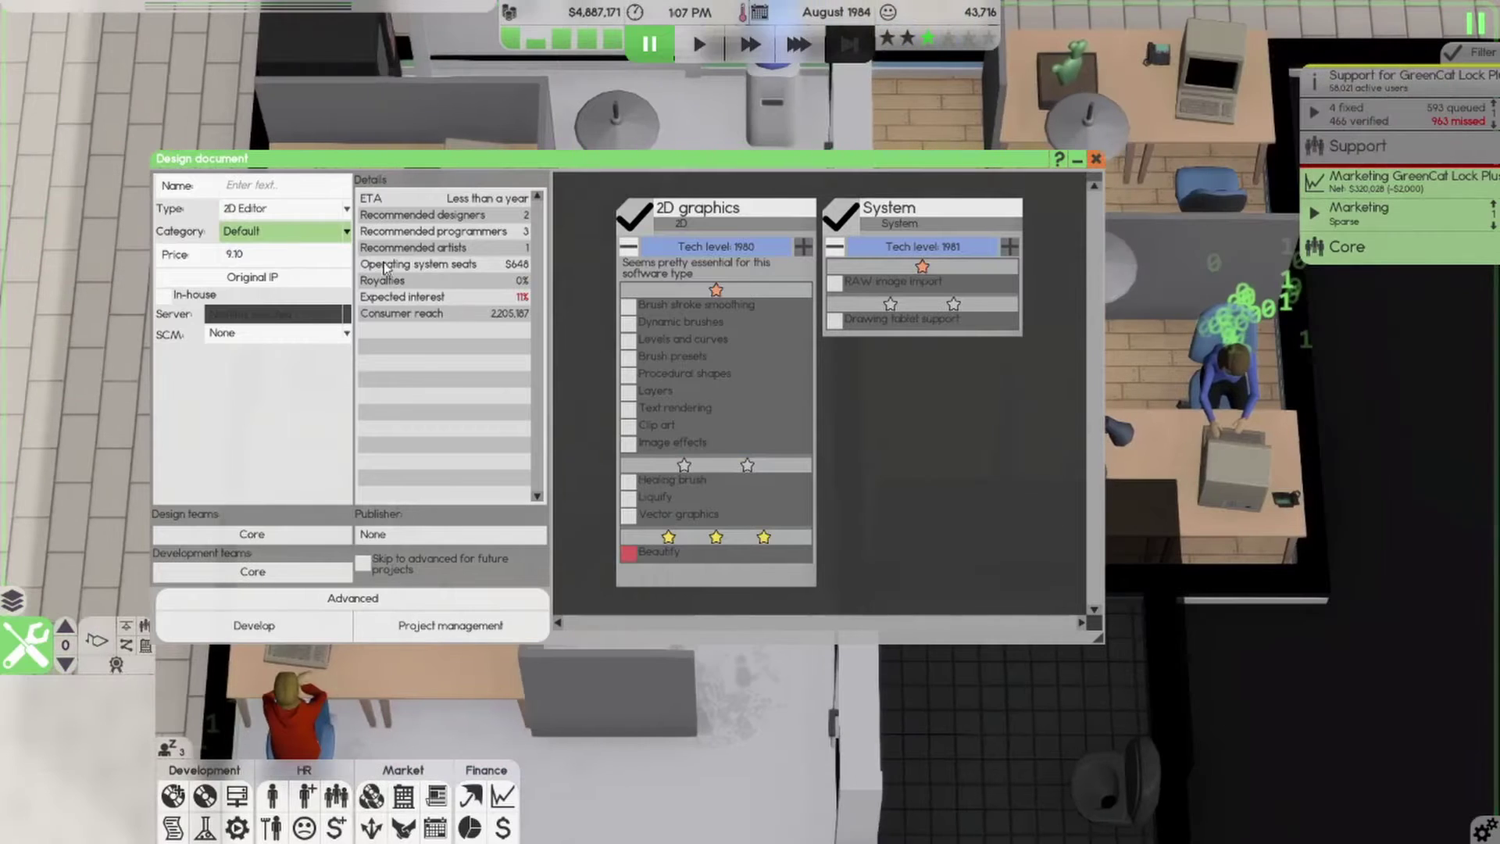
{"action": "left_click", "coordinate": [630, 342]}
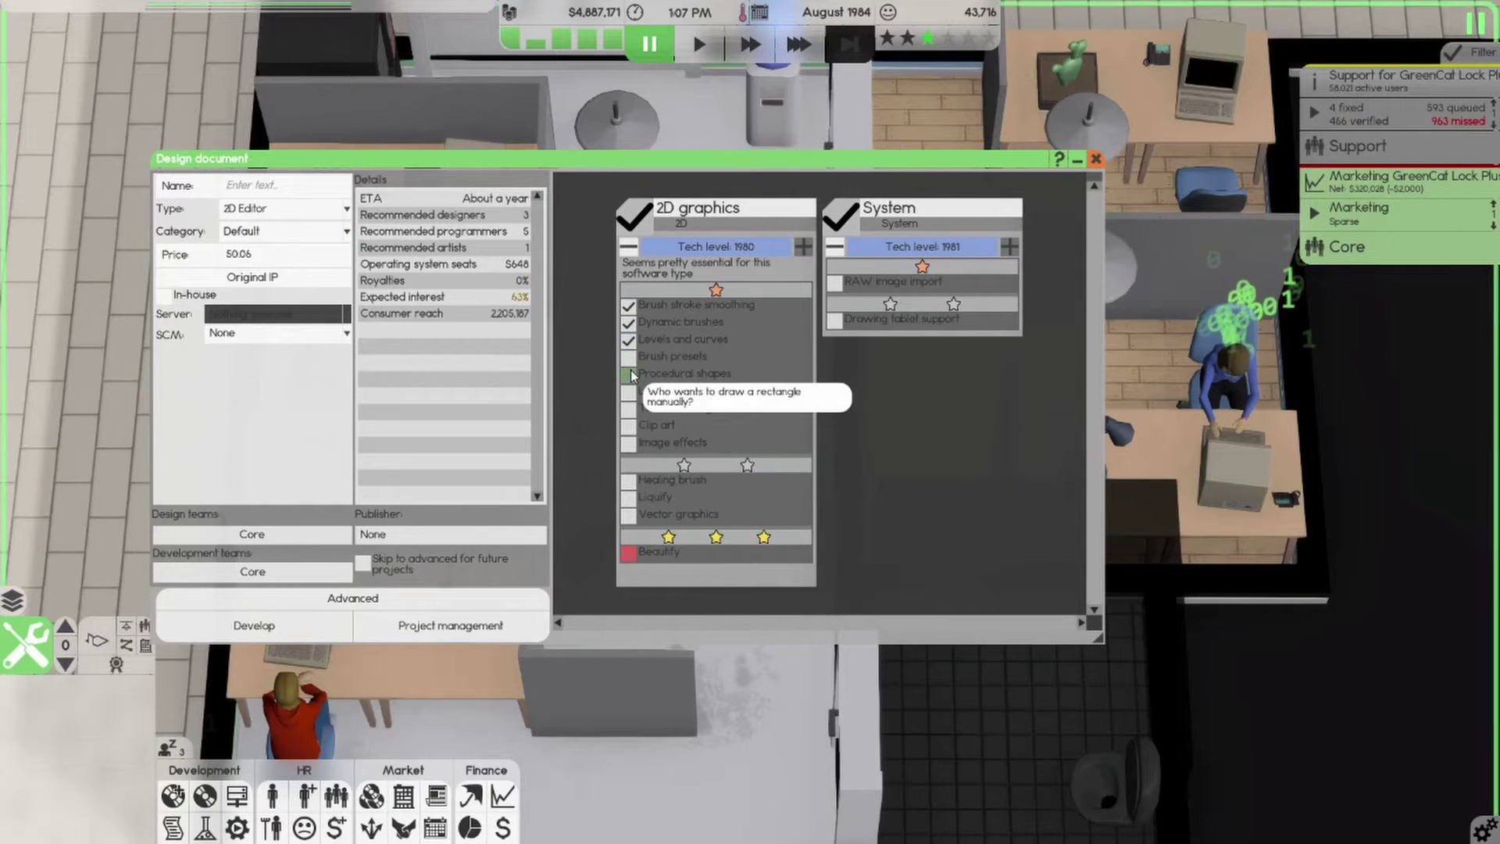
{"action": "left_click", "coordinate": [630, 374]}
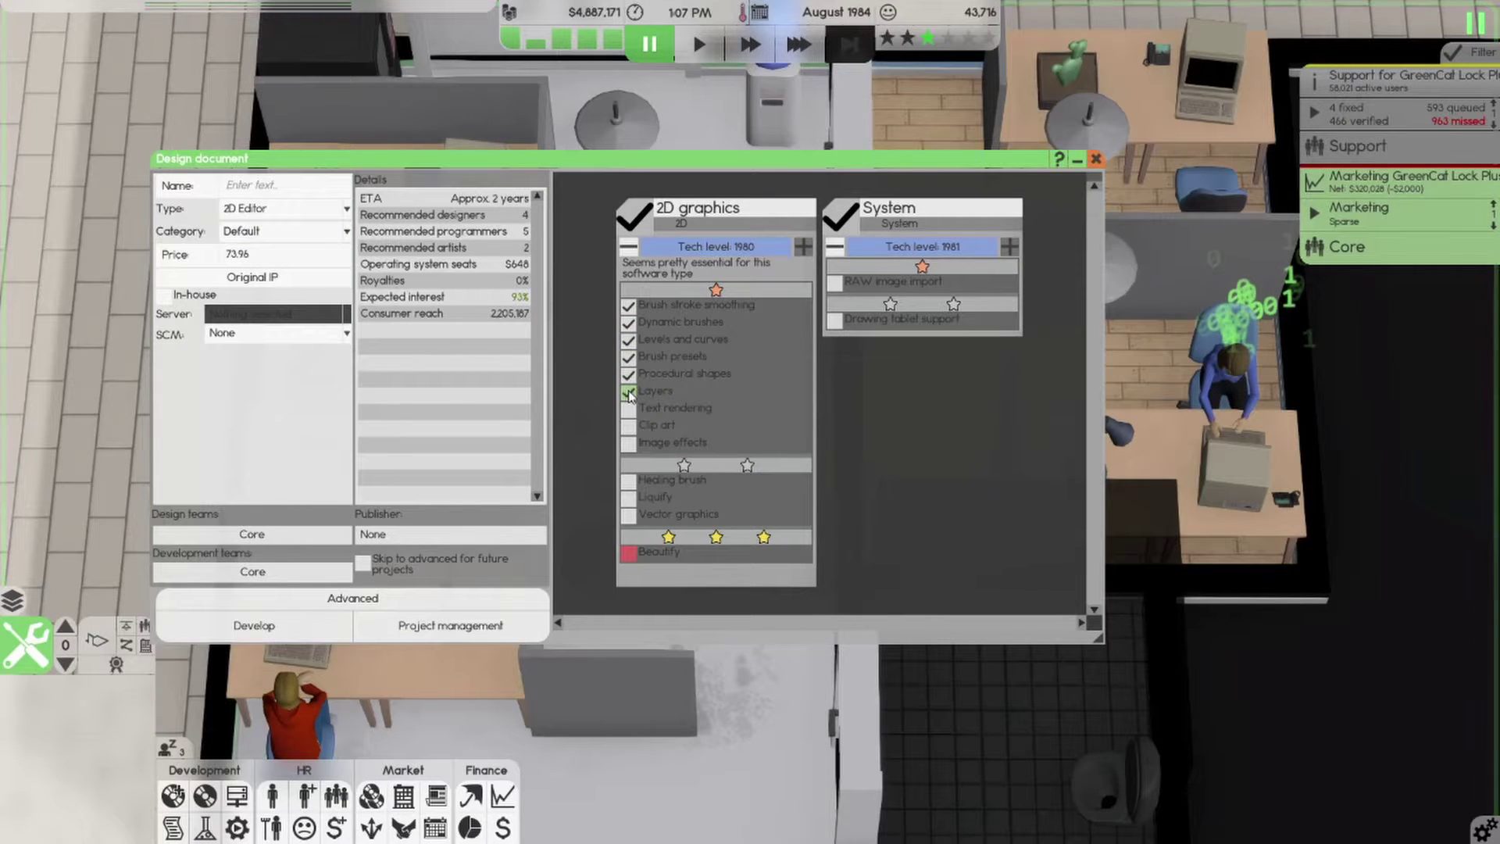
{"action": "left_click", "coordinate": [295, 261]}
{"action": "type", "text": "50"}
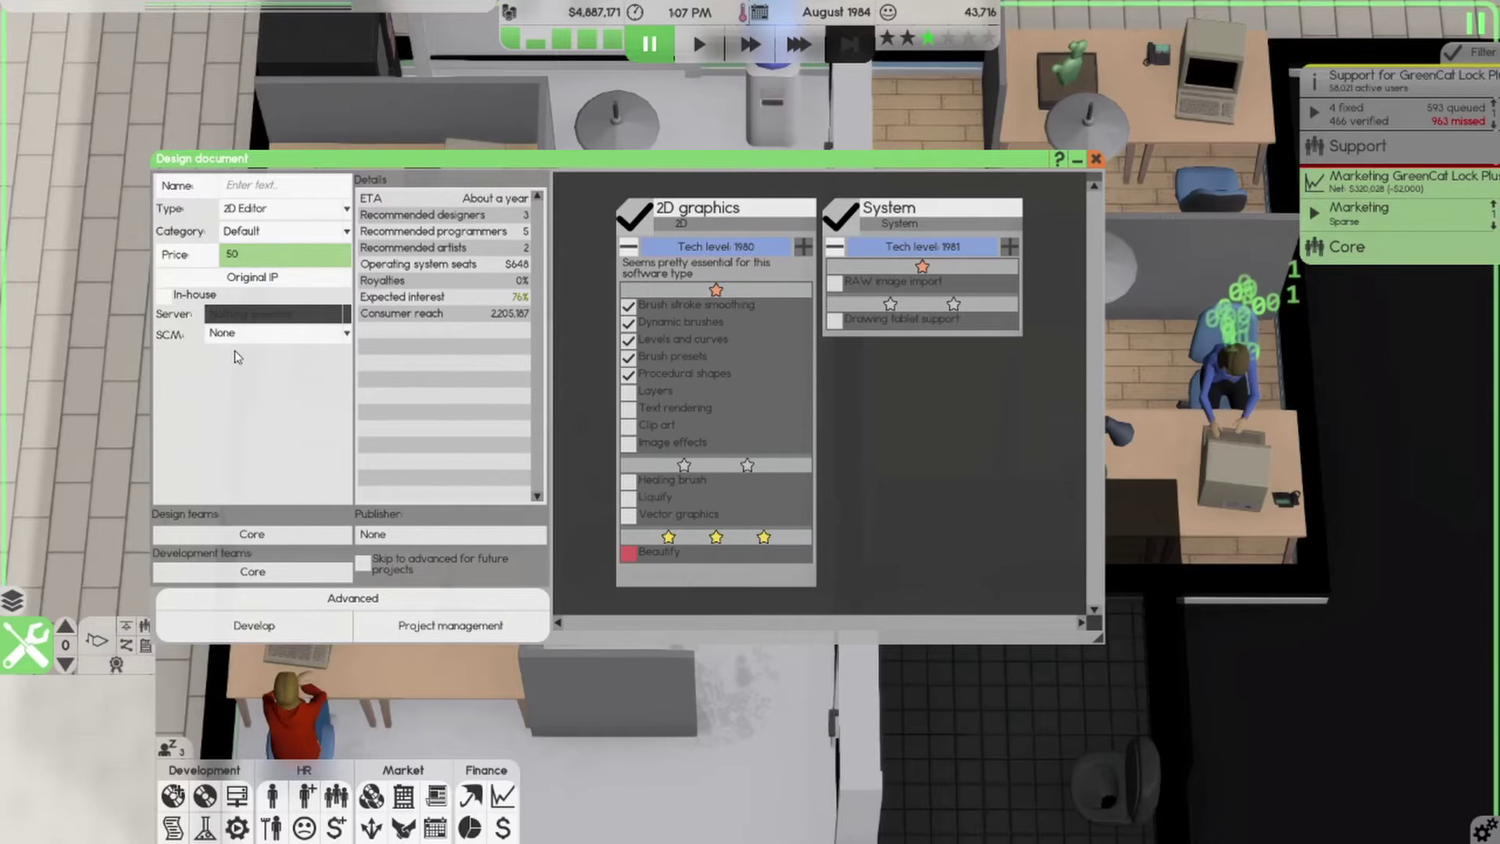
{"action": "key", "text": "Return"}
{"action": "type", "text": "GreenCat Edit"}
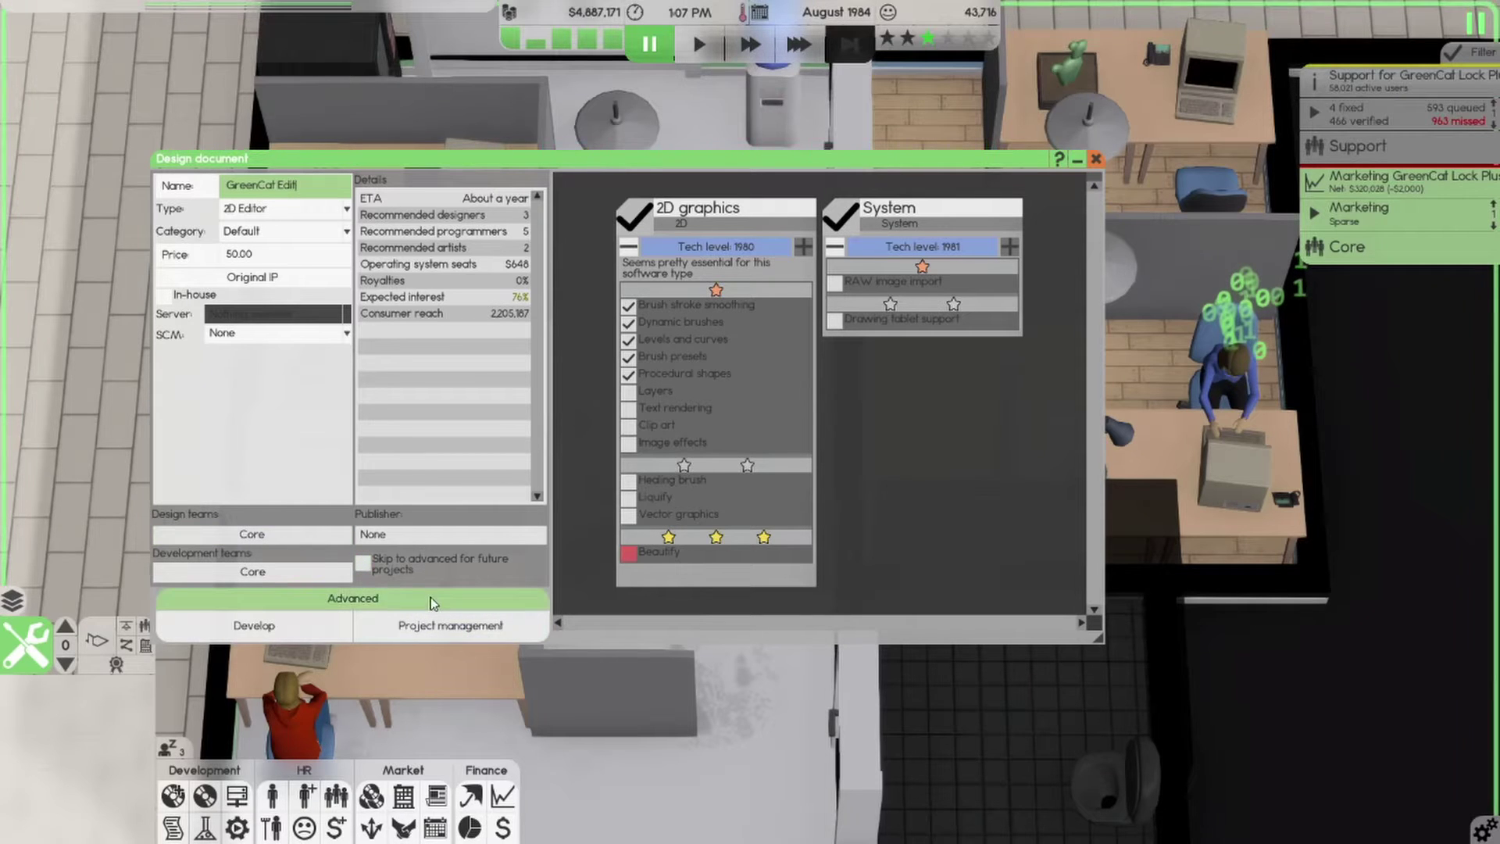
Add LionOS 4 and Frame ThingX 4 as supported operating systems
{"action": "left_click", "coordinate": [373, 605]}
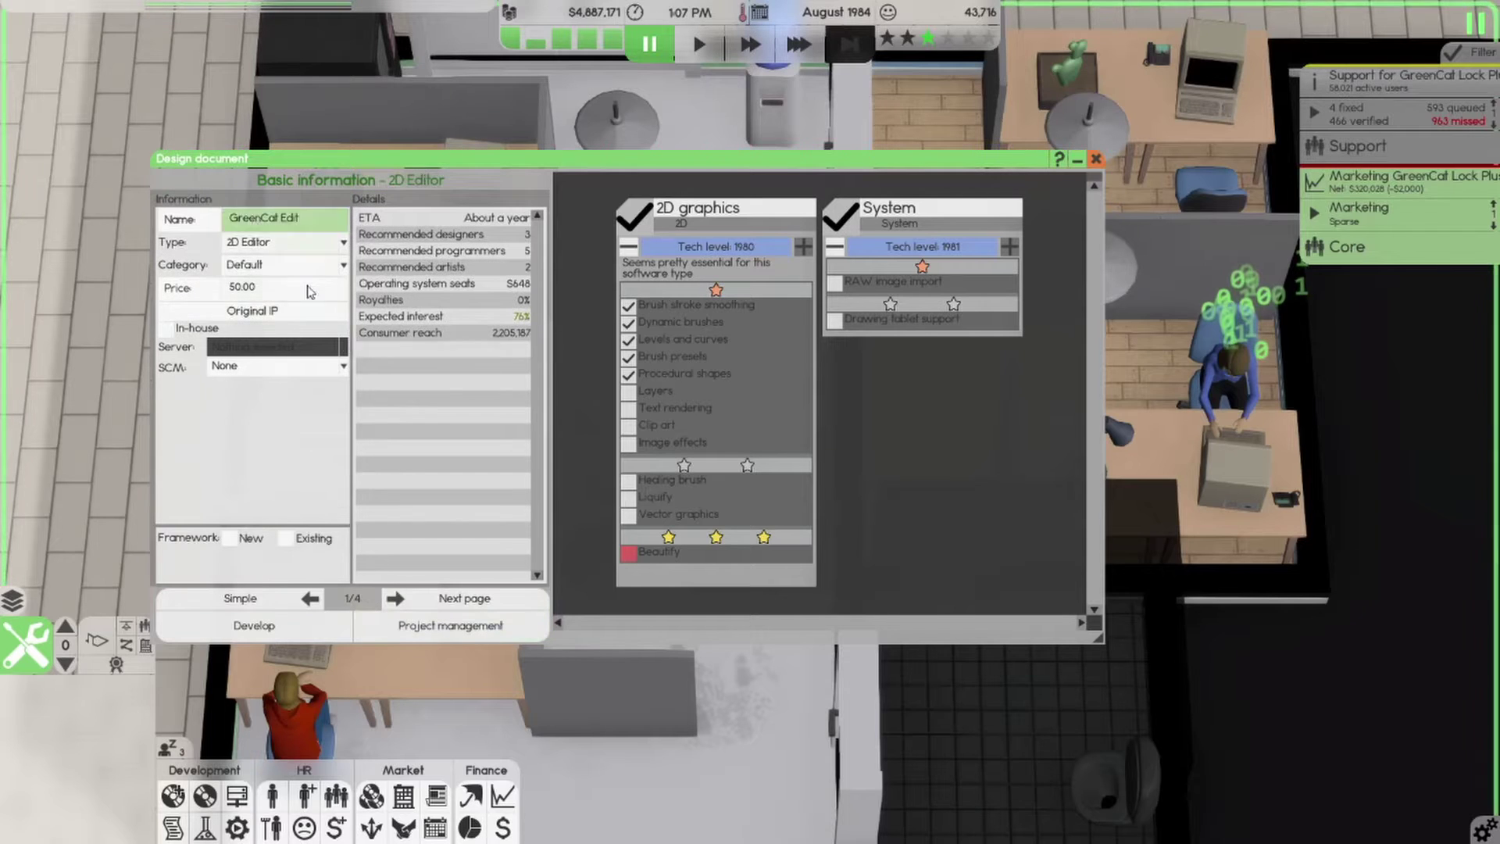
{"action": "left_click", "coordinate": [429, 600]}
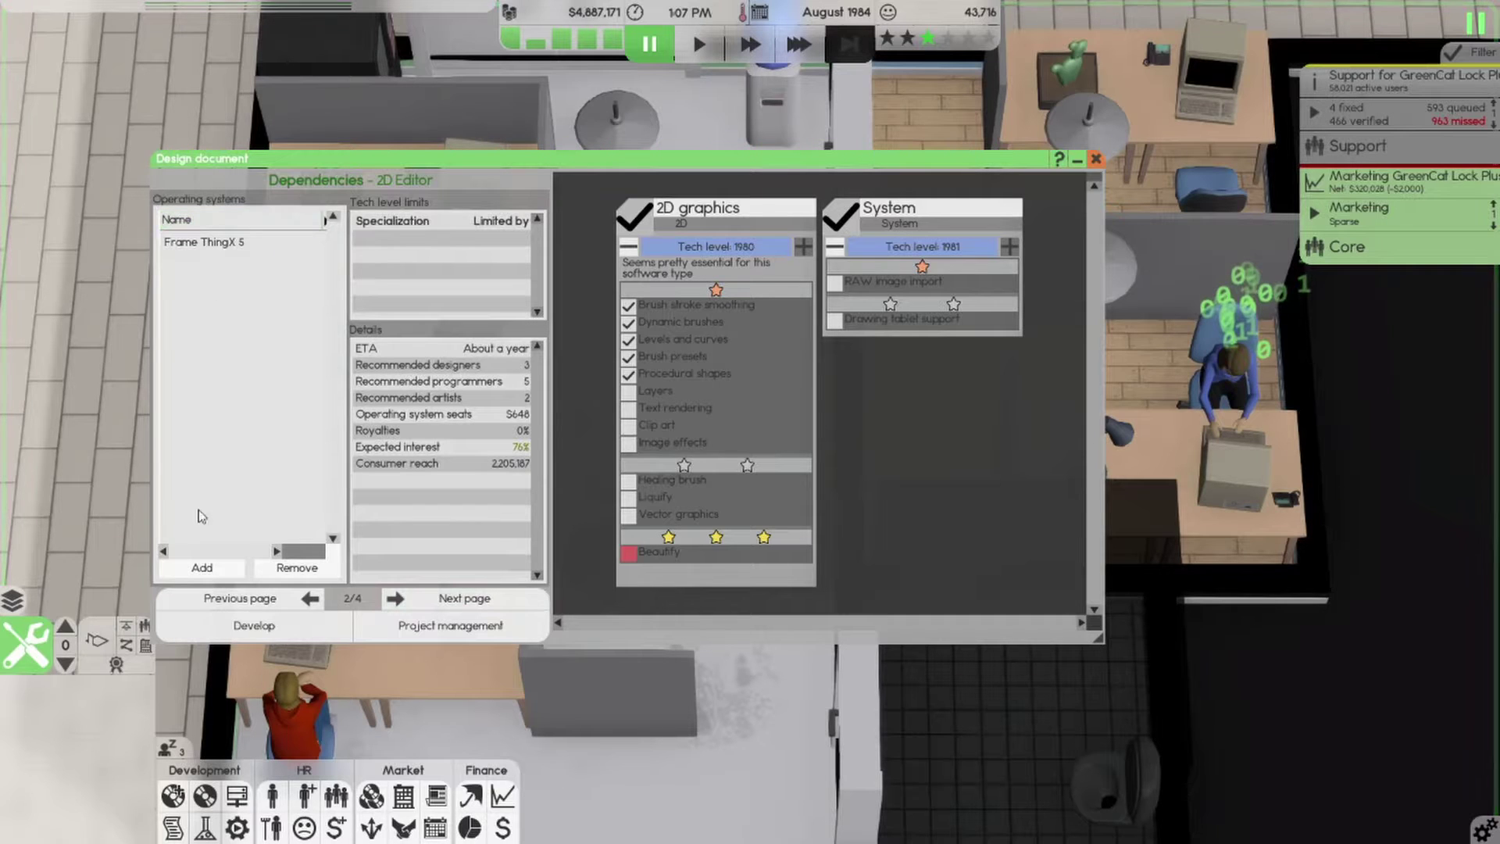
{"action": "left_click", "coordinate": [202, 568]}
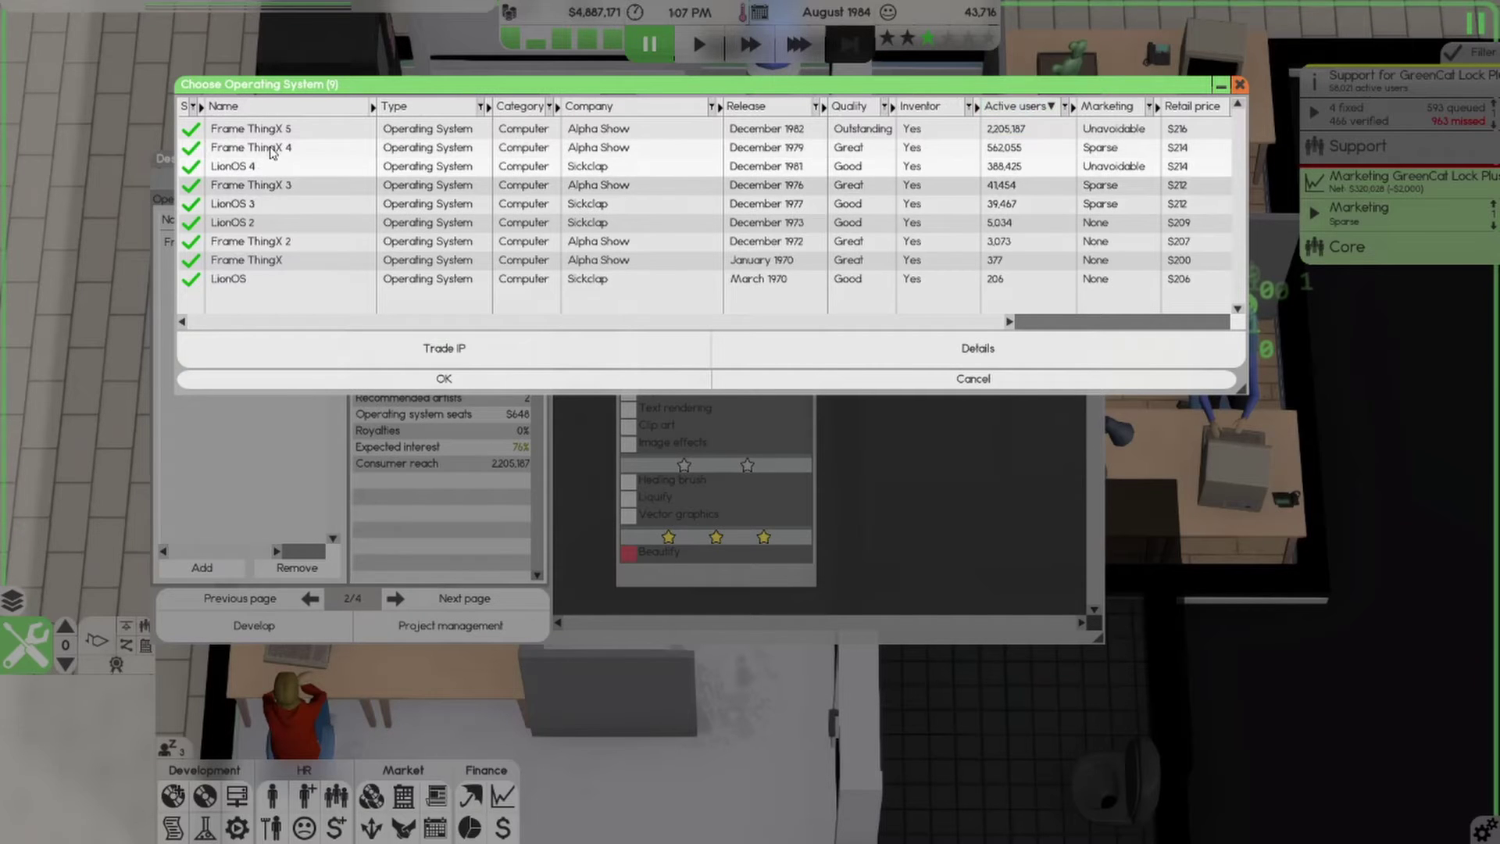
{"action": "left_click", "coordinate": [455, 381]}
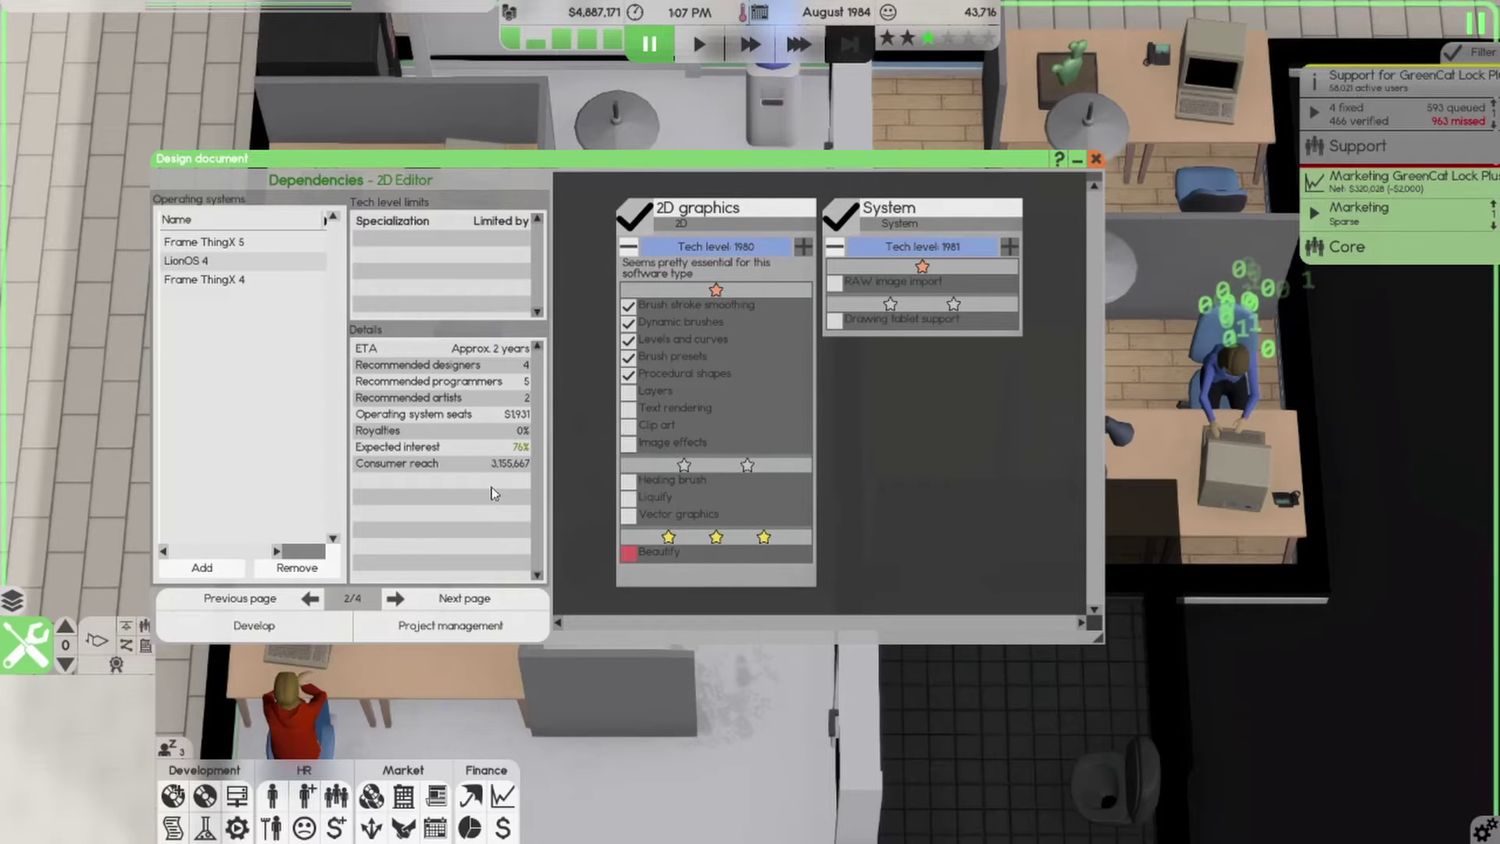
Centre the market target evenly between Drawing, Design and Retouching
{"action": "left_click", "coordinate": [434, 598]}
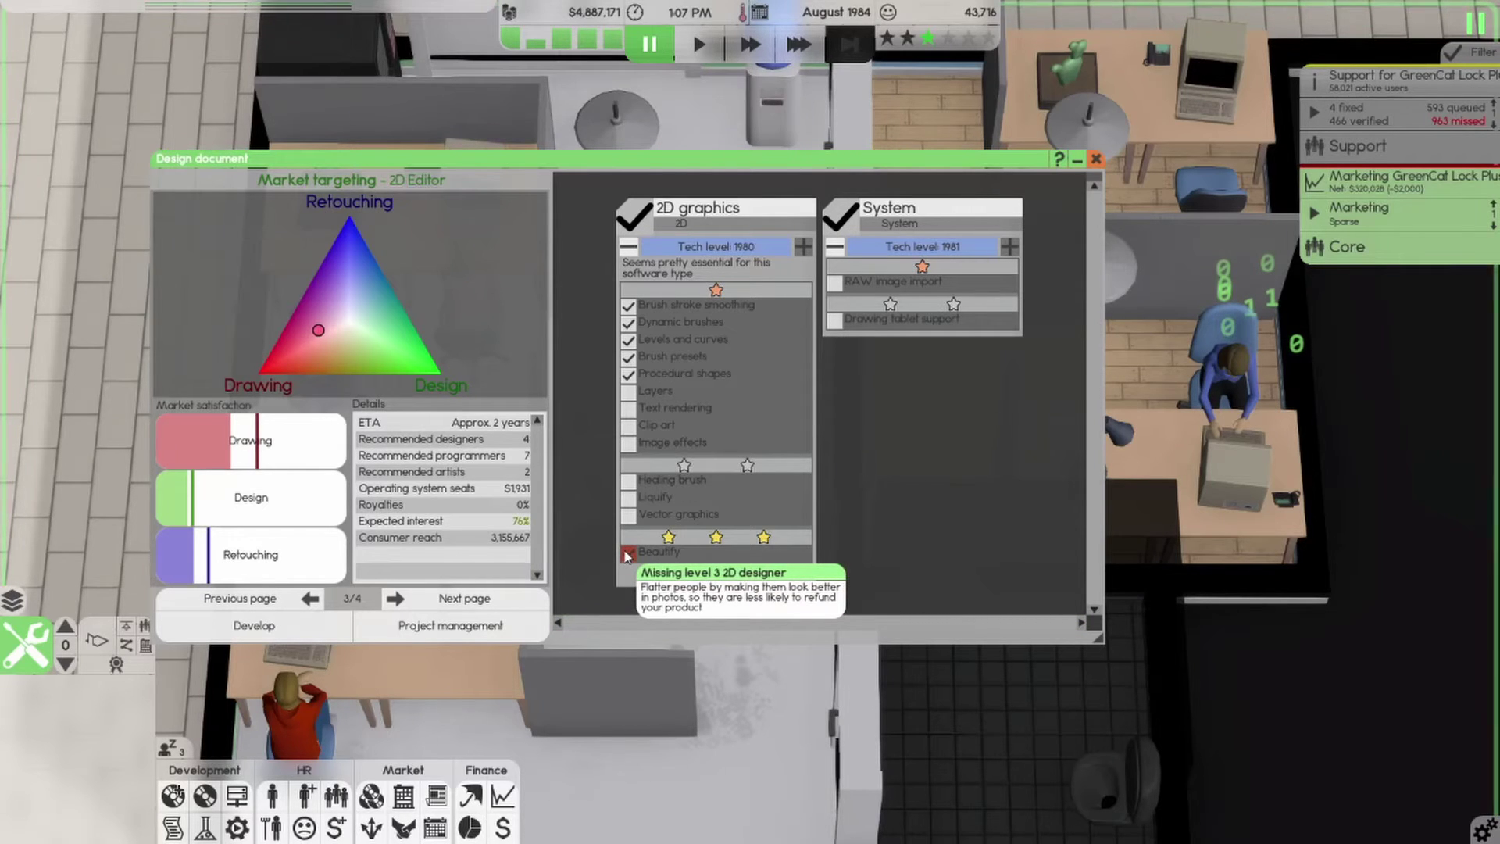
{"action": "left_click", "coordinate": [835, 283]}
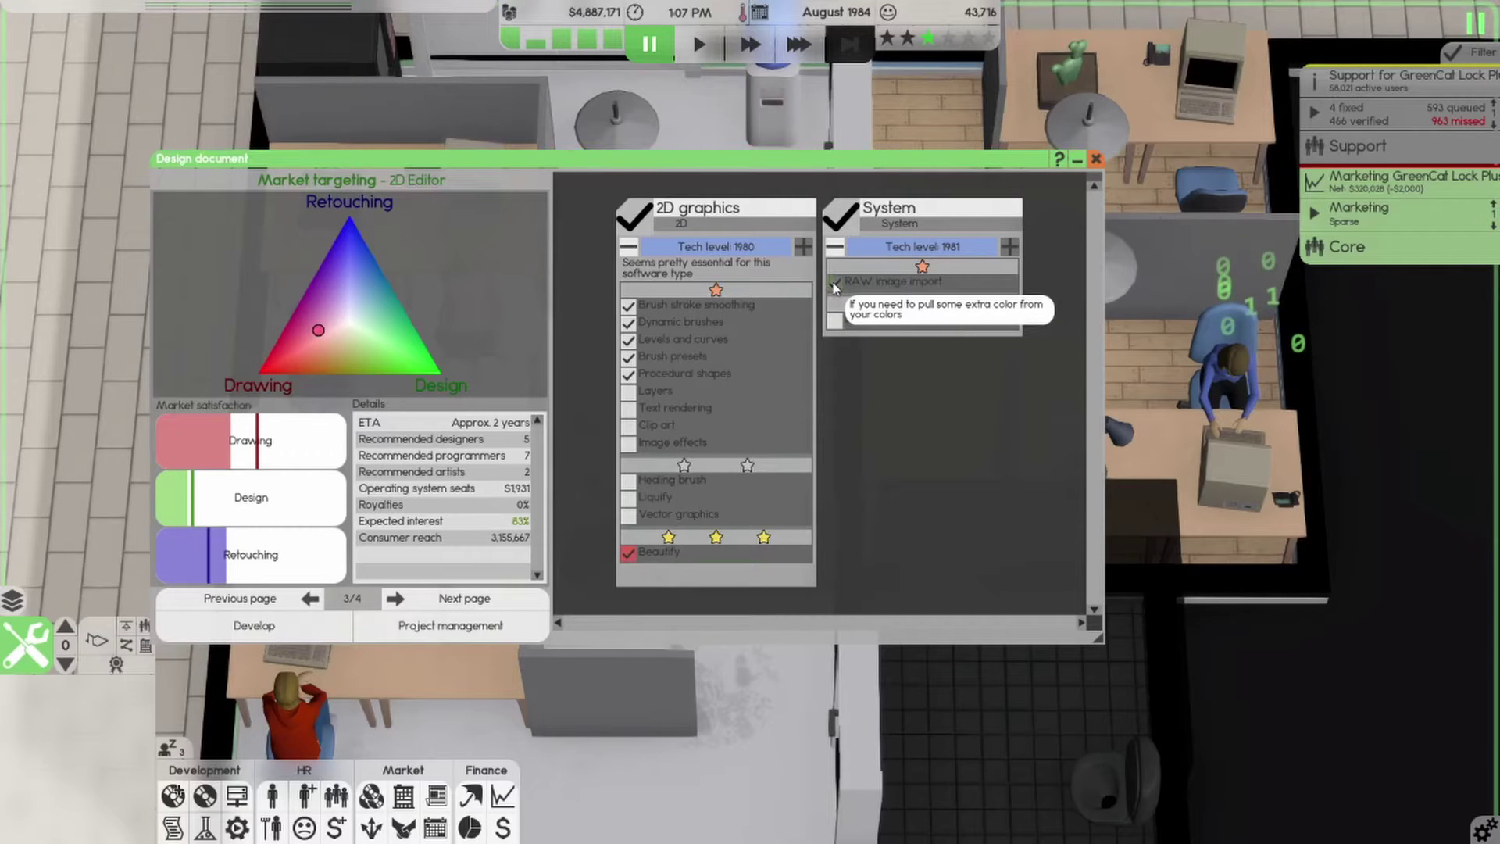
{"action": "left_click", "coordinate": [834, 284]}
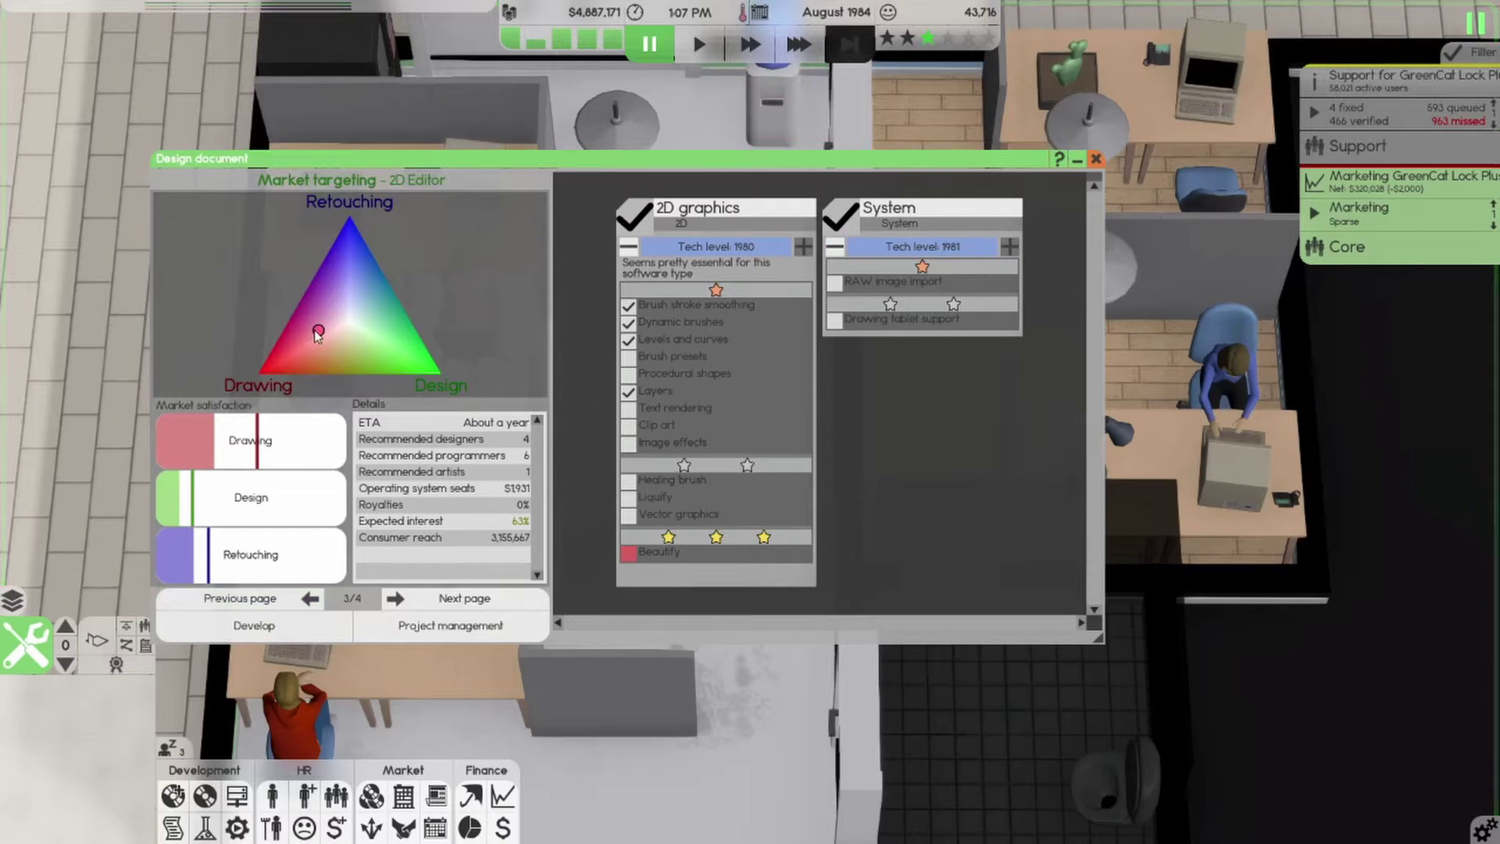
{"action": "mouse_move", "coordinate": [314, 332]}
{"action": "left_mouse_down"}
{"action": "mouse_move", "coordinate": [354, 310]}
{"action": "mouse_move", "coordinate": [338, 356]}
{"action": "mouse_move", "coordinate": [308, 376]}
{"action": "mouse_move", "coordinate": [306, 351]}
{"action": "mouse_move", "coordinate": [334, 341]}
{"action": "left_mouse_up"}
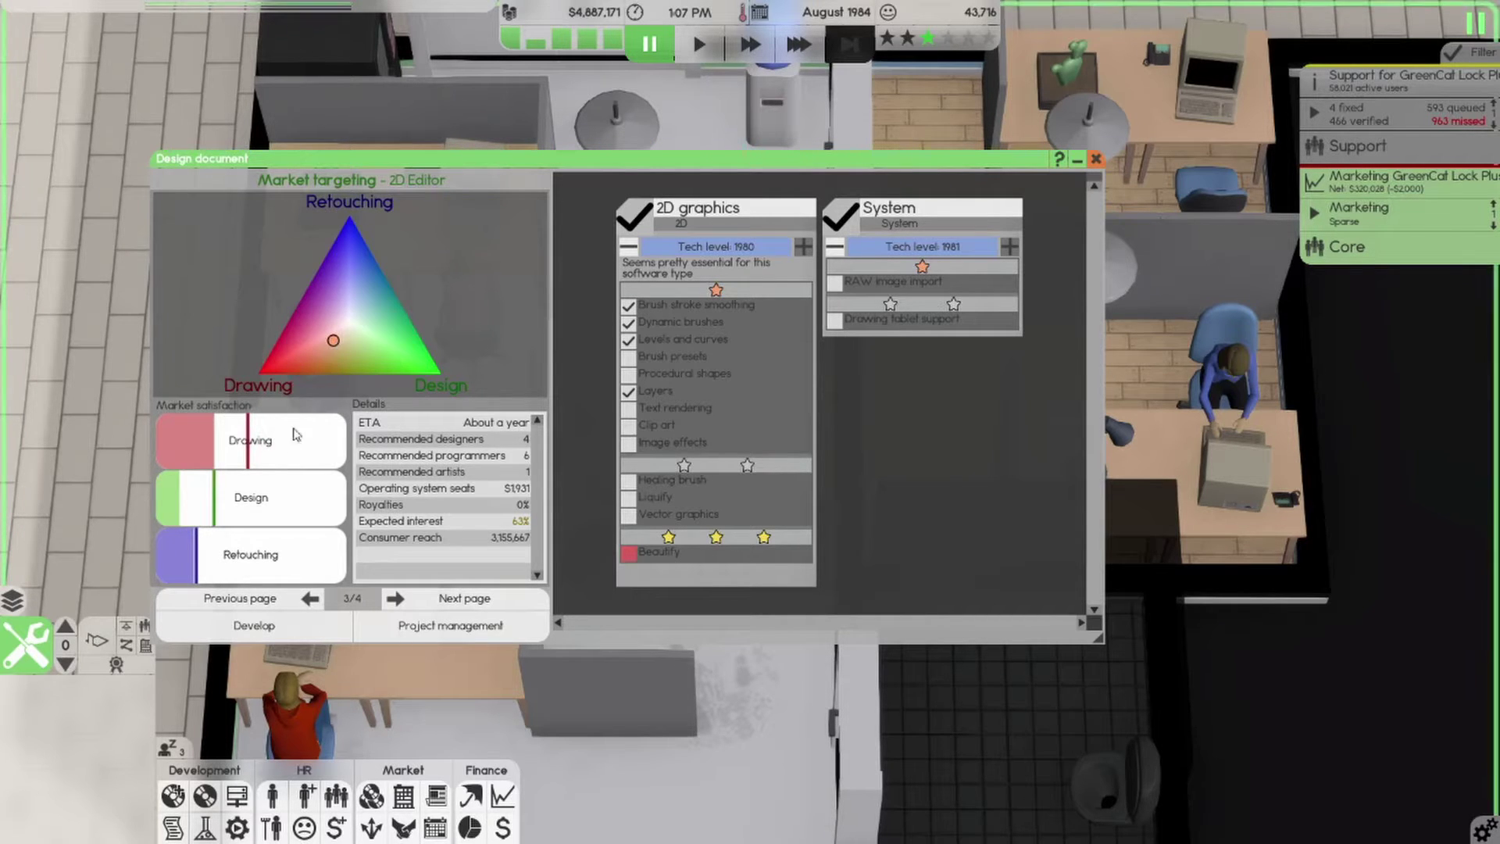
On the simple overview, toggle Layers, add RAW image import and Image effects, then develop
{"action": "left_click", "coordinate": [289, 608]}
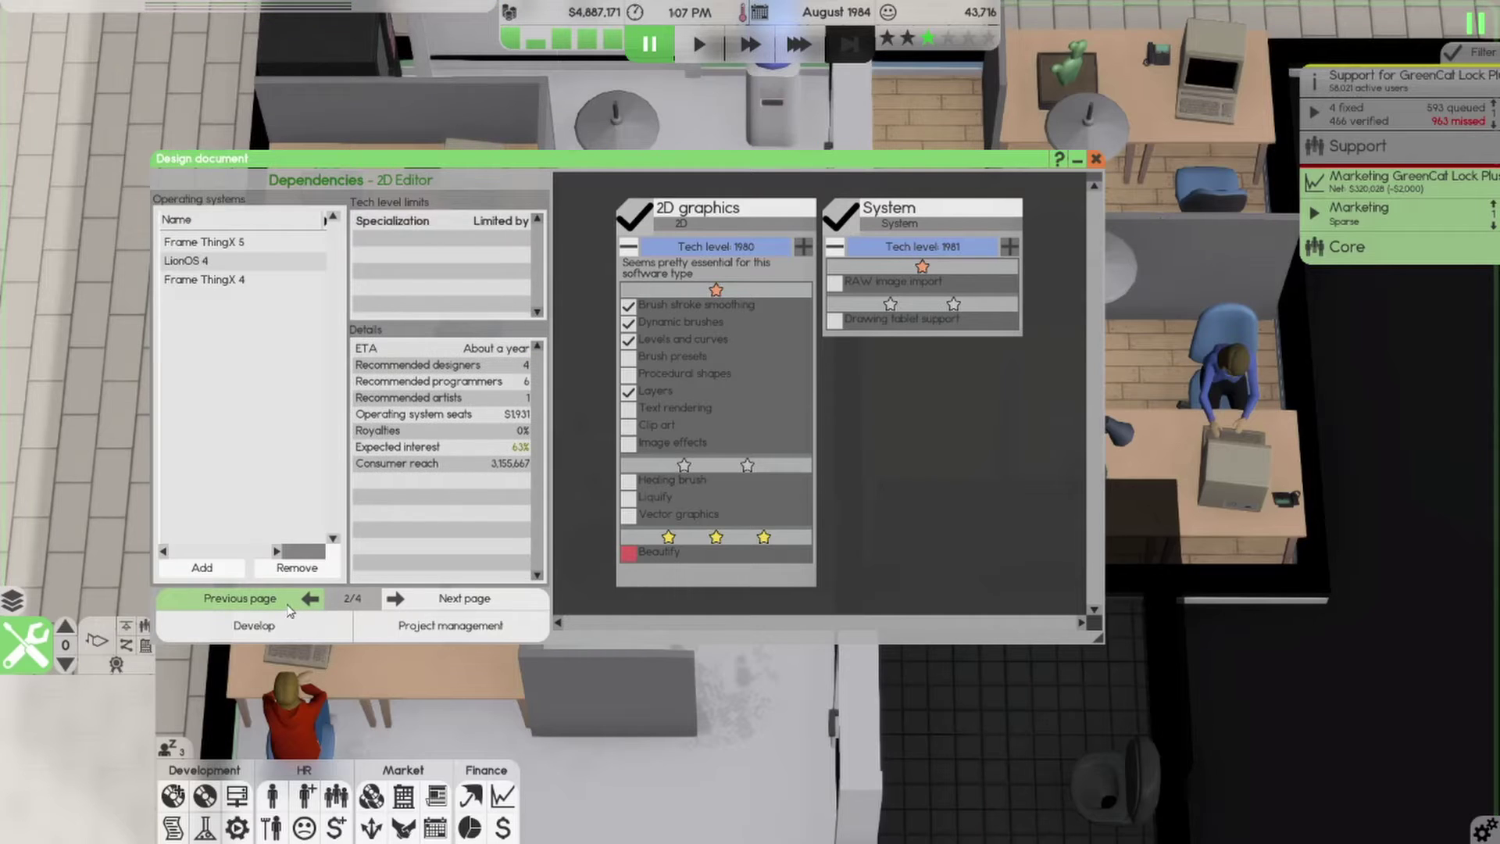
{"action": "left_click", "coordinate": [289, 607]}
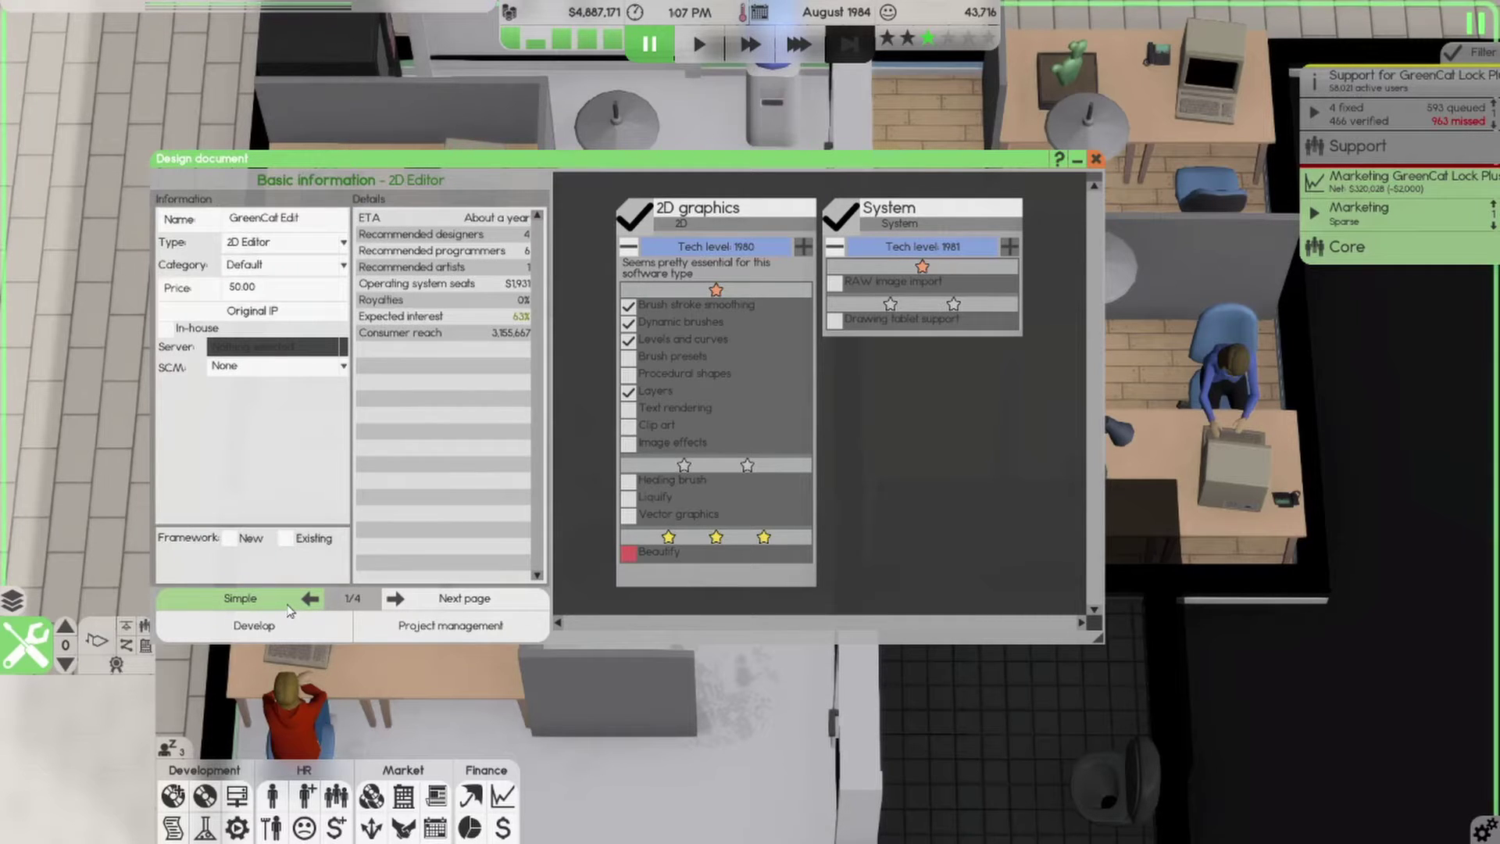
{"action": "left_click", "coordinate": [289, 609]}
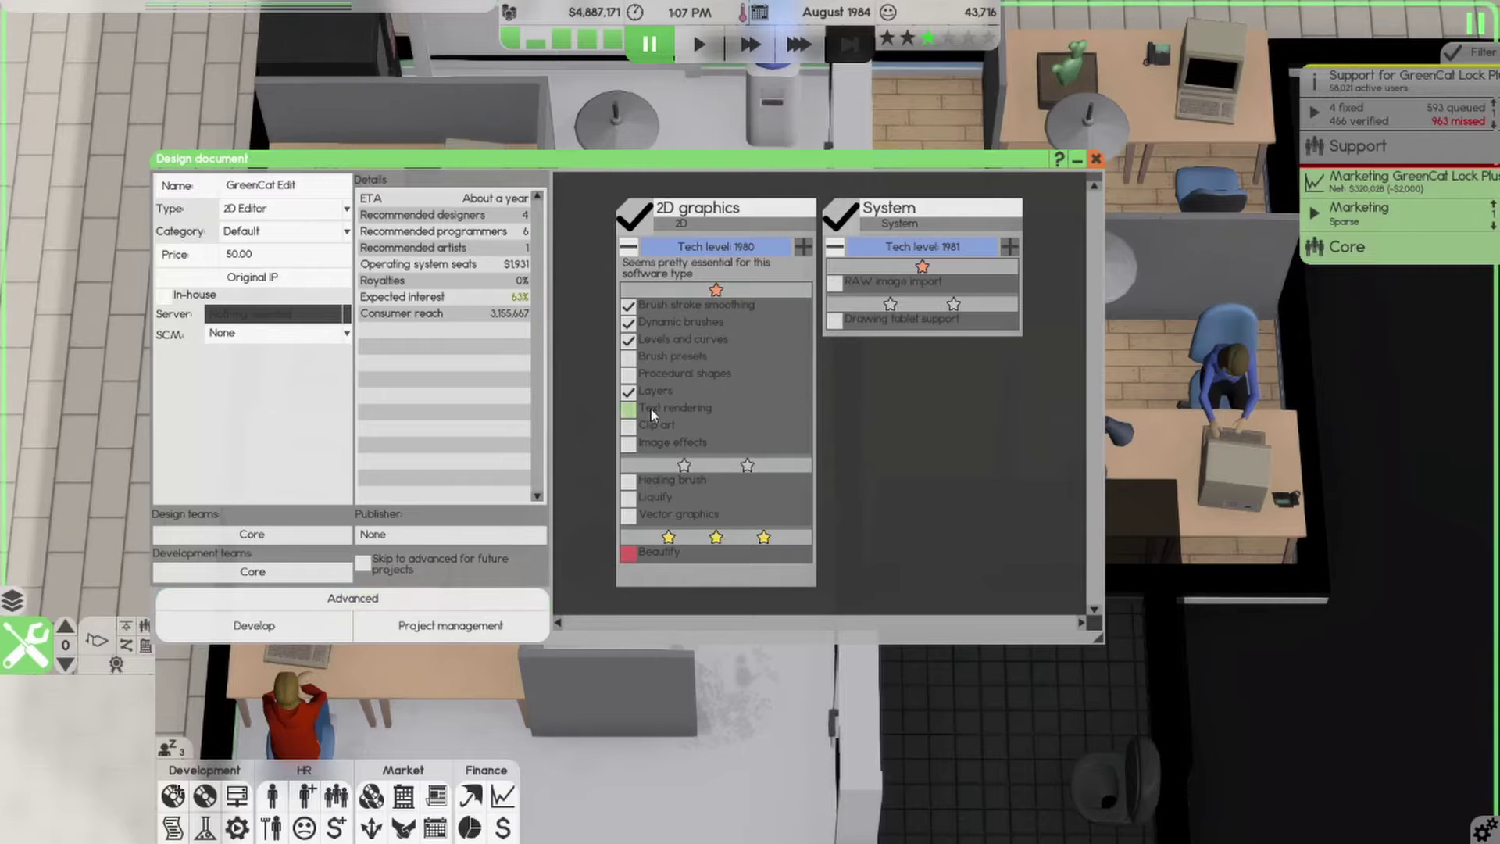
{"action": "left_click", "coordinate": [632, 393]}
{"action": "left_click", "coordinate": [835, 283]}
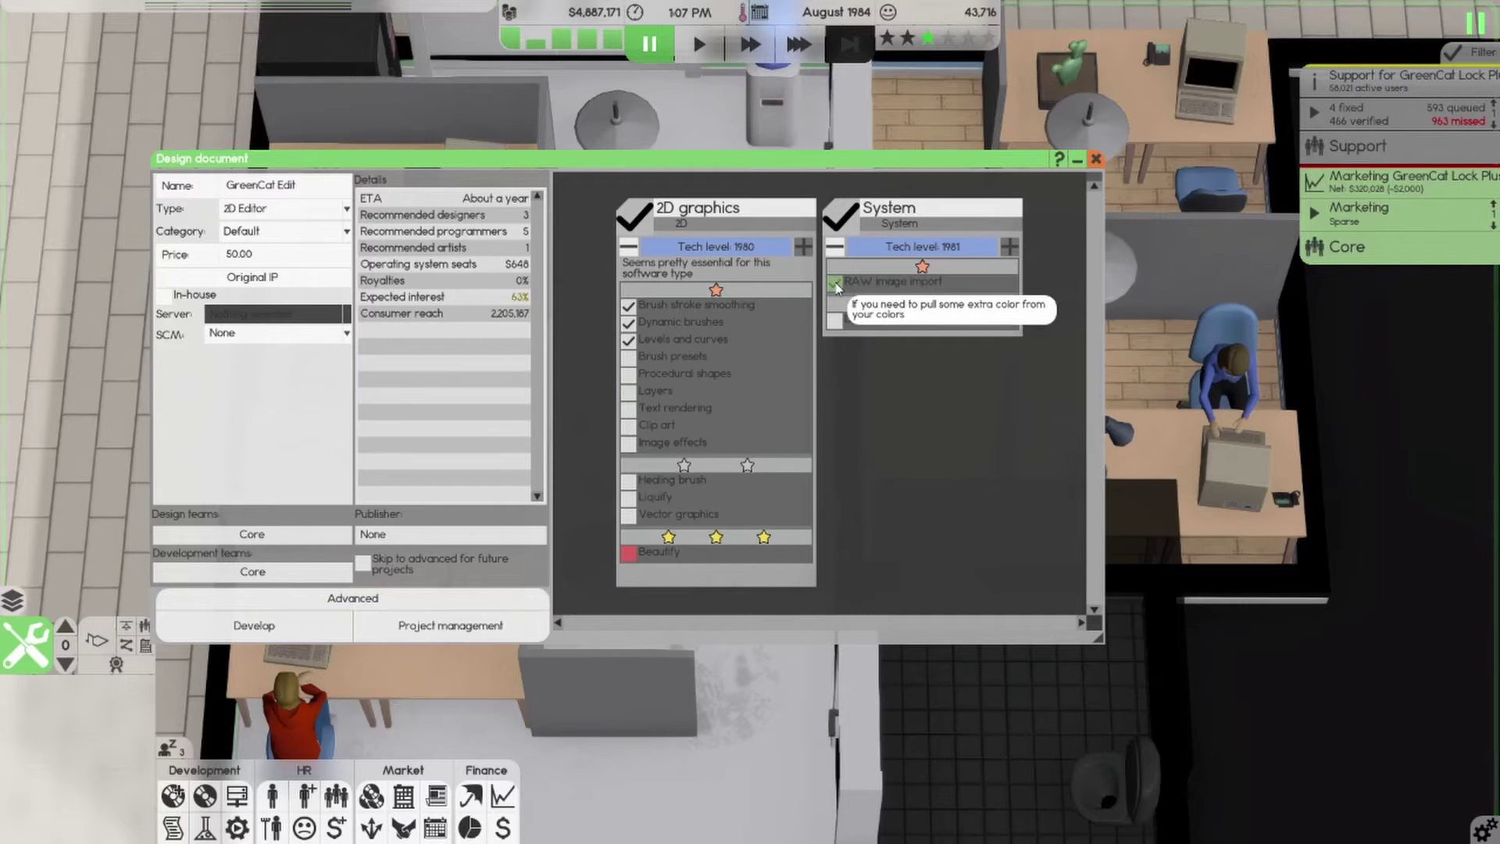
{"action": "left_click", "coordinate": [630, 442]}
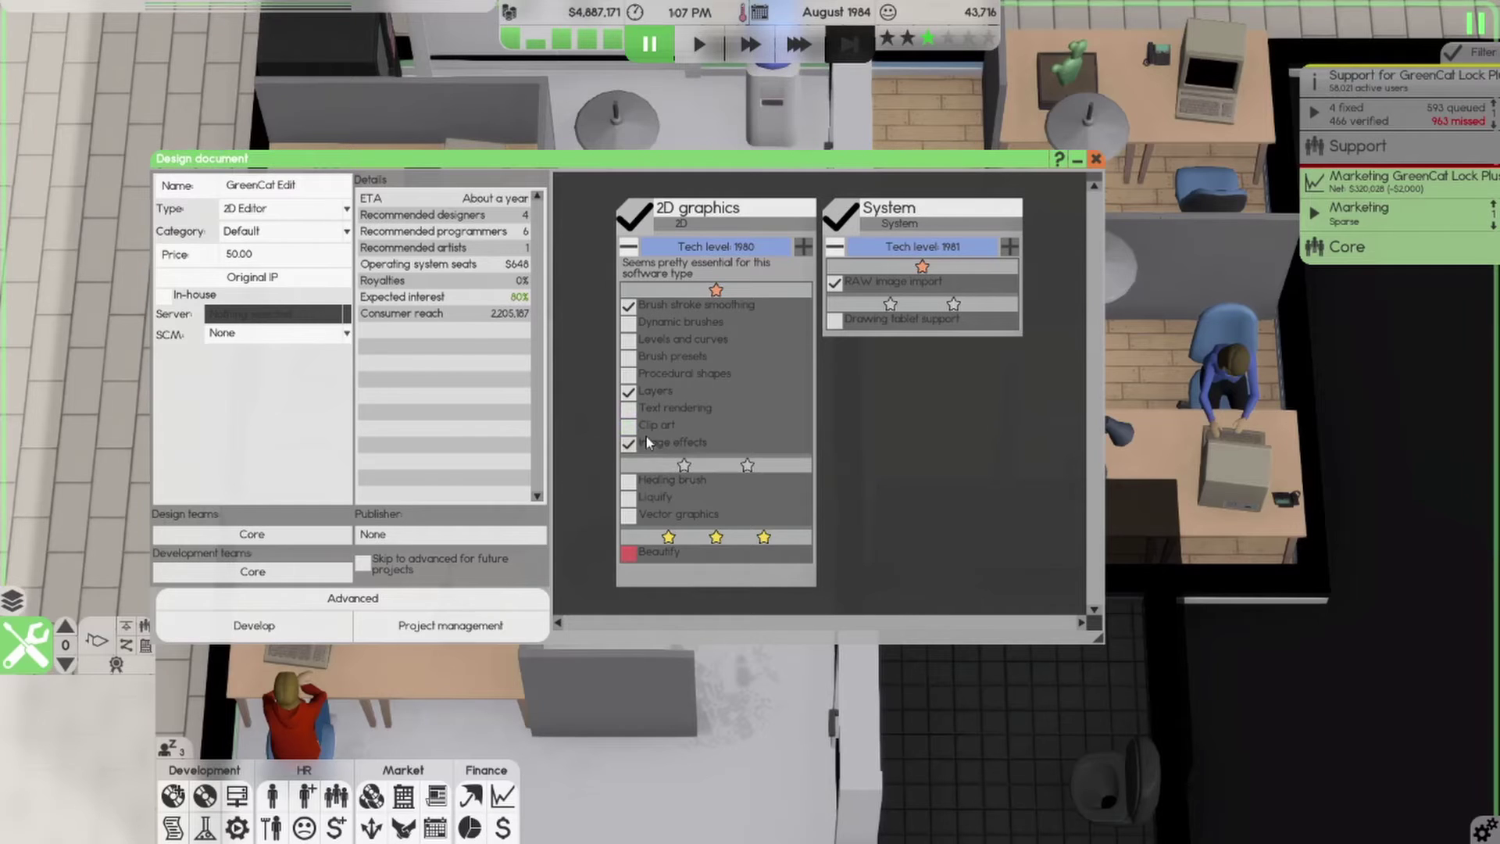
{"action": "left_click", "coordinate": [299, 630]}
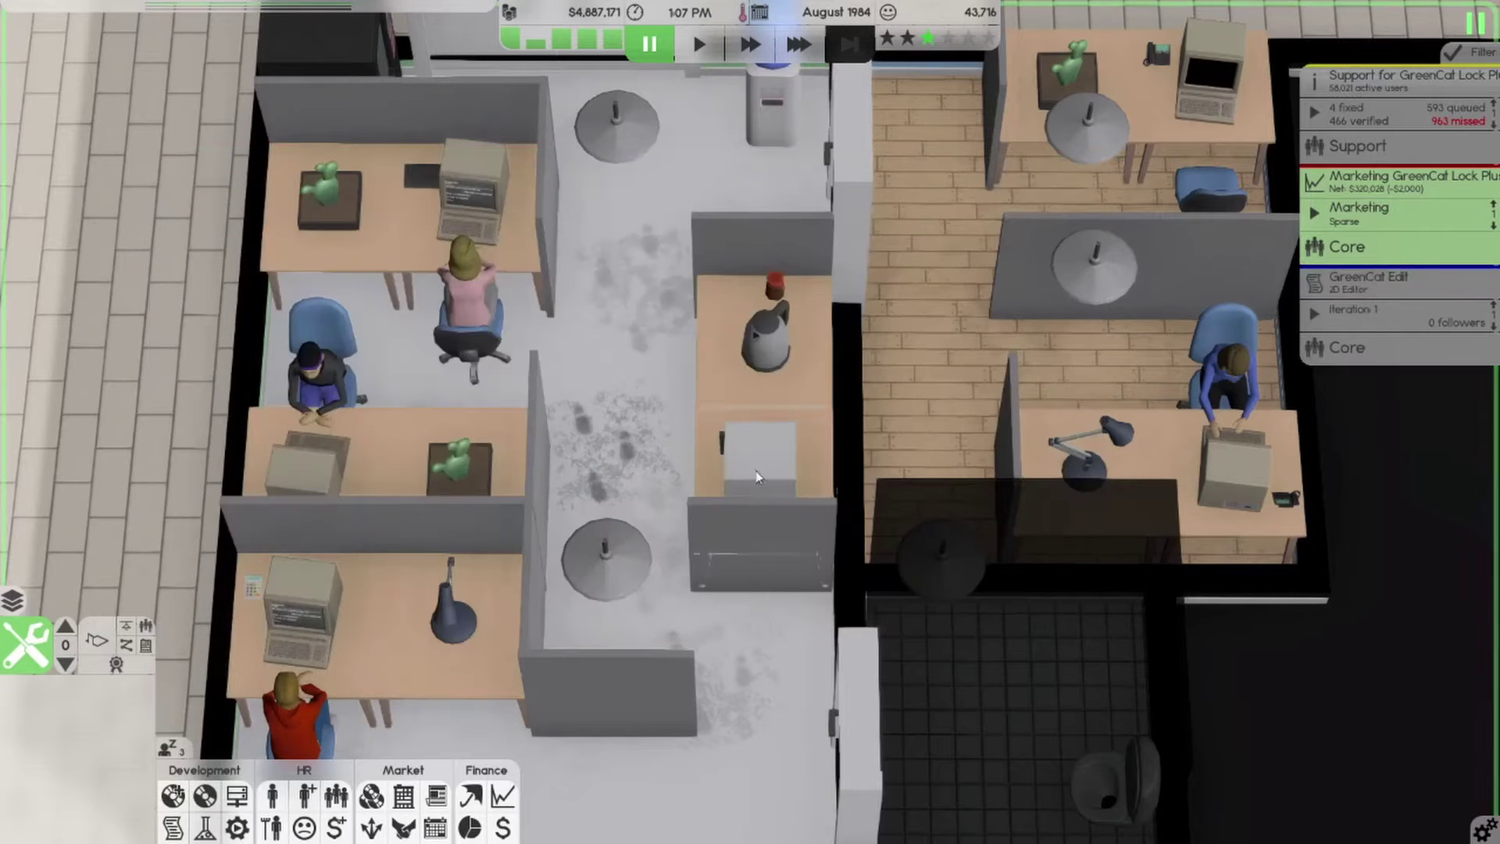
Run the game at 30x speed while panning the office, advancing into October 1984
{"action": "left_click", "coordinate": [799, 43]}
{"action": "key", "text": "a"}
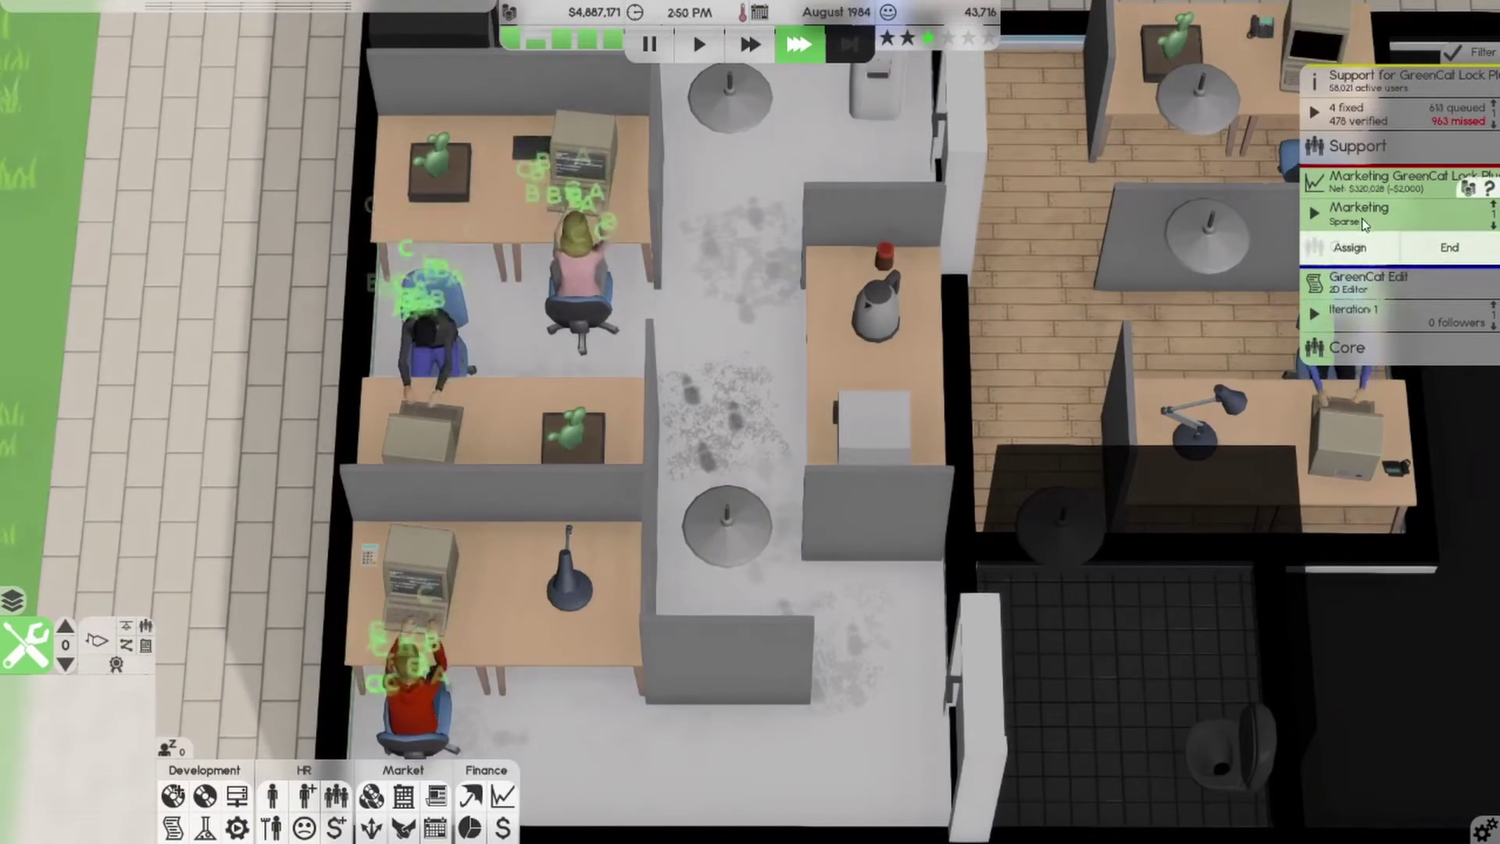
{"action": "scroll", "coordinate": [1175, 282], "scroll_direction": "down", "scroll_amount": 5}
{"action": "key", "text": "e"}
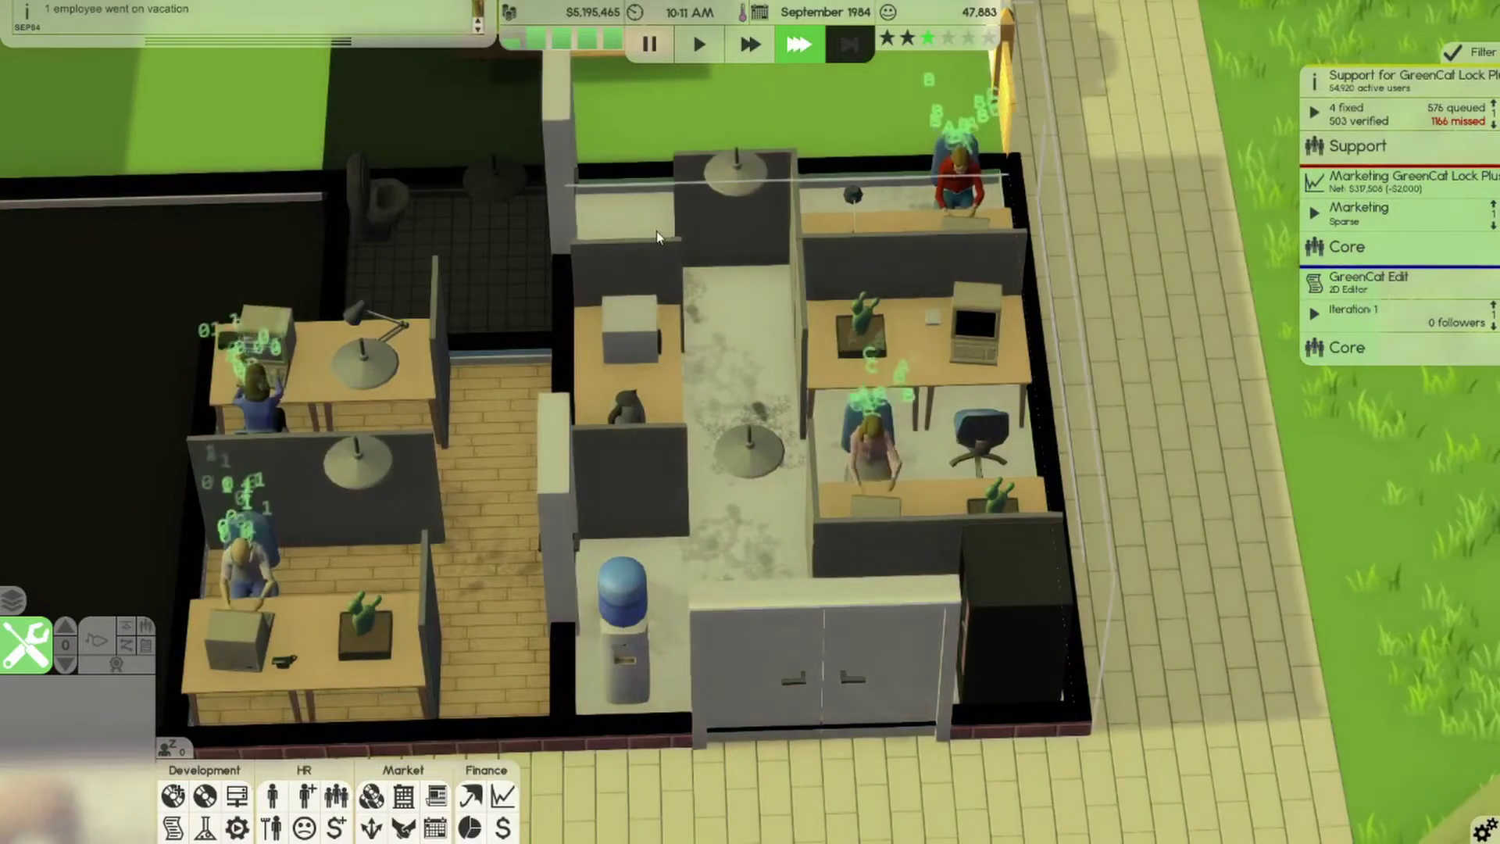
{"action": "scroll", "coordinate": [683, 307], "scroll_direction": "up", "scroll_amount": 1}
{"action": "scroll", "coordinate": [682, 308], "scroll_direction": "up", "scroll_amount": 1}
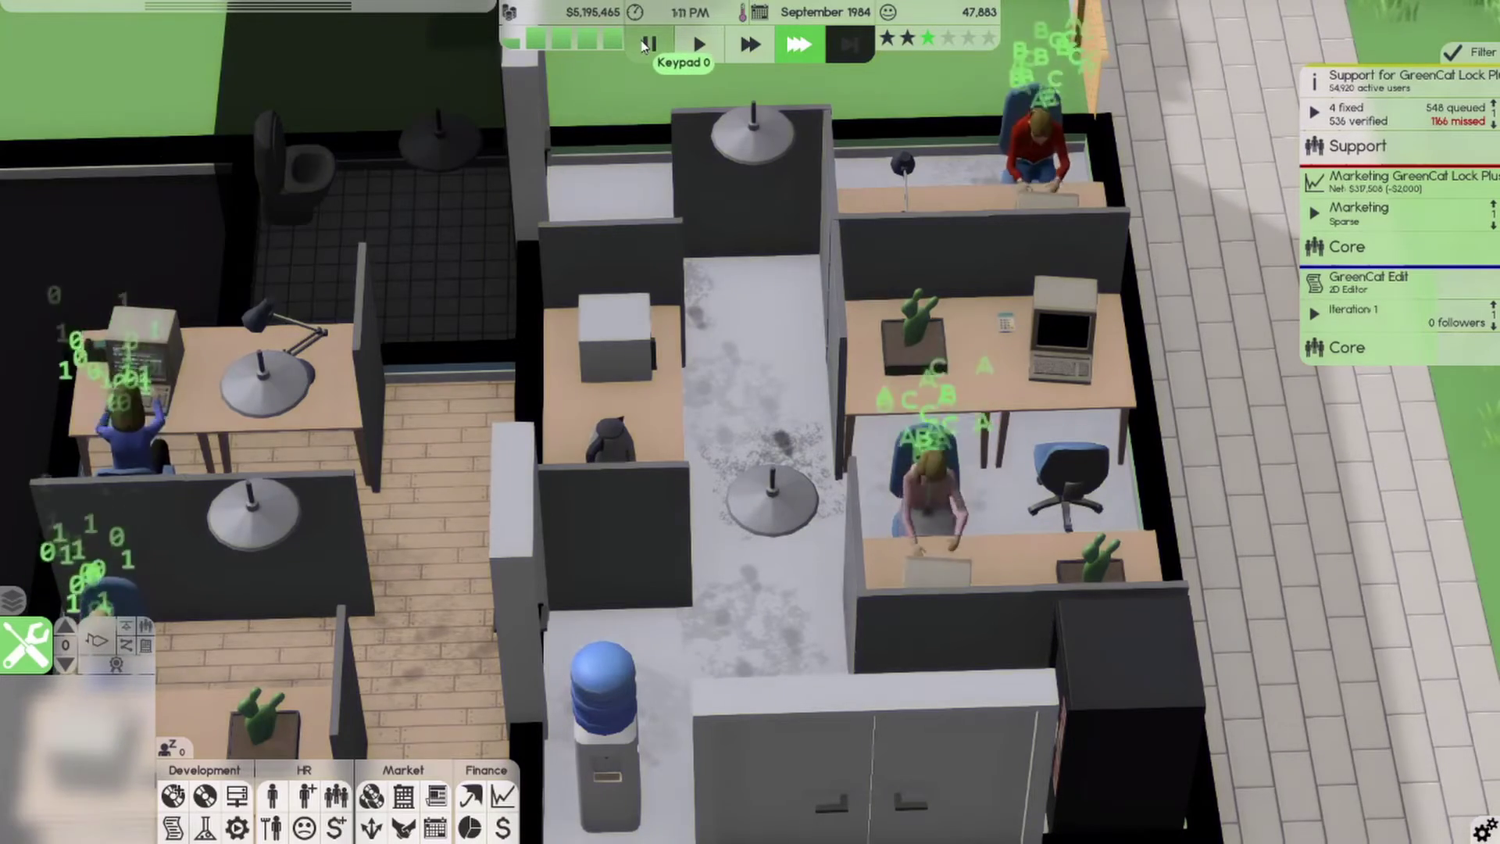
{"action": "key", "text": "a"}
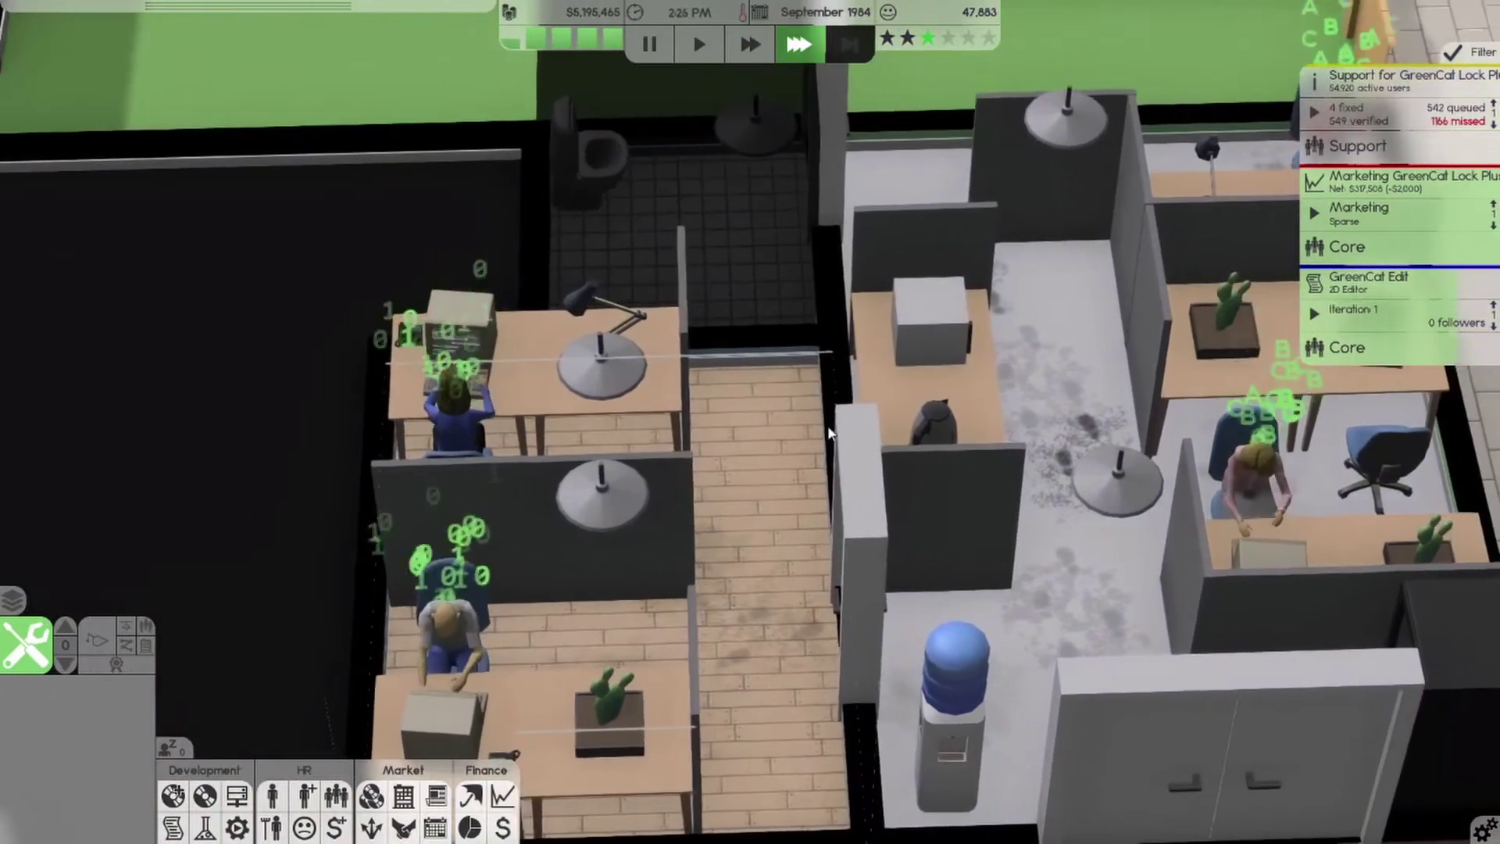
{"action": "mouse_move", "coordinate": [830, 434]}
{"action": "left_mouse_down"}
{"action": "mouse_move", "coordinate": [797, 412]}
{"action": "mouse_move", "coordinate": [818, 408]}
{"action": "left_mouse_up"}
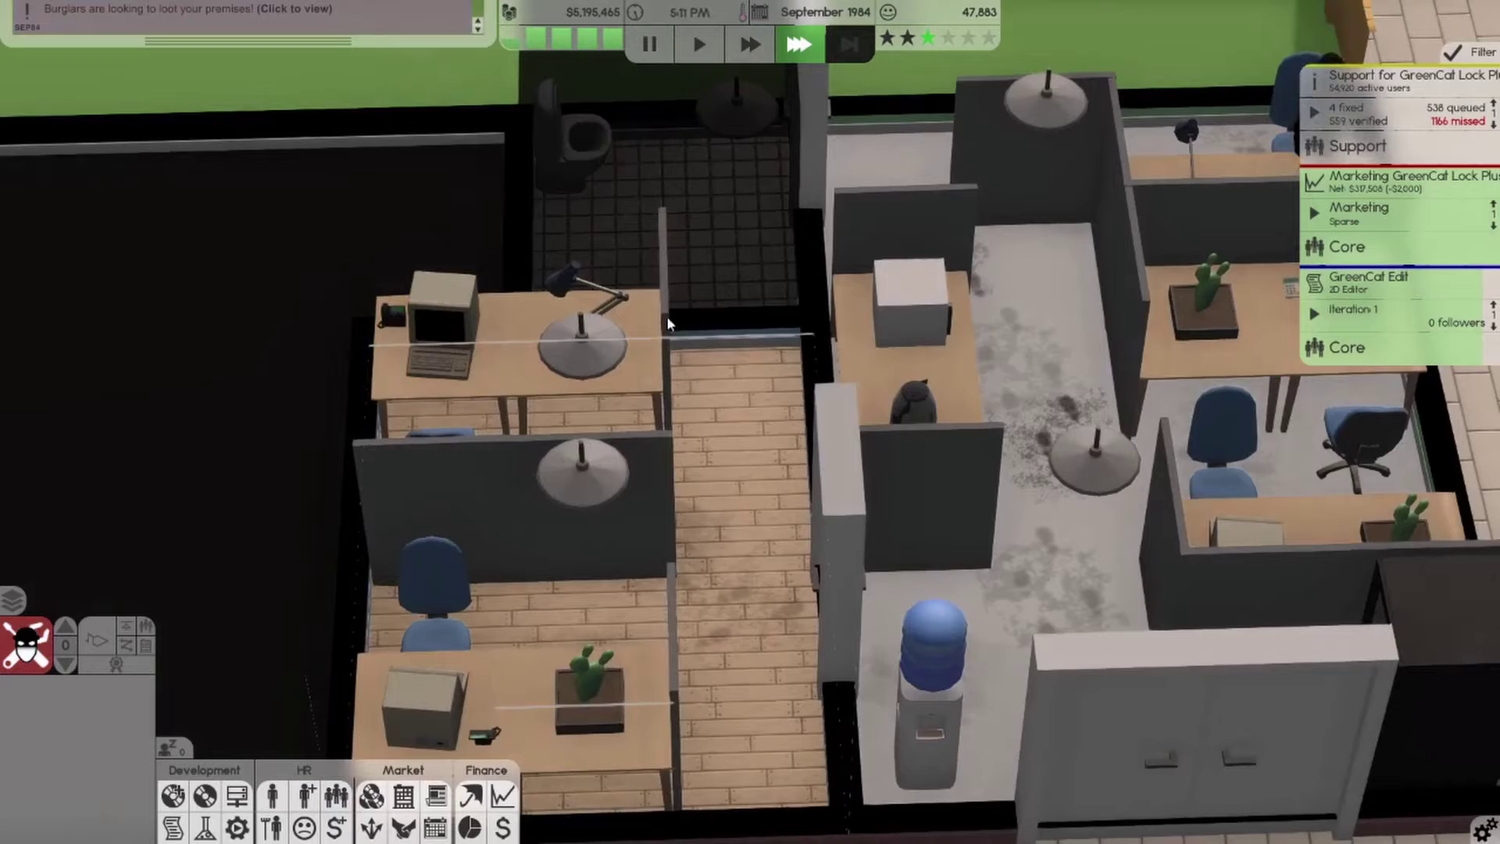
{"action": "left_click", "coordinate": [25, 643]}
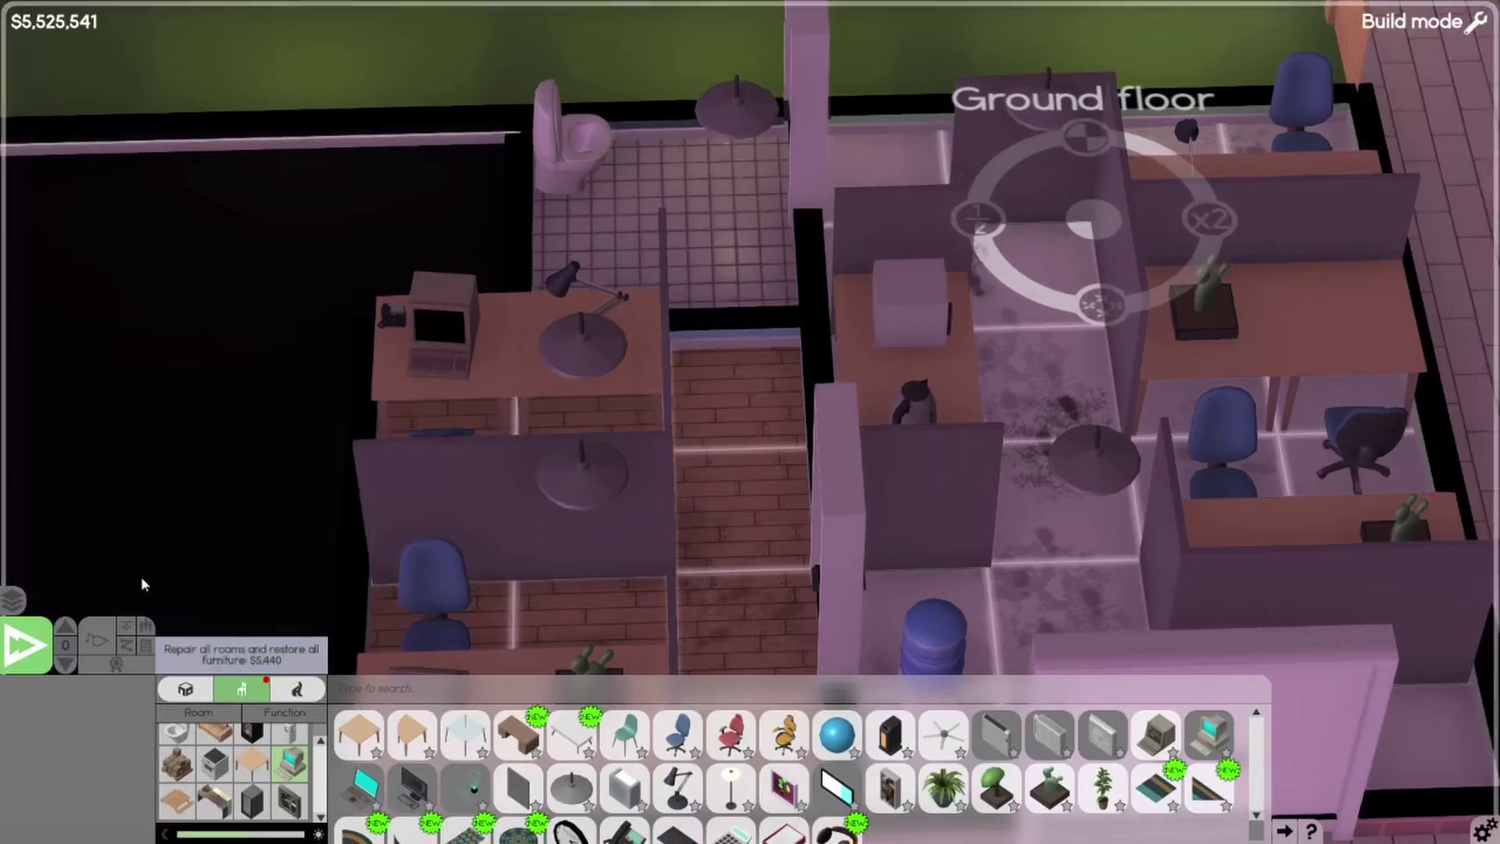
Leave Build mode, pause, and circle the view toward the road
{"action": "left_click", "coordinate": [234, 659]}
{"action": "key", "text": "Escape"}
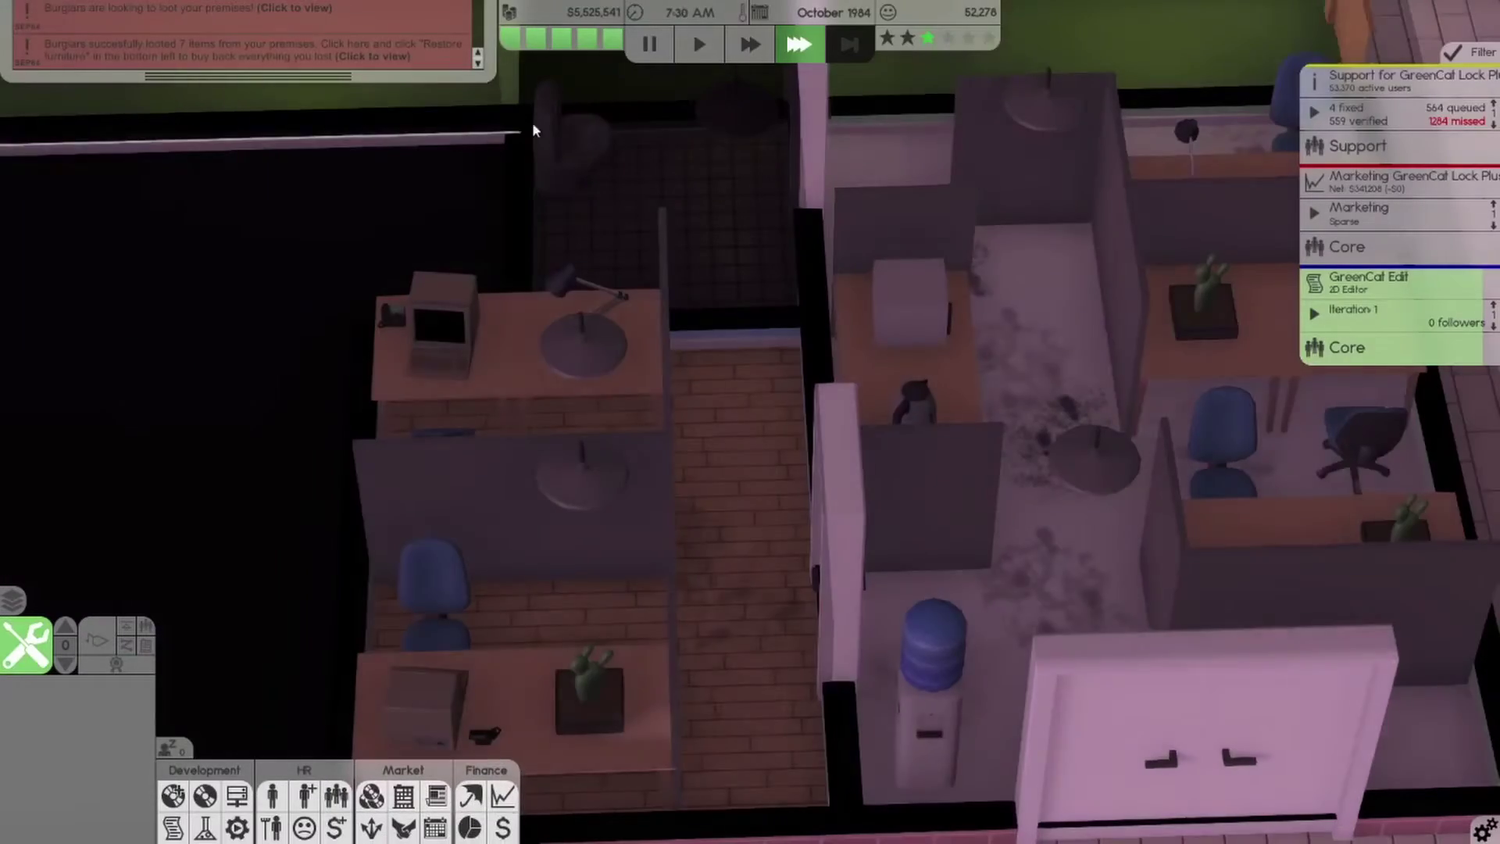
{"action": "left_click", "coordinate": [643, 44]}
{"action": "scroll", "coordinate": [989, 501], "scroll_direction": "down", "scroll_amount": 5}
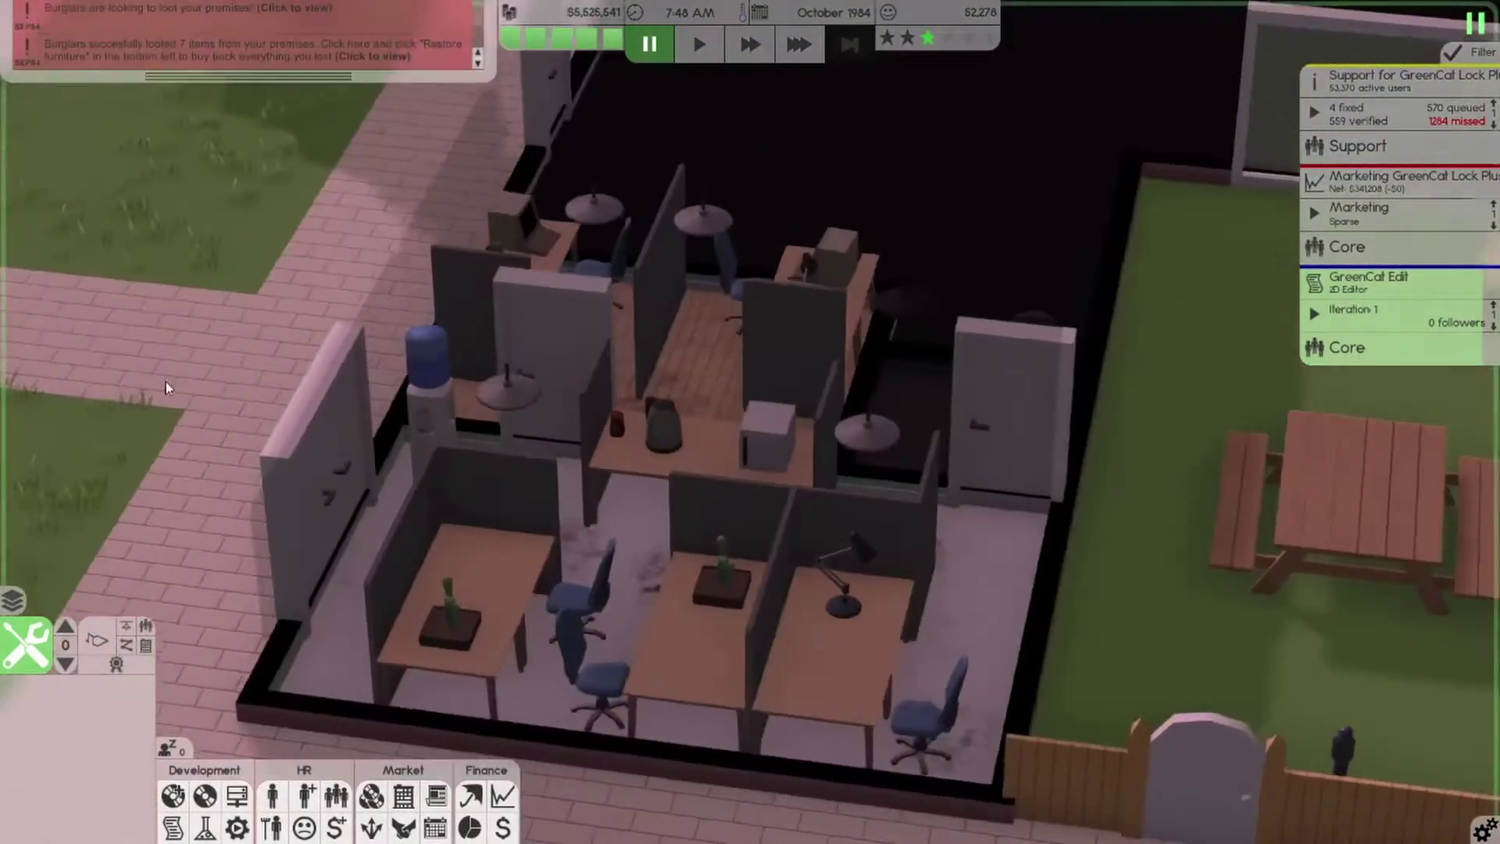
{"action": "key", "text": "e"}
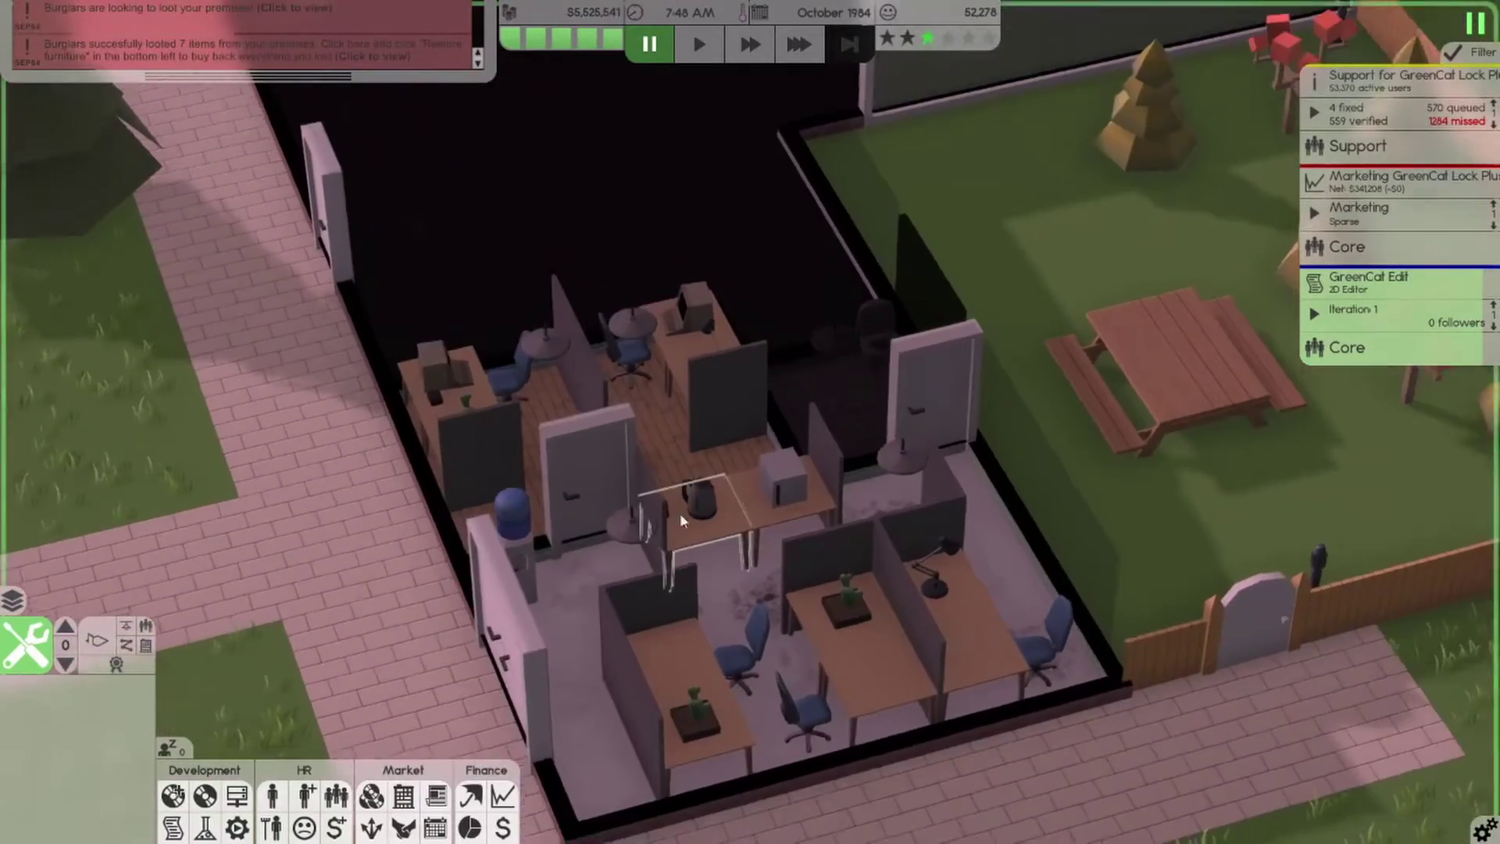
{"action": "key", "text": "e"}
{"action": "scroll", "coordinate": [821, 399], "scroll_direction": "up", "scroll_amount": 3}
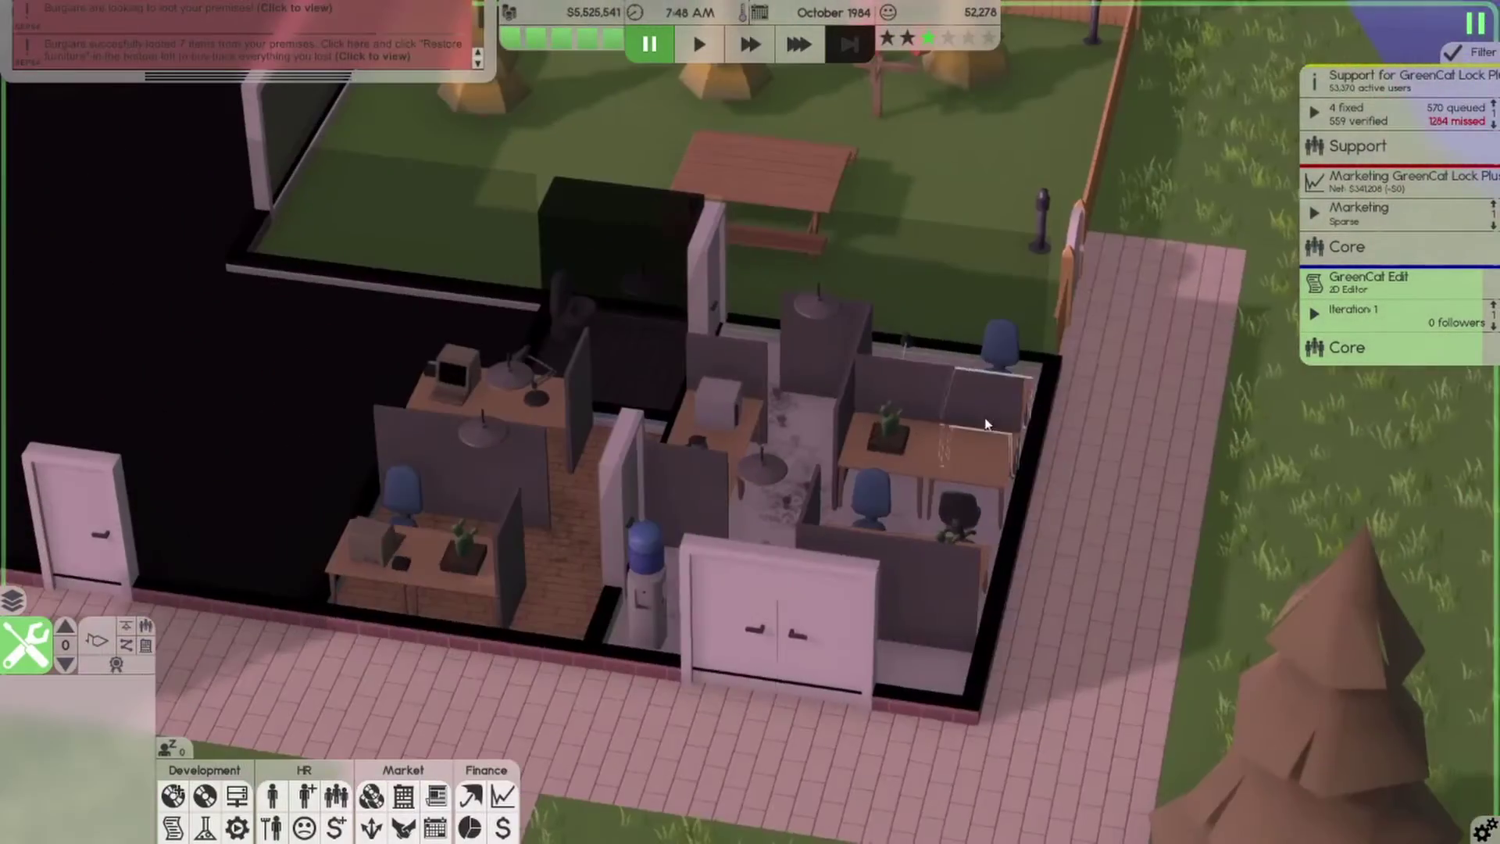
{"action": "key", "text": "e"}
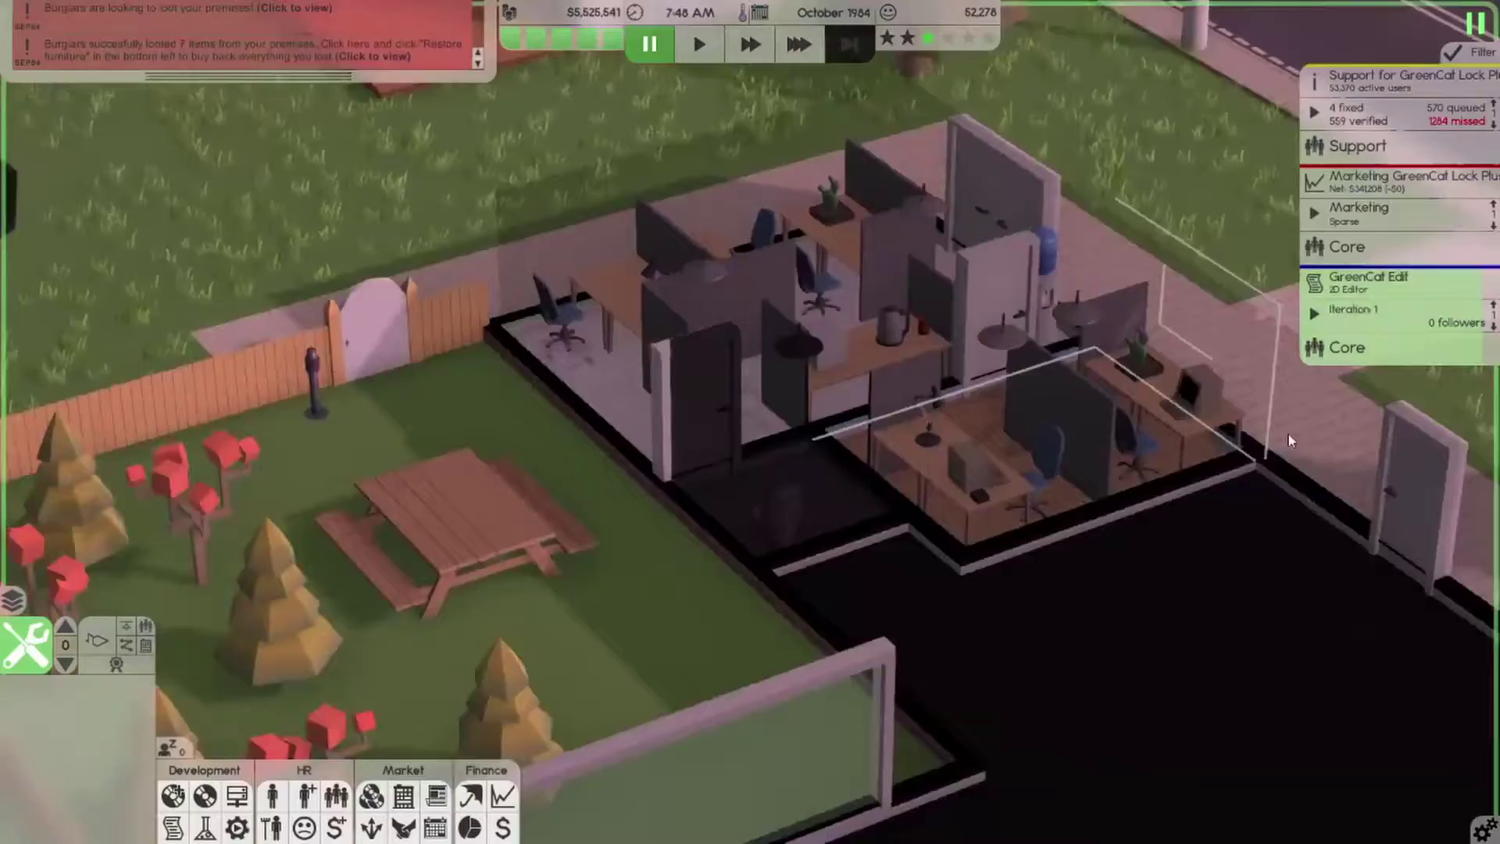
{"action": "key", "text": "e"}
{"action": "key", "text": "w"}
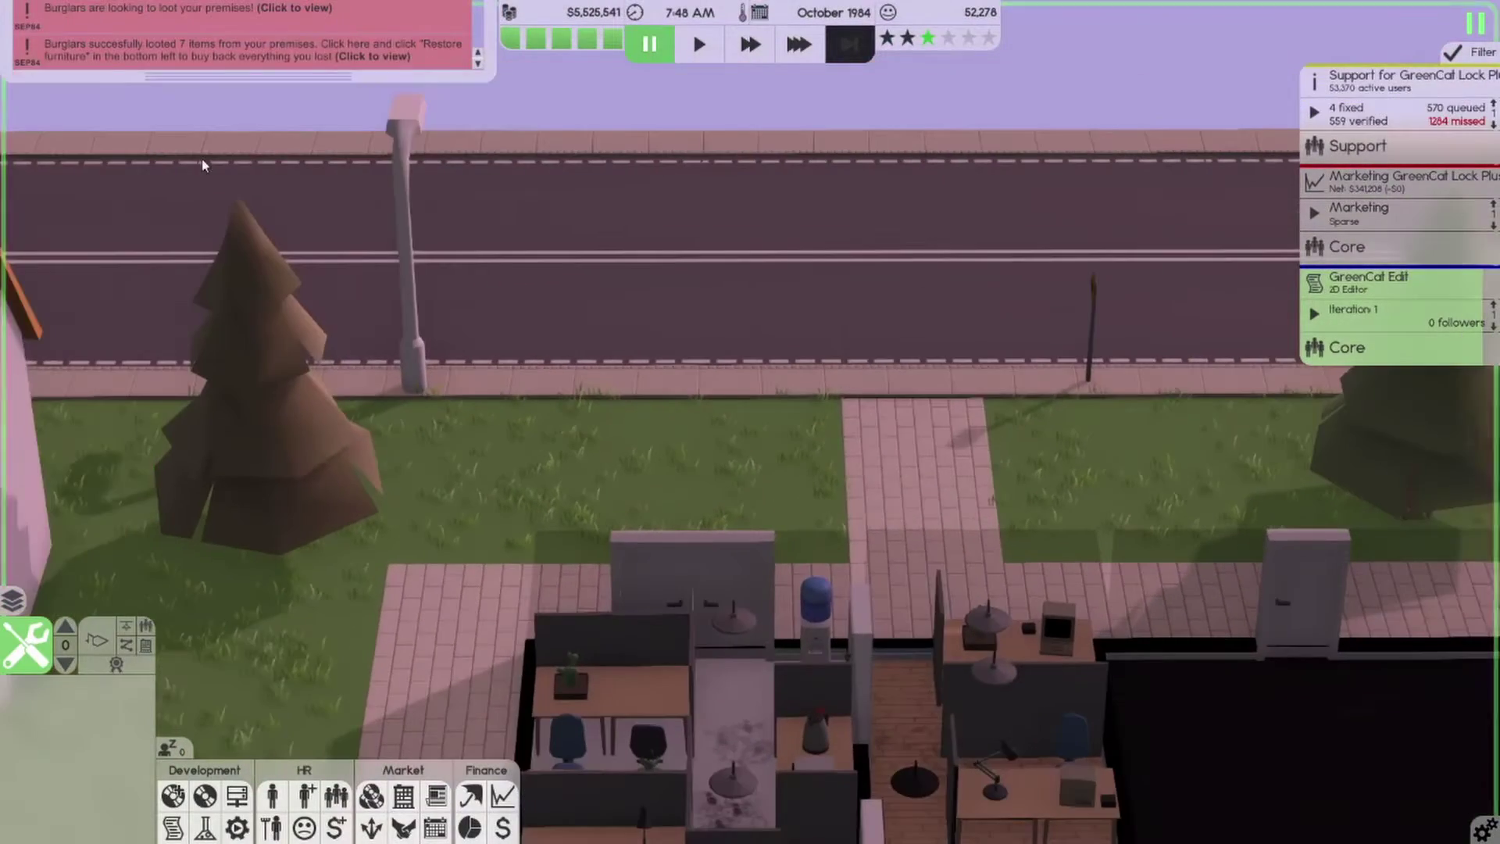
Select the looted office room and restore its stolen furniture
{"action": "left_click", "coordinate": [204, 50]}
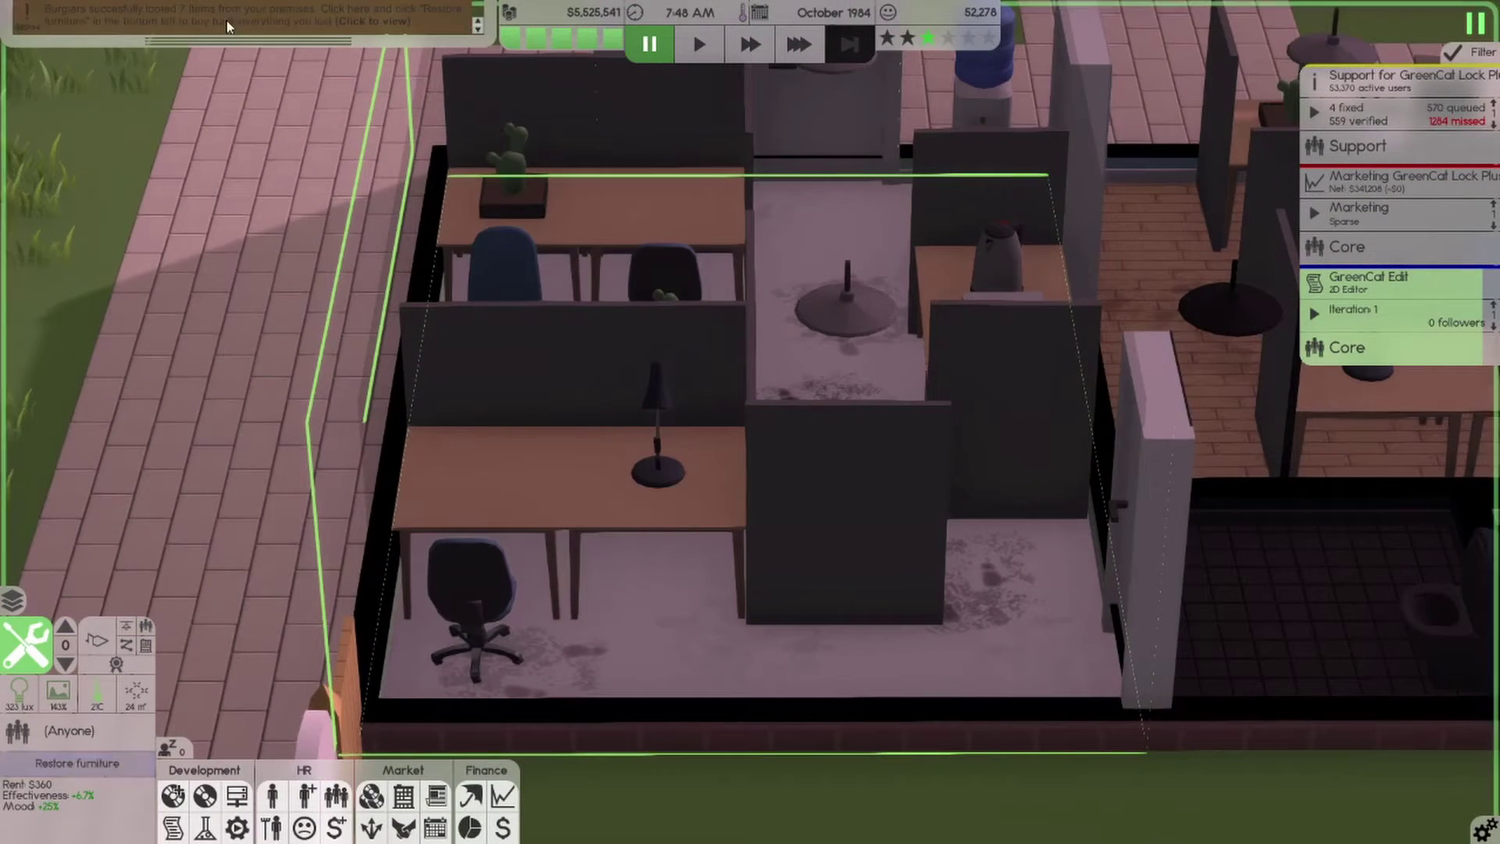
{"action": "left_click", "coordinate": [109, 765]}
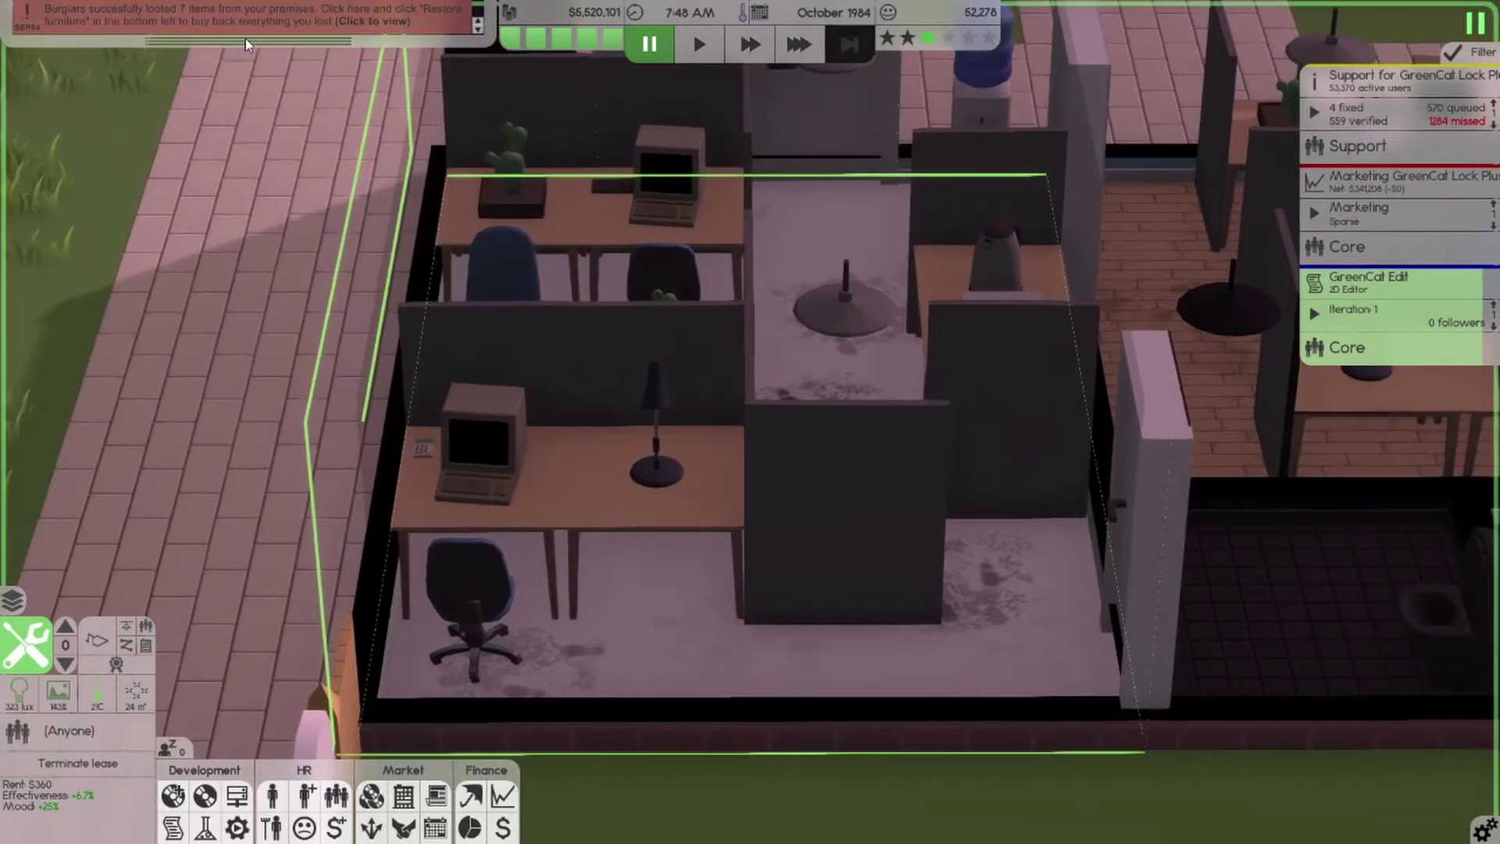
{"action": "left_click", "coordinate": [263, 234]}
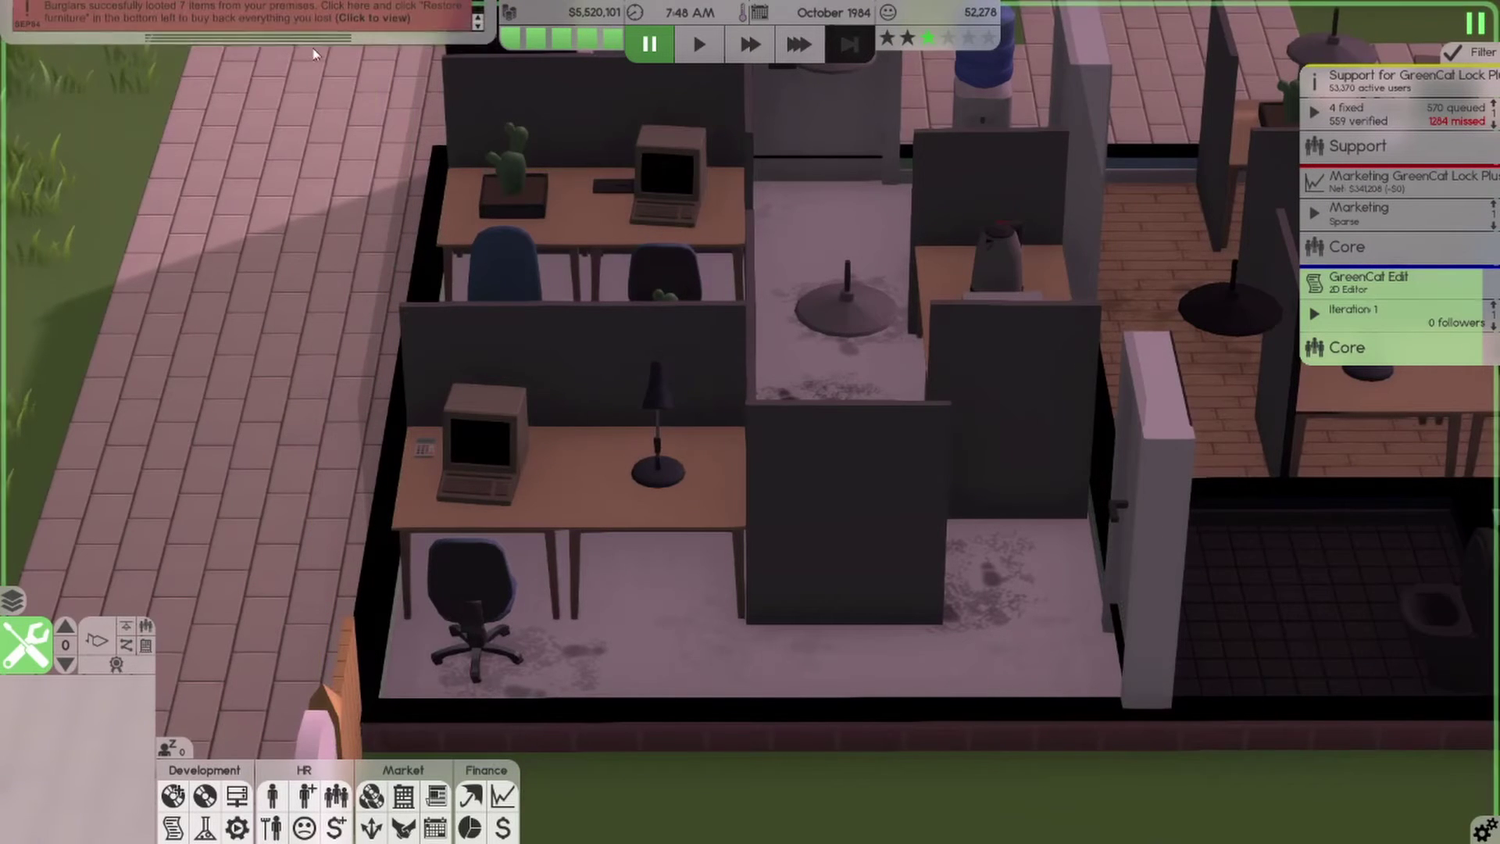
{"action": "left_click", "coordinate": [269, 16]}
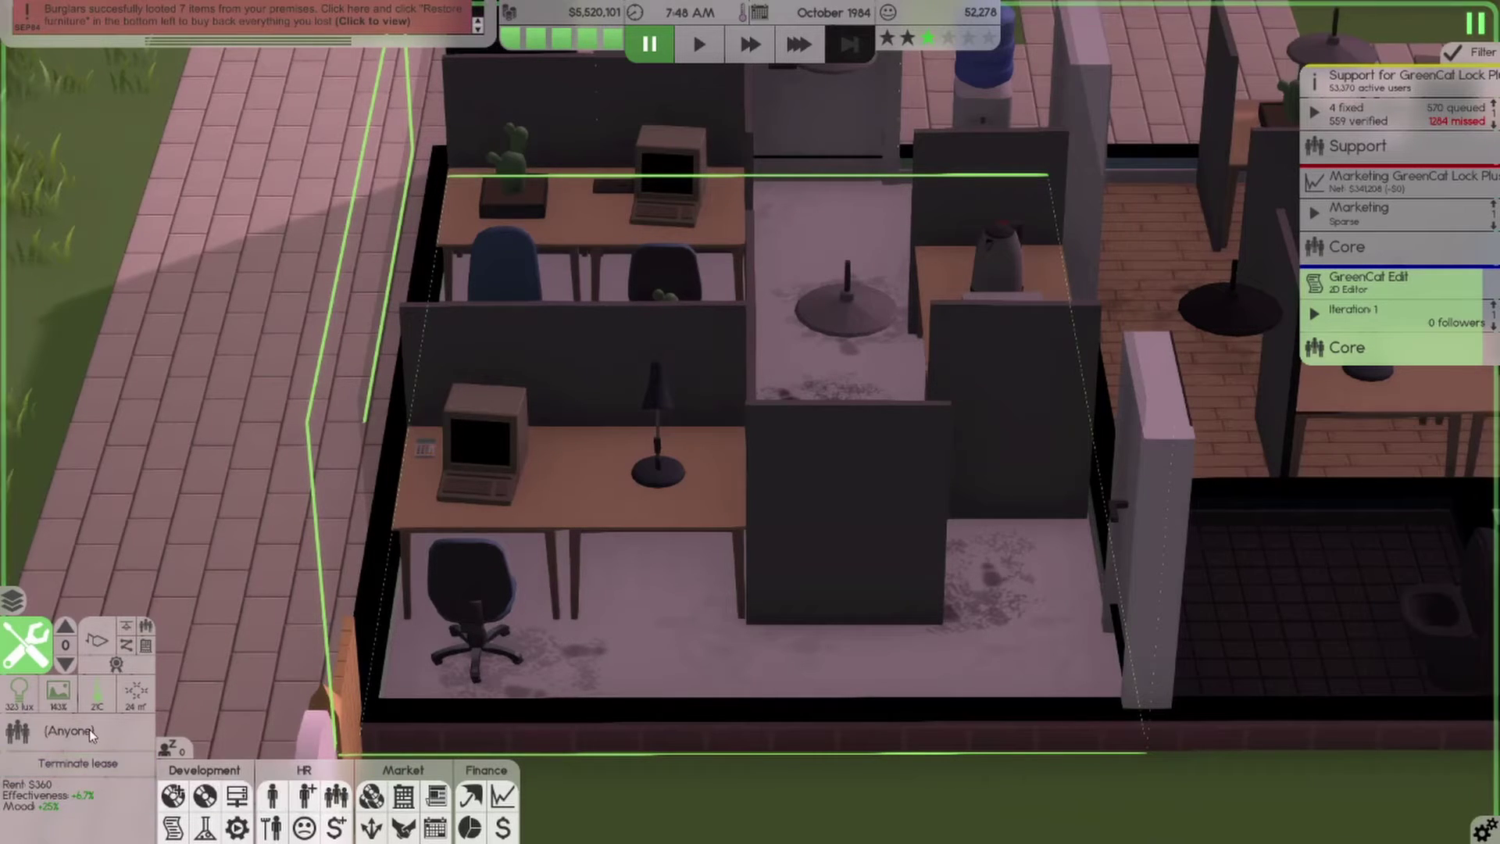
Deposit $1,700,000 into bonds under insurance and investments, then close the window
{"action": "left_click", "coordinate": [473, 796]}
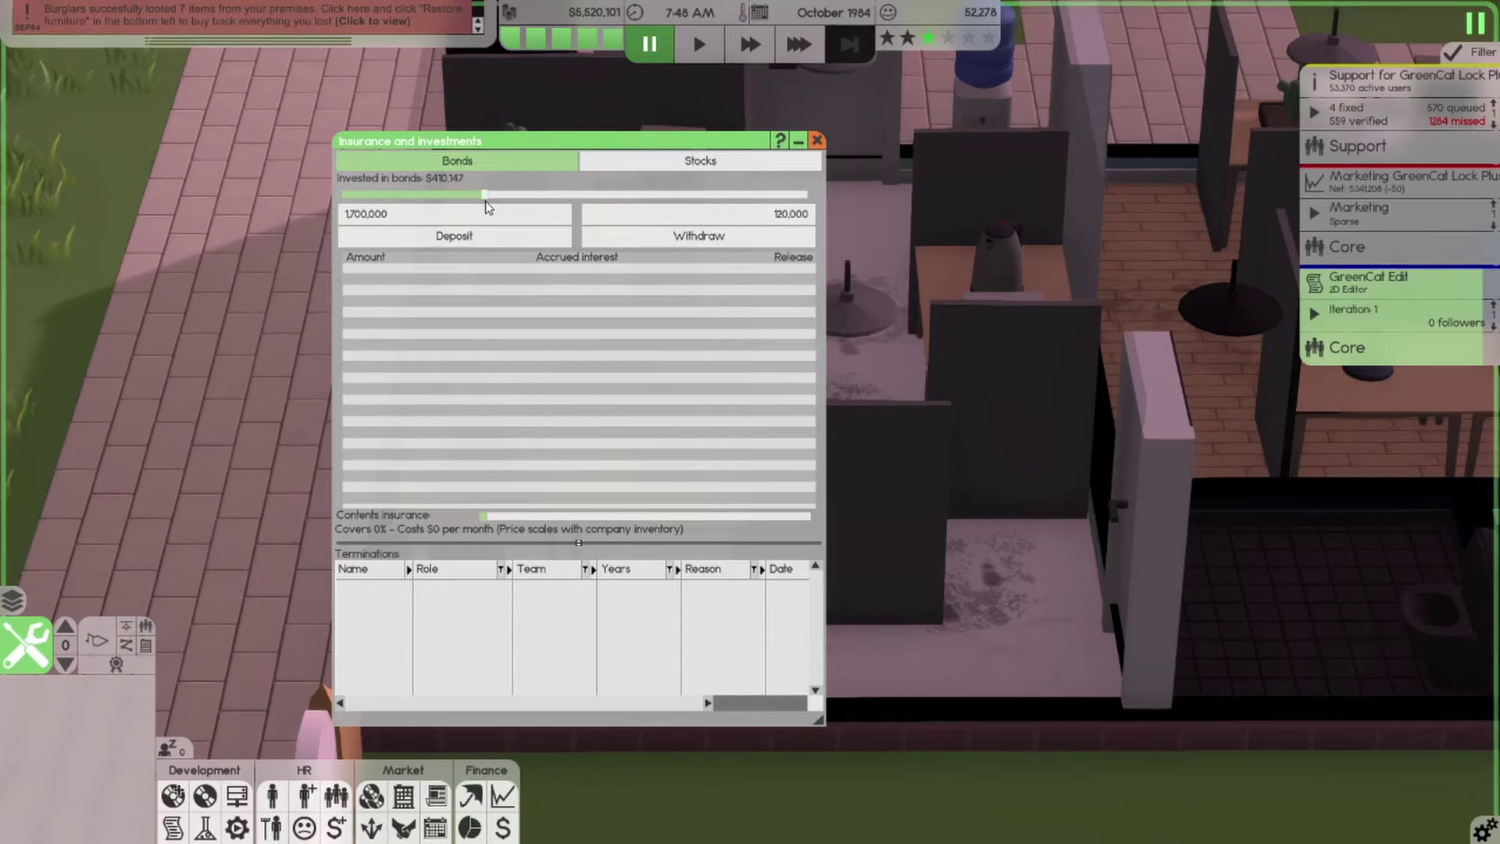
{"action": "left_click", "coordinate": [499, 238]}
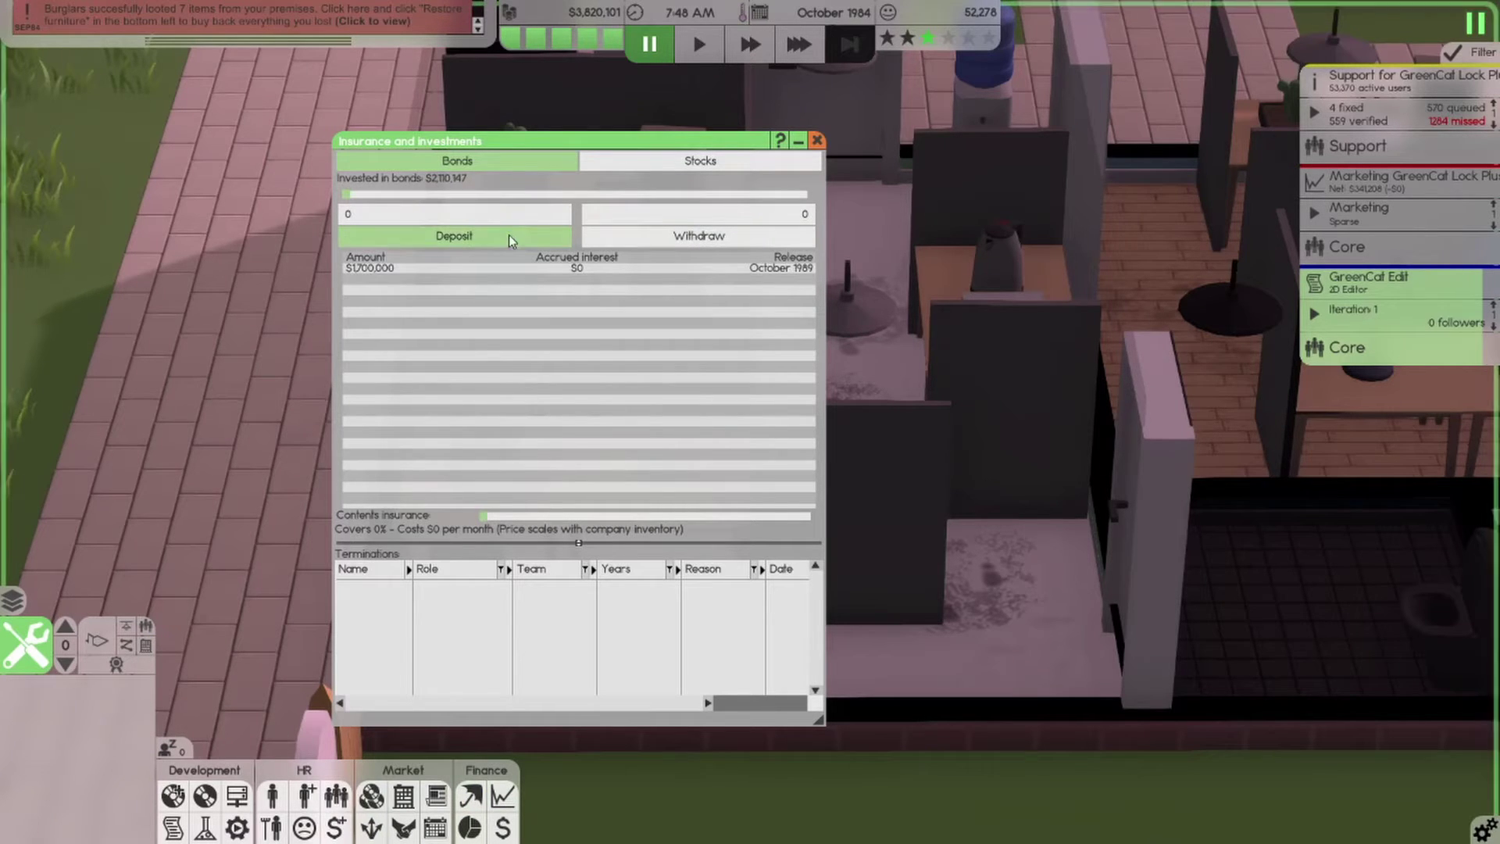
{"action": "left_click", "coordinate": [818, 140]}
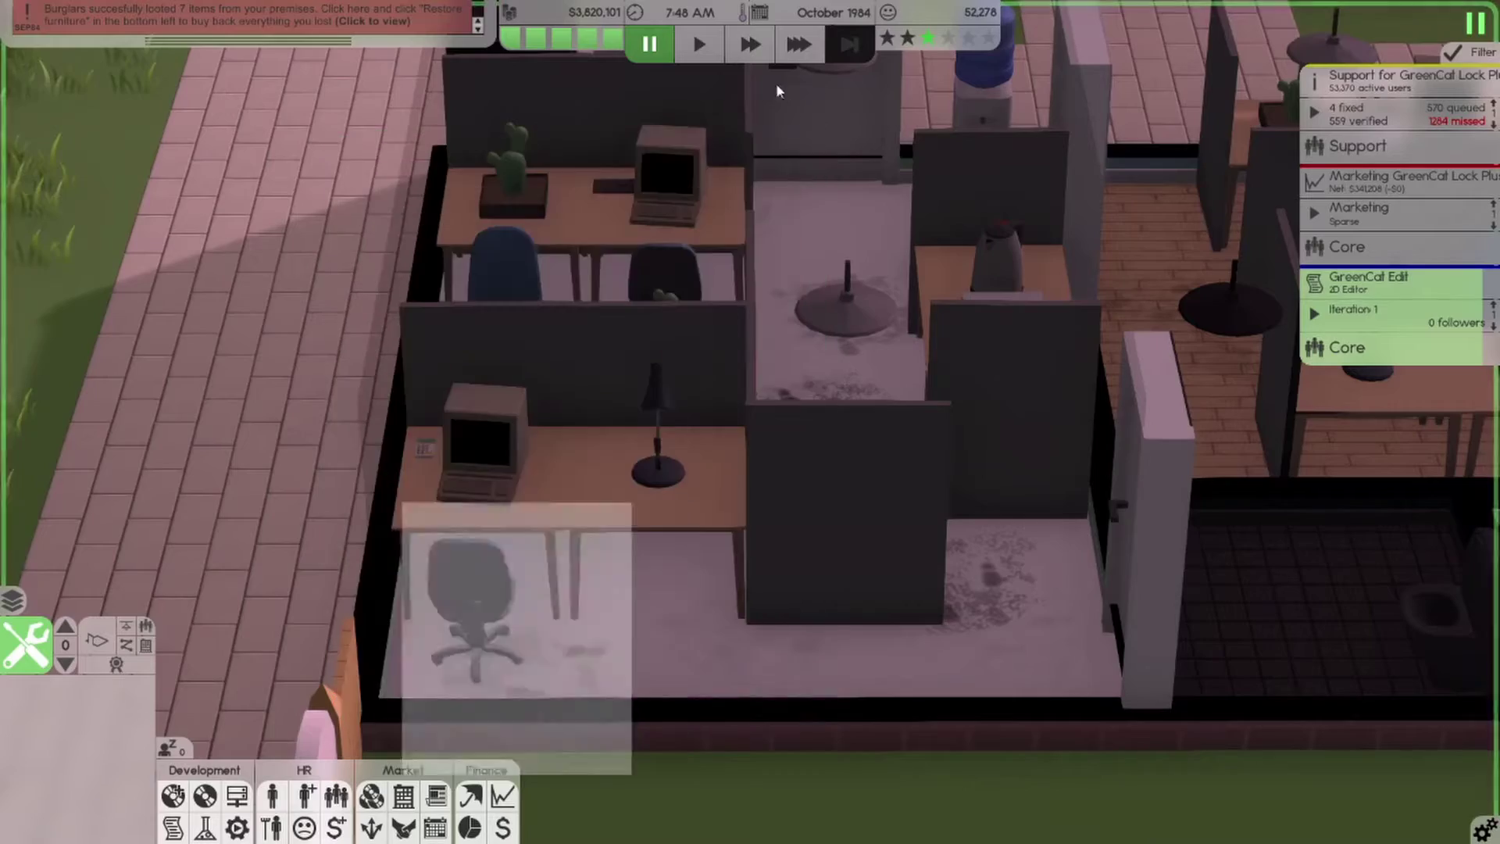
Pause and call in a temporary IT-support worker from staff management
{"action": "left_click", "coordinate": [750, 43]}
{"action": "scroll", "coordinate": [750, 449], "scroll_direction": "up", "scroll_amount": 3}
{"action": "scroll", "coordinate": [1233, 509], "scroll_direction": "down", "scroll_amount": 3}
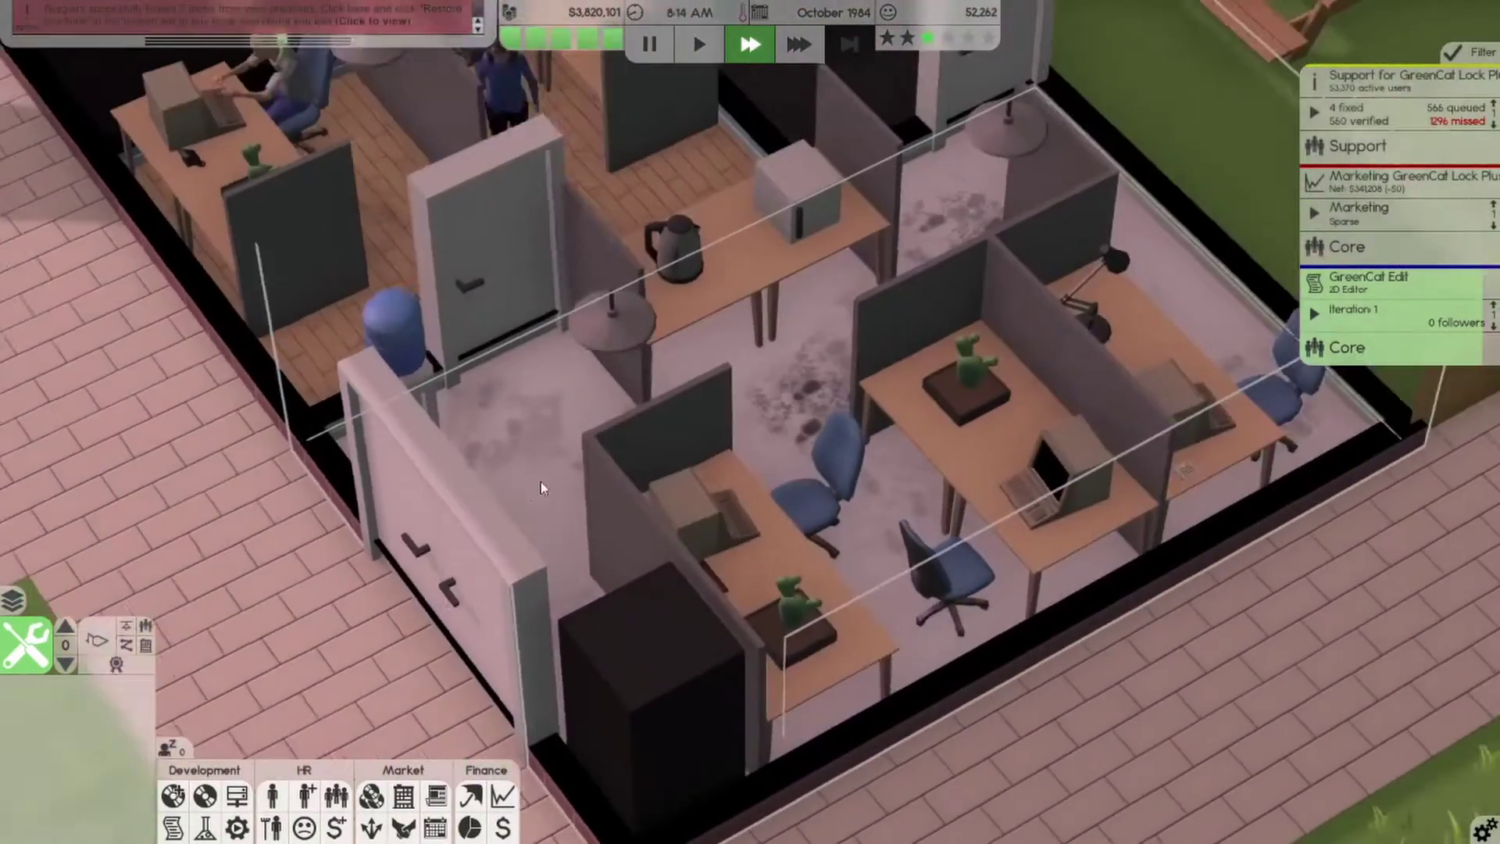
{"action": "scroll", "coordinate": [625, 301], "scroll_direction": "up", "scroll_amount": 3}
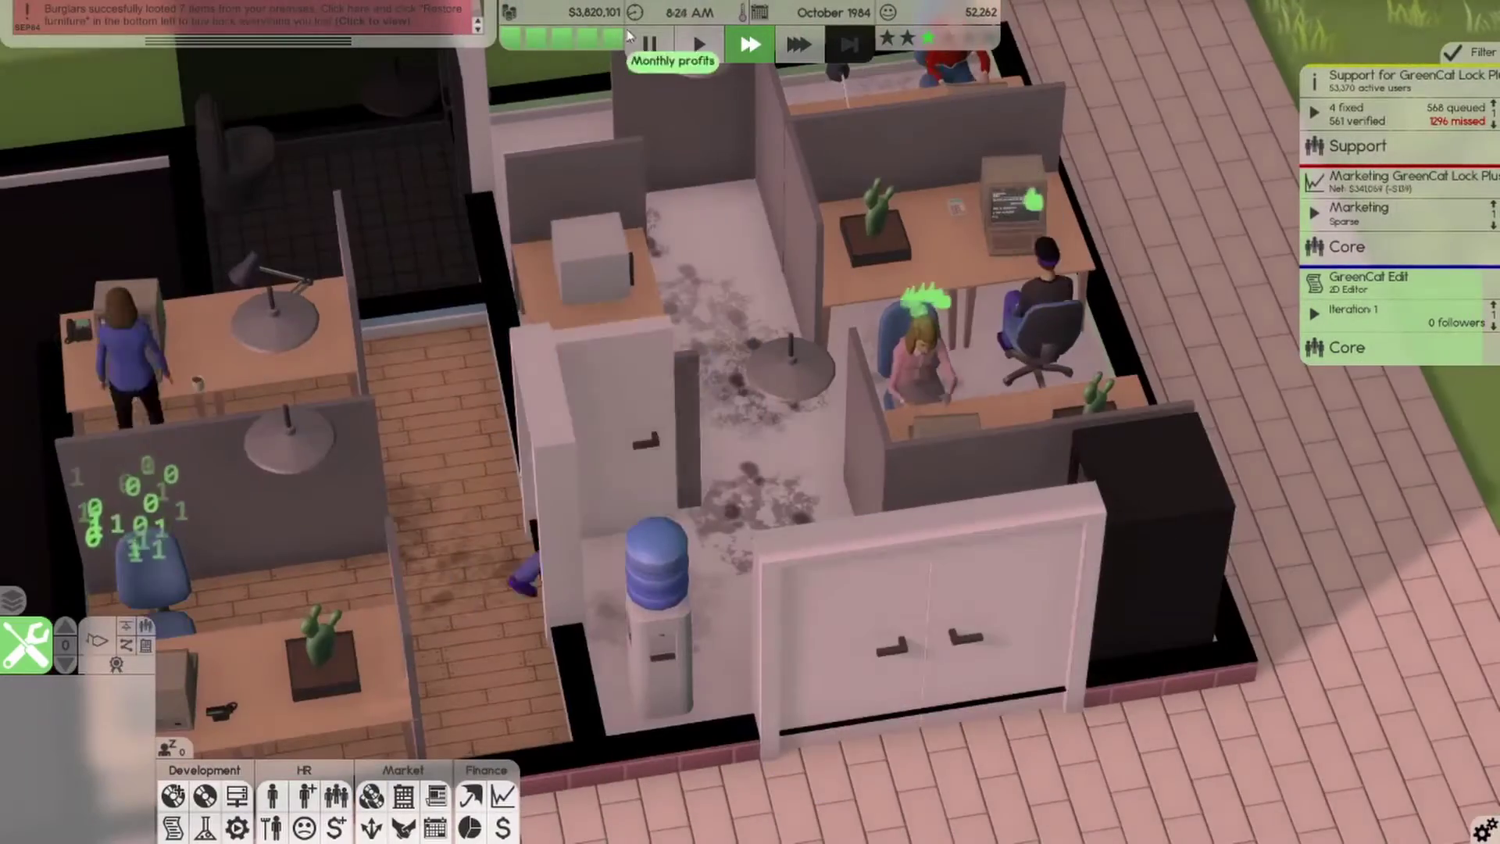
{"action": "left_click", "coordinate": [648, 44]}
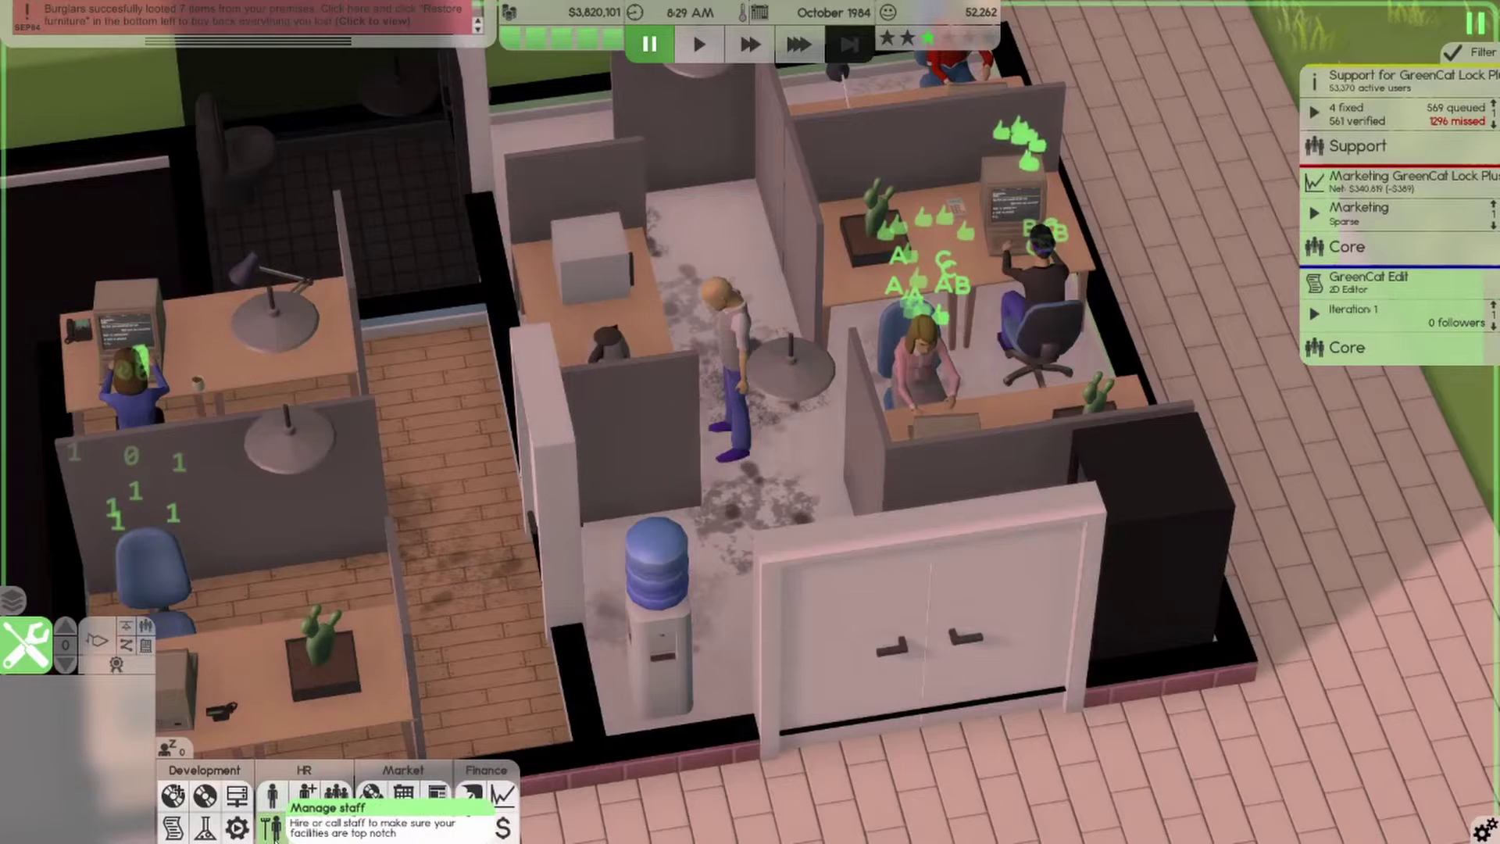
{"action": "left_click", "coordinate": [270, 825]}
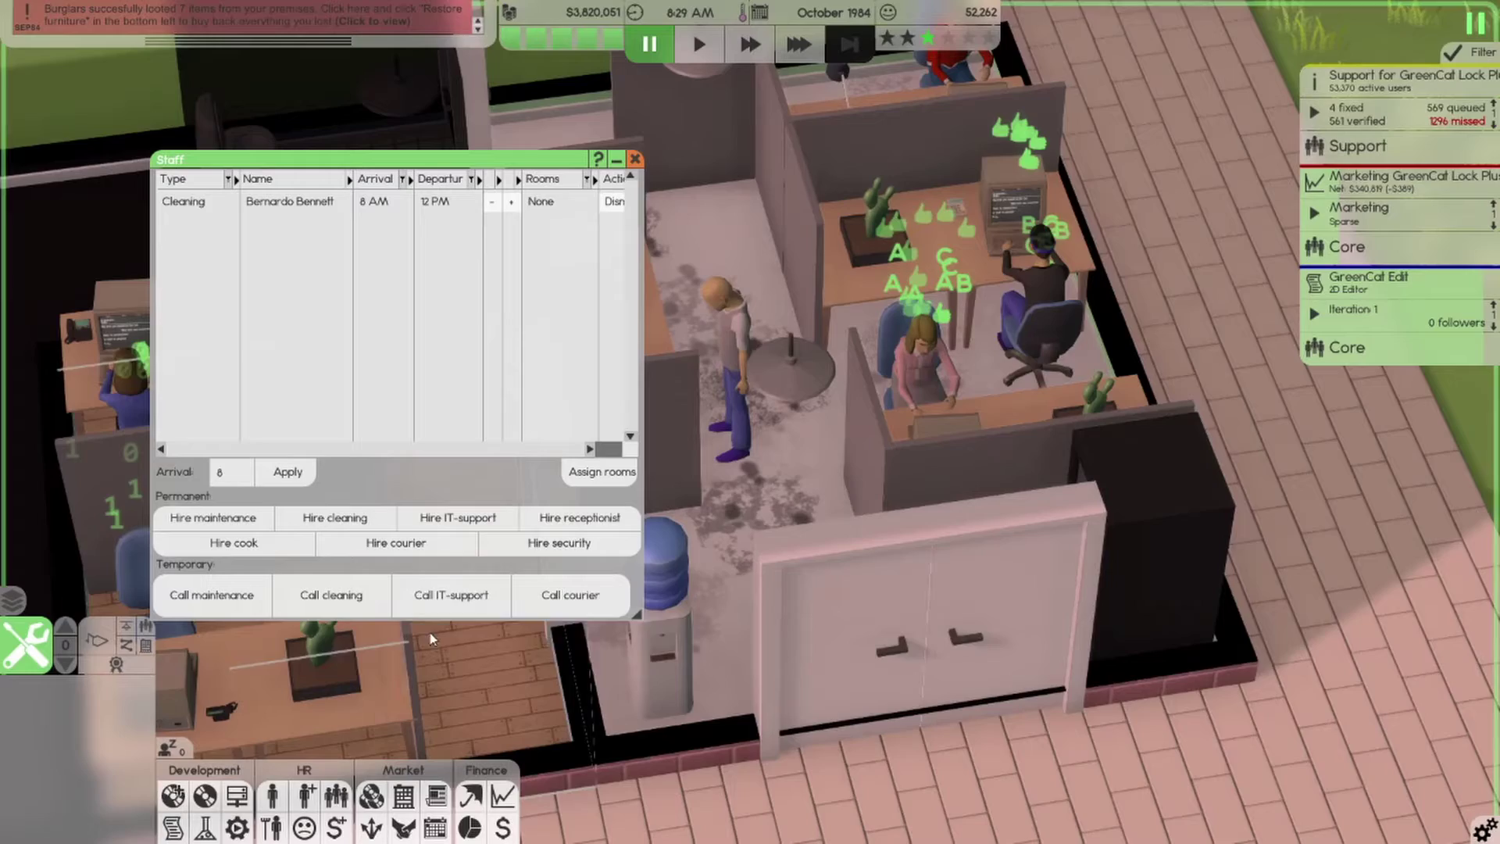
{"action": "left_click", "coordinate": [451, 593]}
{"action": "left_click", "coordinate": [635, 159]}
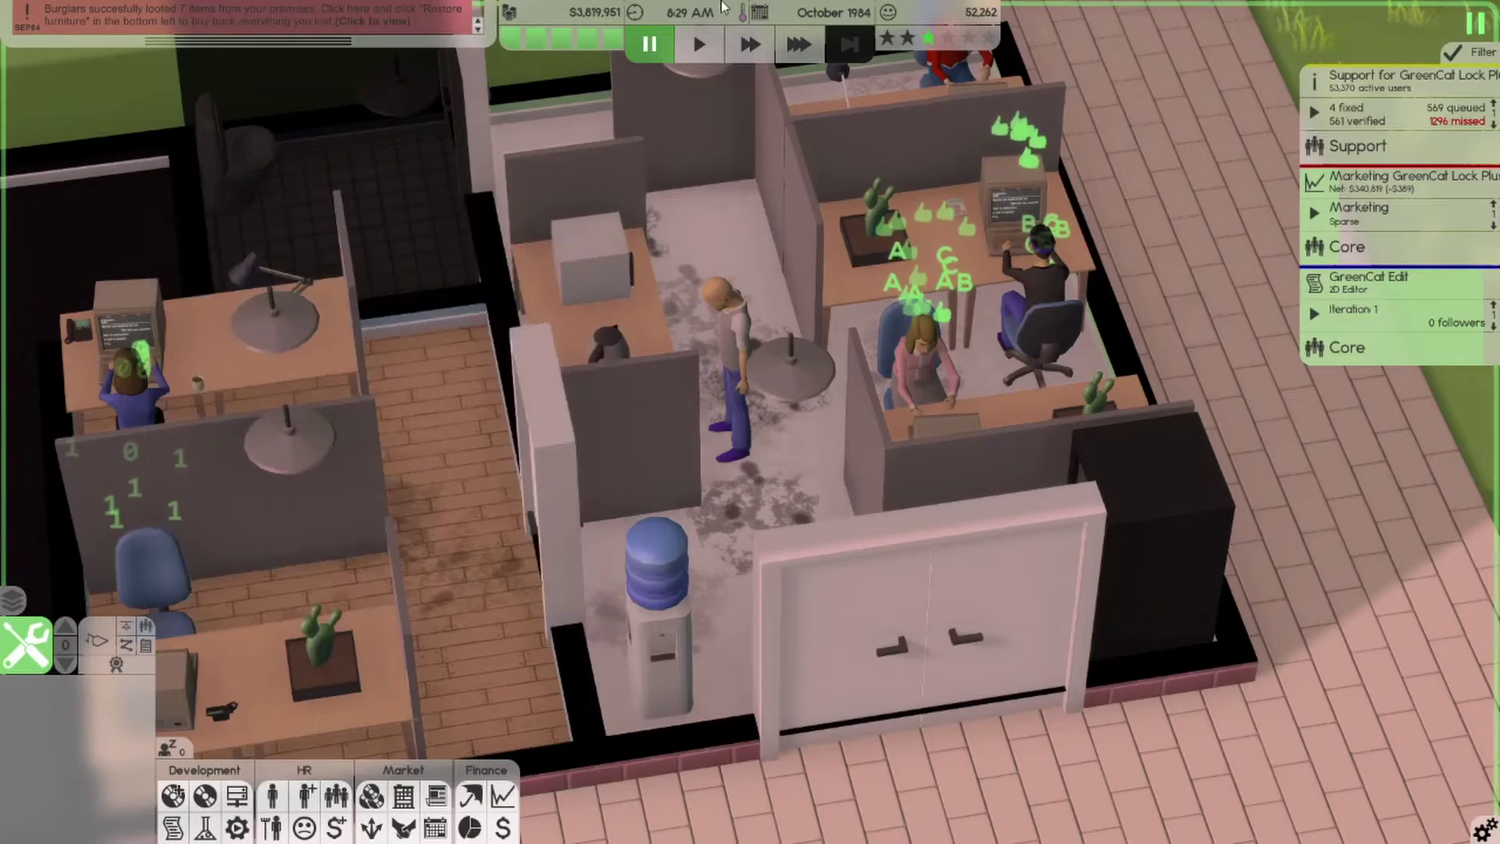
Accept the wage raise demands from Wilmer Bell, Erma Vaughn and Blair Harding
{"action": "key", "text": "q"}
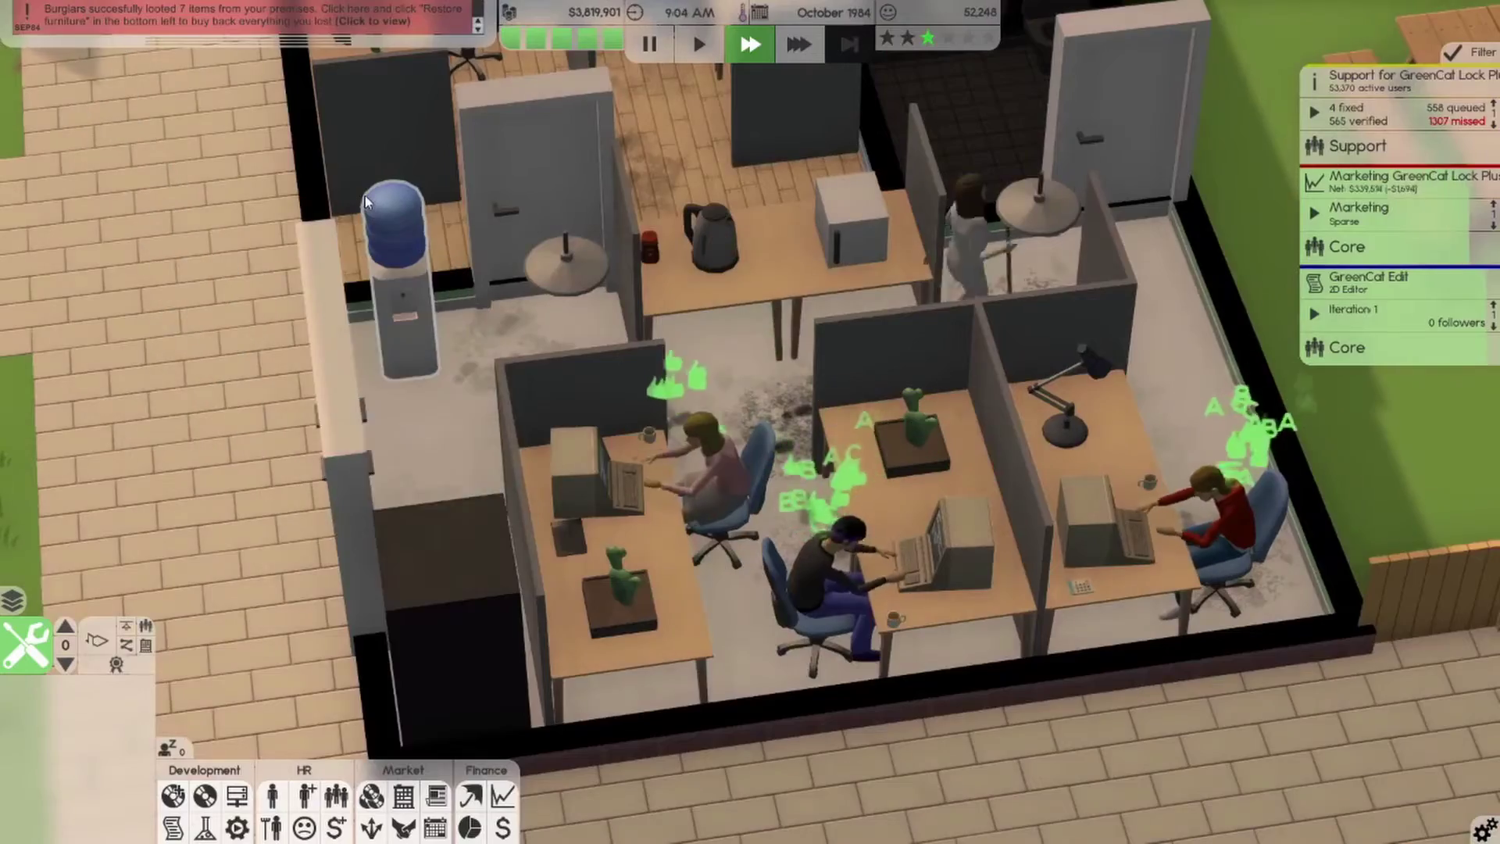
{"action": "scroll", "coordinate": [365, 197], "scroll_direction": "up", "scroll_amount": 2}
{"action": "scroll", "coordinate": [364, 196], "scroll_direction": "up", "scroll_amount": 3}
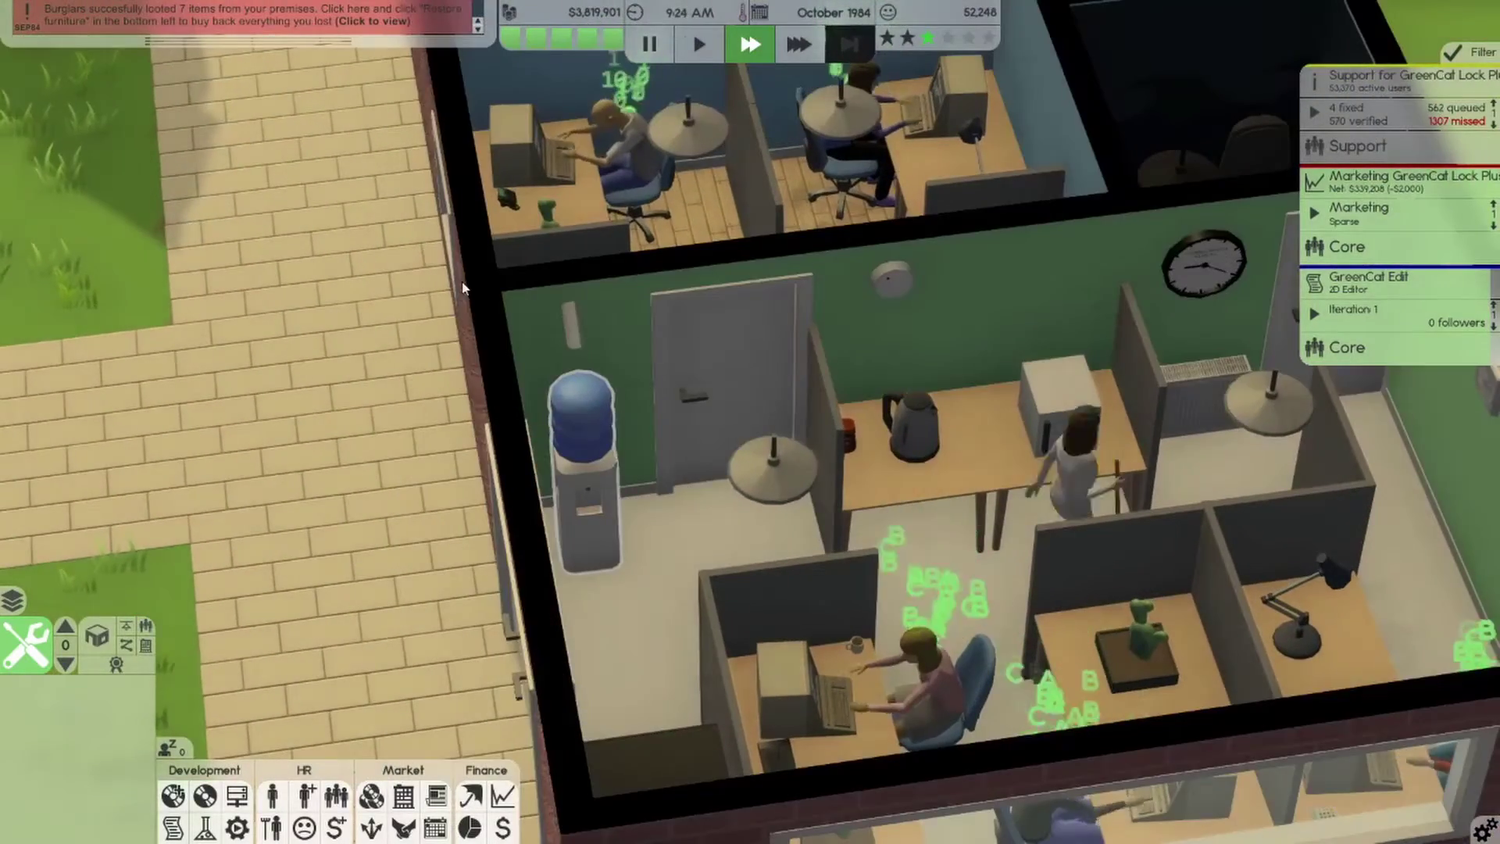
{"action": "scroll", "coordinate": [625, 373], "scroll_direction": "down", "scroll_amount": 3}
{"action": "scroll", "coordinate": [617, 272], "scroll_direction": "up", "scroll_amount": 3}
{"action": "key", "text": "q"}
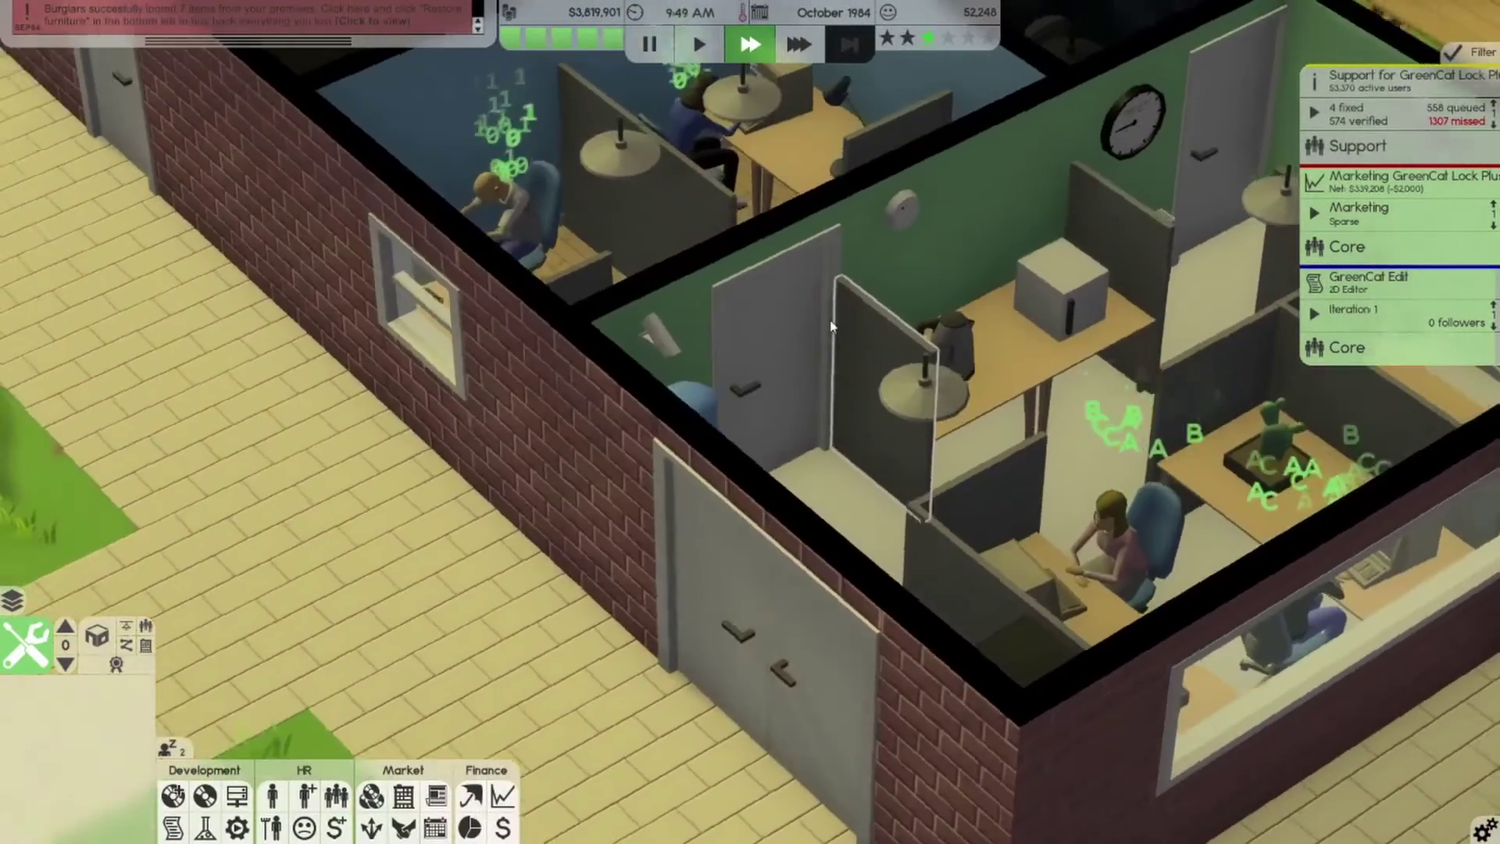
{"action": "key", "text": "e"}
{"action": "scroll", "coordinate": [604, 304], "scroll_direction": "down", "scroll_amount": 2}
{"action": "scroll", "coordinate": [601, 302], "scroll_direction": "up", "scroll_amount": 2}
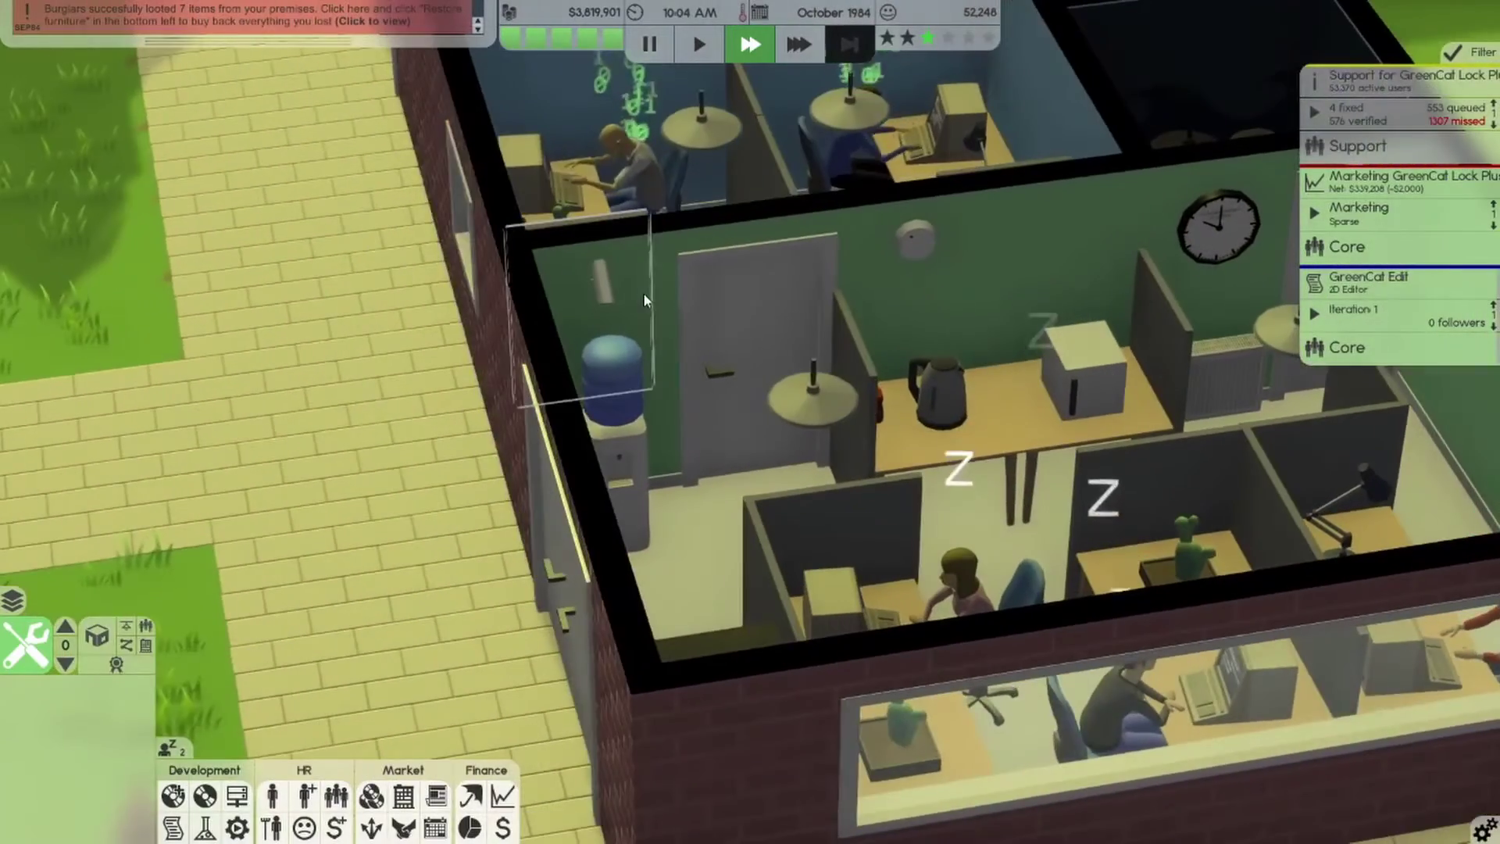
{"action": "scroll", "coordinate": [644, 299], "scroll_direction": "up", "scroll_amount": 1}
{"action": "scroll", "coordinate": [643, 293], "scroll_direction": "down", "scroll_amount": 2}
{"action": "key", "text": "w"}
{"action": "scroll", "coordinate": [633, 256], "scroll_direction": "up", "scroll_amount": 3}
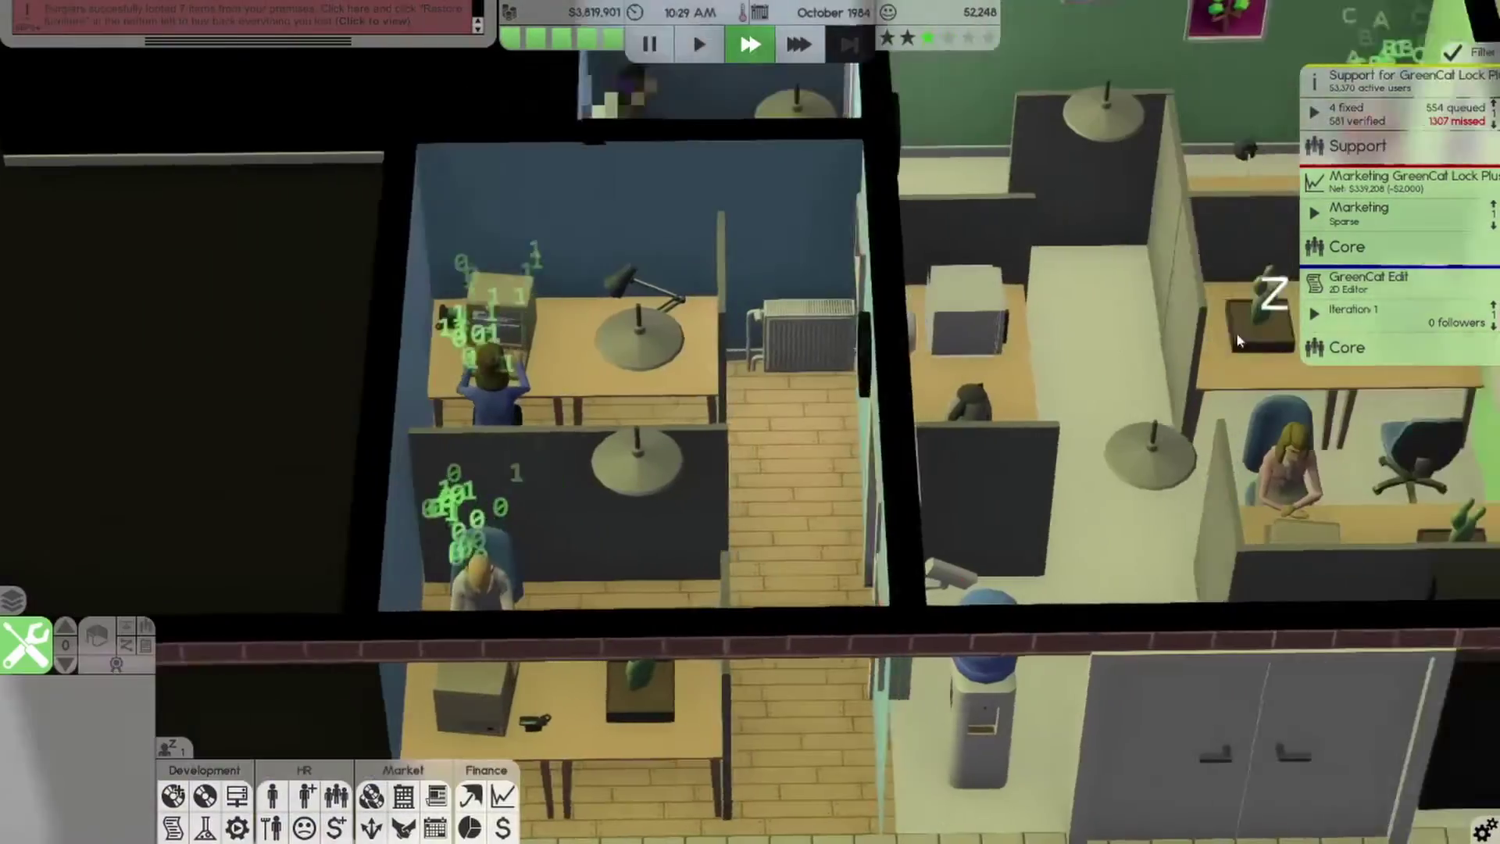
{"action": "scroll", "coordinate": [1230, 336], "scroll_direction": "down", "scroll_amount": 2}
{"action": "key", "text": "d"}
{"action": "scroll", "coordinate": [1066, 215], "scroll_direction": "up", "scroll_amount": 2}
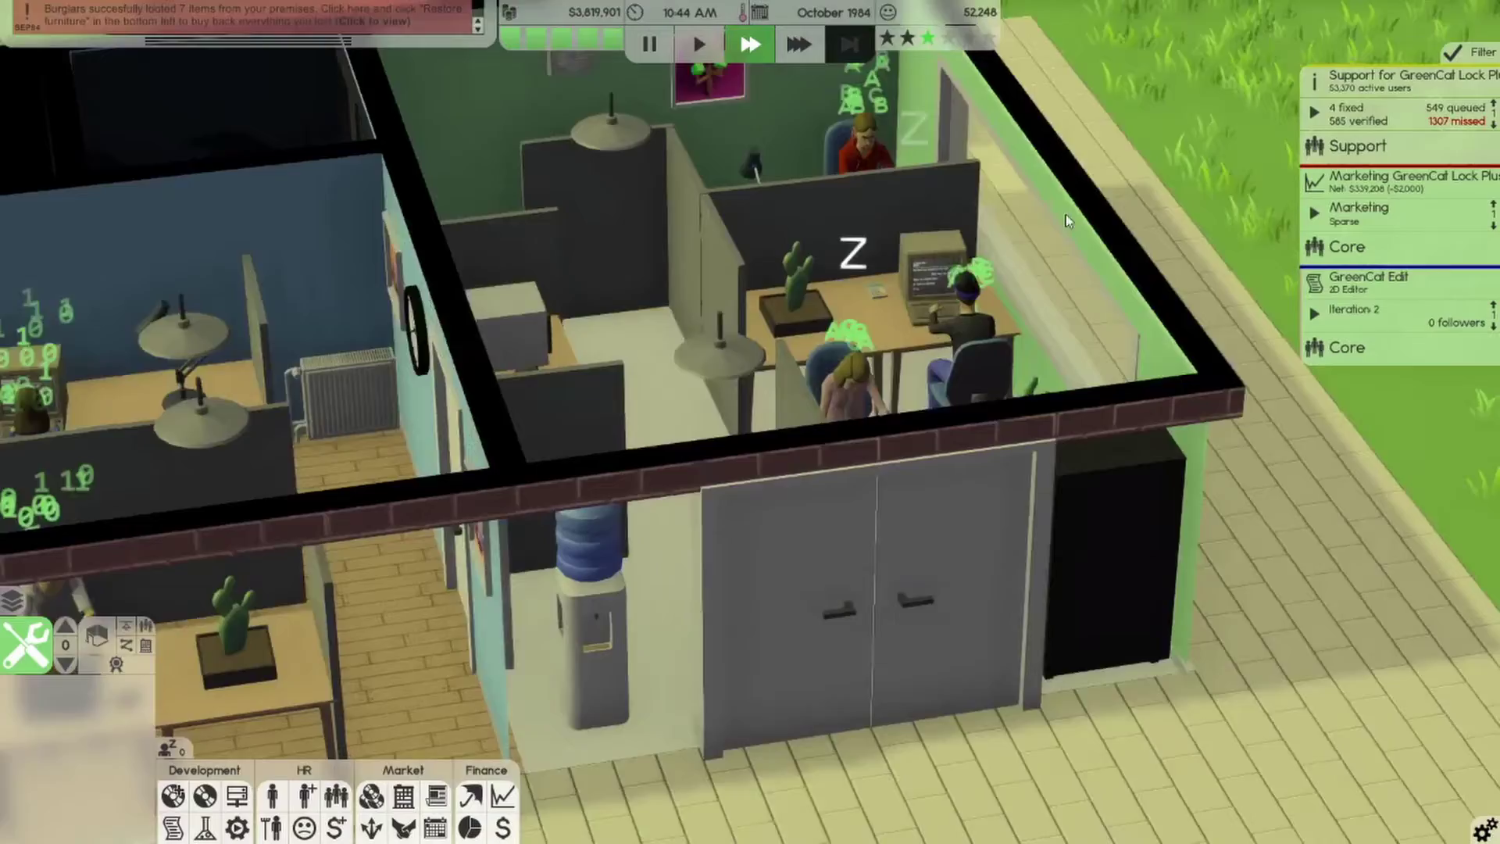
{"action": "scroll", "coordinate": [986, 257], "scroll_direction": "up", "scroll_amount": 1}
{"action": "scroll", "coordinate": [825, 300], "scroll_direction": "down", "scroll_amount": 2}
{"action": "key", "text": "w"}
{"action": "scroll", "coordinate": [825, 301], "scroll_direction": "up", "scroll_amount": 2}
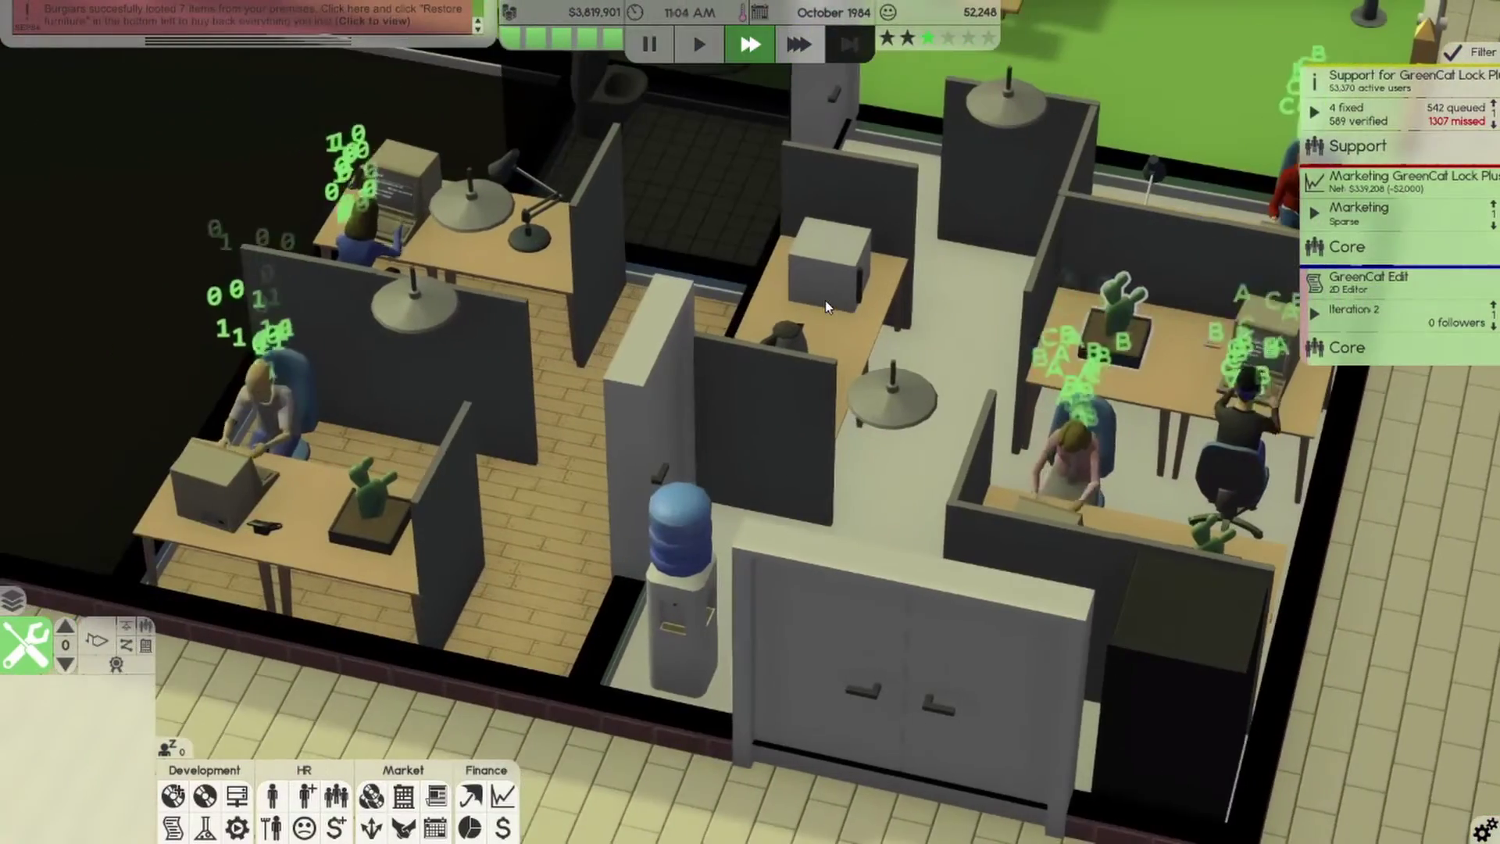
{"action": "scroll", "coordinate": [826, 301], "scroll_direction": "up", "scroll_amount": 1}
{"action": "scroll", "coordinate": [826, 300], "scroll_direction": "down", "scroll_amount": 2}
{"action": "key", "text": "d"}
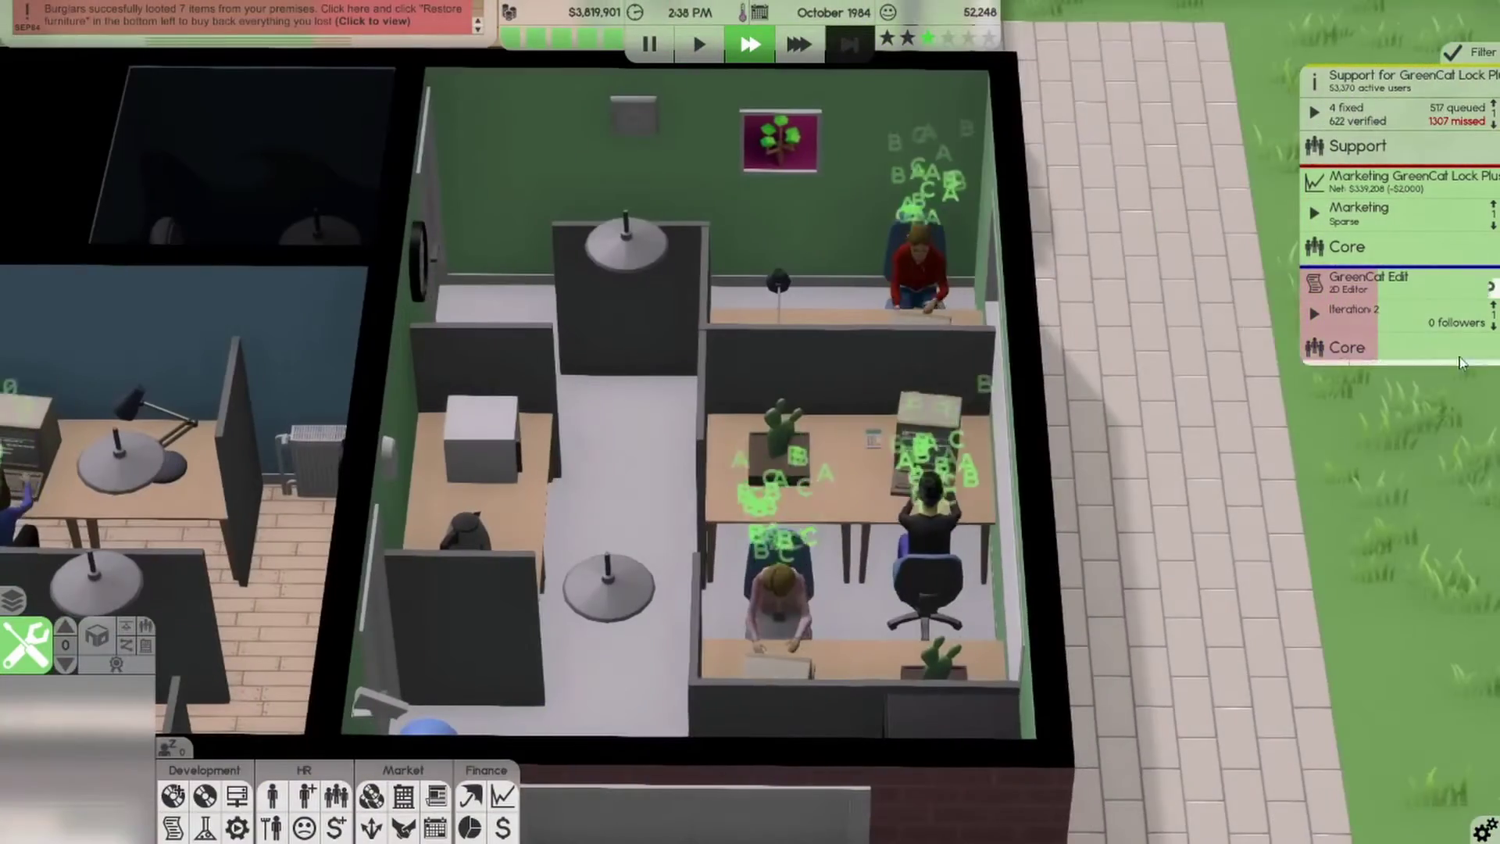
{"action": "key", "text": "a"}
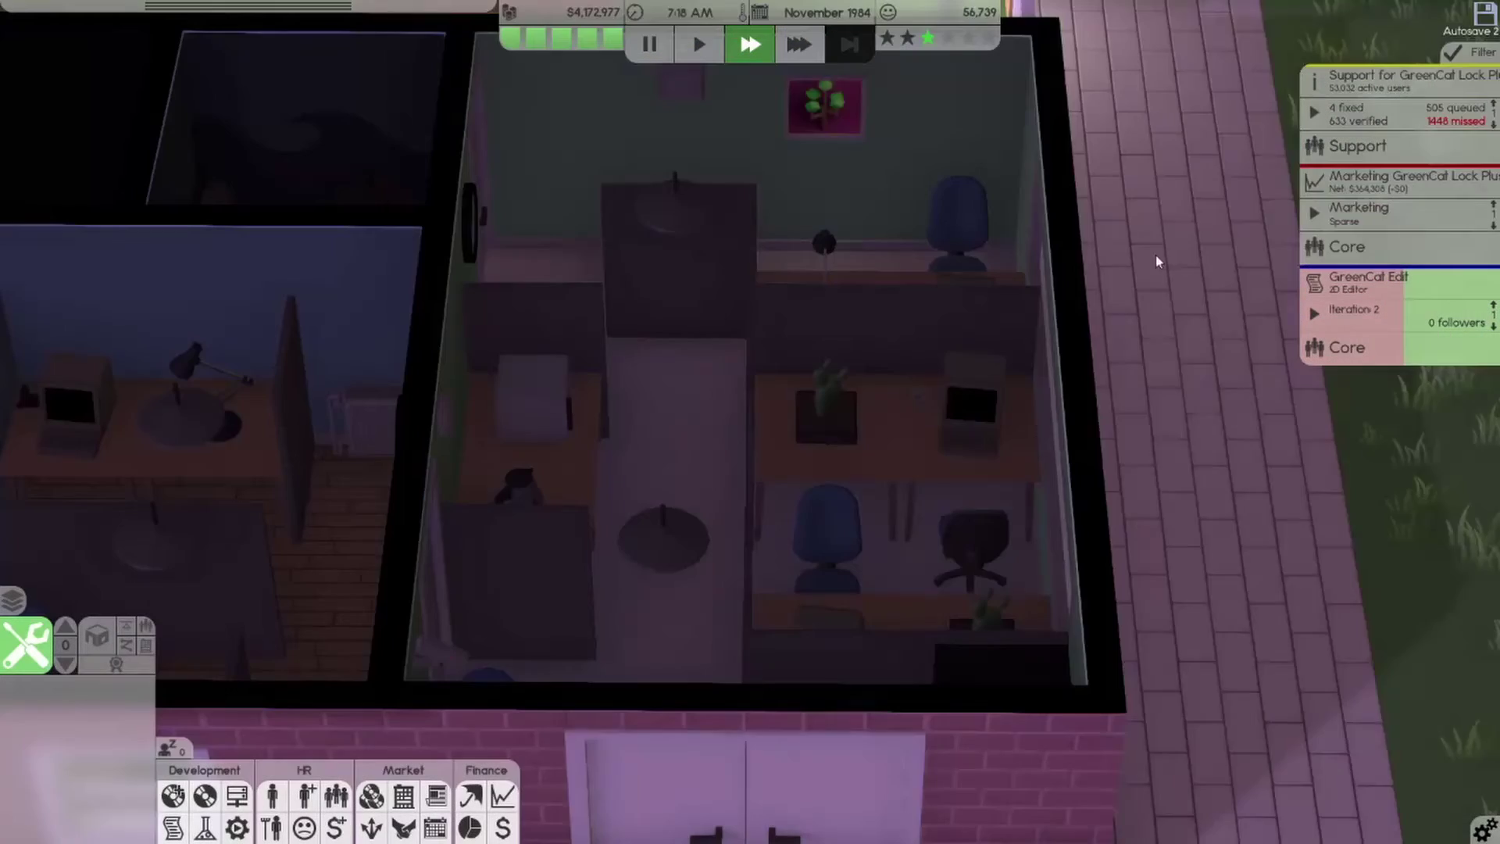
{"action": "scroll", "coordinate": [1387, 104], "scroll_direction": "up", "scroll_amount": 2}
{"action": "key", "text": "a"}
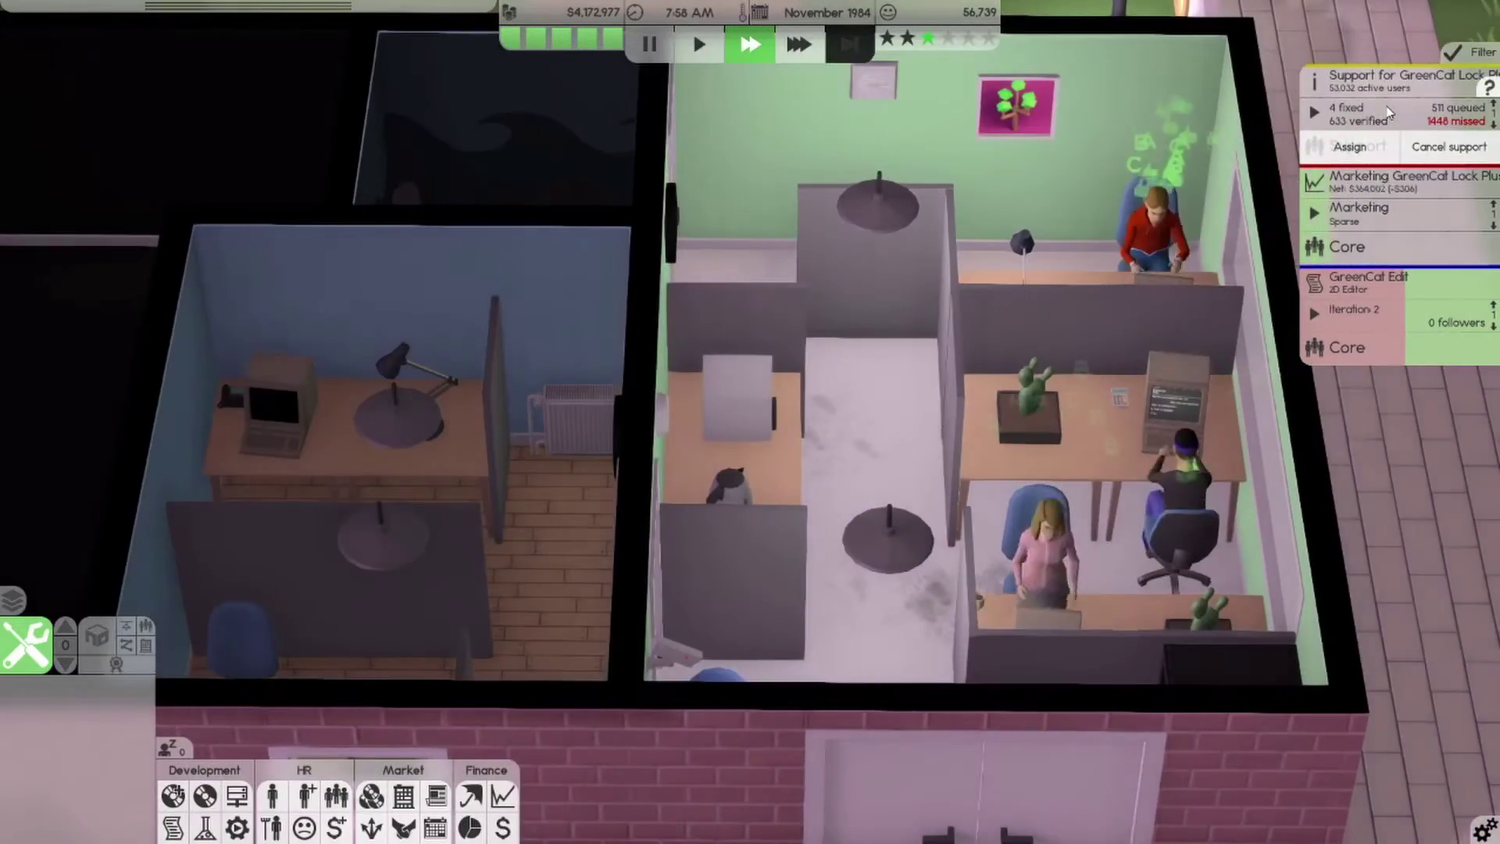
{"action": "key", "text": "d"}
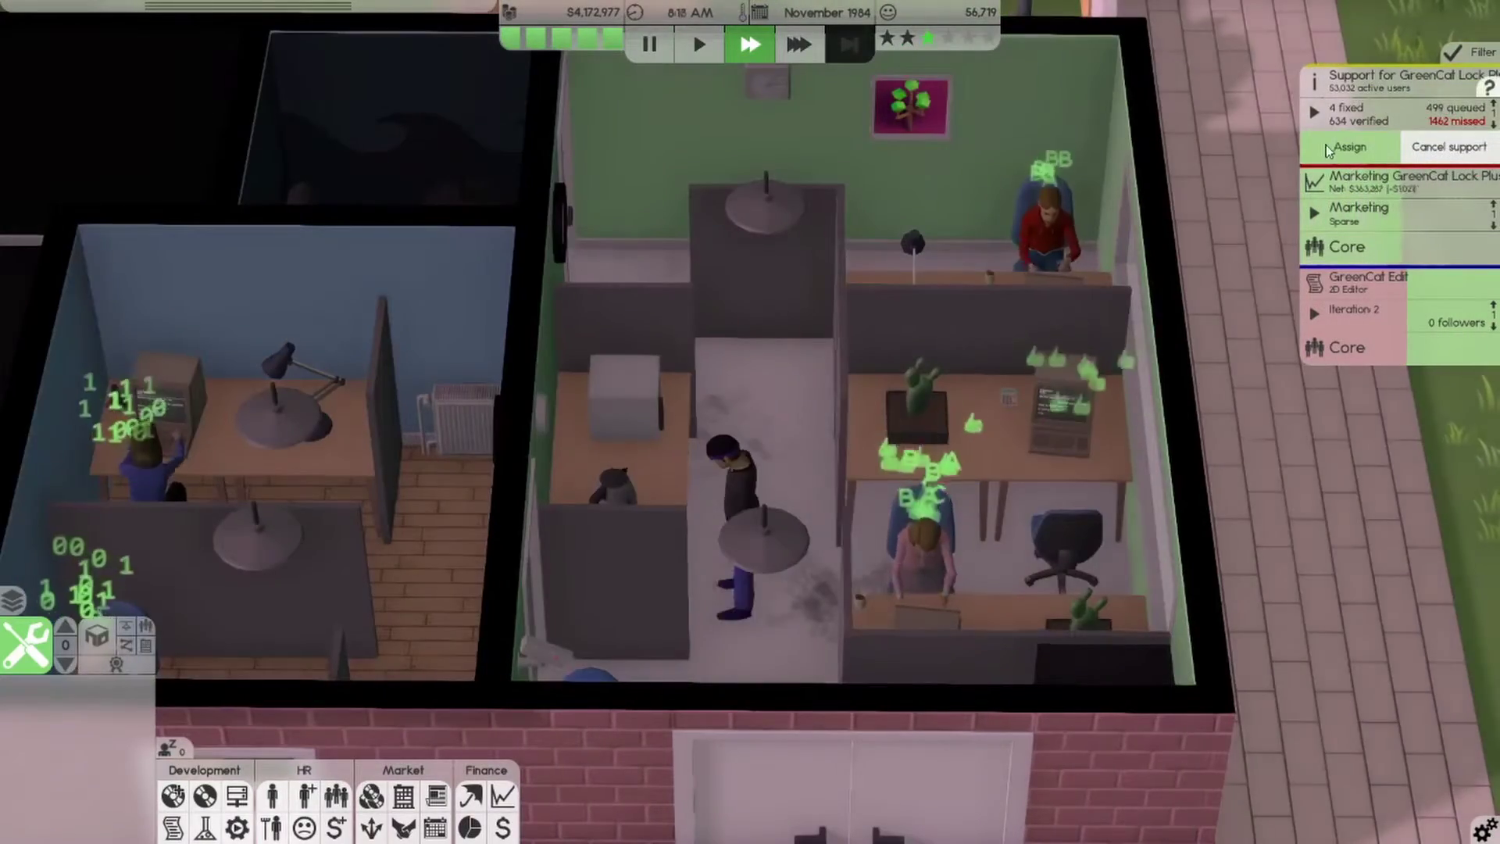
{"action": "key", "text": "a"}
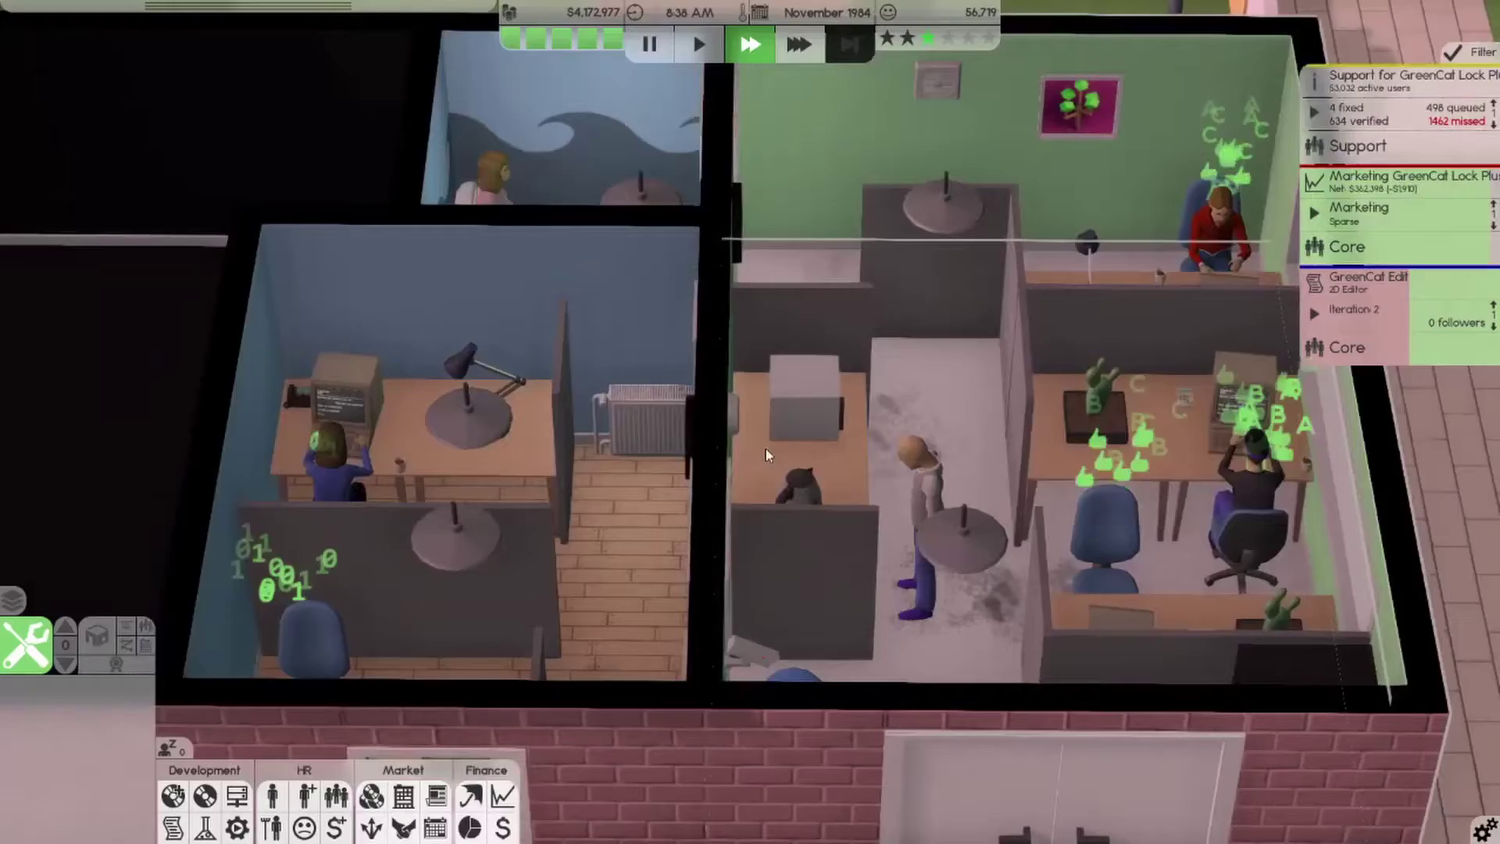
{"action": "key", "text": "d"}
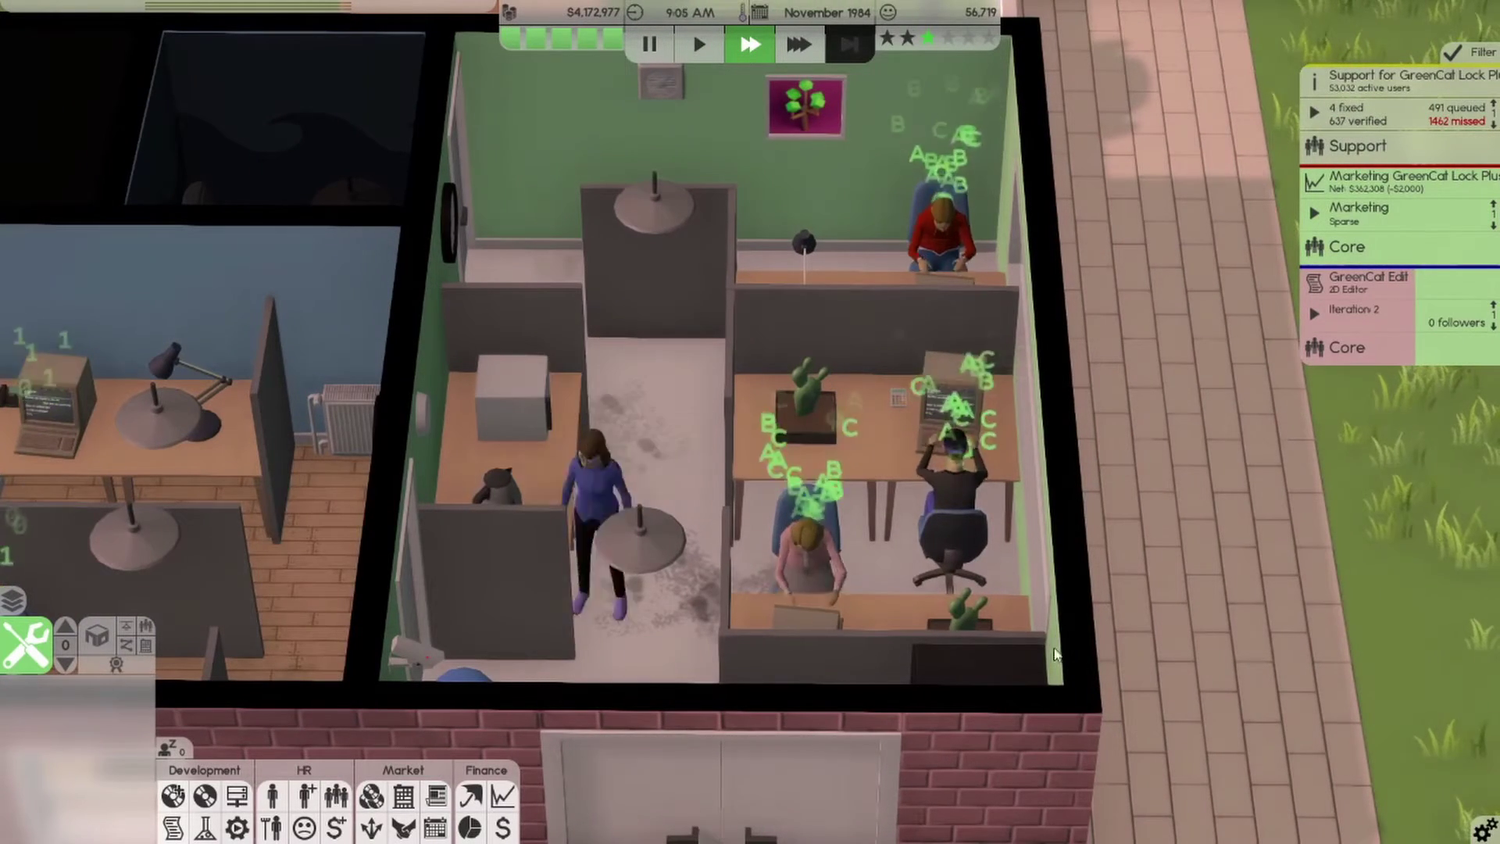
{"action": "key", "text": "a"}
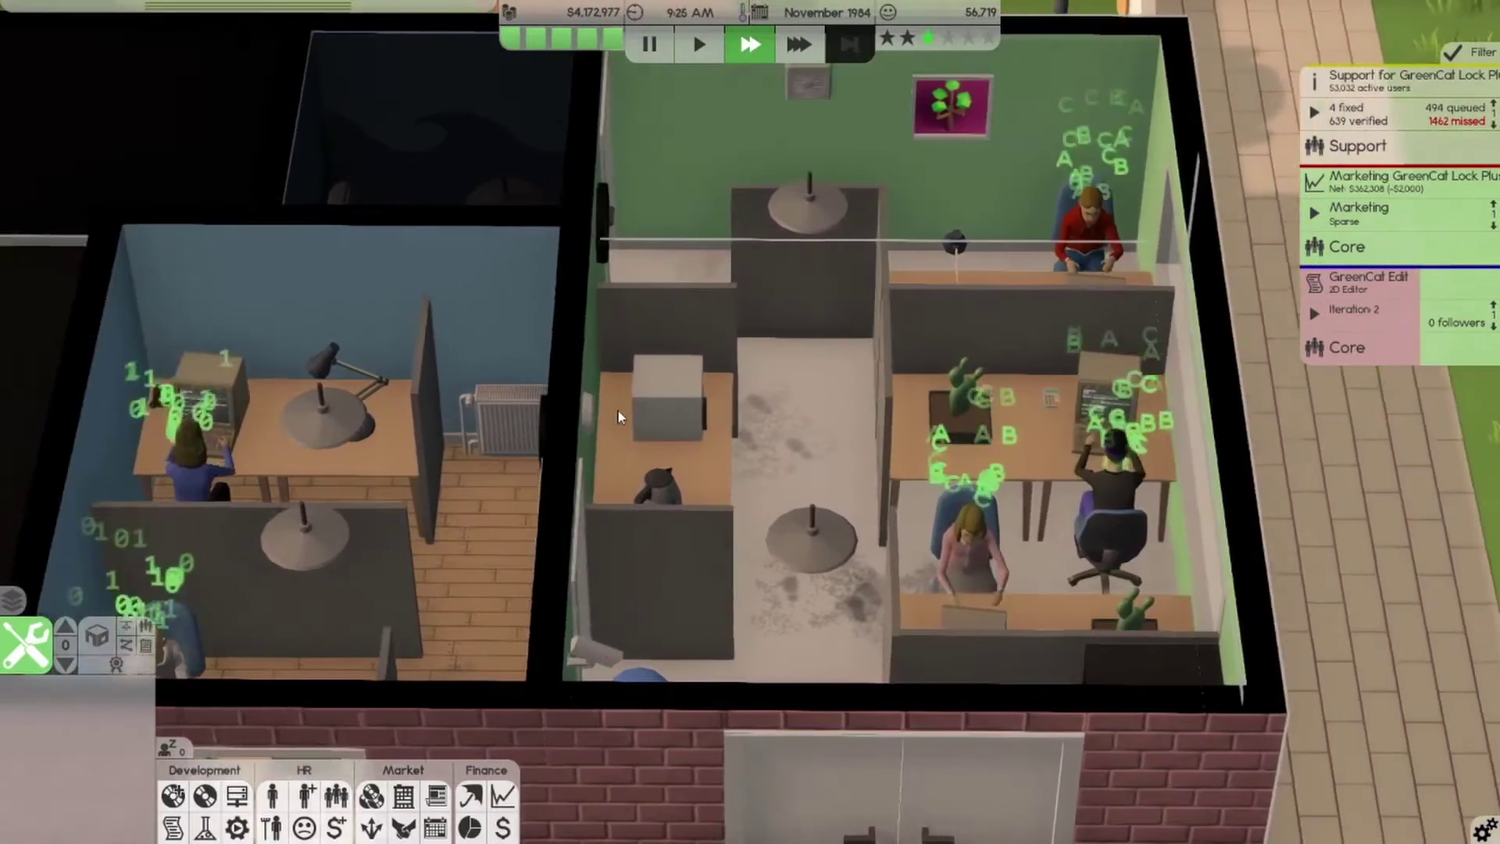
{"action": "key", "text": "d"}
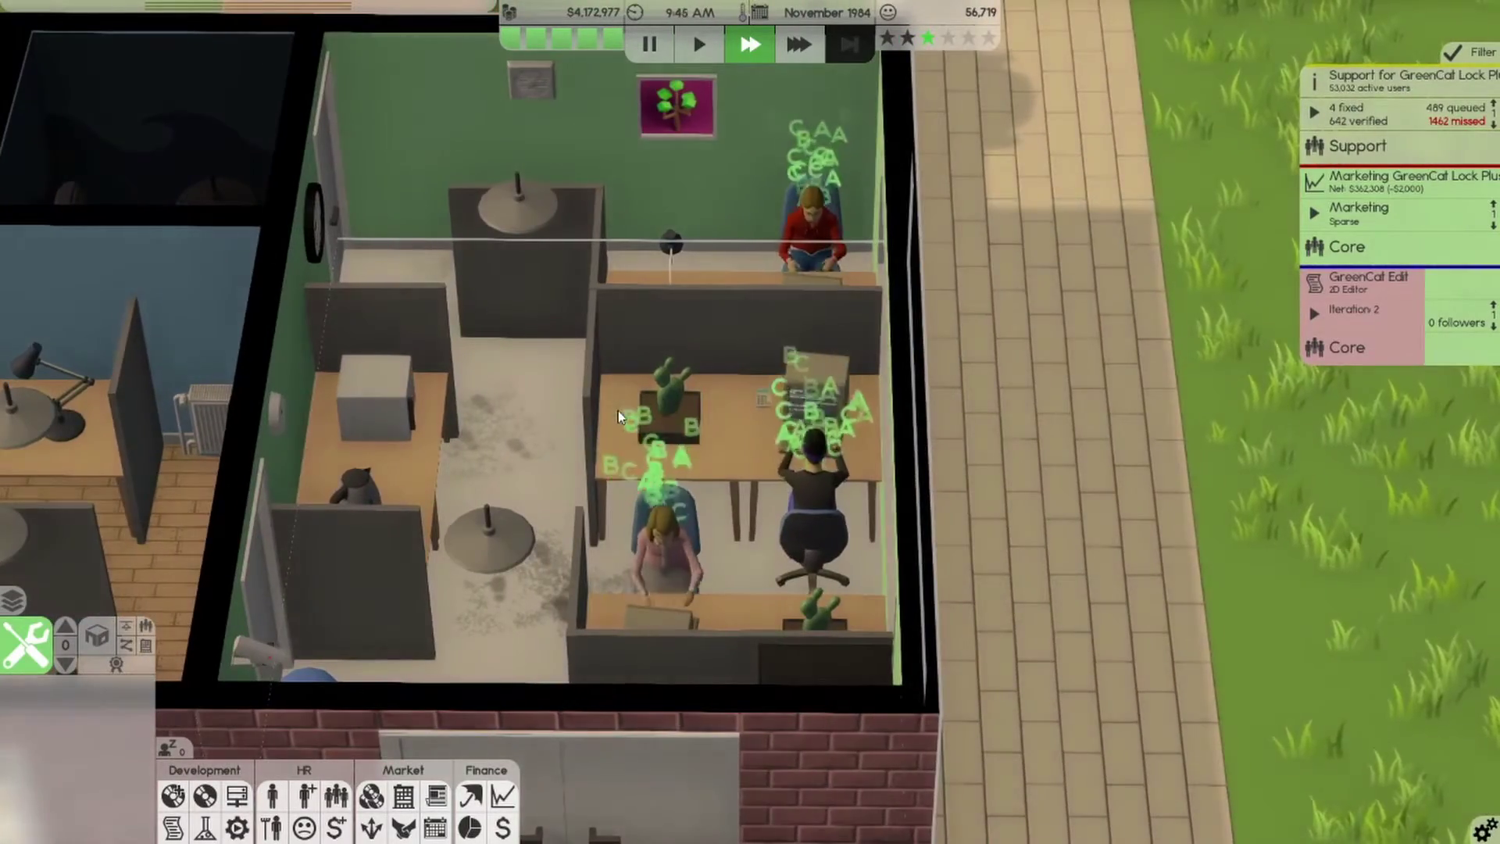
{"action": "key", "text": "a"}
{"action": "scroll", "coordinate": [614, 414], "scroll_direction": "down", "scroll_amount": 3}
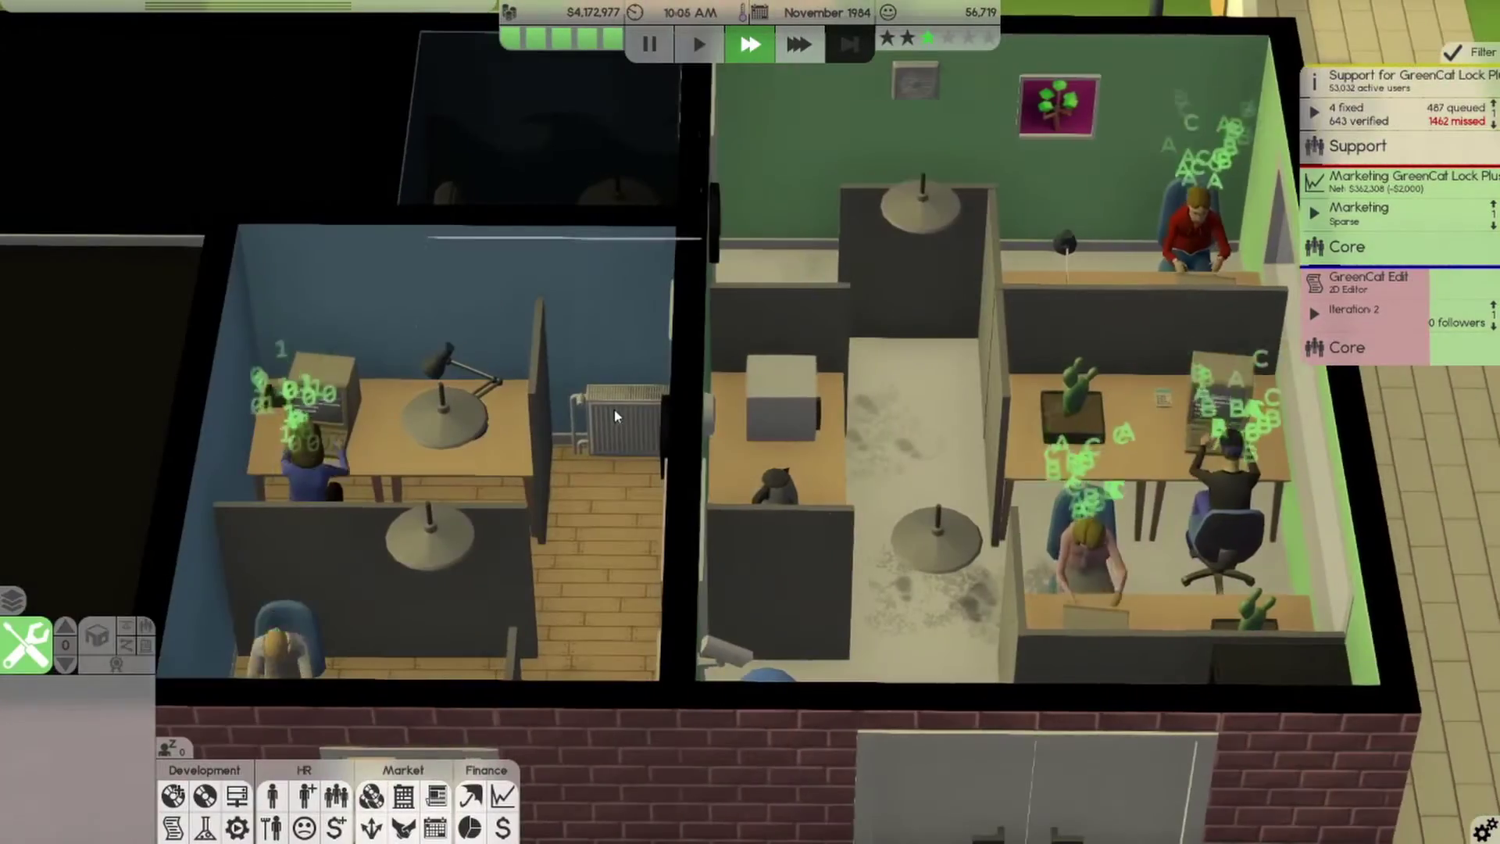
{"action": "scroll", "coordinate": [1201, 311], "scroll_direction": "up", "scroll_amount": 4}
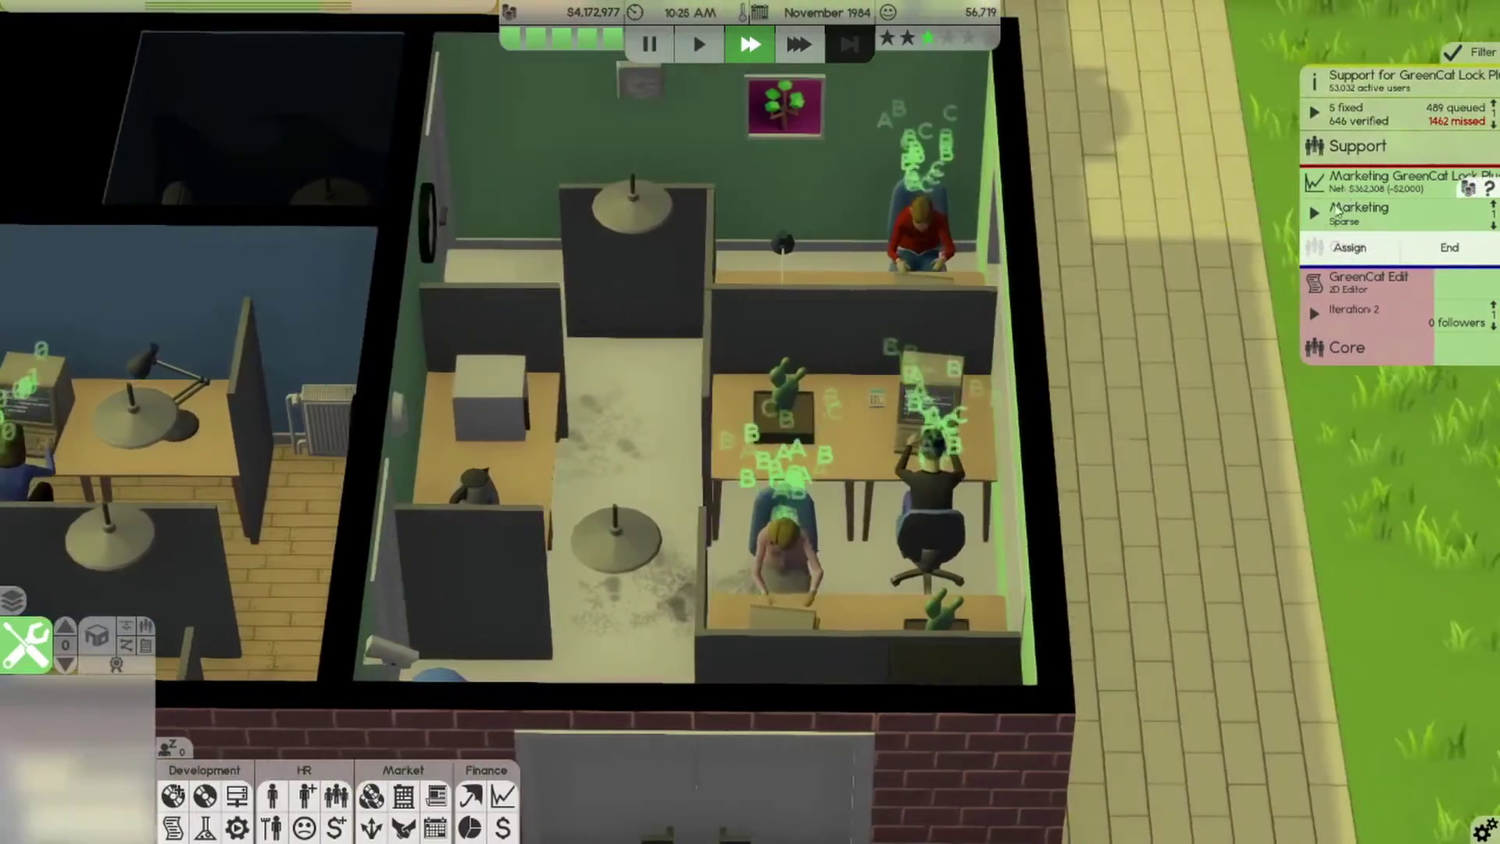
{"action": "key", "text": "d"}
{"action": "key", "text": "w"}
{"action": "key", "text": "s"}
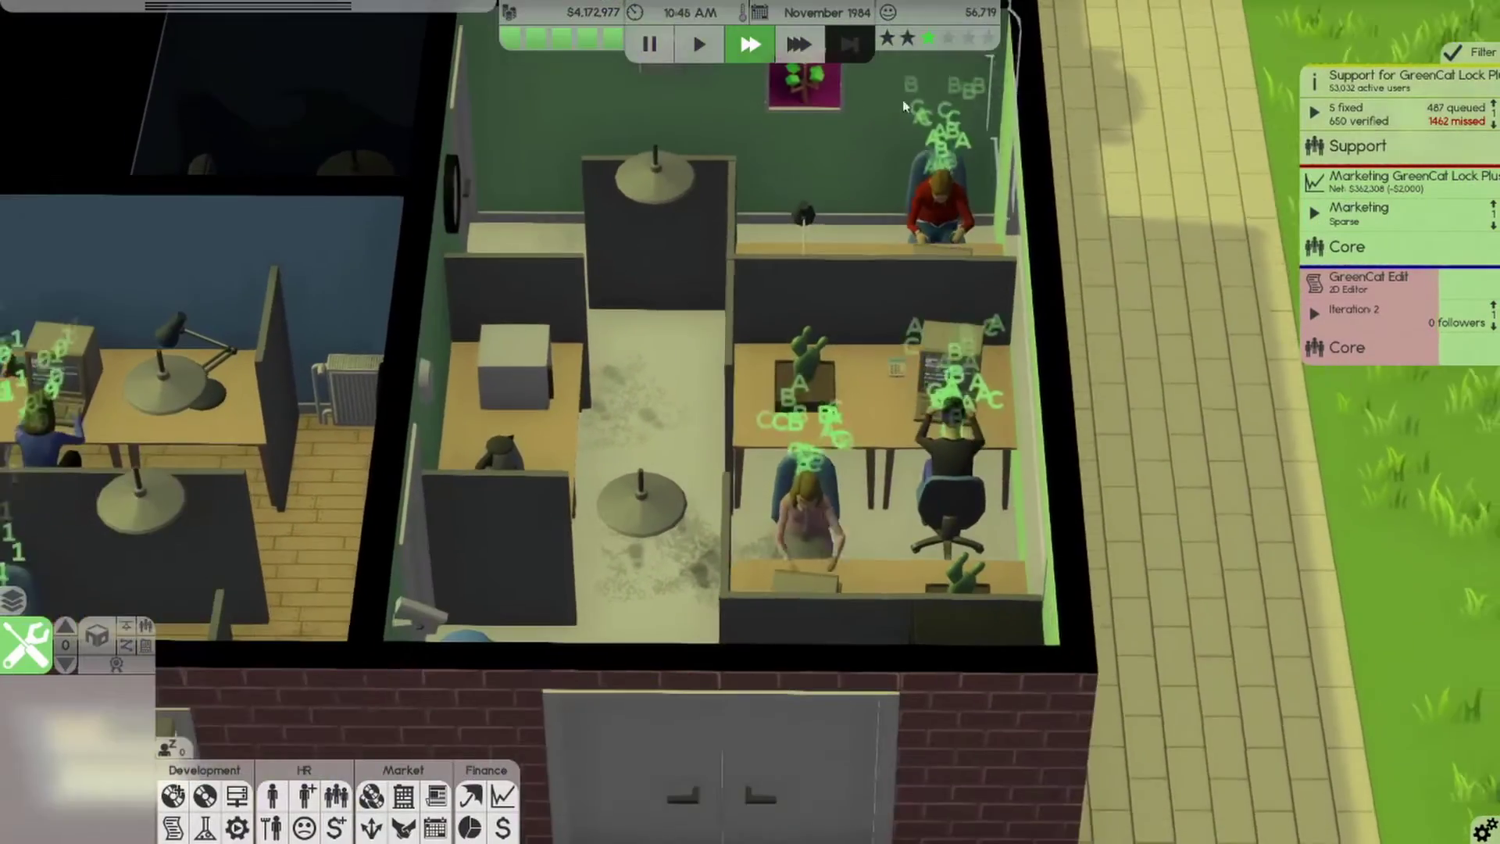
{"action": "key", "text": "a"}
{"action": "key", "text": "d"}
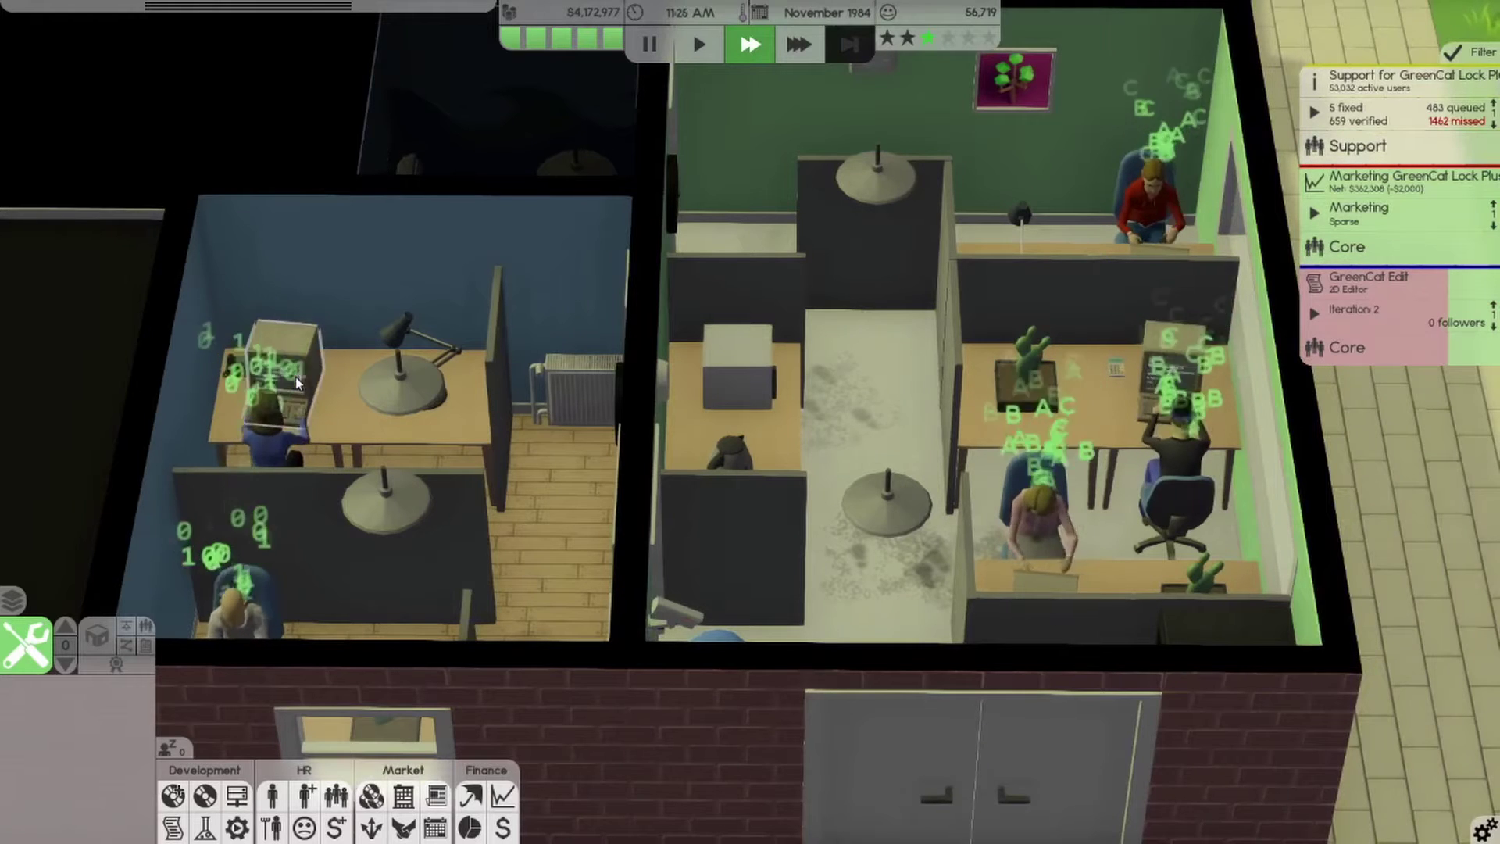
{"action": "key", "text": "a"}
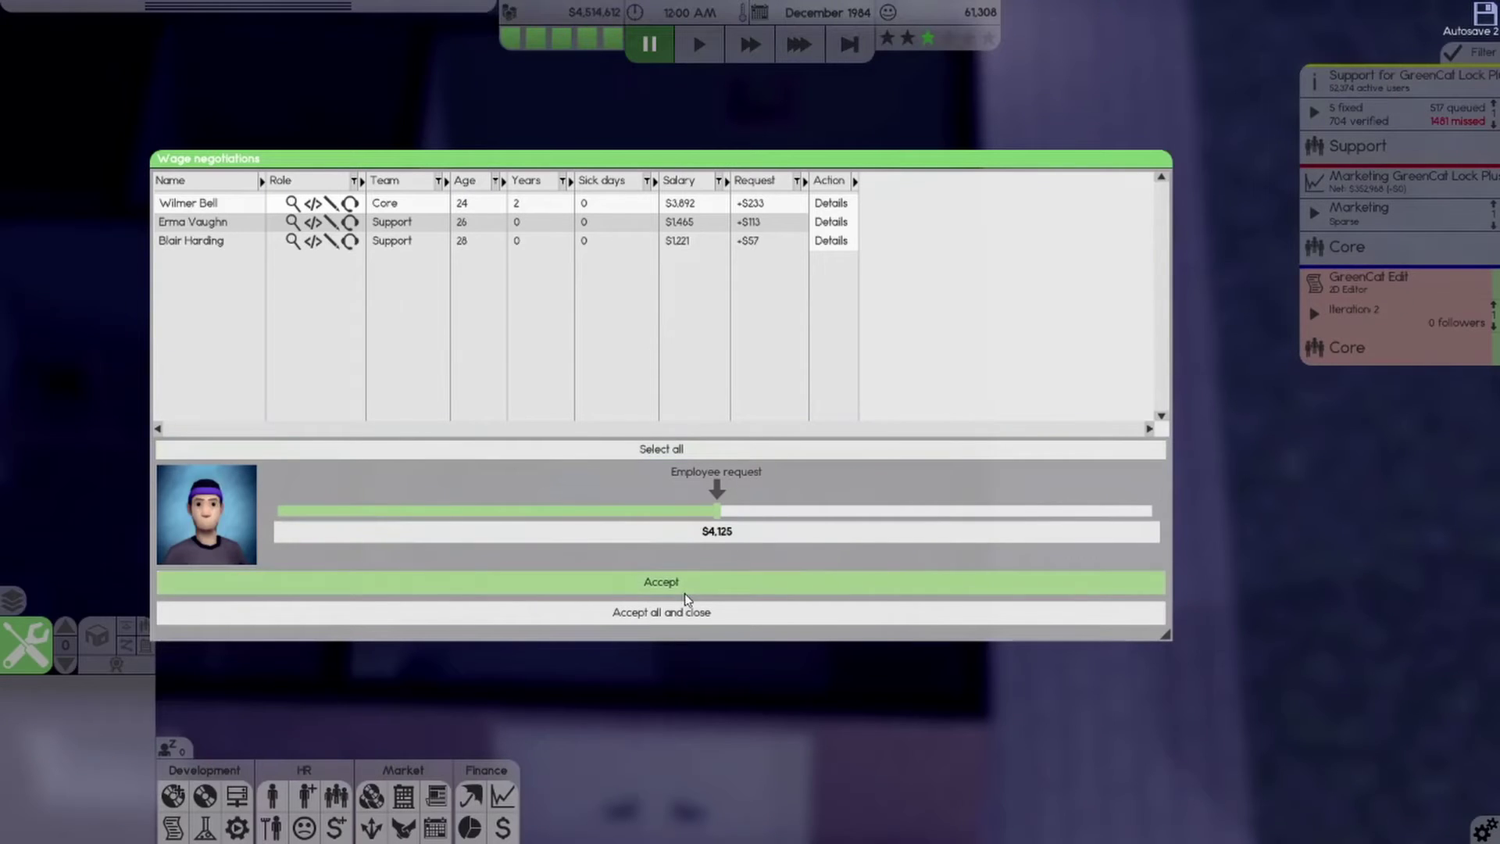
{"action": "left_click", "coordinate": [690, 589]}
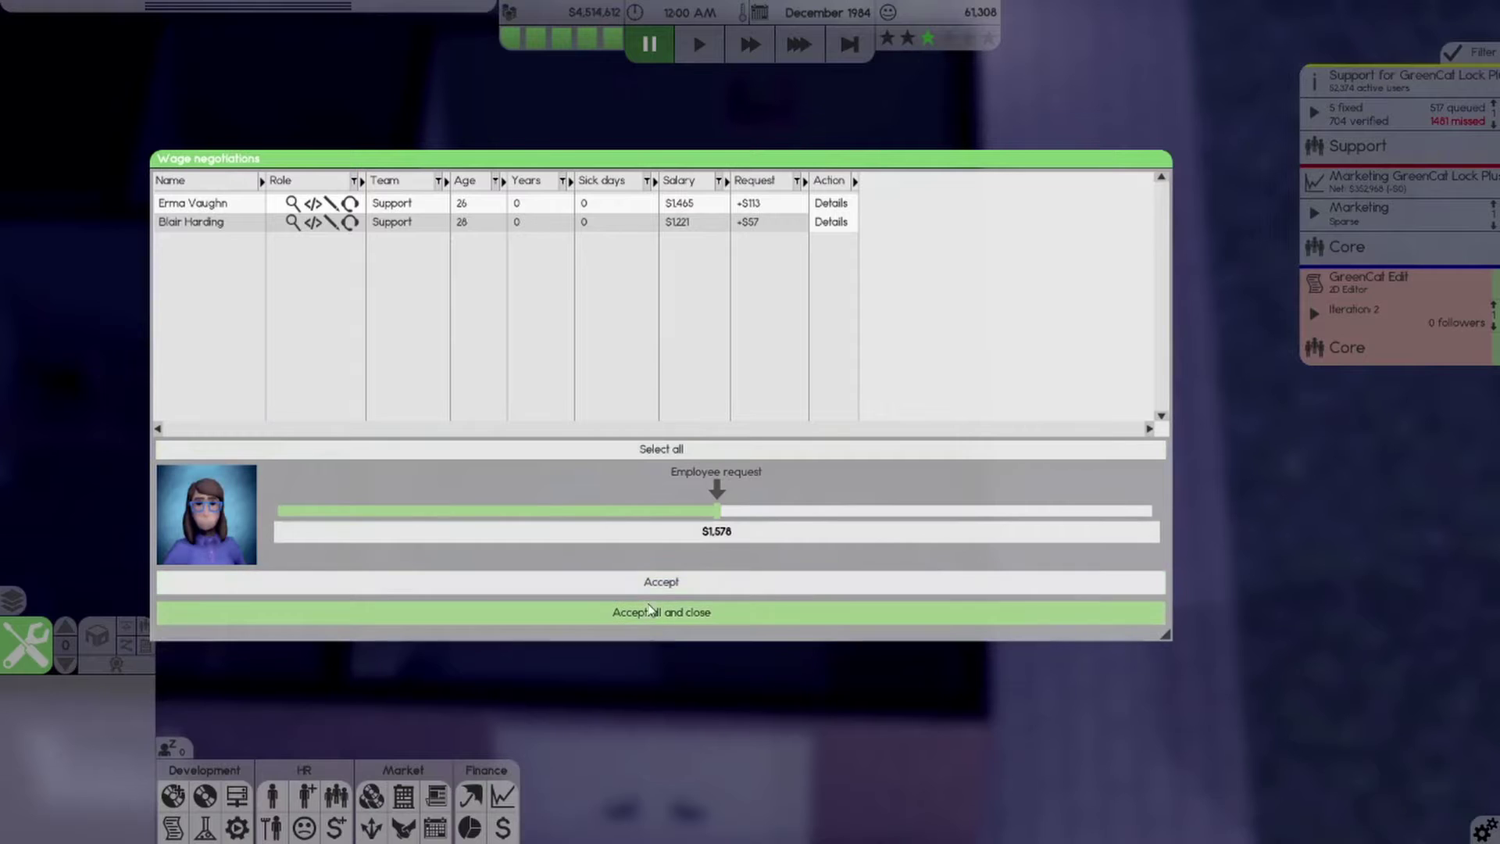
{"action": "left_click", "coordinate": [651, 612]}
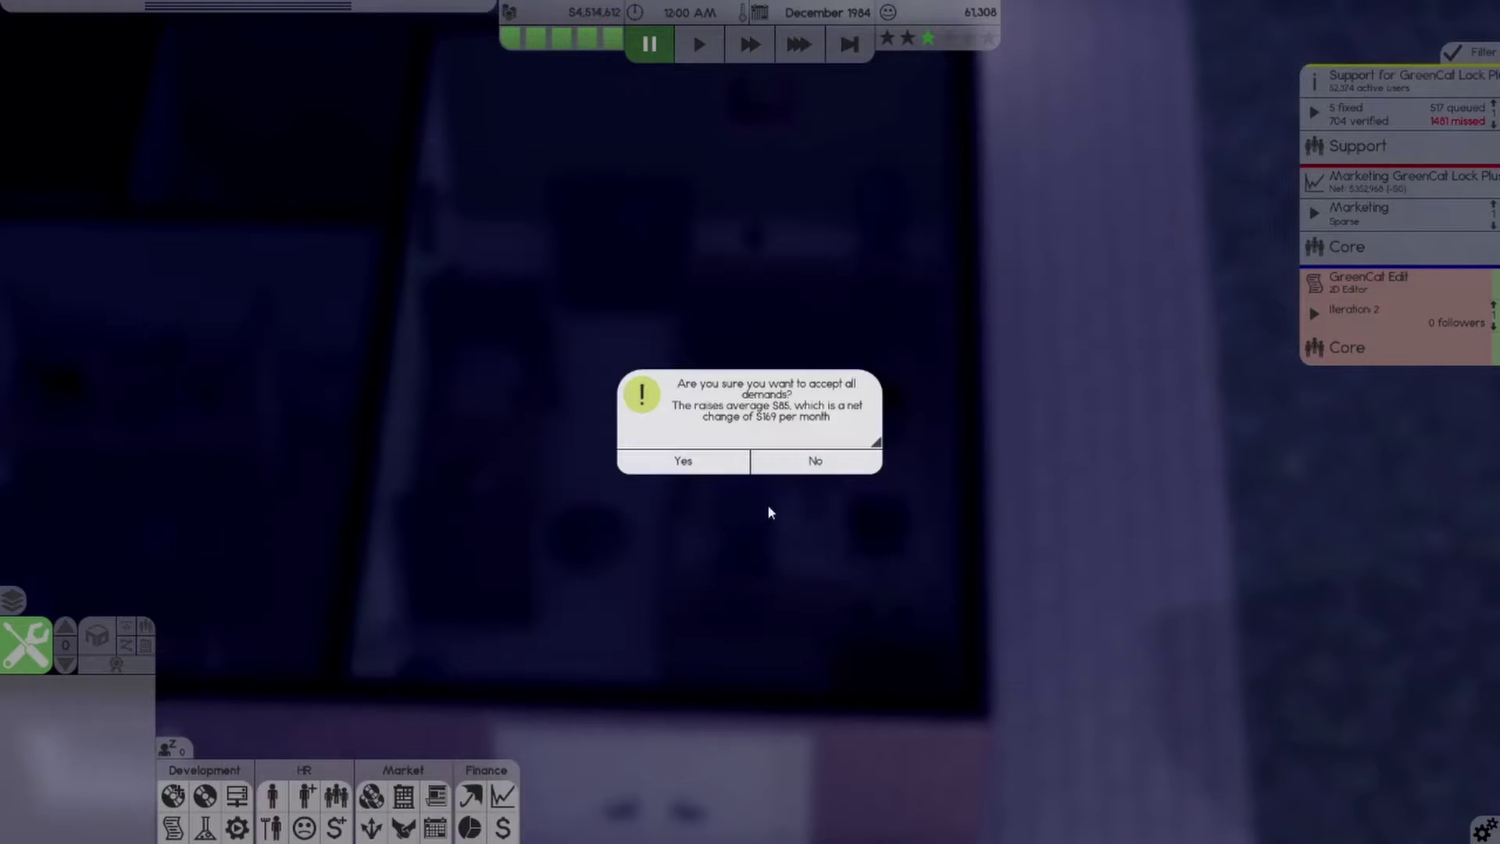
{"action": "left_click", "coordinate": [705, 461]}
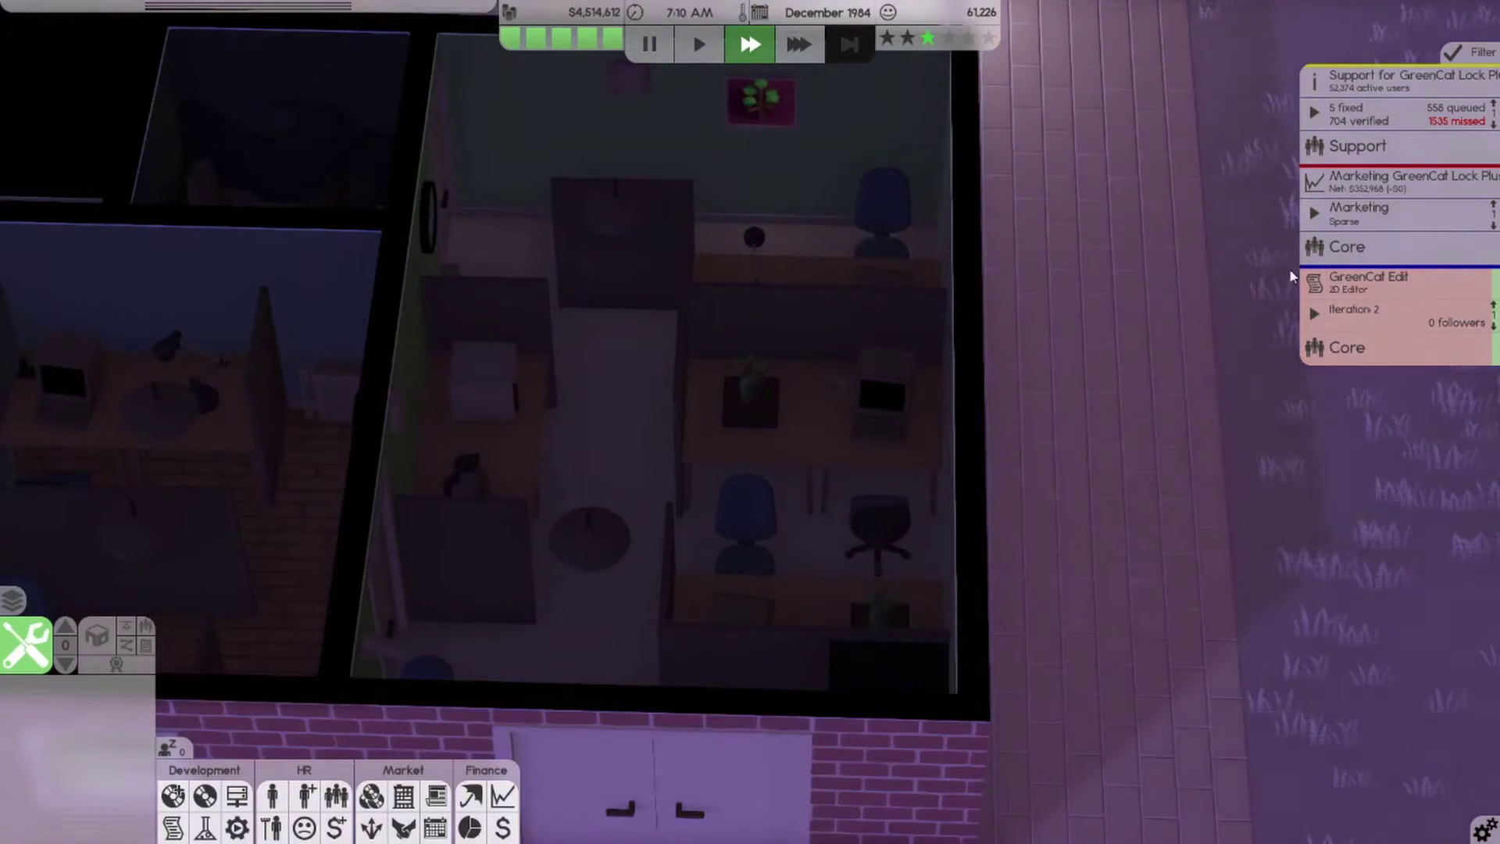
Advance GreenCat Edit from iteration 3 to alpha and speed the game back up
{"action": "key", "text": "a"}
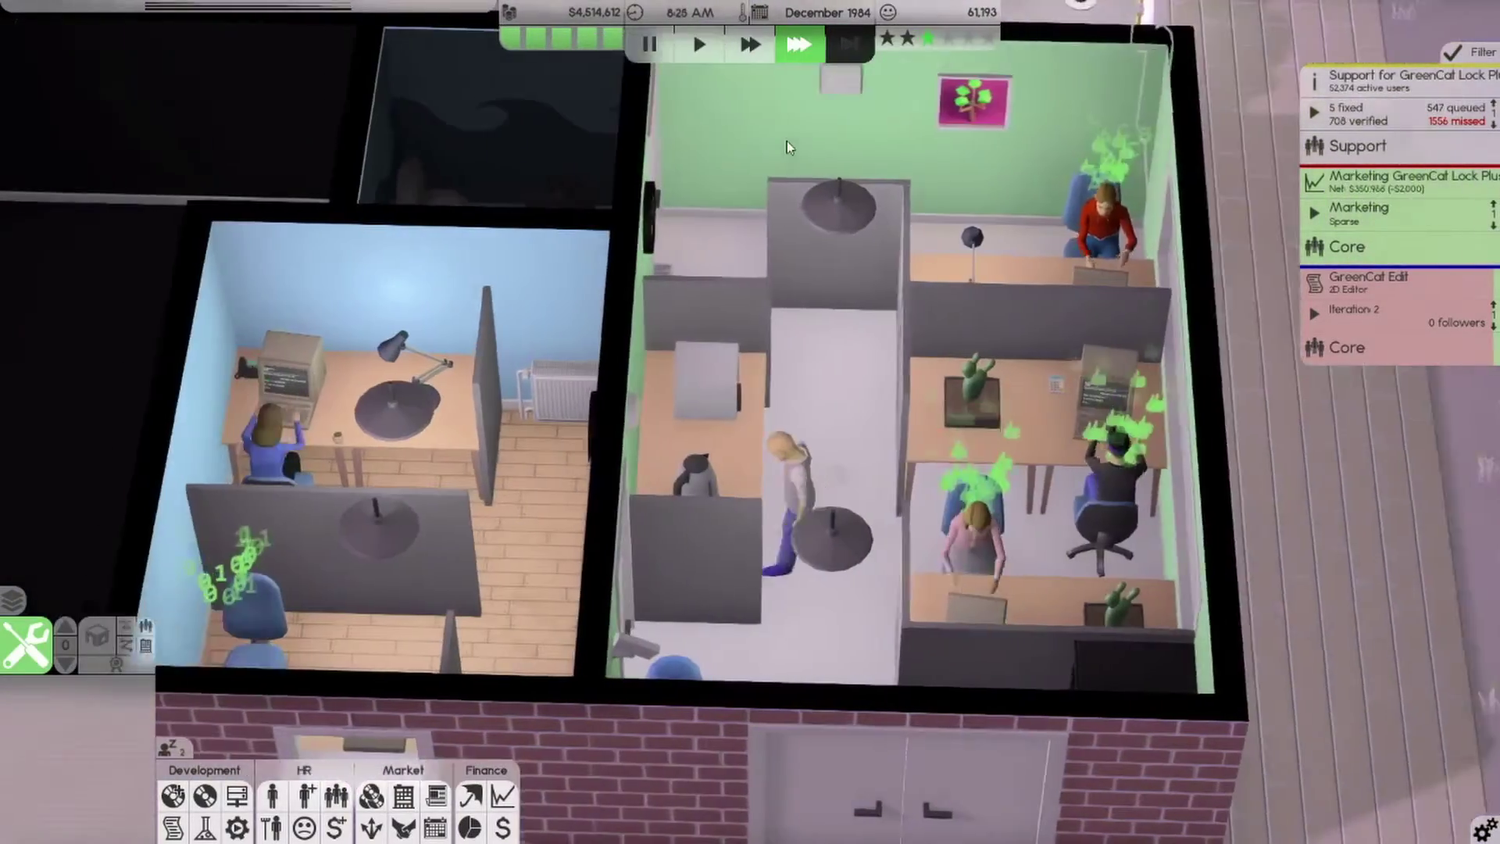
{"action": "key", "text": "d"}
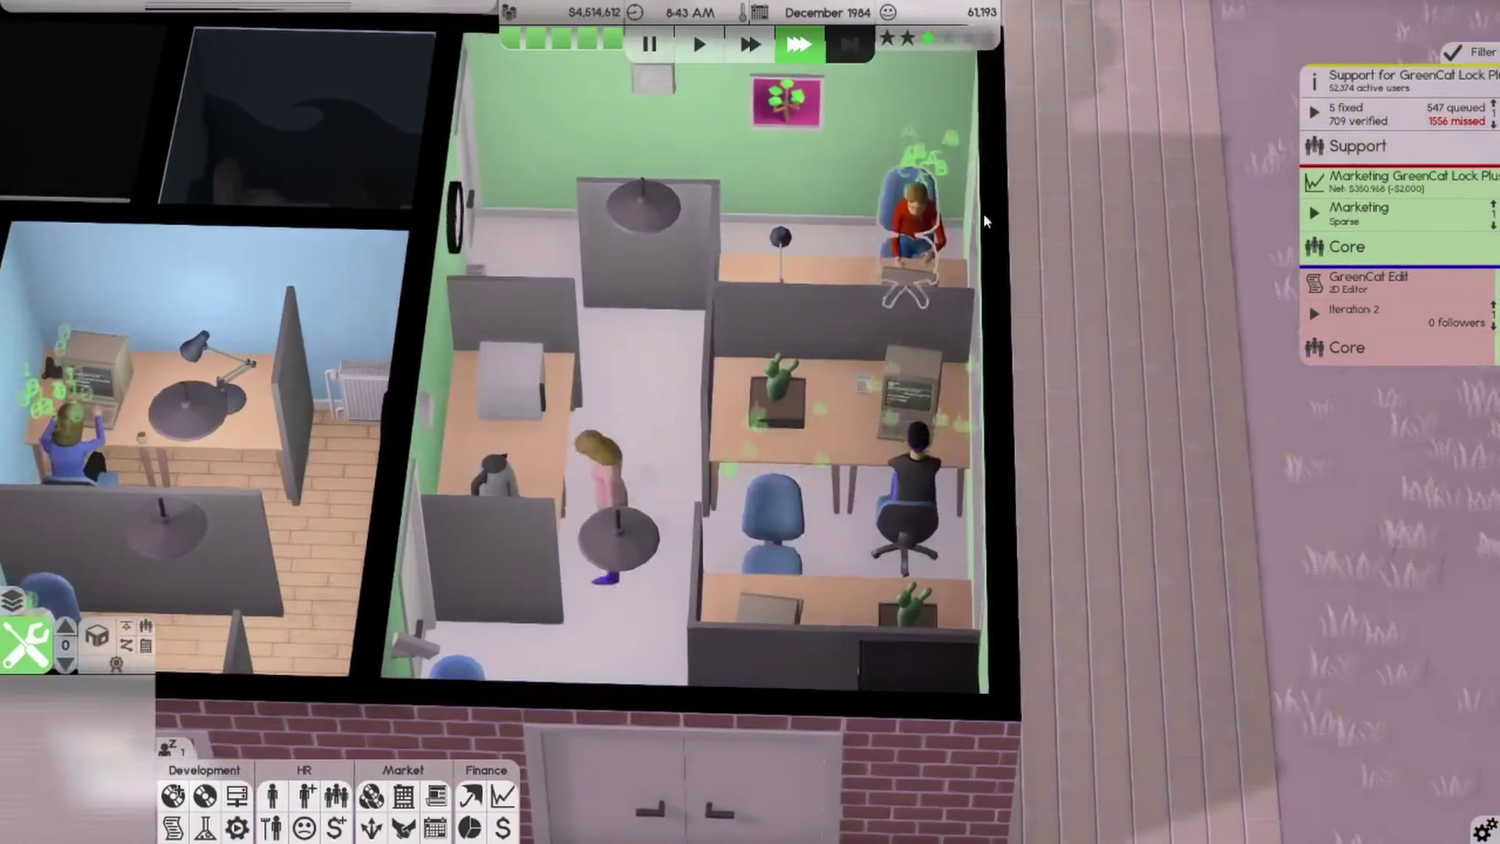
{"action": "left_click", "coordinate": [1309, 305]}
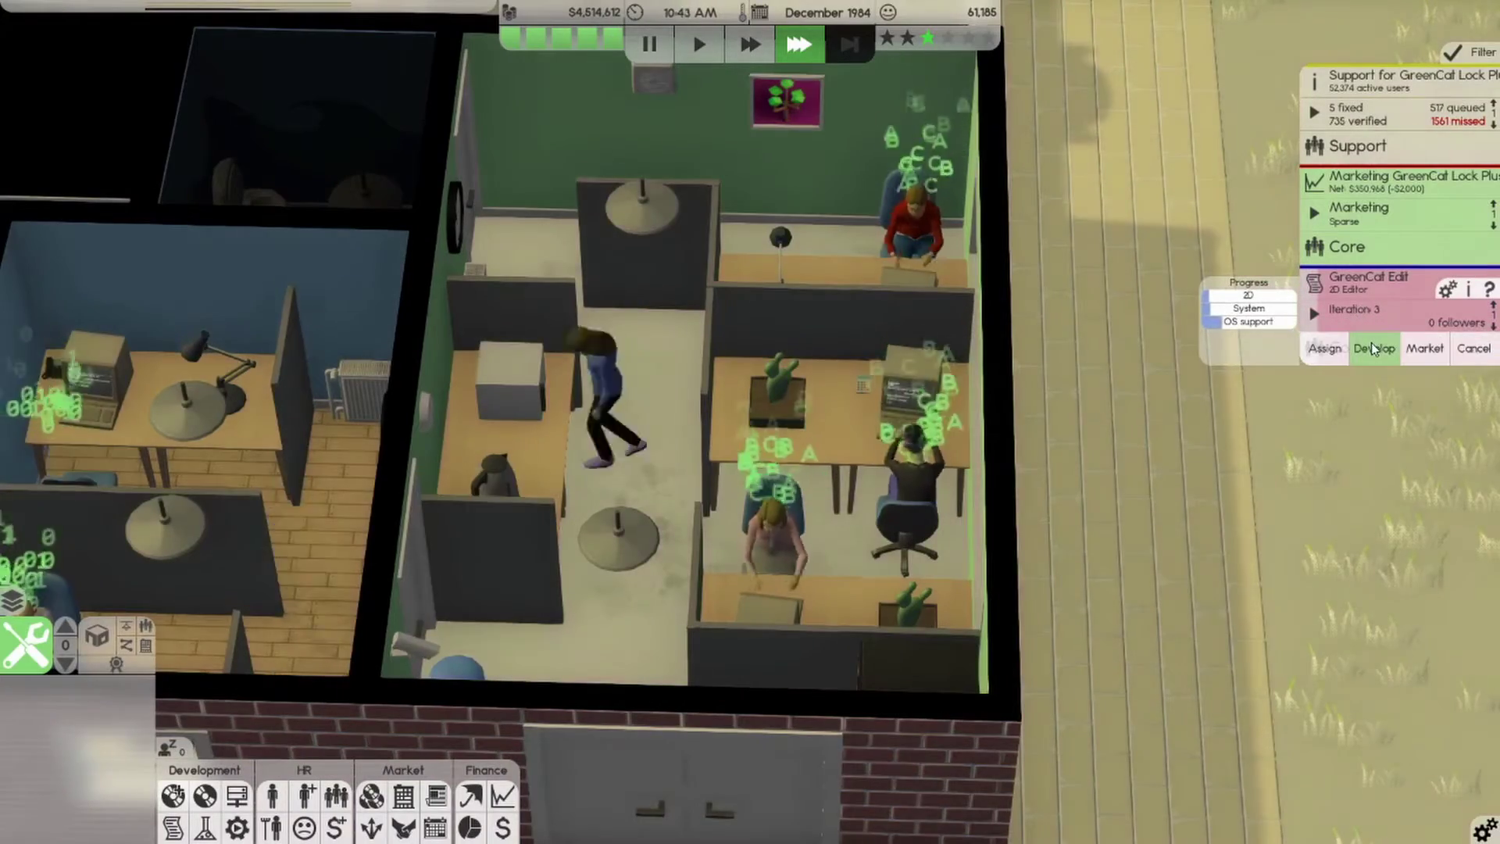
{"action": "key", "text": "a"}
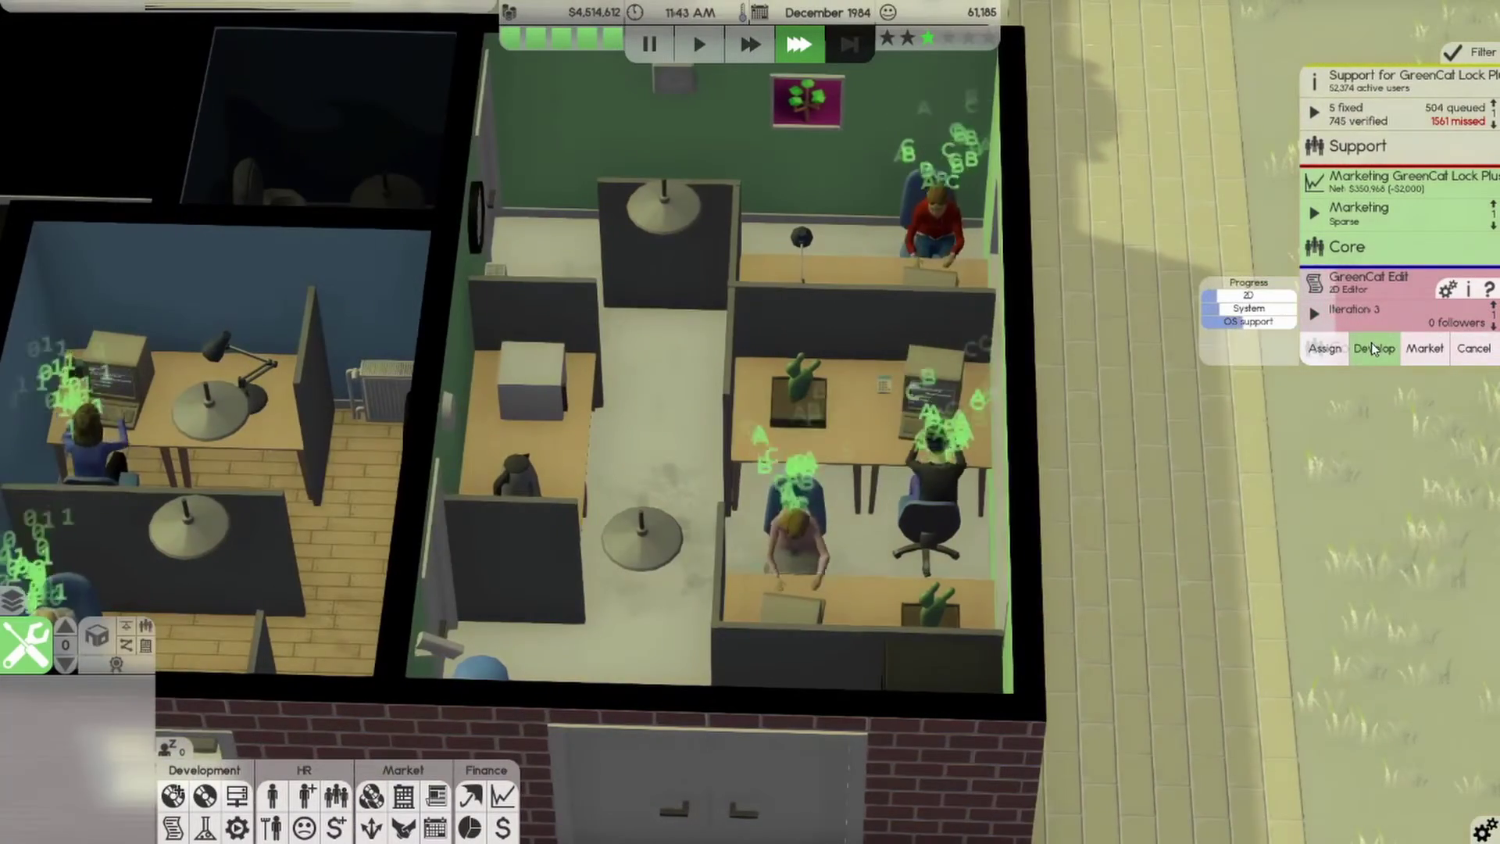
{"action": "left_click", "coordinate": [1371, 343]}
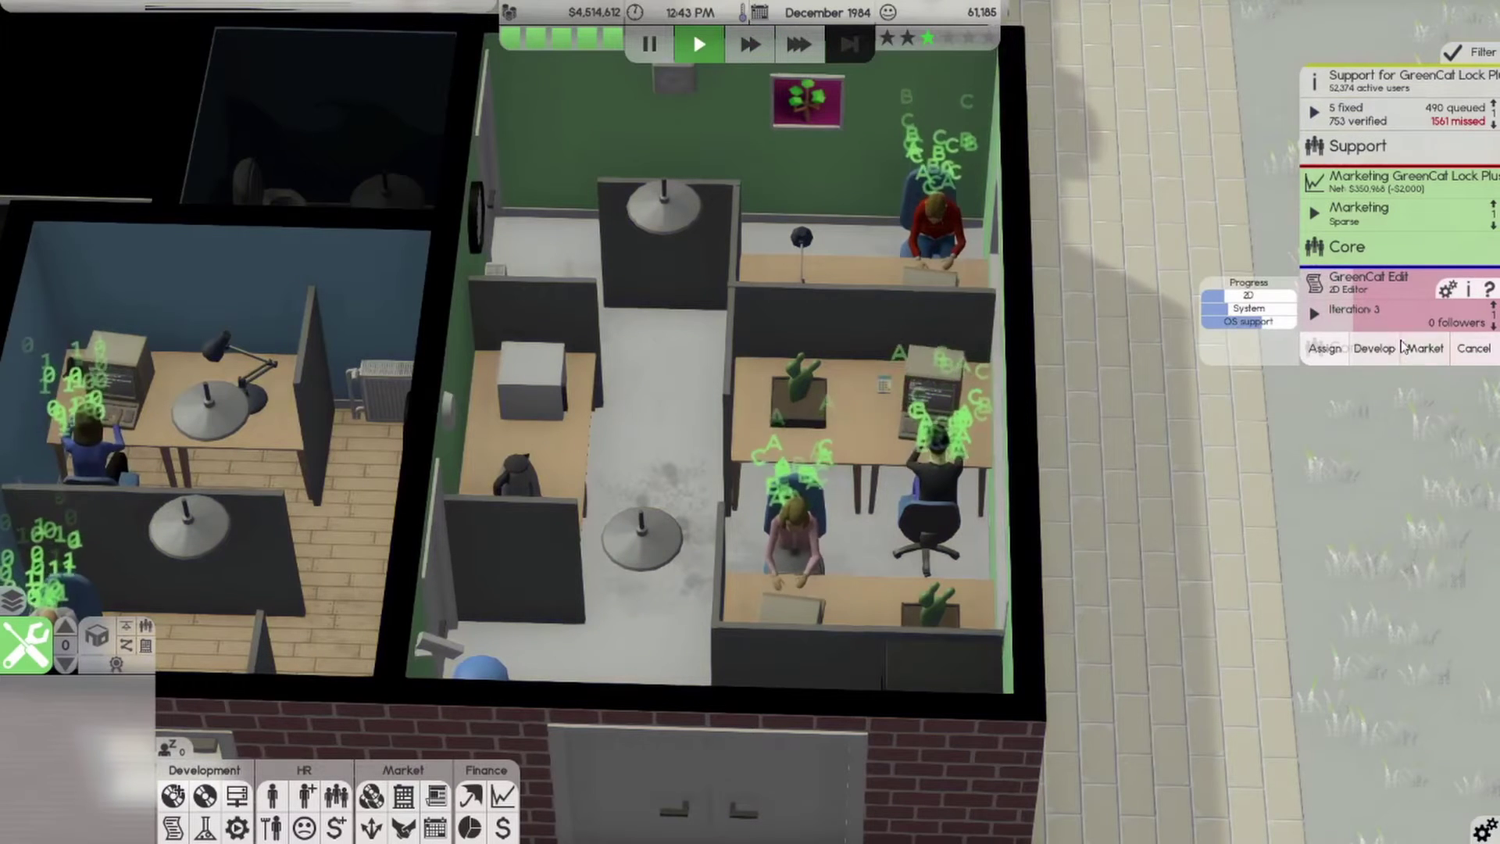
{"action": "left_click", "coordinate": [1376, 353]}
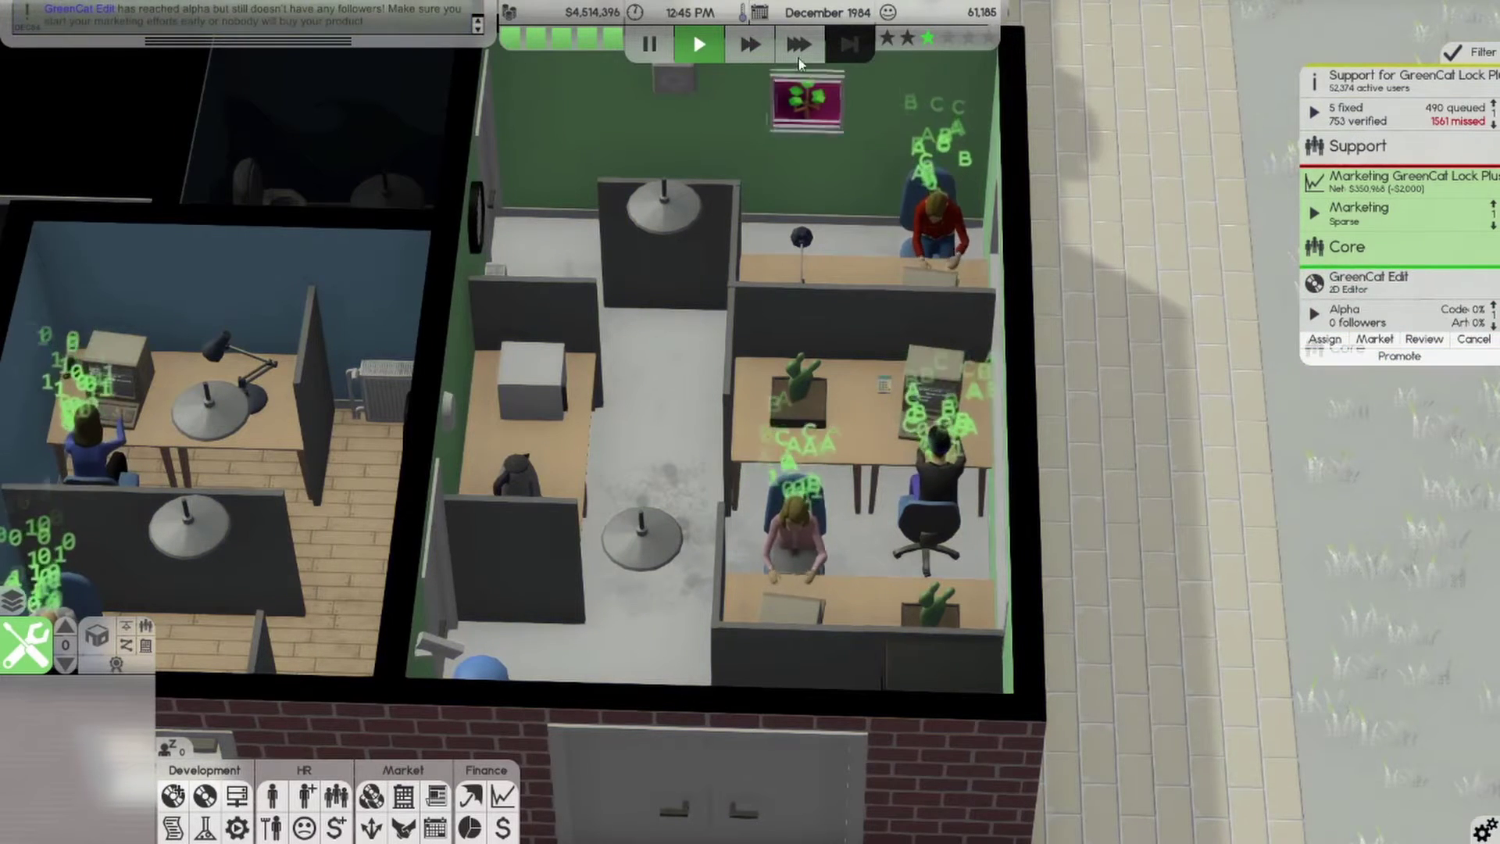
{"action": "left_click", "coordinate": [756, 44]}
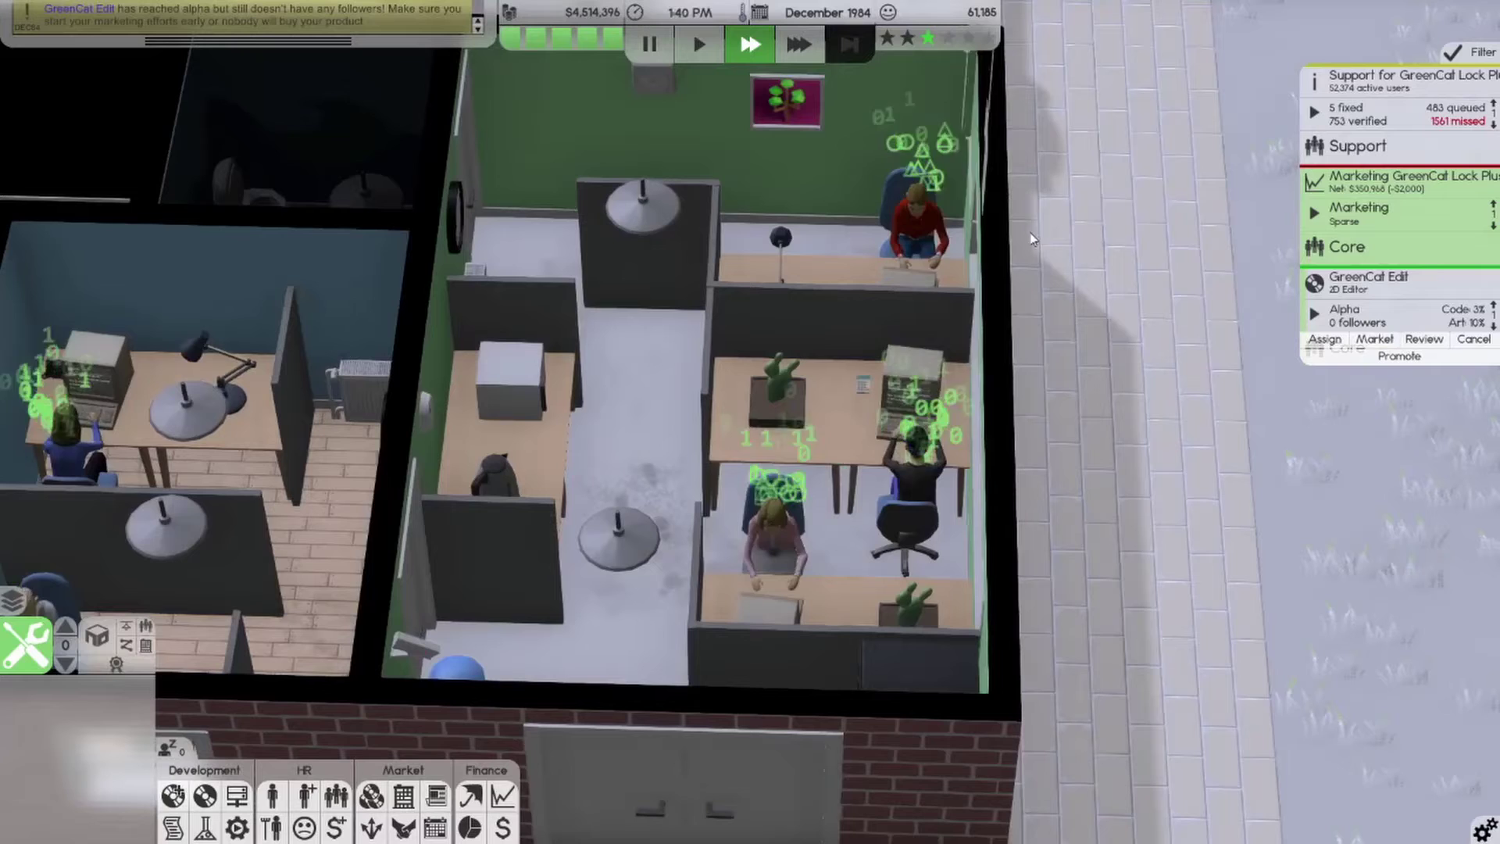
Send a GreenCat Edit press build to the press without a release date
{"action": "left_click", "coordinate": [1391, 340]}
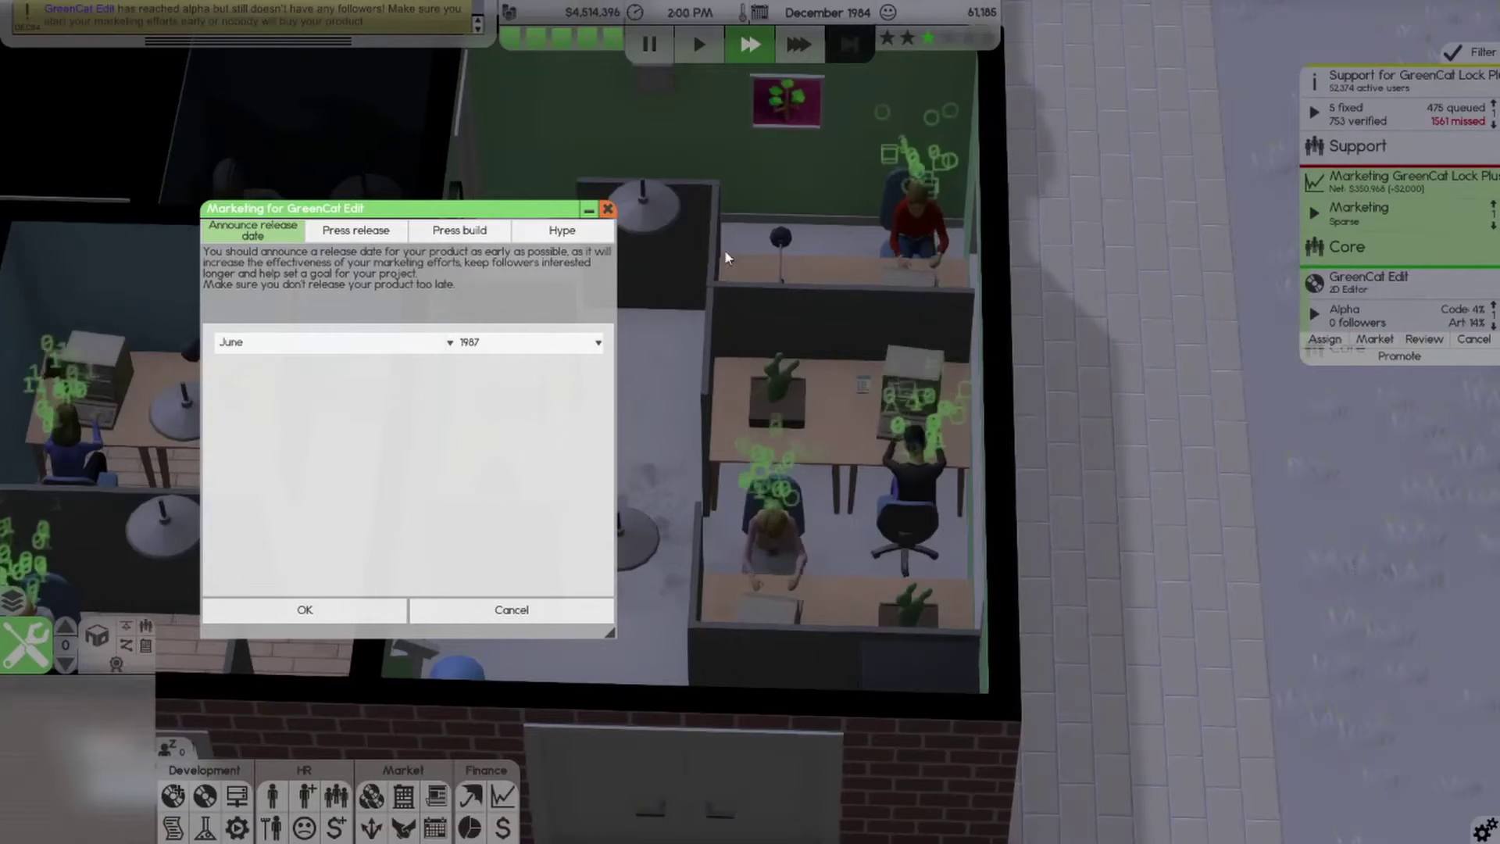
{"action": "left_click", "coordinate": [347, 234]}
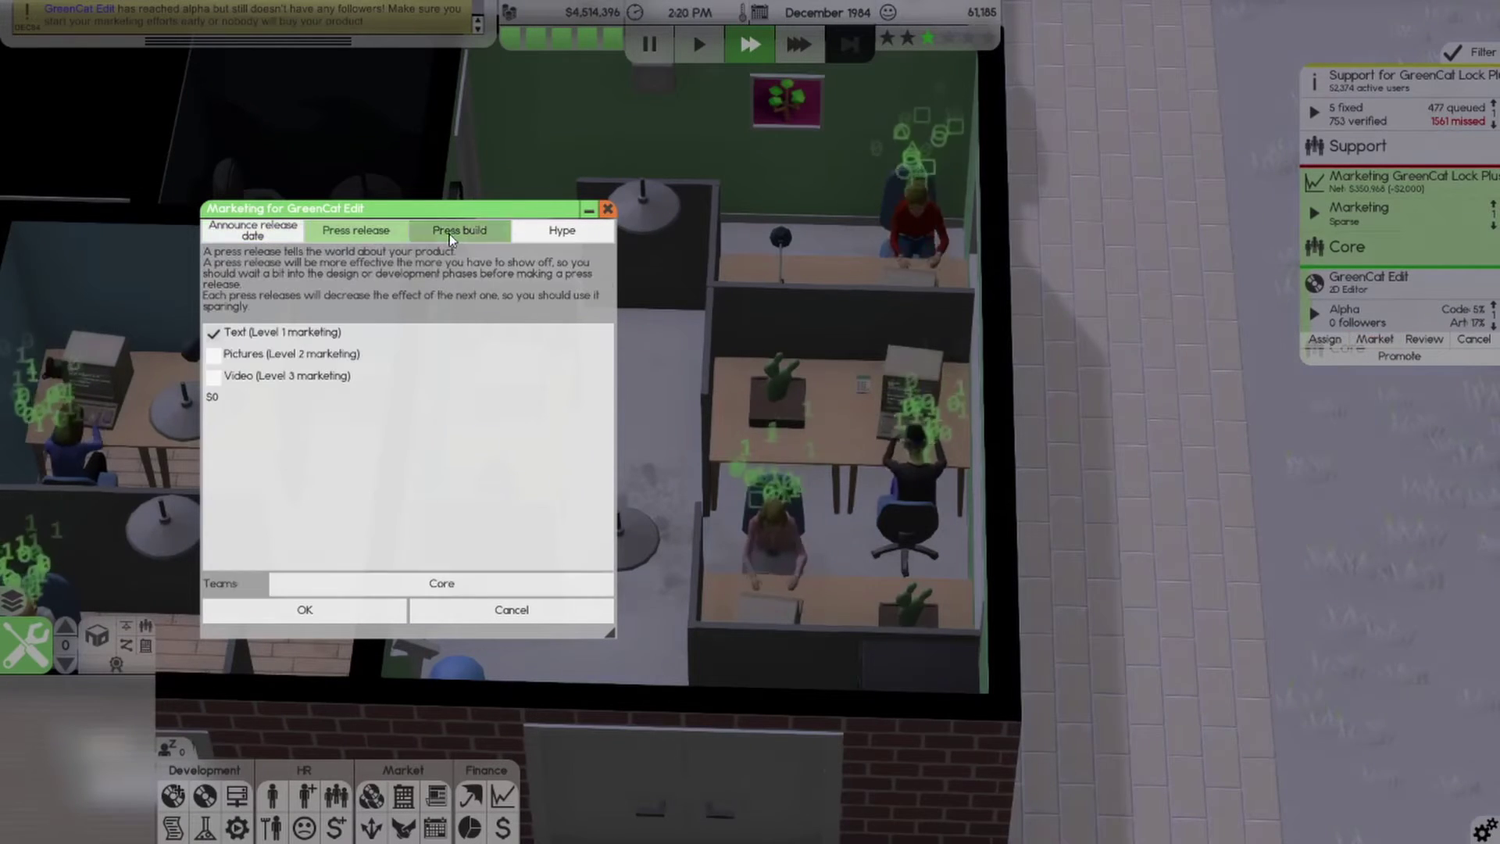
{"action": "left_click", "coordinate": [449, 233]}
{"action": "left_click", "coordinate": [330, 623]}
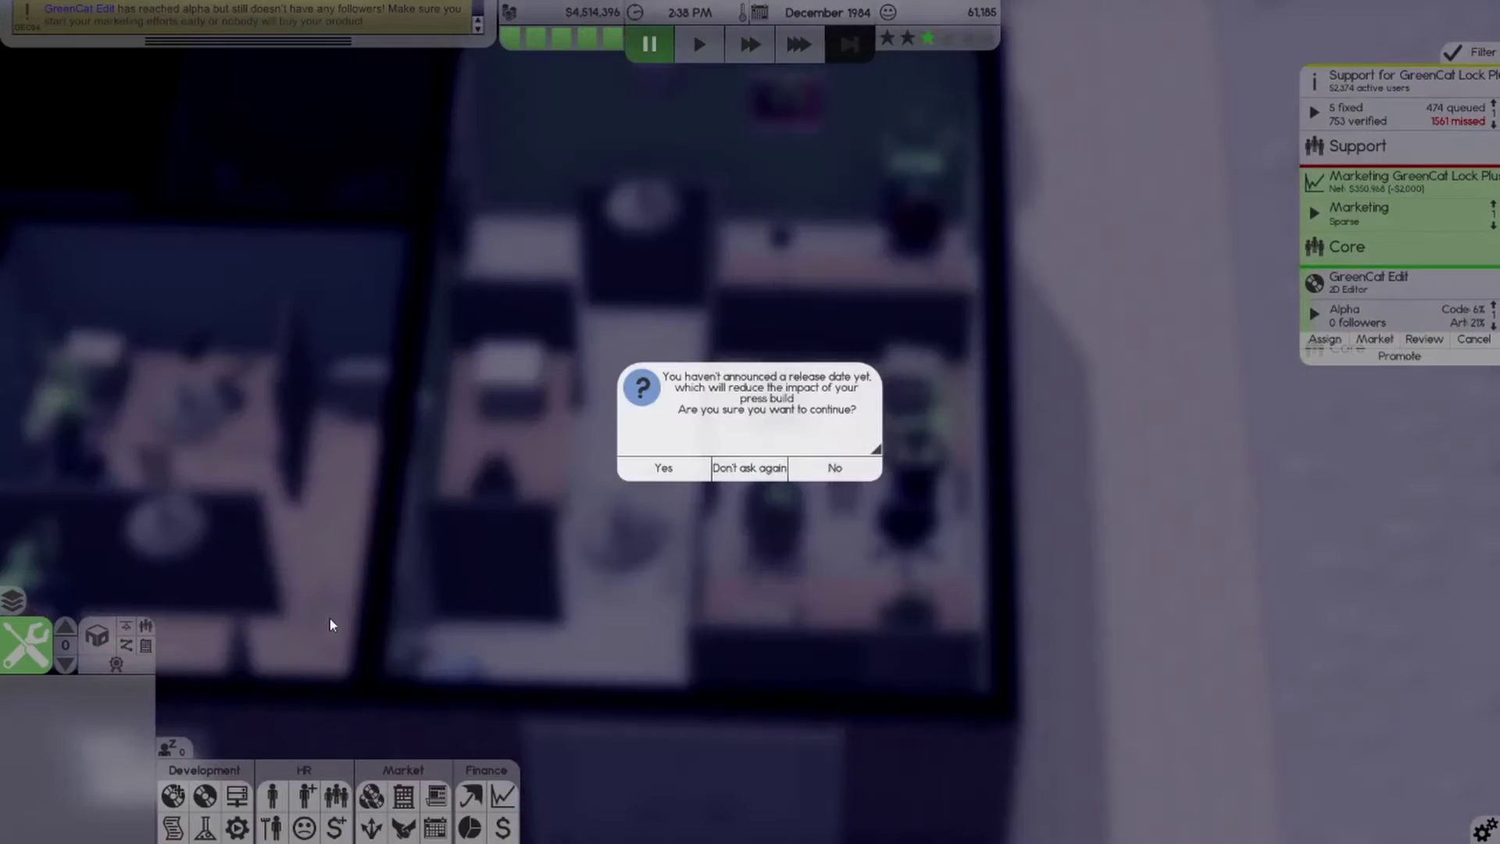
{"action": "left_click", "coordinate": [660, 470]}
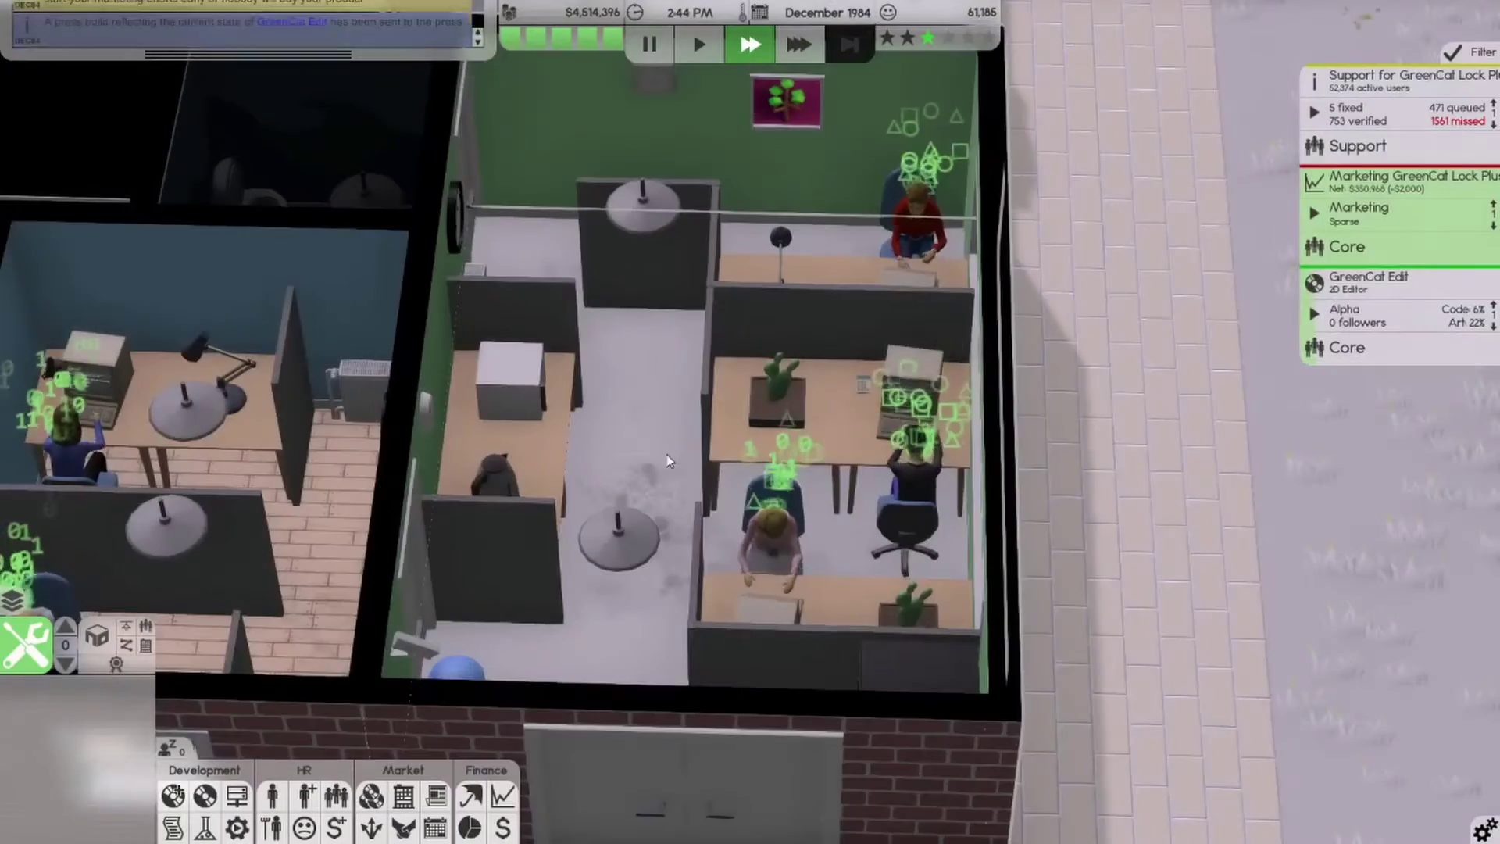
{"action": "scroll", "coordinate": [454, 224], "scroll_direction": "up", "scroll_amount": 3}
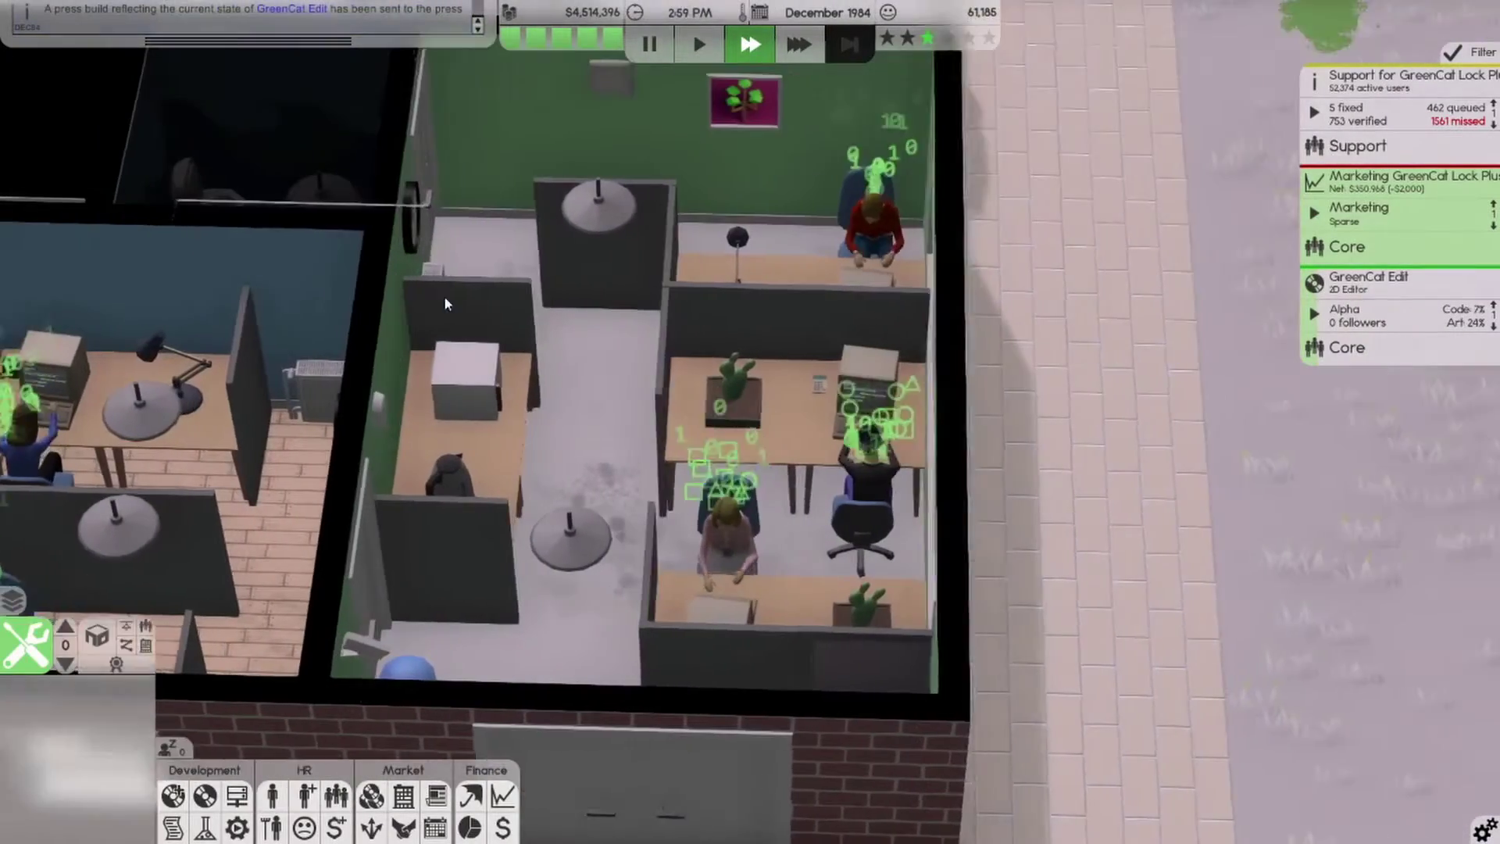
Watch the office during alpha development, then pause in February 1985
{"action": "key", "text": "a"}
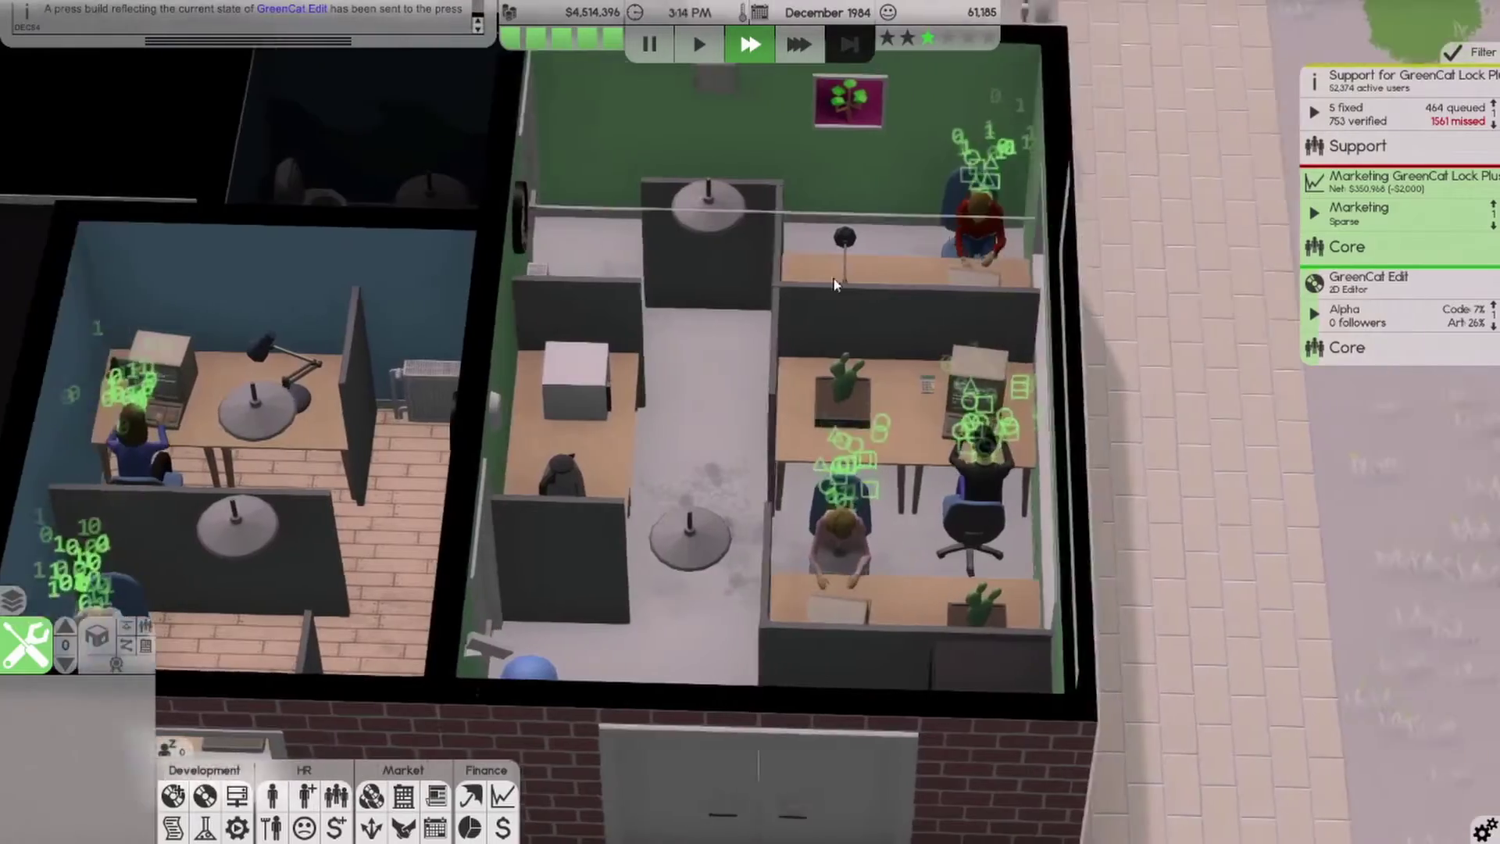
{"action": "scroll", "coordinate": [835, 285], "scroll_direction": "down", "scroll_amount": 2}
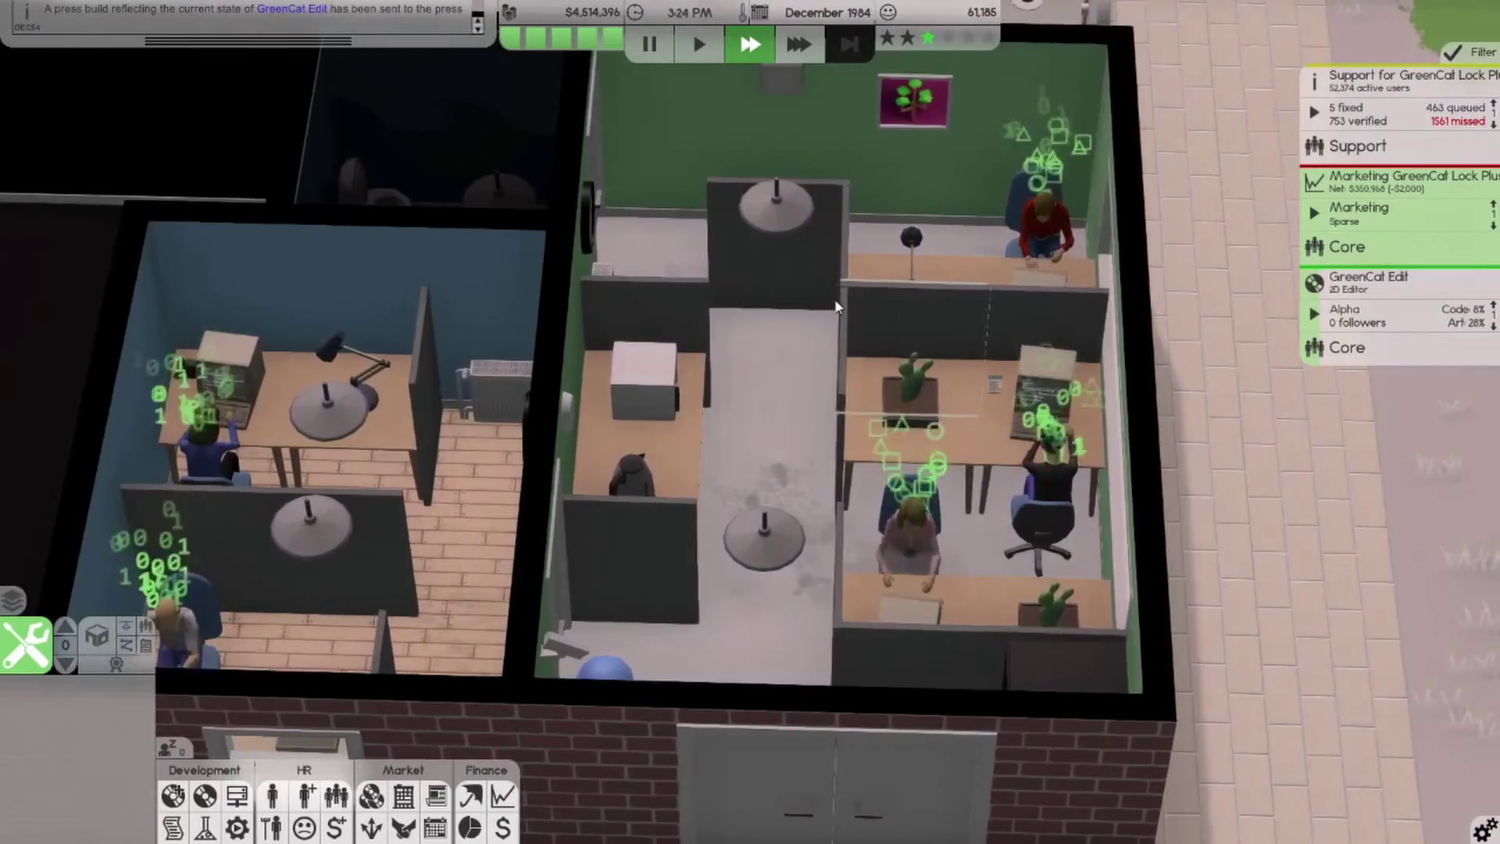
{"action": "key", "text": "e"}
{"action": "scroll", "coordinate": [980, 300], "scroll_direction": "up", "scroll_amount": 2}
{"action": "key", "text": "e"}
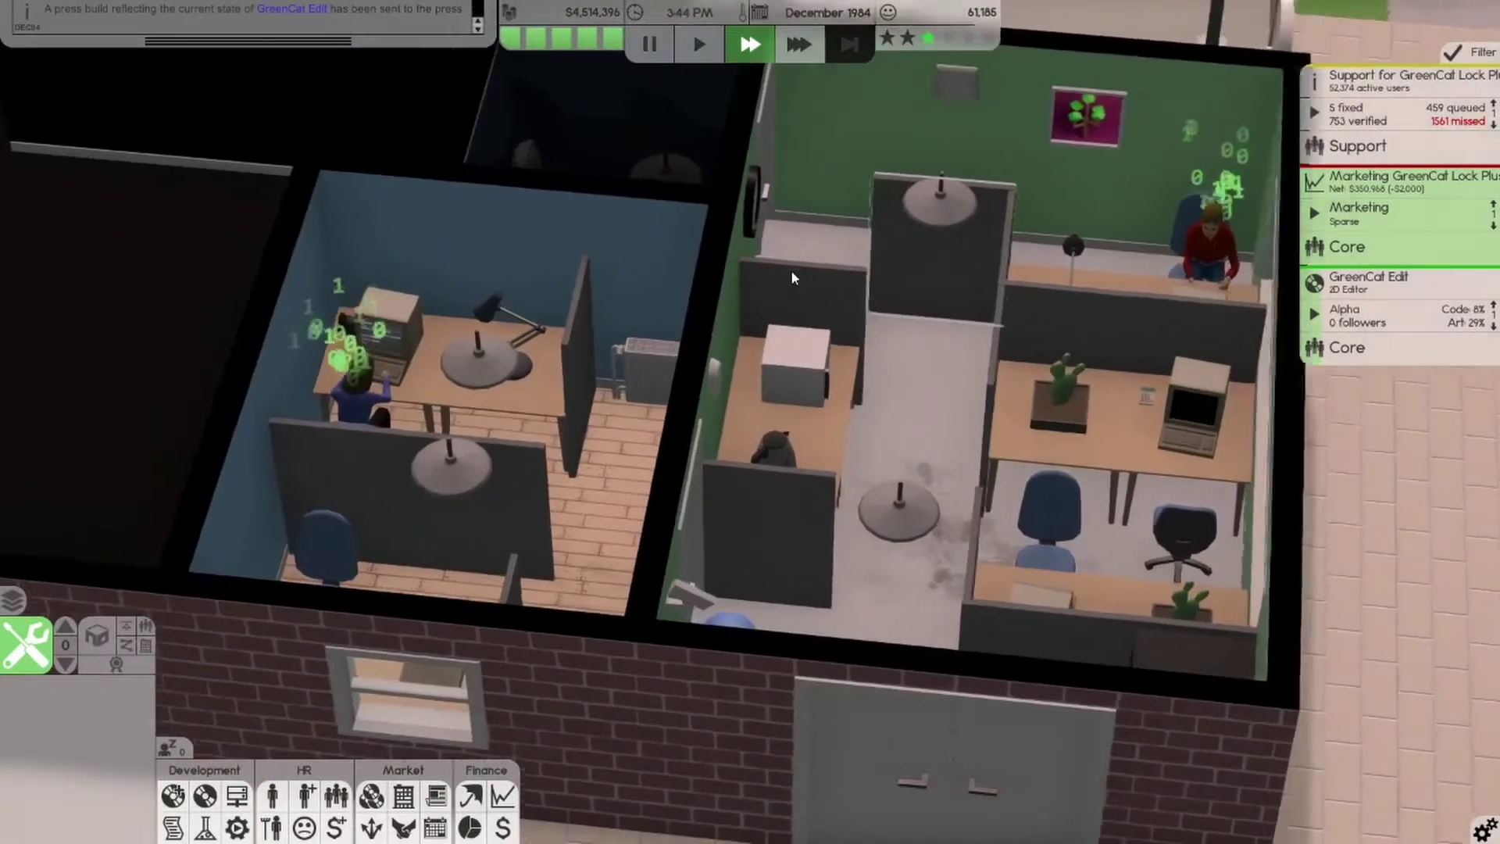
{"action": "scroll", "coordinate": [792, 271], "scroll_direction": "up", "scroll_amount": 2}
{"action": "scroll", "coordinate": [792, 271], "scroll_direction": "down", "scroll_amount": 1}
{"action": "key", "text": "e"}
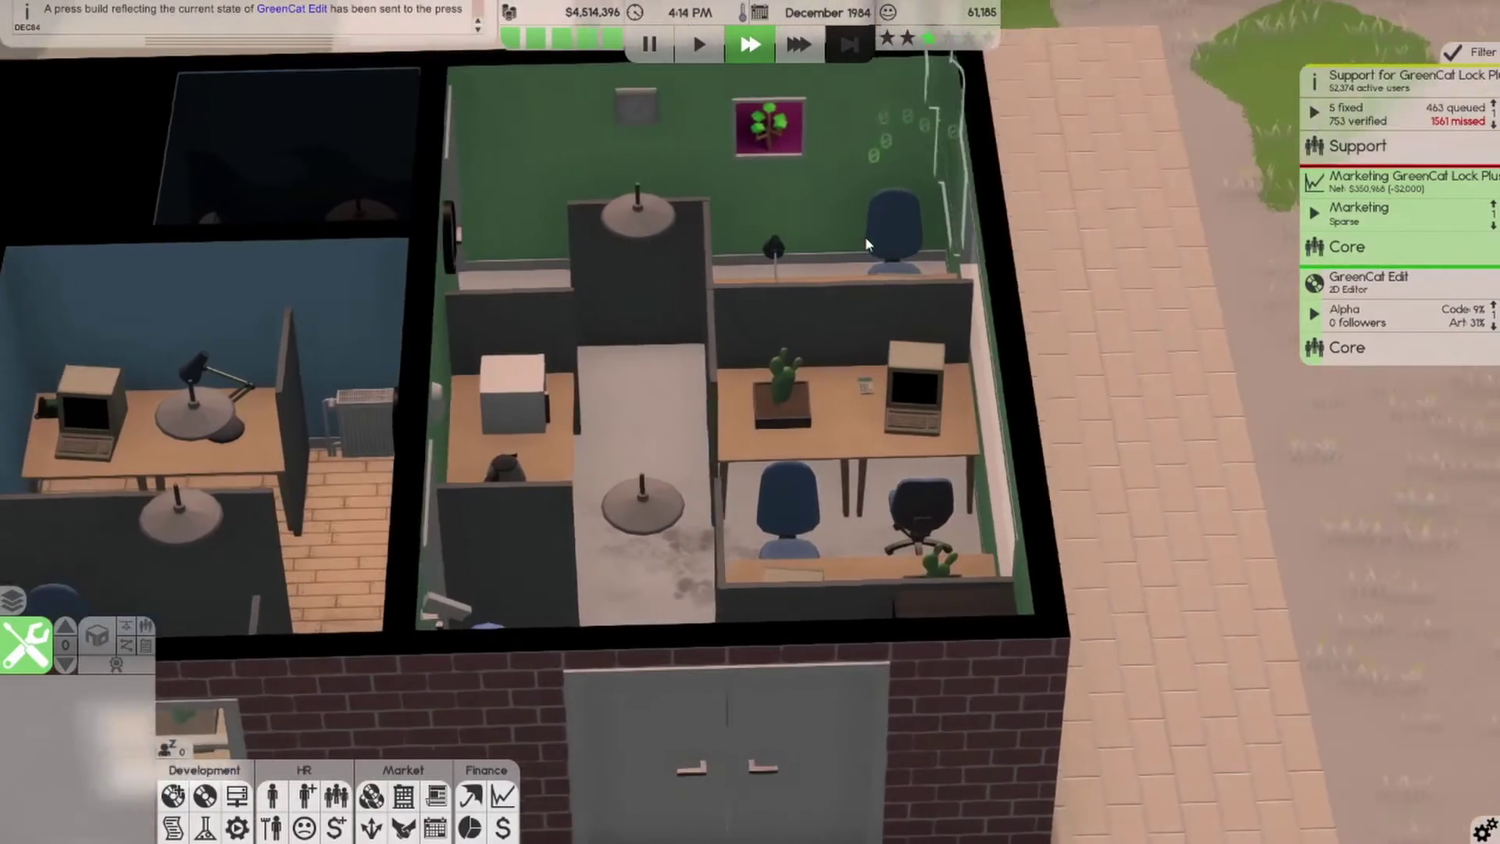
{"action": "scroll", "coordinate": [864, 244], "scroll_direction": "down", "scroll_amount": 1}
{"action": "key", "text": "e"}
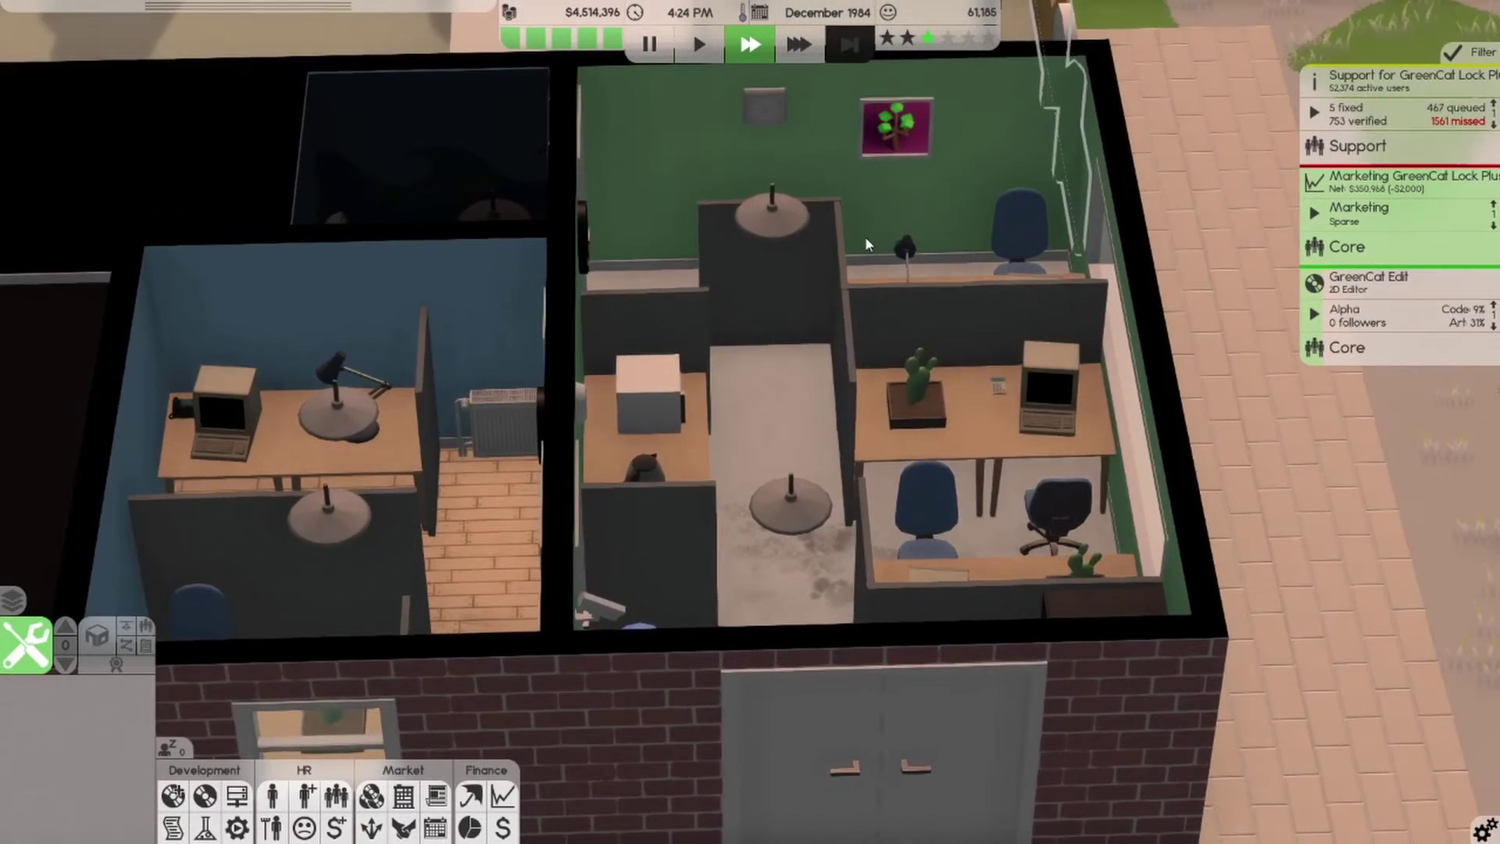
{"action": "scroll", "coordinate": [865, 238], "scroll_direction": "up", "scroll_amount": 1}
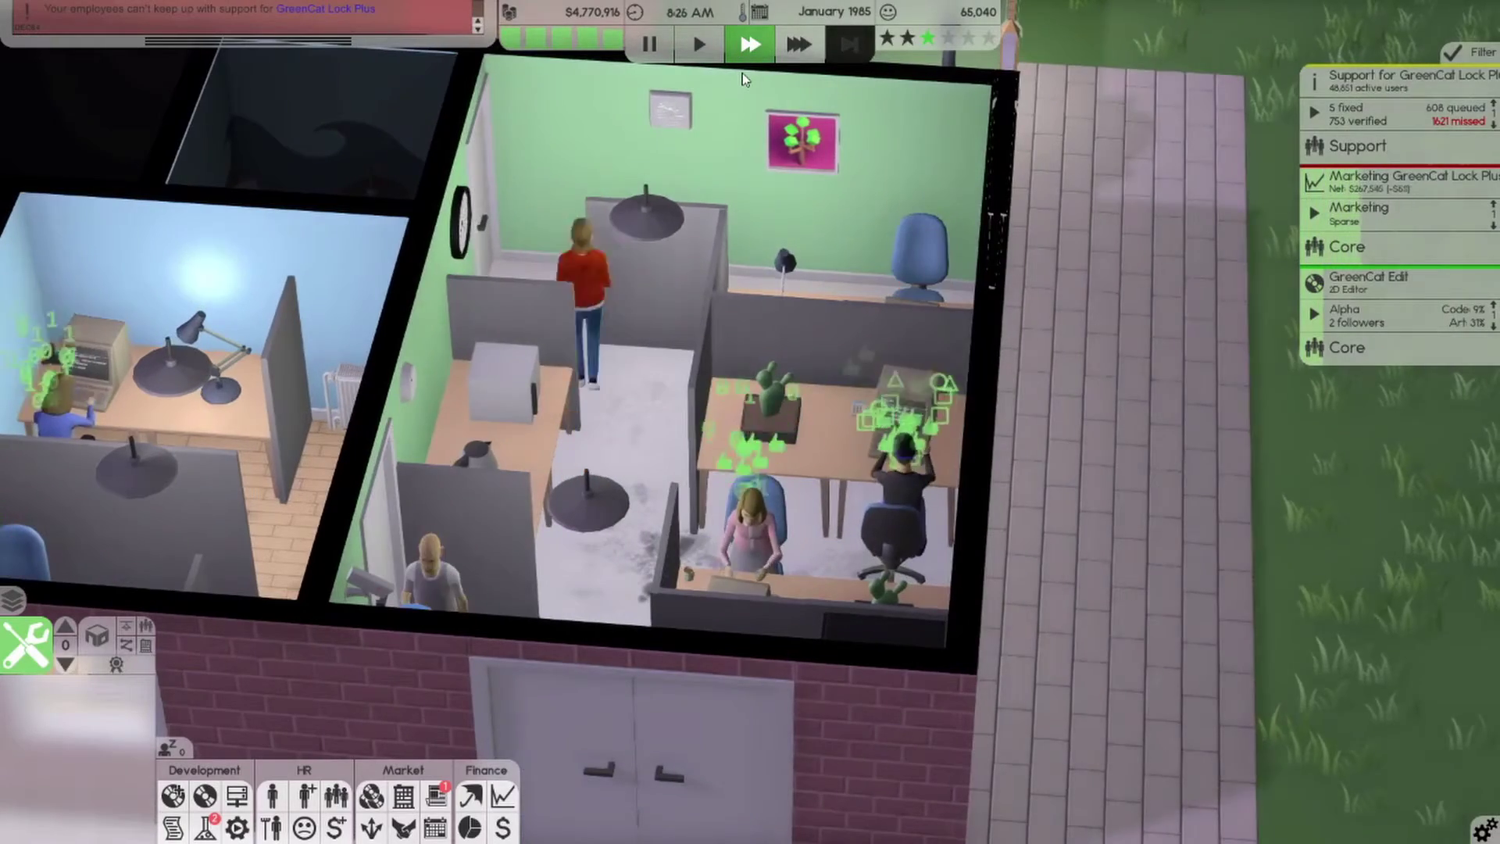
{"action": "key", "text": "a"}
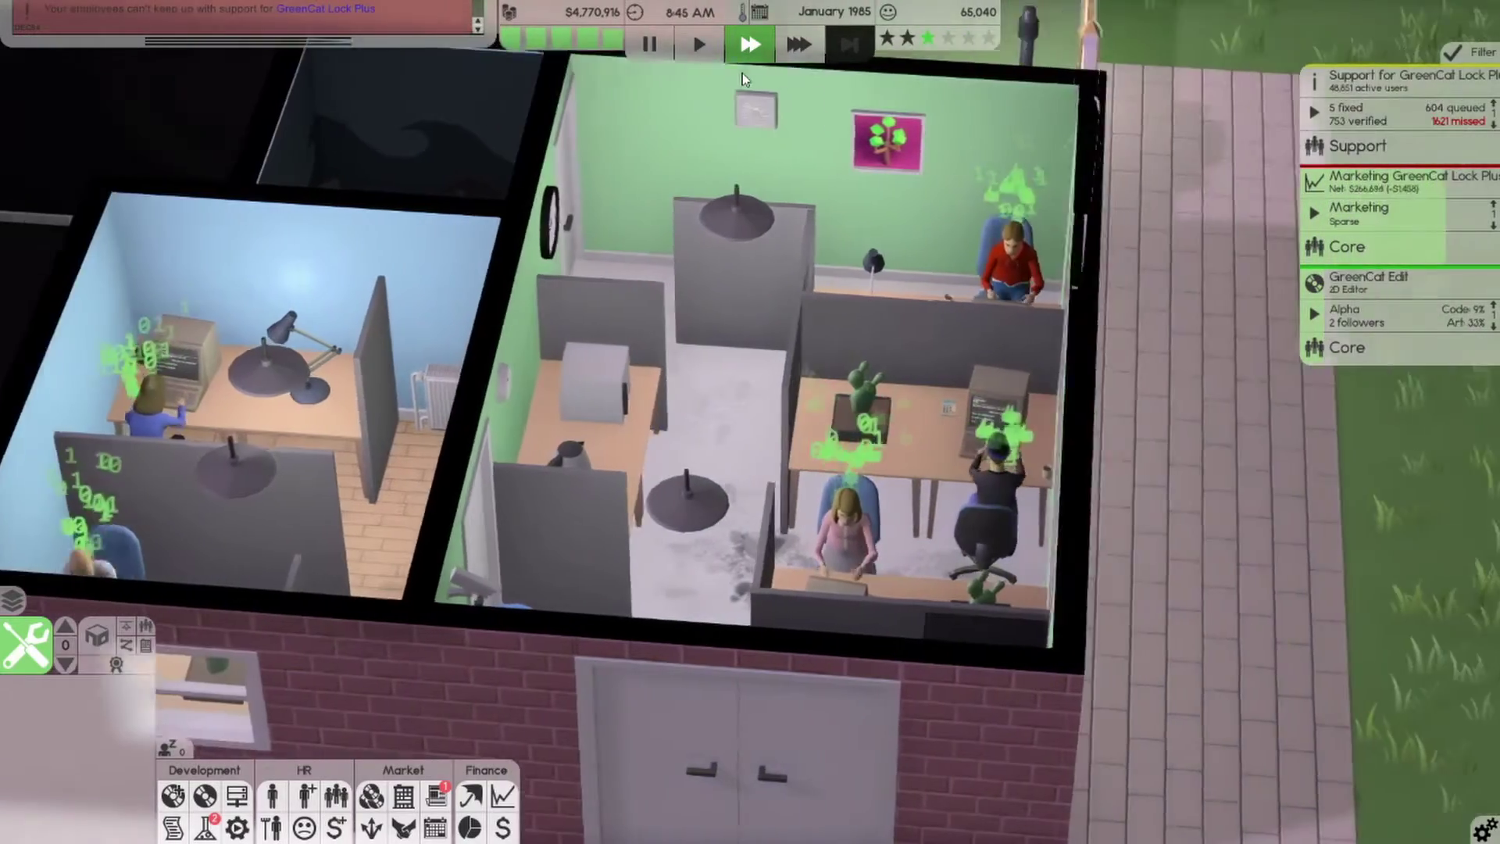
{"action": "key", "text": "d"}
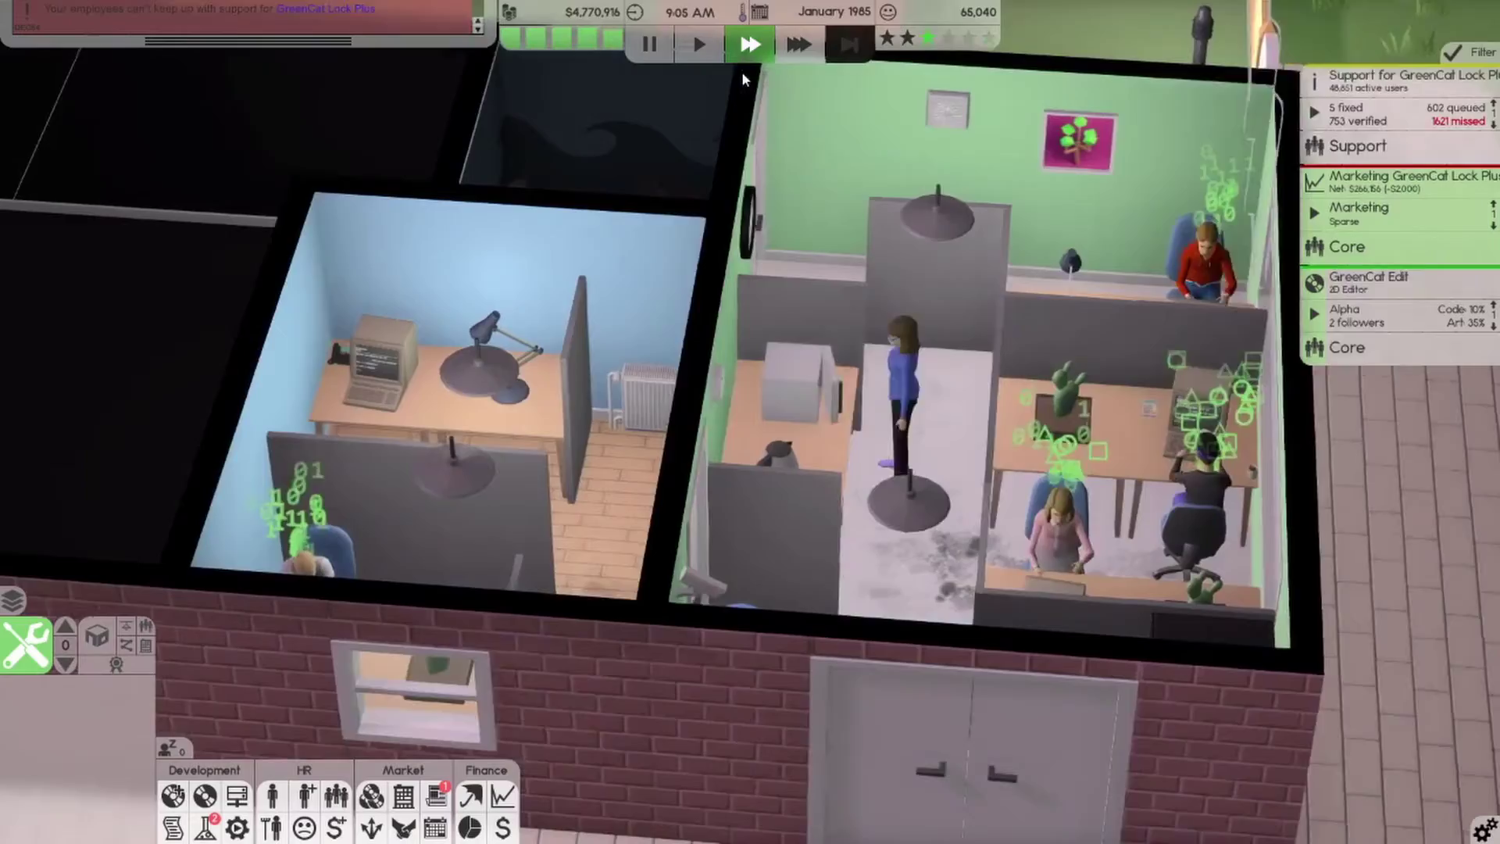
{"action": "scroll", "coordinate": [910, 212], "scroll_direction": "up", "scroll_amount": 2}
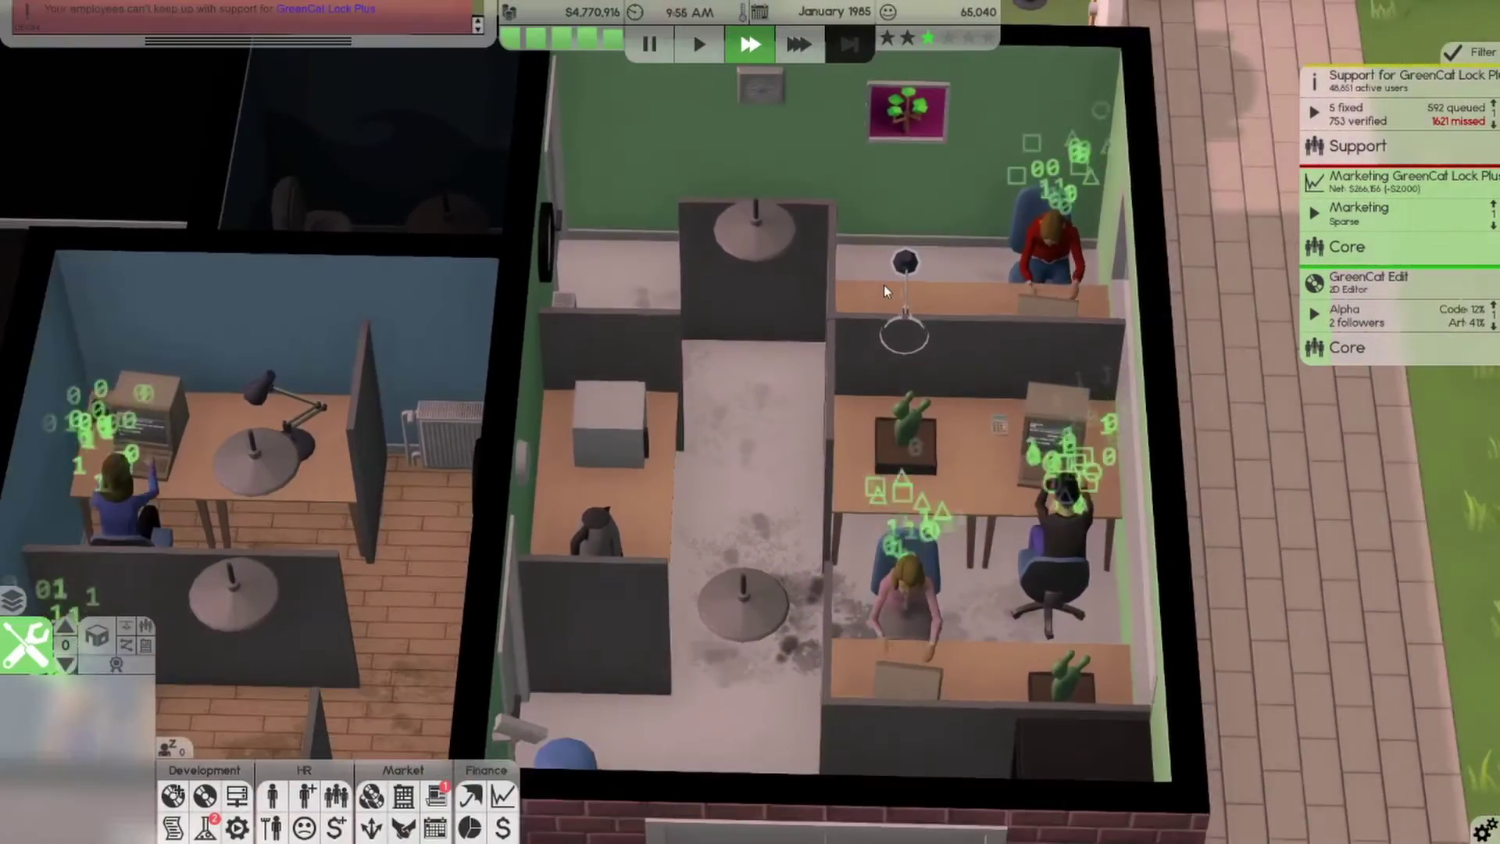
{"action": "scroll", "coordinate": [884, 284], "scroll_direction": "up", "scroll_amount": 1}
{"action": "scroll", "coordinate": [846, 275], "scroll_direction": "down", "scroll_amount": 2}
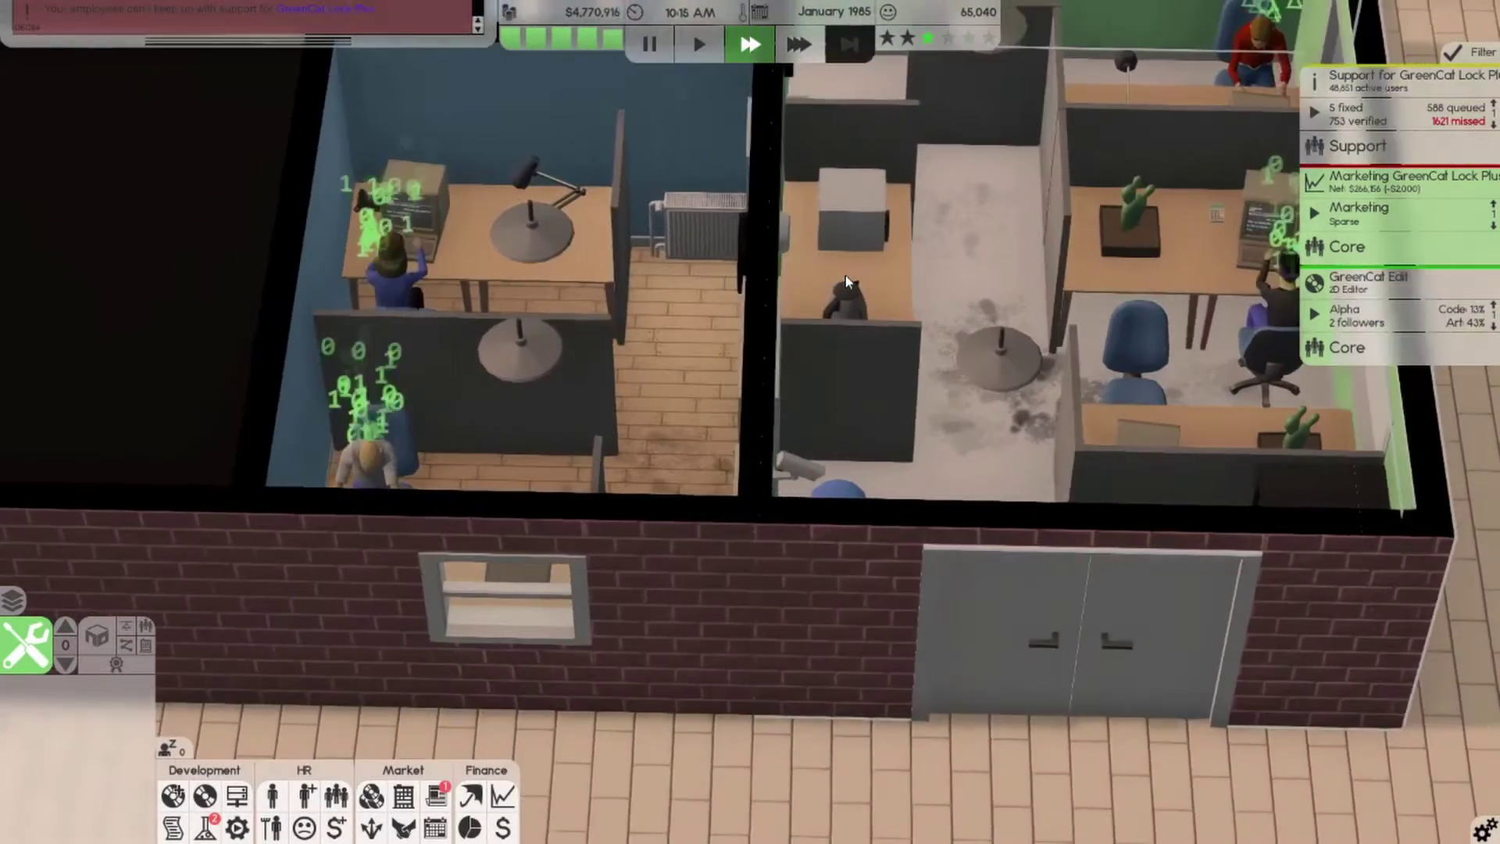
{"action": "scroll", "coordinate": [845, 275], "scroll_direction": "up", "scroll_amount": 1}
{"action": "scroll", "coordinate": [845, 275], "scroll_direction": "up", "scroll_amount": 2}
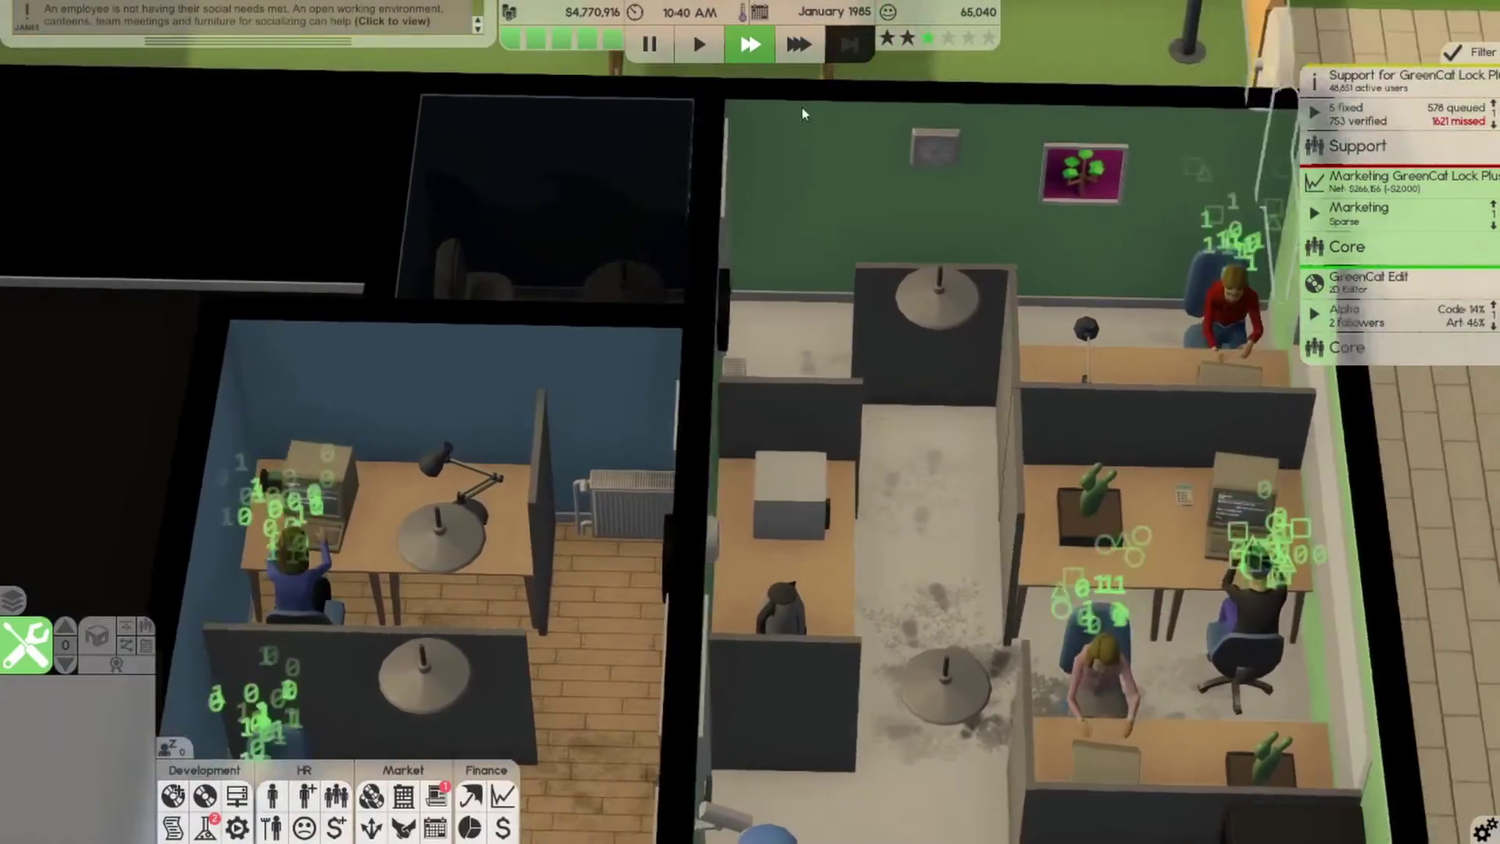
{"action": "key", "text": "d"}
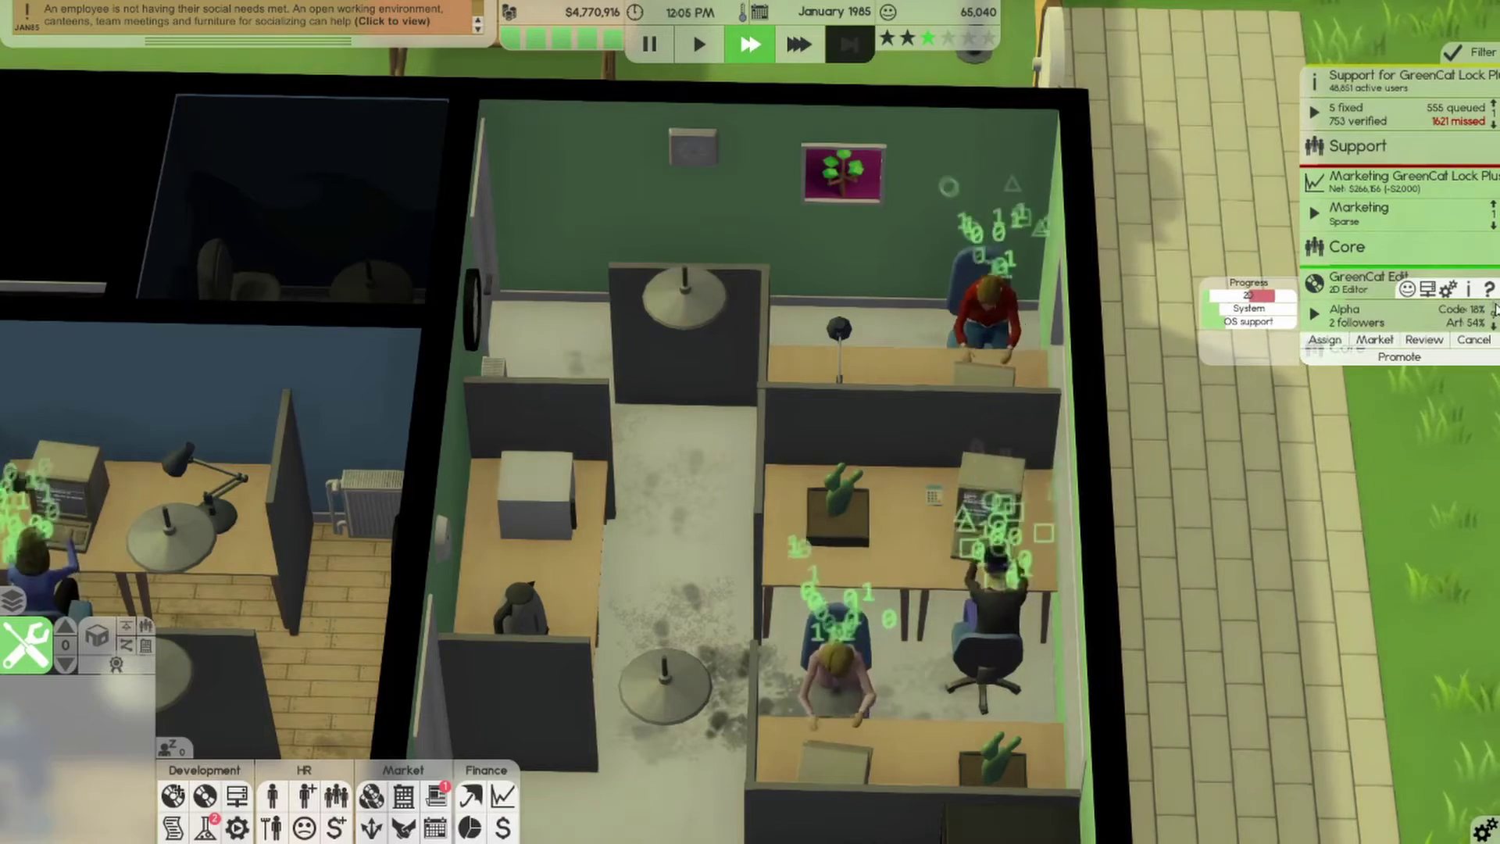
{"action": "key", "text": "a"}
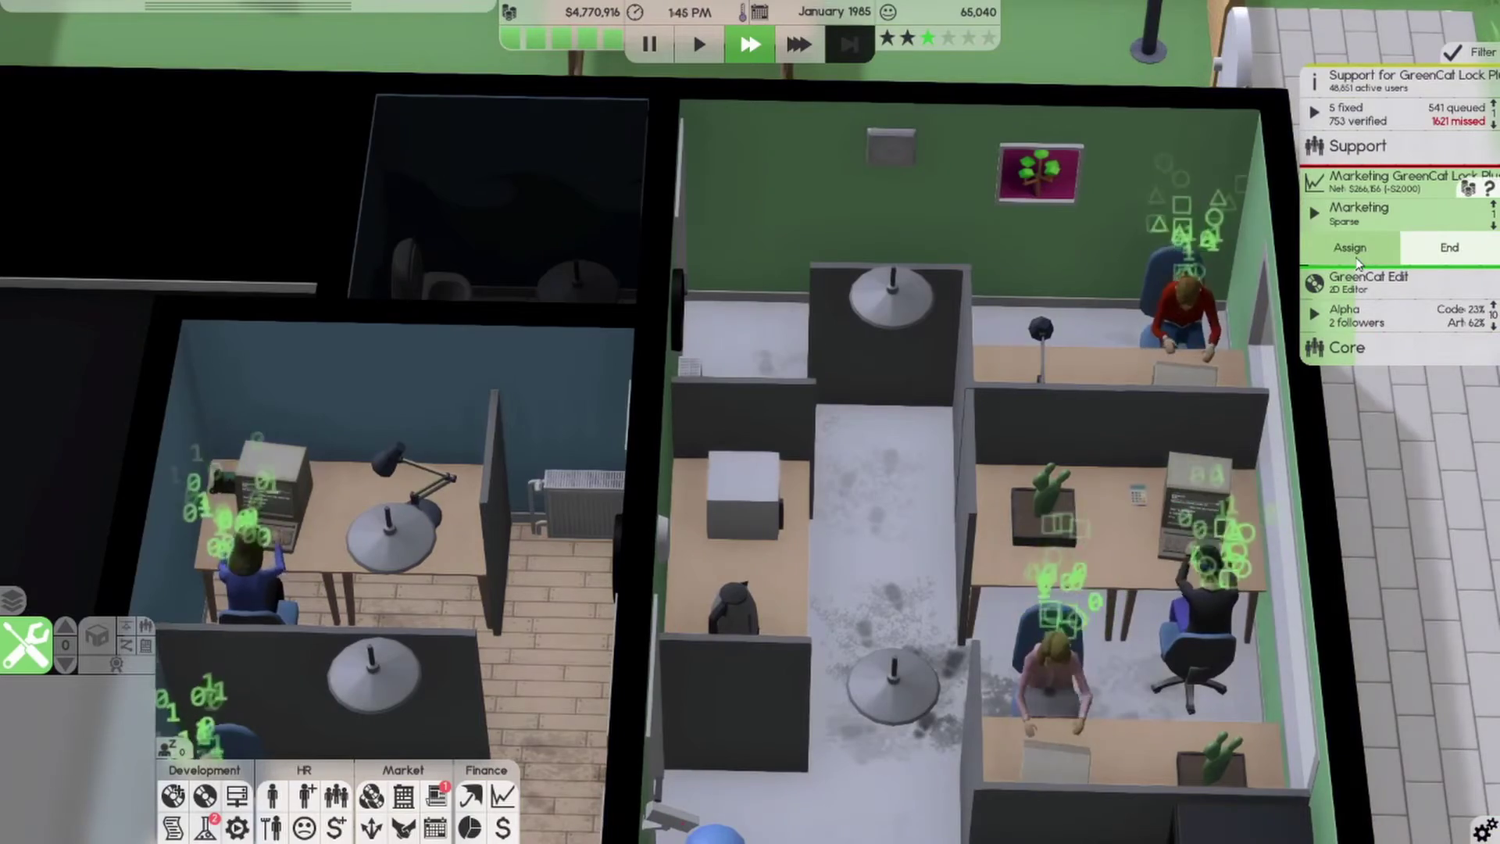
{"action": "key", "text": "a"}
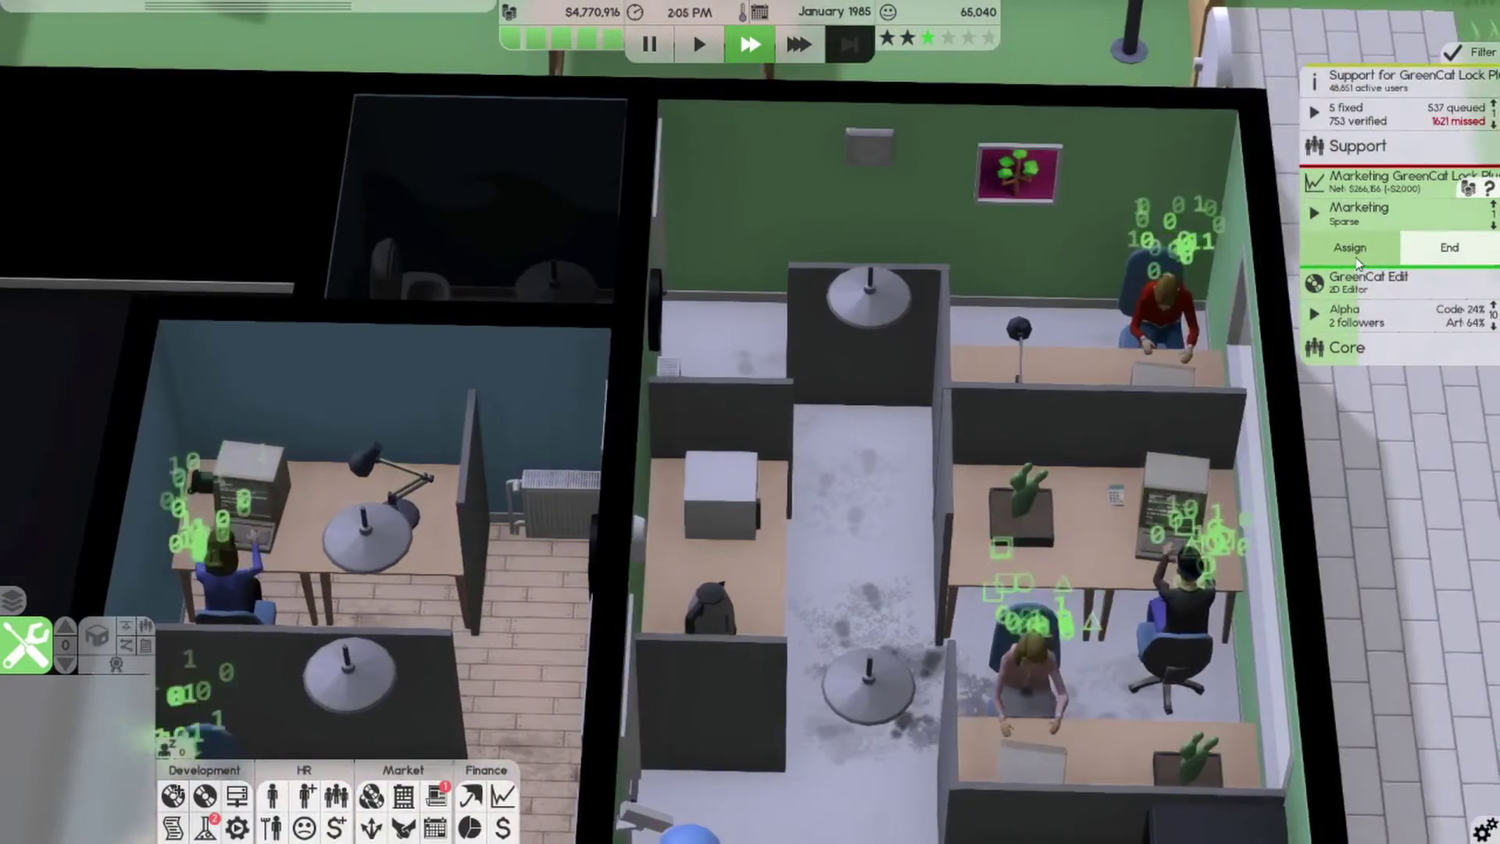
{"action": "key", "text": "d"}
{"action": "key", "text": "s"}
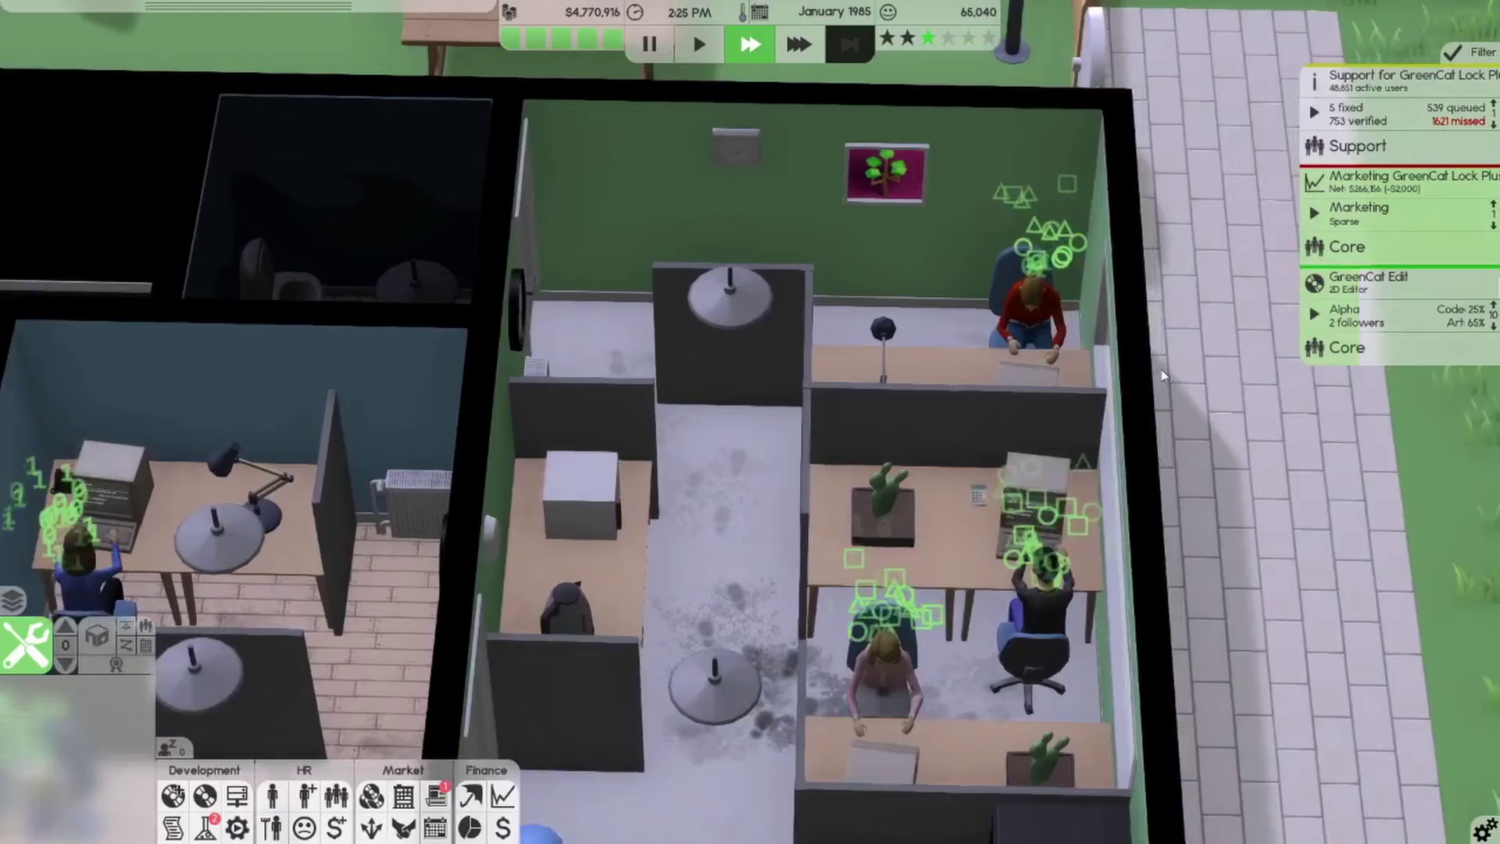
{"action": "key", "text": "w"}
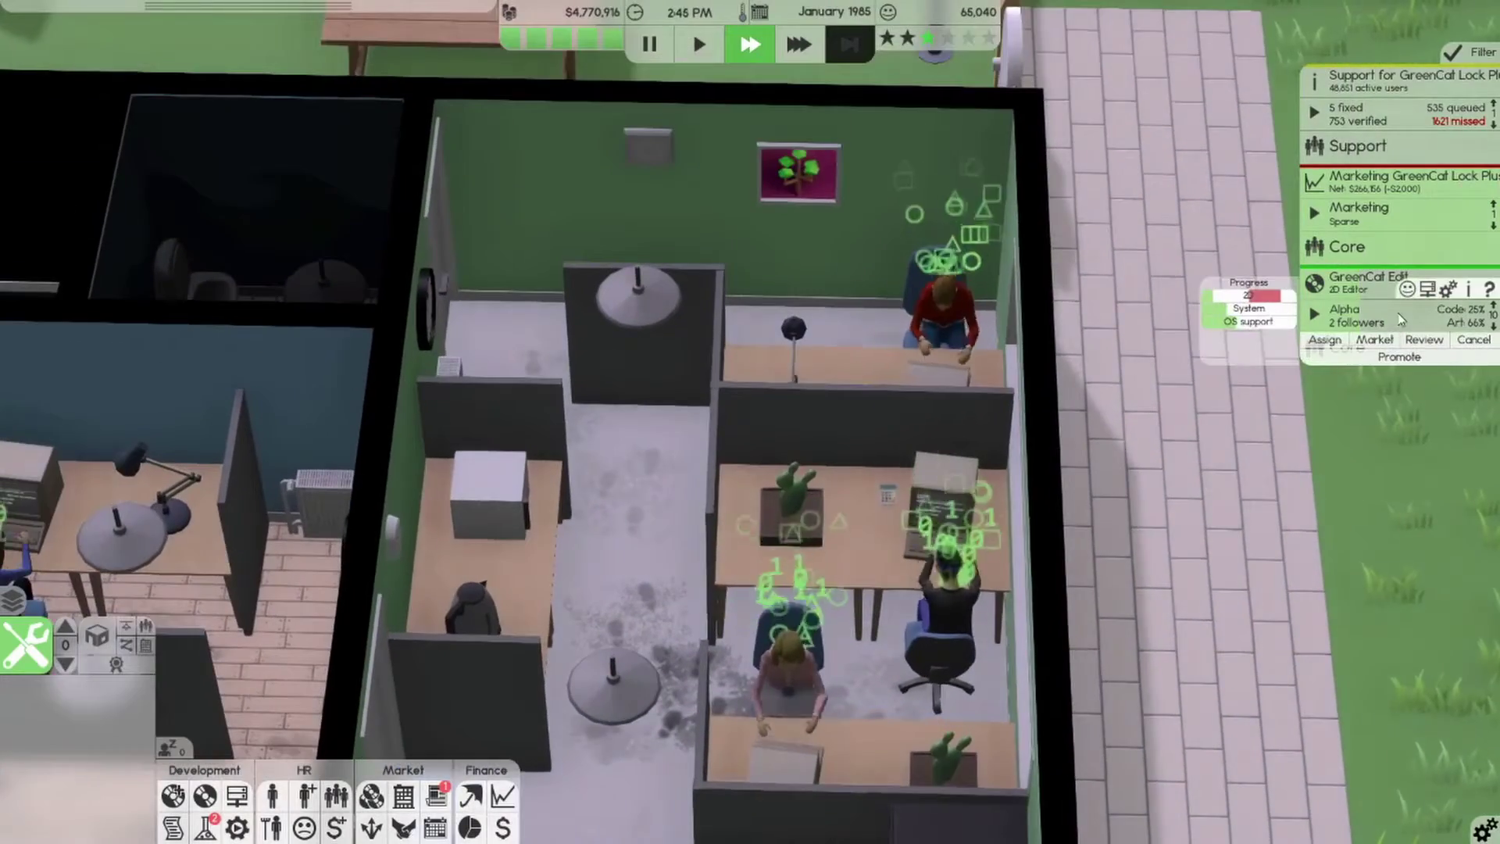
{"action": "scroll", "coordinate": [1338, 316], "scroll_direction": "up", "scroll_amount": 2}
{"action": "scroll", "coordinate": [1389, 313], "scroll_direction": "up", "scroll_amount": 2}
{"action": "key", "text": "d"}
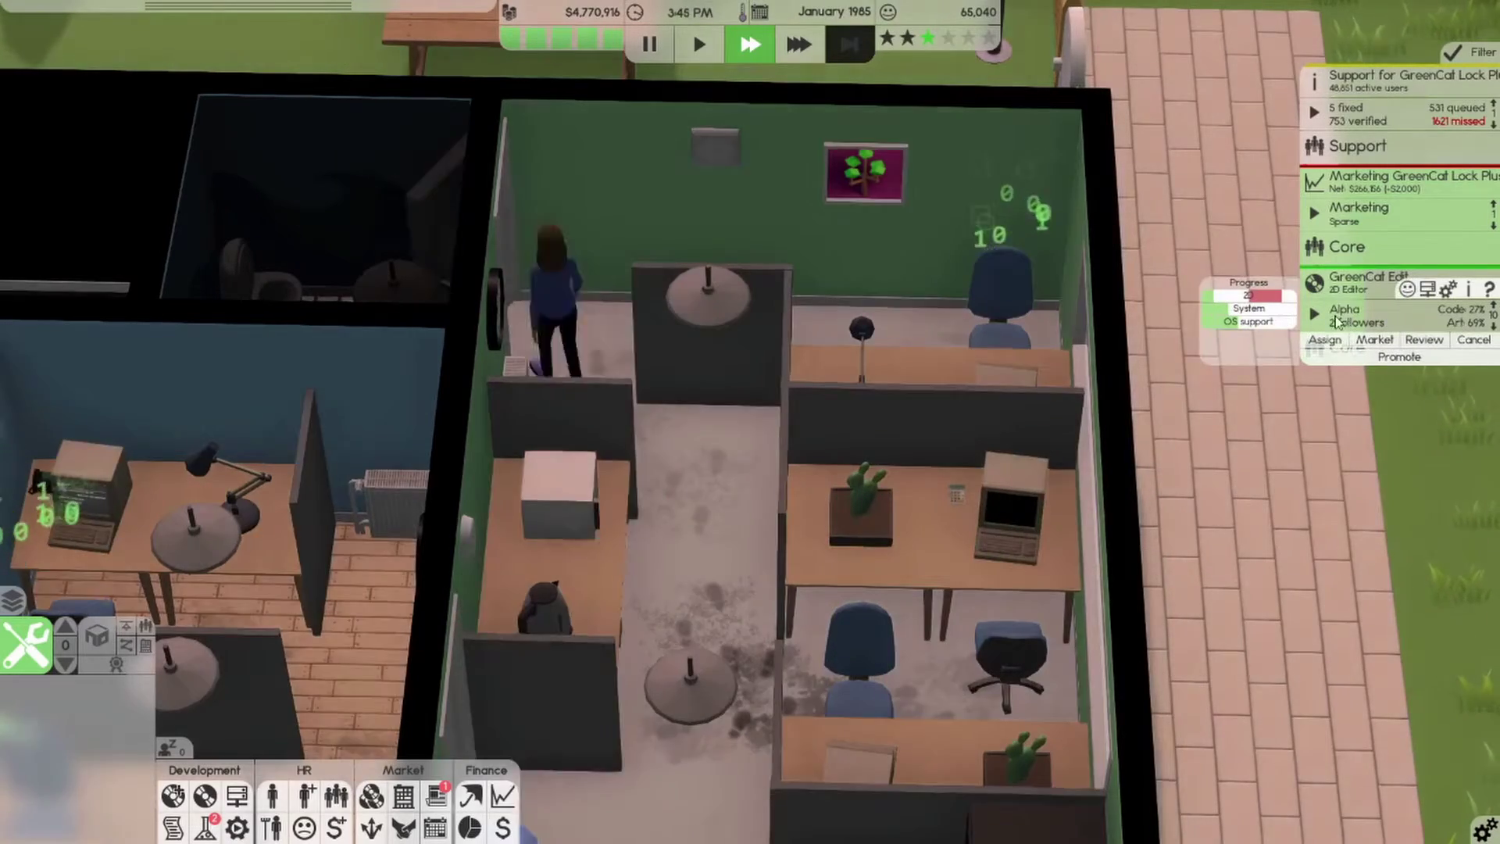
{"action": "key", "text": "s"}
{"action": "scroll", "coordinate": [1336, 311], "scroll_direction": "up", "scroll_amount": 3}
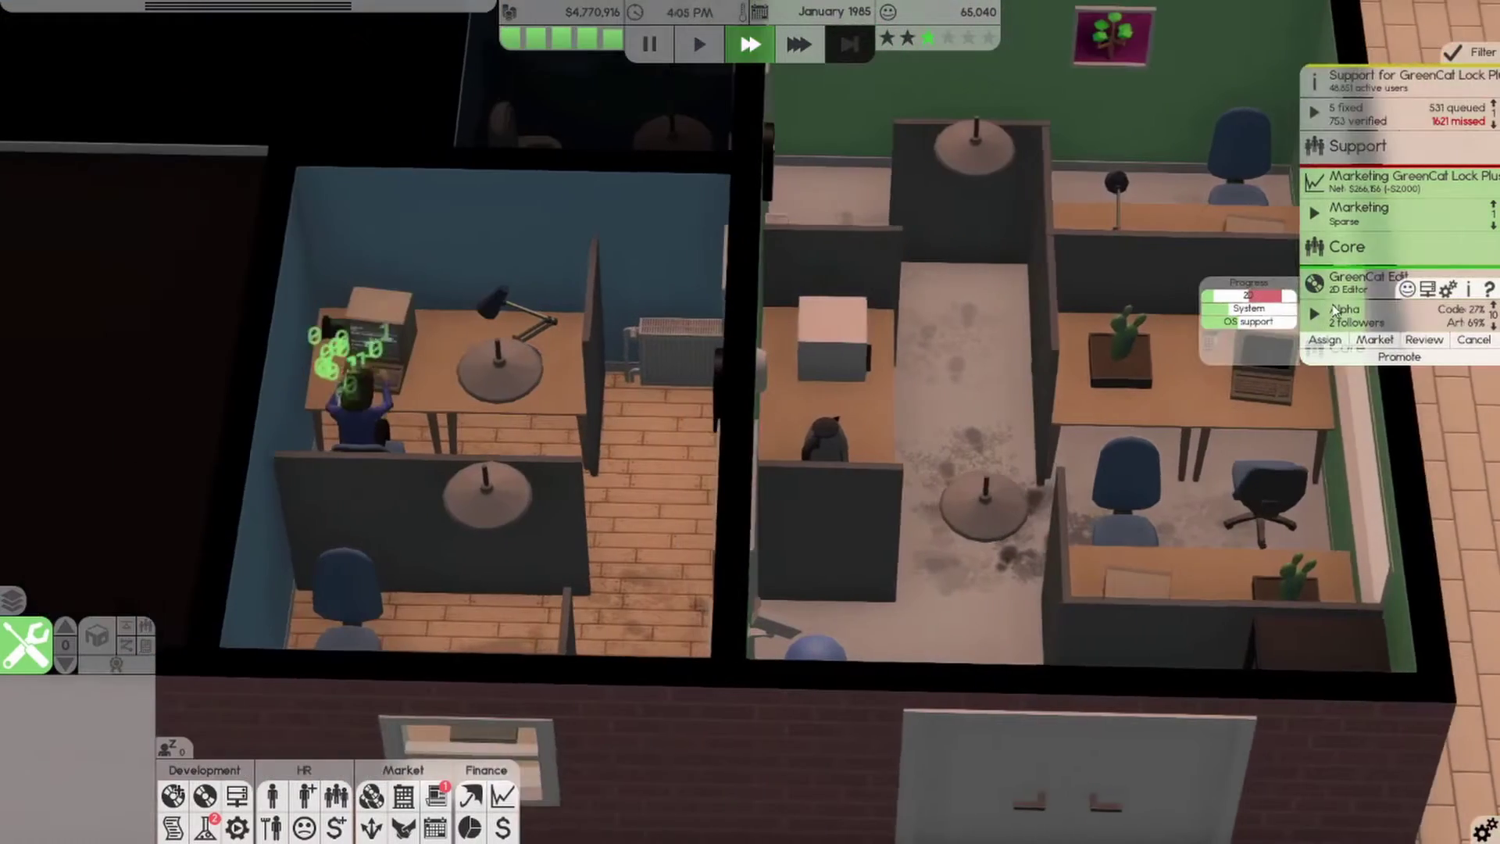
{"action": "key", "text": "a"}
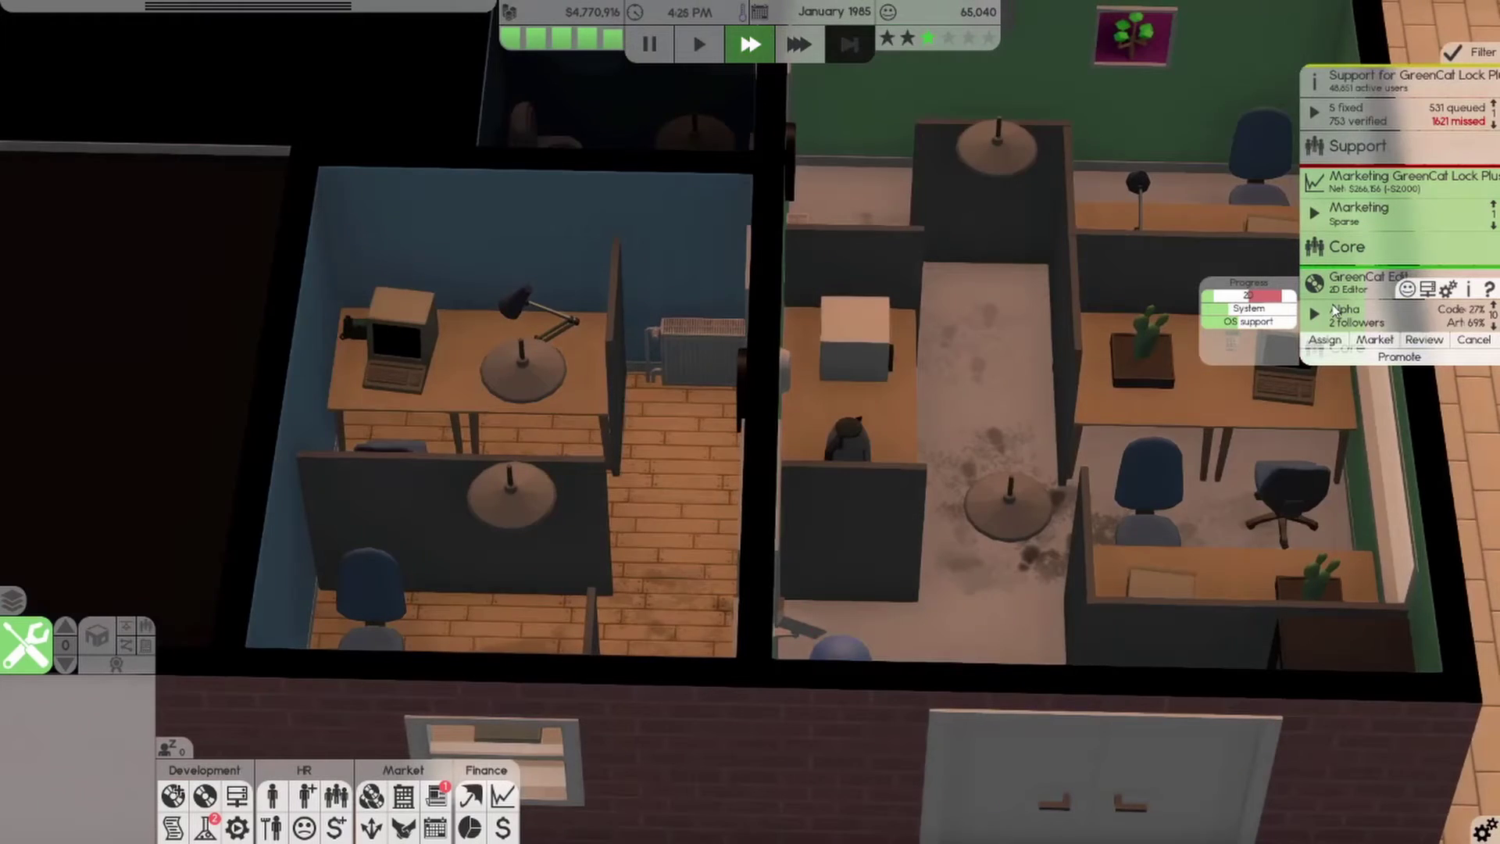
{"action": "key", "text": "w"}
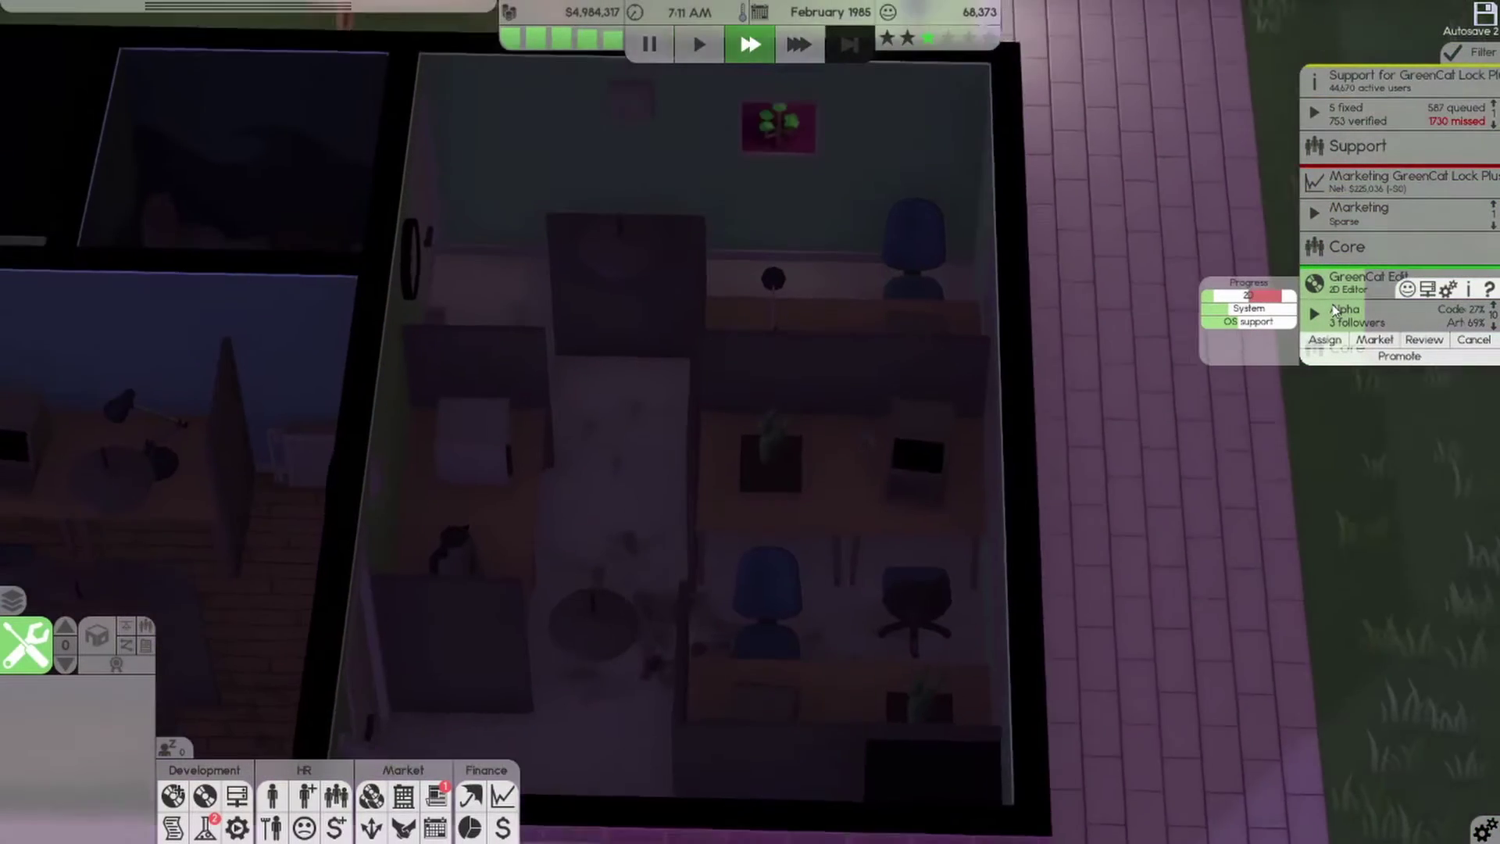
{"action": "key", "text": "s"}
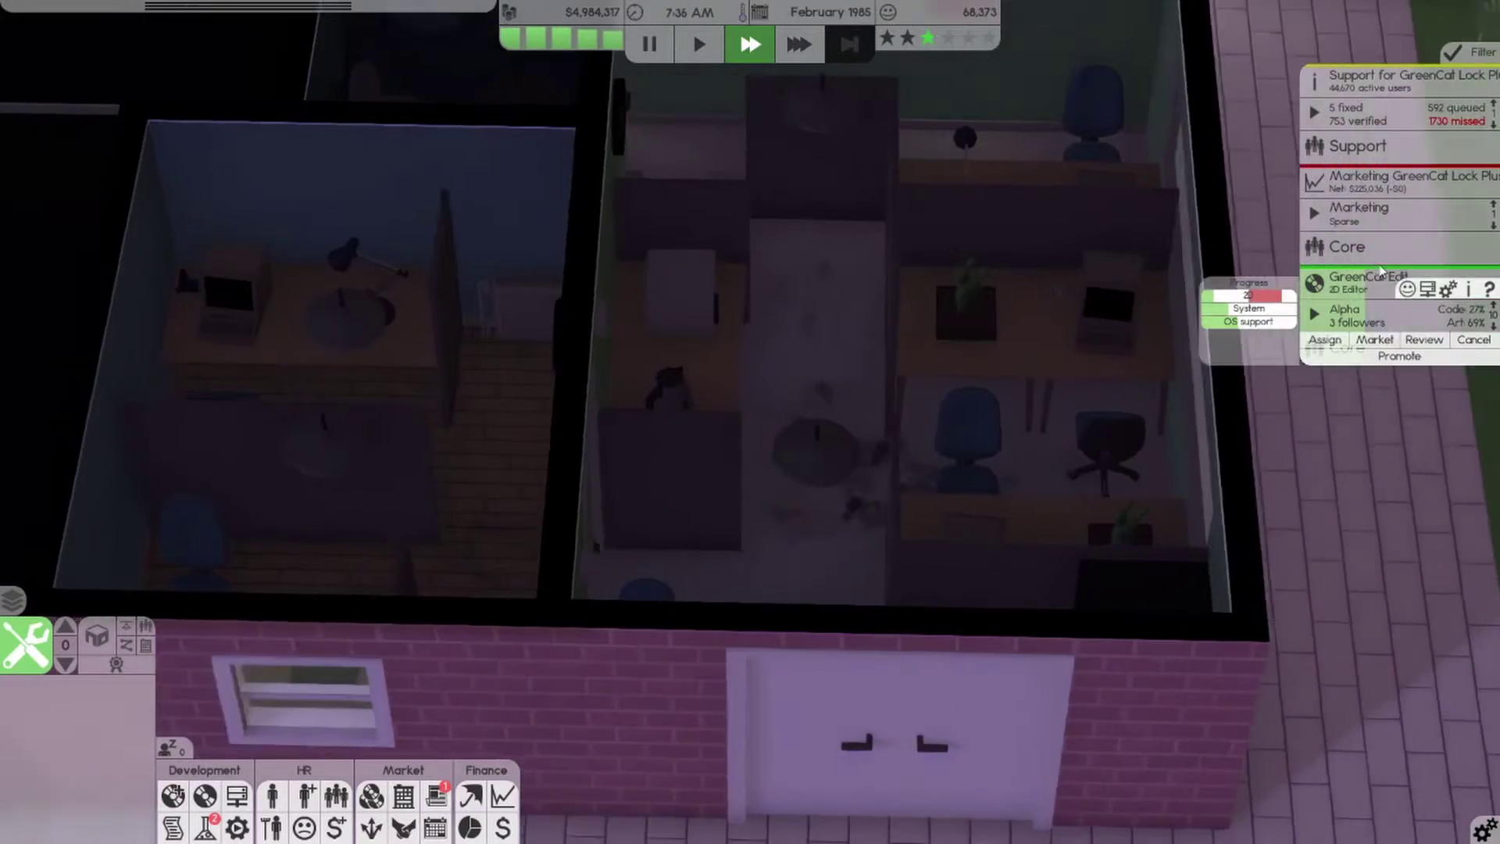
{"action": "scroll", "coordinate": [1343, 295], "scroll_direction": "up", "scroll_amount": 3}
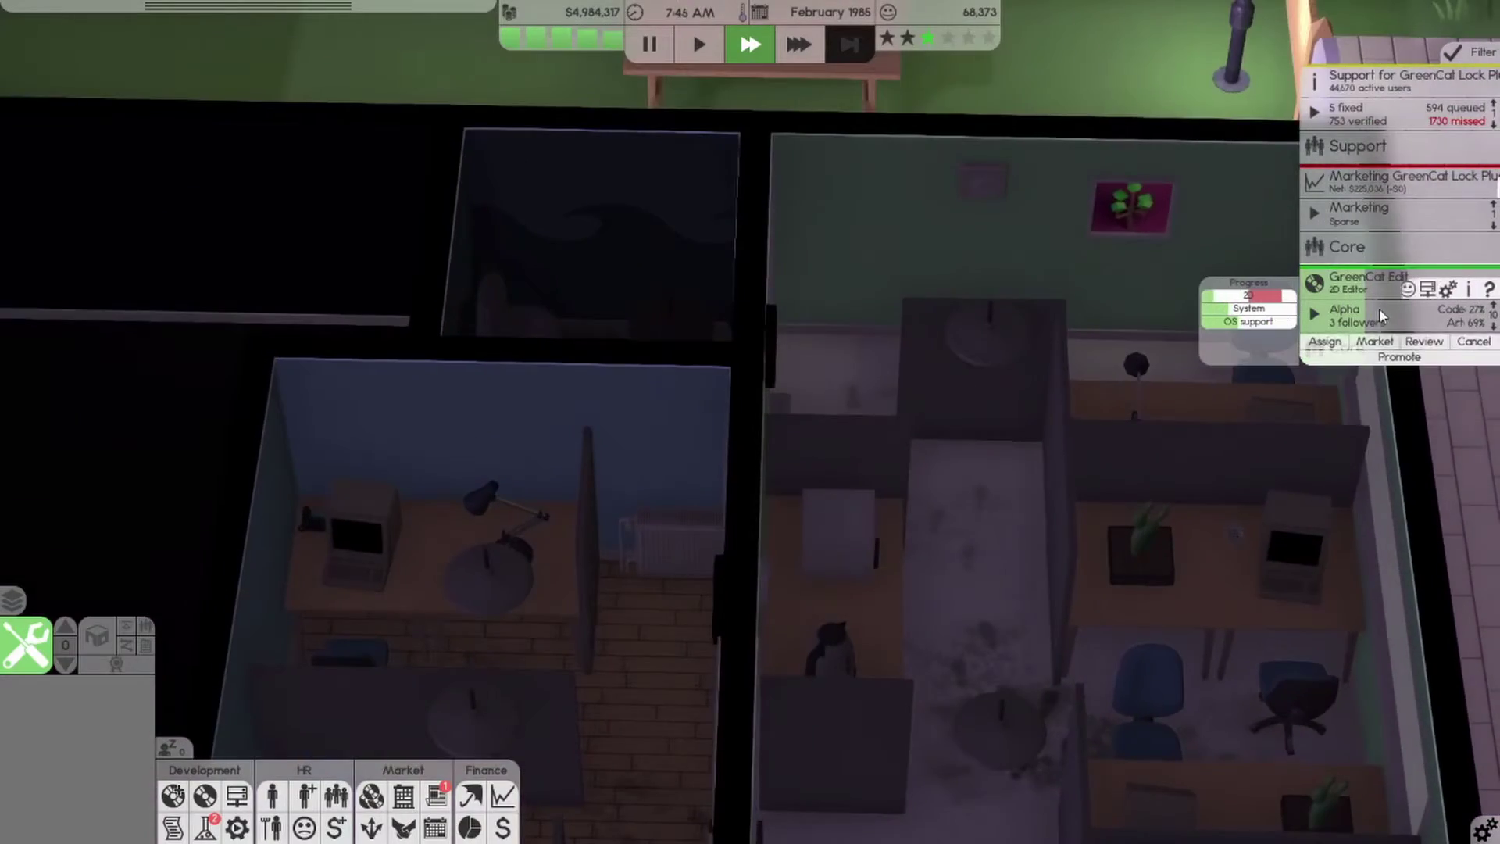
{"action": "key", "text": "d"}
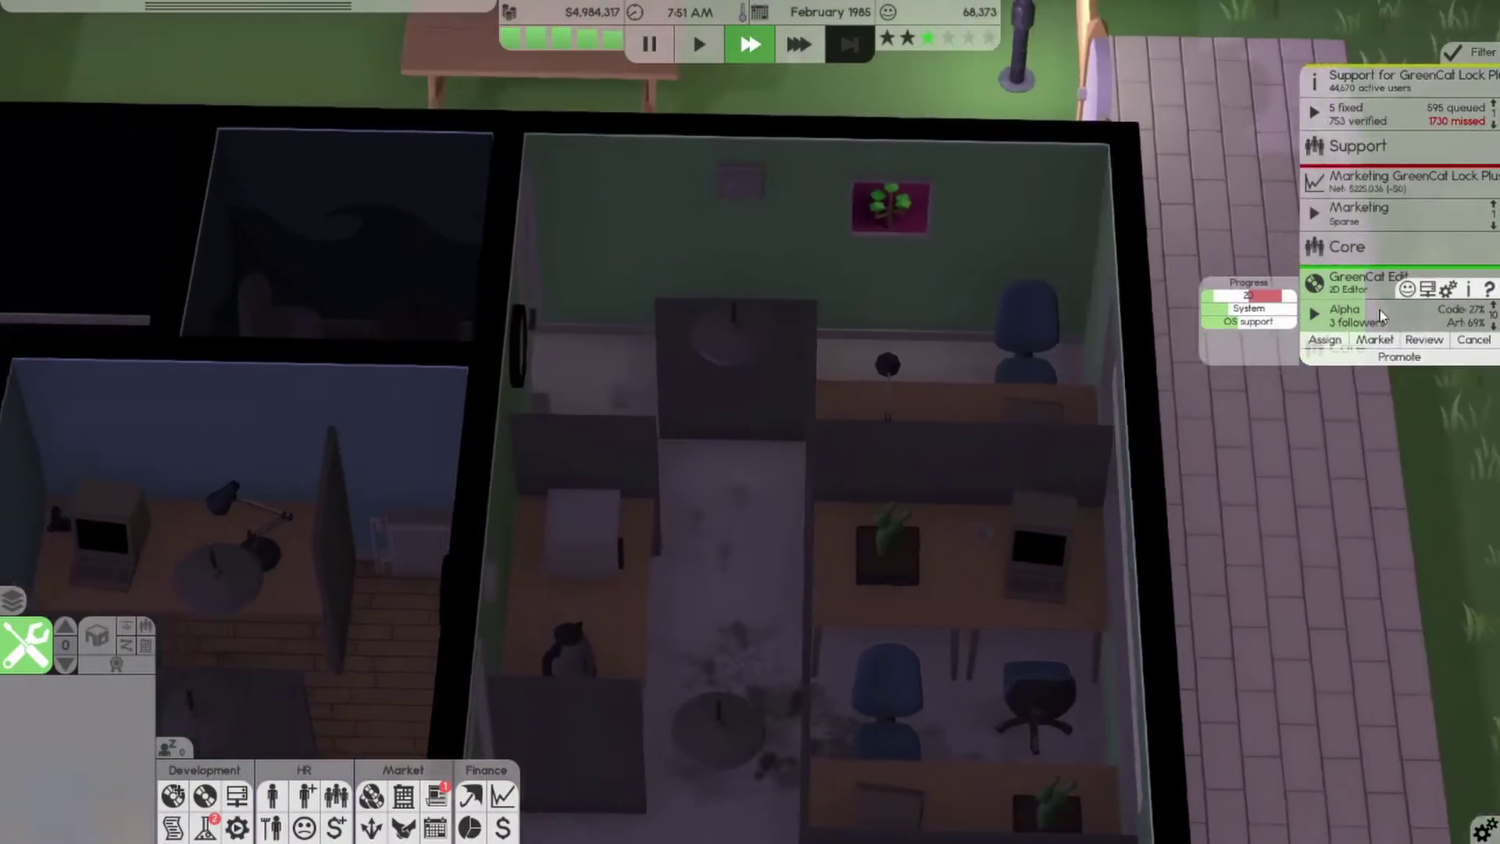
{"action": "scroll", "coordinate": [1349, 308], "scroll_direction": "down", "scroll_amount": 2}
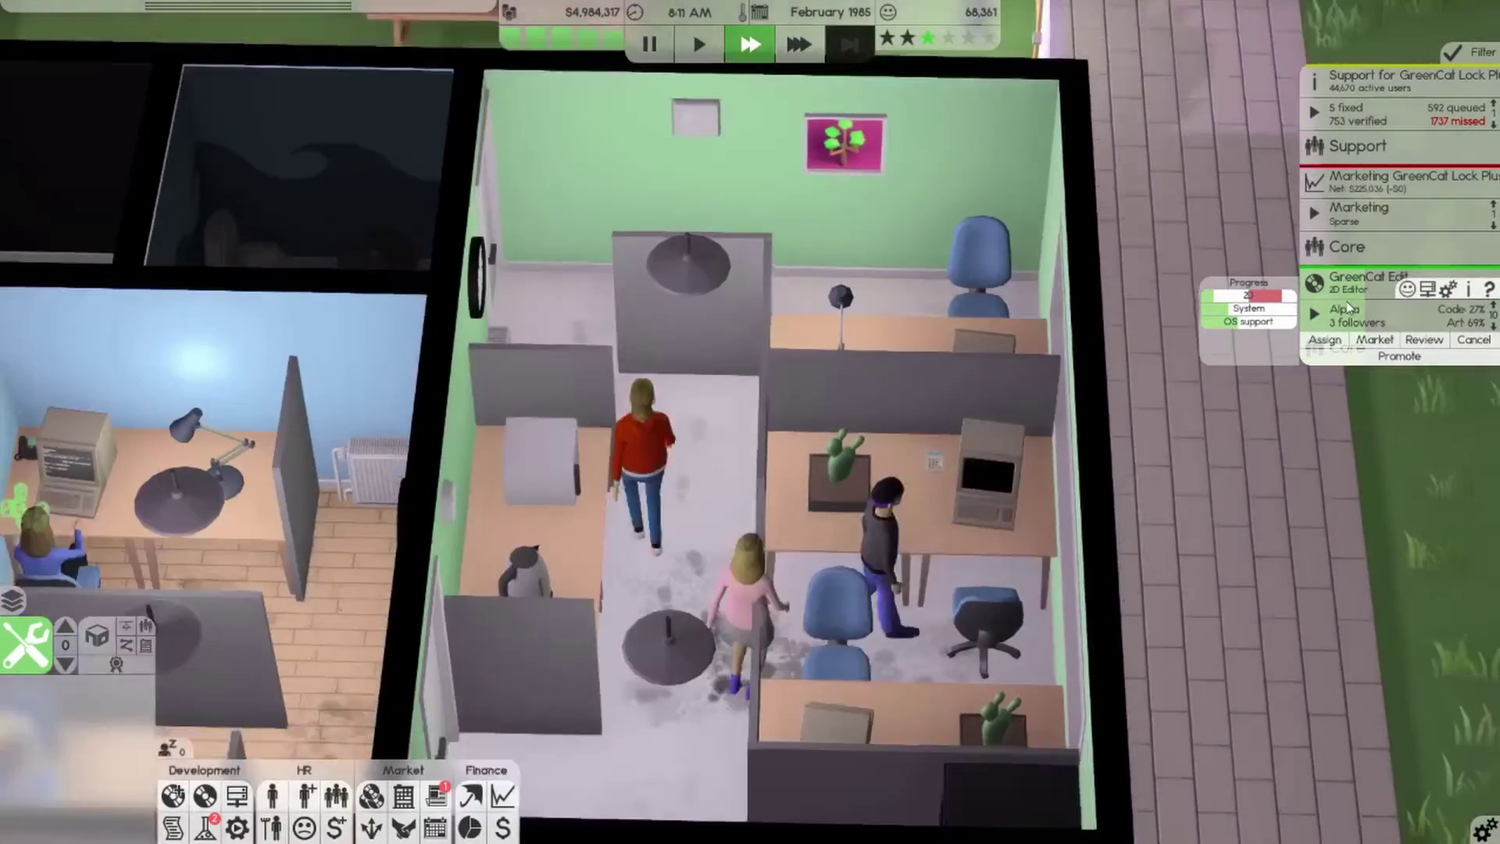
{"action": "scroll", "coordinate": [352, 538], "scroll_direction": "up", "scroll_amount": 2}
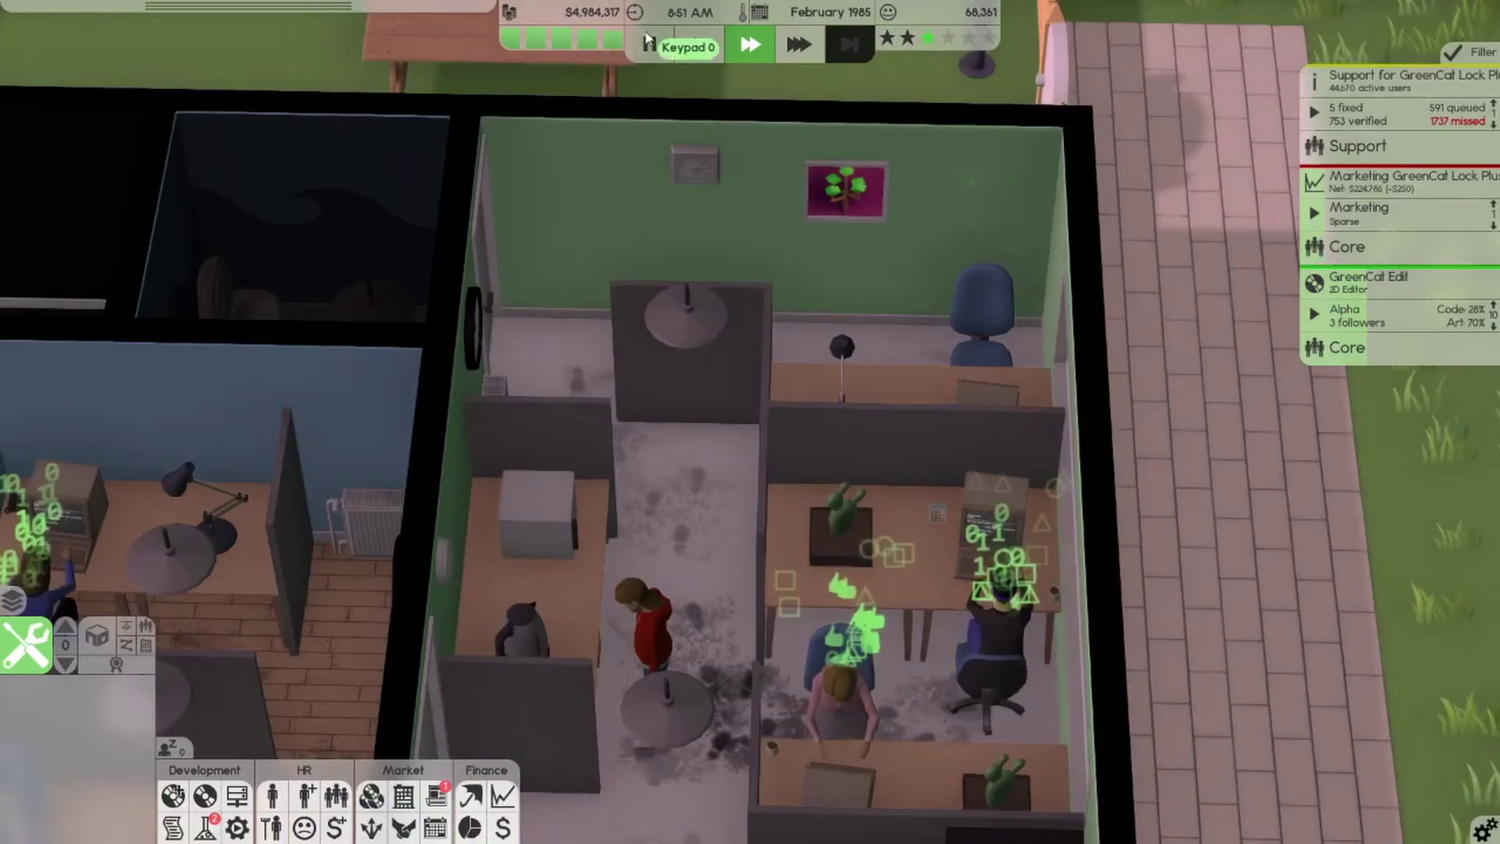
{"action": "key", "text": "space"}
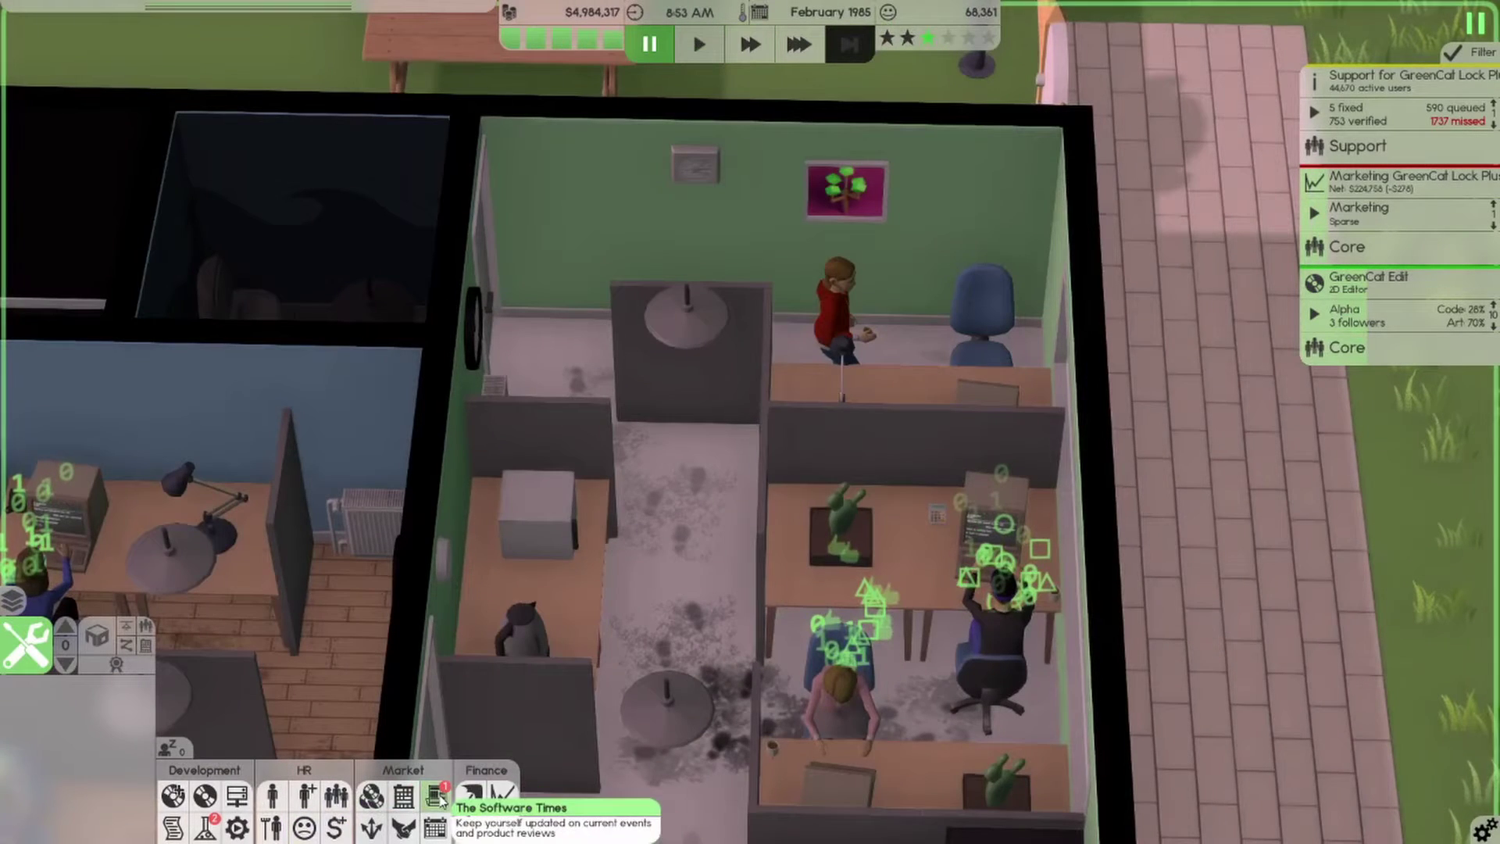
Bring up January 1985's newspaper with its GreenCat Edit pre-release review
{"action": "left_click", "coordinate": [436, 797]}
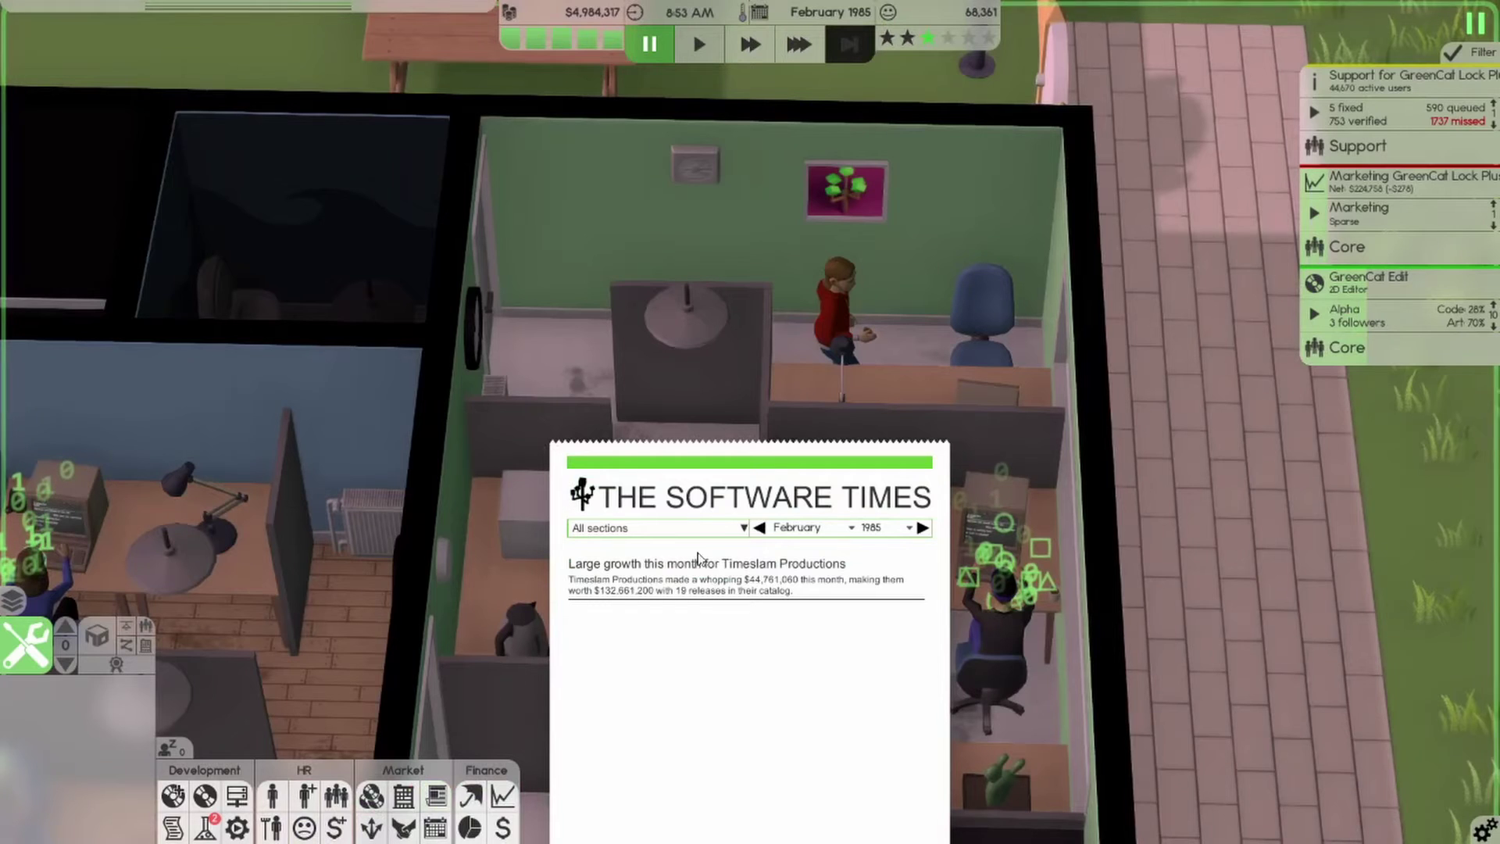
{"action": "left_click", "coordinate": [760, 529]}
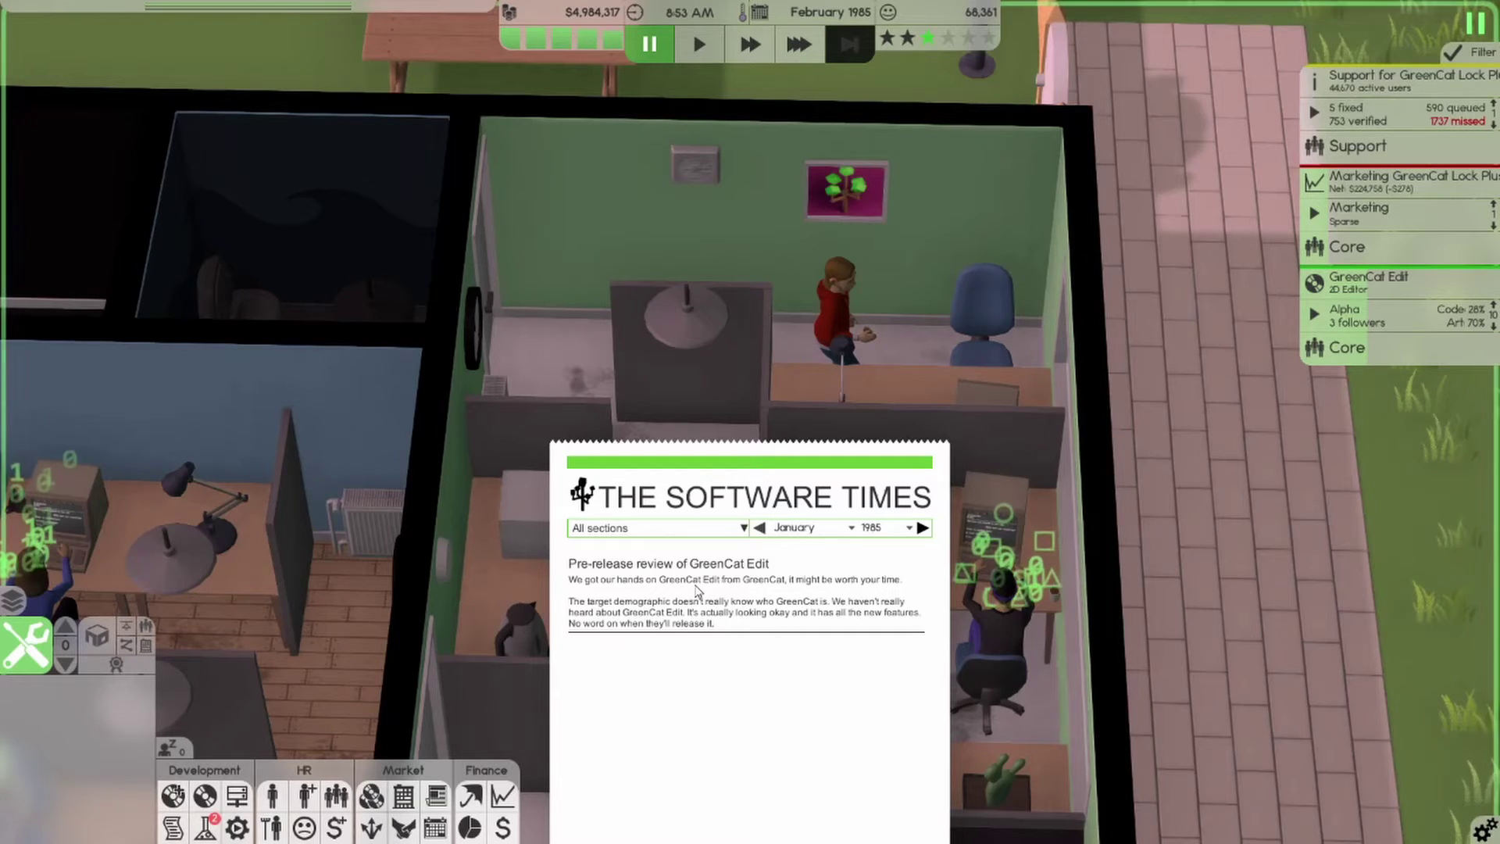
Close the newspaper and browse the 2D, System, 3D, Audio and Hardware research tech levels
{"action": "left_click", "coordinate": [931, 443]}
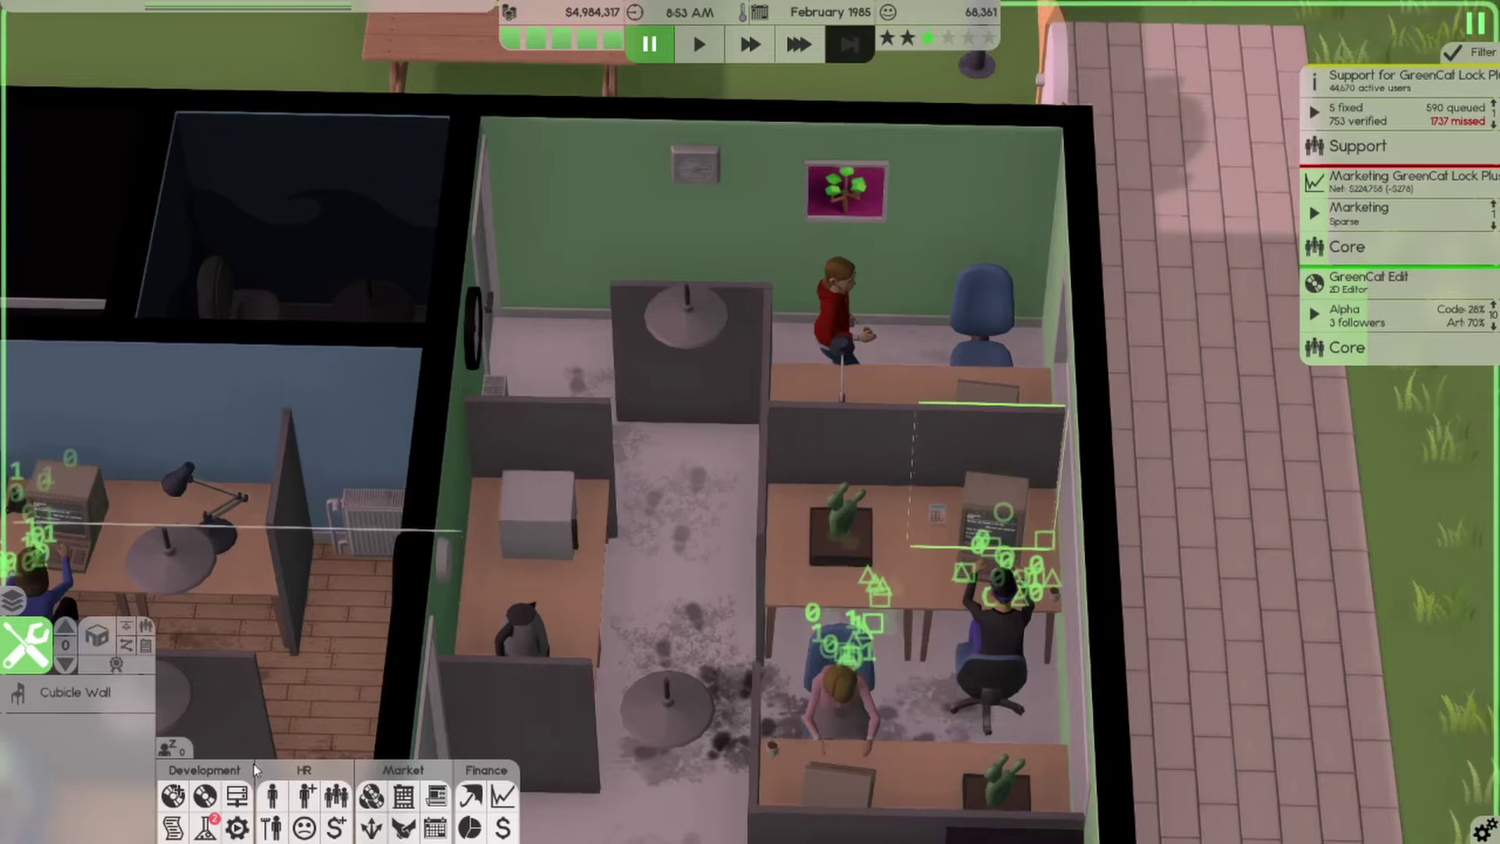
{"action": "left_click", "coordinate": [206, 827]}
{"action": "left_click", "coordinate": [272, 321]}
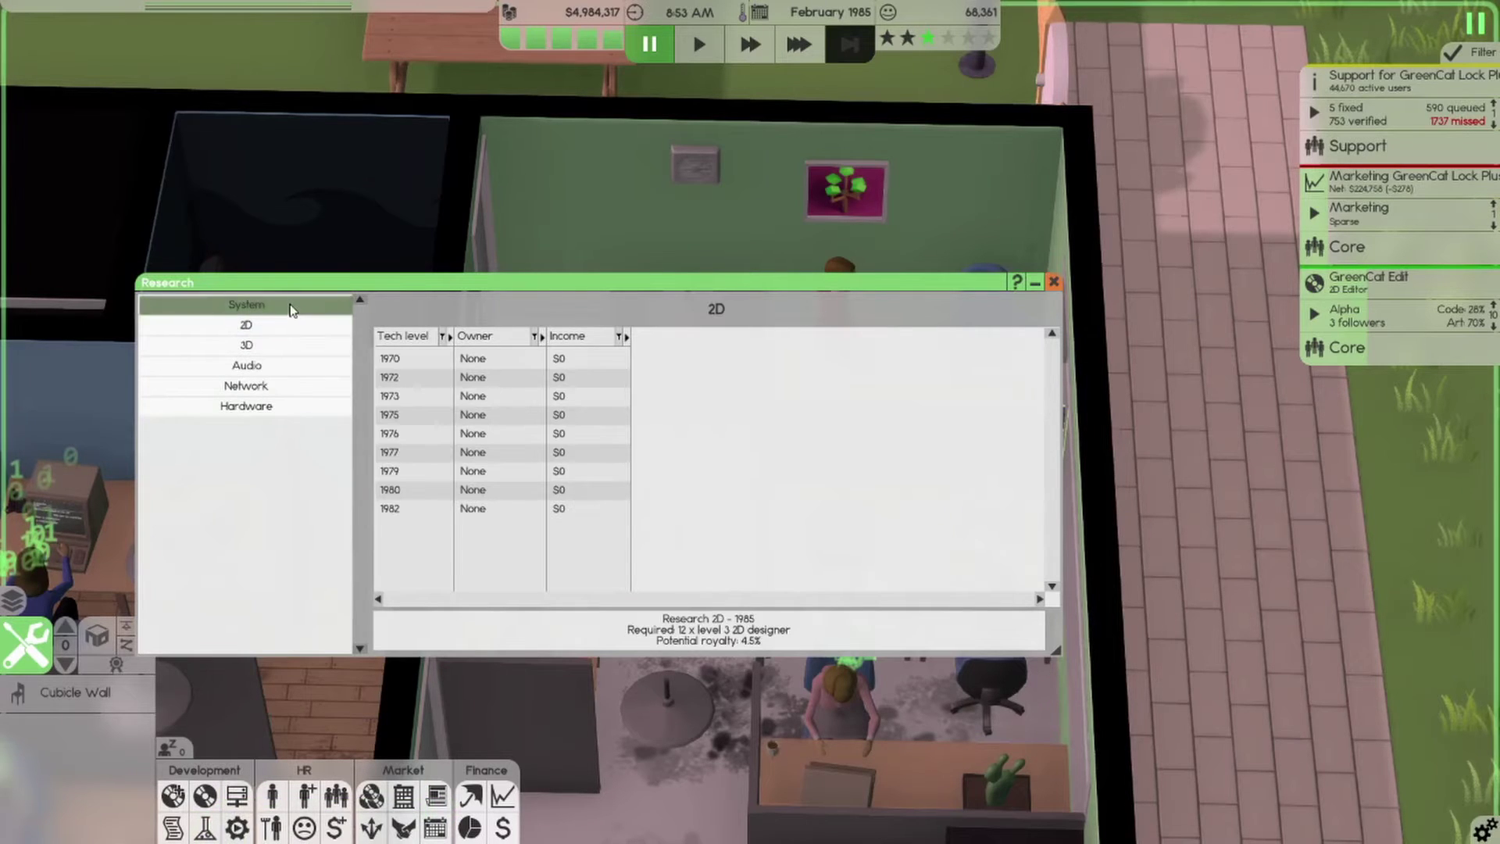
{"action": "left_click", "coordinate": [284, 306]}
{"action": "left_click", "coordinate": [267, 321]}
{"action": "left_click", "coordinate": [249, 344]}
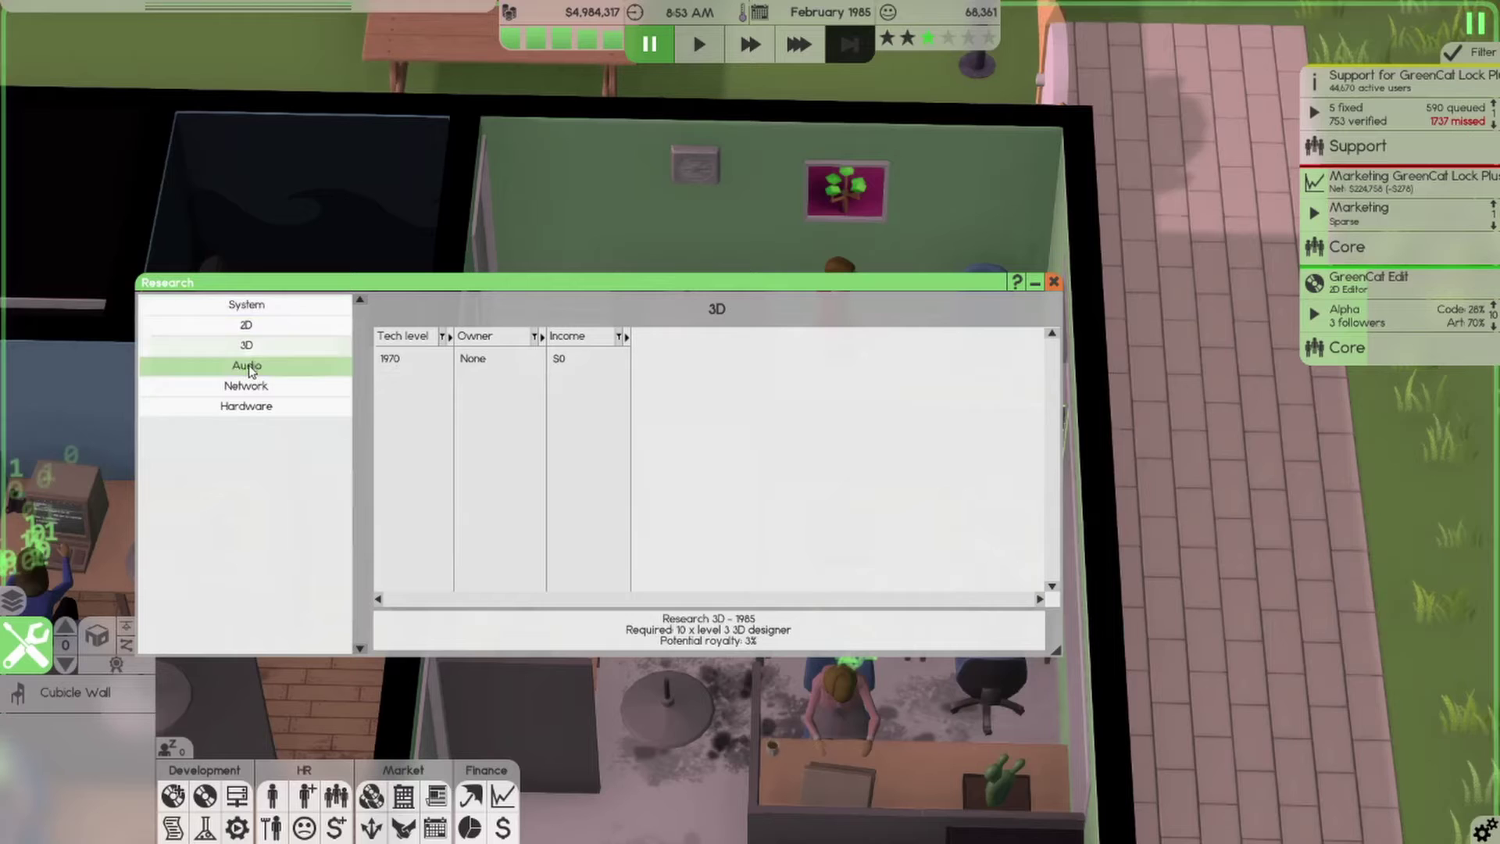
{"action": "left_click", "coordinate": [246, 387]}
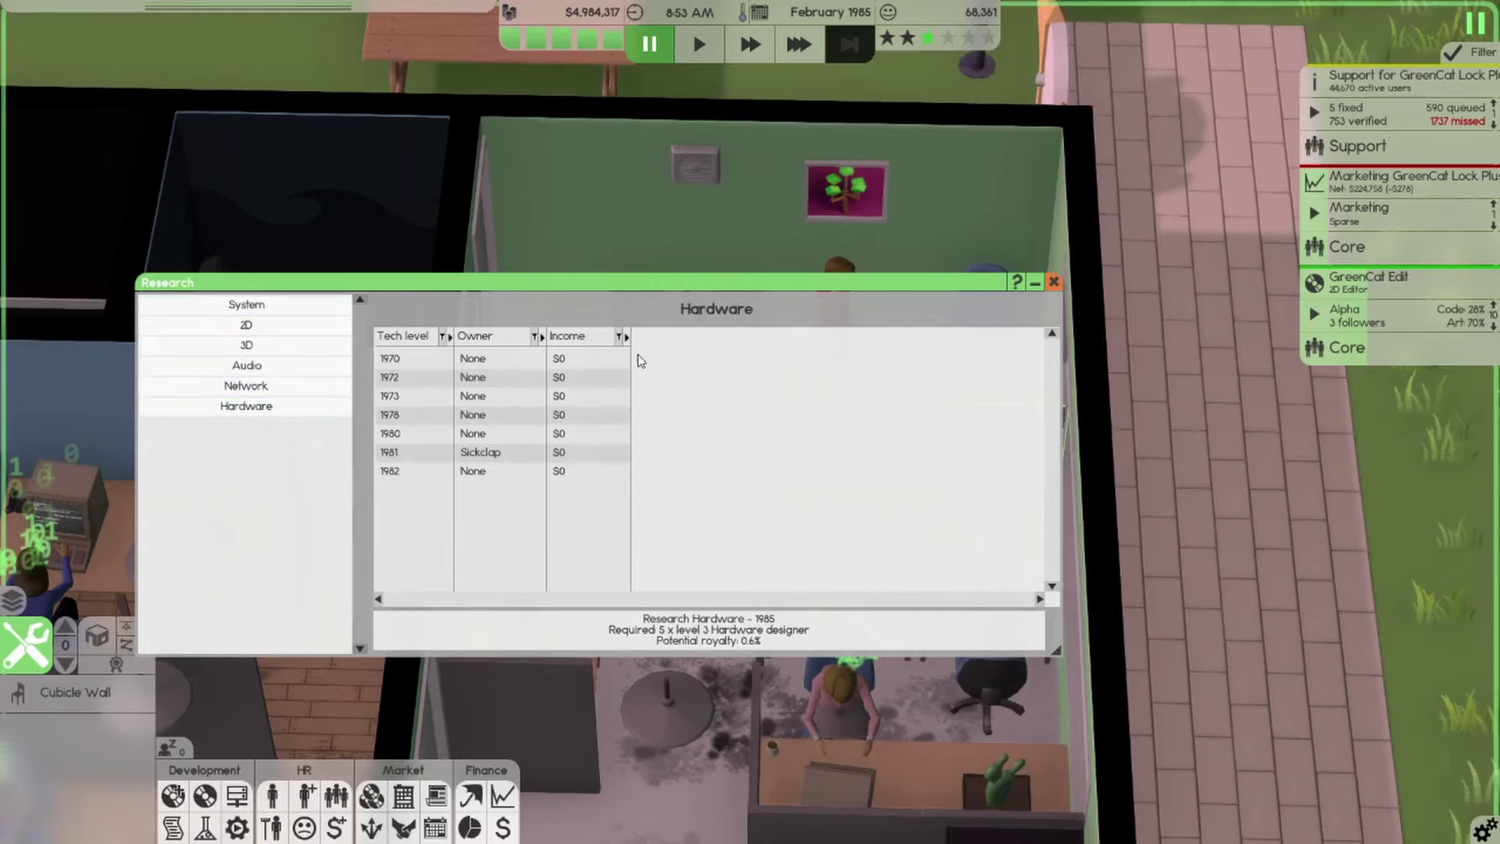
Close the research overview and run at 30x speed until 9:55 AM, then pause
{"action": "left_click", "coordinate": [1054, 282]}
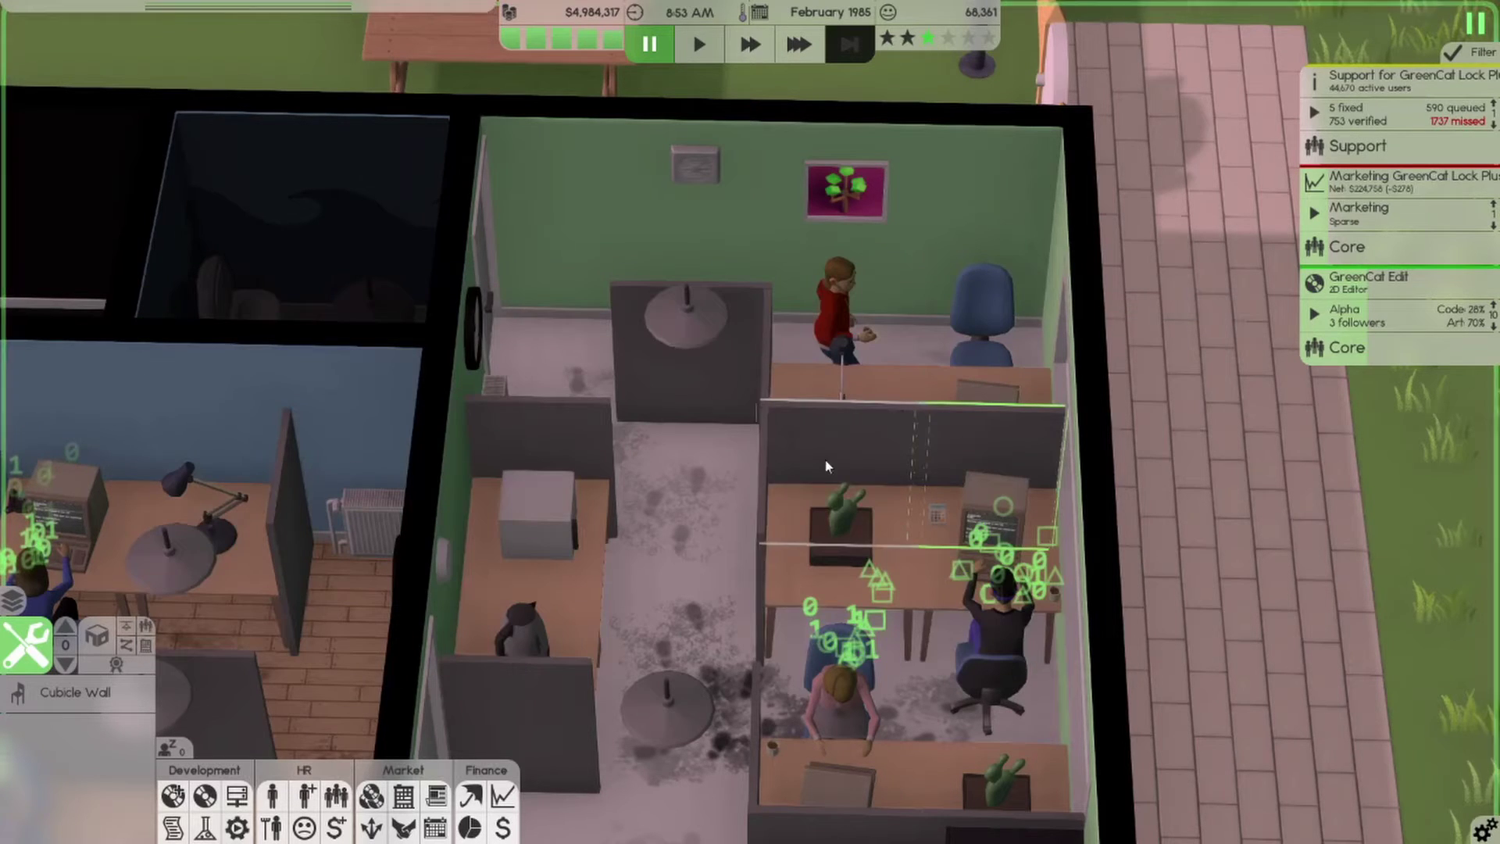
{"action": "left_click", "coordinate": [797, 43]}
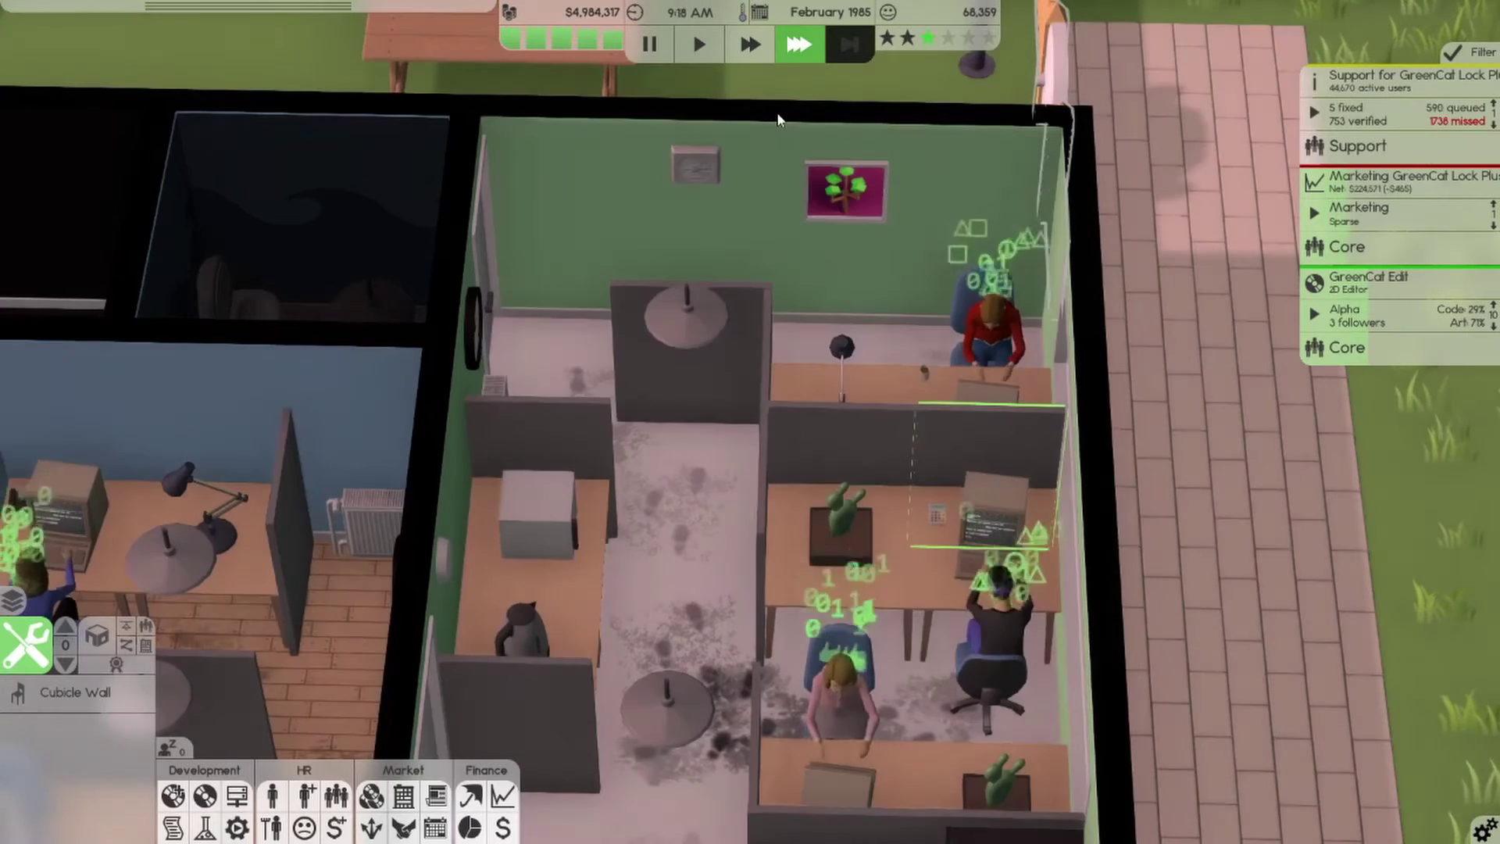
{"action": "left_click", "coordinate": [651, 45]}
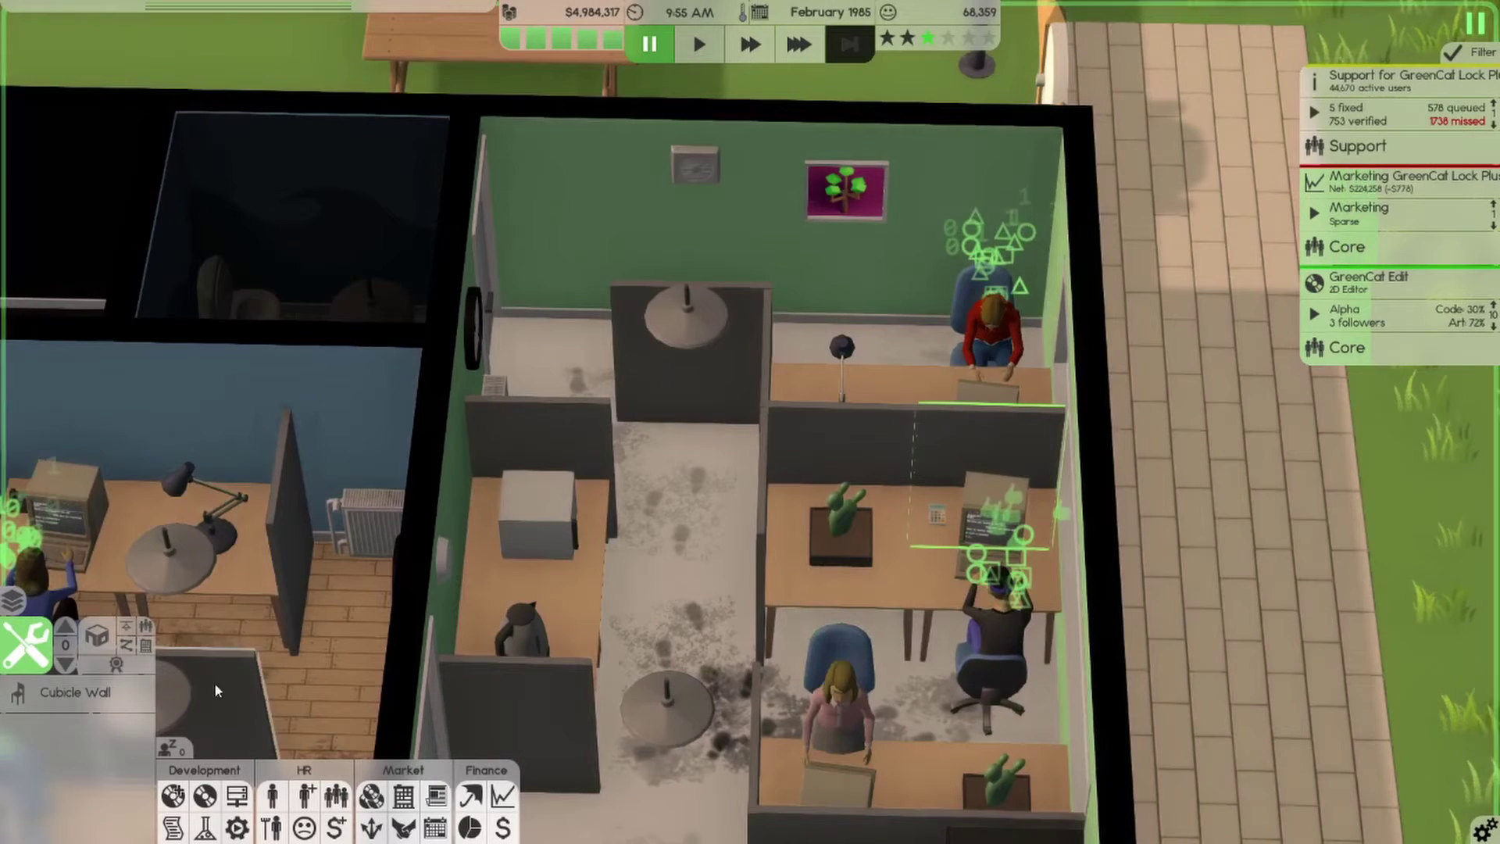
Call in temporary cleaning staff, then run at 30x speed and pause at 2:25 PM
{"action": "left_click", "coordinate": [272, 798]}
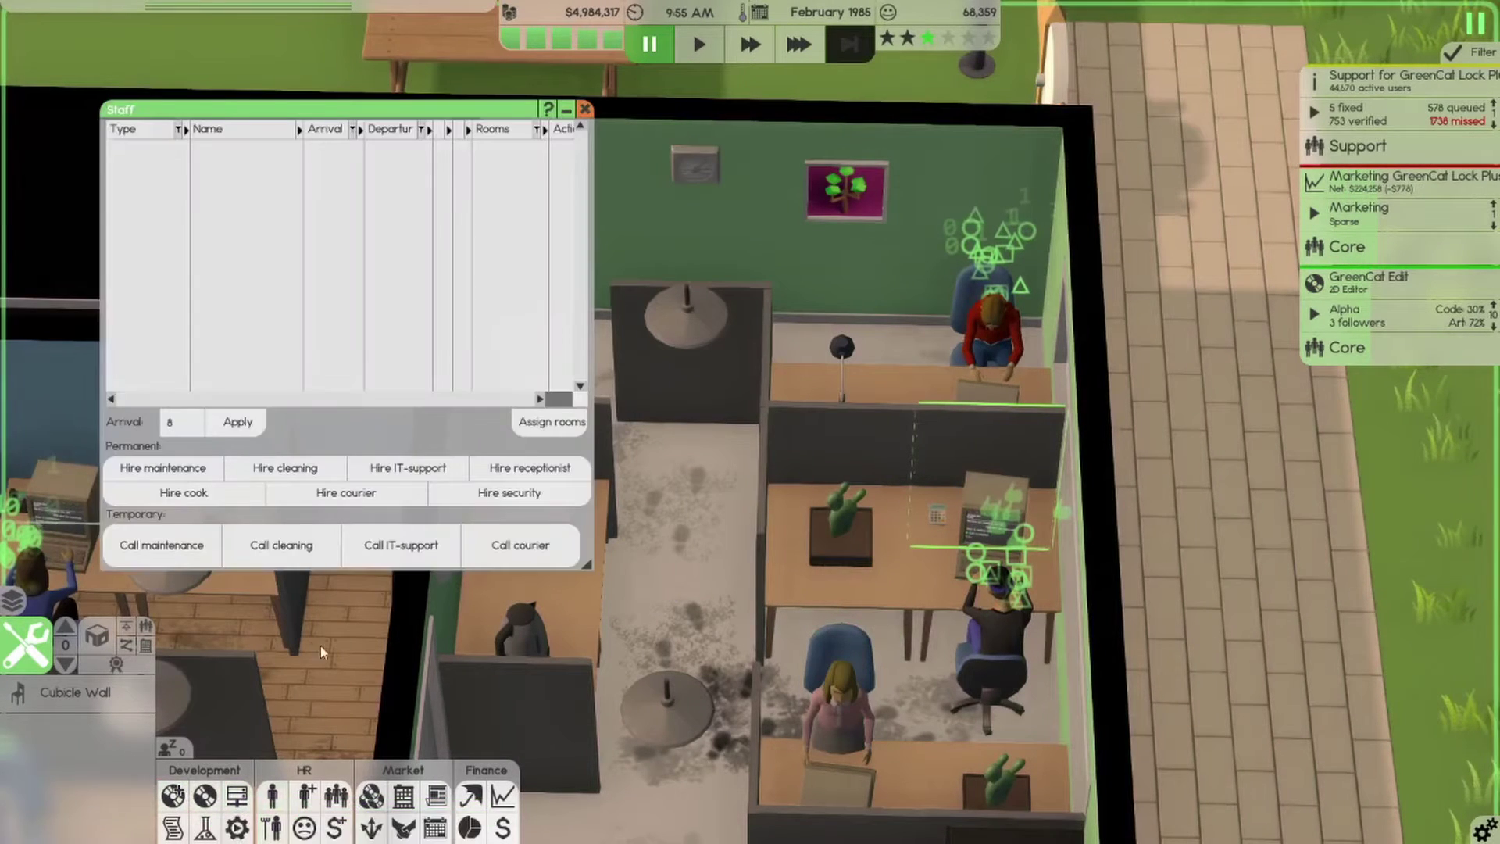
{"action": "left_click", "coordinate": [287, 546]}
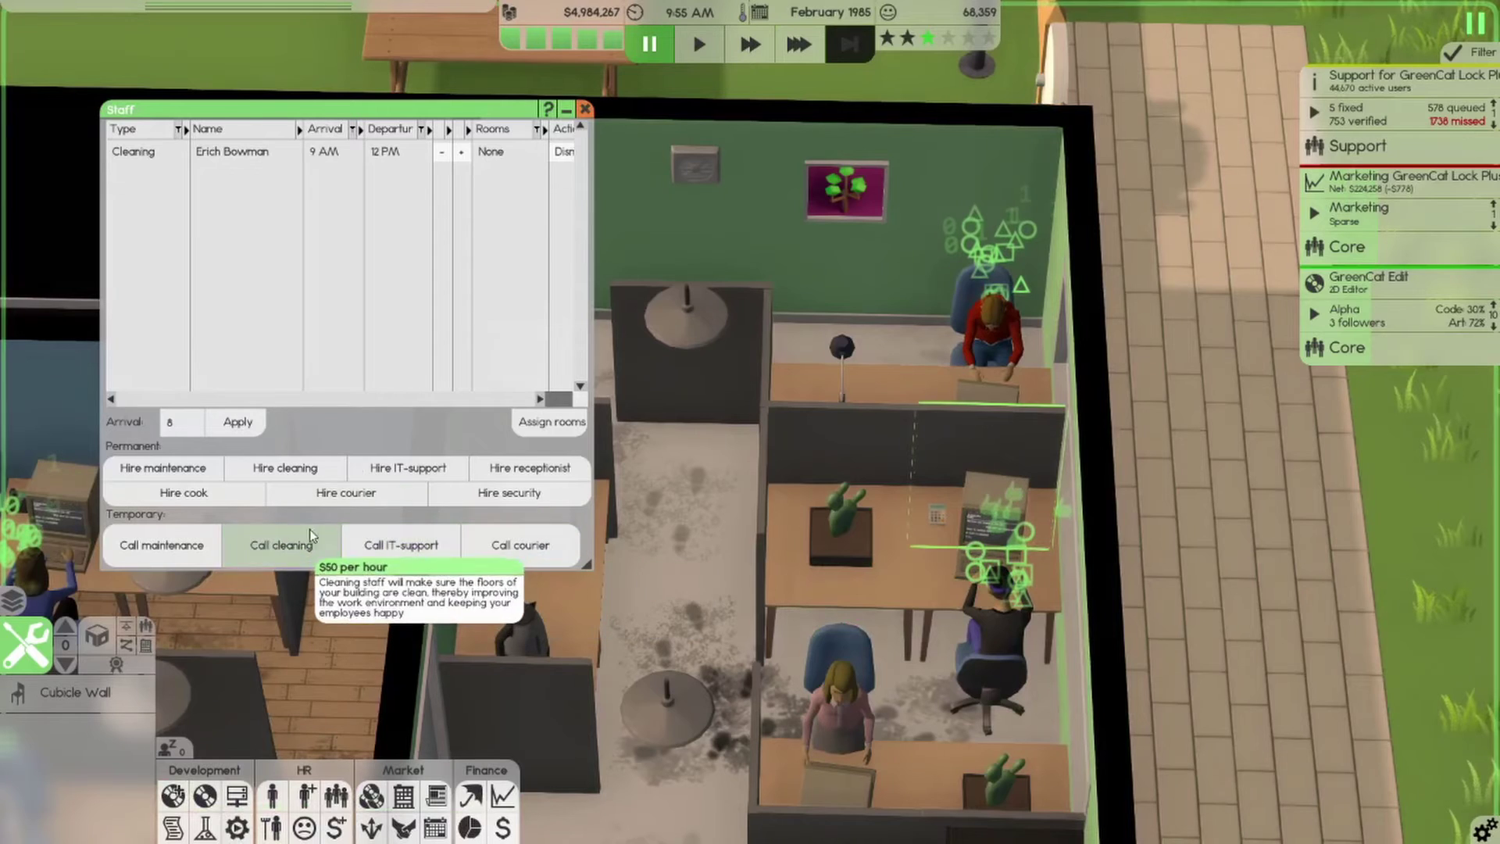
{"action": "left_click", "coordinate": [584, 109]}
{"action": "key", "text": "3"}
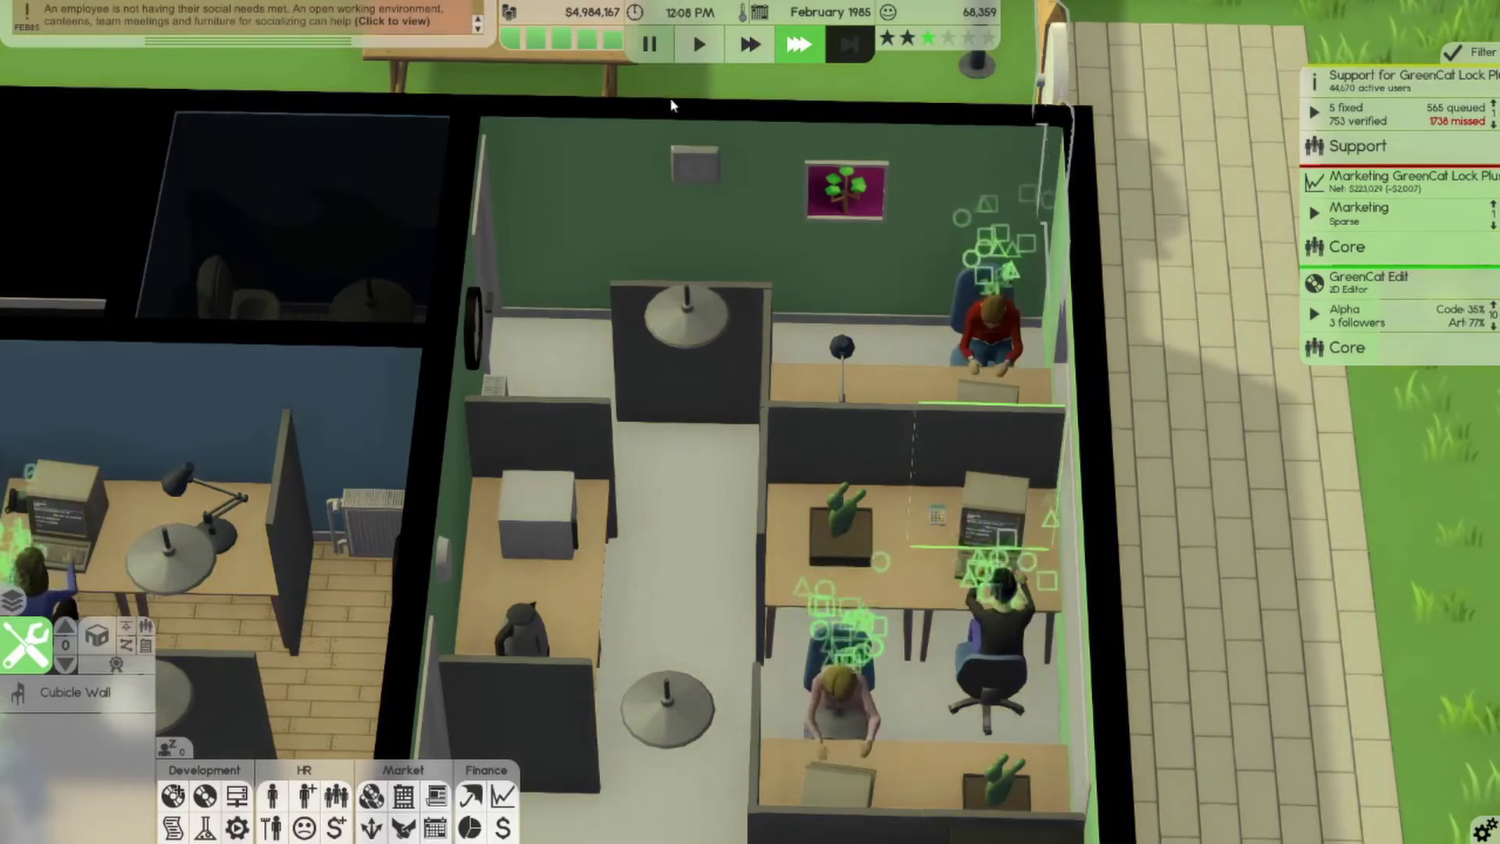
{"action": "key", "text": "s"}
{"action": "key", "text": "a"}
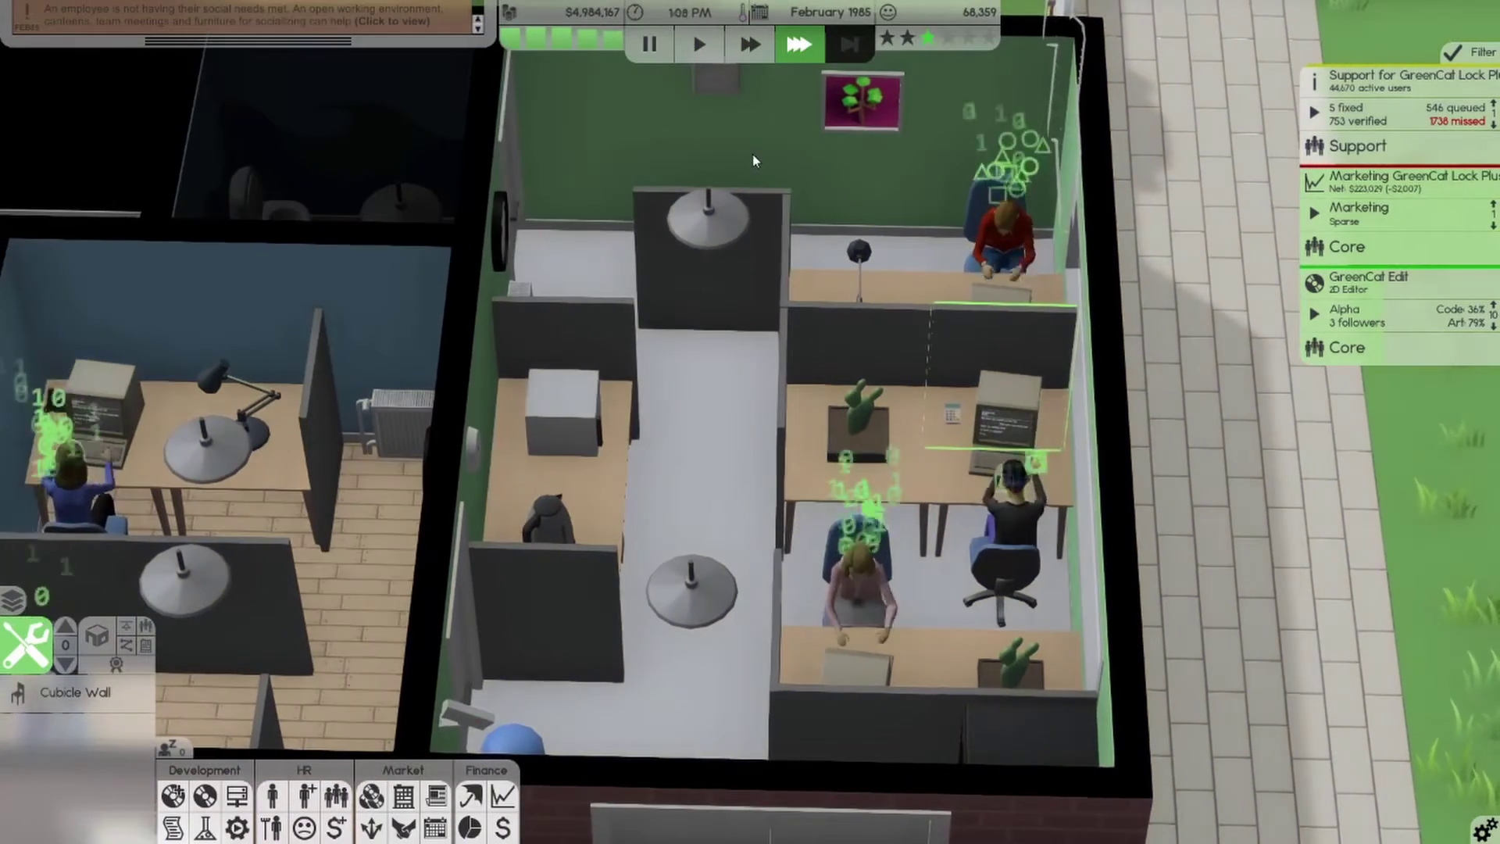
{"action": "left_click", "coordinate": [647, 45]}
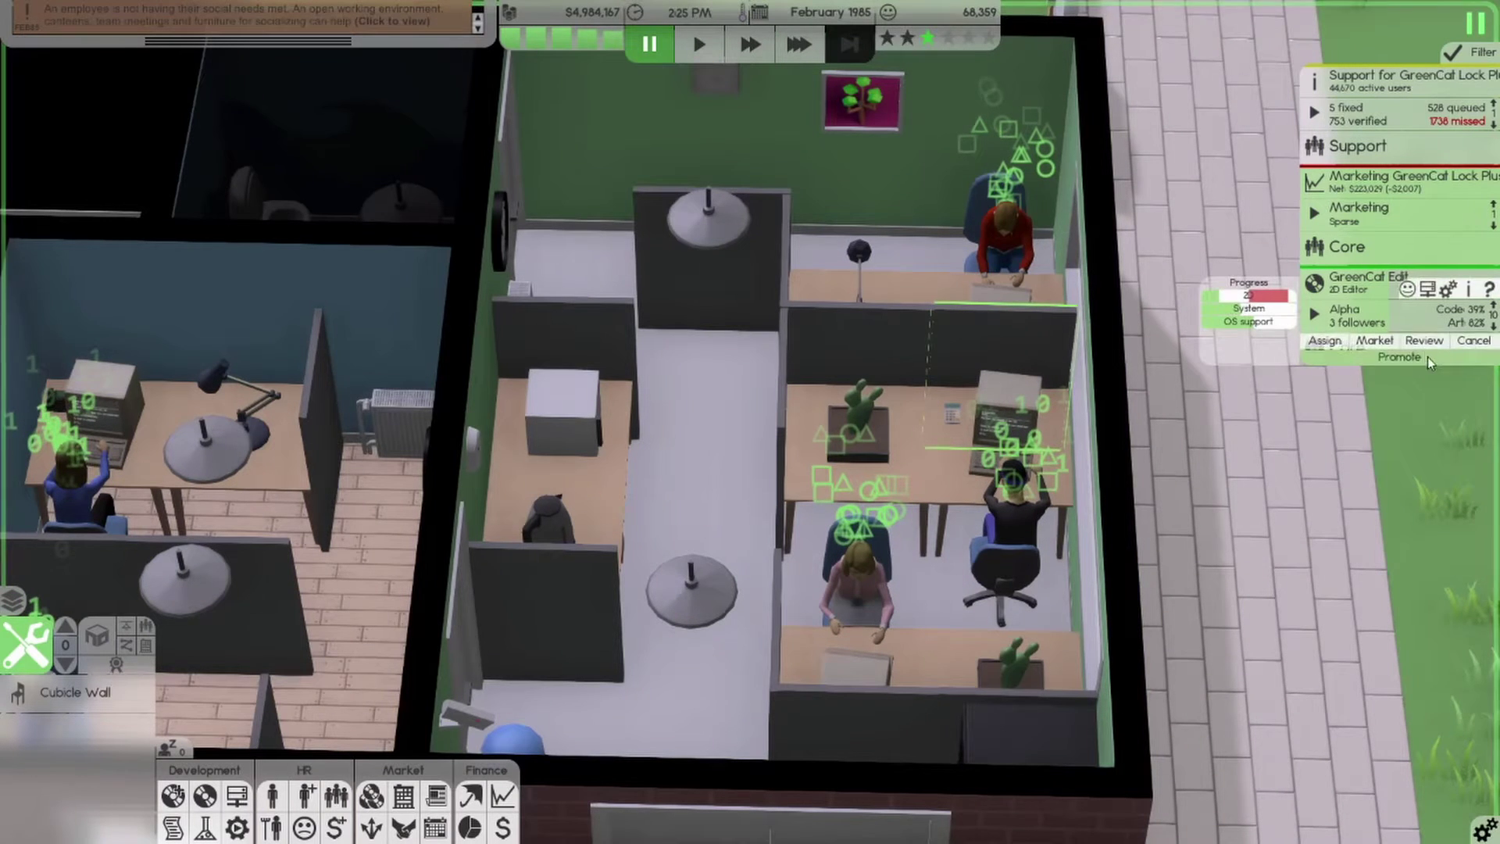
Order a $15,000 outsourced peer review of GreenCat Edit and read its 4/10 result
{"action": "left_click", "coordinate": [1395, 340]}
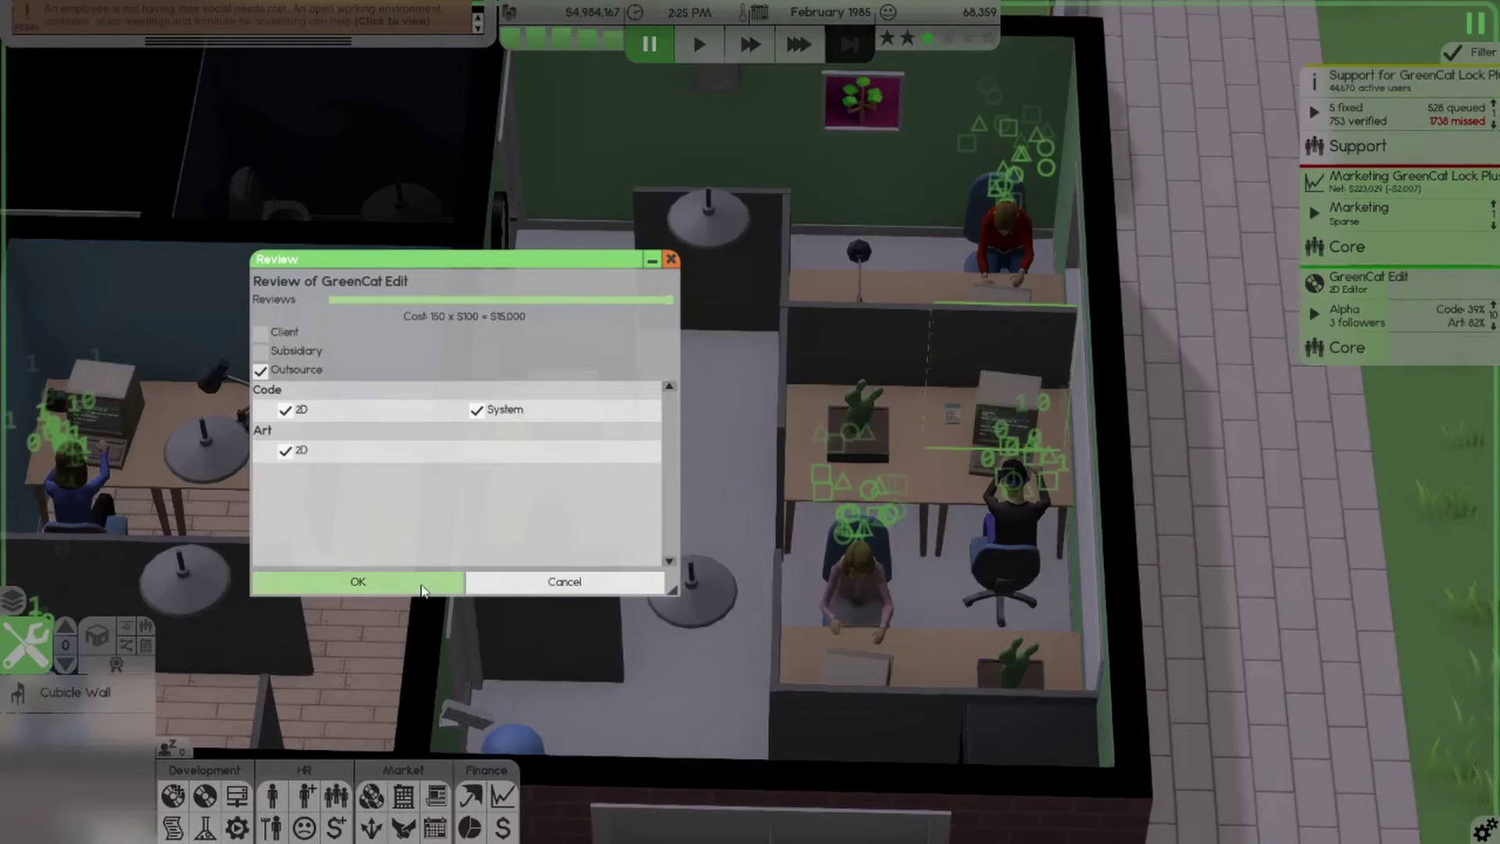
{"action": "left_click", "coordinate": [422, 584]}
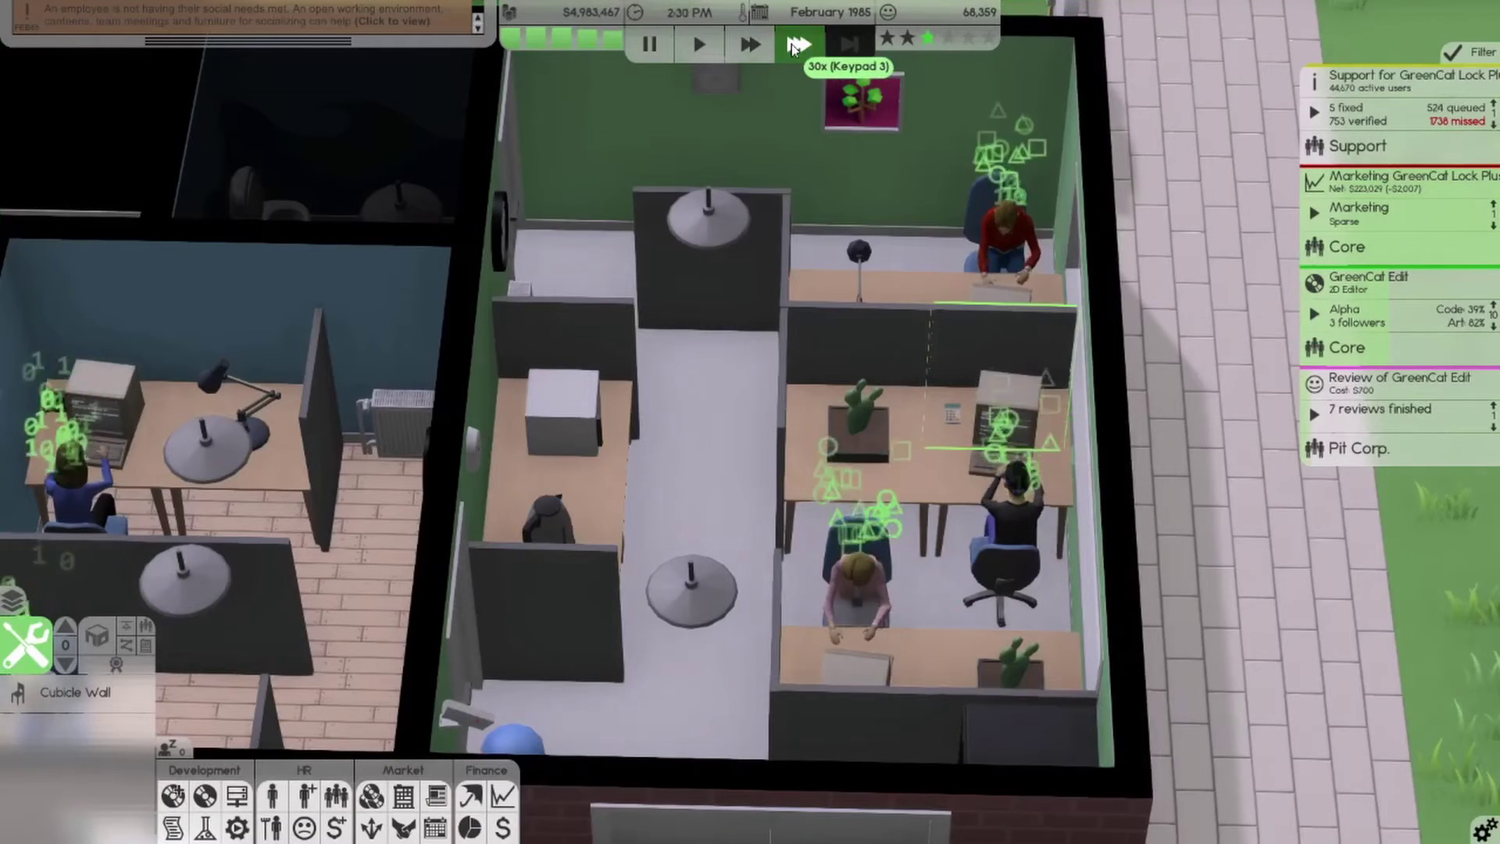
{"action": "left_click", "coordinate": [651, 43]}
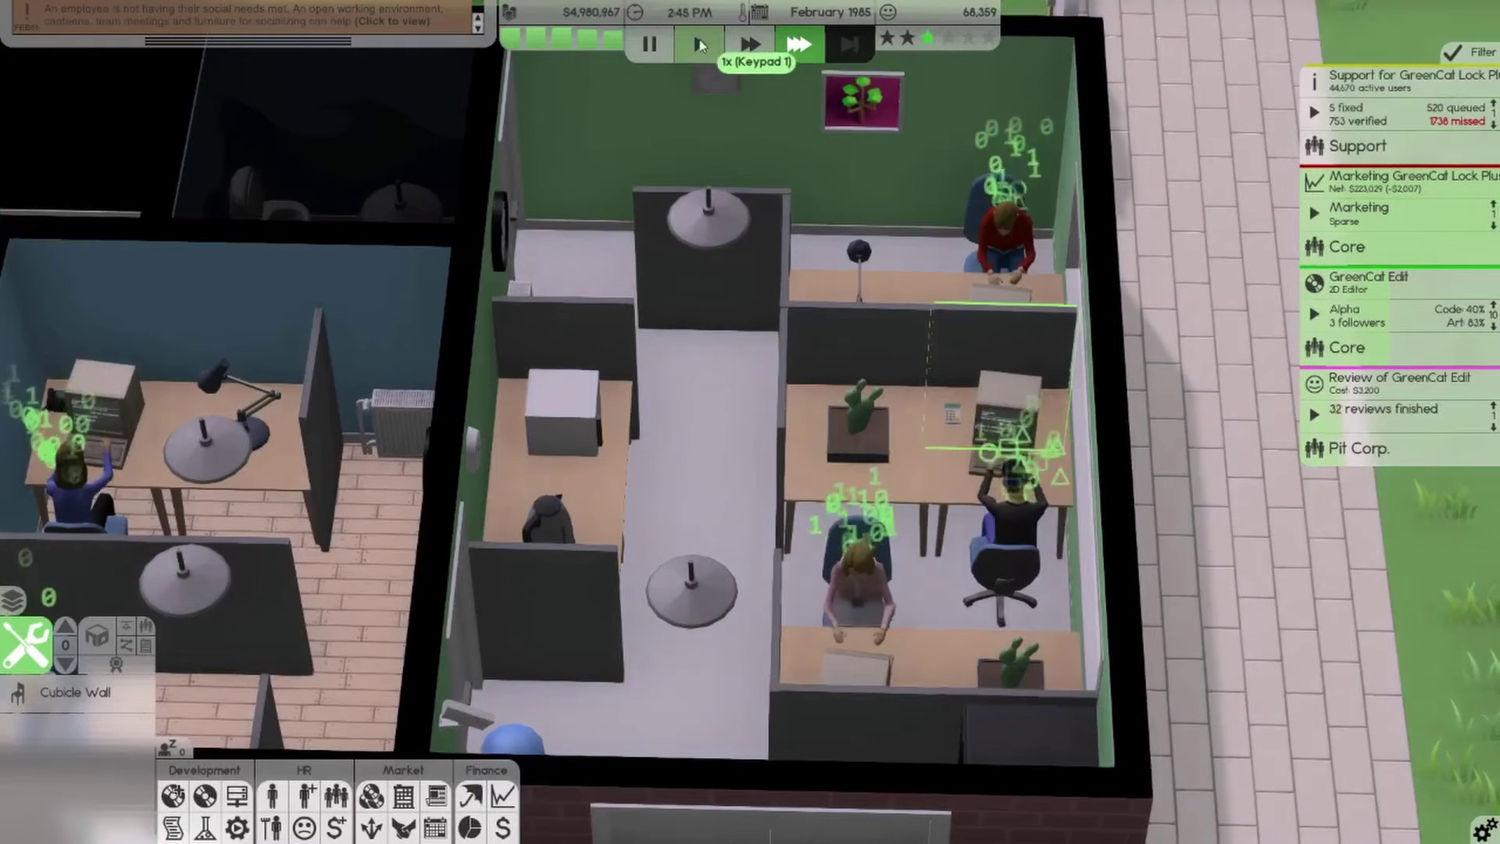
{"action": "left_click", "coordinate": [649, 43]}
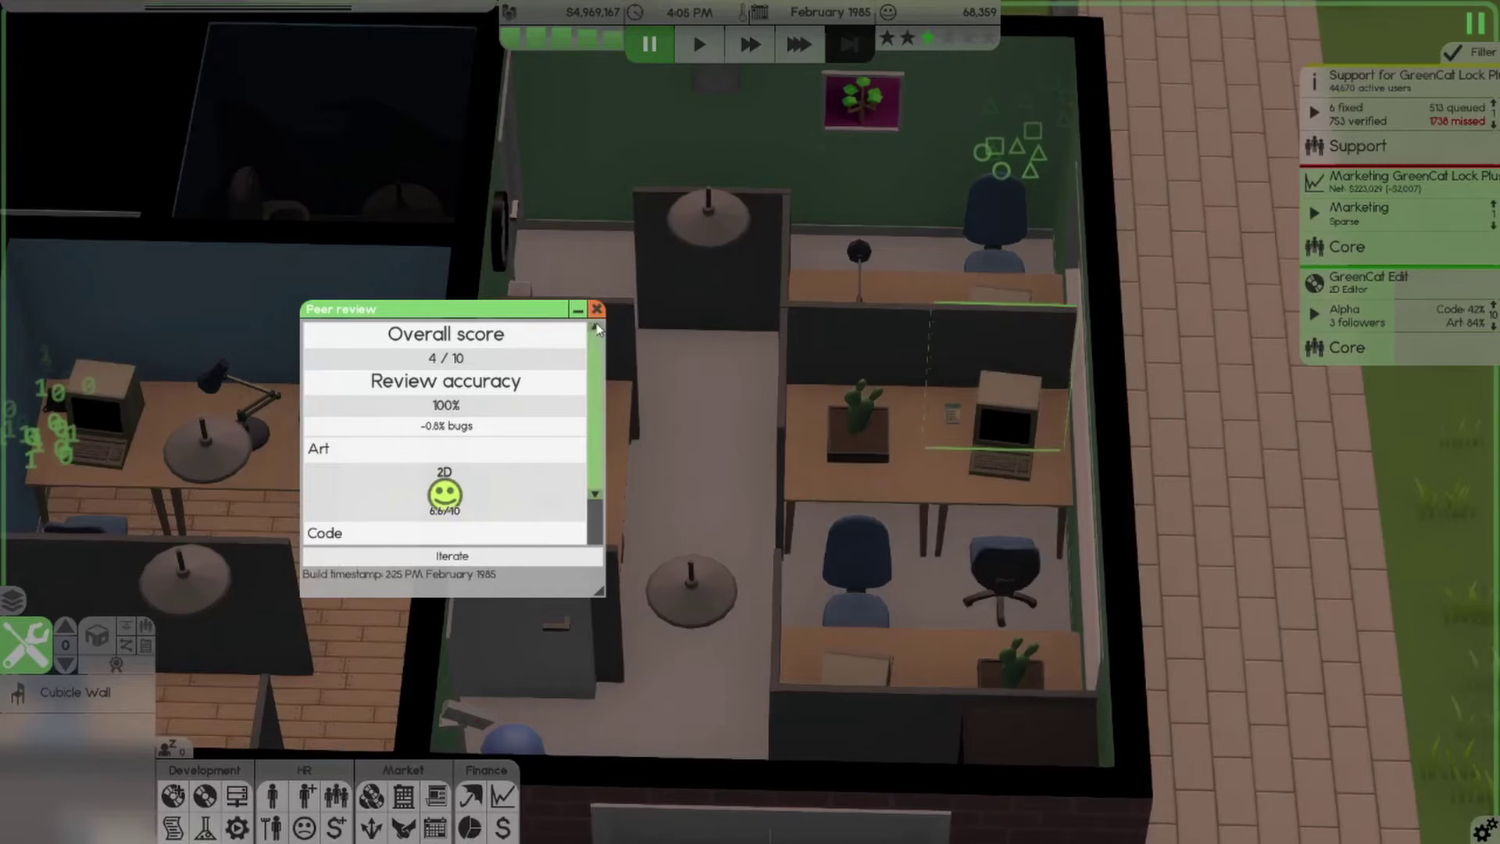
{"action": "left_click", "coordinate": [596, 310]}
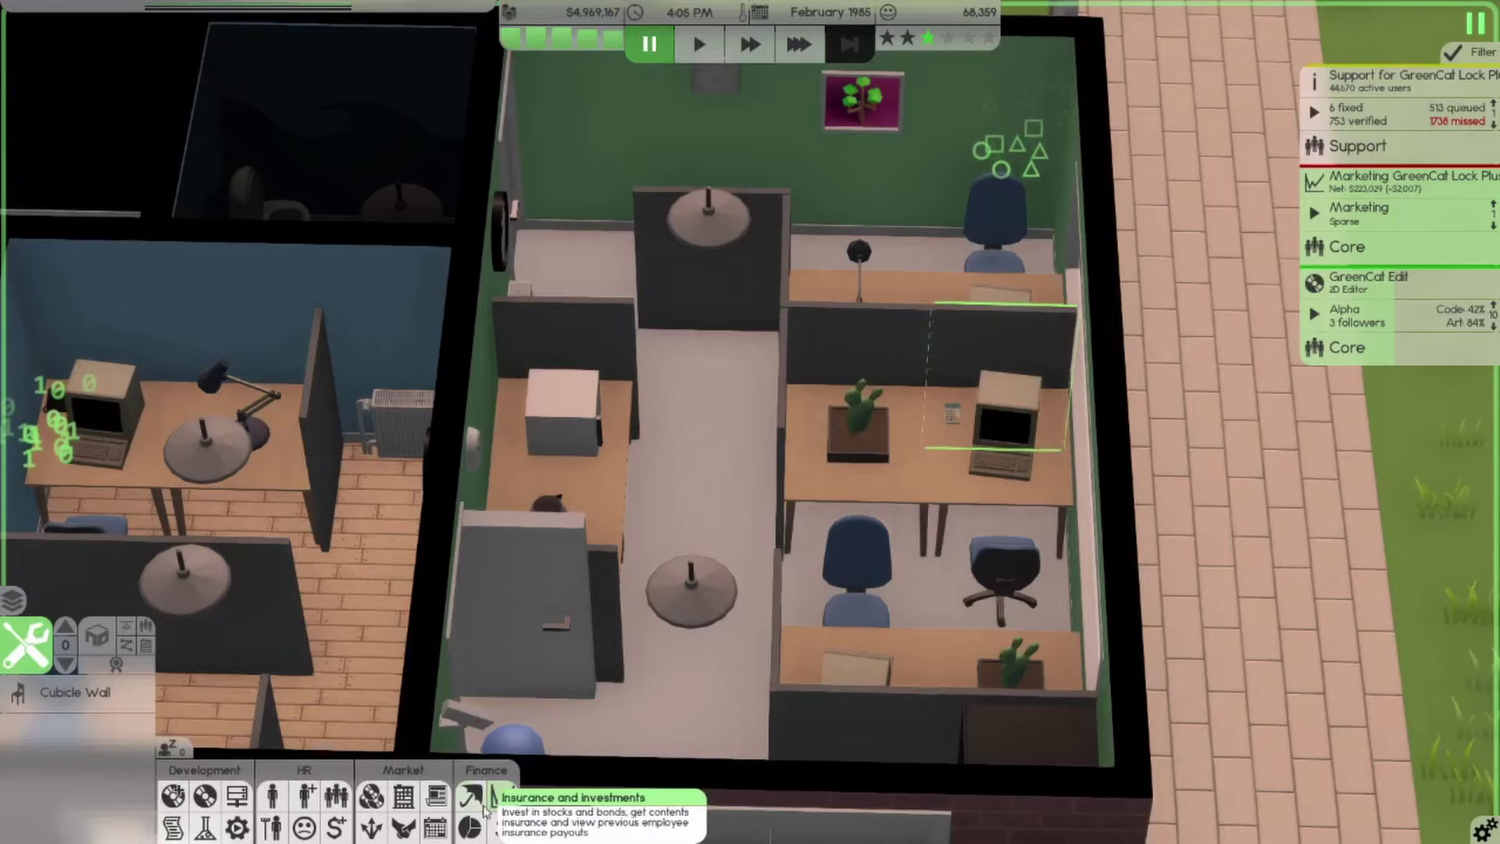
List all companies and sort them by name, bank balance and worth
{"action": "left_click", "coordinate": [404, 796]}
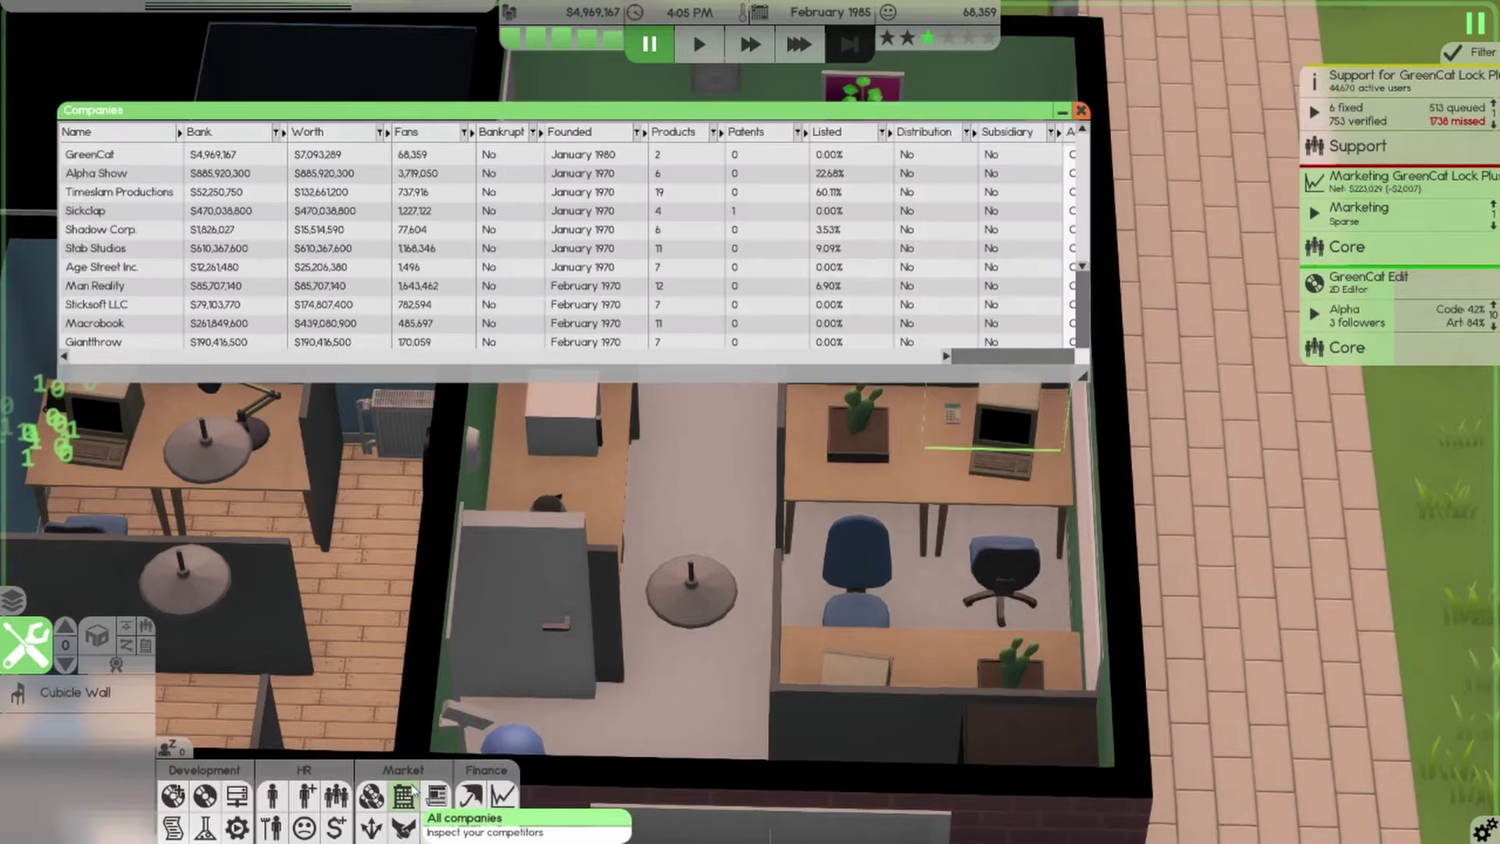
{"action": "left_click", "coordinate": [136, 137]}
{"action": "left_click", "coordinate": [136, 137]}
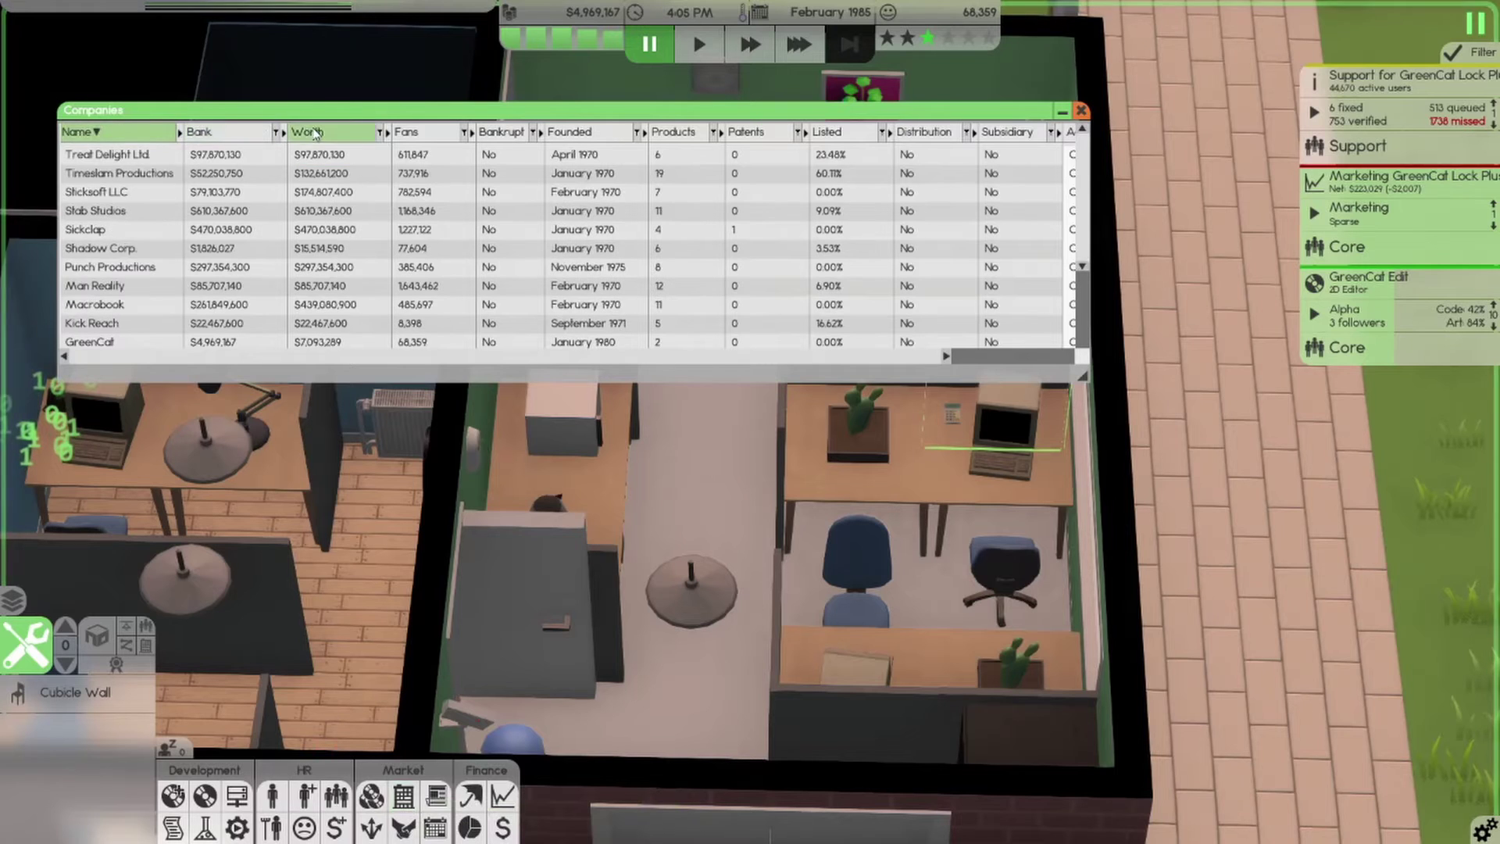
{"action": "left_click", "coordinate": [239, 137]}
{"action": "left_click", "coordinate": [328, 135]}
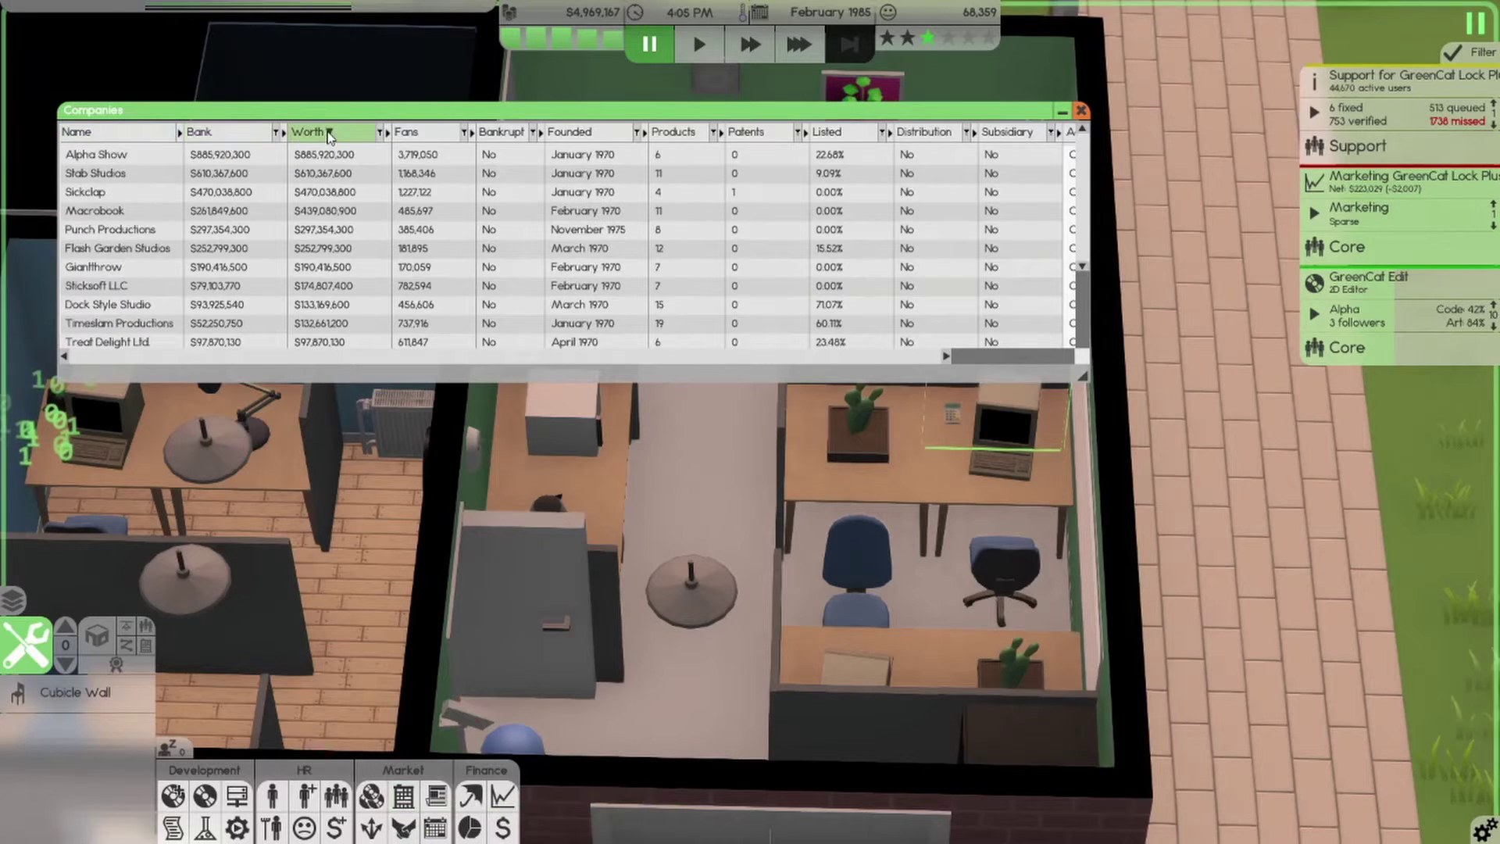
{"action": "left_click", "coordinate": [330, 136]}
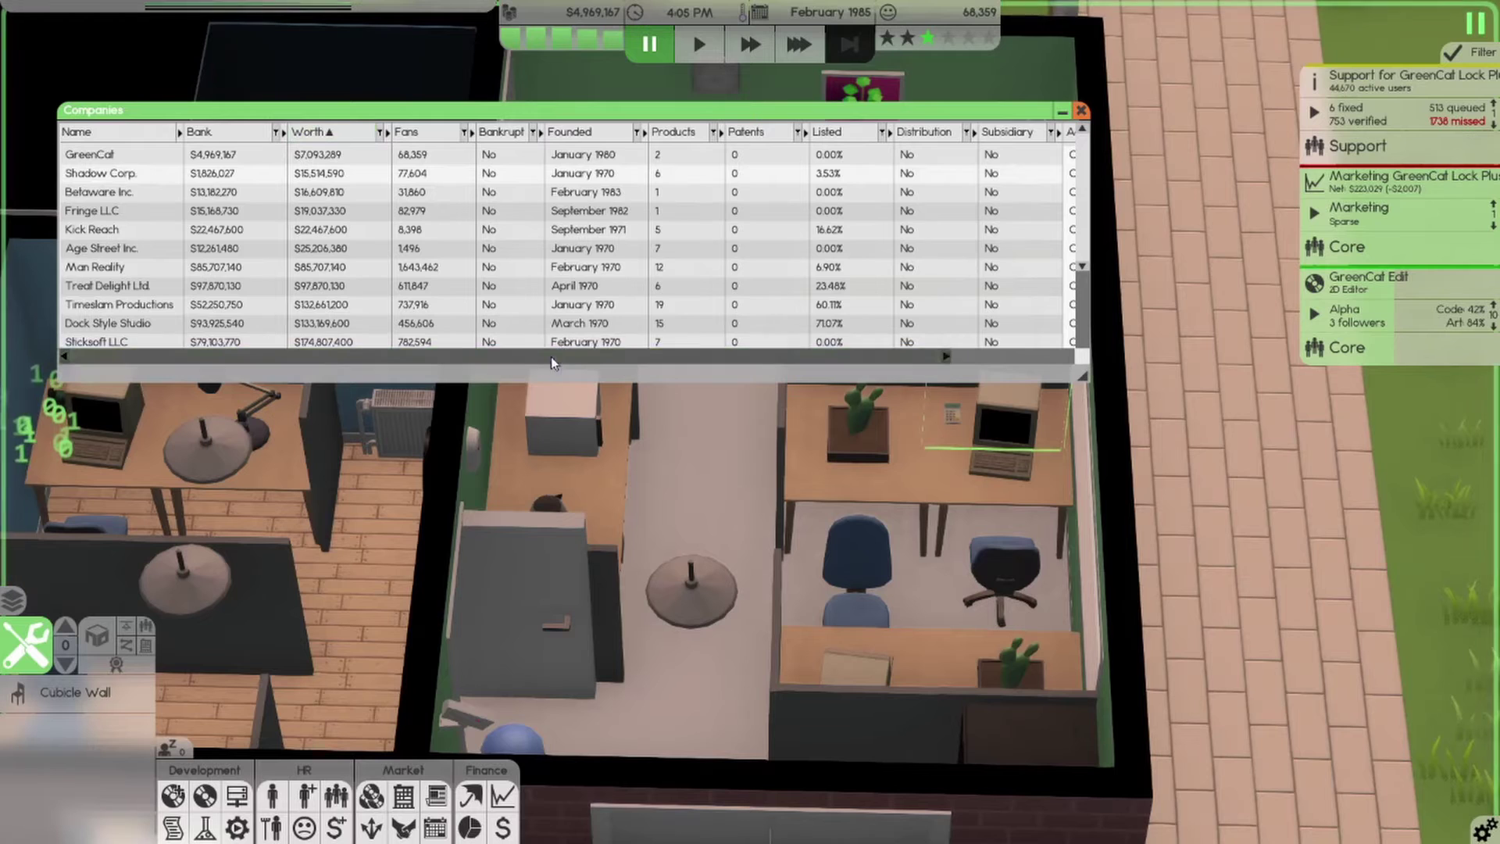
{"action": "left_click_drag", "start_coordinate": [551, 356], "coordinate": [679, 356]}
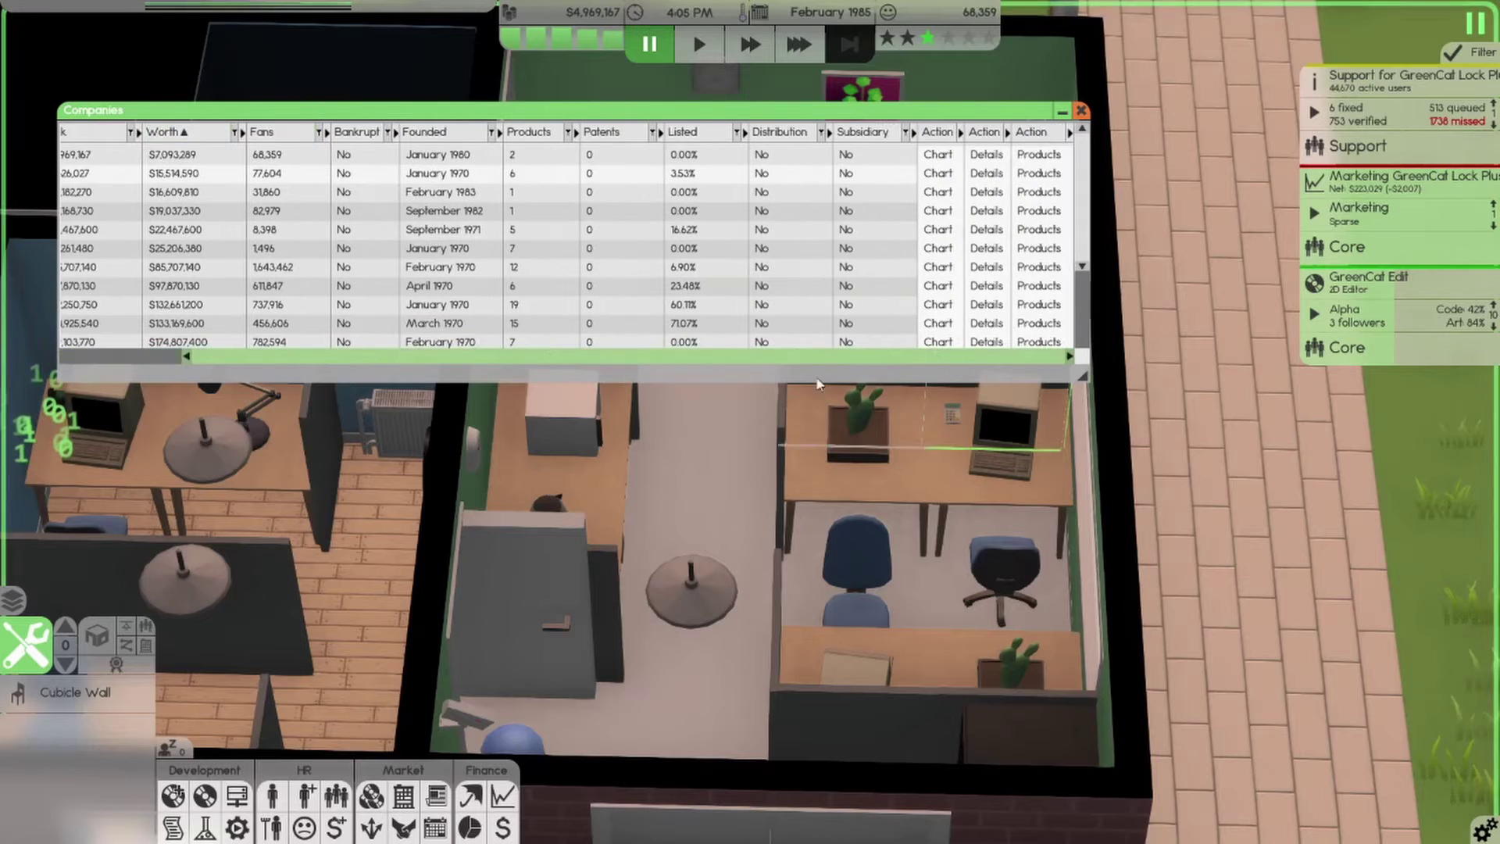
Inspect the company details of Shadow Corp. and Kick Reach
{"action": "left_click", "coordinate": [986, 173]}
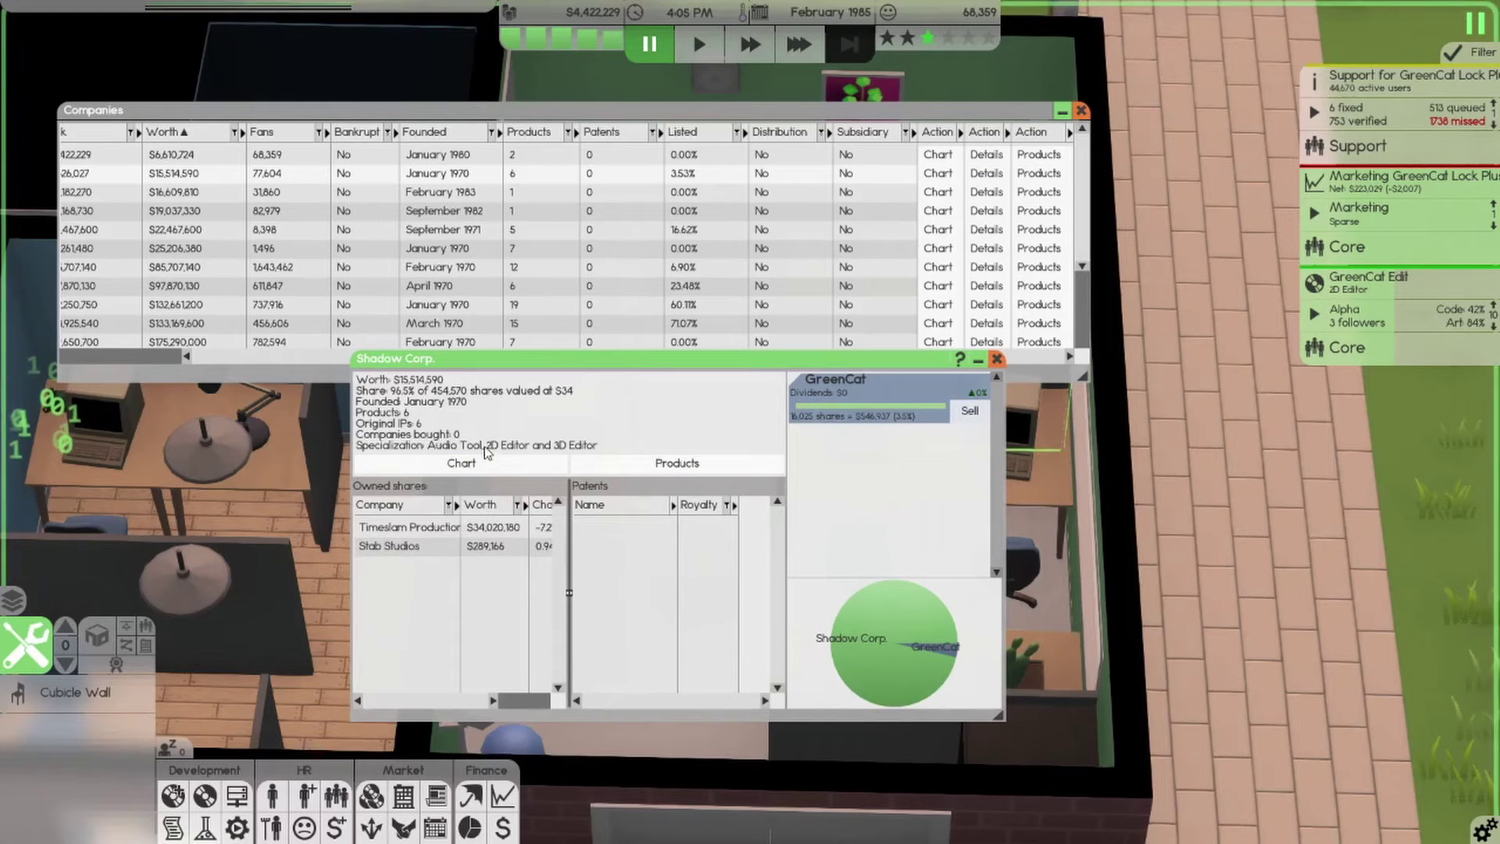
{"action": "left_click", "coordinate": [996, 358]}
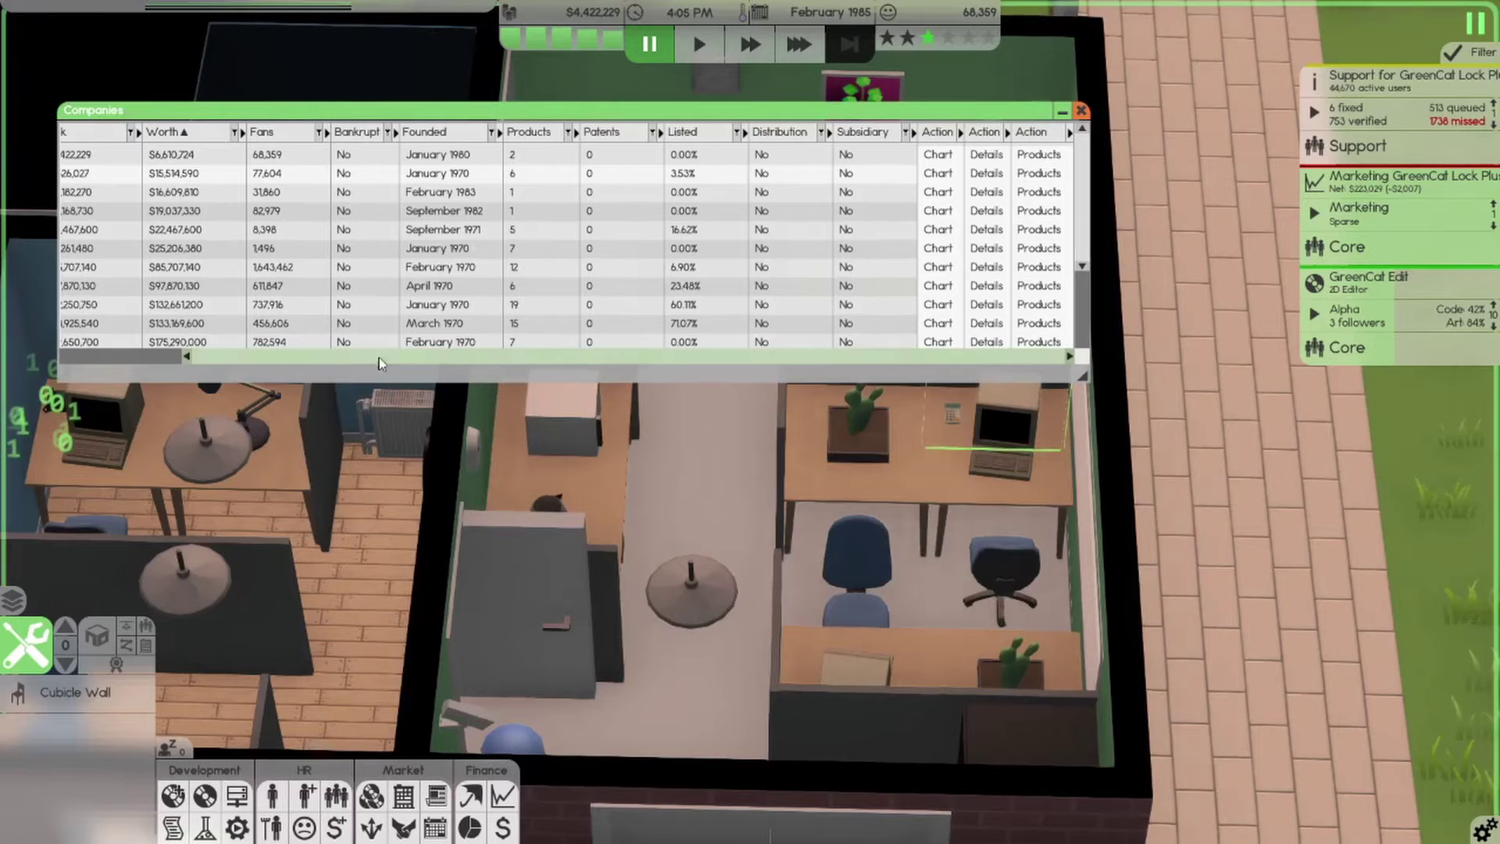
{"action": "left_click_drag", "start_coordinate": [409, 351], "coordinate": [282, 354]}
{"action": "scroll", "coordinate": [117, 228], "scroll_direction": "down", "scroll_amount": 1}
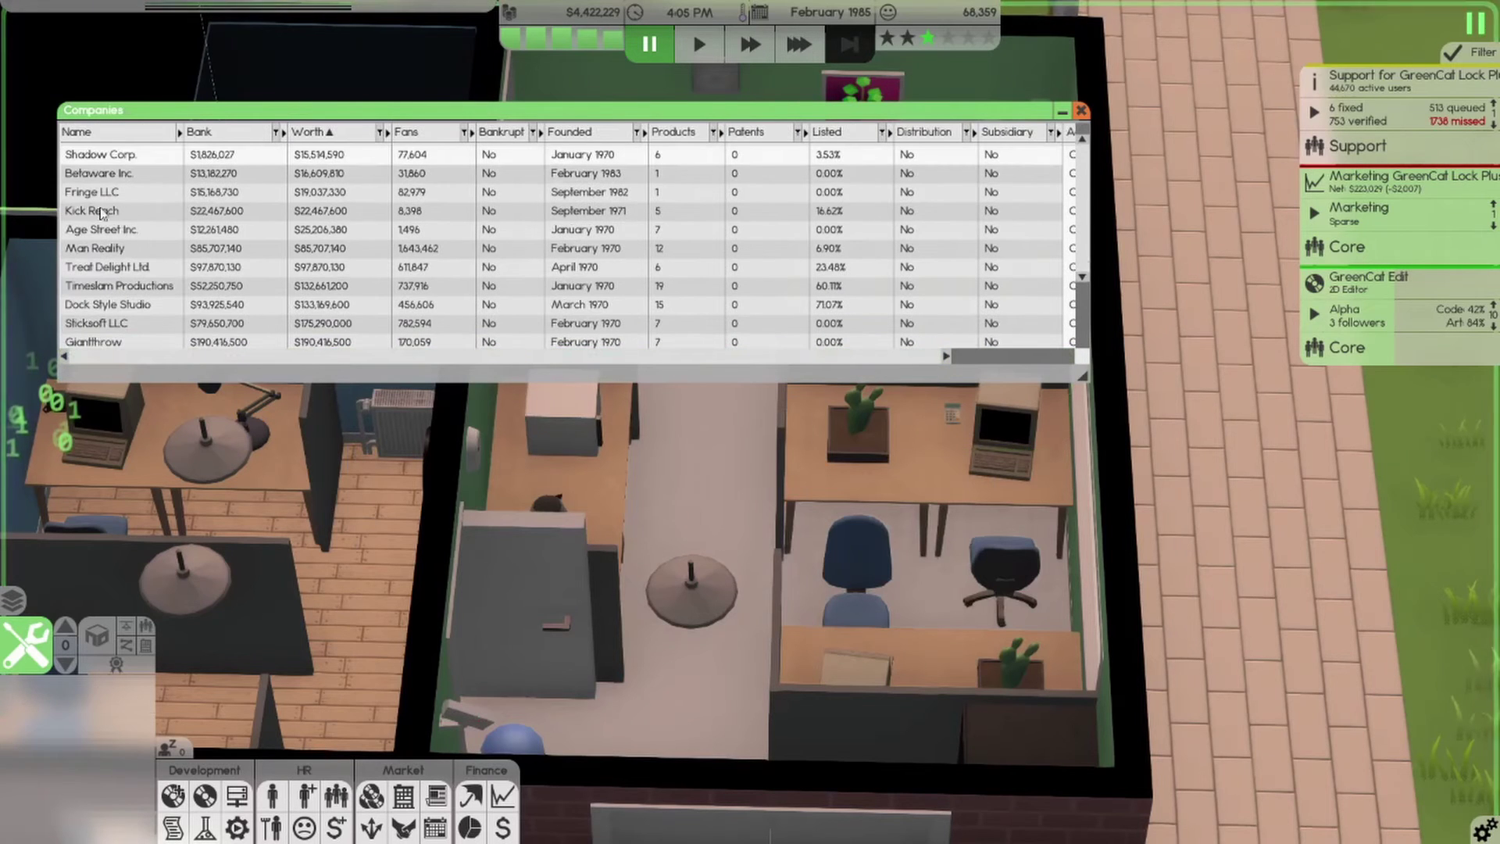
{"action": "left_click", "coordinate": [102, 207]}
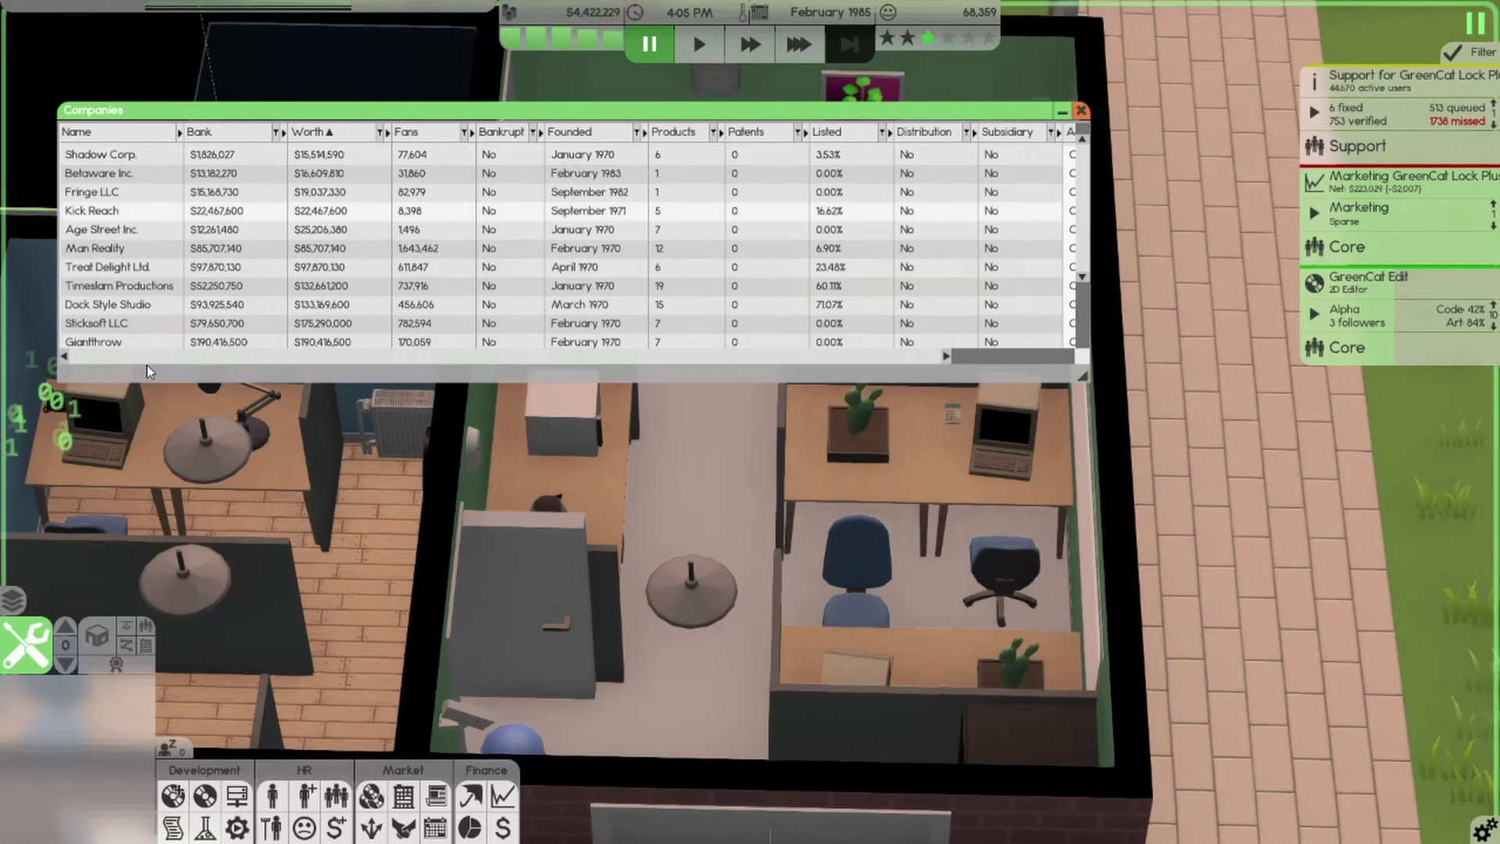
{"action": "left_click_drag", "start_coordinate": [147, 358], "coordinate": [694, 380]}
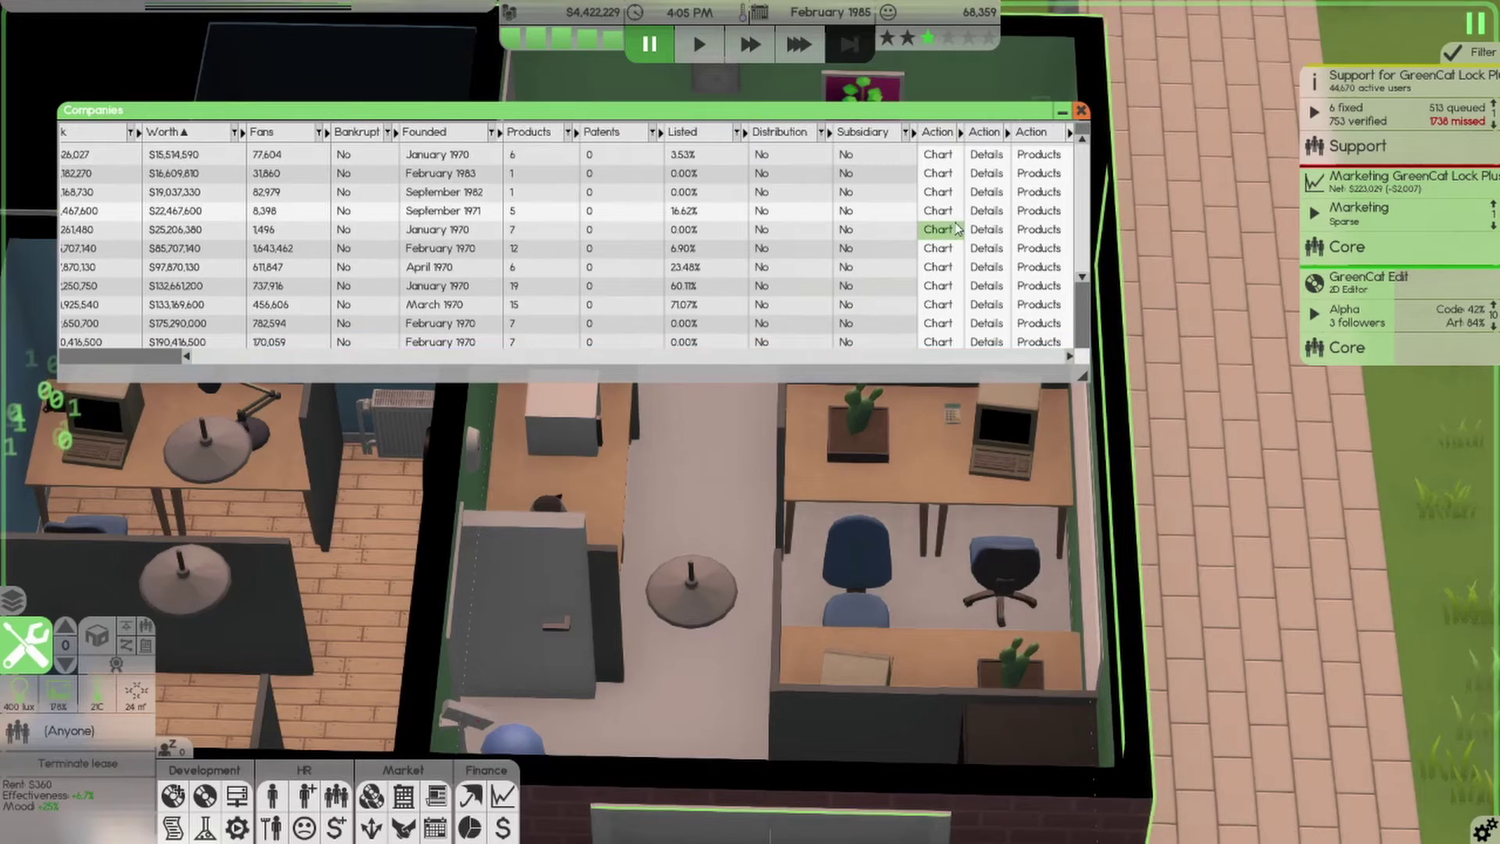
{"action": "left_click", "coordinate": [1003, 218]}
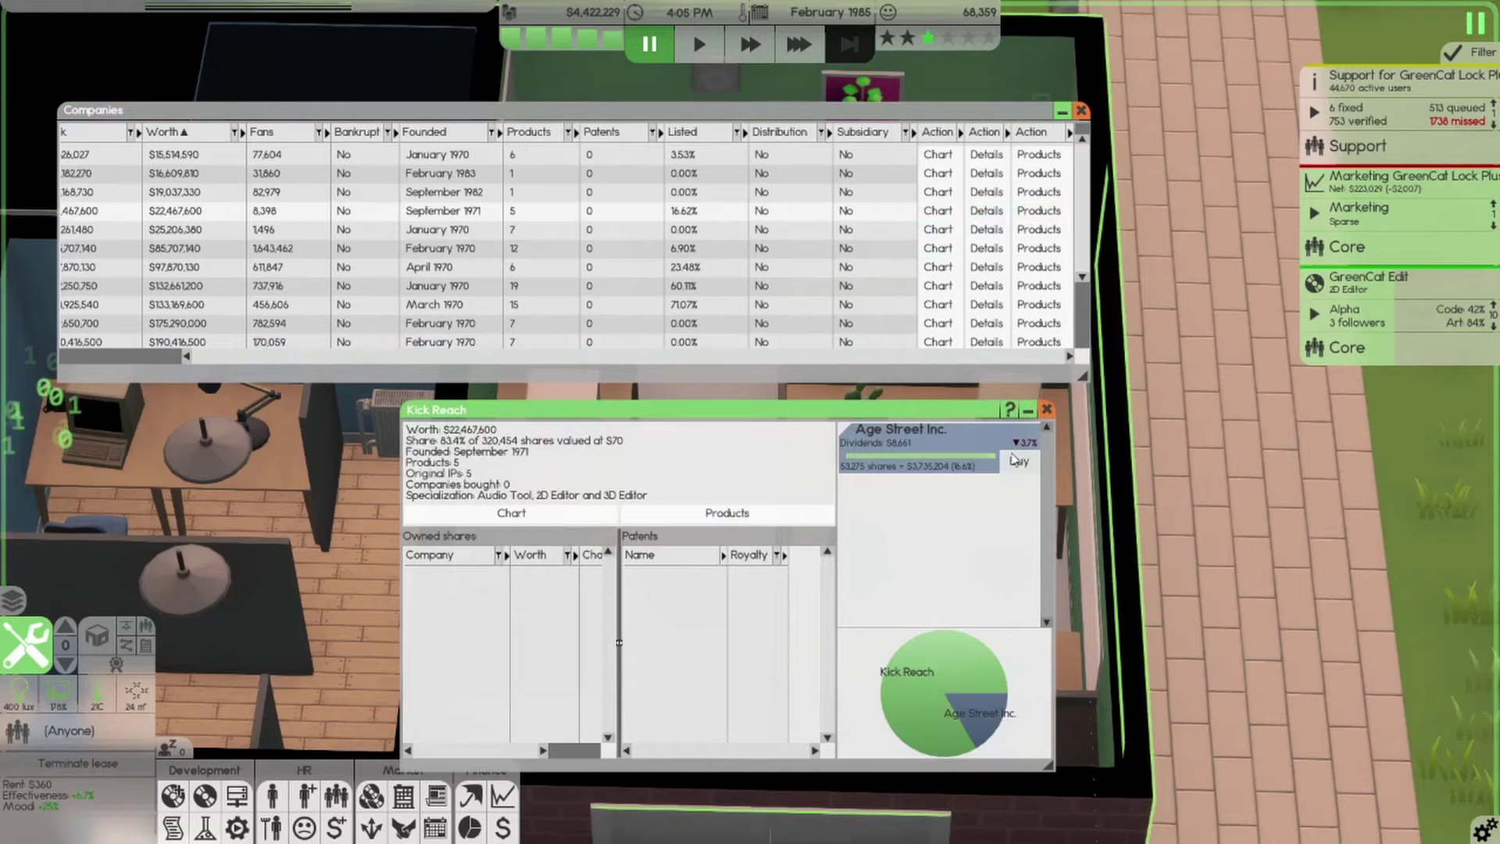
{"action": "left_click", "coordinate": [1046, 411]}
{"action": "left_click_drag", "start_coordinate": [704, 355], "coordinate": [272, 356]}
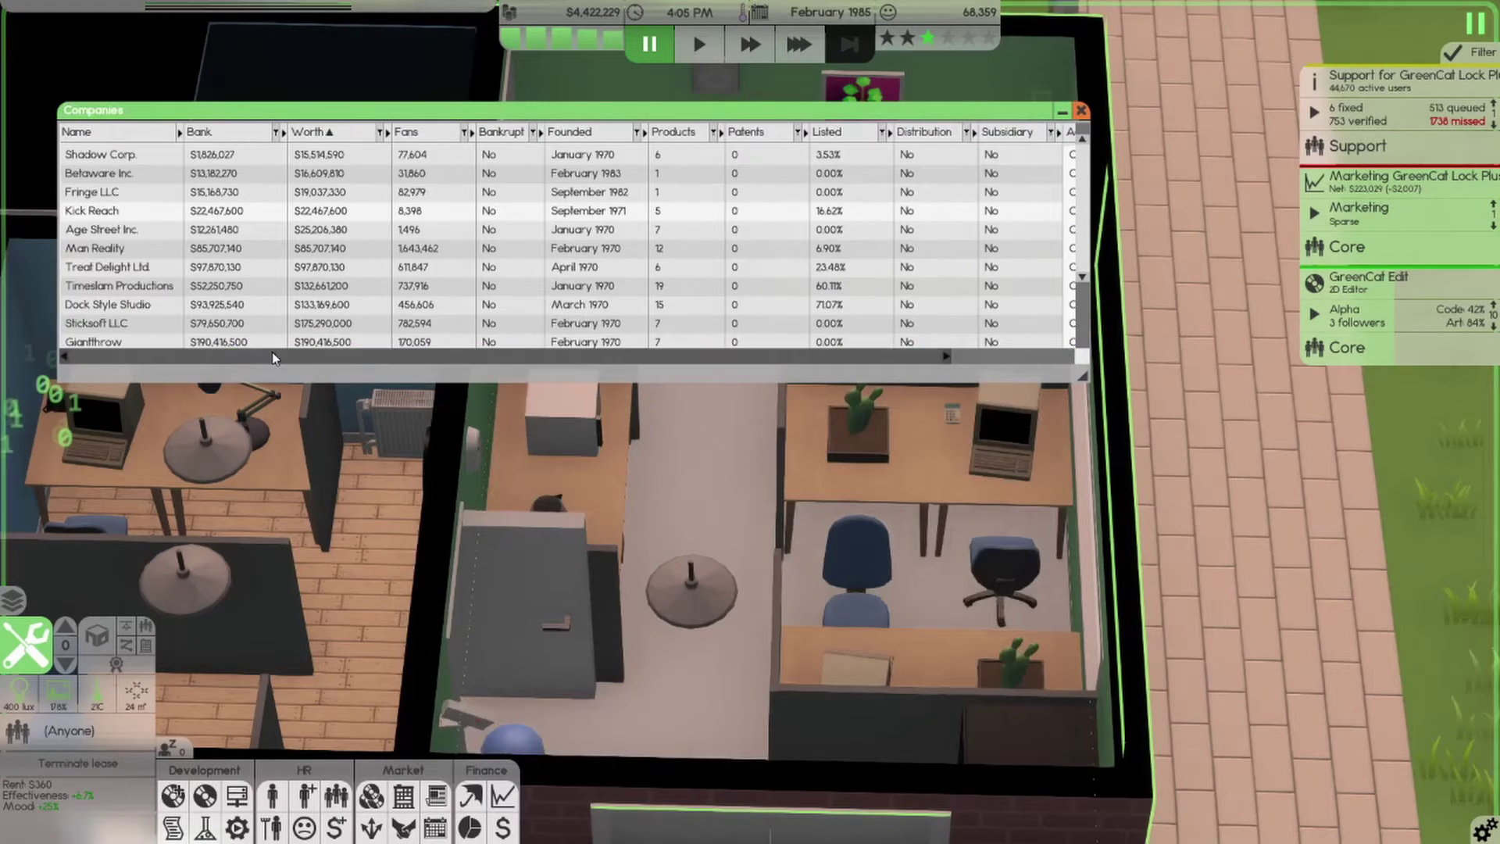
{"action": "scroll", "coordinate": [188, 267], "scroll_direction": "down", "scroll_amount": 2}
{"action": "scroll", "coordinate": [187, 269], "scroll_direction": "down", "scroll_amount": 1}
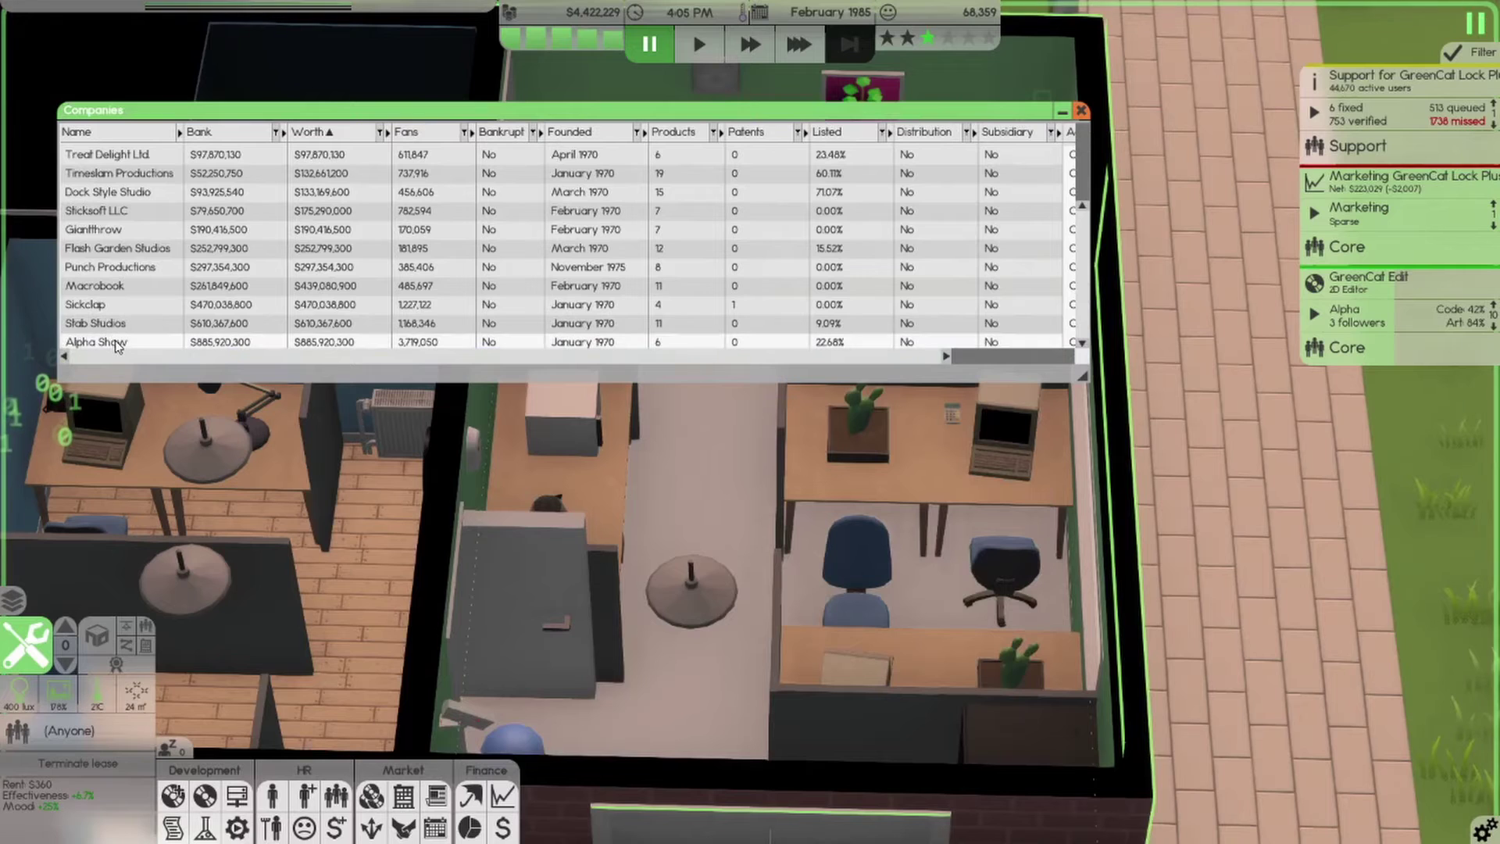
{"action": "left_click_drag", "start_coordinate": [463, 364], "coordinate": [586, 365]}
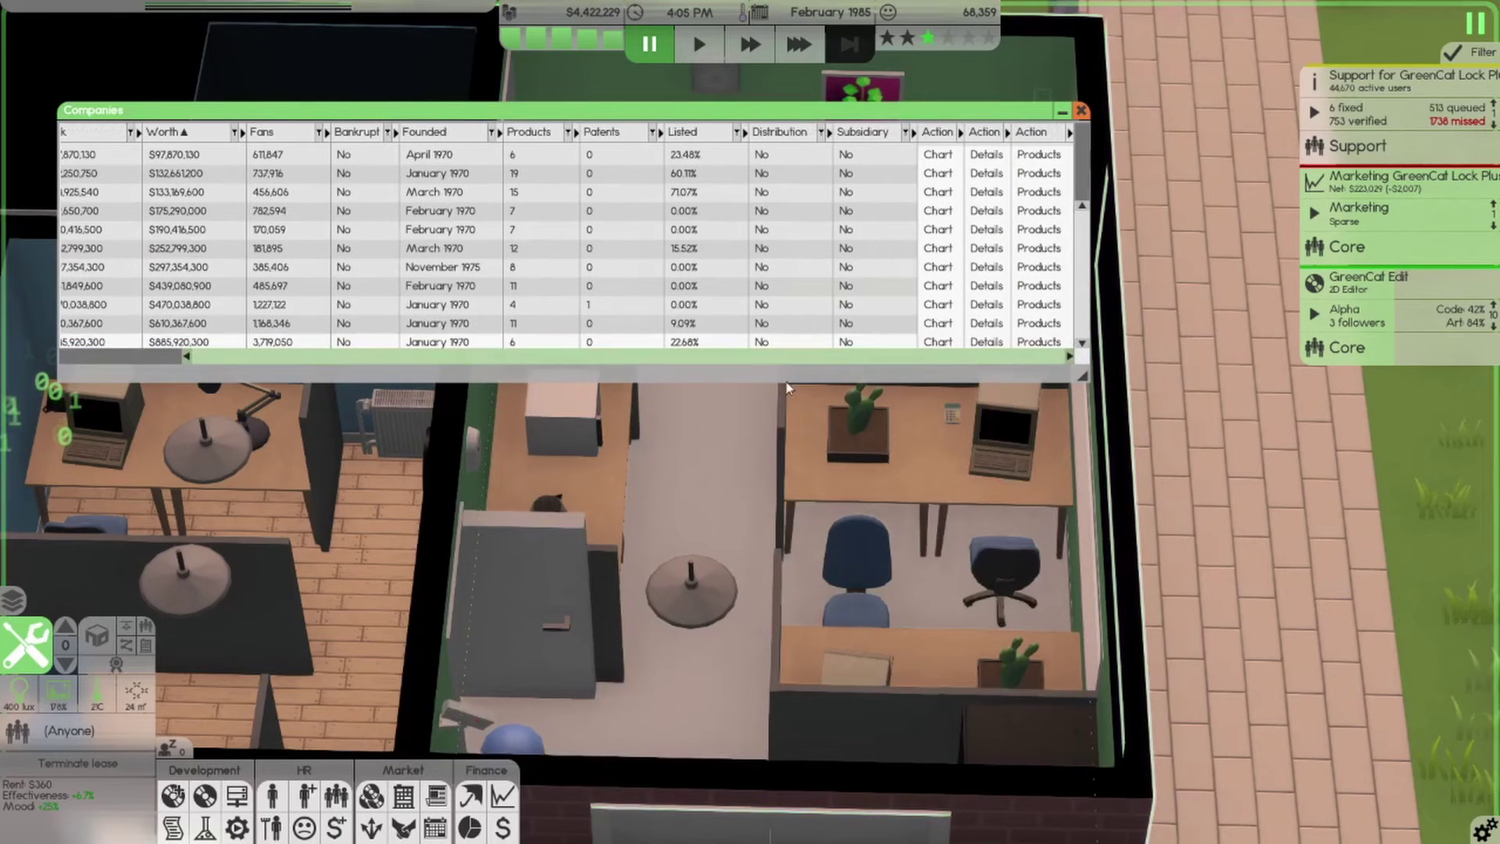
Try buying Alpha Show's Sticksoft LLC shares and dismiss the can't-afford notice
{"action": "left_click", "coordinate": [982, 342]}
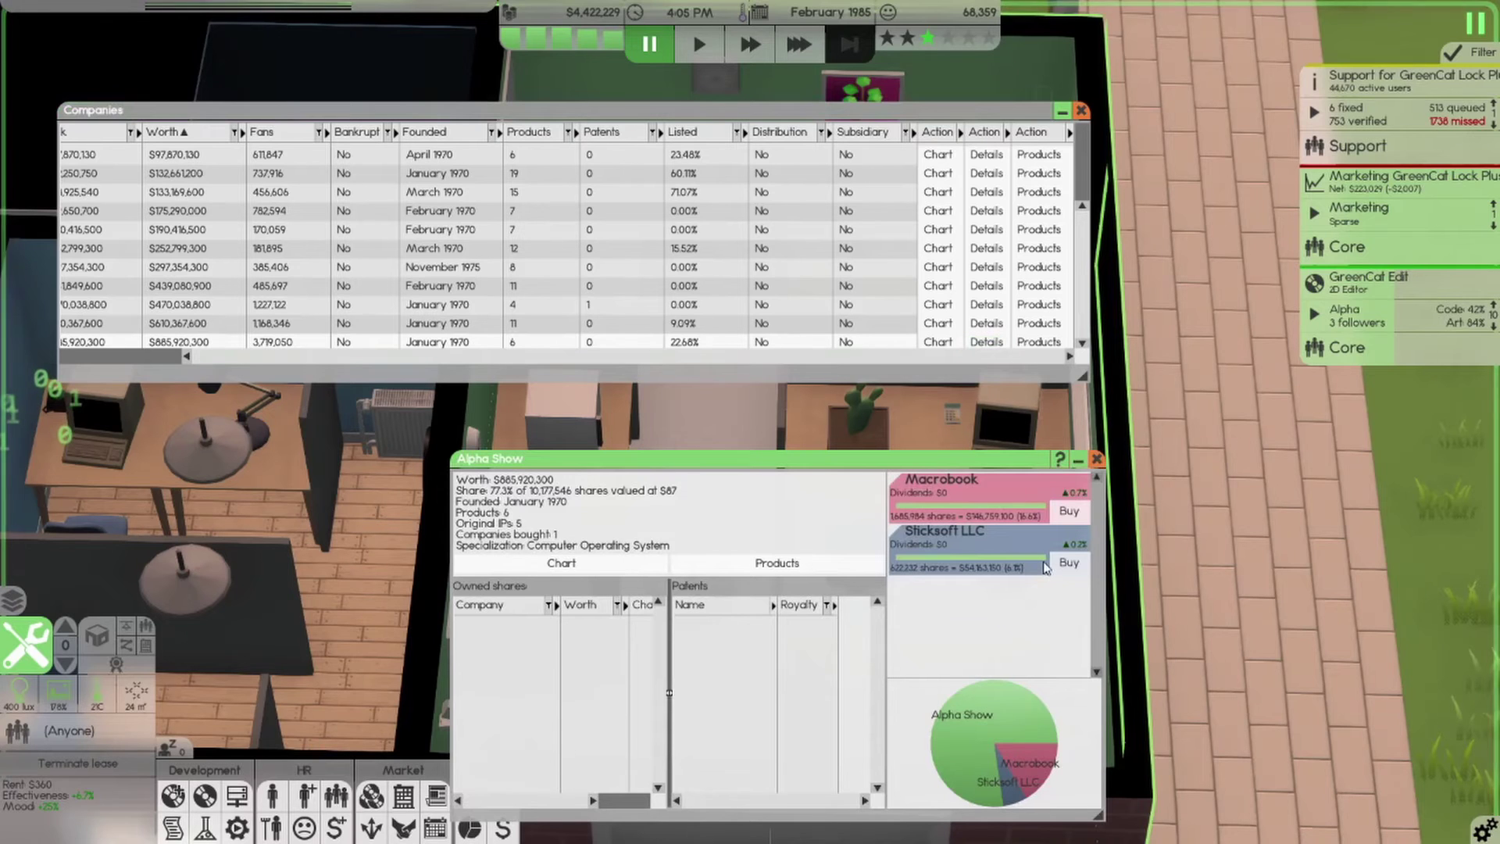
{"action": "left_click", "coordinate": [1065, 565]}
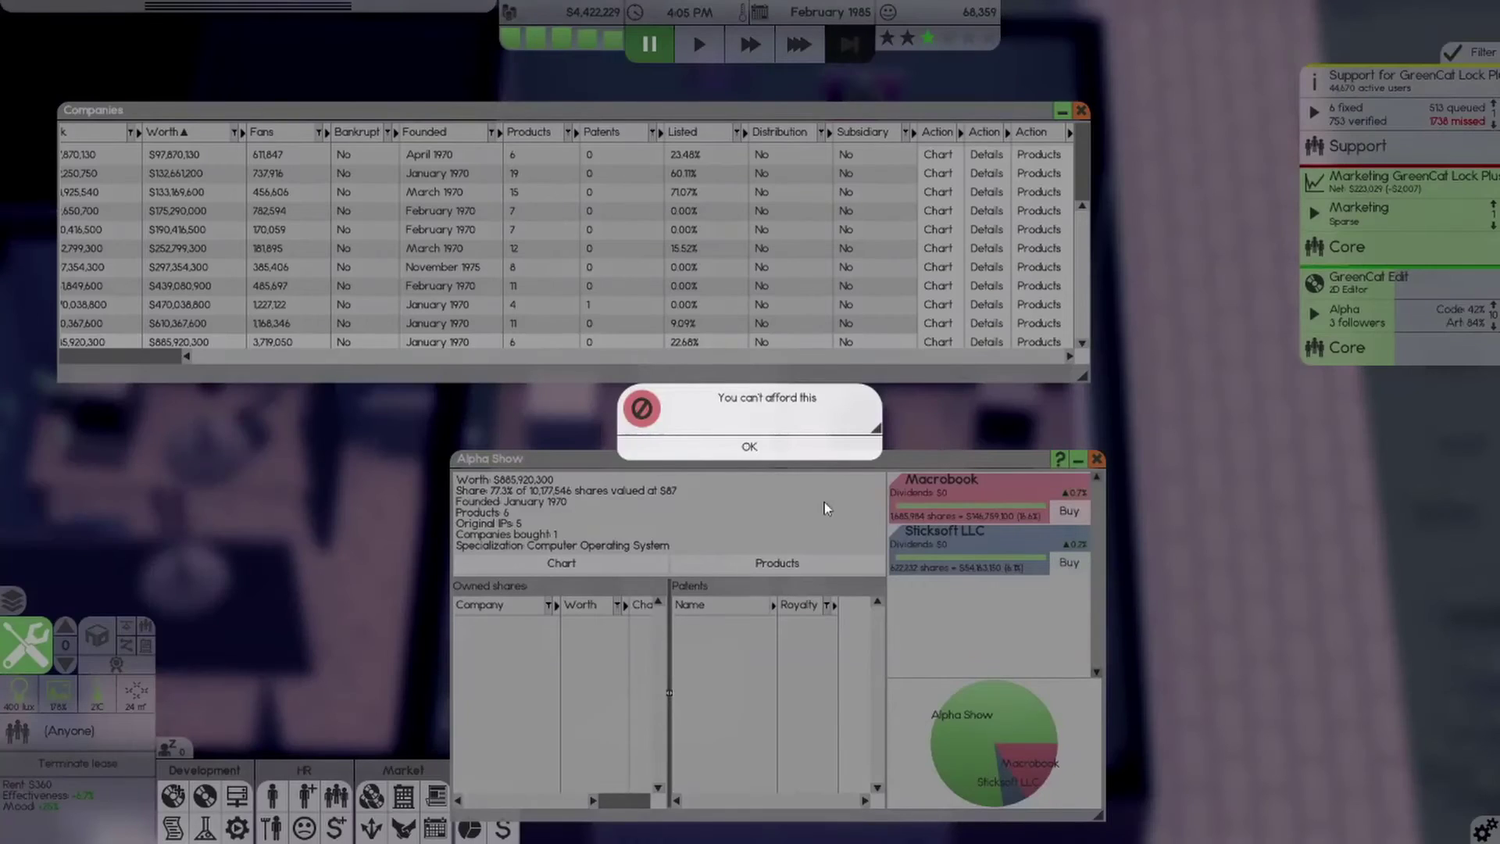
{"action": "left_click", "coordinate": [751, 447]}
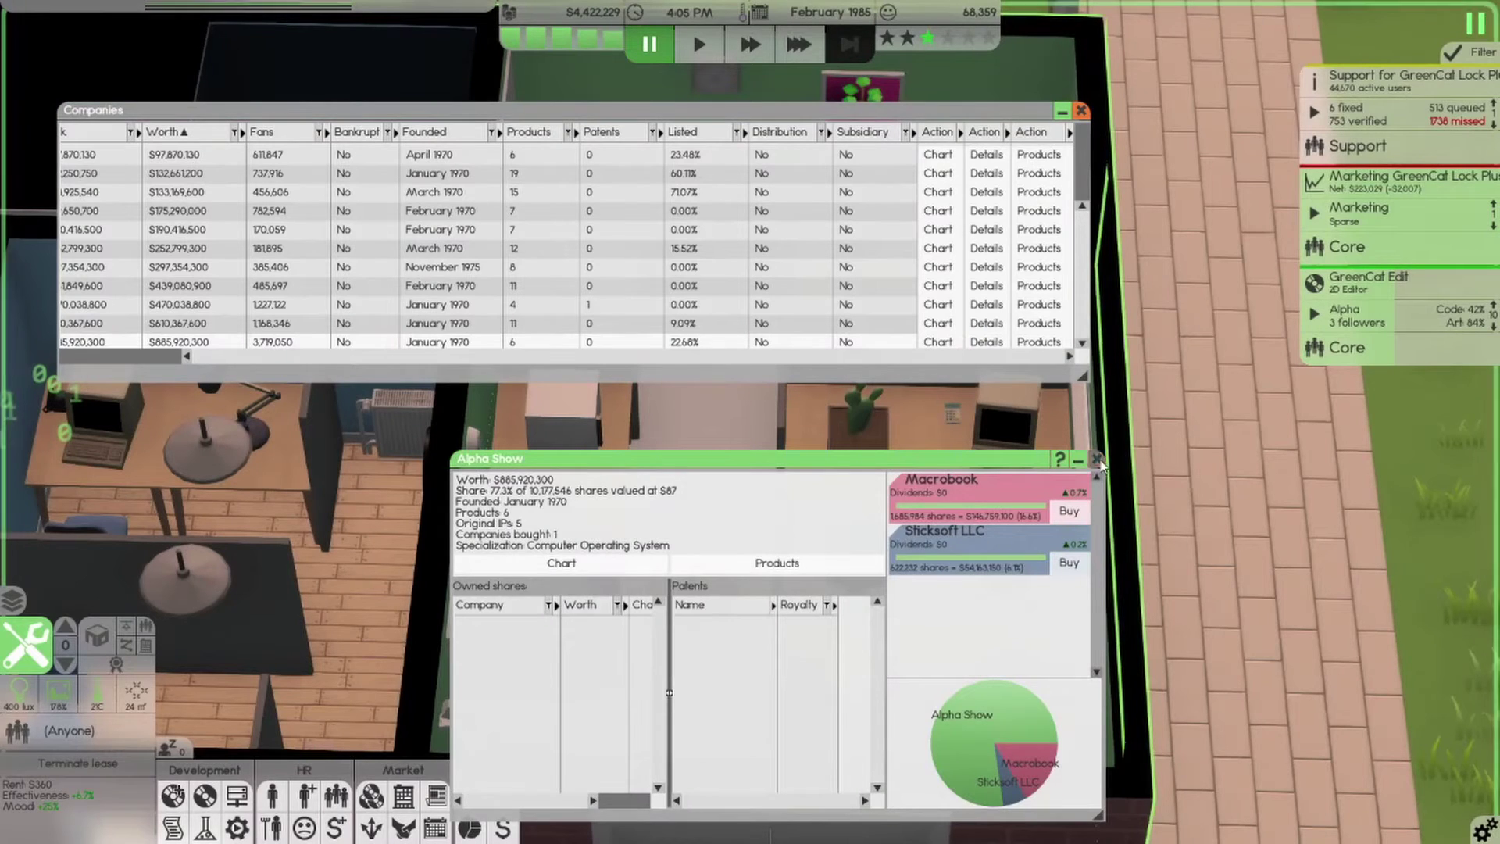
{"action": "left_click", "coordinate": [1095, 460]}
Rearrange the Companies table and dismiss its quick-options menu
{"action": "left_click_drag", "start_coordinate": [614, 355], "coordinate": [155, 359]}
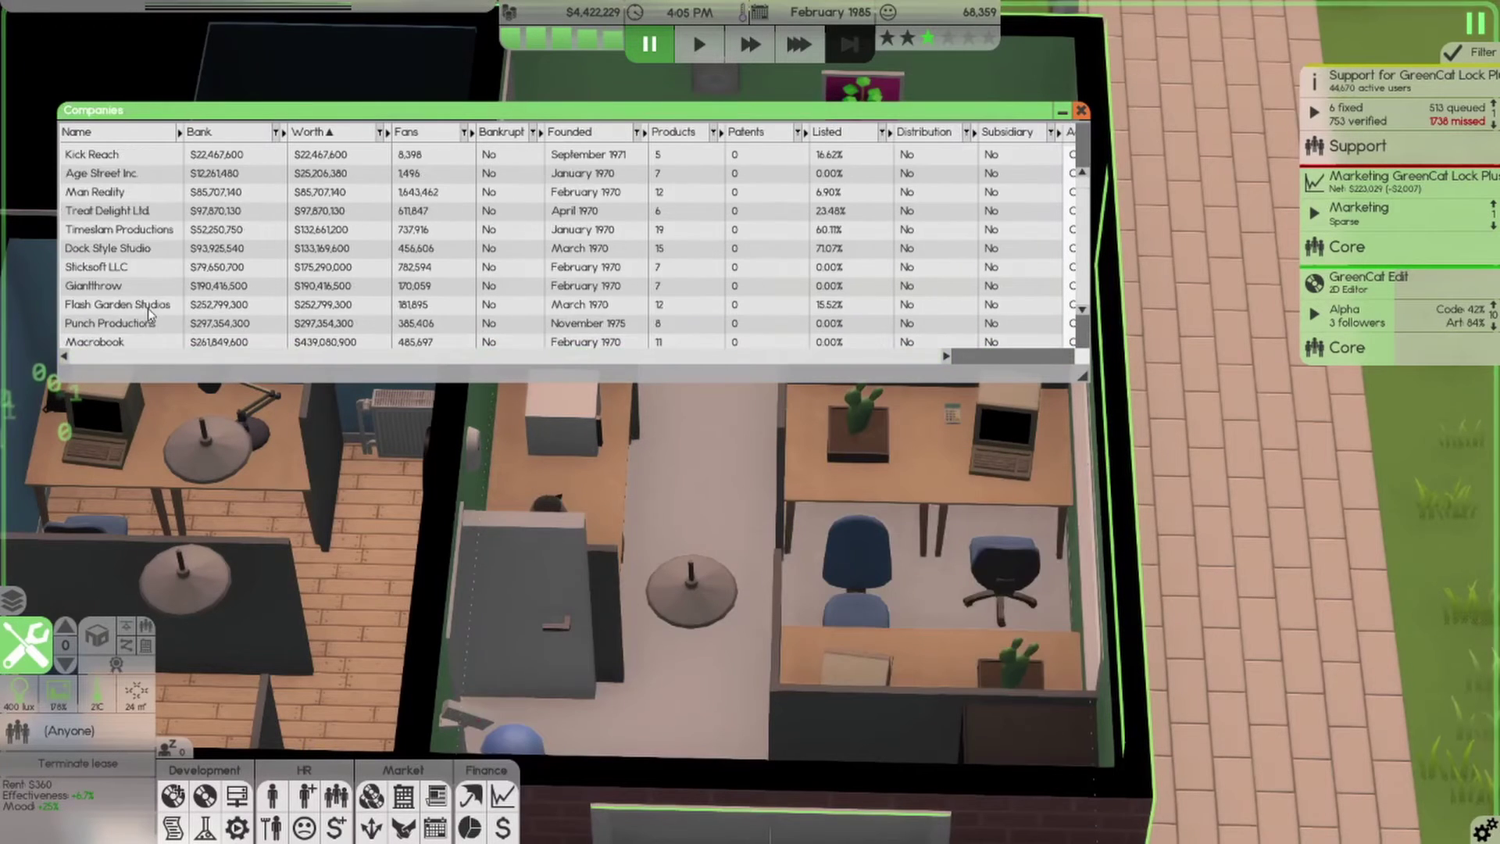
{"action": "scroll", "coordinate": [150, 311], "scroll_direction": "up", "scroll_amount": 2}
{"action": "scroll", "coordinate": [111, 237], "scroll_direction": "up", "scroll_amount": 2}
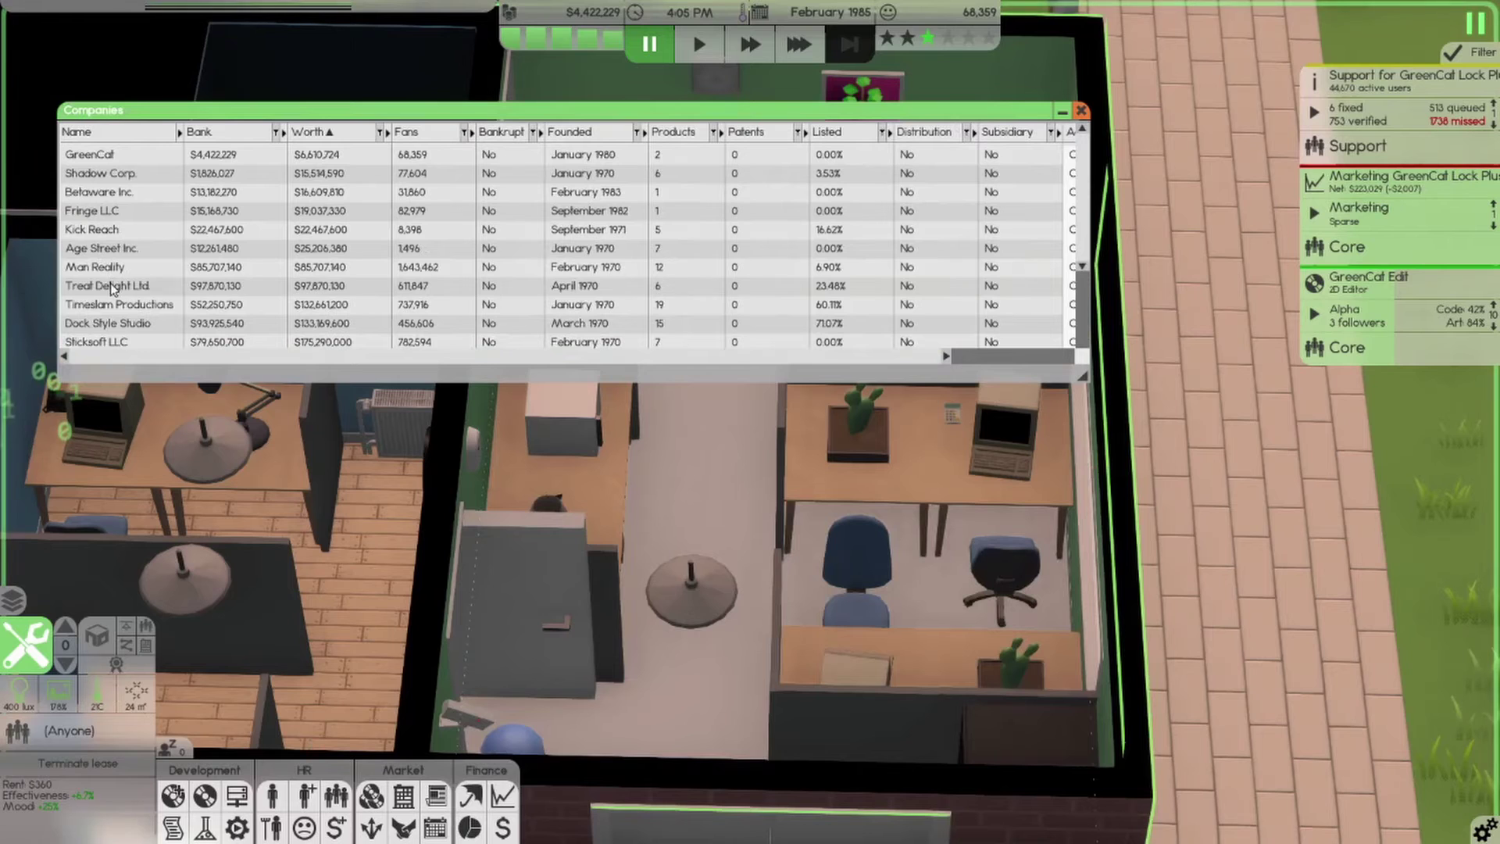
{"action": "left_click_drag", "start_coordinate": [235, 358], "coordinate": [615, 364]}
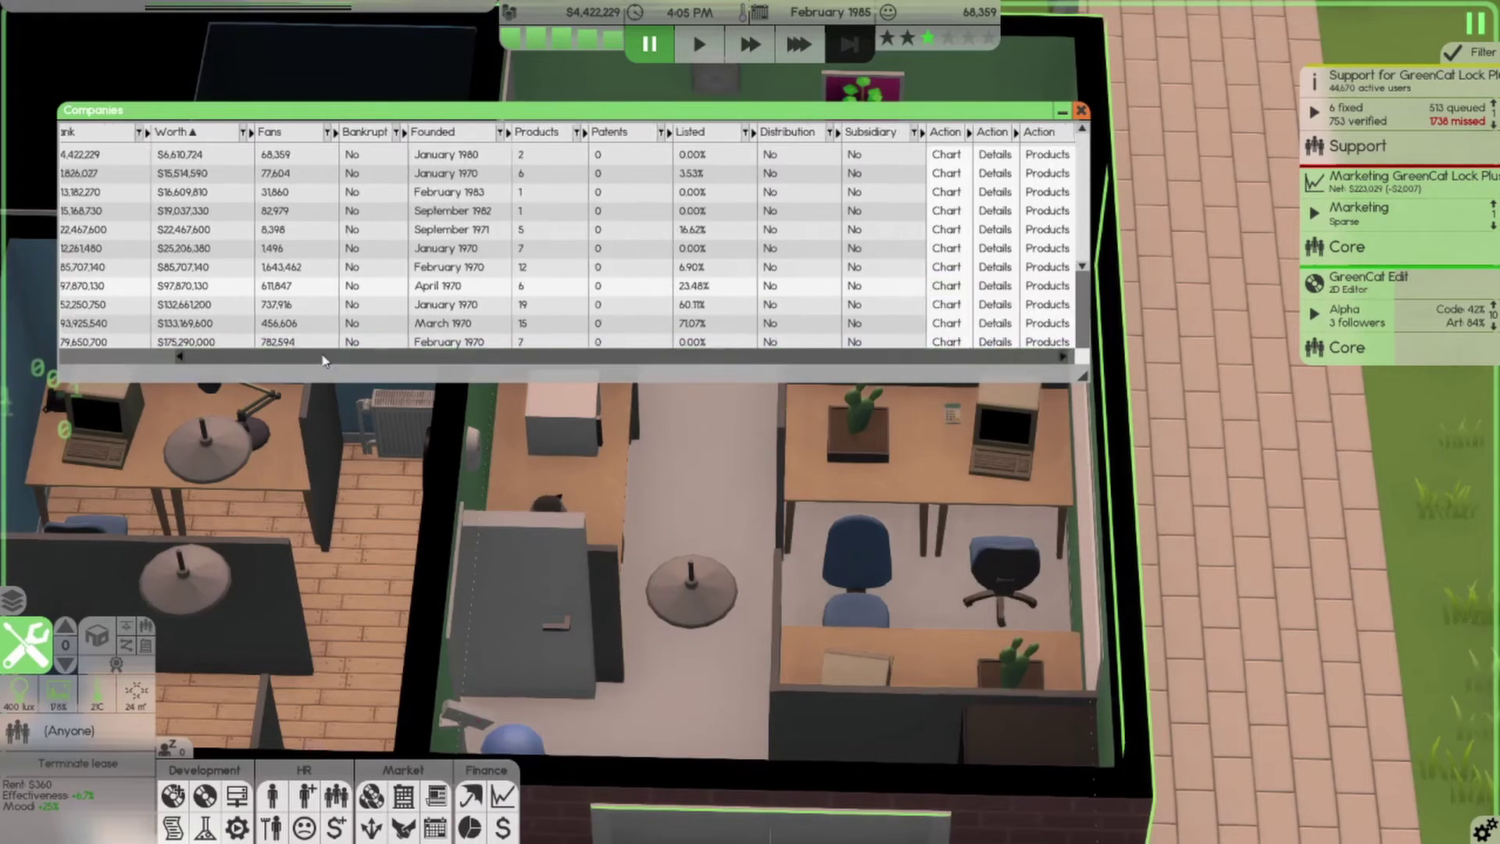
{"action": "left_click_drag", "start_coordinate": [313, 355], "coordinate": [185, 355]}
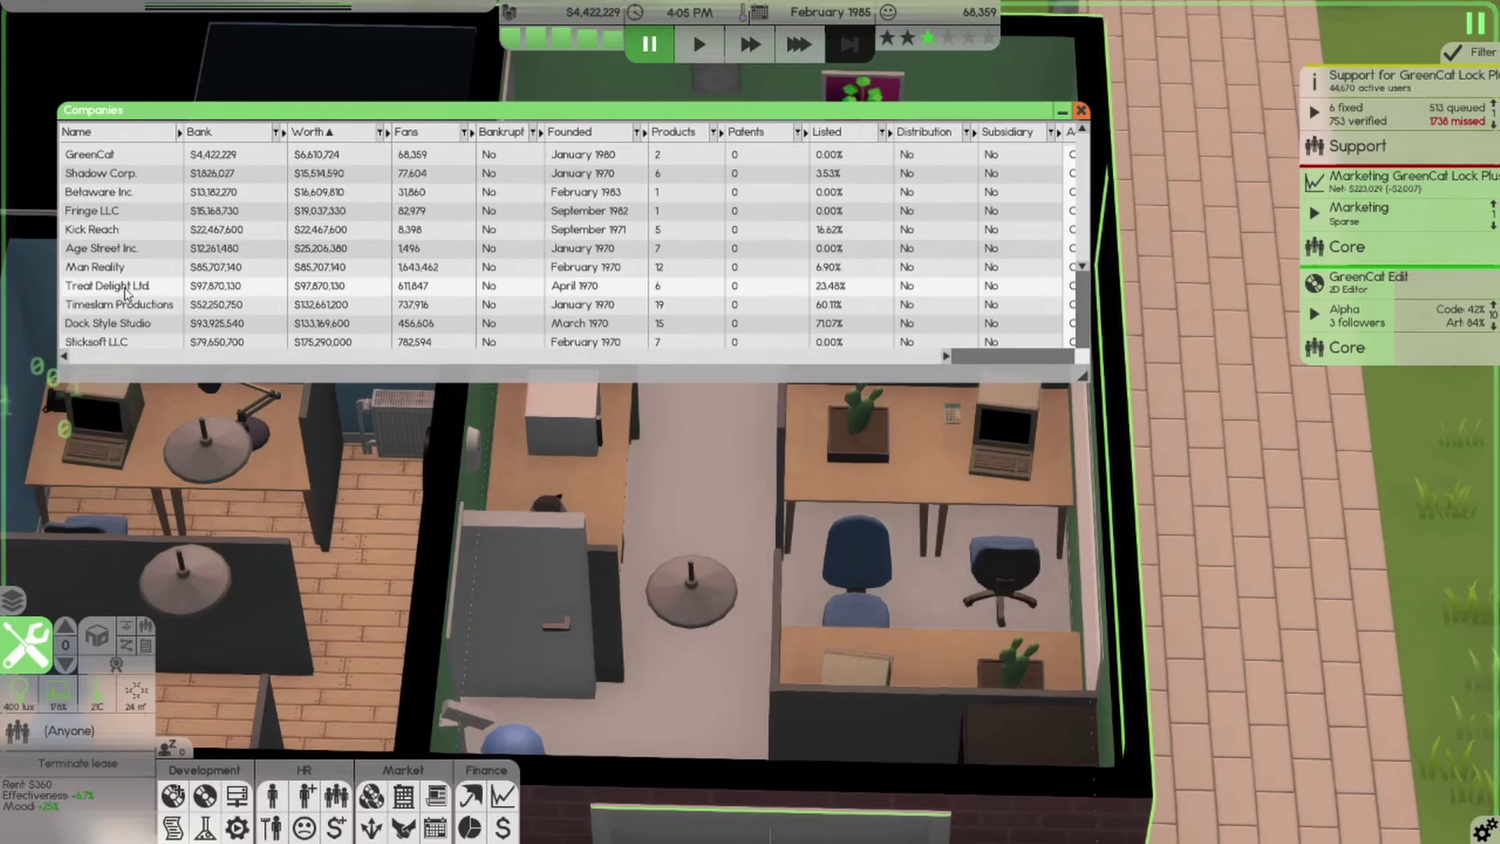
{"action": "right_click", "coordinate": [126, 290]}
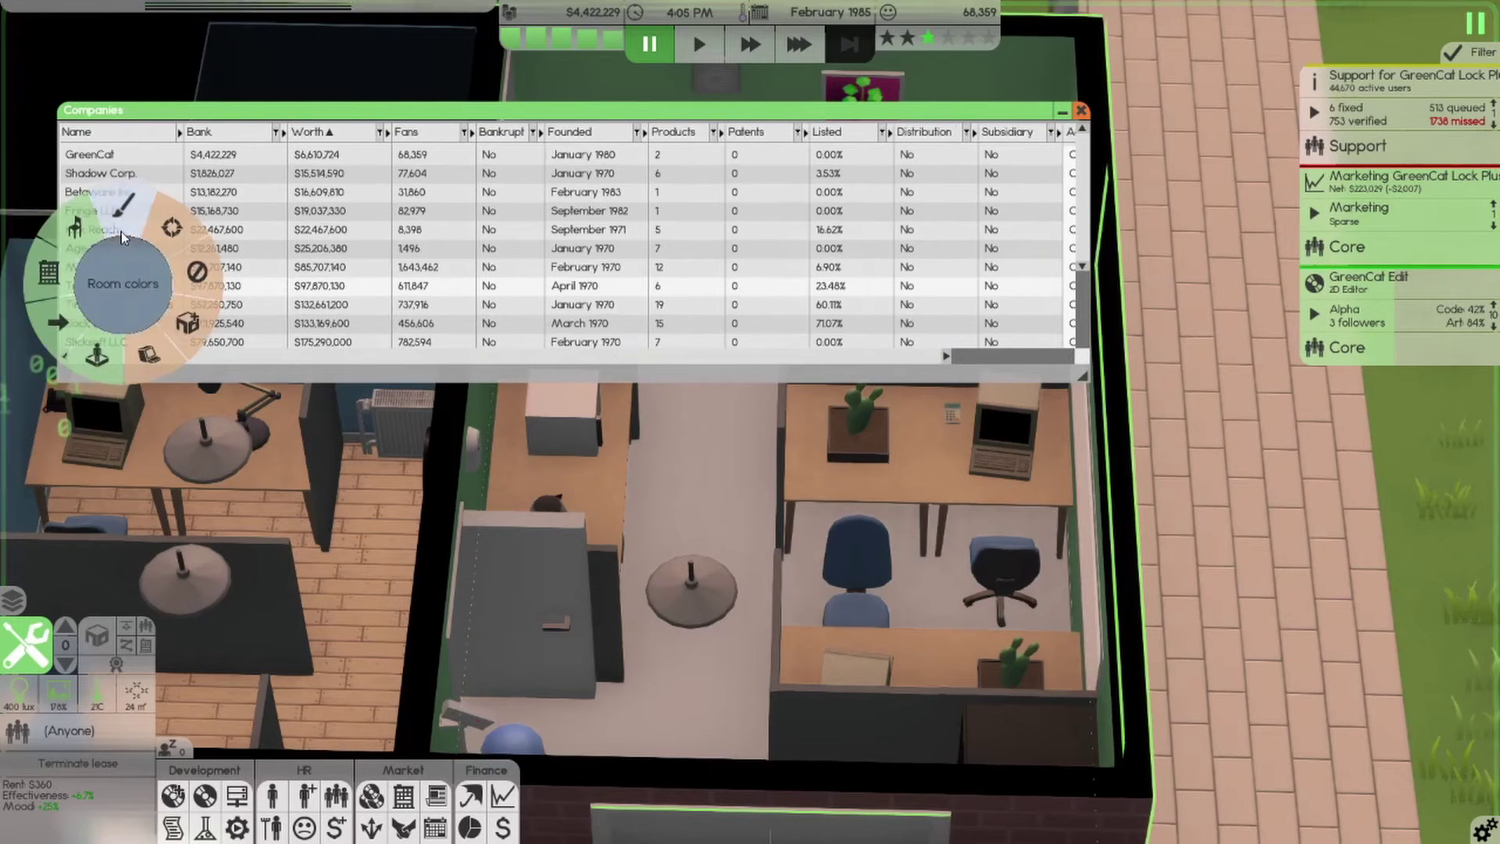
{"action": "left_click", "coordinate": [210, 307]}
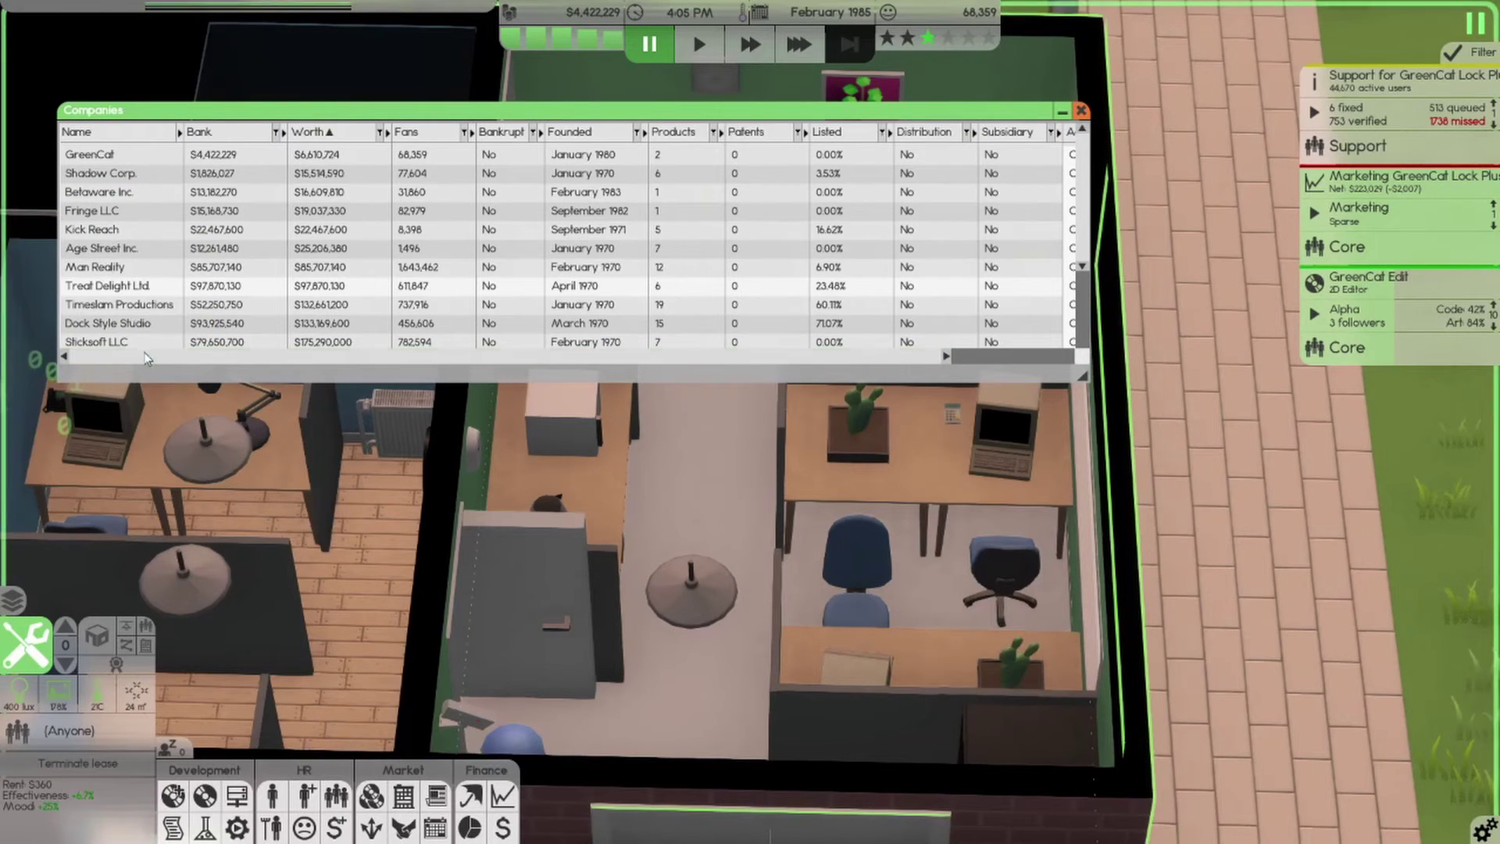
{"action": "left_click_drag", "start_coordinate": [147, 357], "coordinate": [264, 357]}
Check Man Reality's company details, then close the company list
{"action": "left_click", "coordinate": [986, 268]}
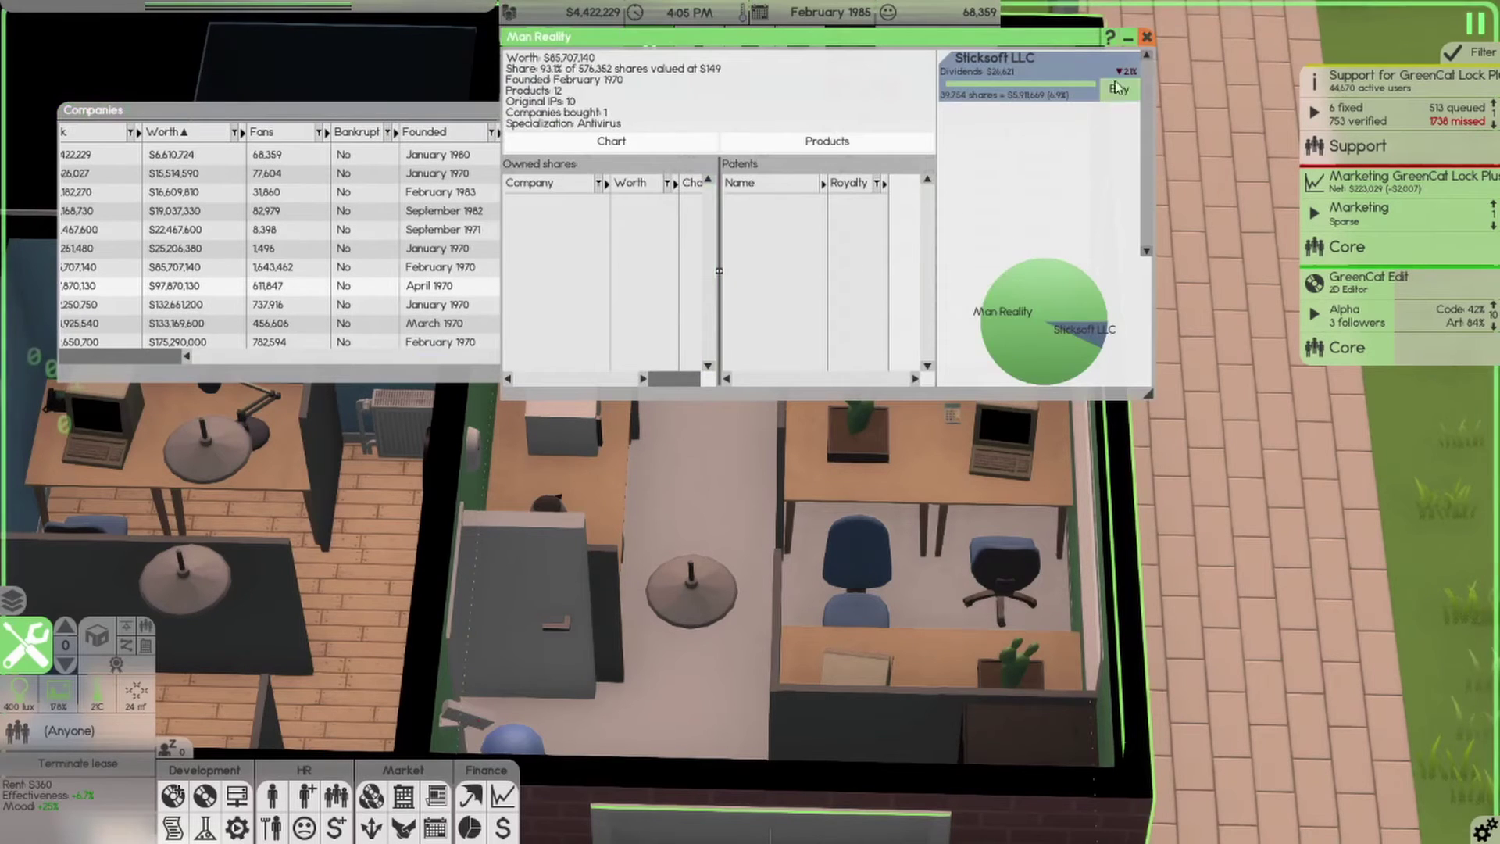
{"action": "left_click", "coordinate": [1146, 38]}
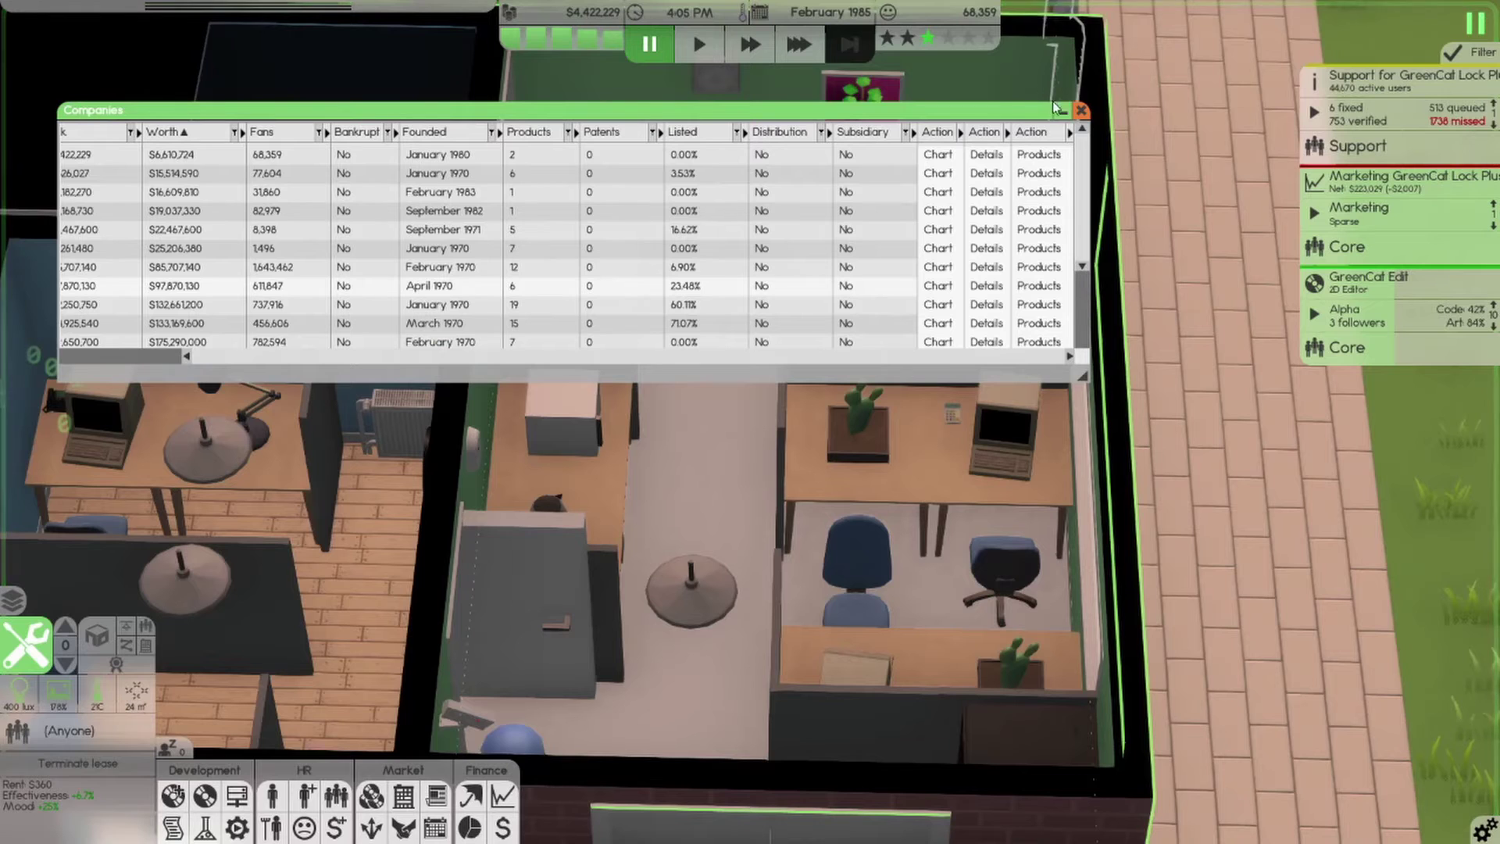
{"action": "left_click", "coordinate": [1079, 109]}
Fast-forward time, then pause and request a peer review of GreenCat Edit
{"action": "left_click", "coordinate": [751, 45]}
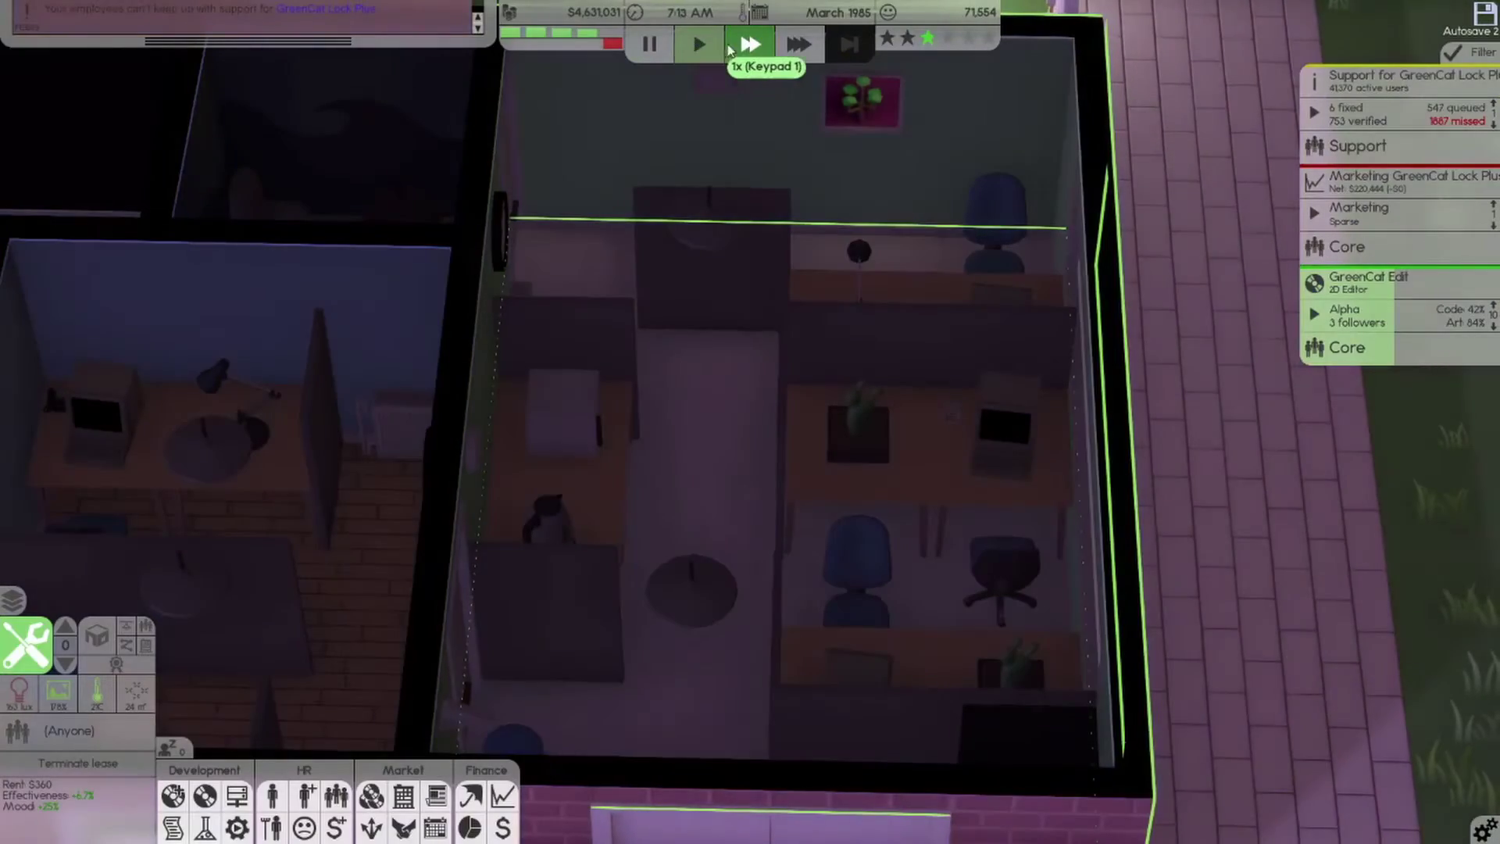
{"action": "left_click", "coordinate": [783, 47]}
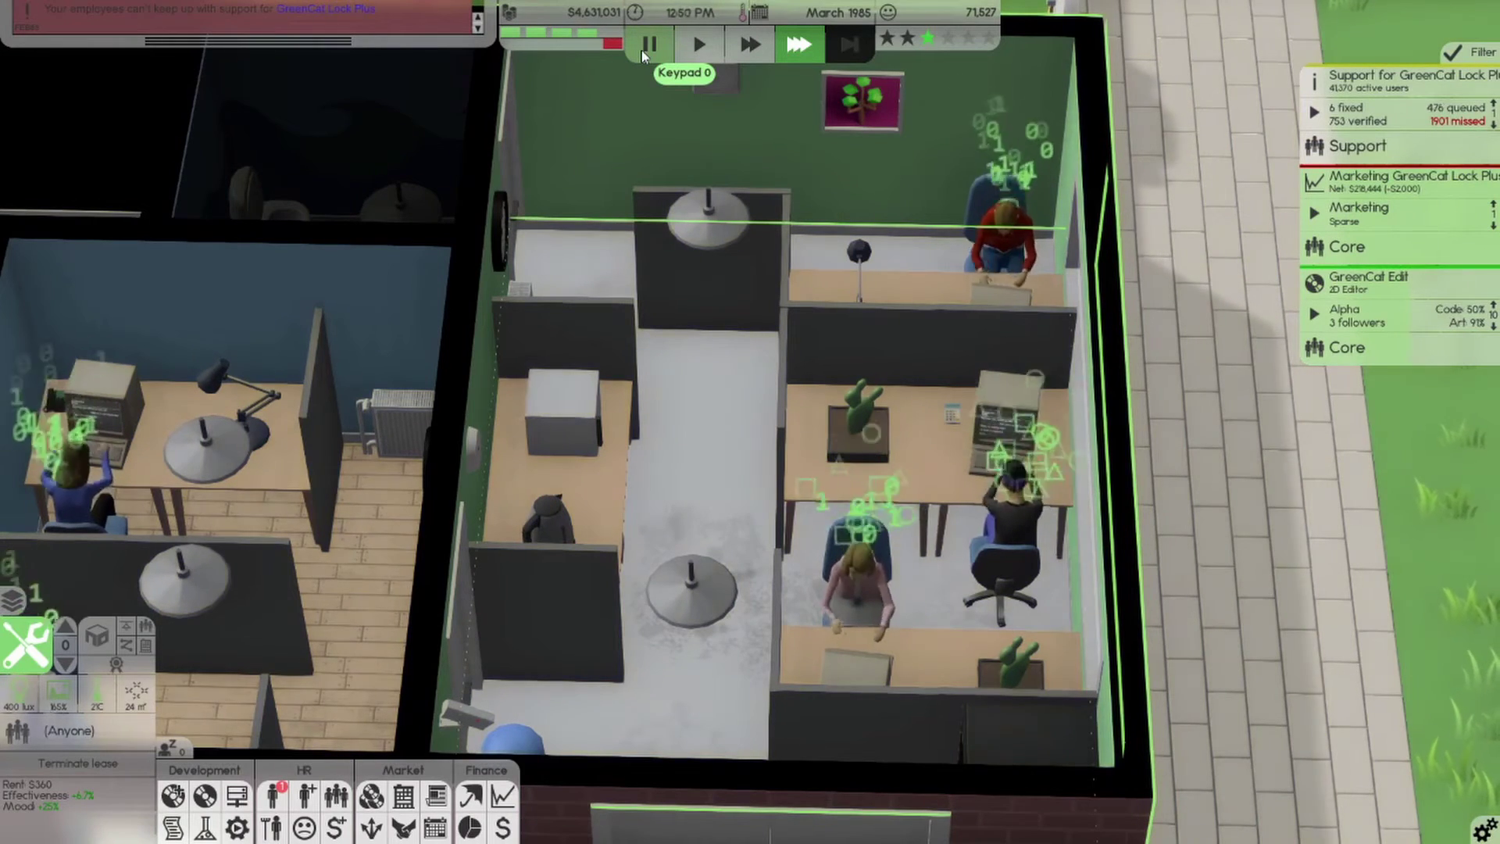
{"action": "left_click", "coordinate": [644, 50]}
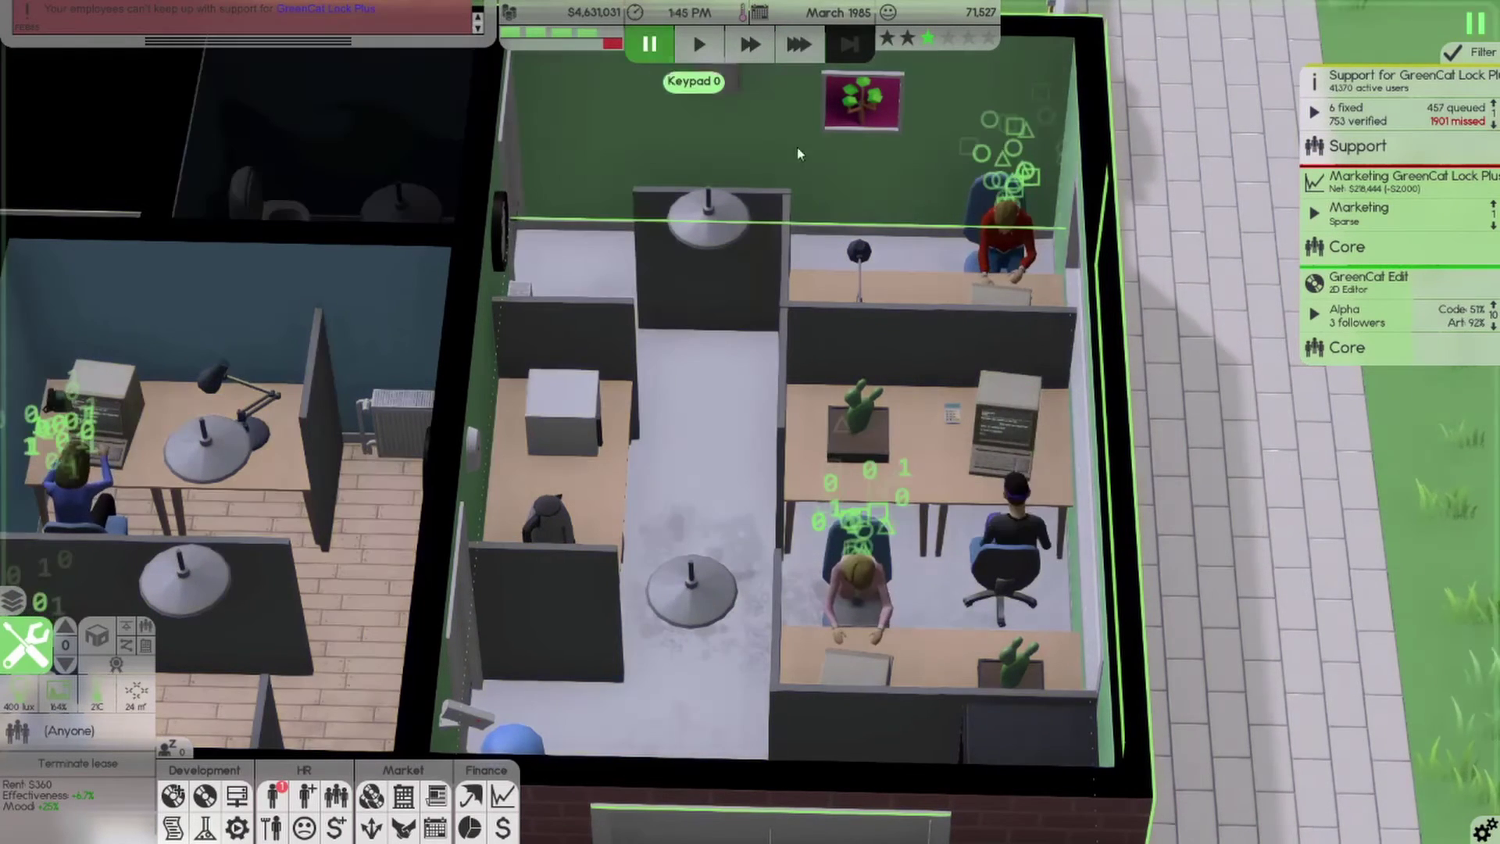
{"action": "mouse_move", "coordinate": [1396, 311]}
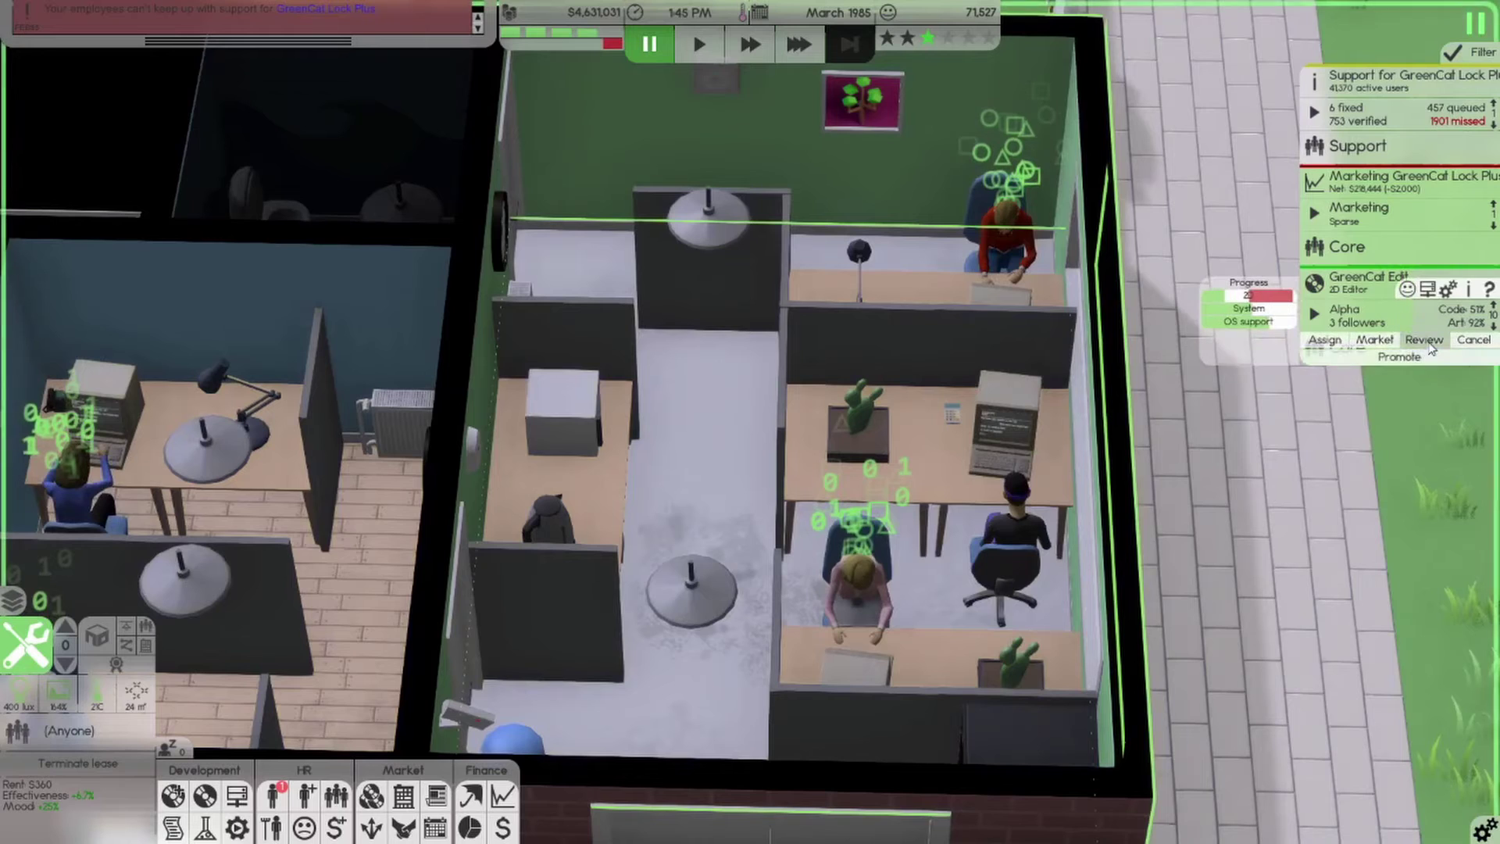
{"action": "left_click", "coordinate": [1425, 342]}
{"action": "left_click", "coordinate": [358, 586]}
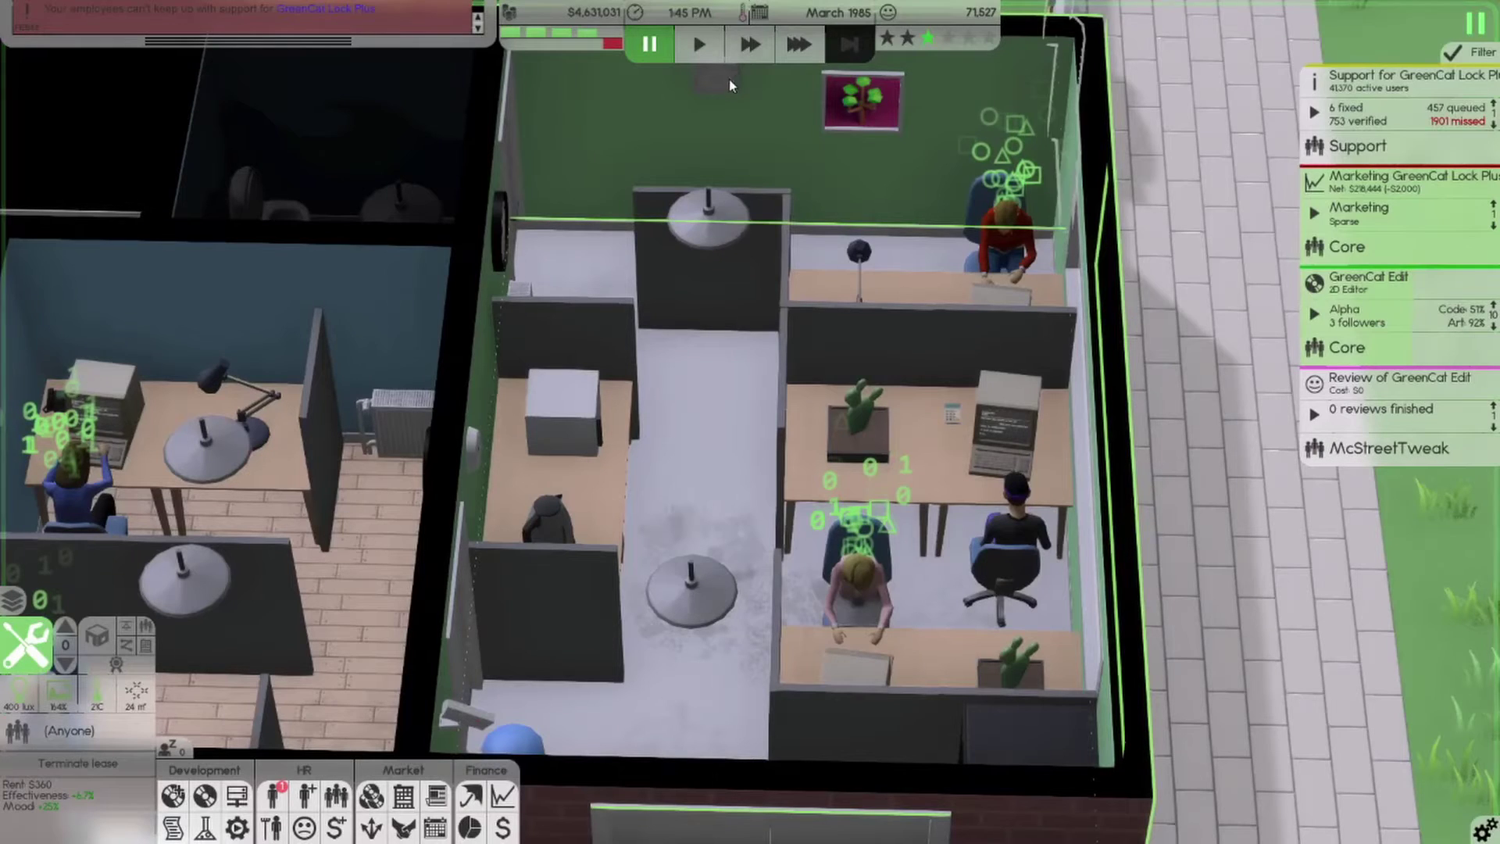
Start iterating on GreenCat Edit after its 5.1/10 review, running at top speed
{"action": "left_click", "coordinate": [799, 43]}
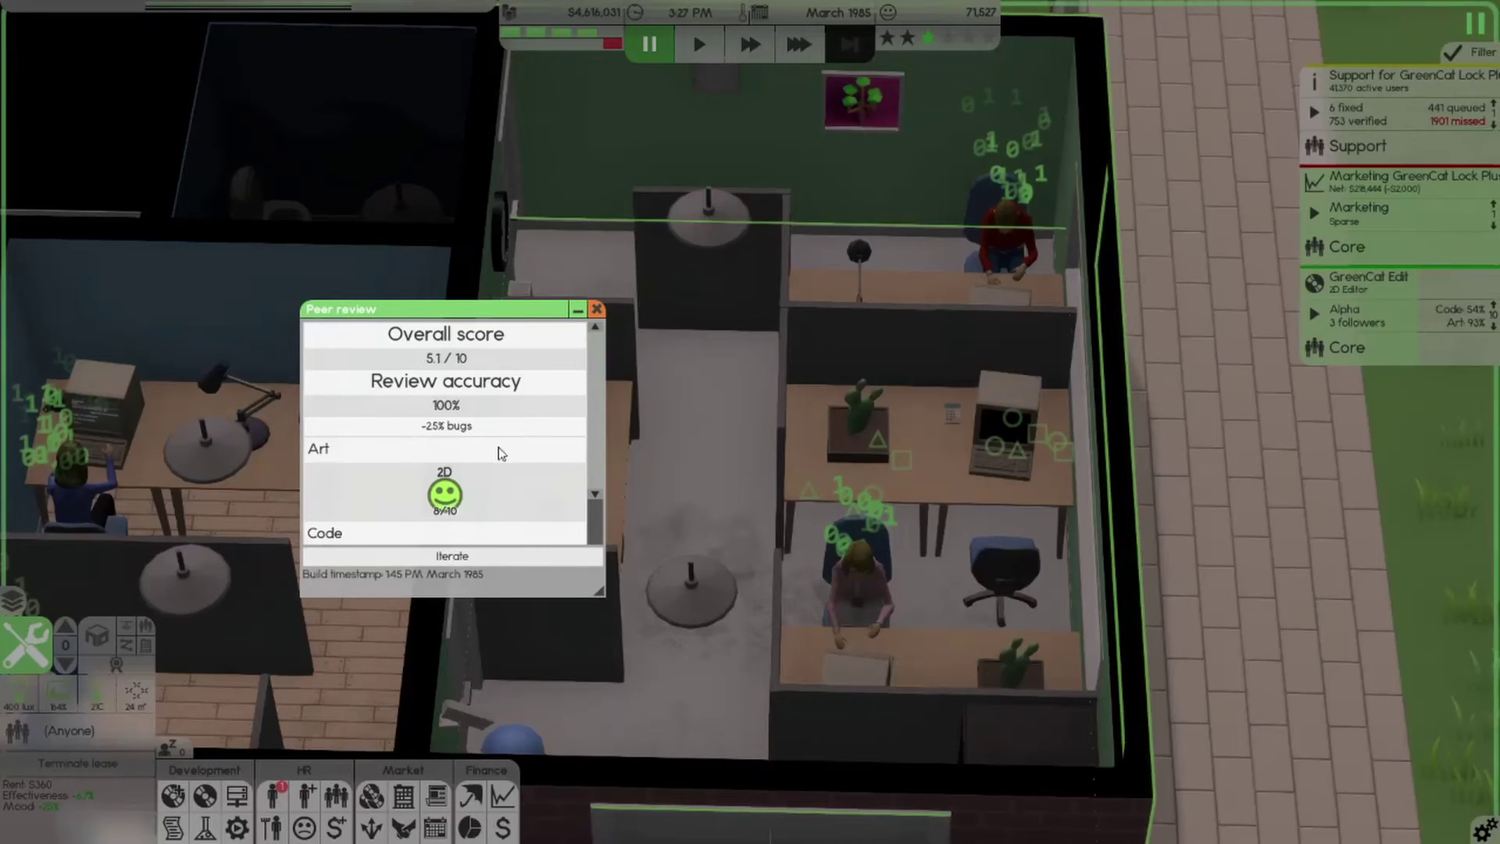
{"action": "scroll", "coordinate": [492, 458], "scroll_direction": "down", "scroll_amount": 2}
{"action": "scroll", "coordinate": [493, 457], "scroll_direction": "down", "scroll_amount": 2}
{"action": "left_click", "coordinate": [469, 555]}
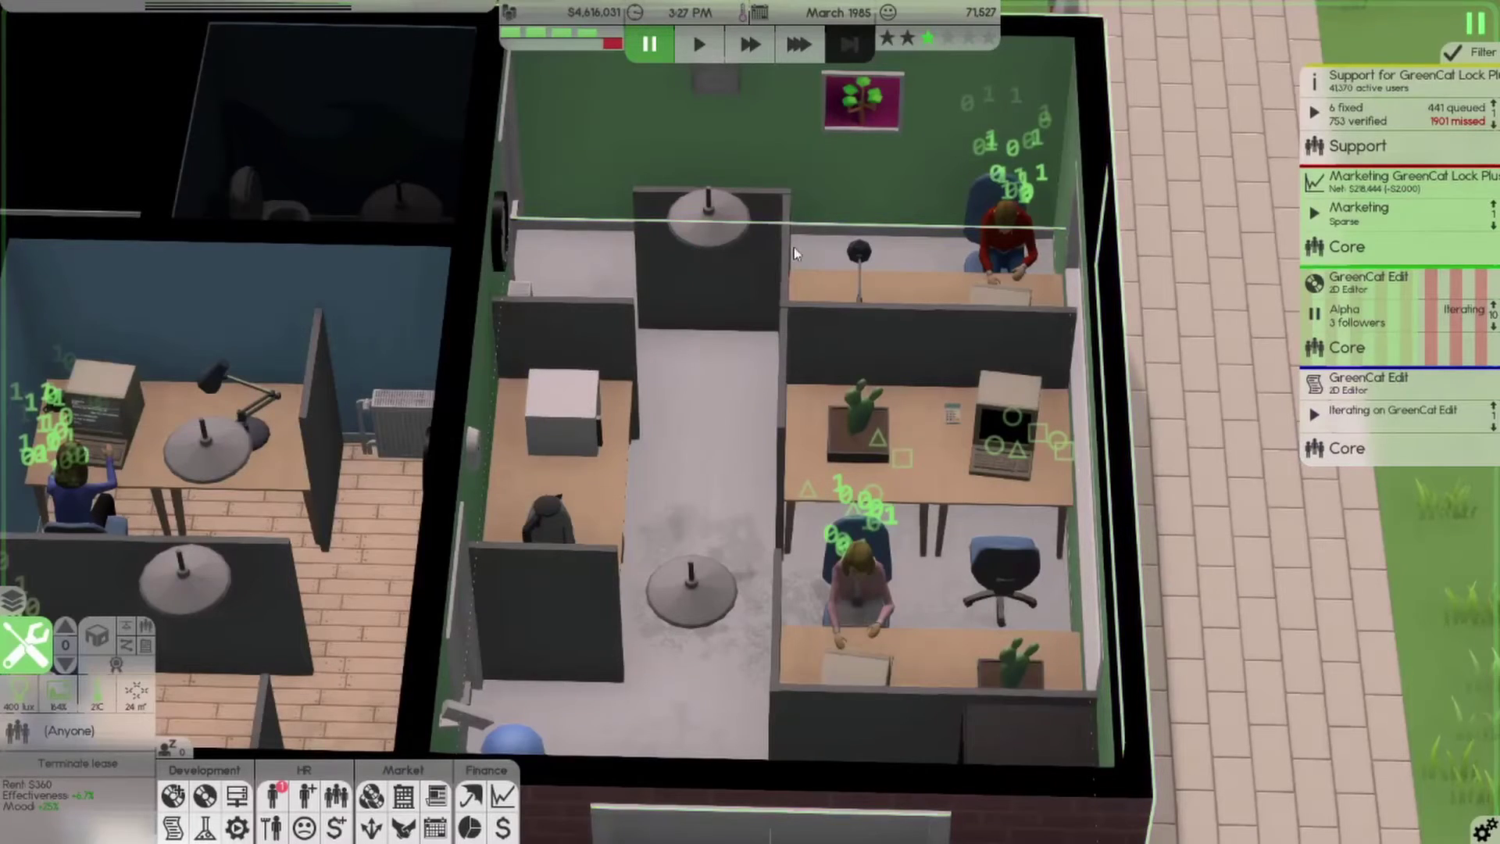
{"action": "left_click", "coordinate": [751, 43]}
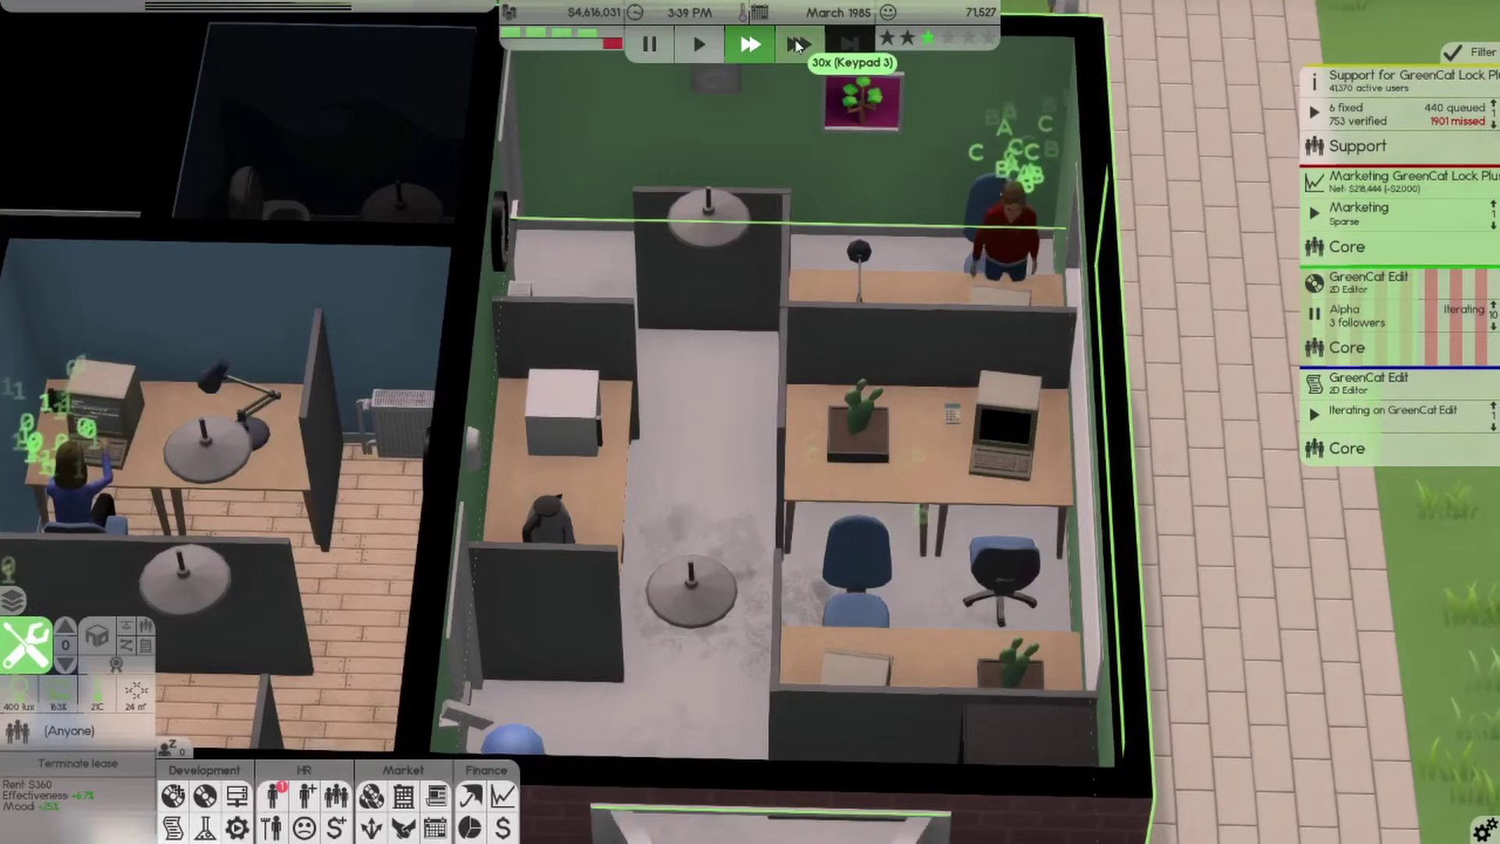
{"action": "left_click", "coordinate": [796, 42]}
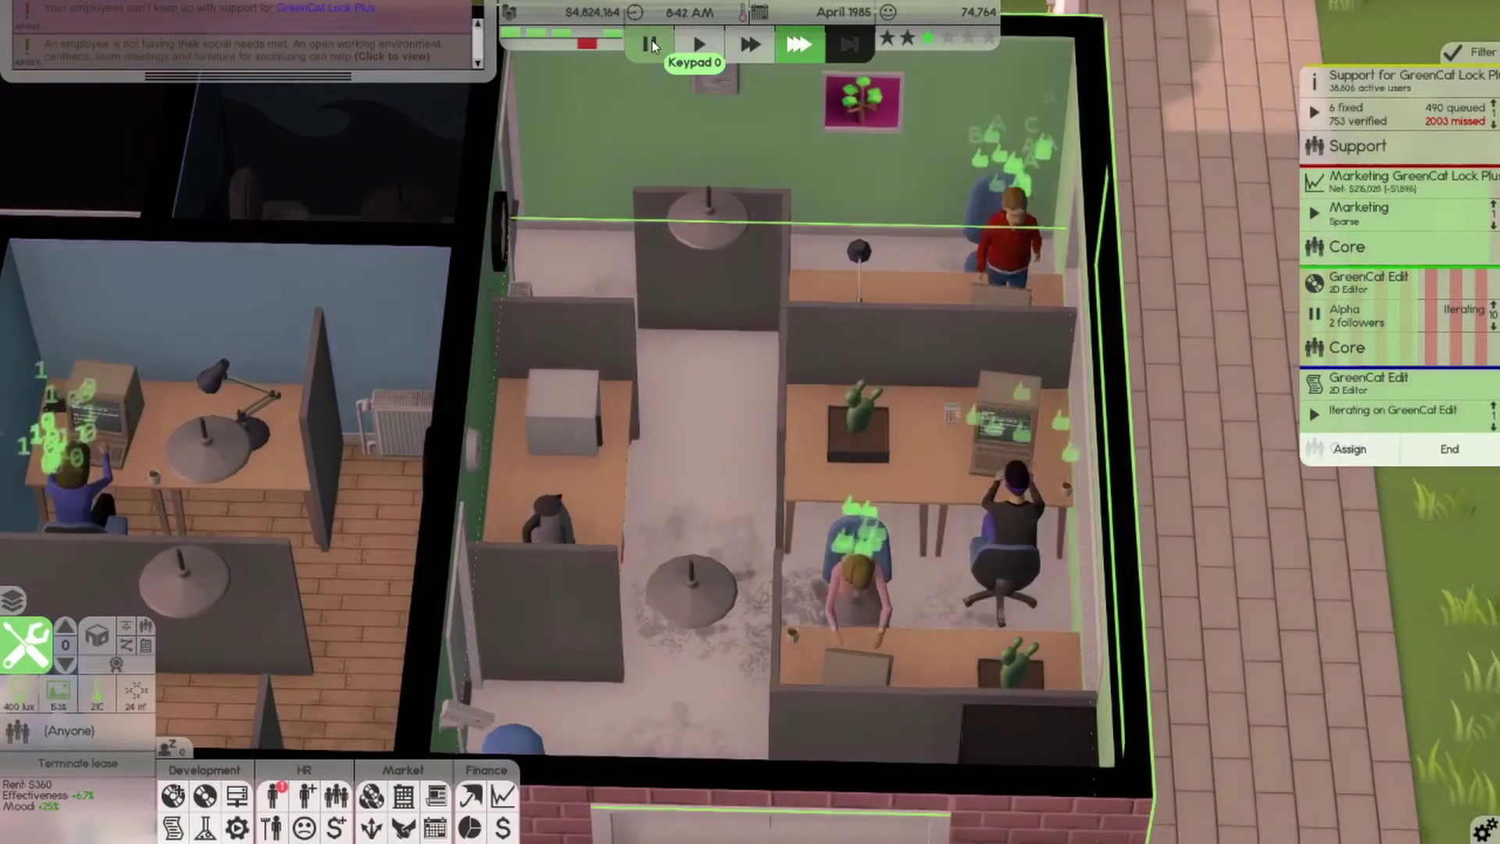
End the GreenCat Edit iteration task and resume at 30x speed
{"action": "left_click", "coordinate": [652, 40]}
{"action": "left_click", "coordinate": [1433, 420]}
{"action": "left_click", "coordinate": [1450, 447]}
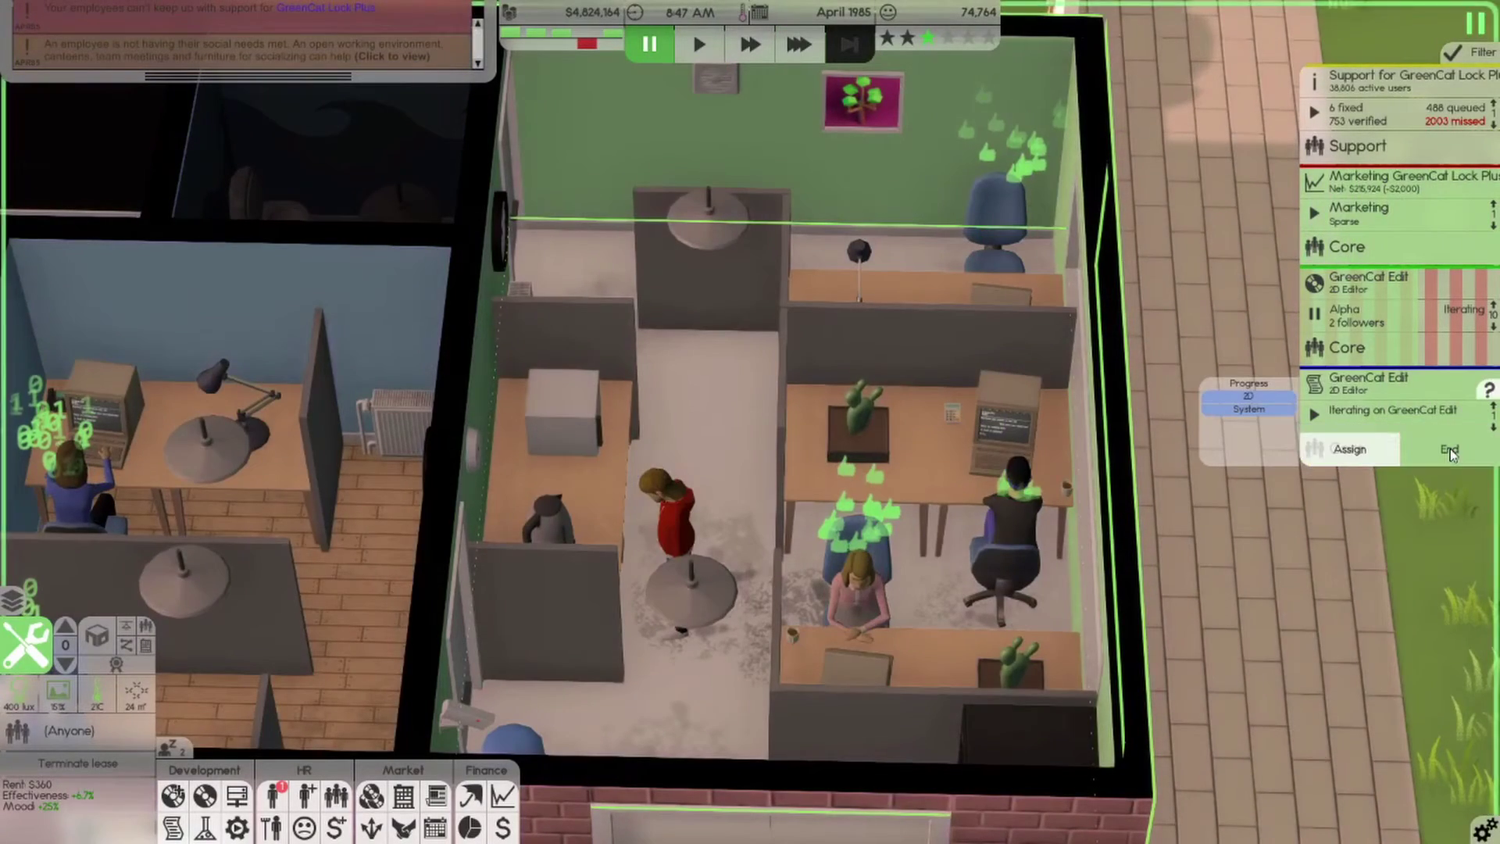
{"action": "left_click", "coordinate": [792, 42]}
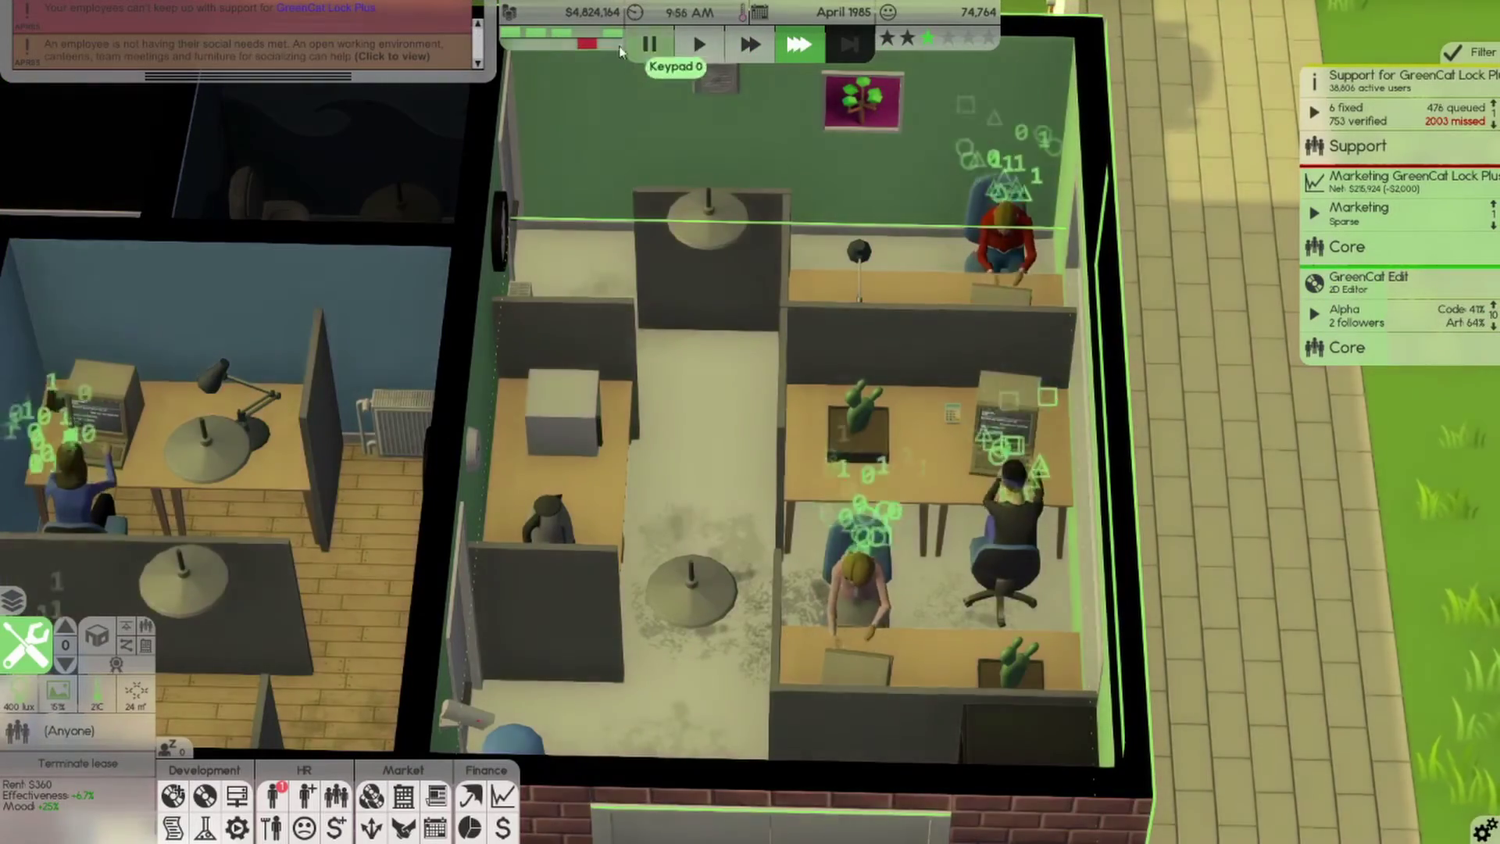
Focus the view on a support employee, slow the game, and pause
{"action": "left_click", "coordinate": [343, 58]}
{"action": "scroll", "coordinate": [313, 80], "scroll_direction": "down", "scroll_amount": 3}
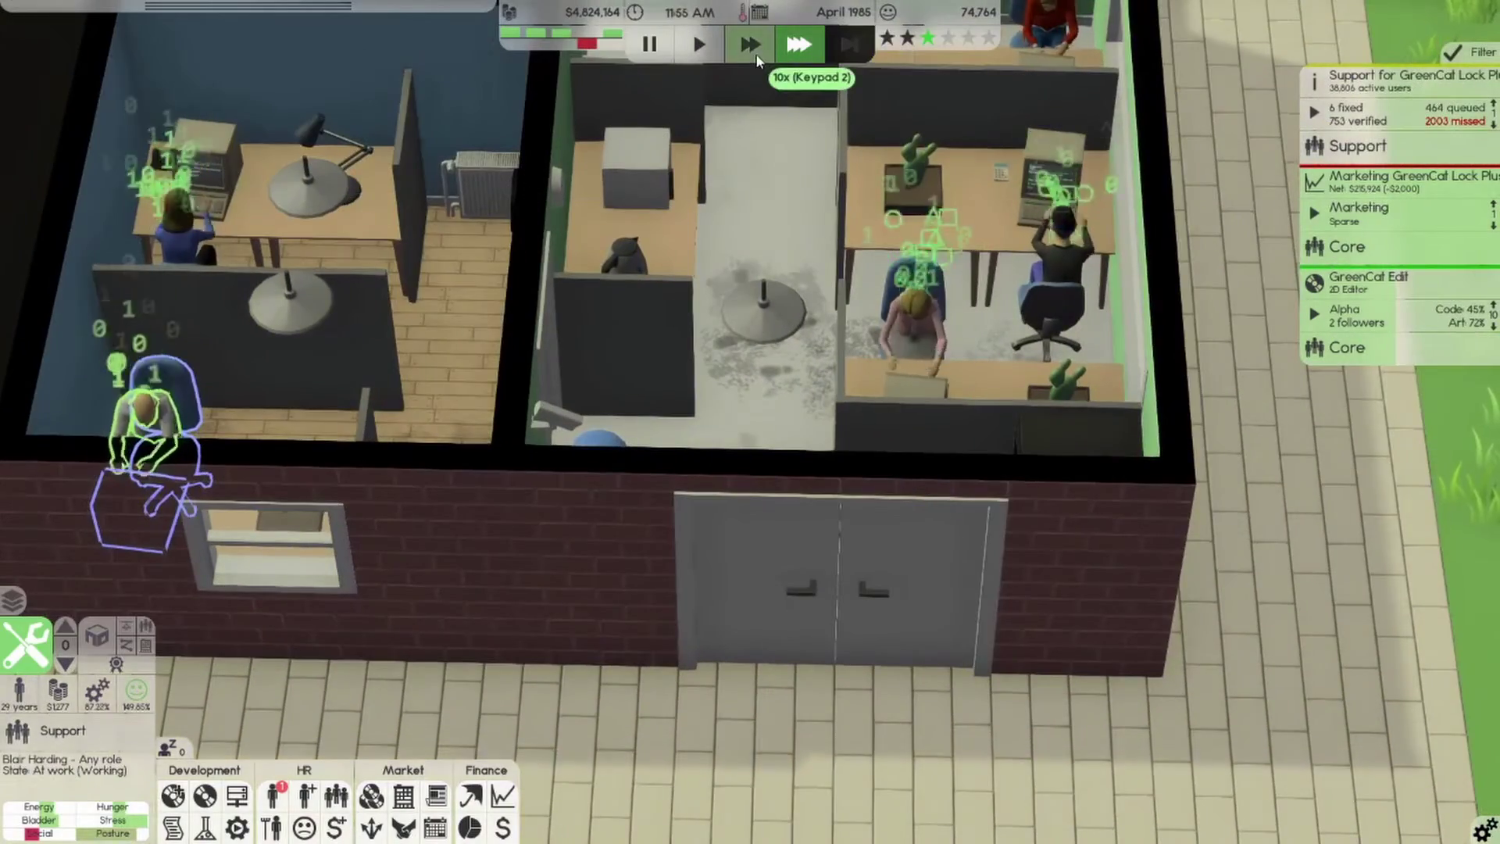
{"action": "key", "text": "2"}
{"action": "scroll", "coordinate": [730, 279], "scroll_direction": "up", "scroll_amount": 3}
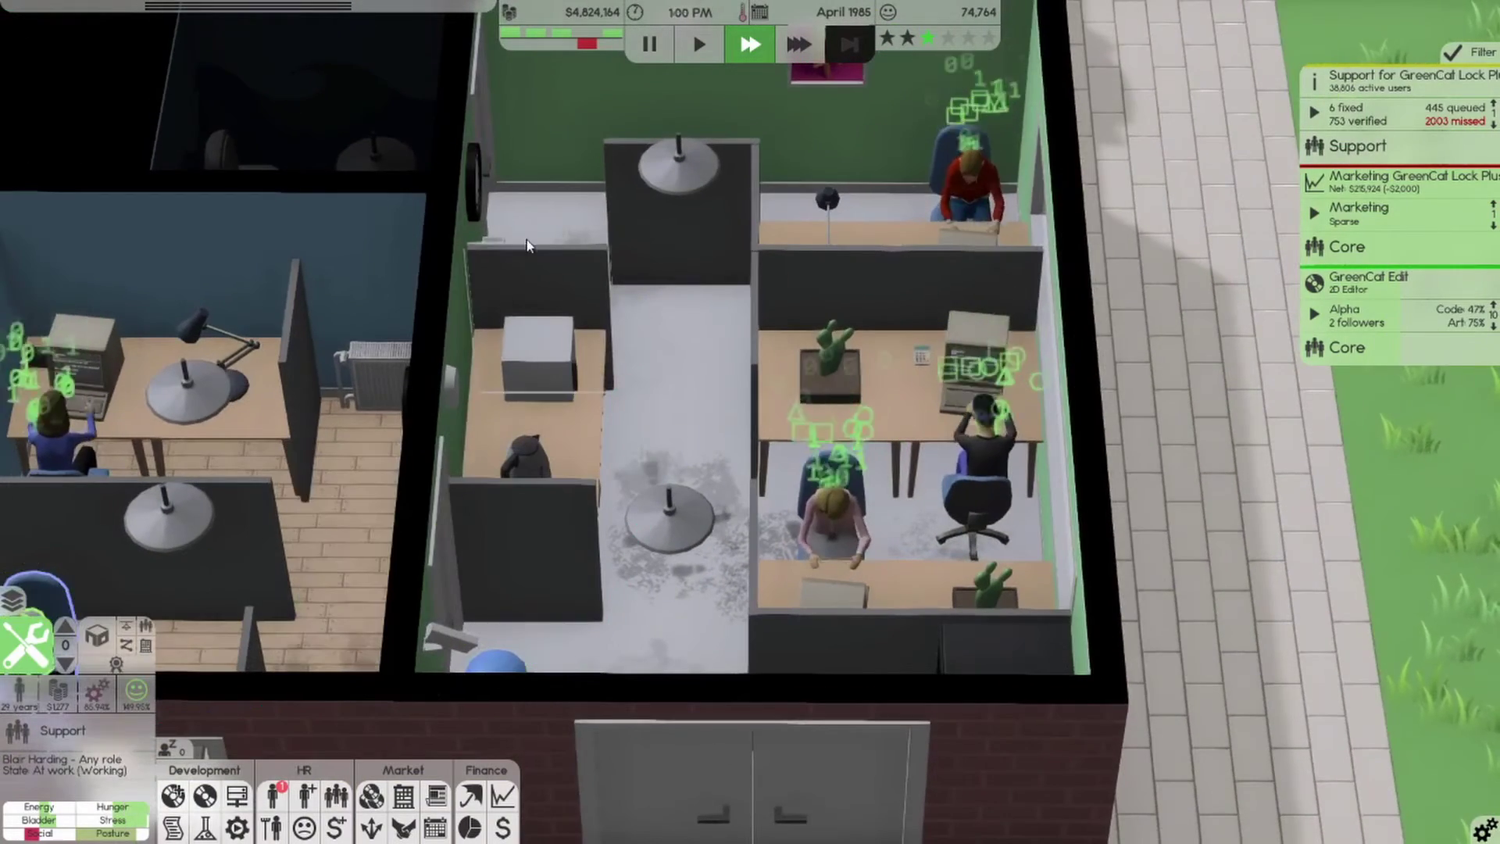
{"action": "left_click", "coordinate": [649, 44]}
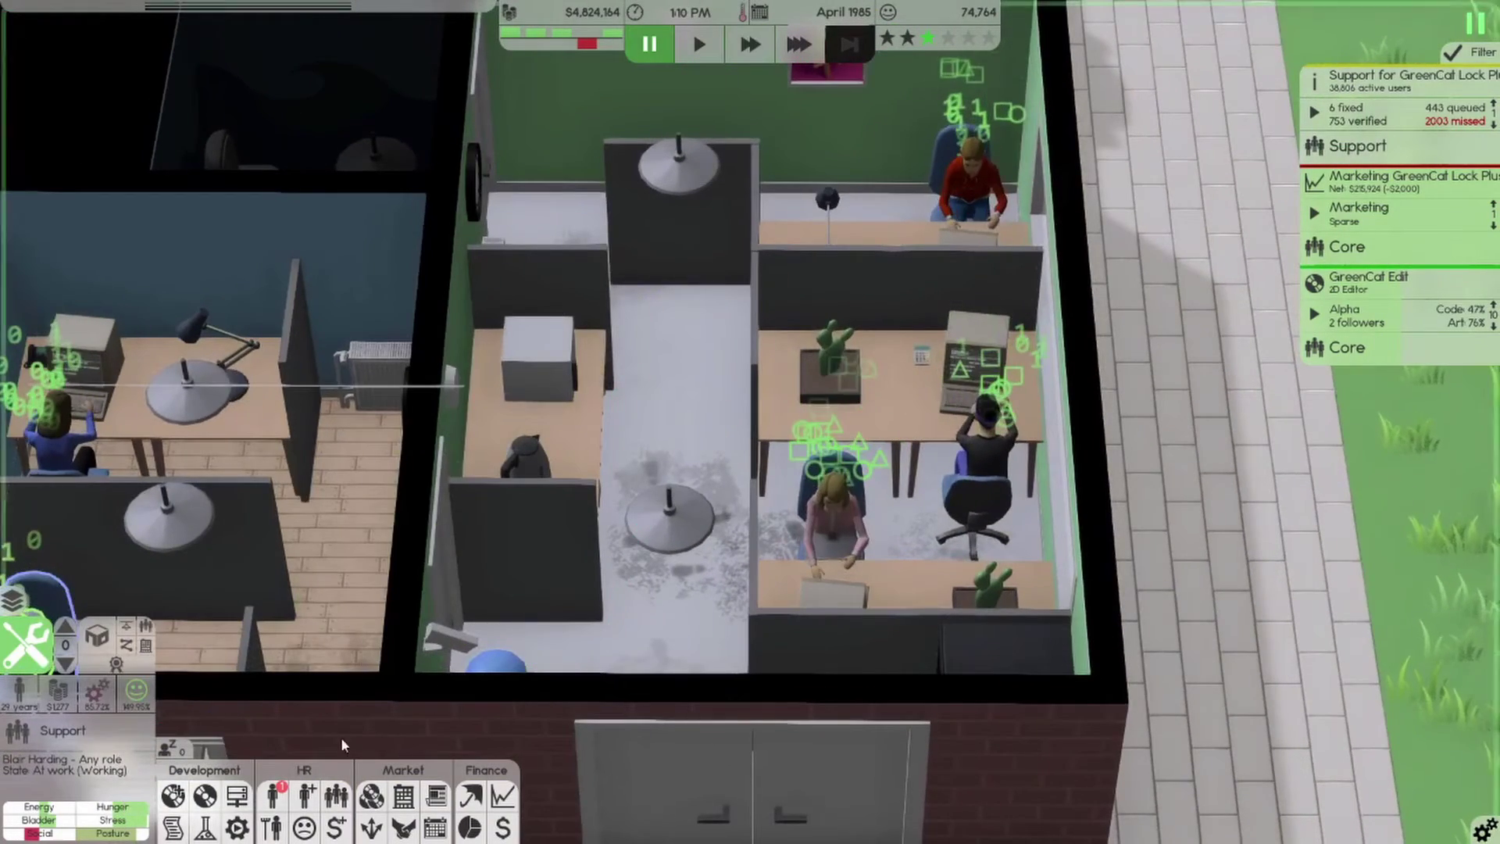
Enroll Wilmer Bell in a one-month, $600 2D artist course and resume 30x speed
{"action": "left_click", "coordinate": [274, 795]}
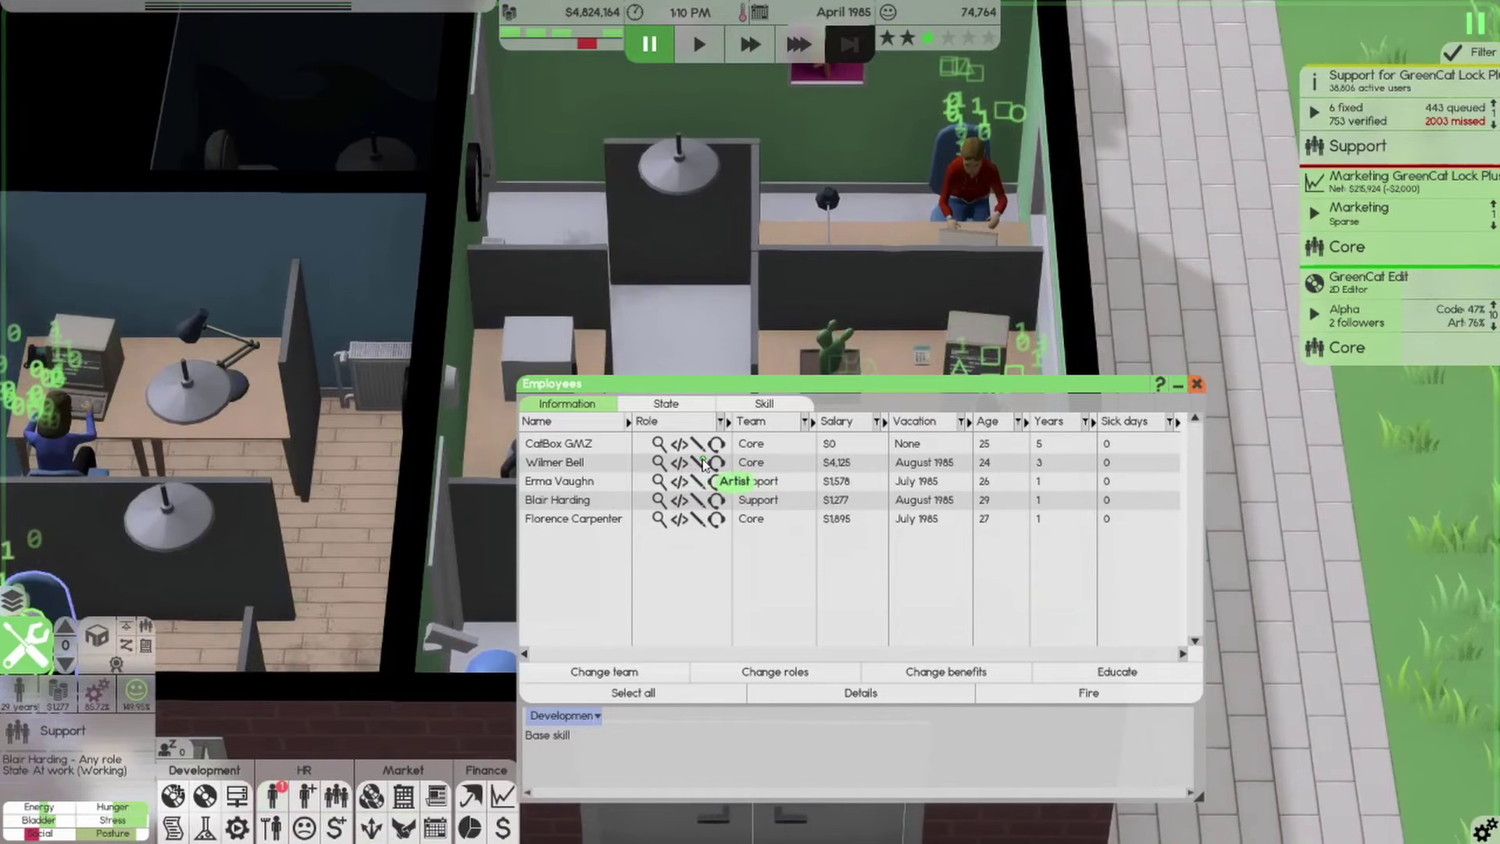
{"action": "left_click", "coordinate": [678, 463]}
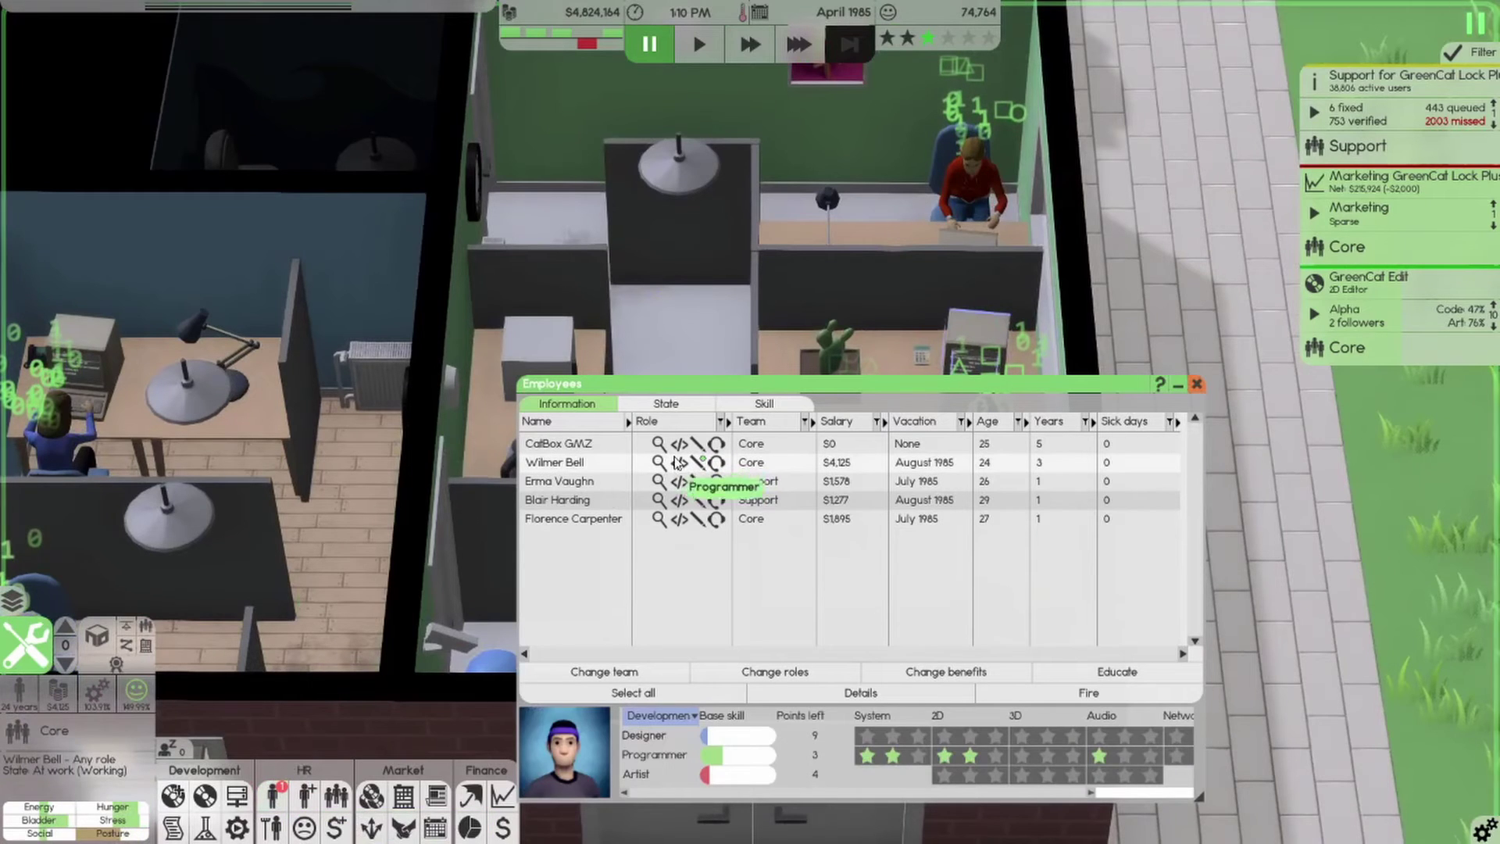
{"action": "left_click", "coordinate": [1091, 672]}
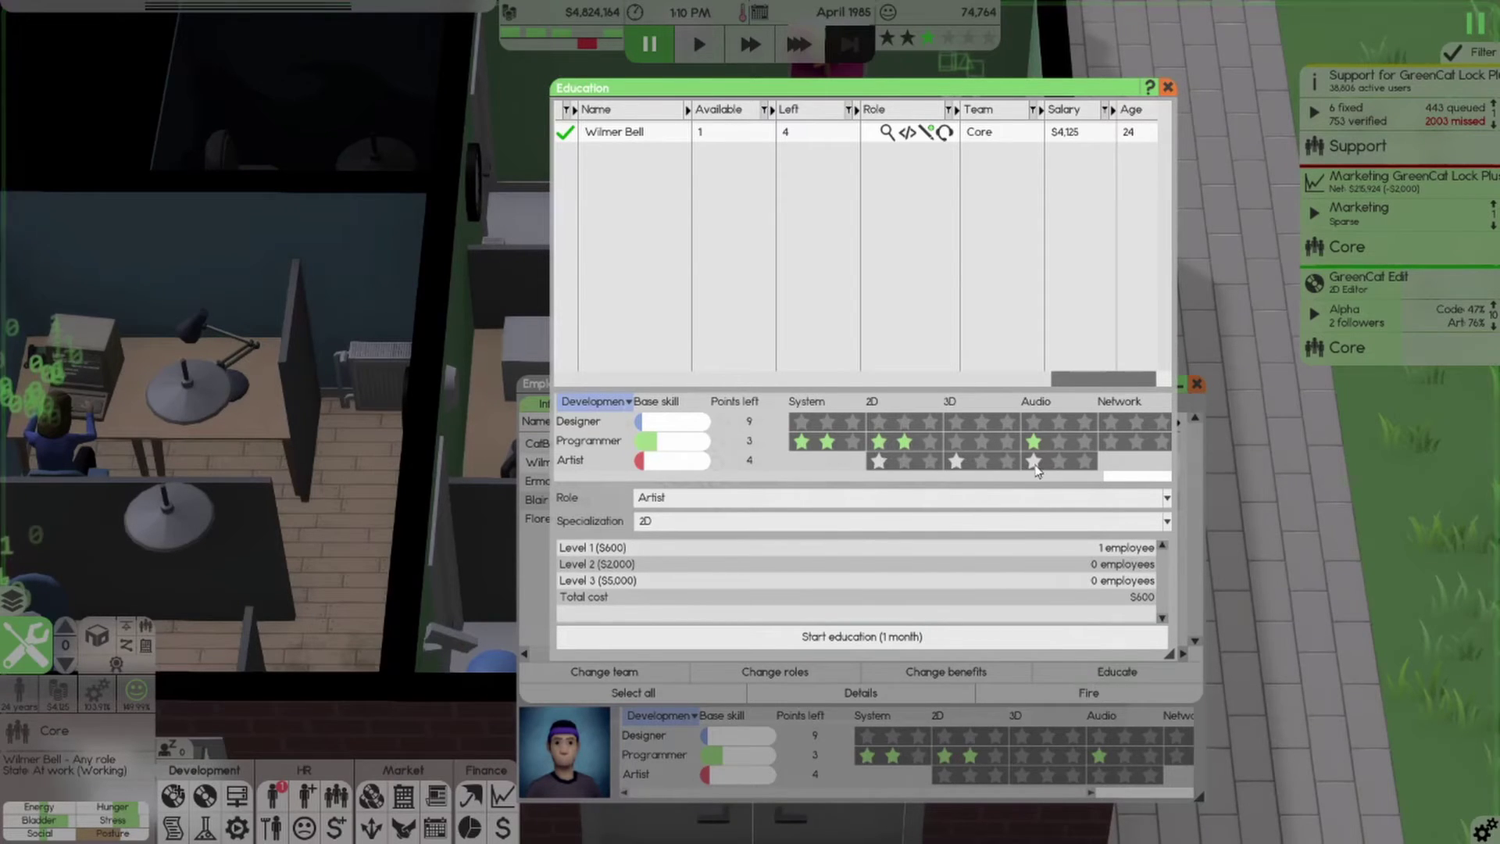
{"action": "key", "text": "Escape"}
{"action": "left_click", "coordinate": [794, 45]}
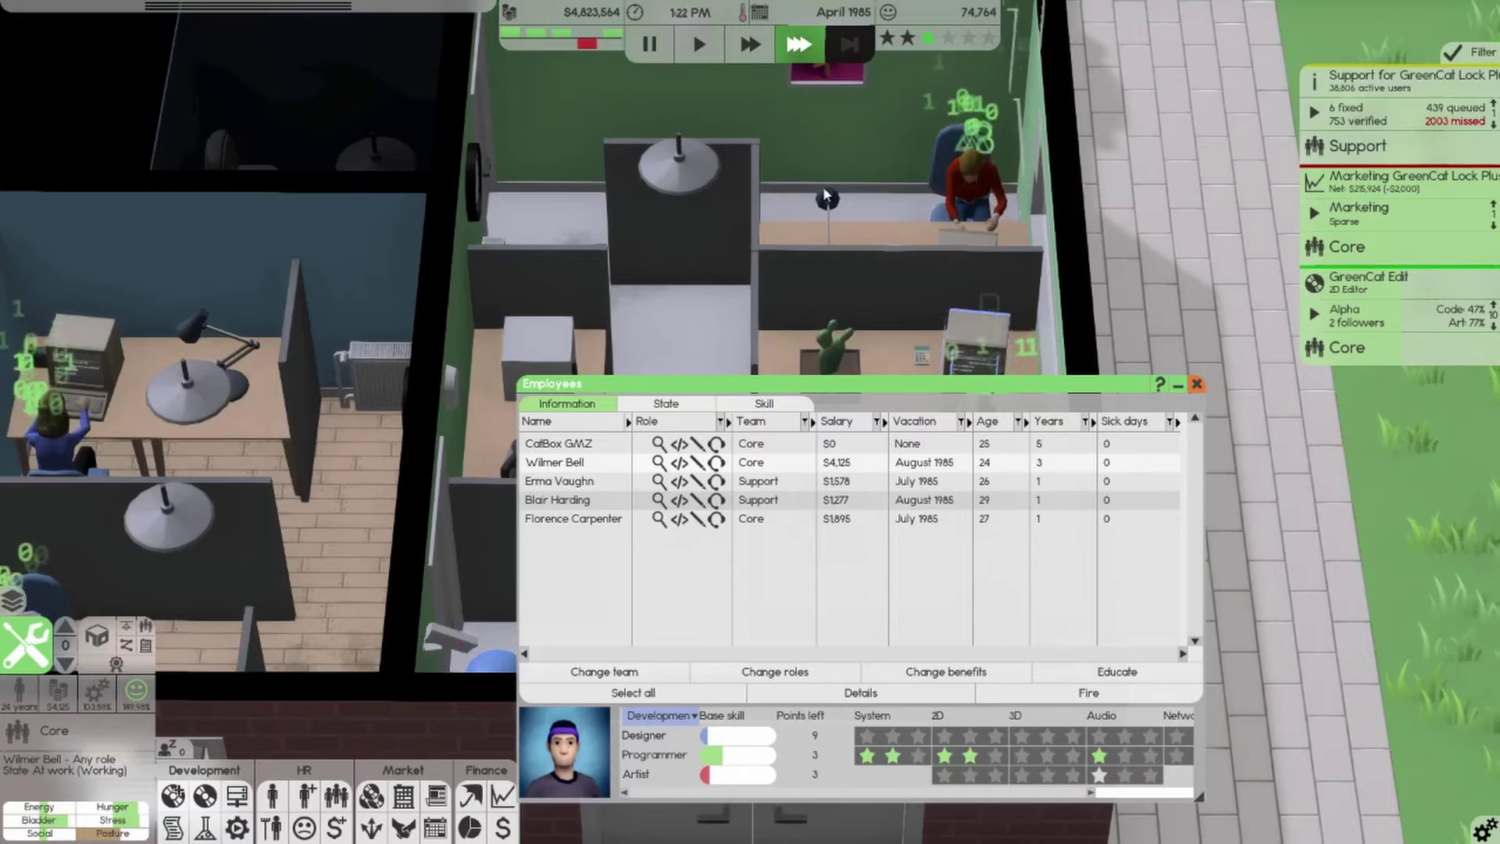
{"action": "key", "text": "Escape"}
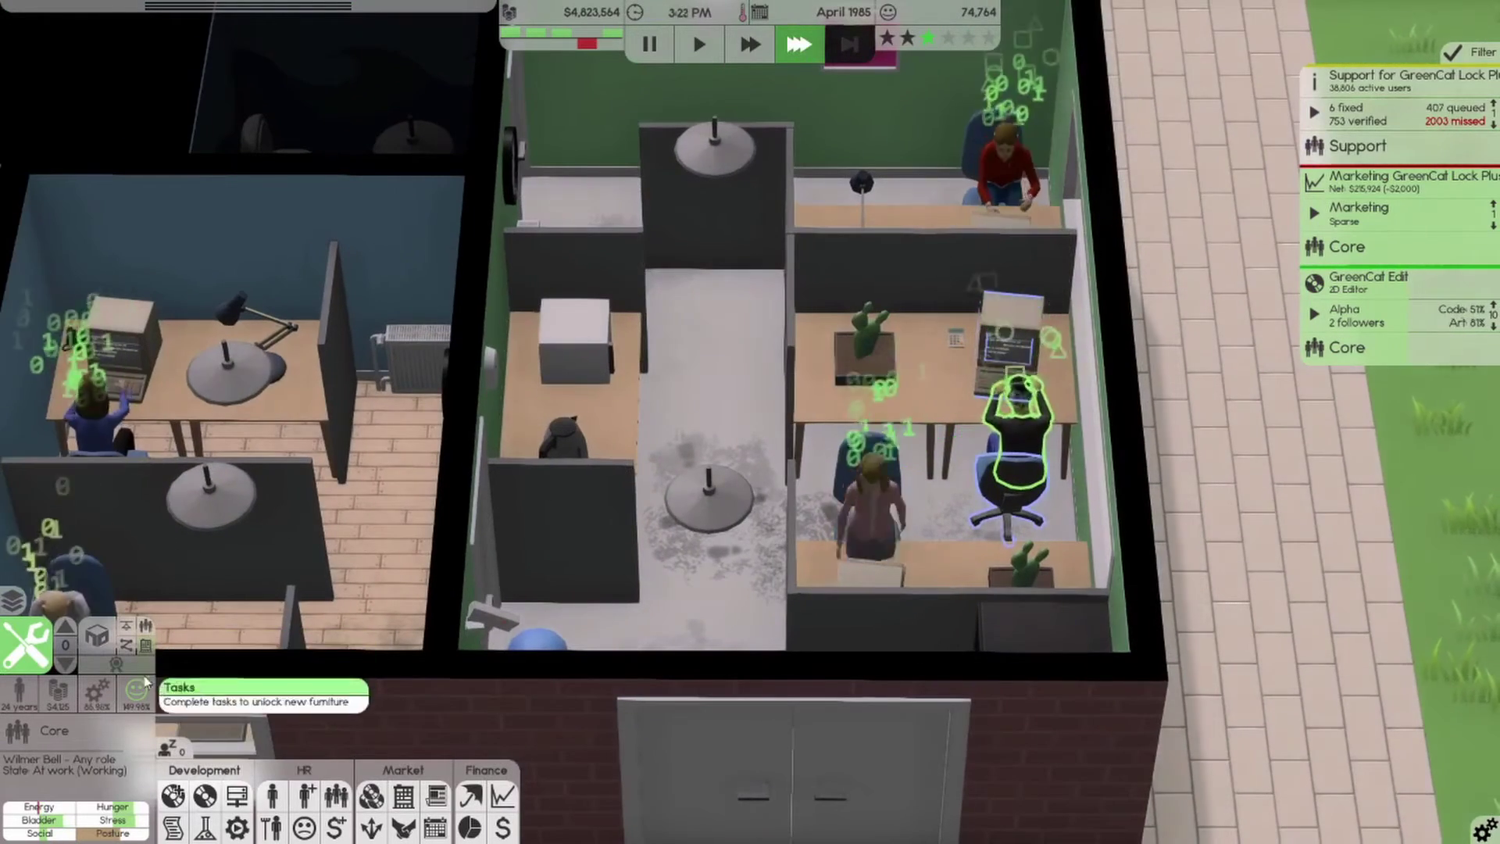
{"action": "scroll", "coordinate": [736, 311], "scroll_direction": "up", "scroll_amount": 2}
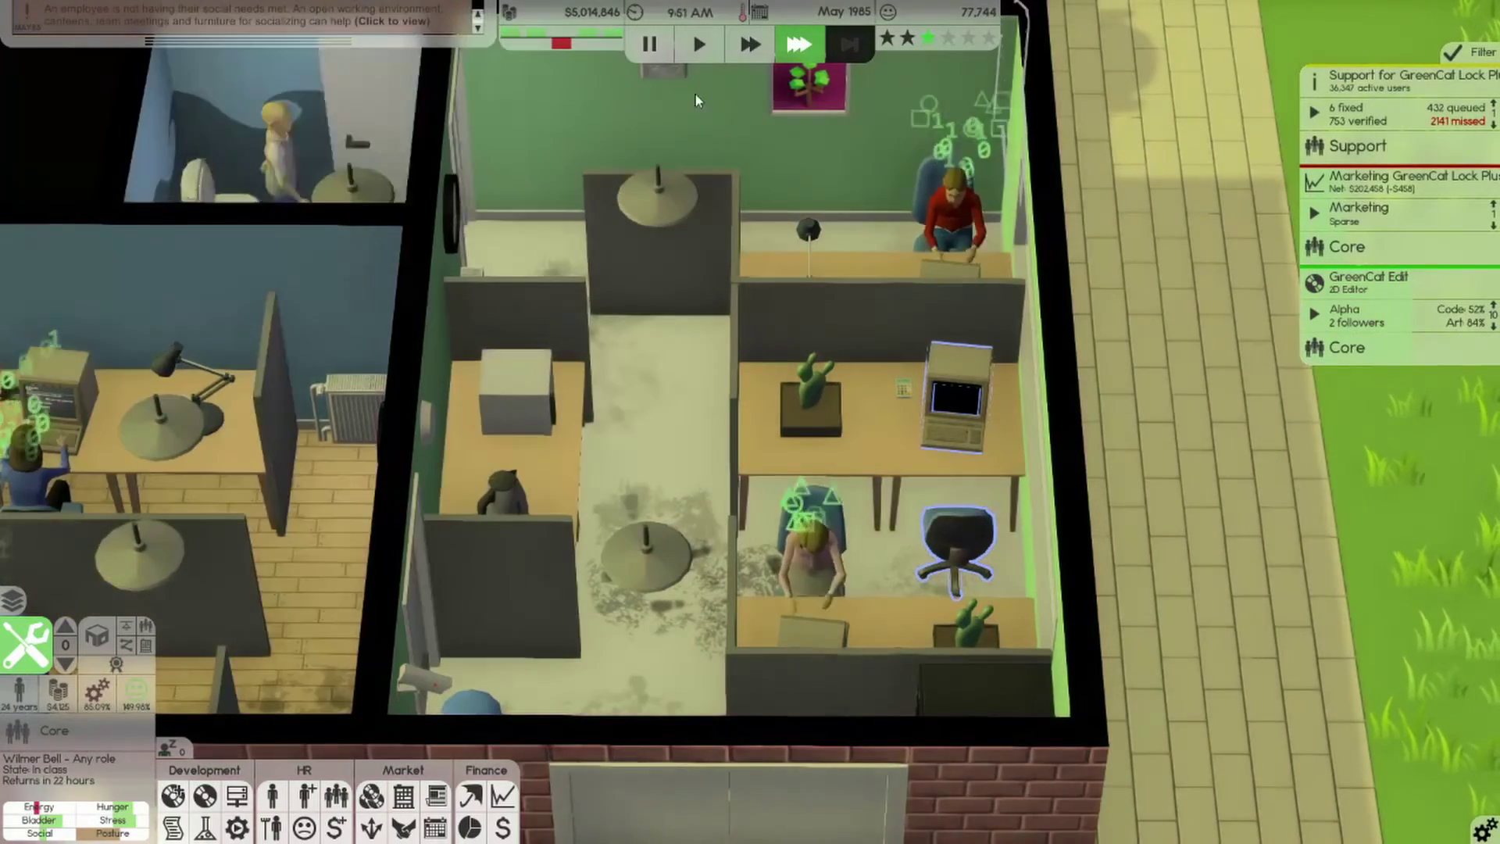
Pause and call in a temporary cleaner and temporary IT support from the Staff window
{"action": "left_click", "coordinate": [644, 53]}
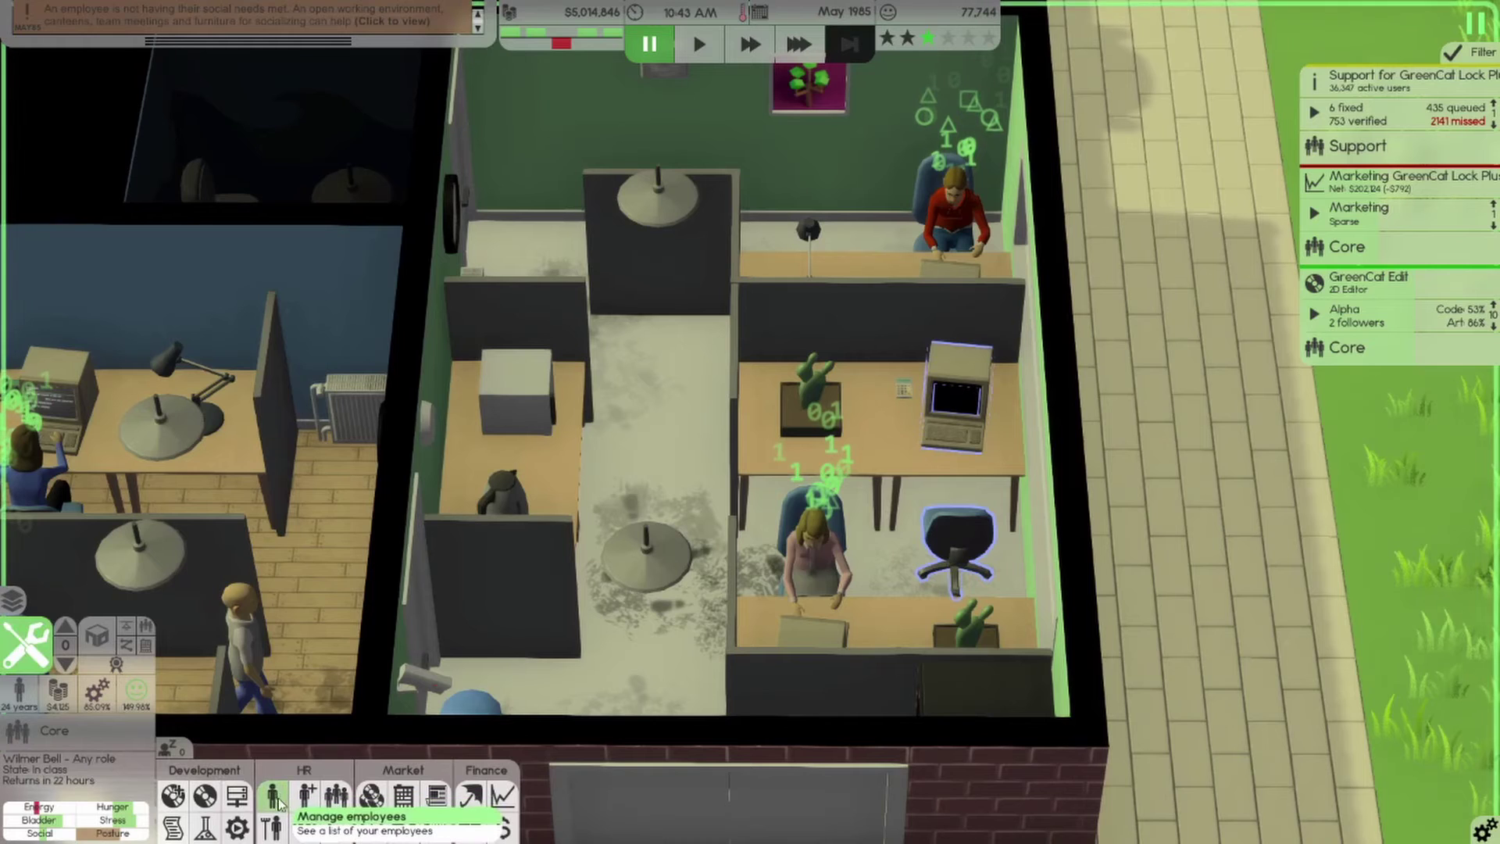
{"action": "left_click", "coordinate": [273, 828]}
{"action": "left_click", "coordinate": [285, 553]}
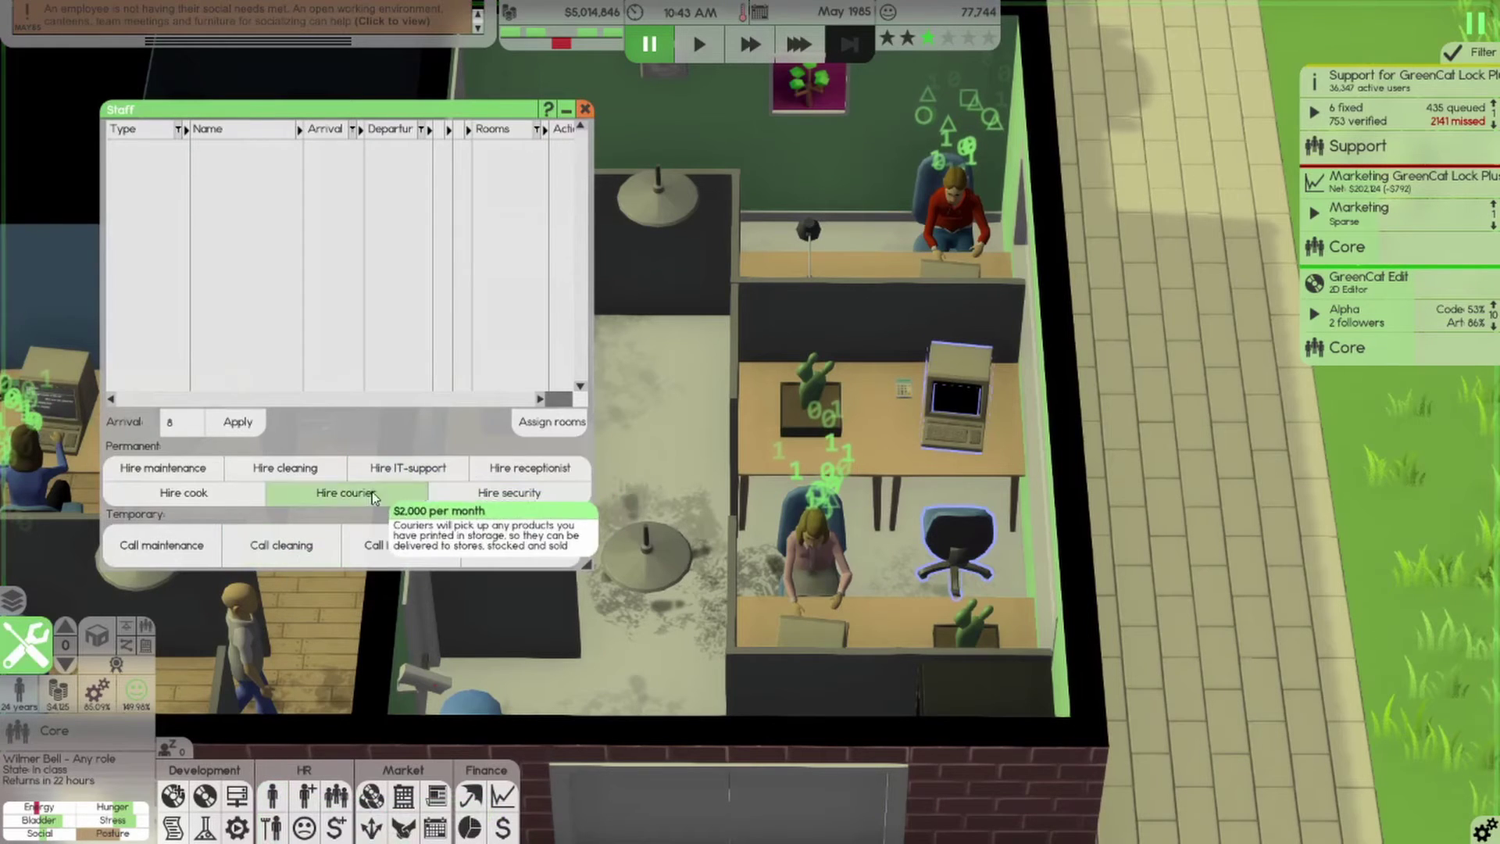
{"action": "left_click", "coordinate": [401, 545]}
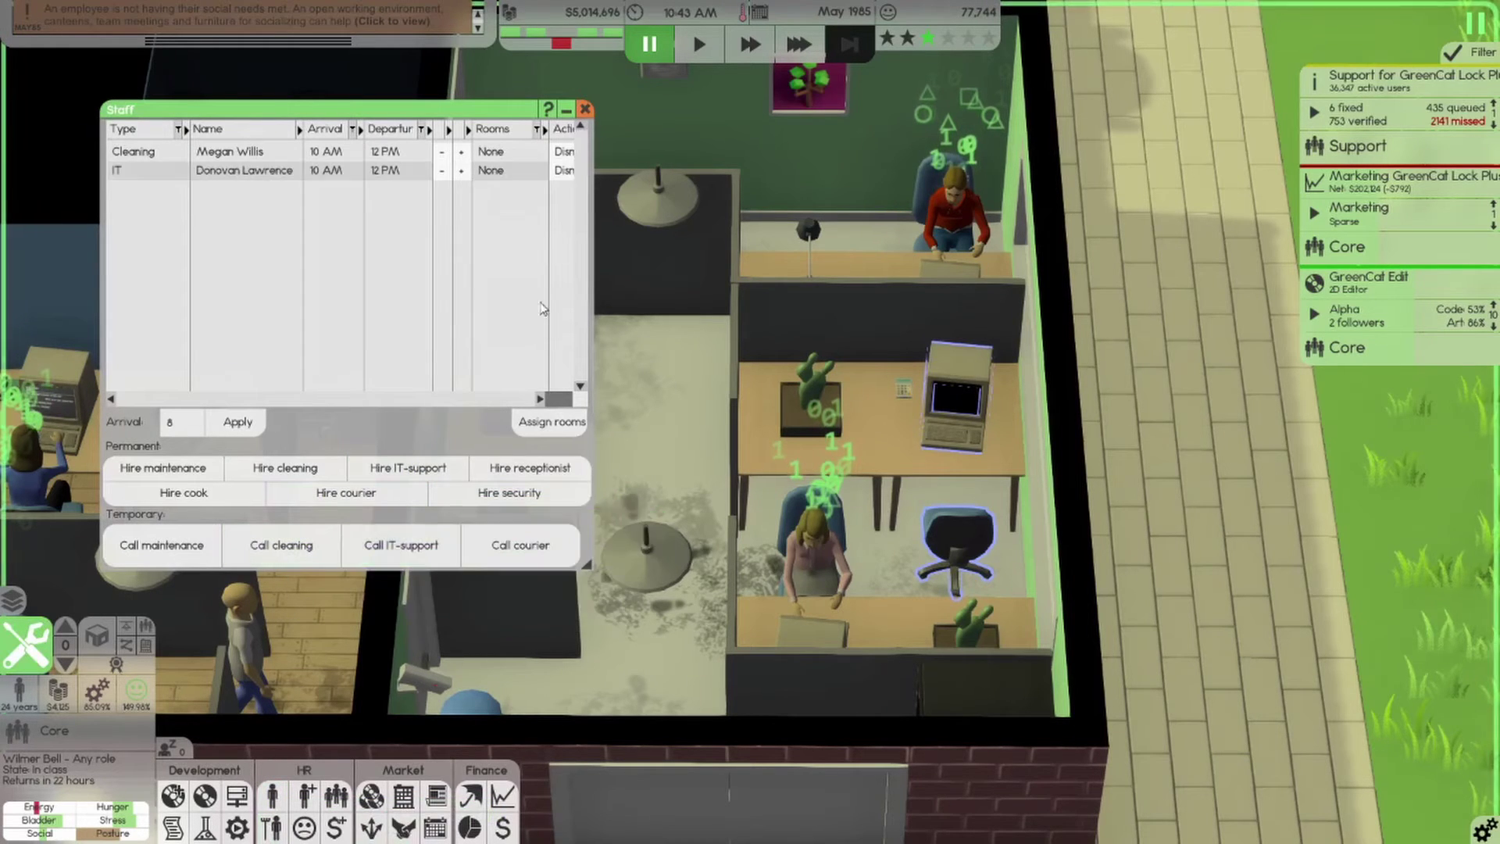
{"action": "left_click", "coordinate": [584, 109]}
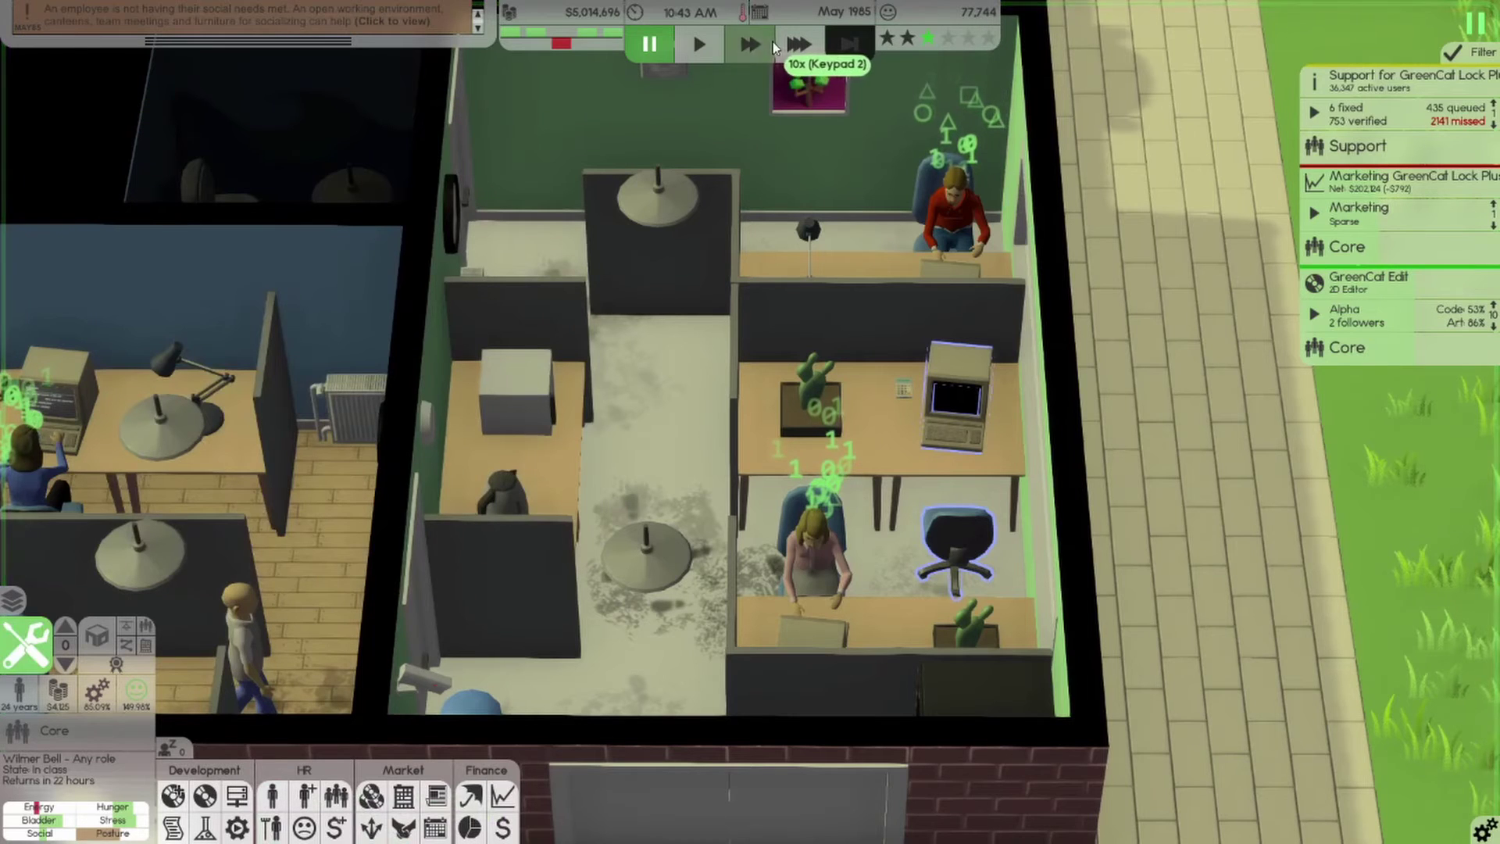
Fast-forward while panning the office and expanding notifications, then pause at 2:54 PM
{"action": "left_click", "coordinate": [750, 44]}
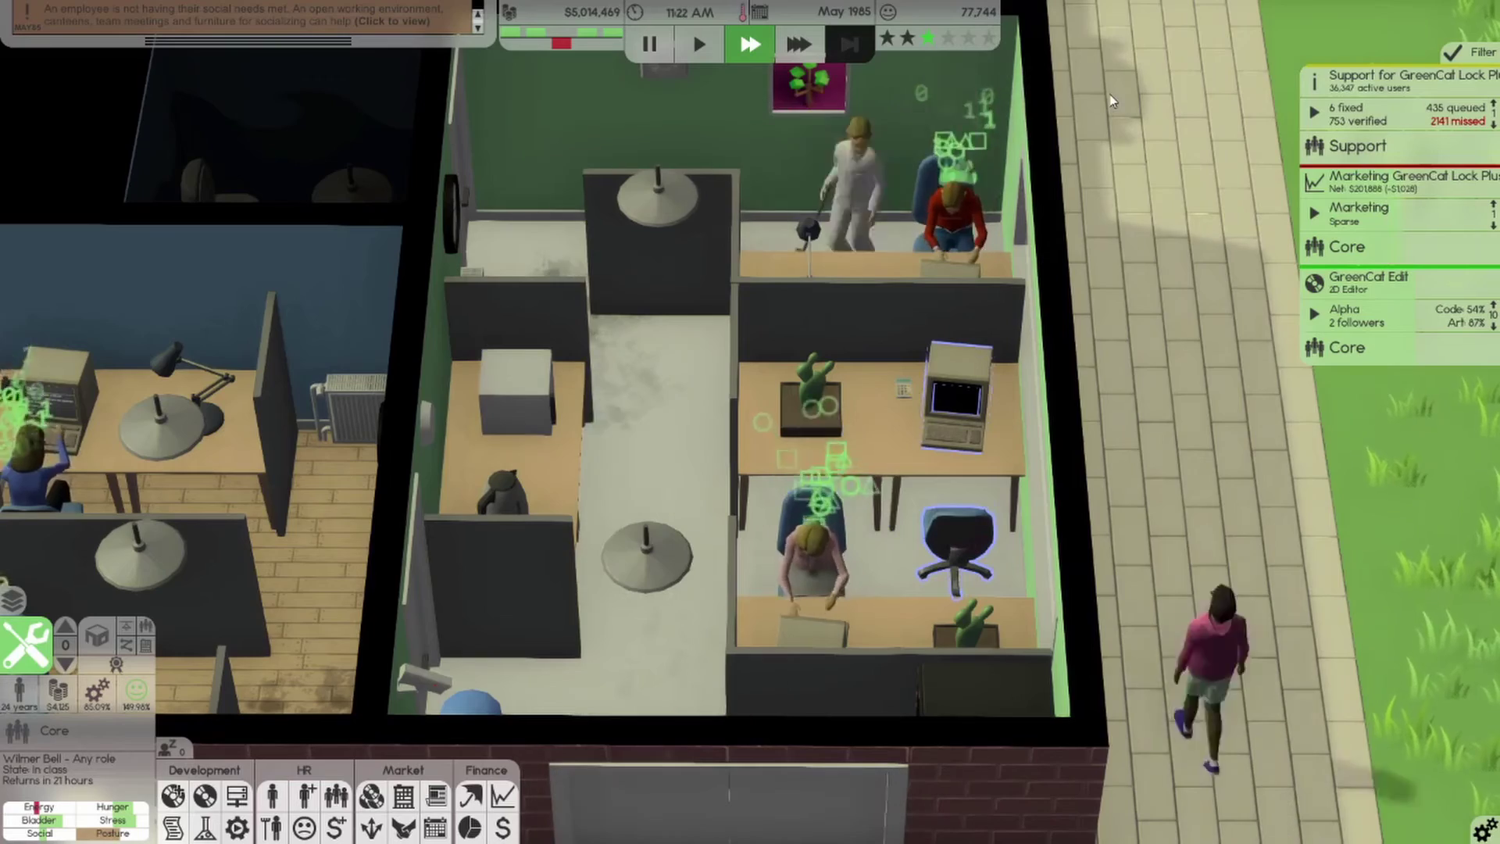
{"action": "key", "text": "a"}
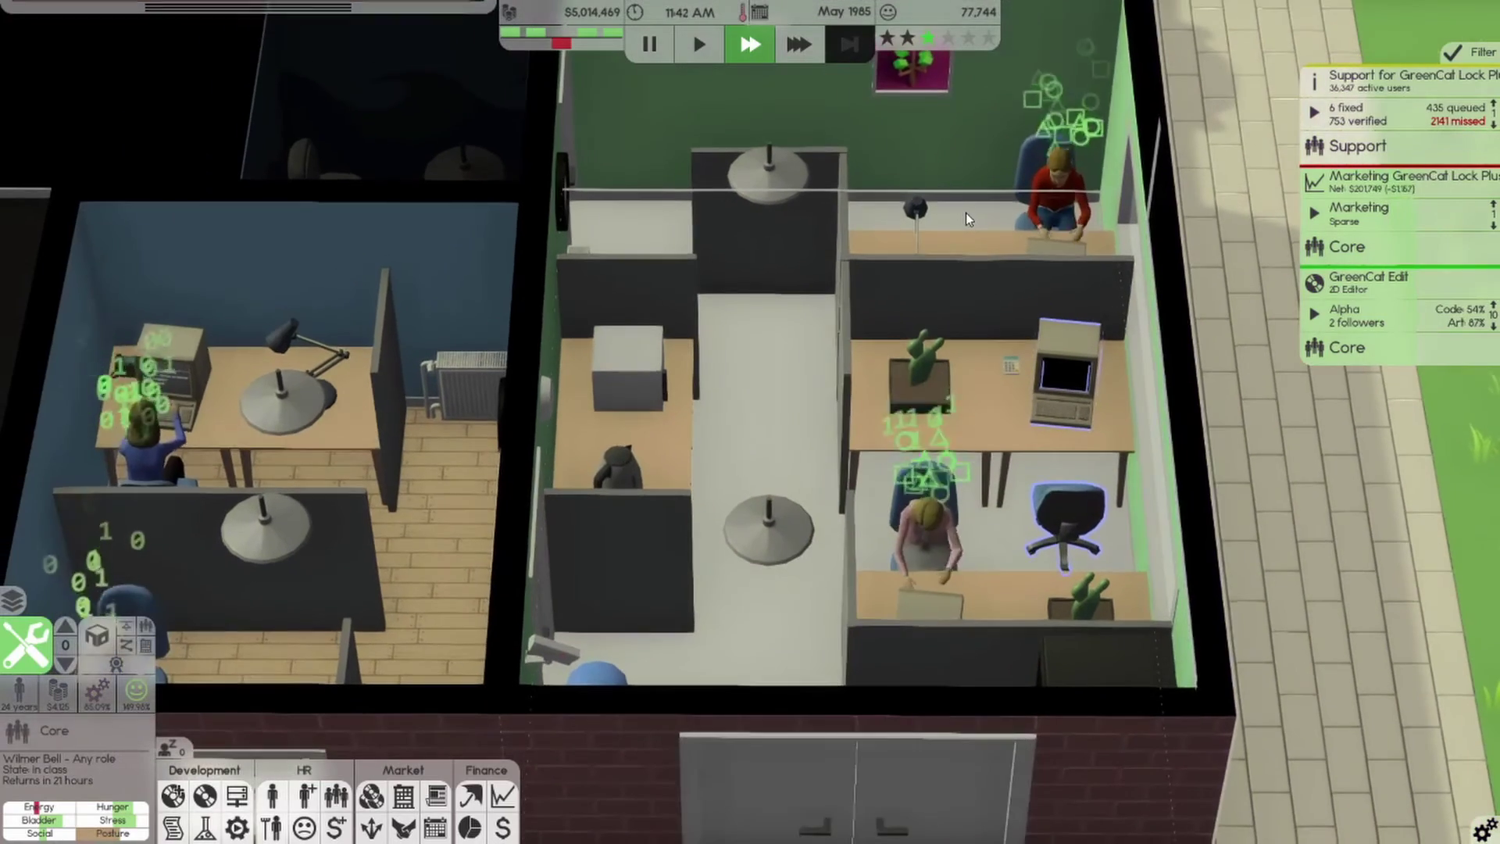
{"action": "key", "text": "a"}
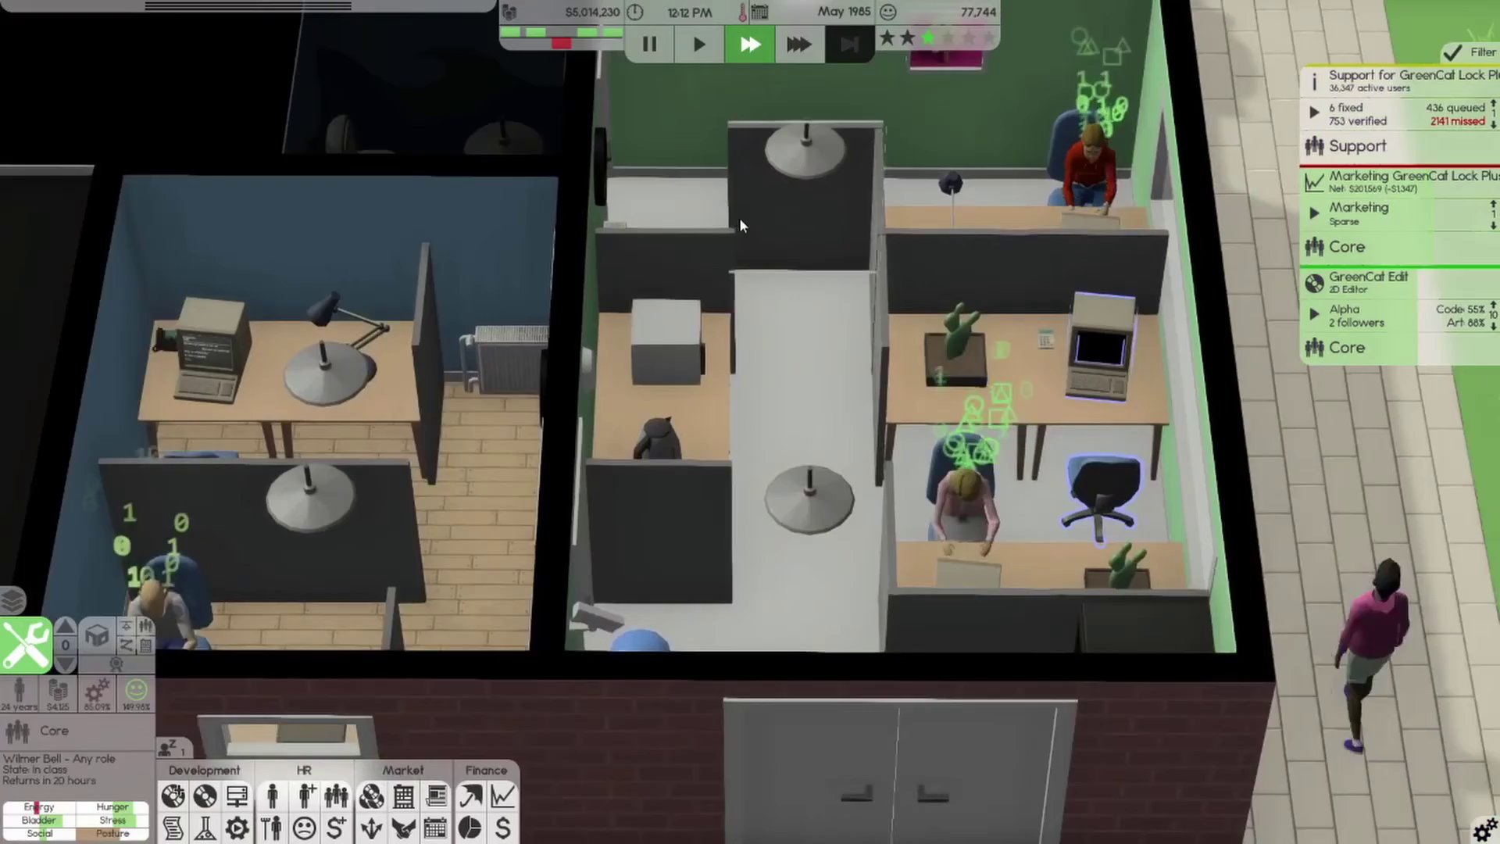
{"action": "scroll", "coordinate": [739, 217], "scroll_direction": "up", "scroll_amount": 2}
{"action": "left_click", "coordinate": [799, 43]}
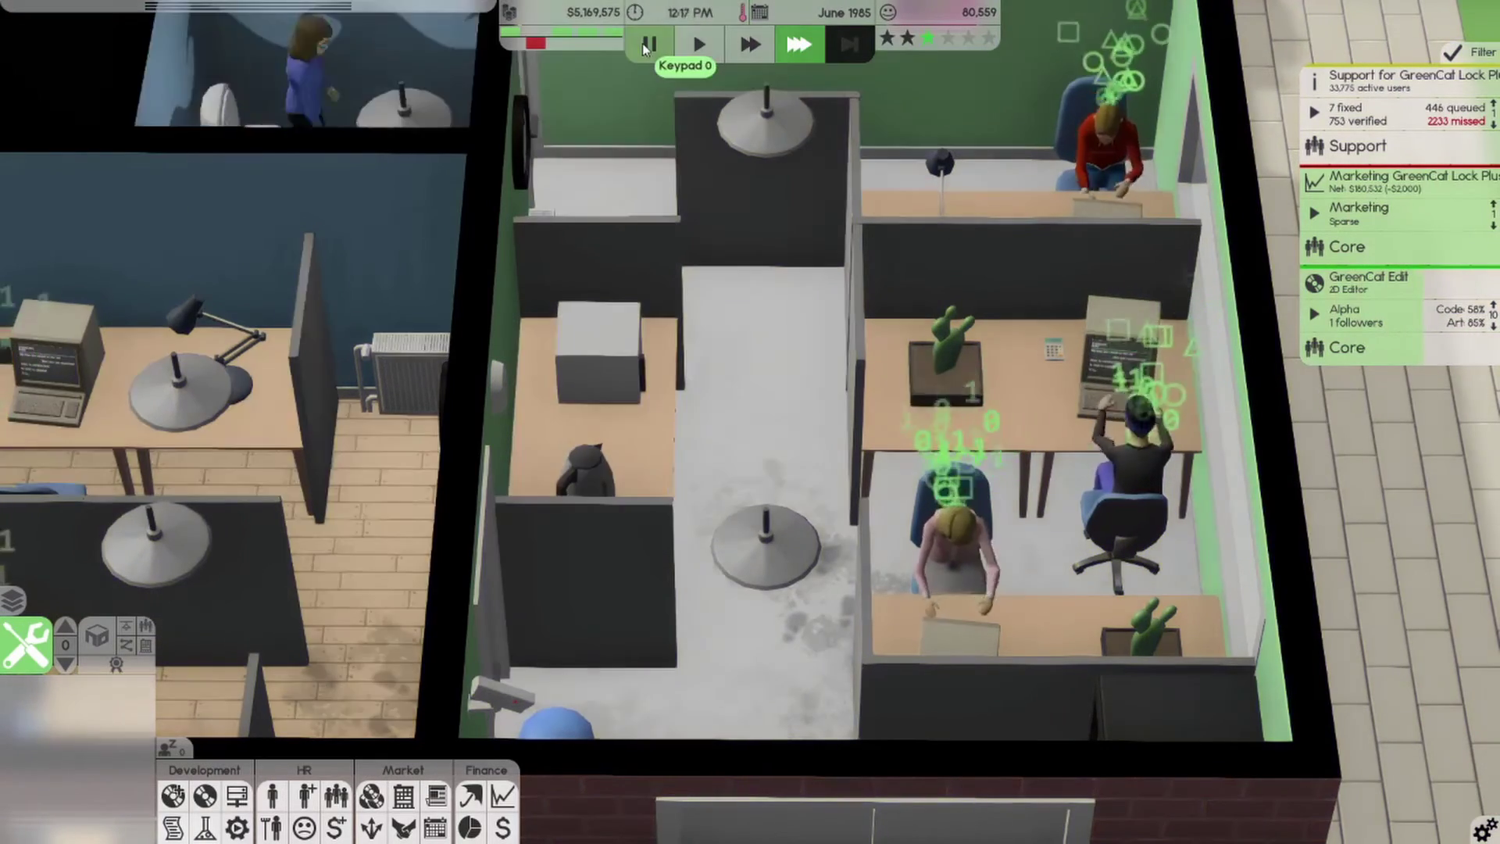
{"action": "mouse_move", "coordinate": [203, 6]}
{"action": "left_mouse_down"}
{"action": "mouse_move", "coordinate": [215, 148]}
{"action": "mouse_move", "coordinate": [215, 6]}
{"action": "left_mouse_up"}
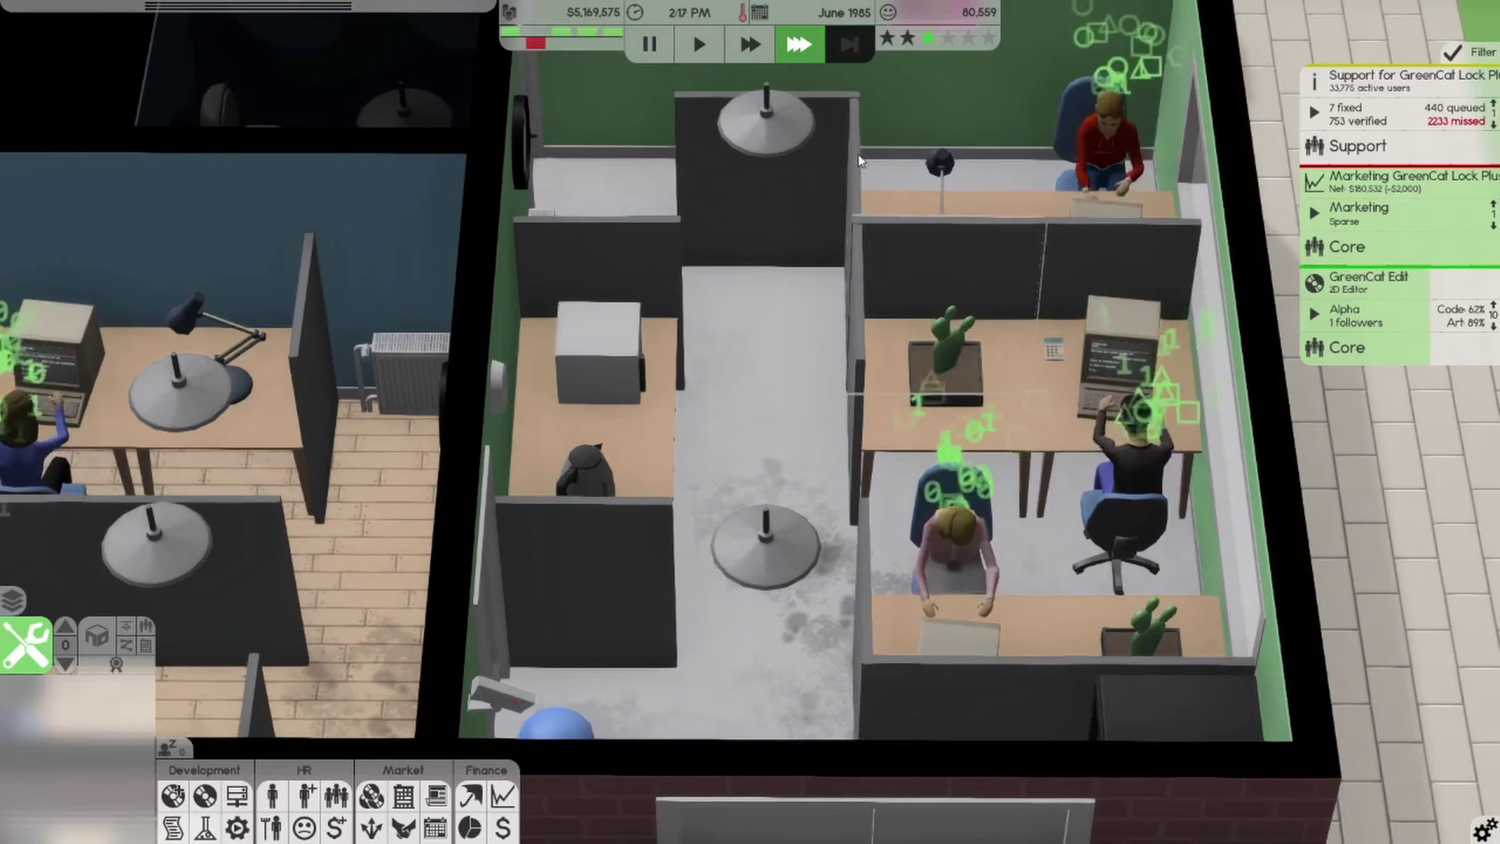
{"action": "left_click", "coordinate": [649, 47]}
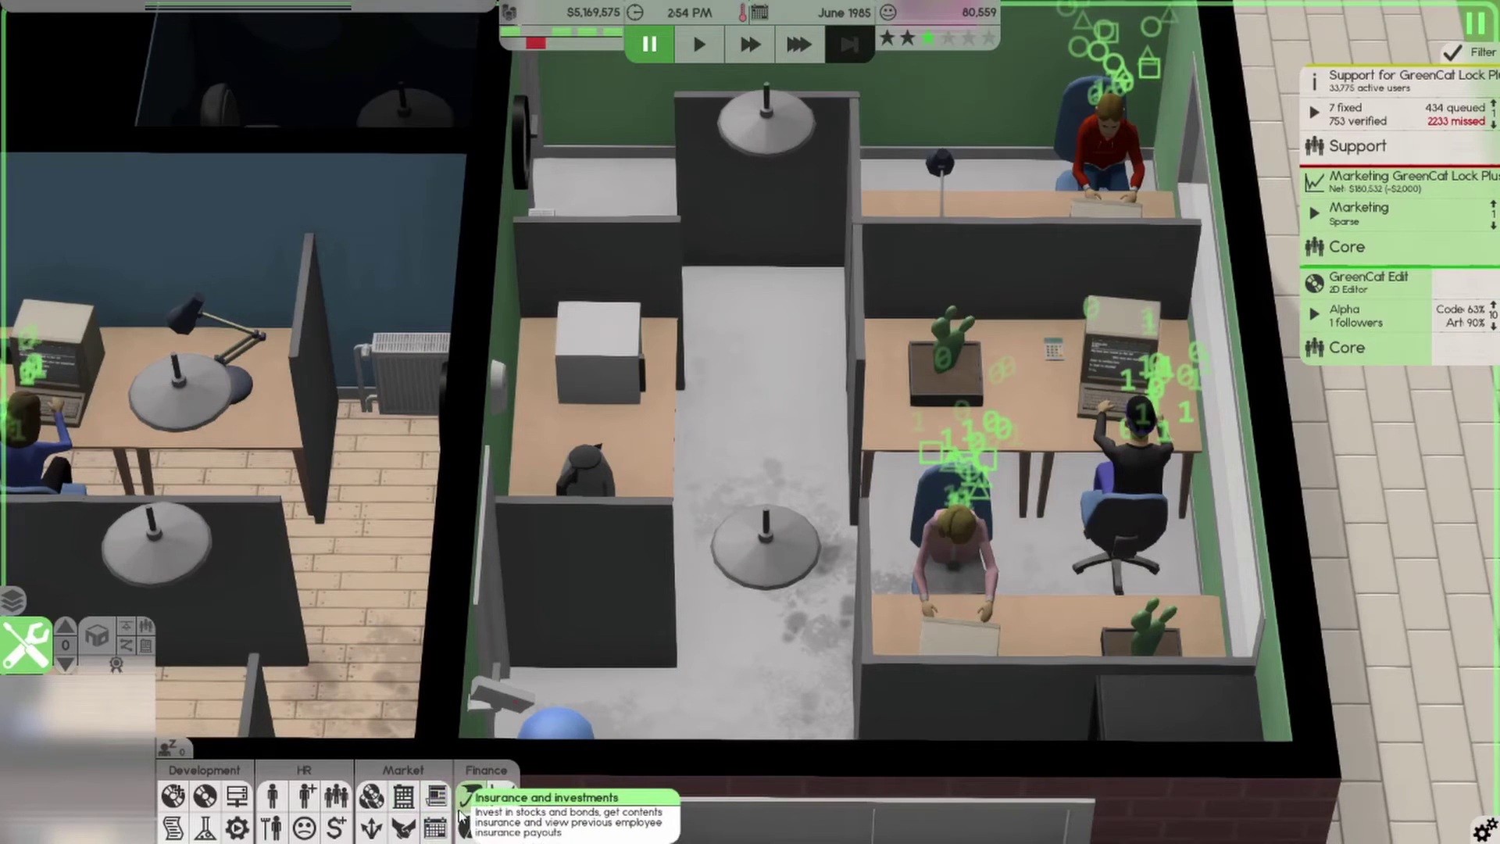
{"action": "left_click", "coordinate": [434, 829]}
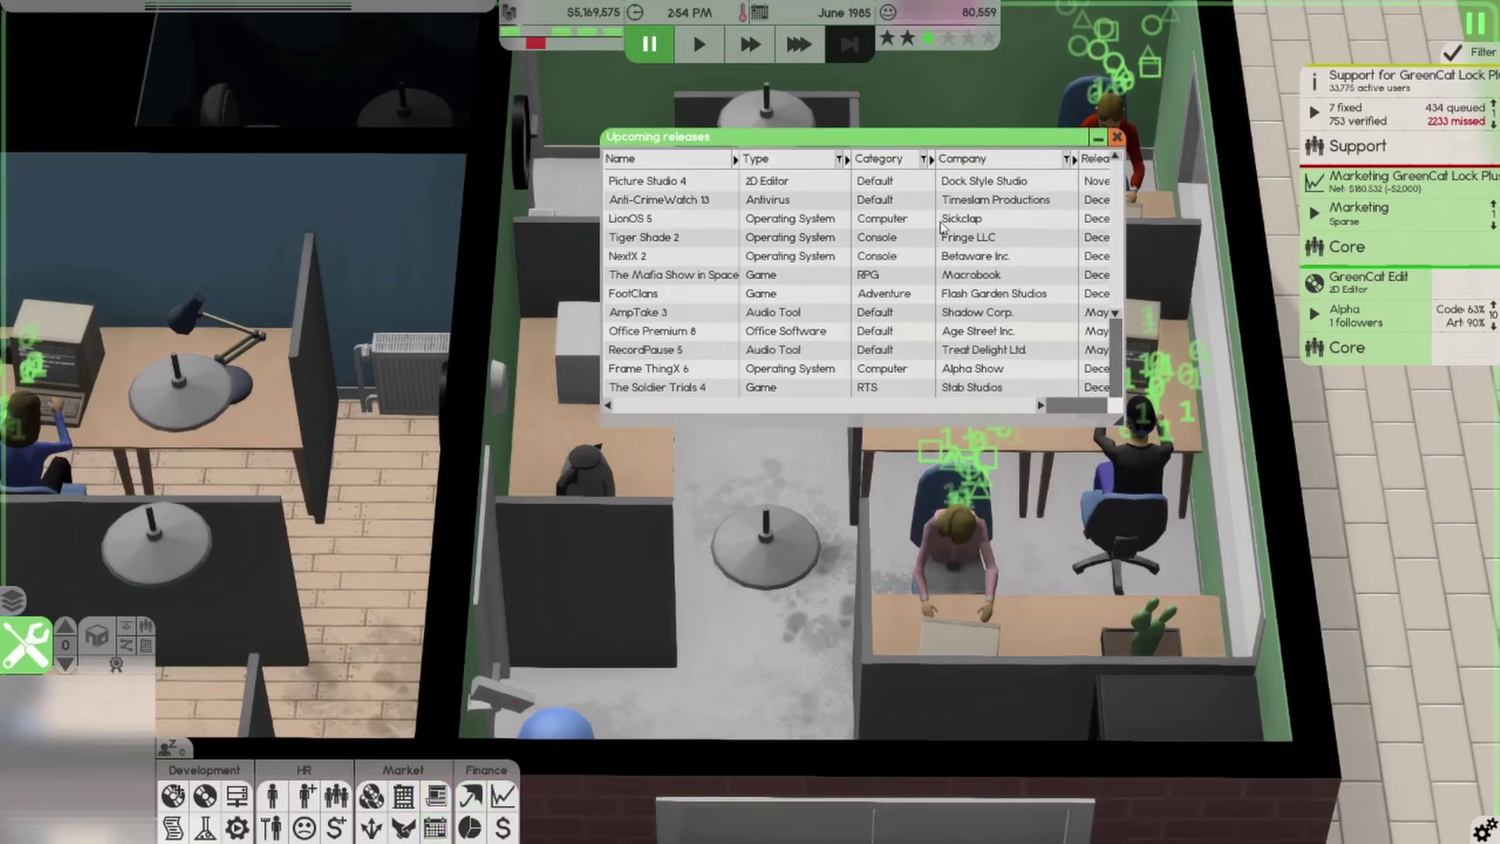
{"action": "left_click", "coordinate": [873, 161]}
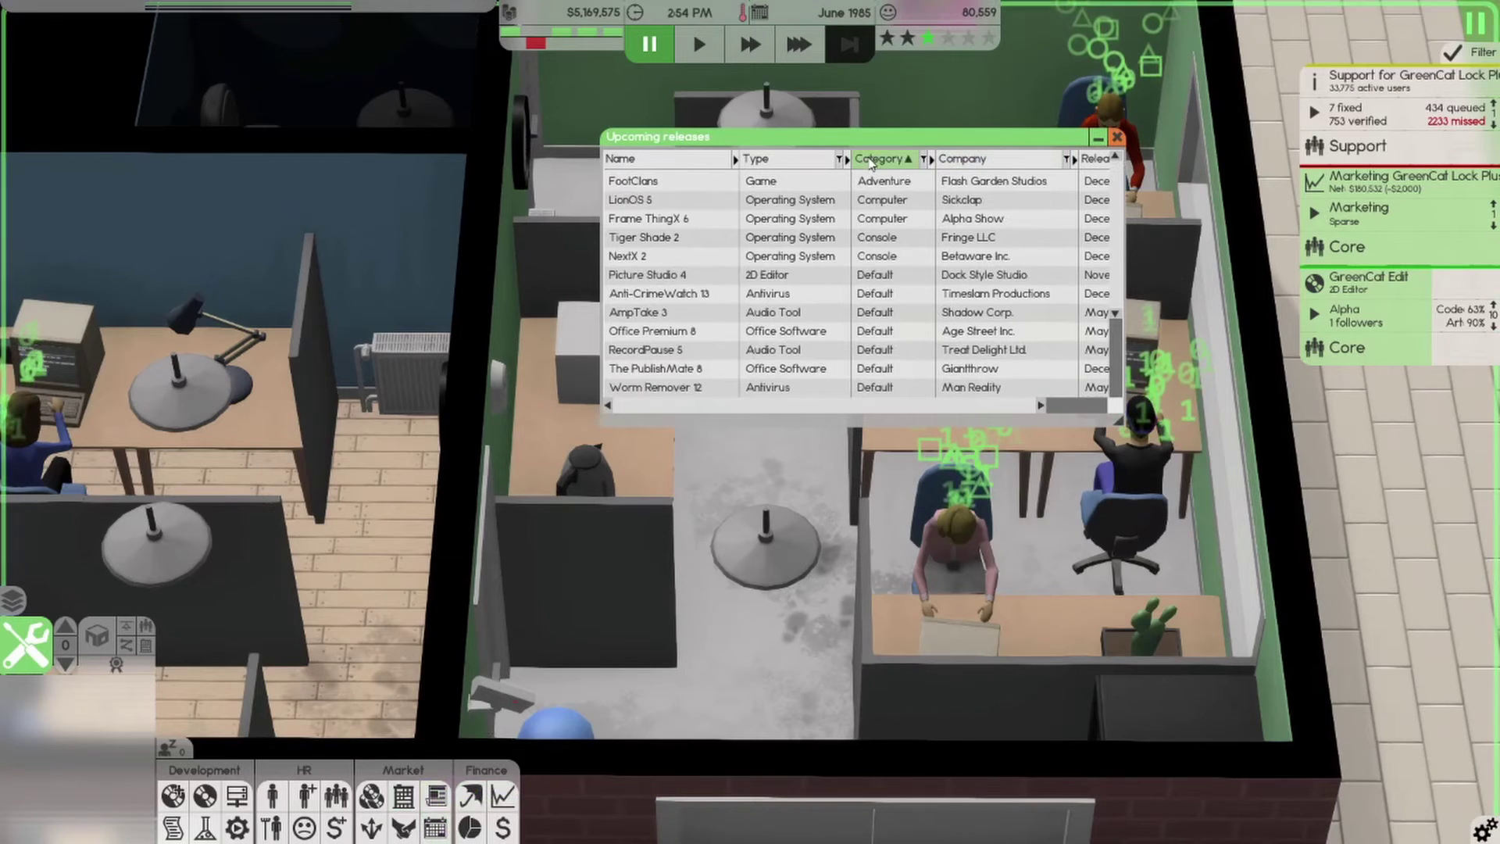
{"action": "left_click", "coordinate": [872, 161]}
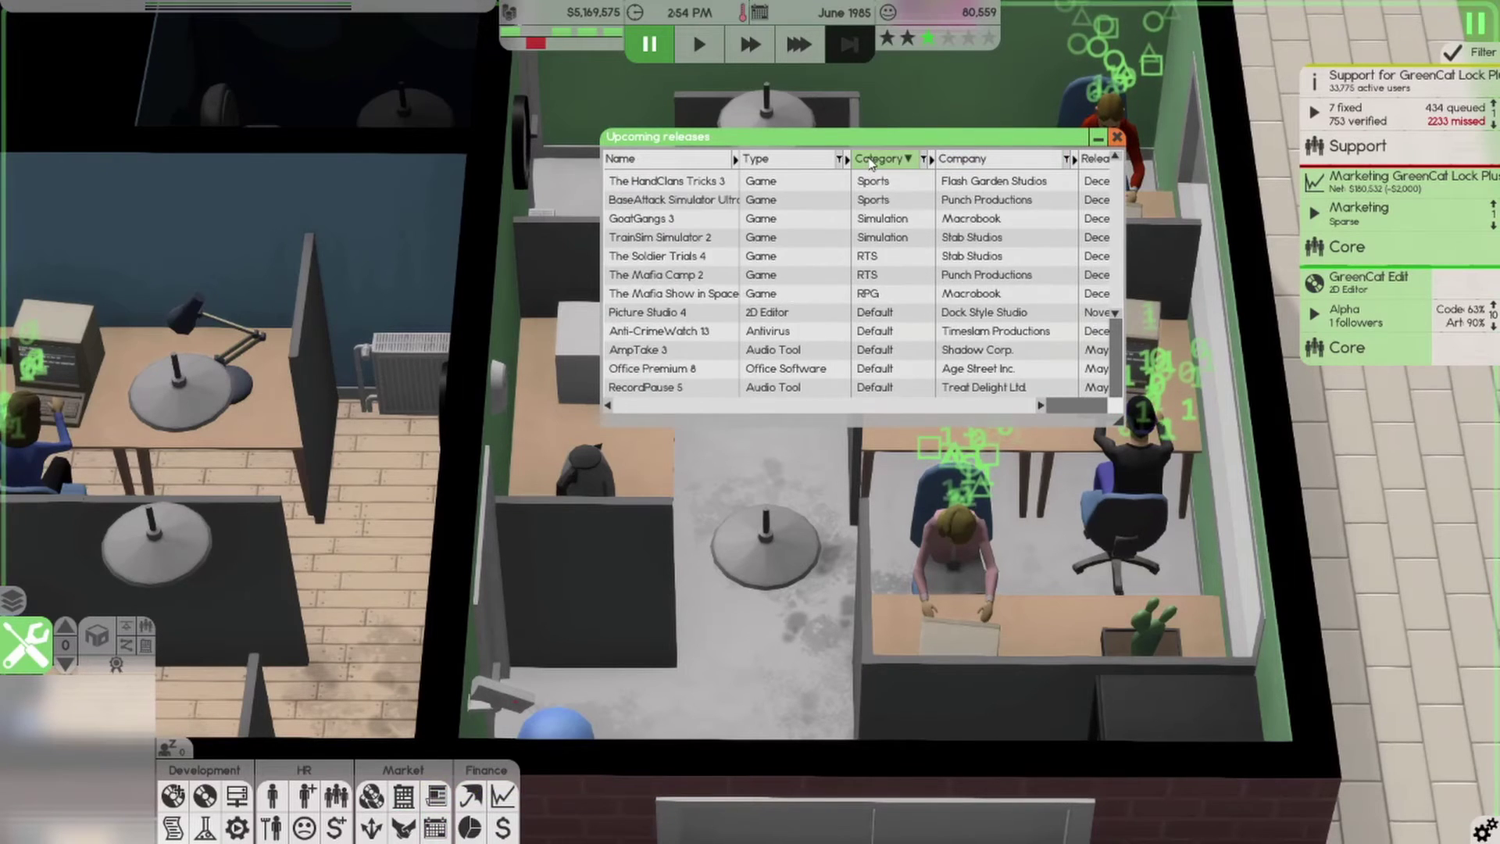
{"action": "left_click", "coordinate": [872, 160]}
{"action": "left_click", "coordinate": [872, 161]}
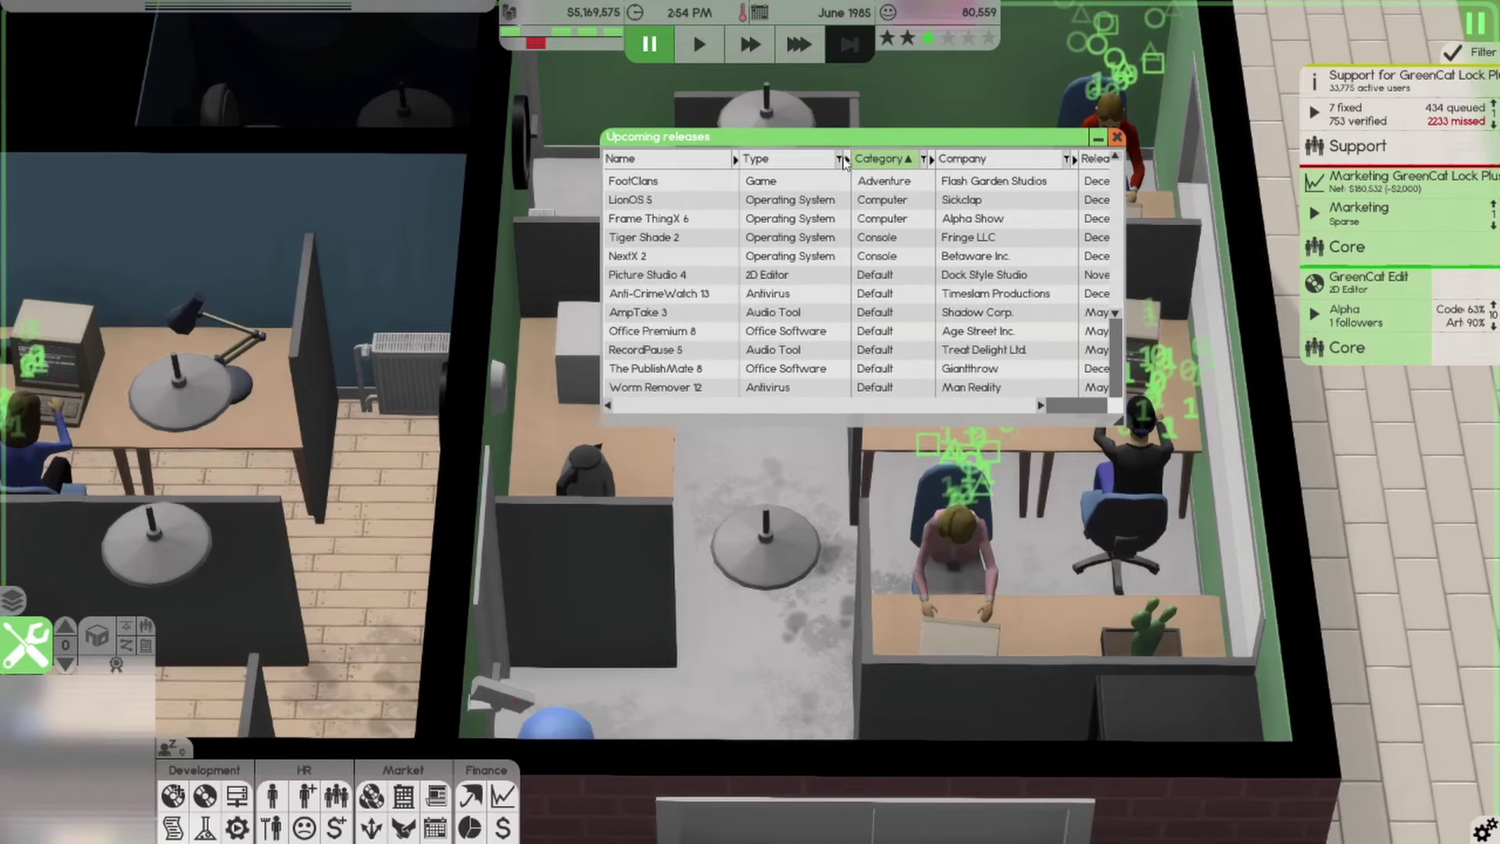
{"action": "left_click", "coordinate": [787, 154]}
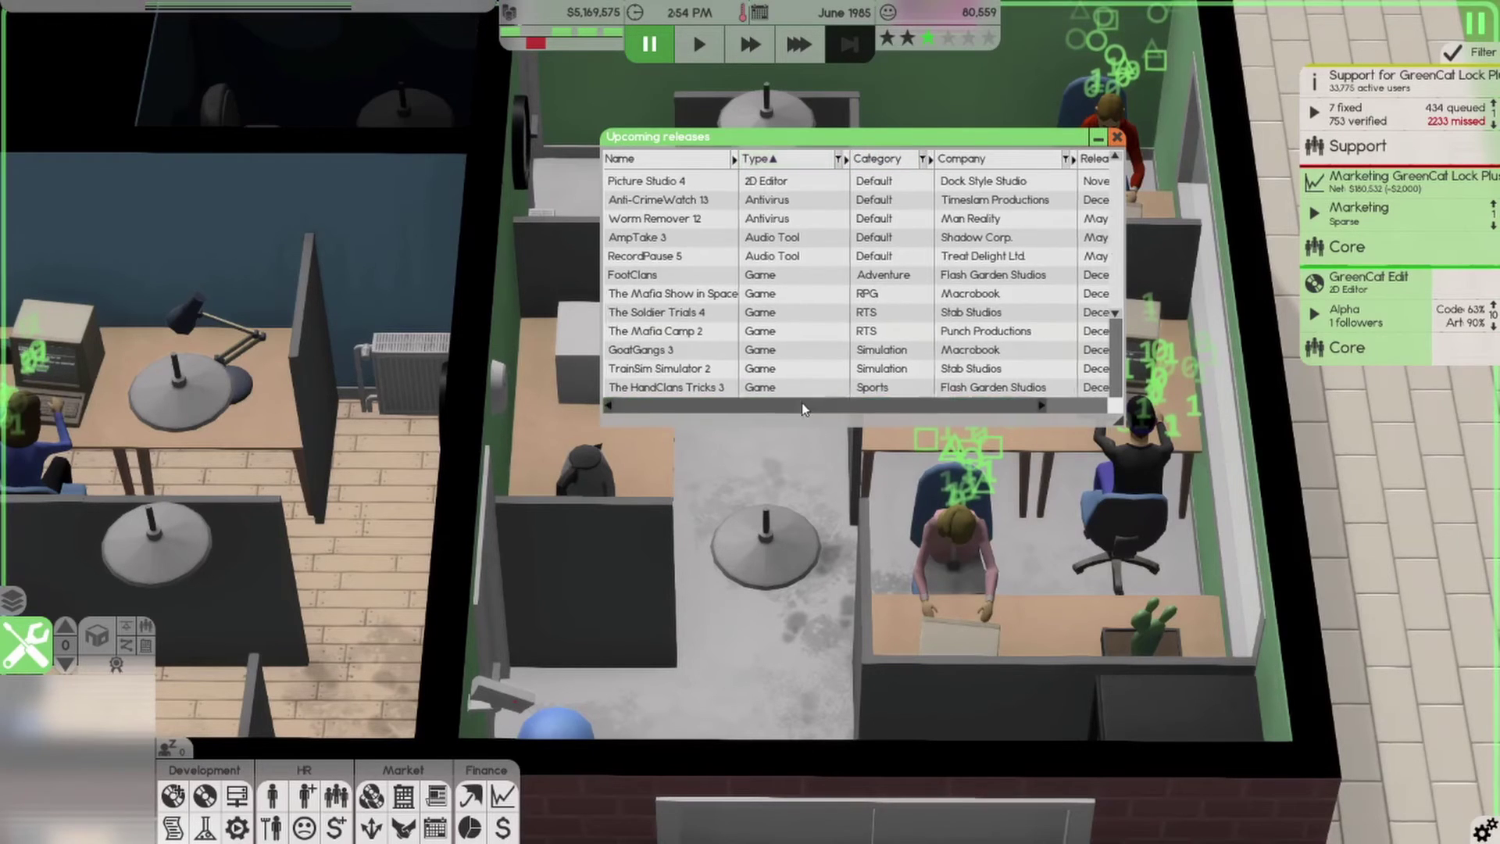
{"action": "mouse_move", "coordinate": [801, 403]}
{"action": "left_mouse_down"}
{"action": "mouse_move", "coordinate": [877, 404]}
{"action": "mouse_move", "coordinate": [759, 390]}
{"action": "left_mouse_up"}
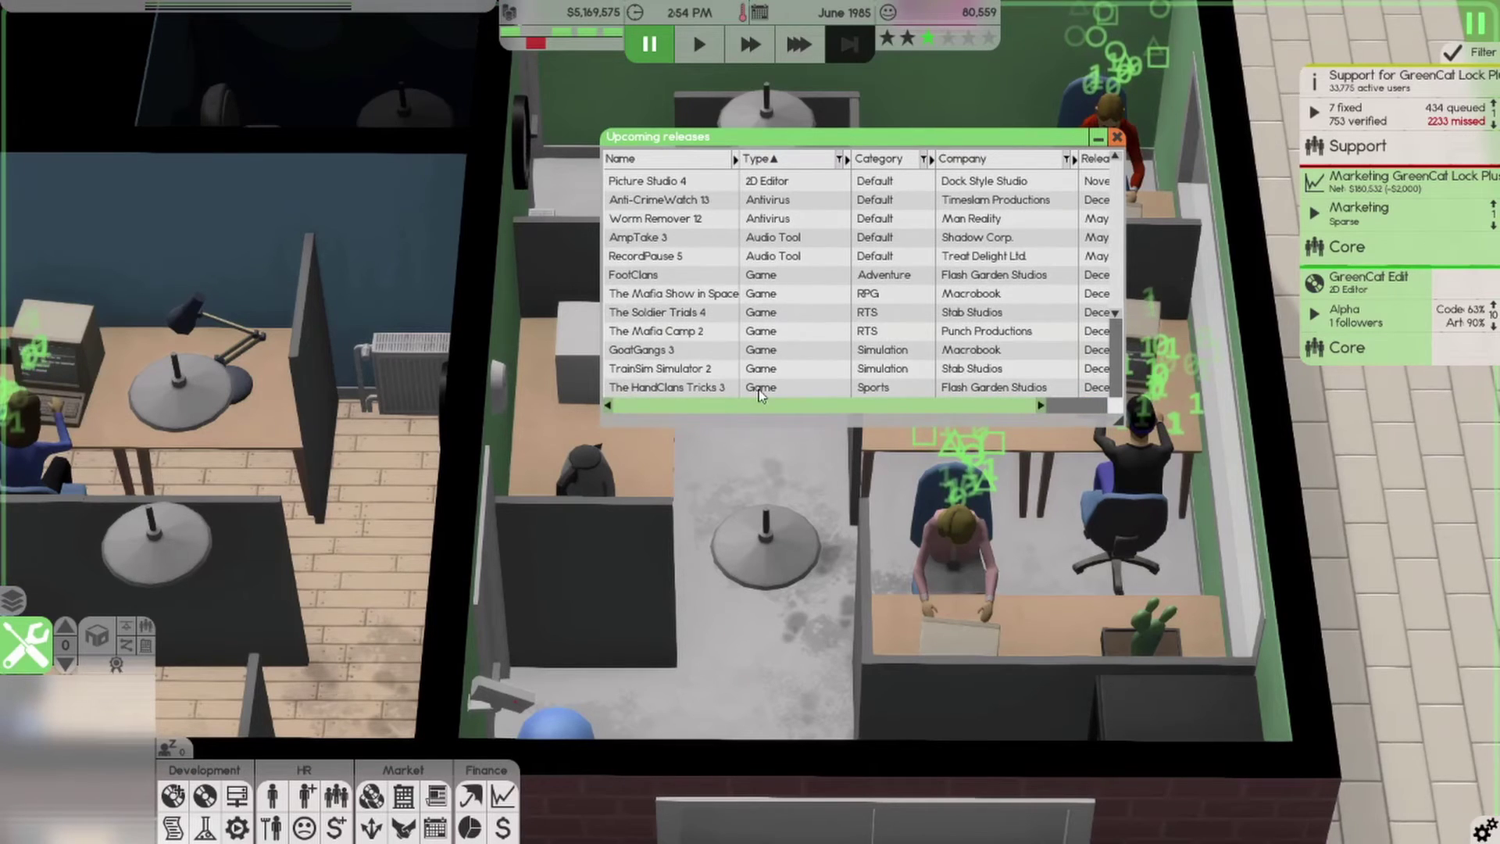
{"action": "mouse_move", "coordinate": [792, 392]}
{"action": "left_mouse_down"}
{"action": "mouse_move", "coordinate": [893, 395]}
{"action": "mouse_move", "coordinate": [747, 396]}
{"action": "left_mouse_up"}
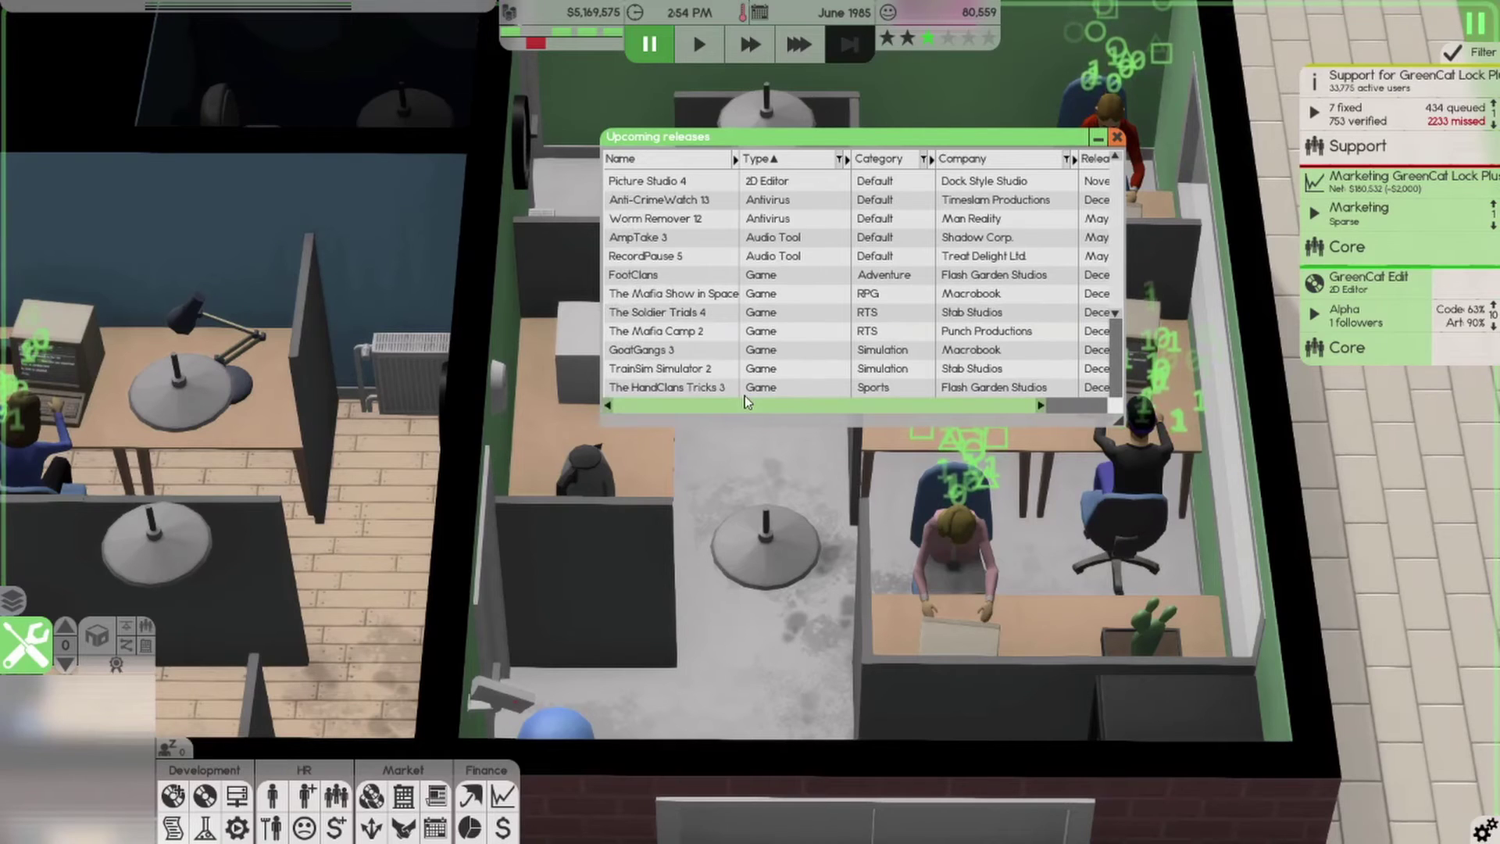
{"action": "left_click_drag", "start_coordinate": [744, 395], "coordinate": [870, 414]}
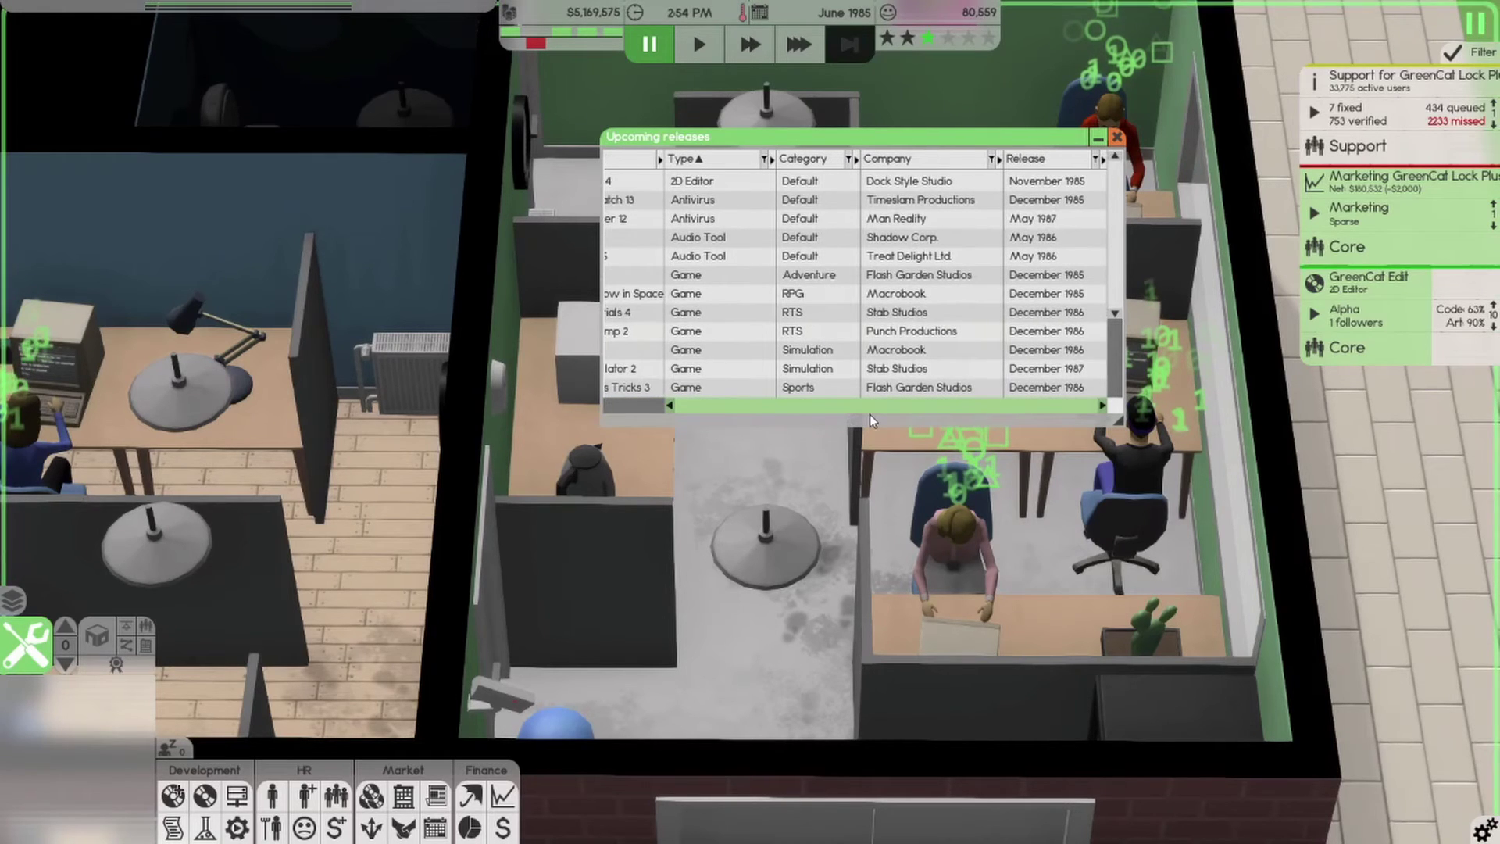
{"action": "left_click_drag", "start_coordinate": [938, 405], "coordinate": [867, 406]}
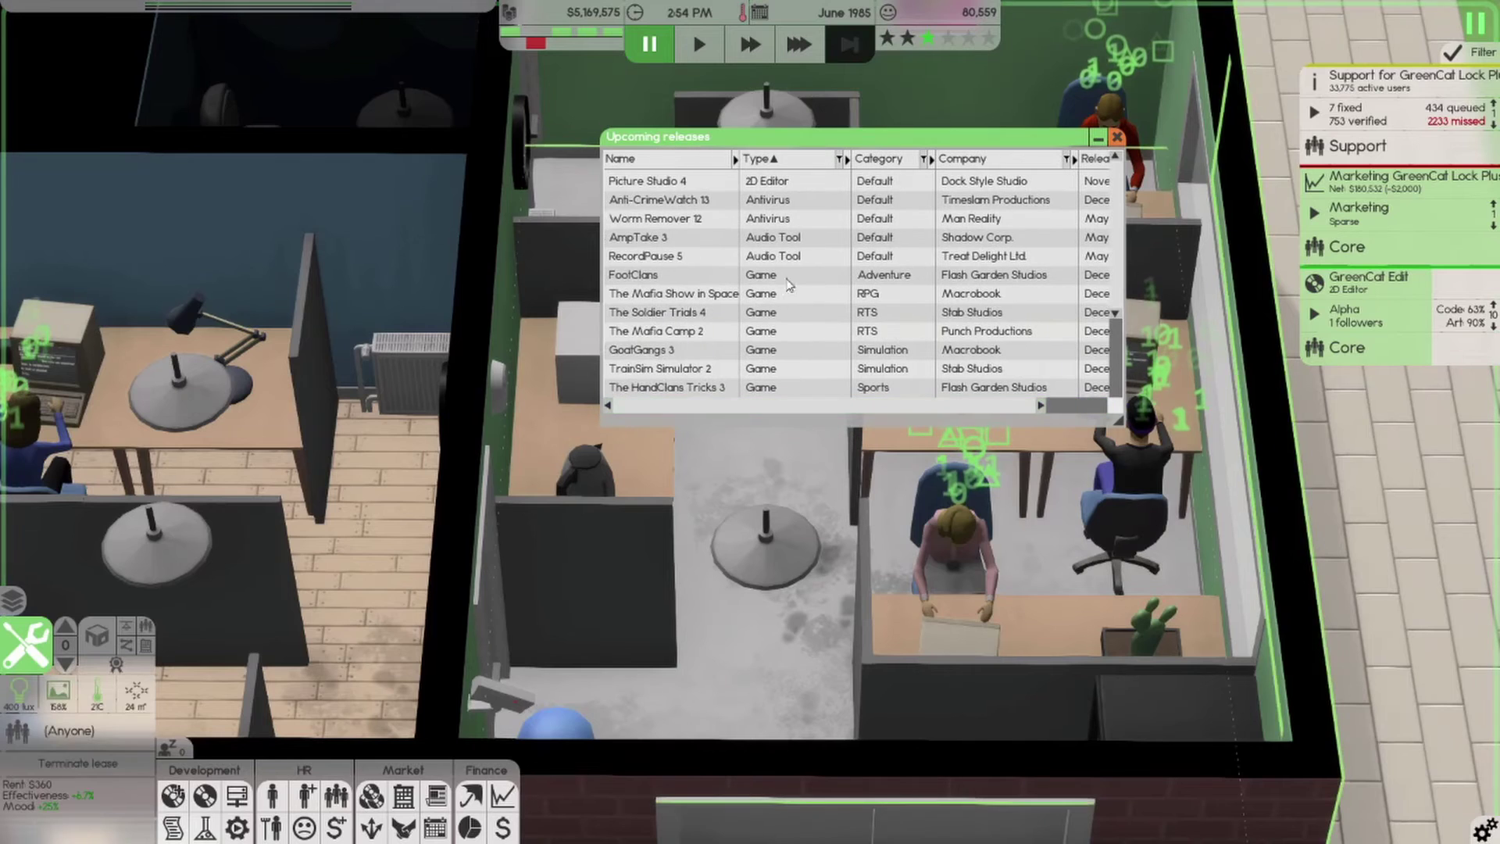
{"action": "left_click", "coordinate": [780, 151]}
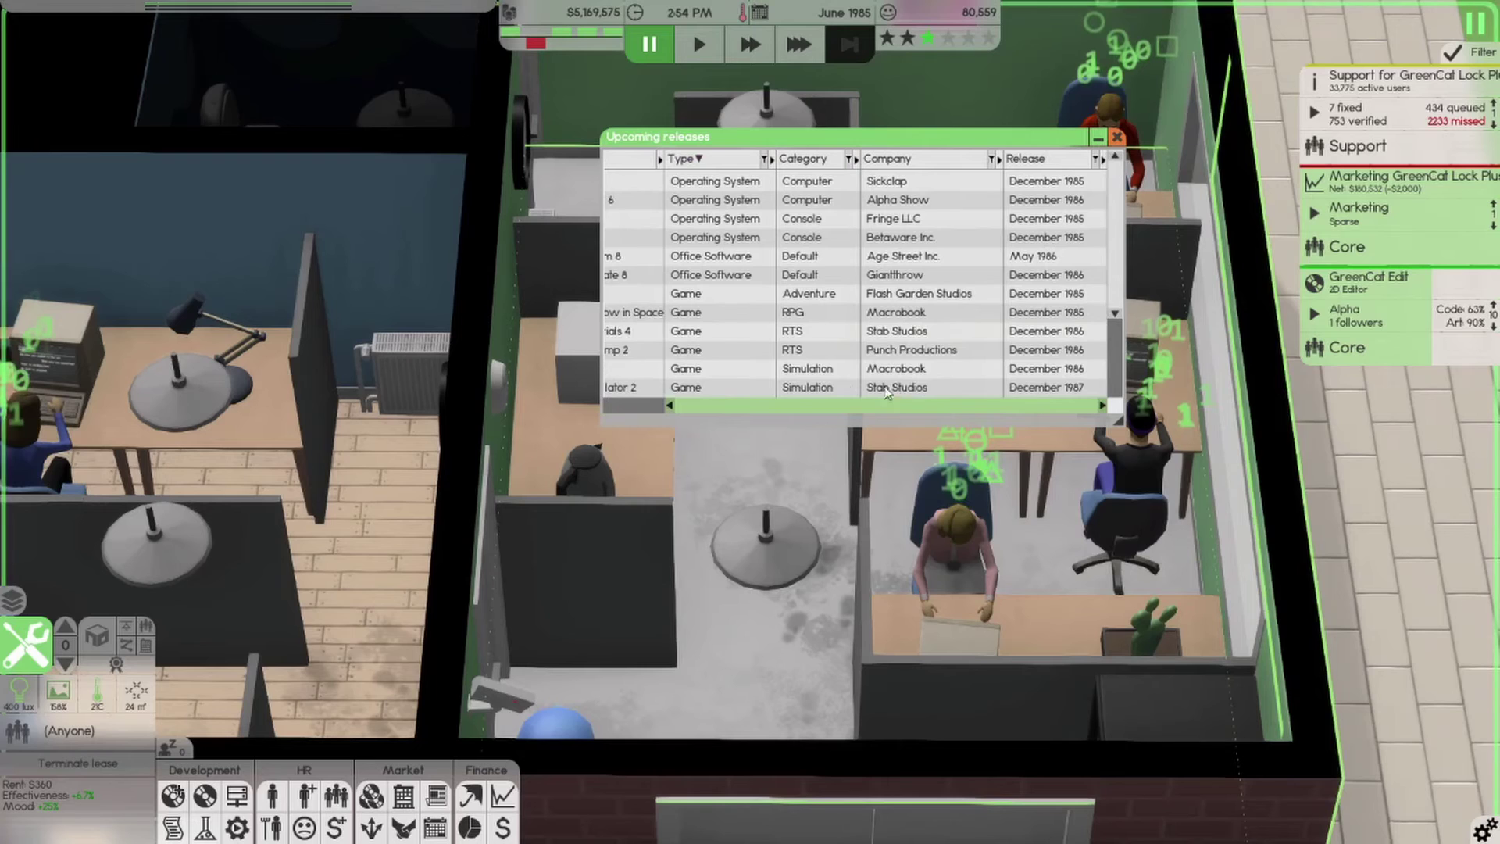
{"action": "left_click_drag", "start_coordinate": [778, 400], "coordinate": [735, 383]}
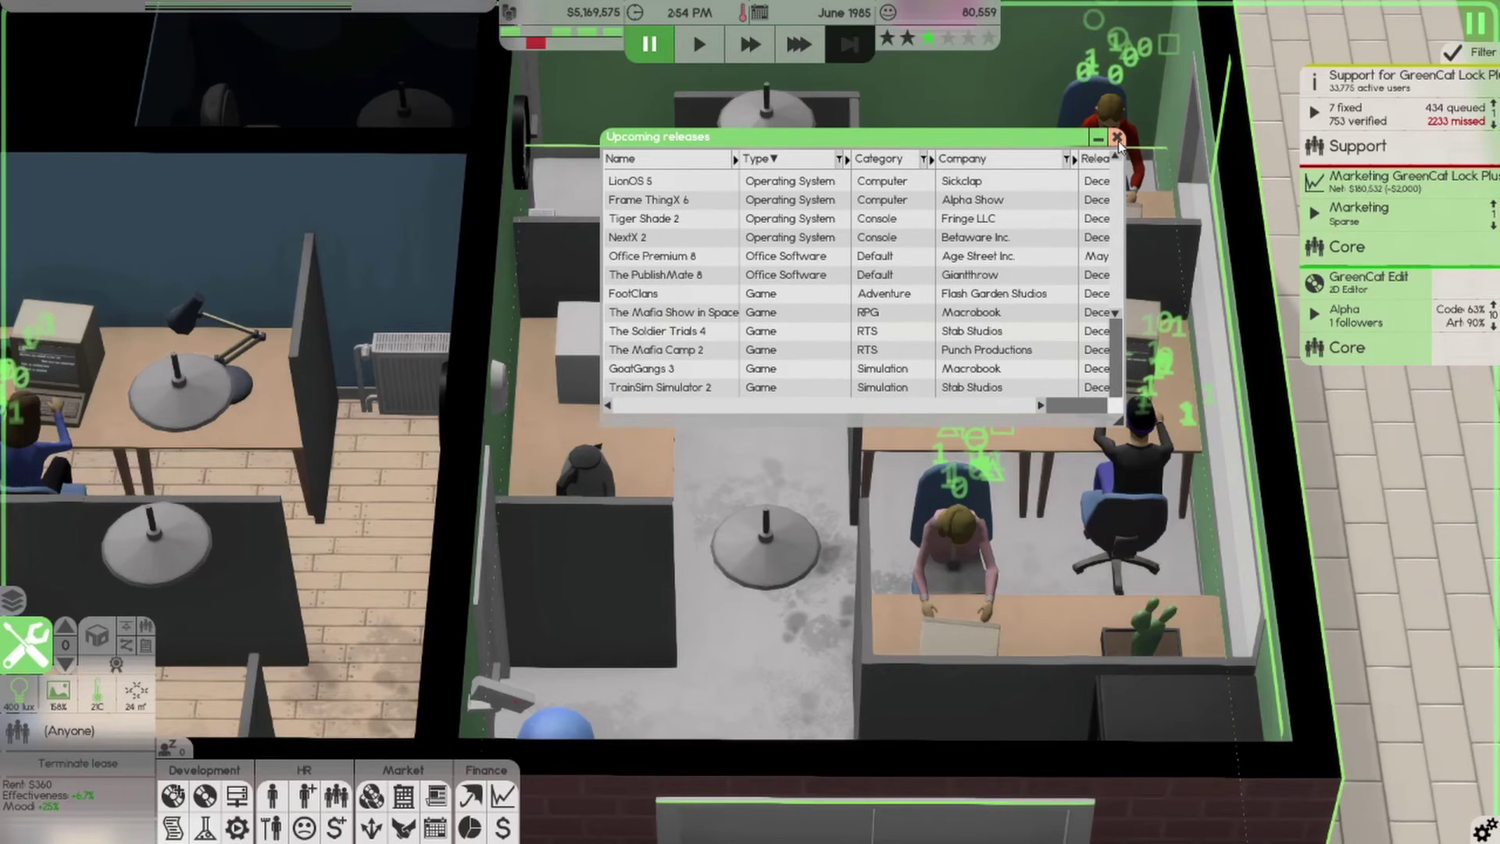
{"action": "scroll", "coordinate": [792, 261], "scroll_direction": "down", "scroll_amount": 3}
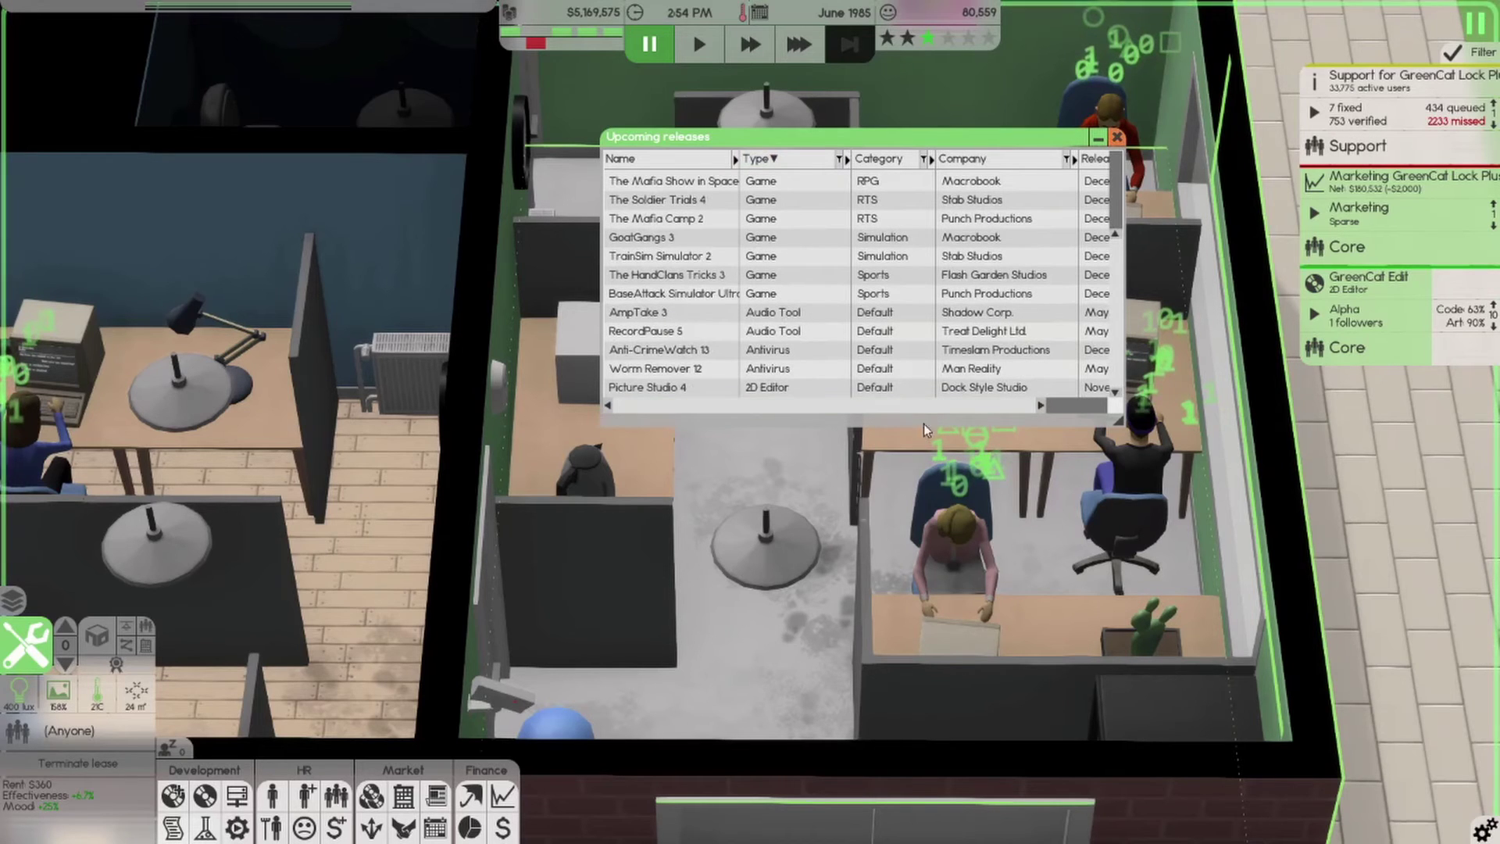
{"action": "mouse_move", "coordinate": [917, 407]}
{"action": "left_mouse_down"}
{"action": "mouse_move", "coordinate": [857, 405]}
{"action": "mouse_move", "coordinate": [882, 399]}
{"action": "left_mouse_up"}
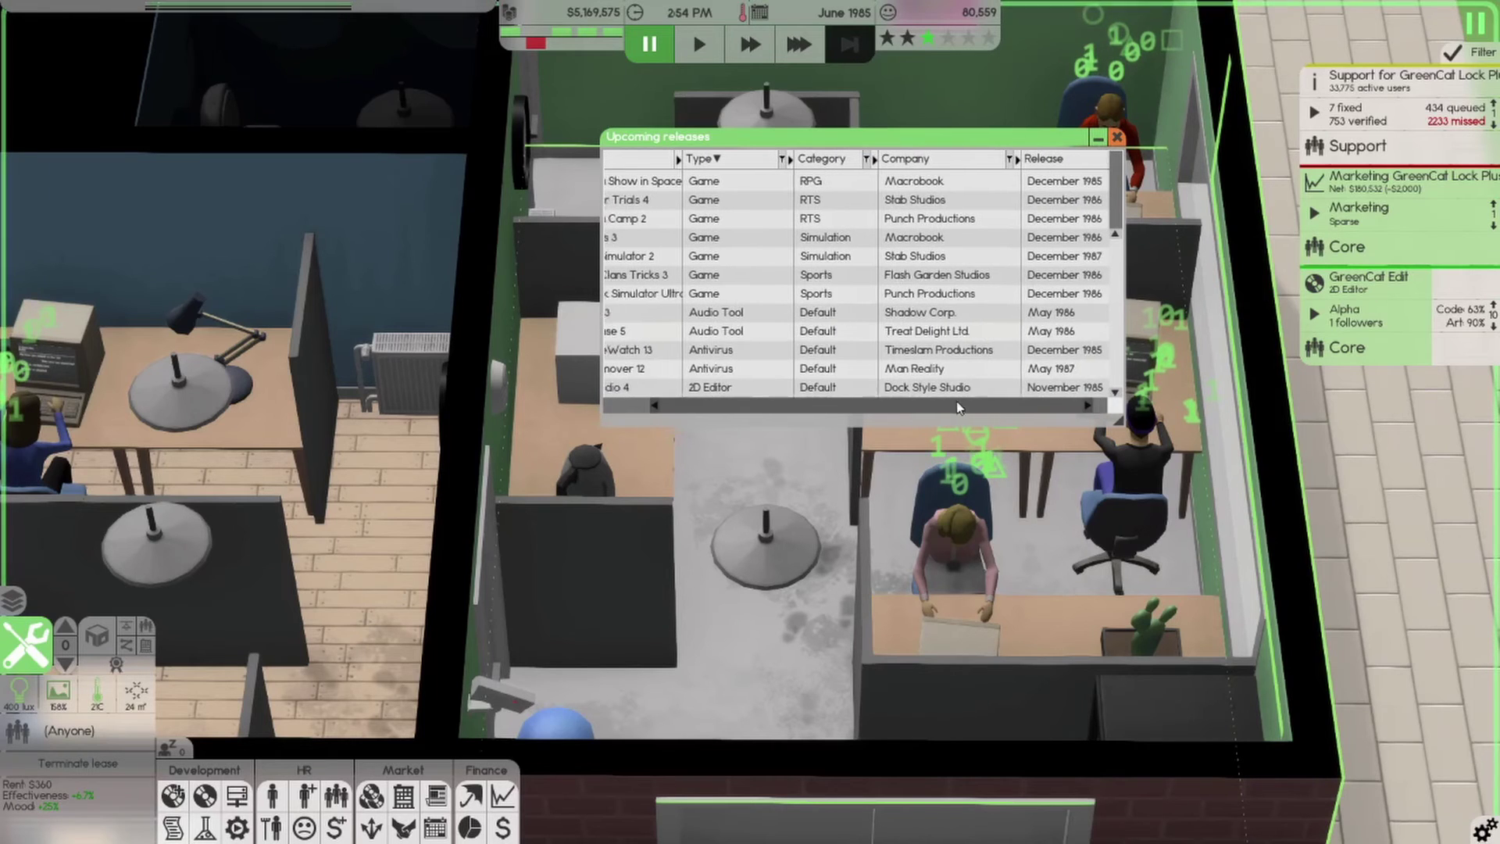
{"action": "left_click", "coordinate": [1116, 139]}
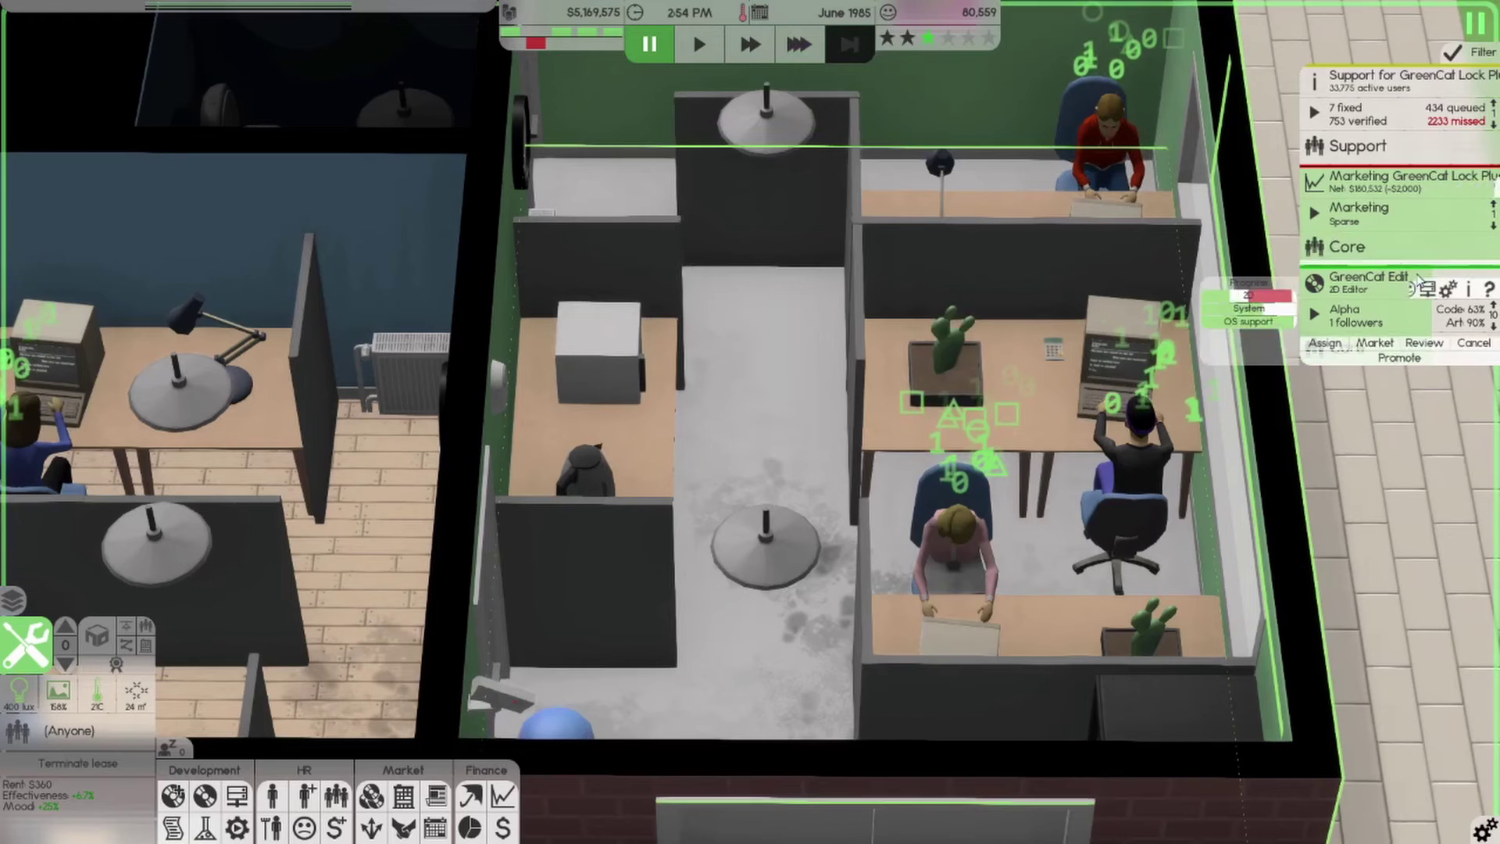
{"action": "mouse_move", "coordinate": [1395, 311]}
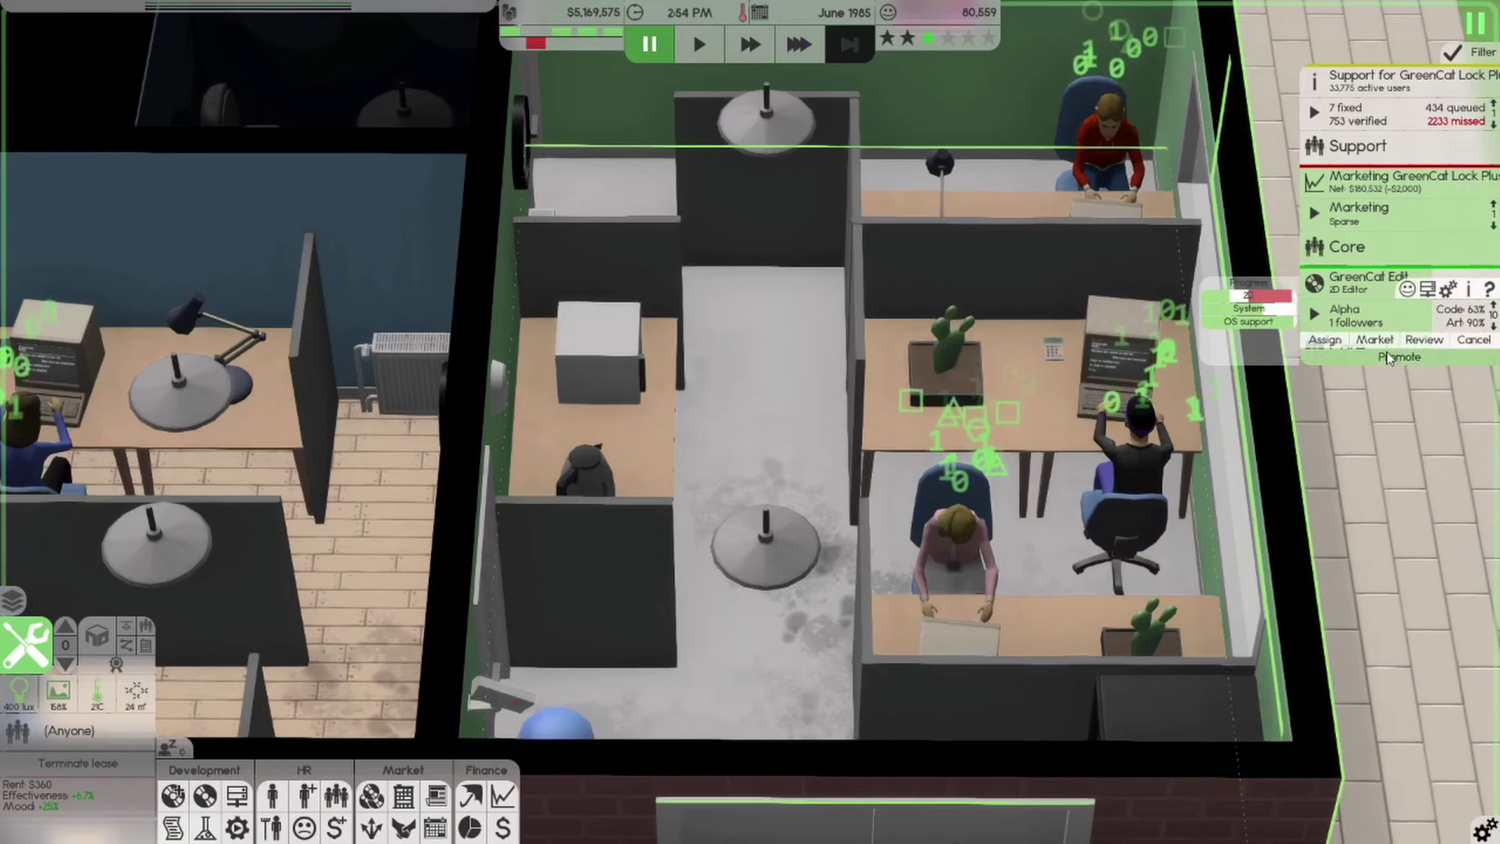
{"action": "mouse_move", "coordinate": [1368, 277]}
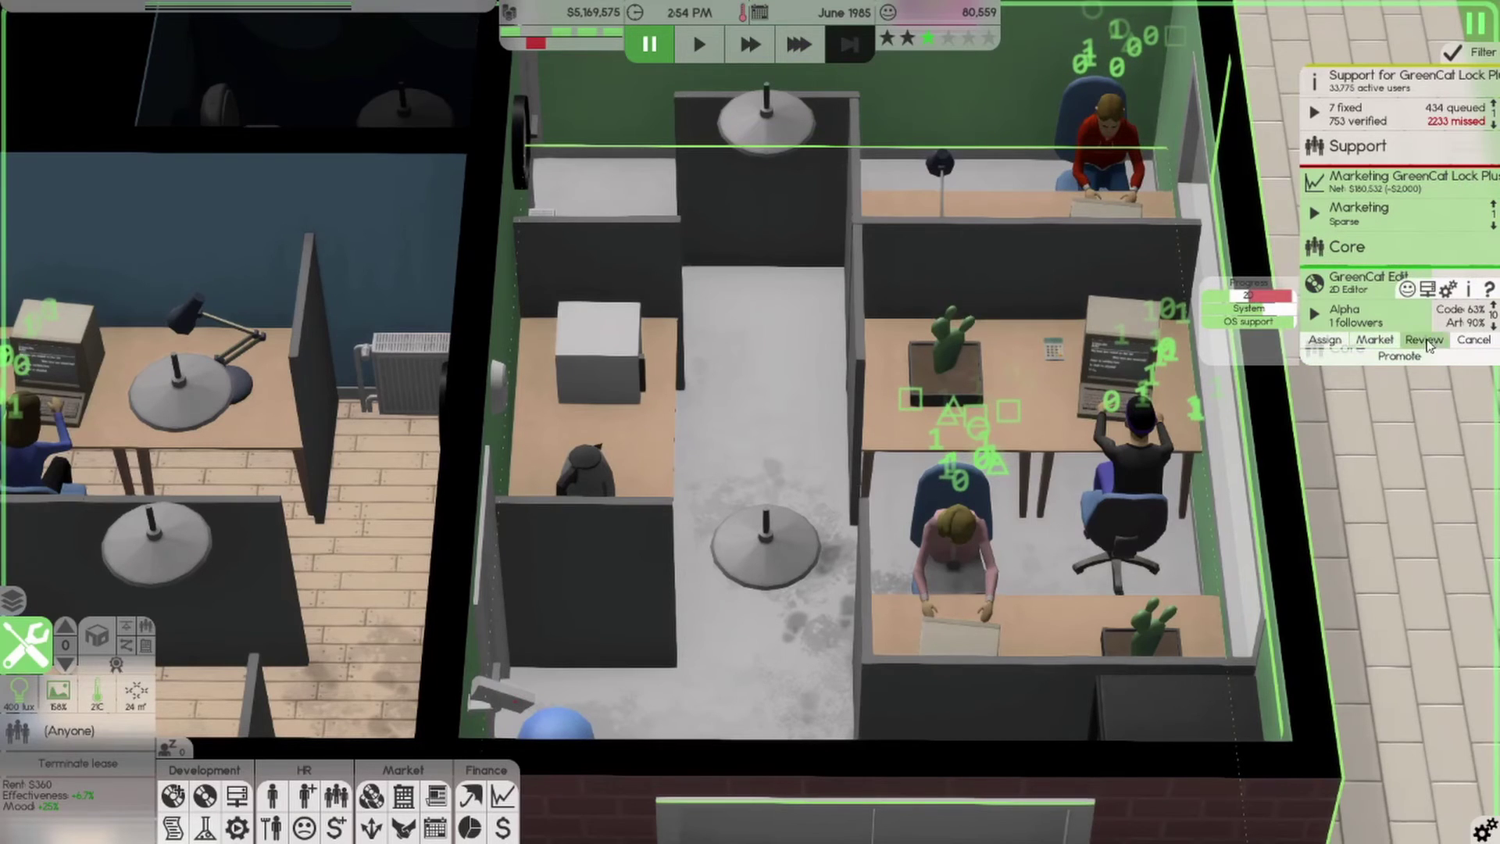
Announce February 1986 as GreenCat Edit's release date in Marketing and accept the confirmation
{"action": "left_click", "coordinate": [797, 43]}
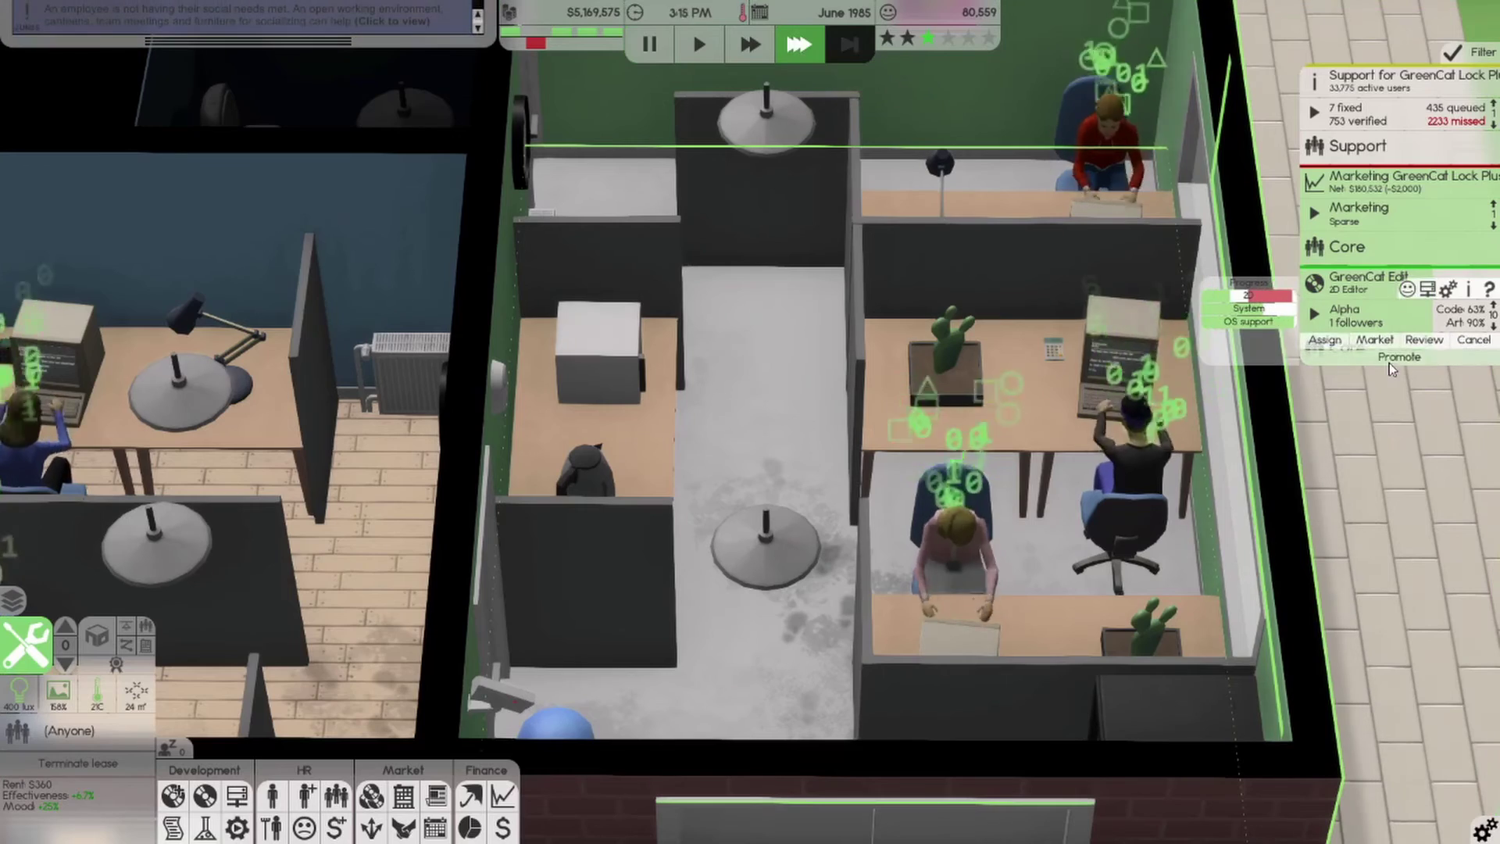
{"action": "left_click", "coordinate": [1289, 341]}
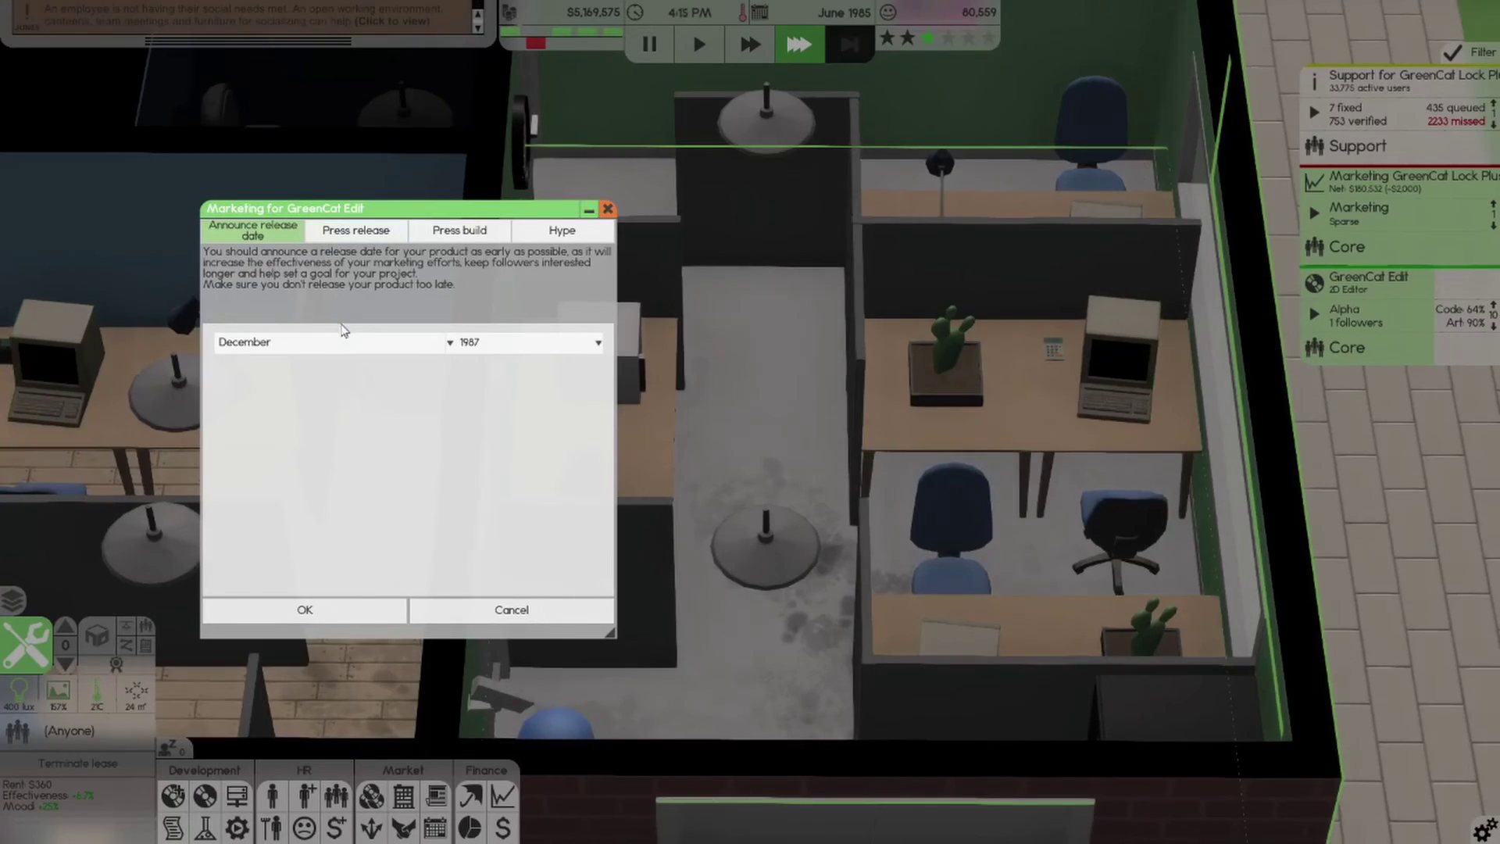
{"action": "left_click", "coordinate": [351, 341]}
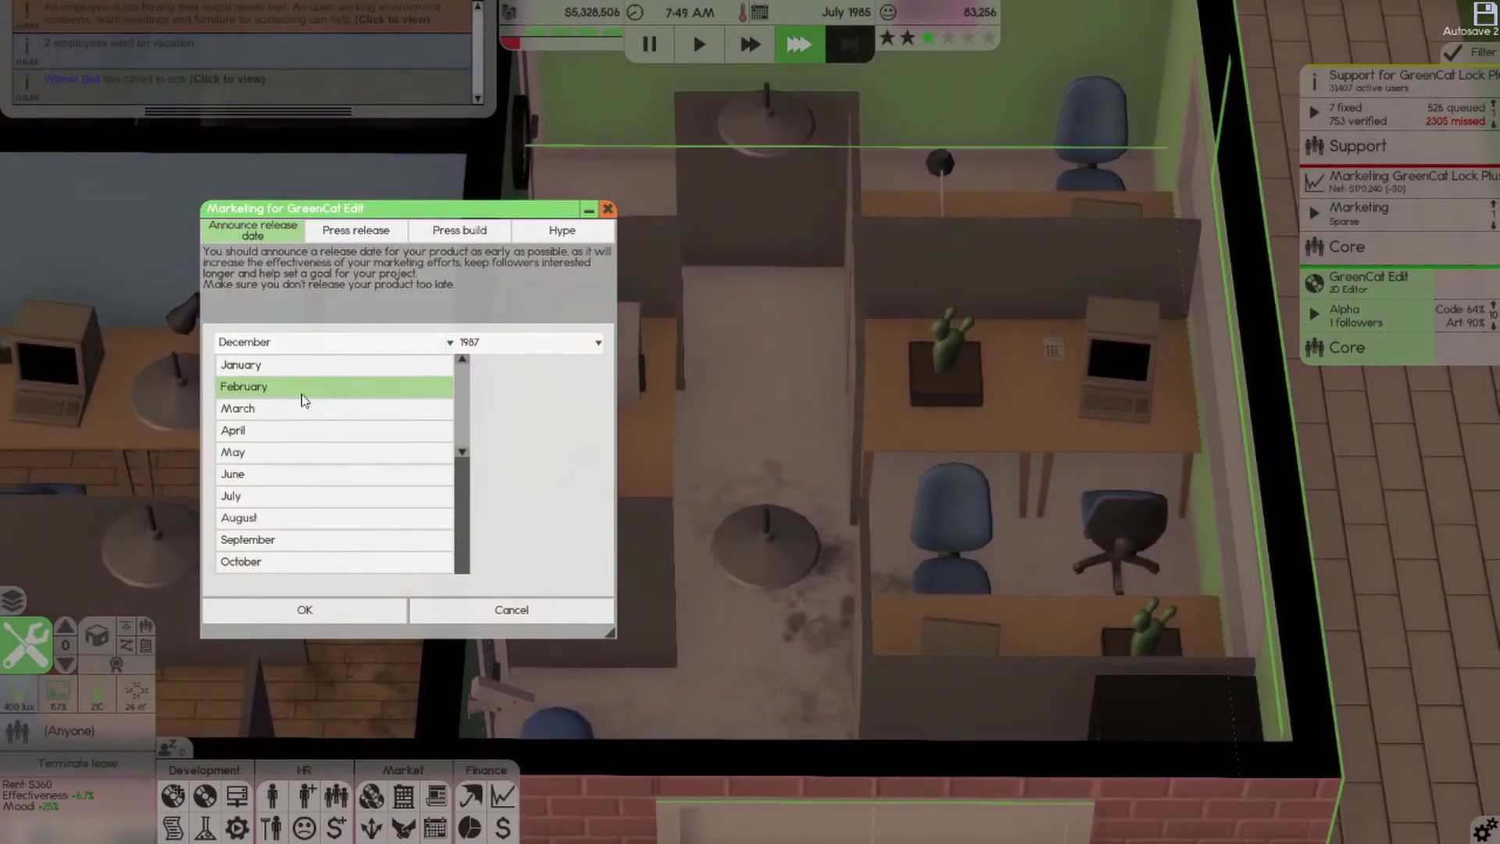
{"action": "left_click", "coordinate": [302, 388]}
{"action": "left_click", "coordinate": [516, 343]}
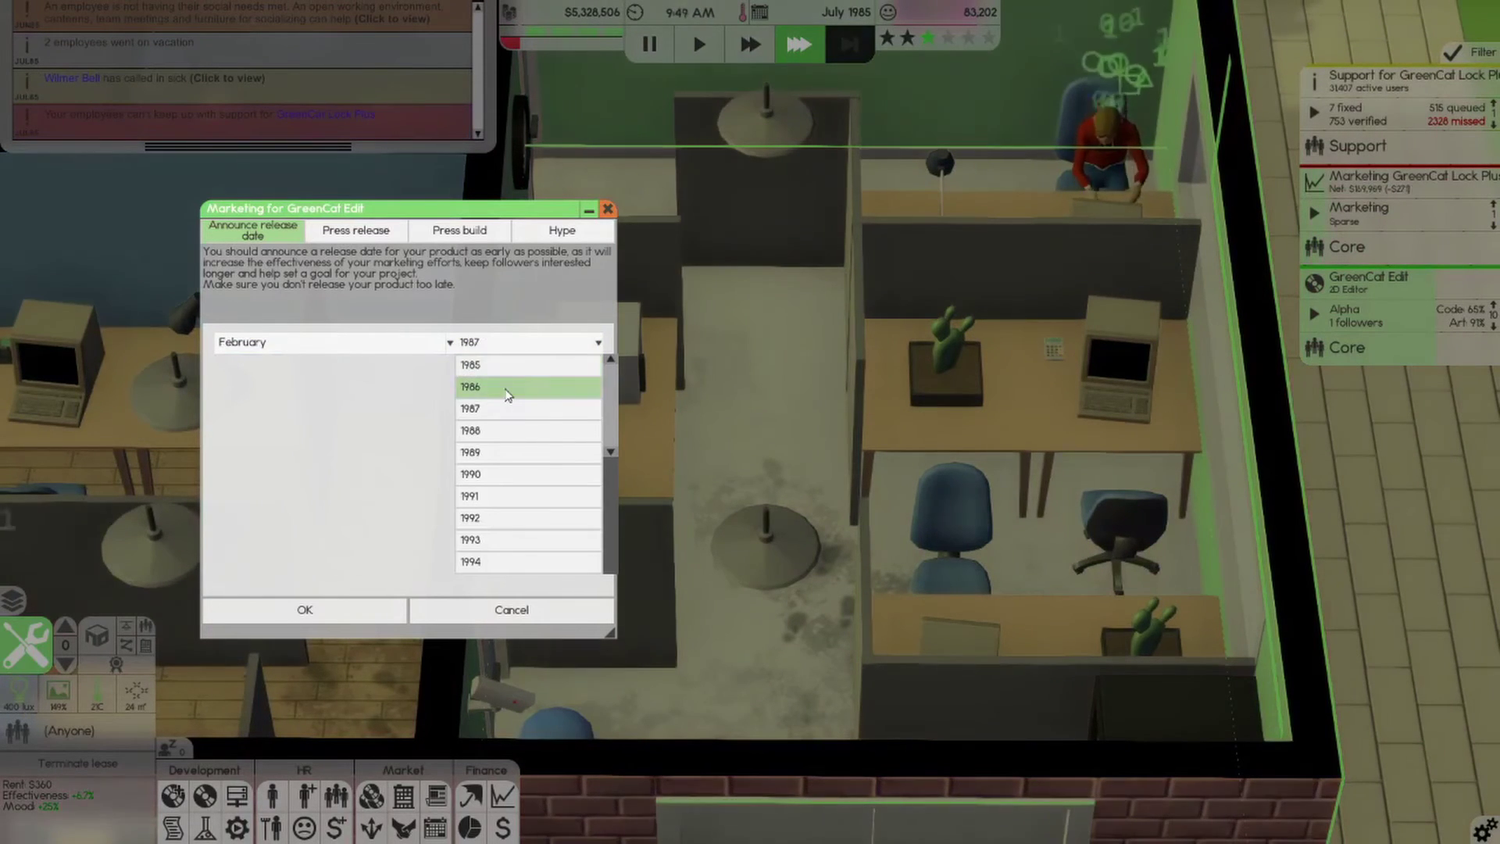
{"action": "left_click", "coordinate": [508, 387]}
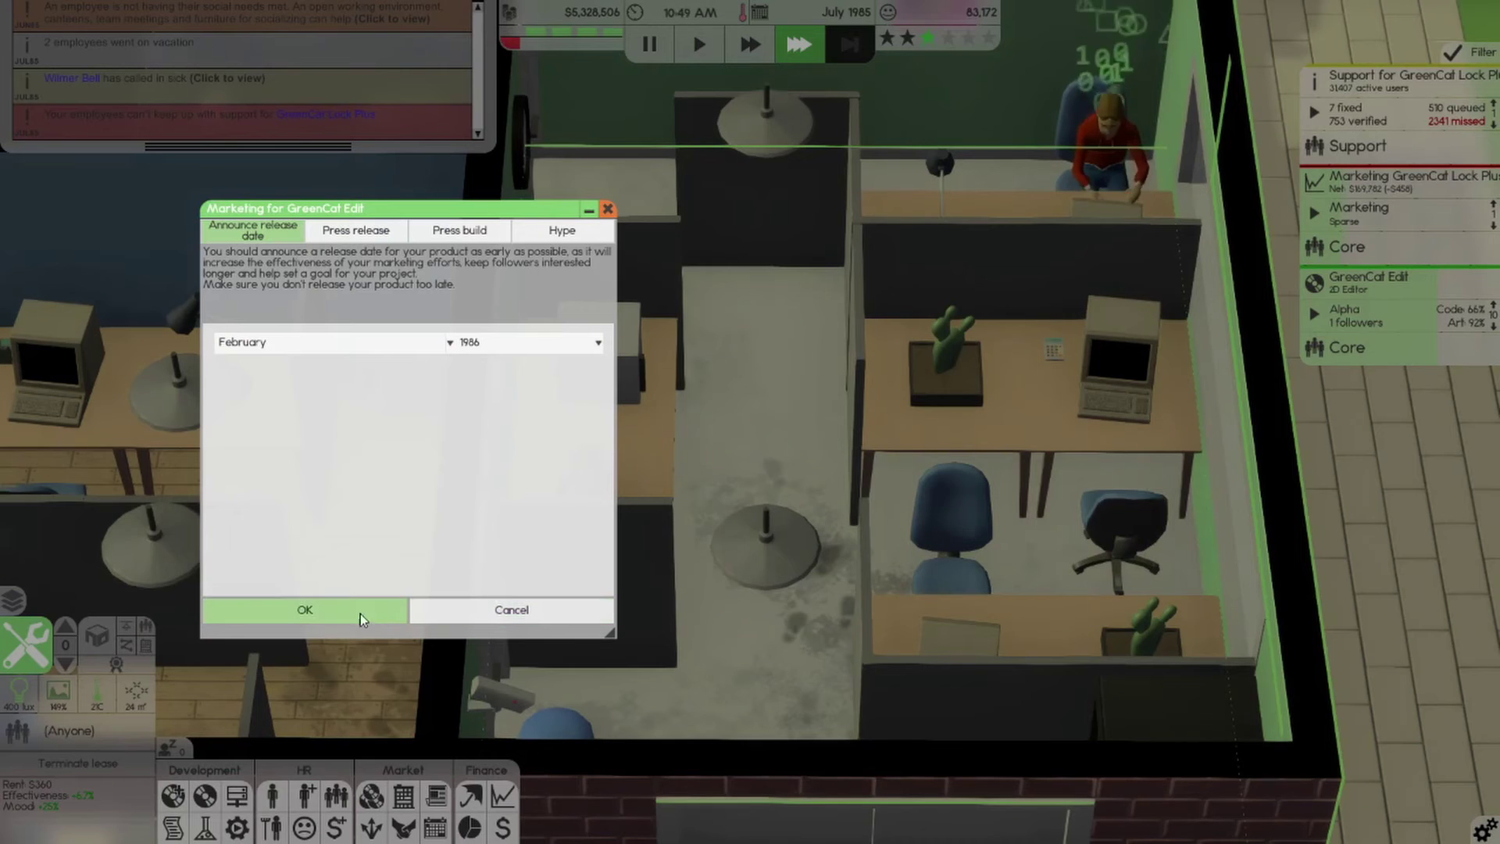
{"action": "left_click", "coordinate": [338, 619]}
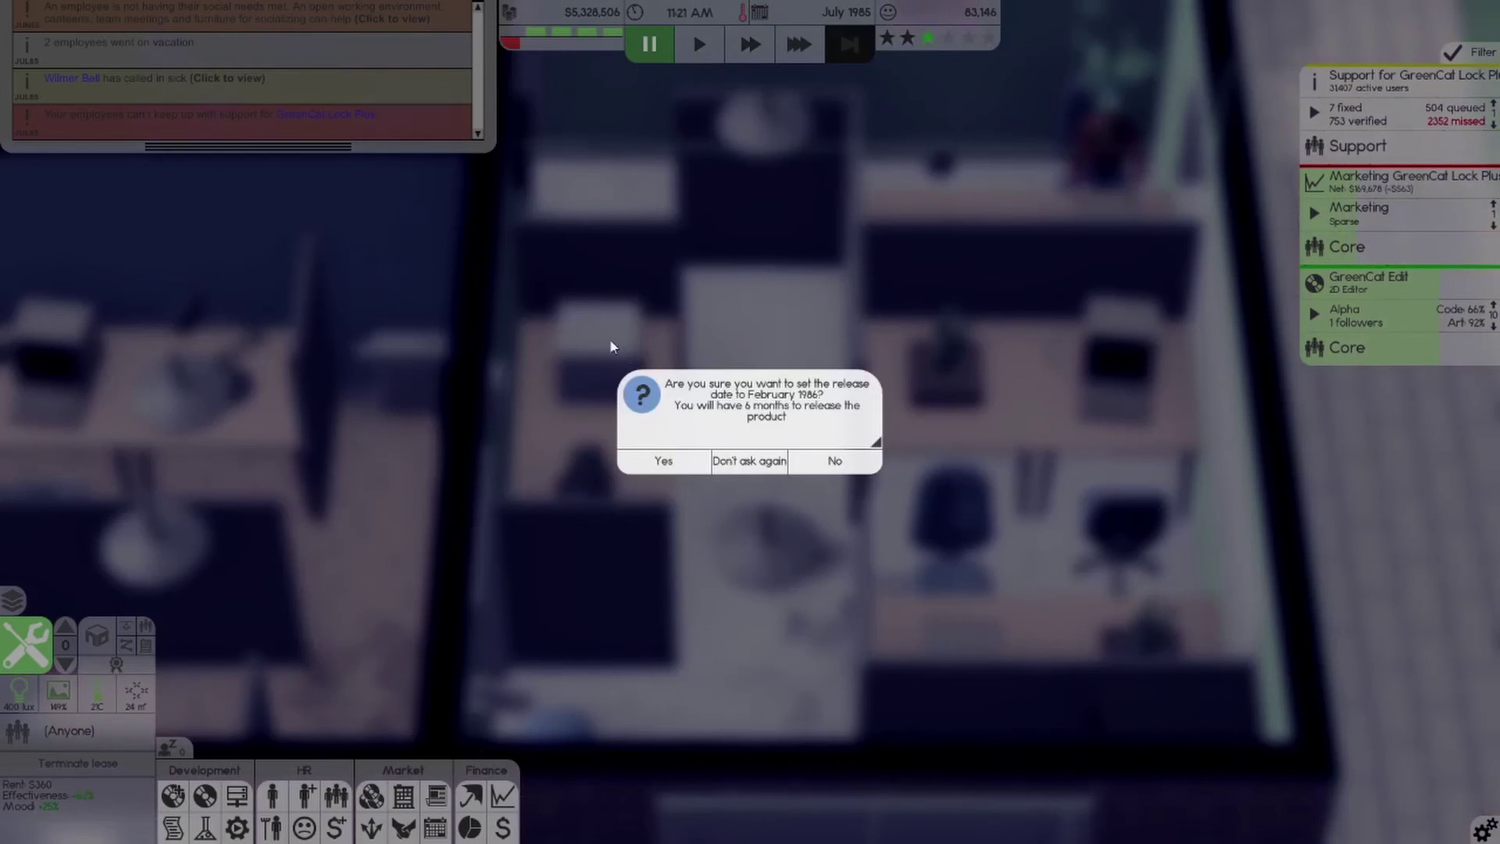
{"action": "left_click", "coordinate": [663, 462]}
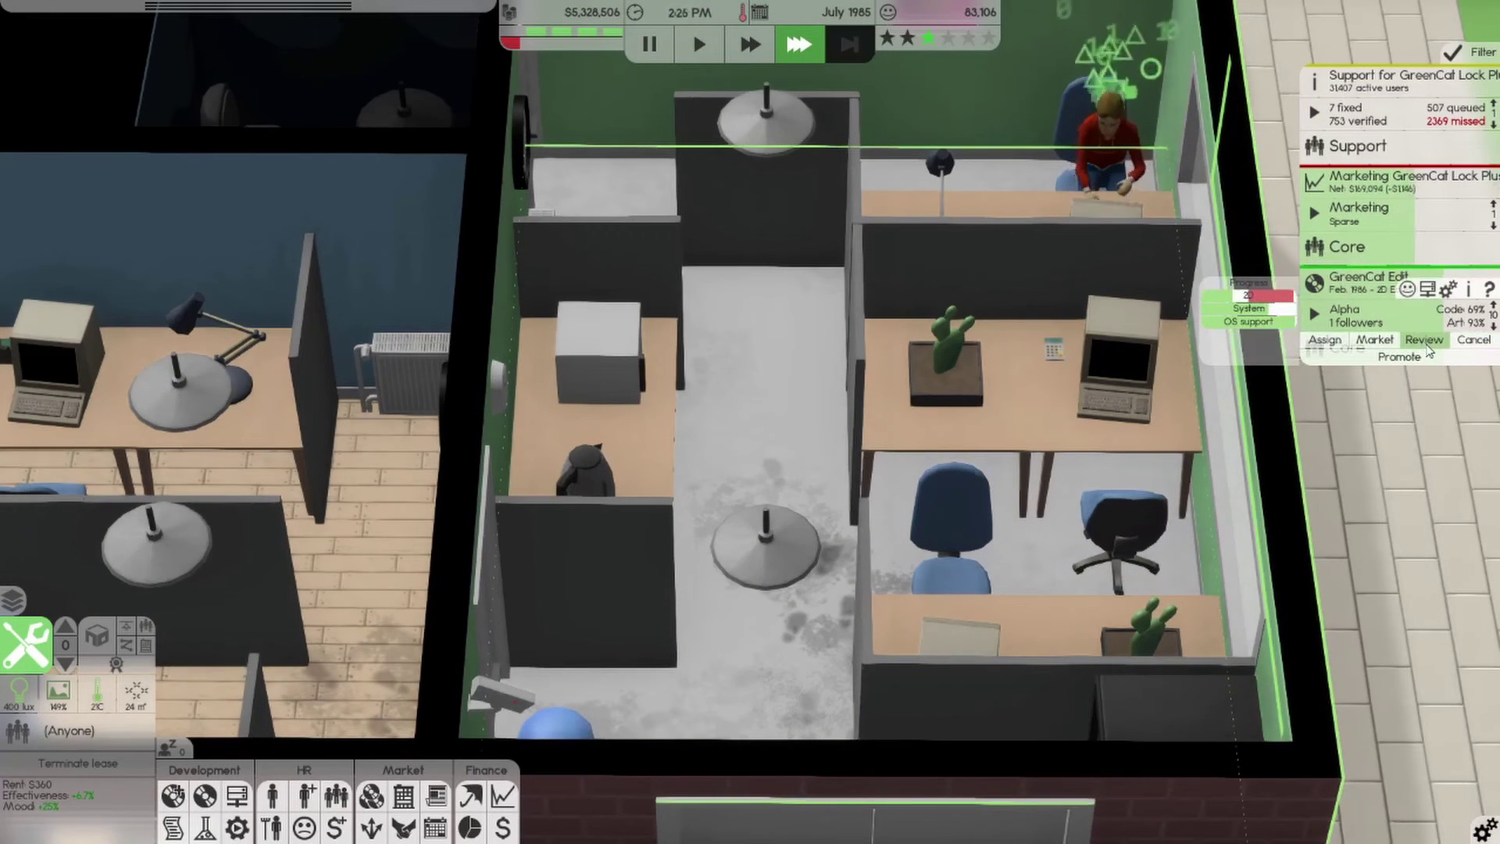
{"action": "mouse_move", "coordinate": [1395, 211]}
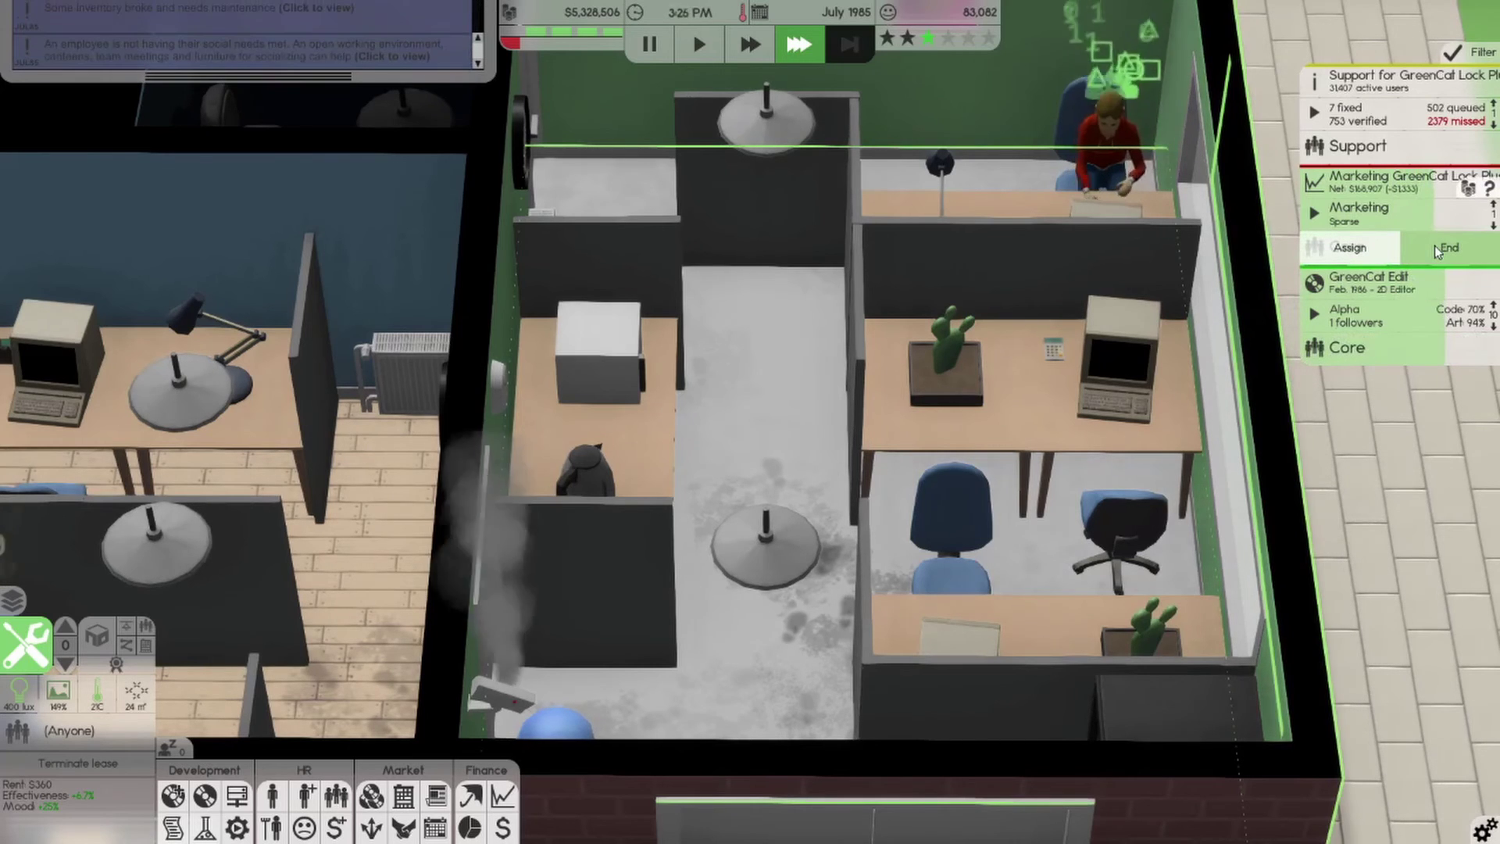
Replace the 2,000 marketing budget with 1000 and confirm it
{"action": "left_click", "coordinate": [1469, 189]}
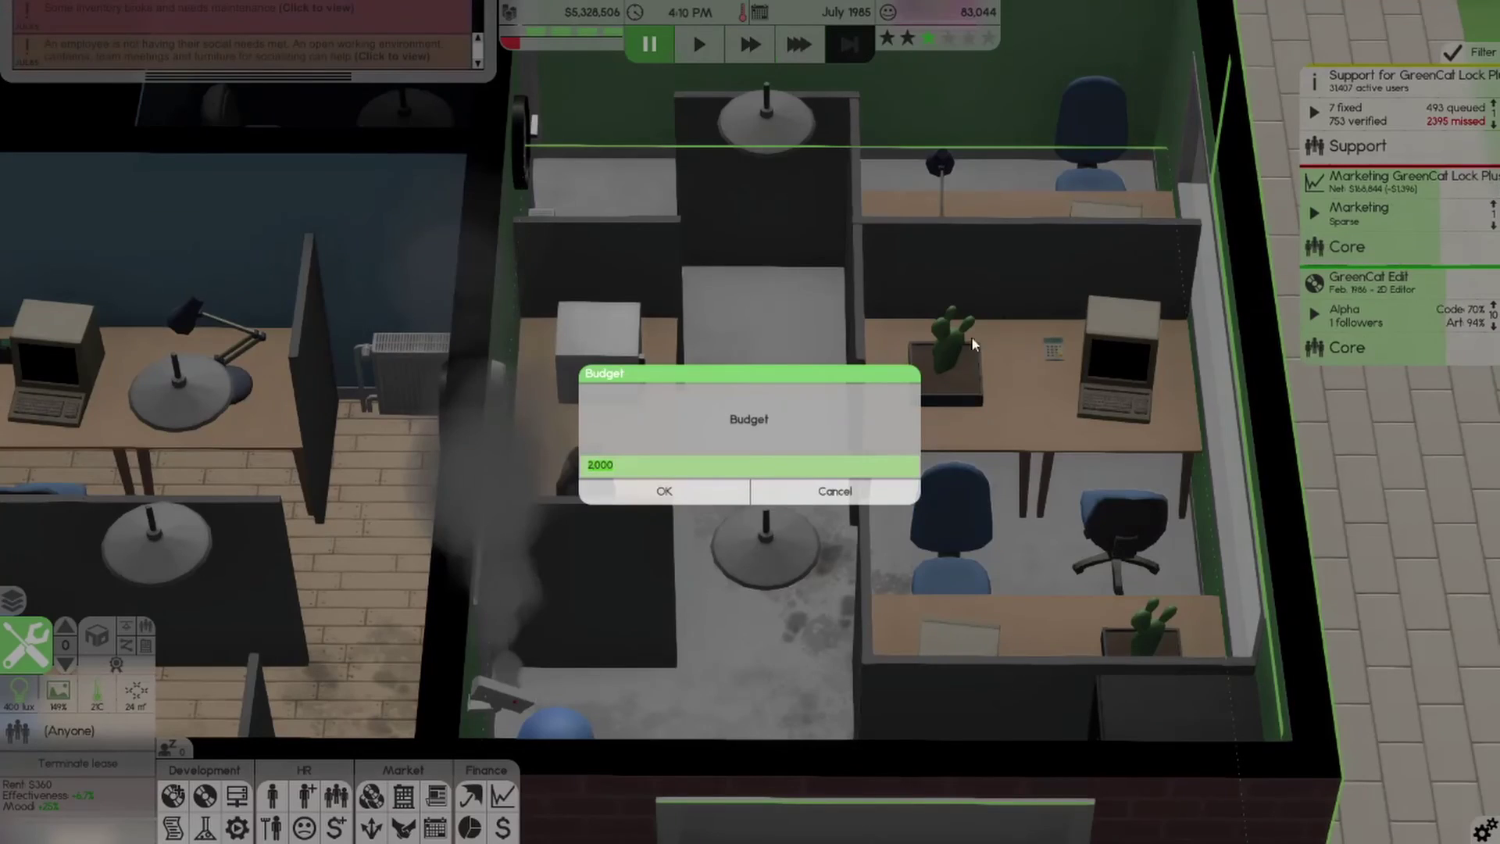
{"action": "key", "text": "BackSpace"}
{"action": "key", "text": "BackSpace"}
{"action": "key", "text": "BackSpace"}
{"action": "key", "text": "BackSpace"}
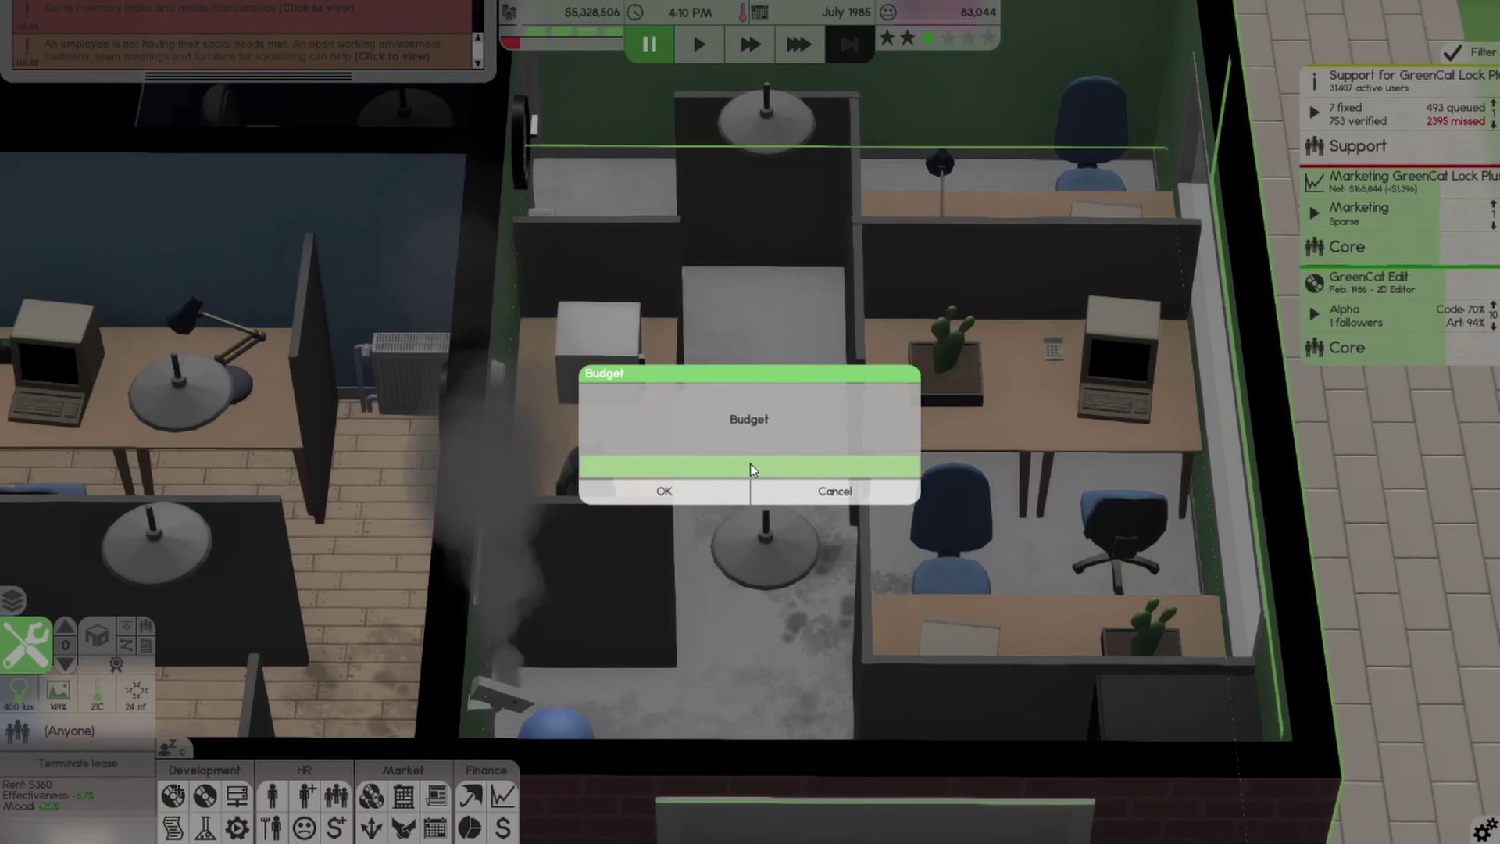
{"action": "type", "text": "1000"}
{"action": "key", "text": "Return"}
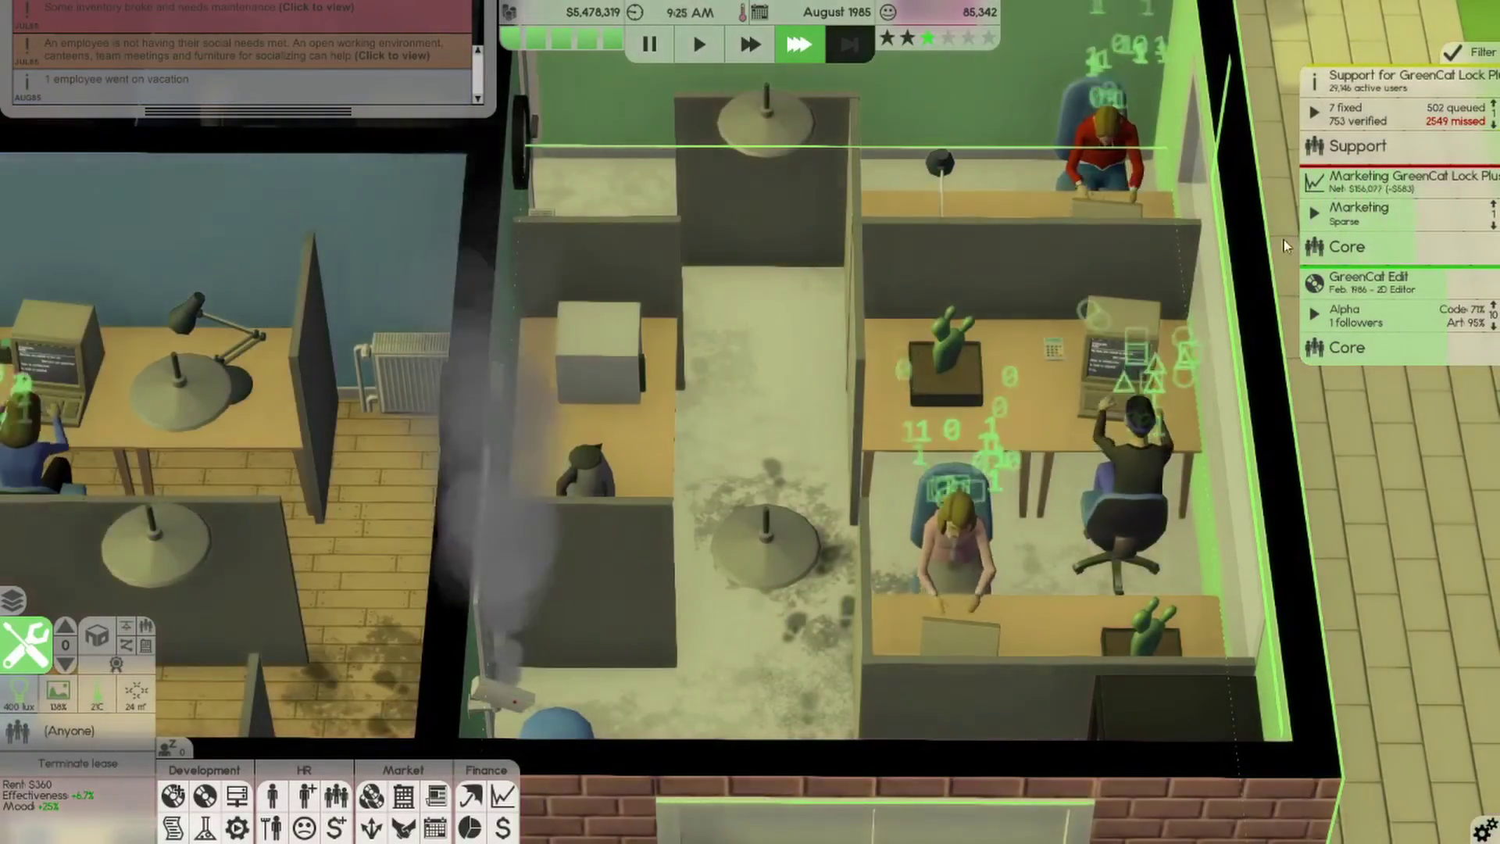
{"action": "mouse_move", "coordinate": [1400, 311]}
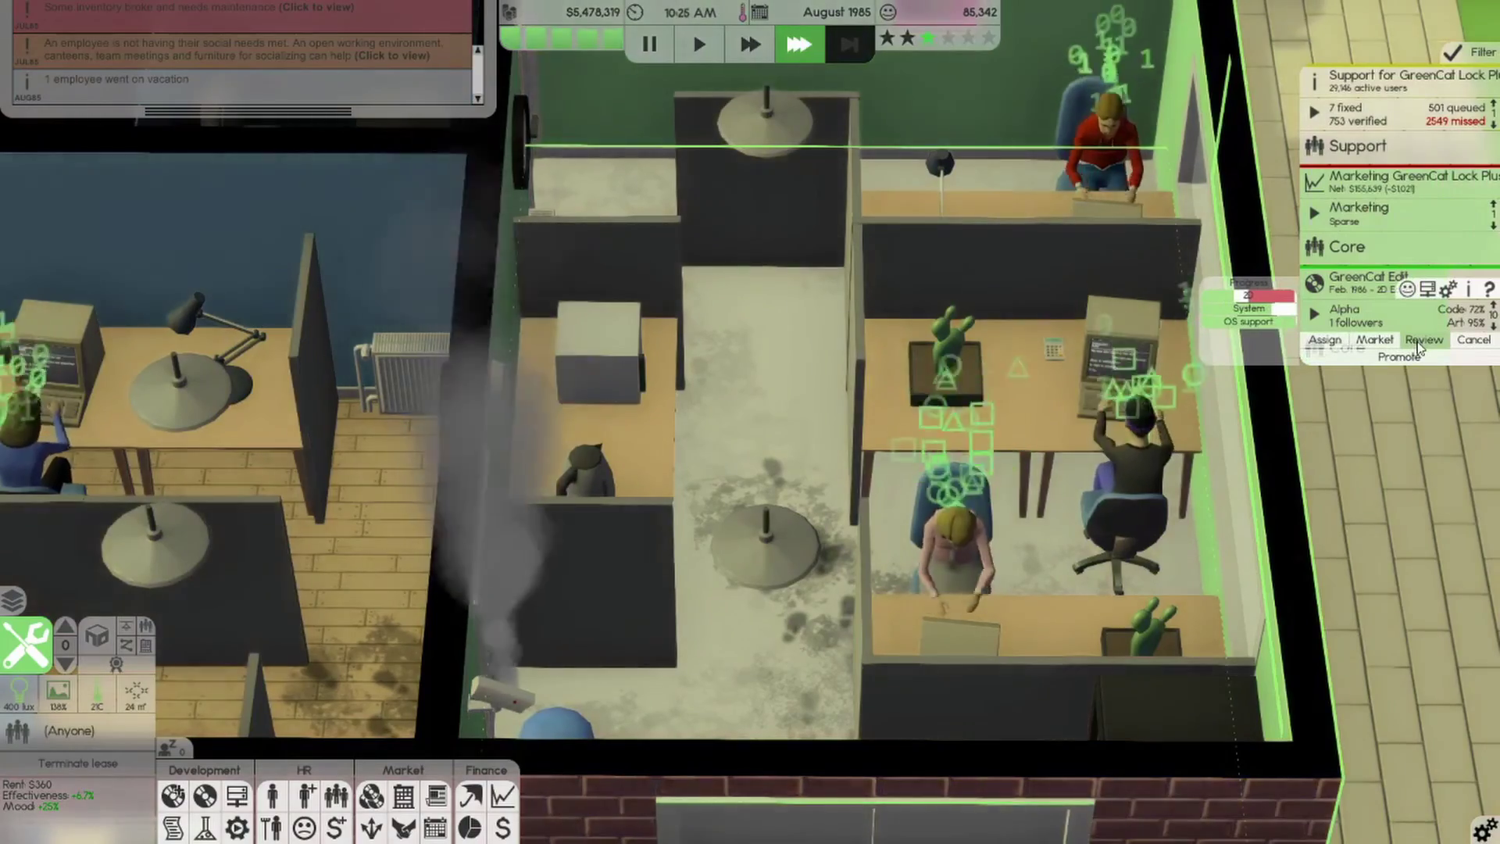
Order an outsourced review of GreenCat Edit, then pause the game
{"action": "left_click", "coordinate": [1424, 340]}
{"action": "left_click", "coordinate": [260, 369]}
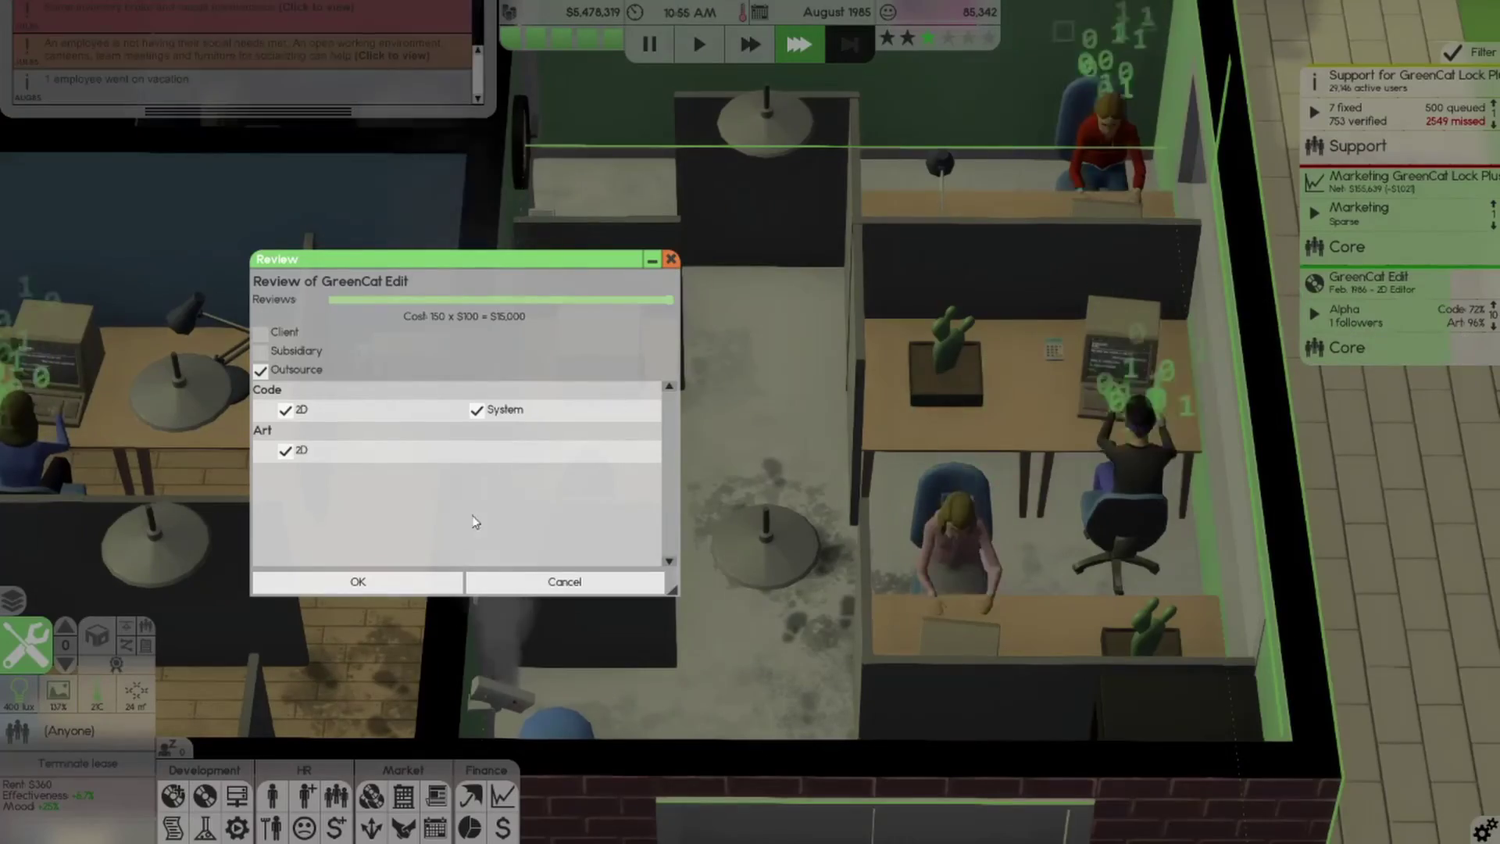
{"action": "left_click", "coordinate": [417, 586]}
{"action": "left_click", "coordinate": [638, 49]}
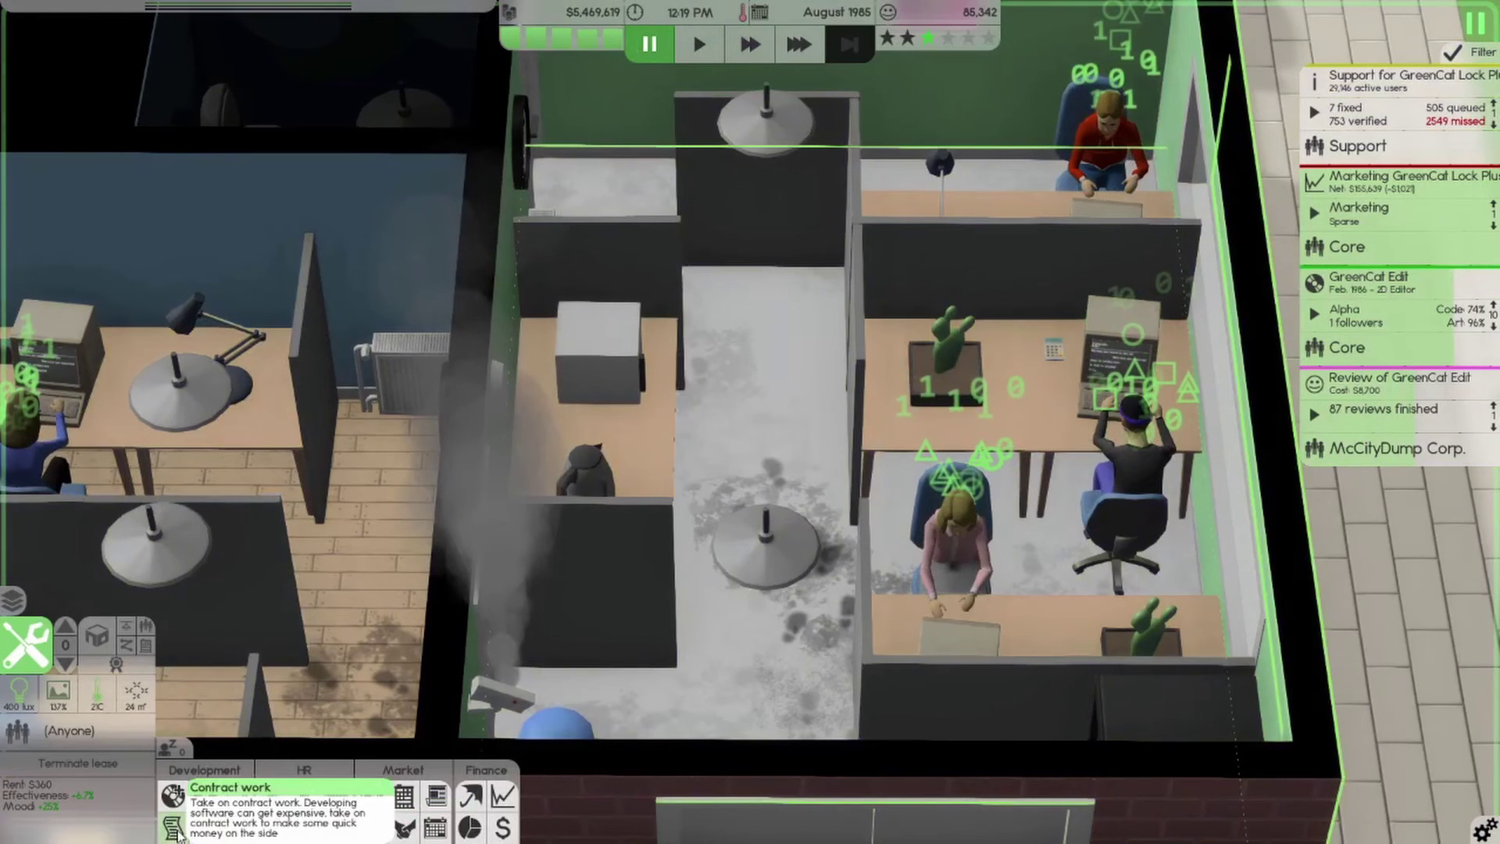
Call in temporary cleaning and maintenance staff, then resume and iterate on the 8/10 review
{"action": "left_click", "coordinate": [272, 796]}
{"action": "mouse_move", "coordinate": [346, 493]}
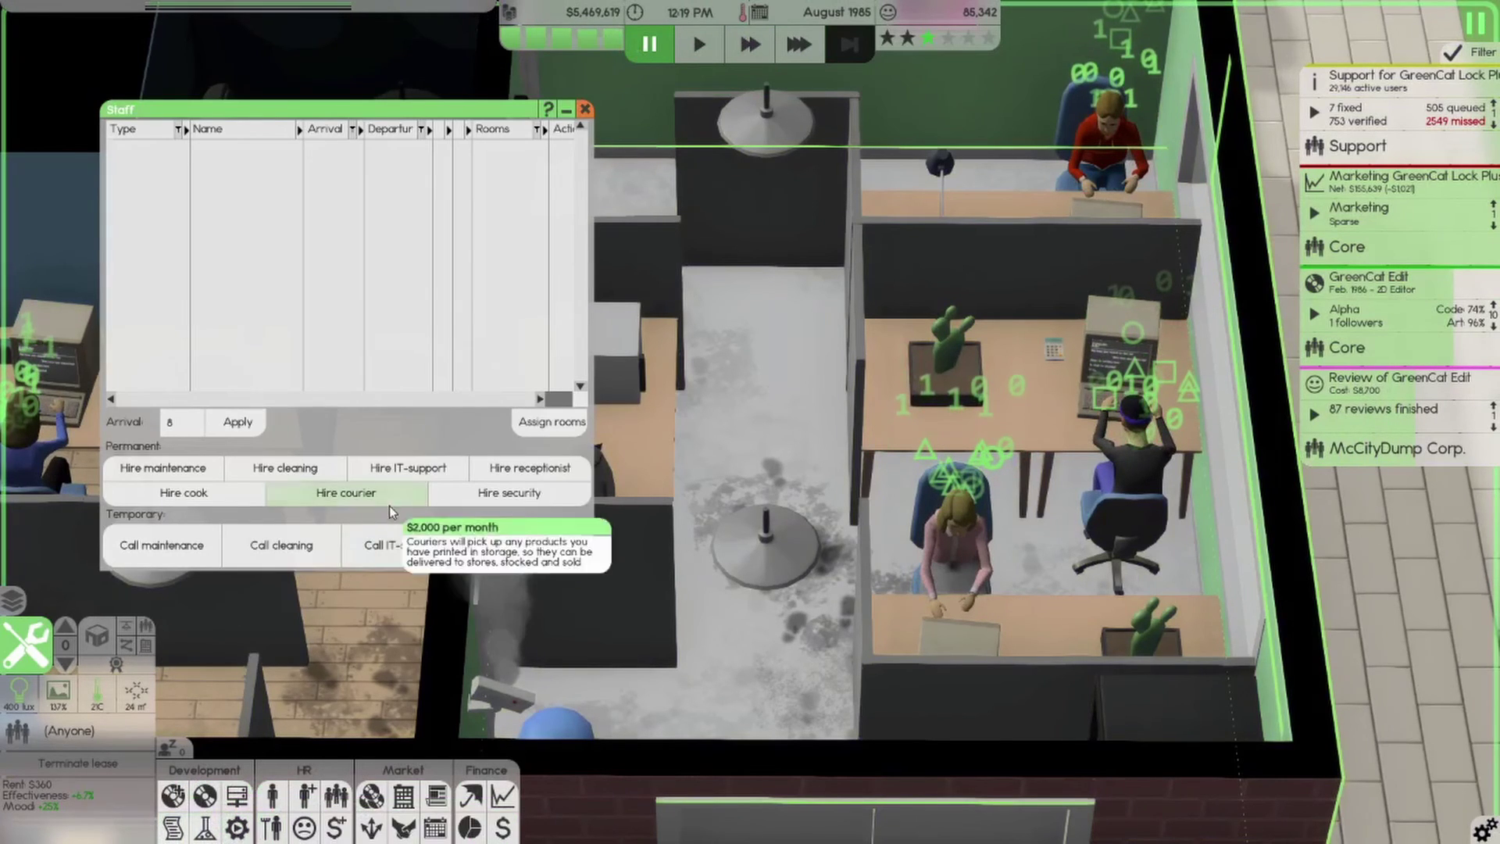
{"action": "left_click", "coordinate": [281, 545]}
{"action": "left_click", "coordinate": [162, 545]}
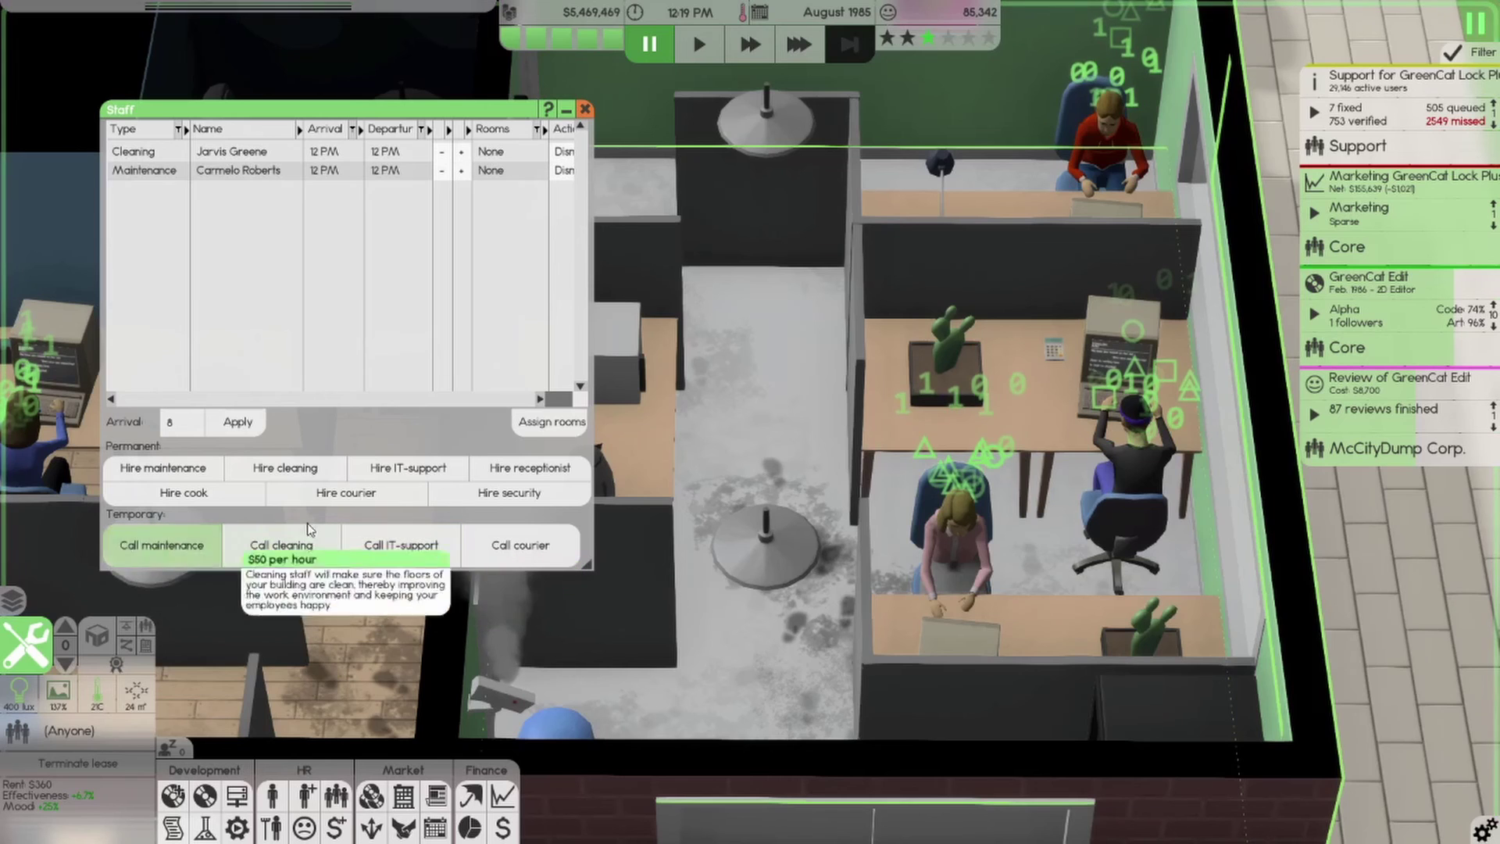
{"action": "left_click", "coordinate": [584, 108]}
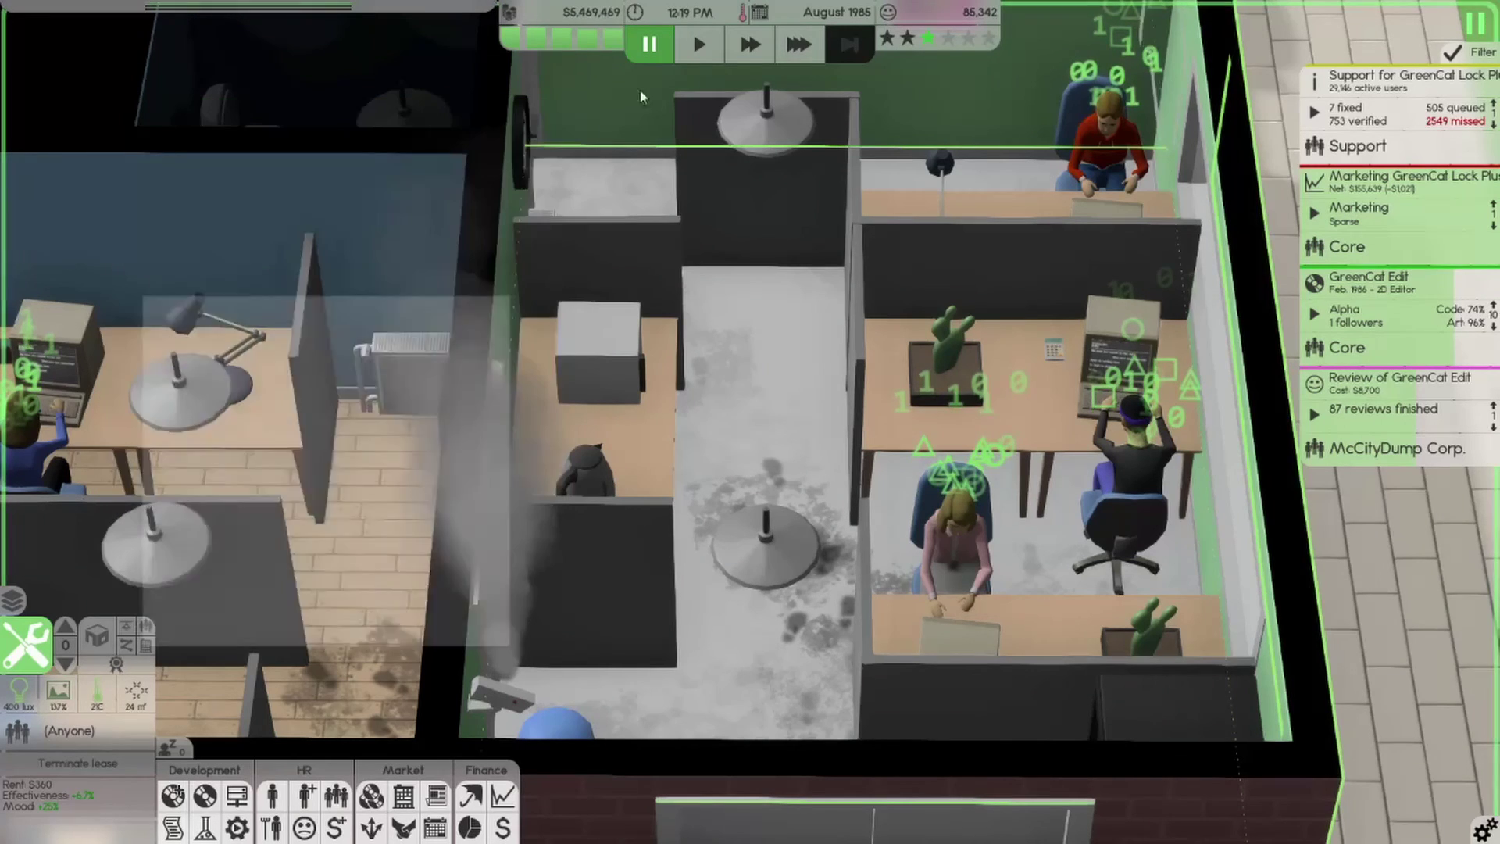
{"action": "left_click", "coordinate": [798, 45]}
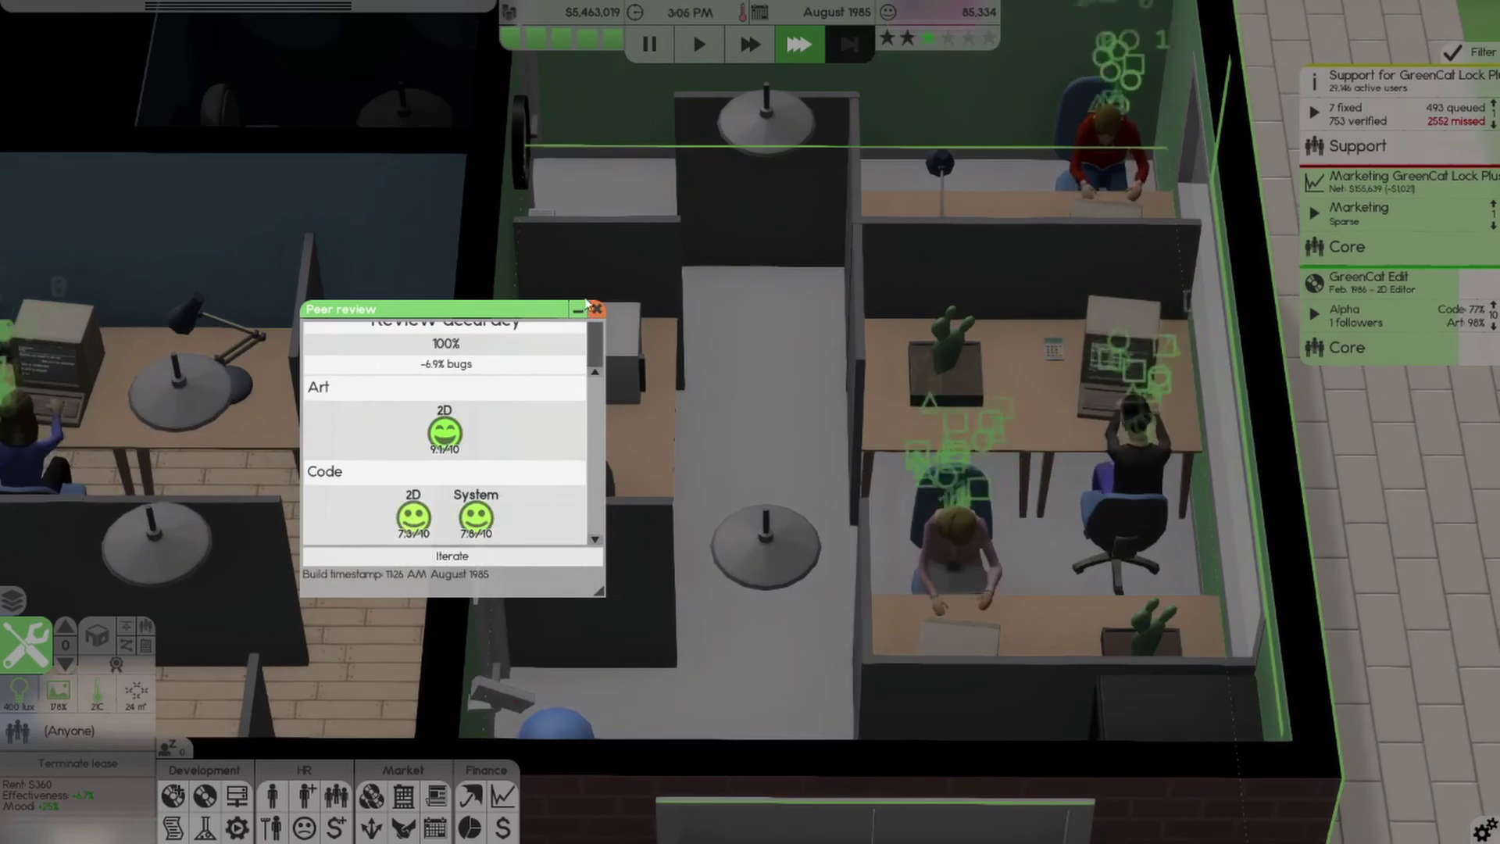
{"action": "left_click", "coordinate": [453, 555]}
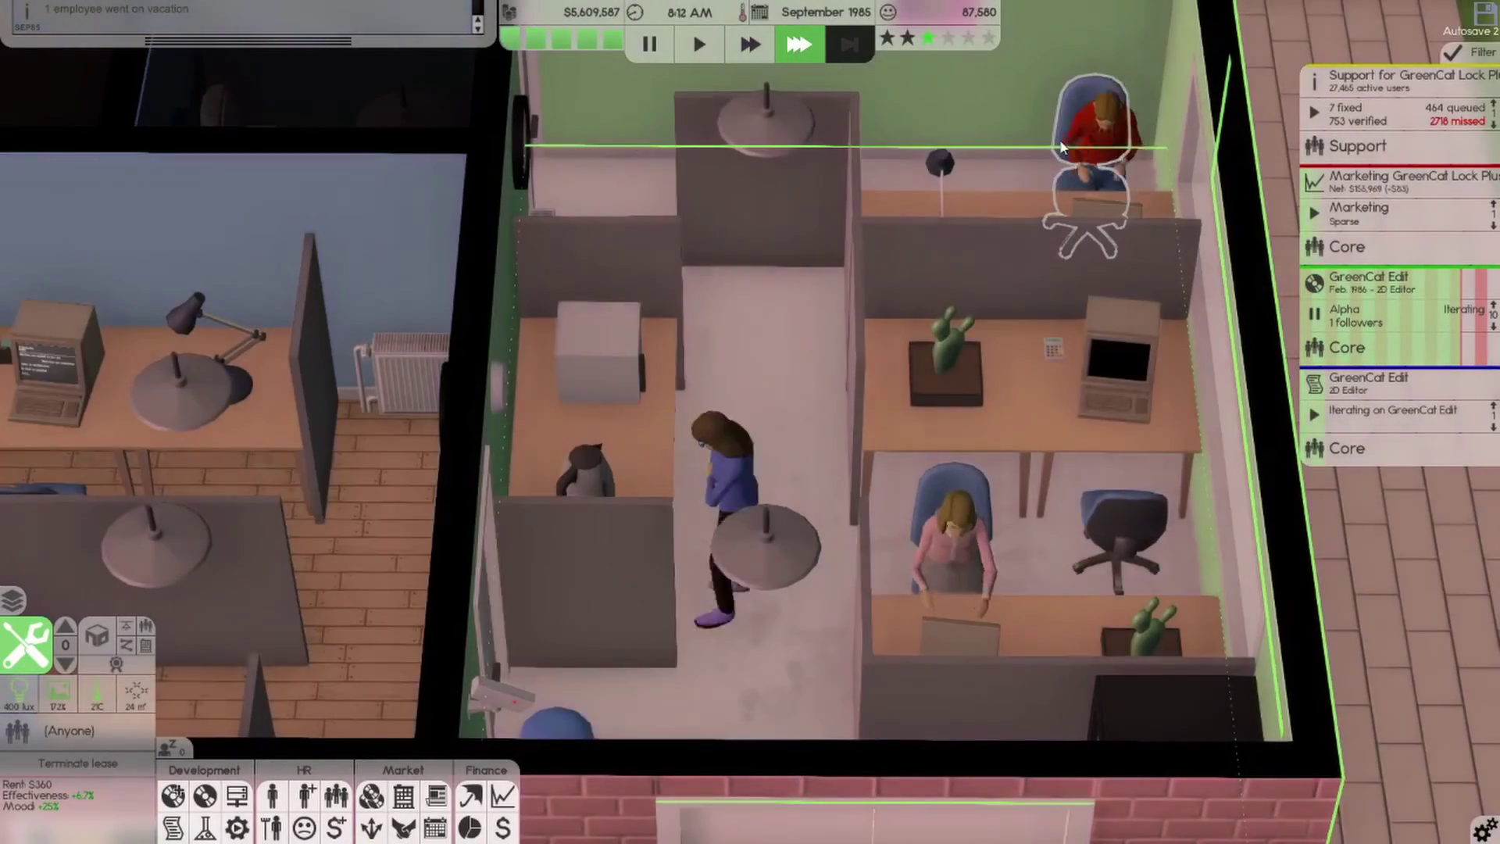
{"action": "mouse_move", "coordinate": [1401, 311]}
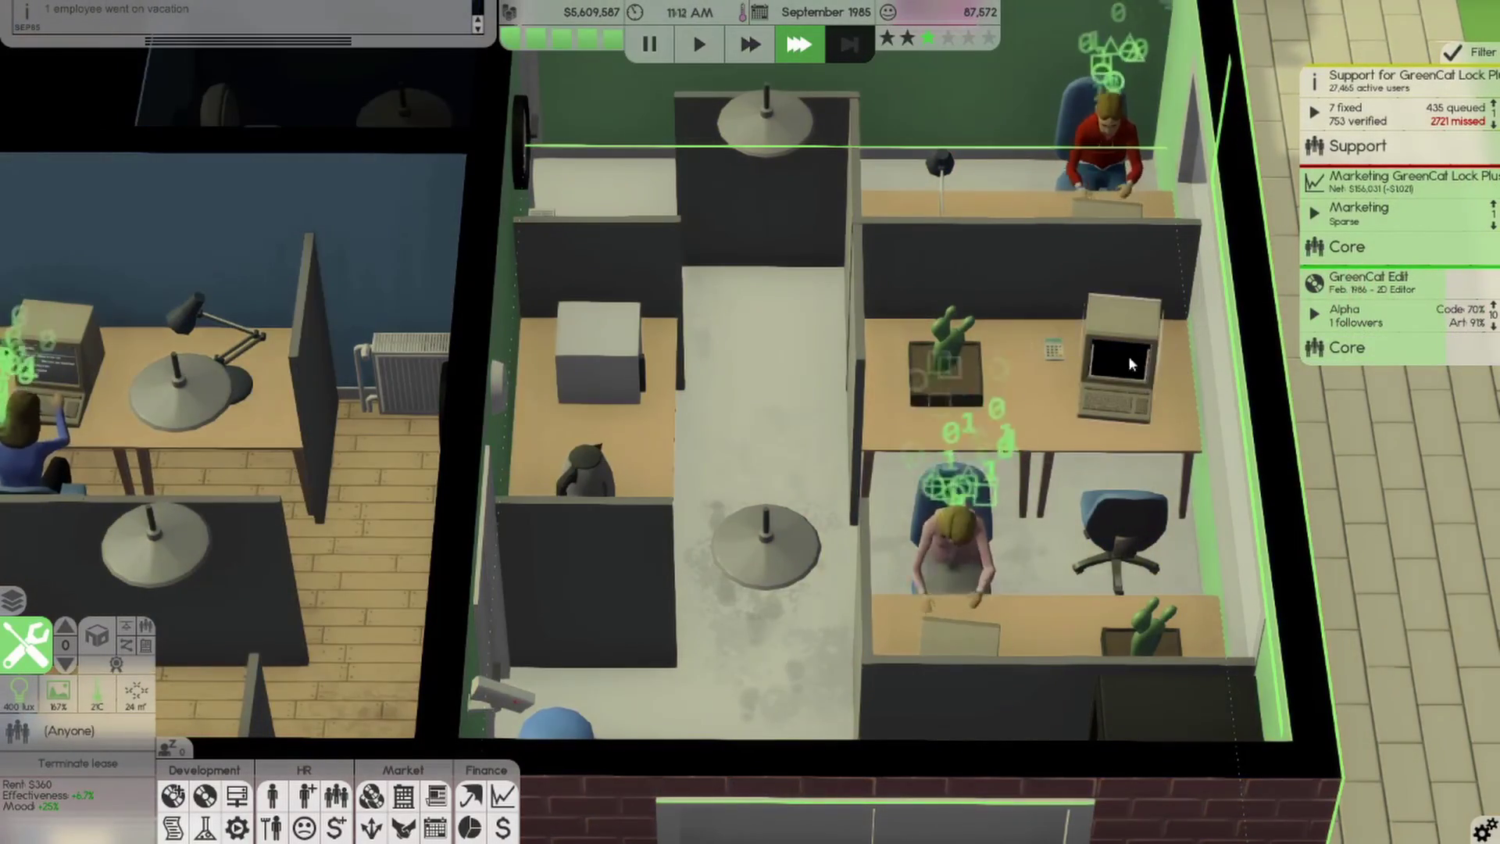
Pan the camera across the office toward the sidewalk, slowing and then pausing the game
{"action": "key", "text": "a"}
{"action": "key", "text": "d"}
{"action": "key", "text": "w"}
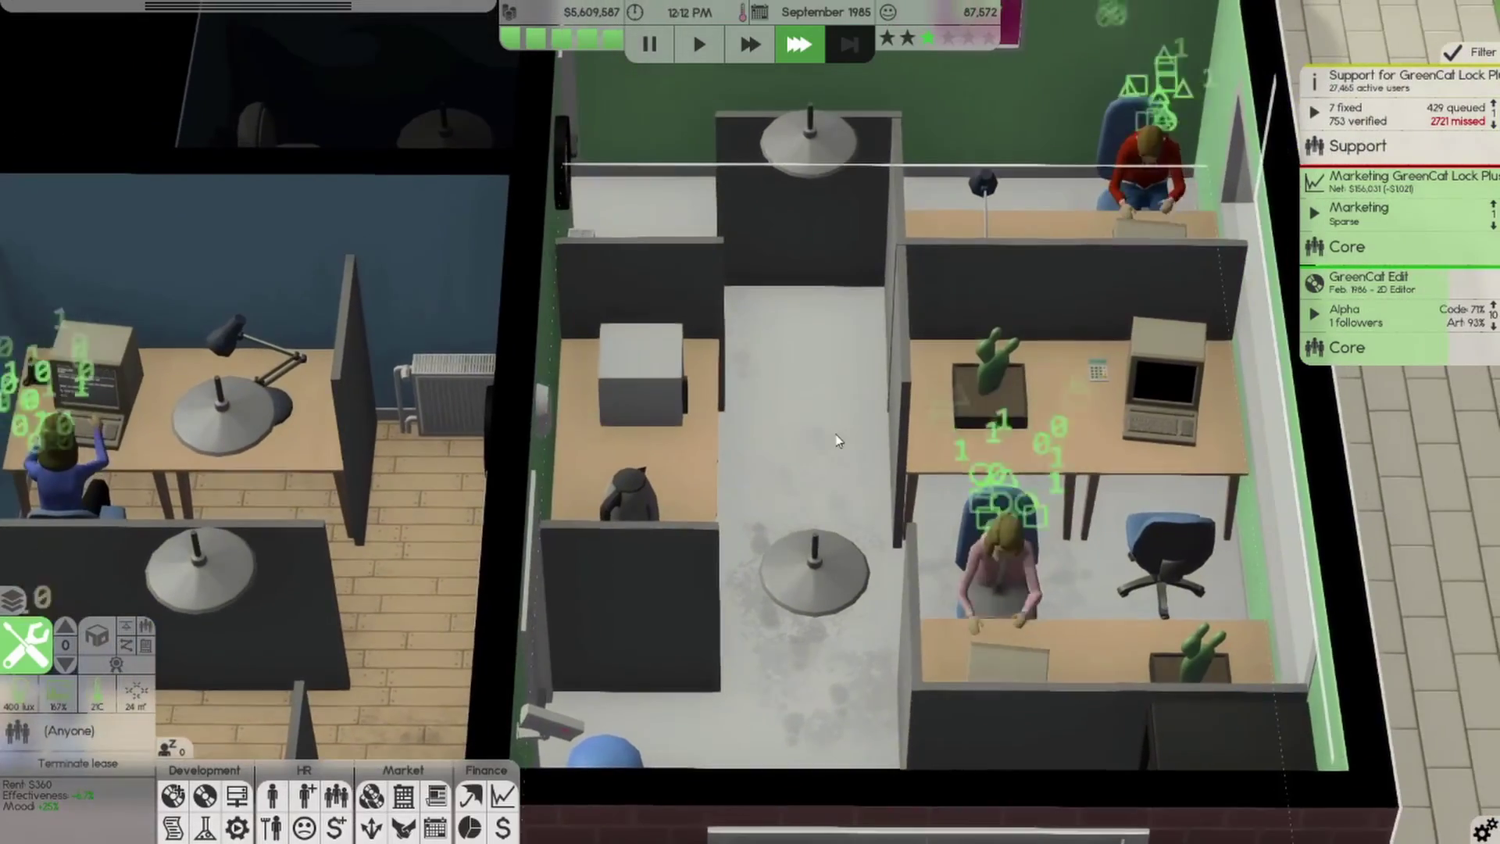
{"action": "left_click", "coordinate": [751, 44]}
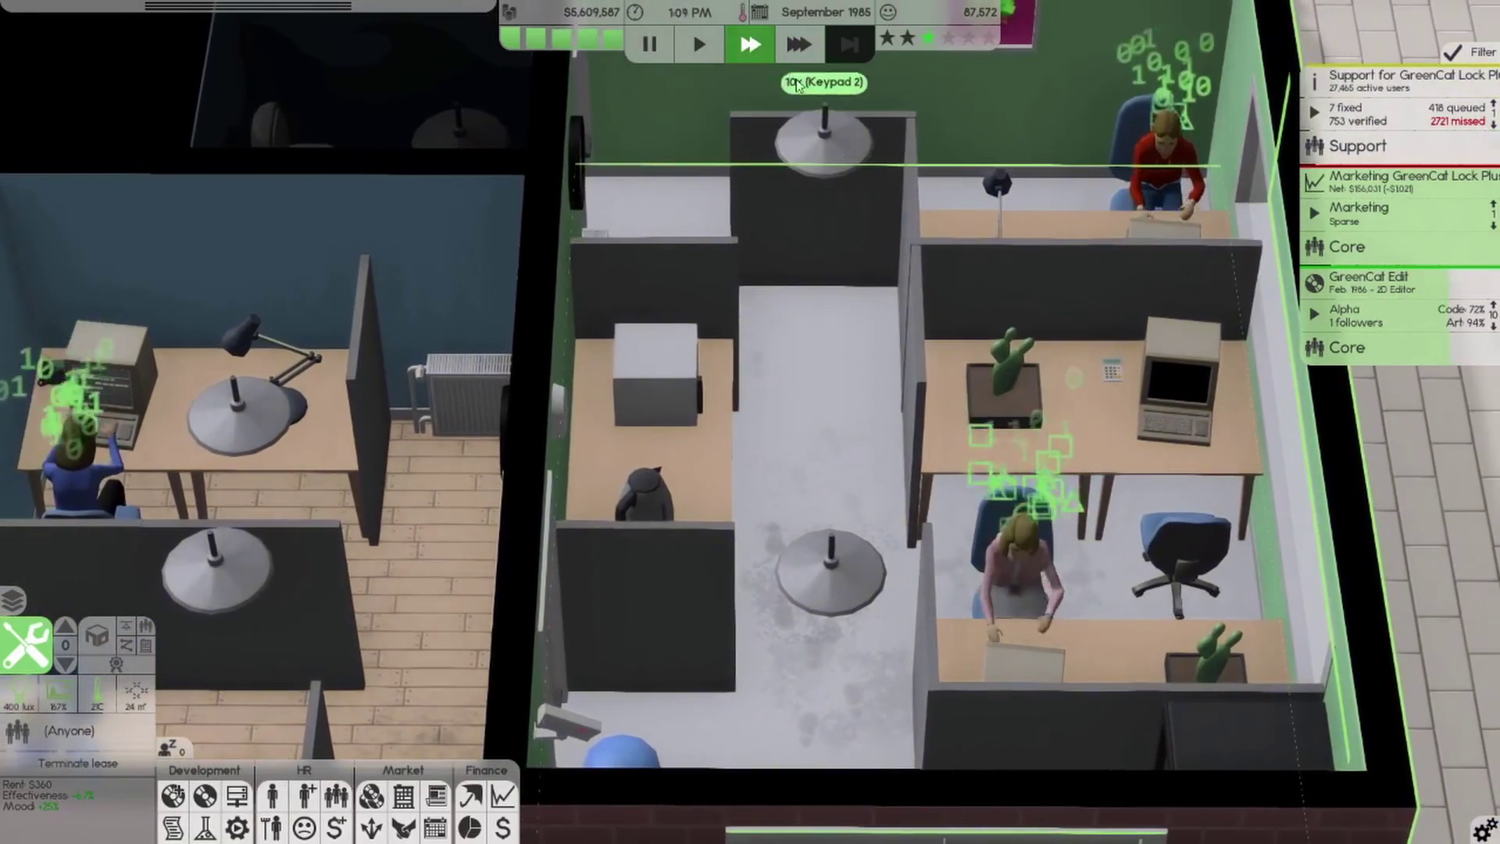
{"action": "key", "text": "d"}
{"action": "key", "text": "w"}
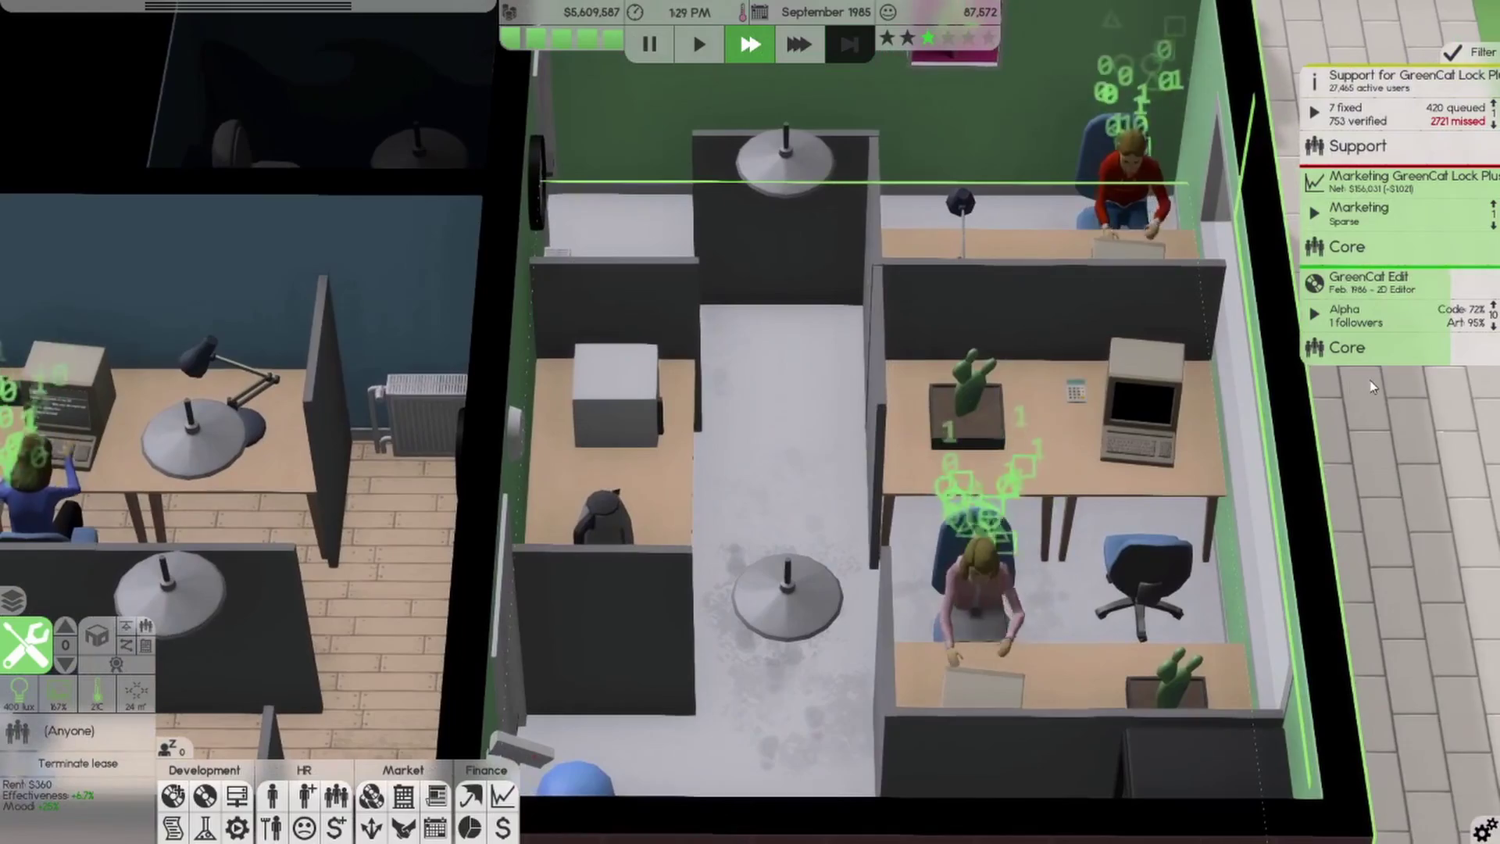
{"action": "scroll", "coordinate": [1262, 479], "scroll_direction": "down", "scroll_amount": 3}
{"action": "scroll", "coordinate": [869, 311], "scroll_direction": "up", "scroll_amount": 3}
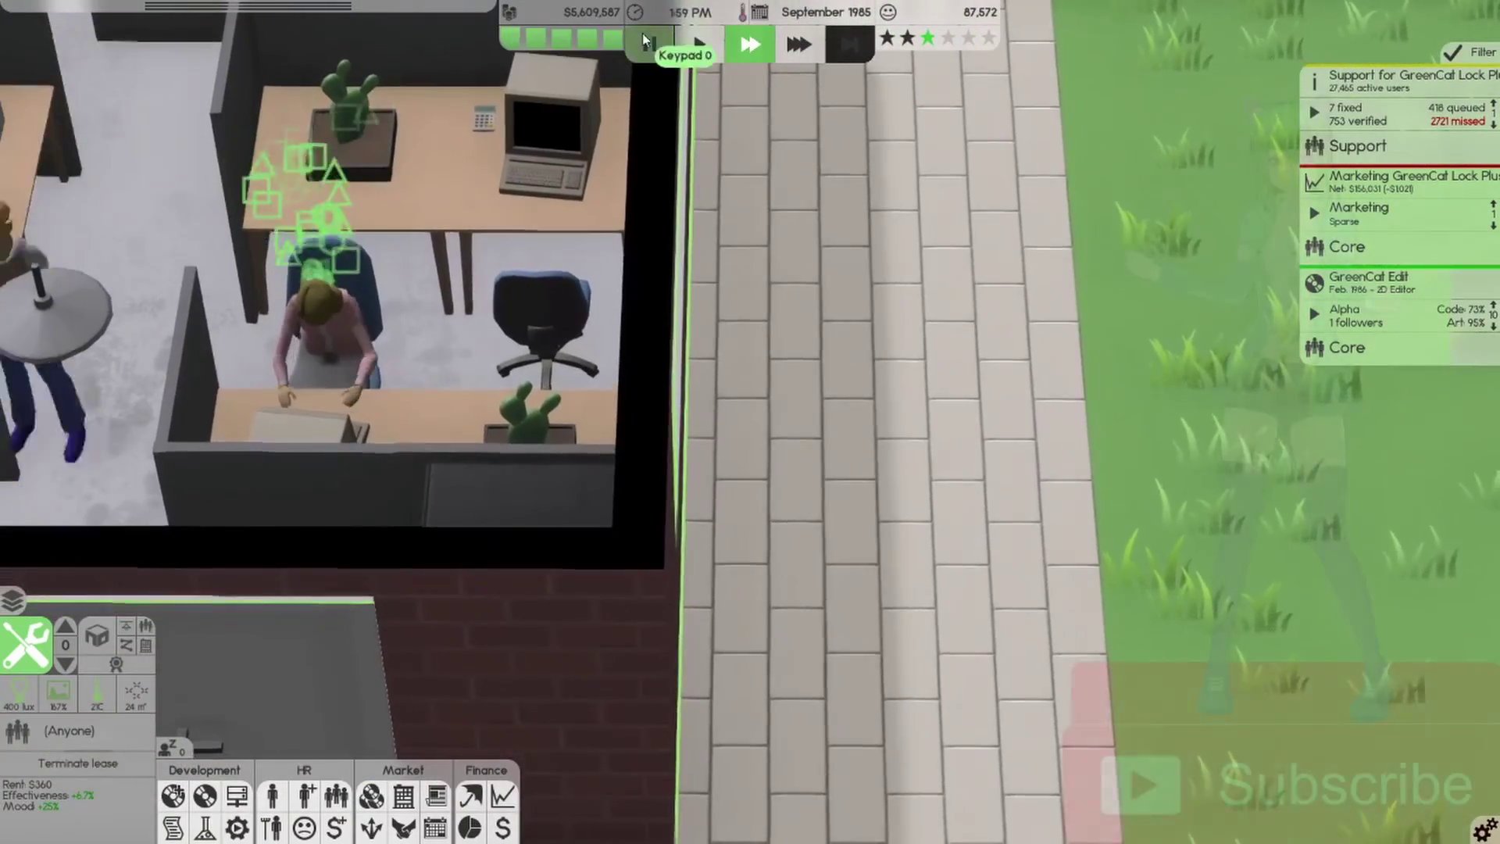
{"action": "left_click", "coordinate": [643, 40]}
{"action": "scroll", "coordinate": [1010, 574], "scroll_direction": "up", "scroll_amount": 3}
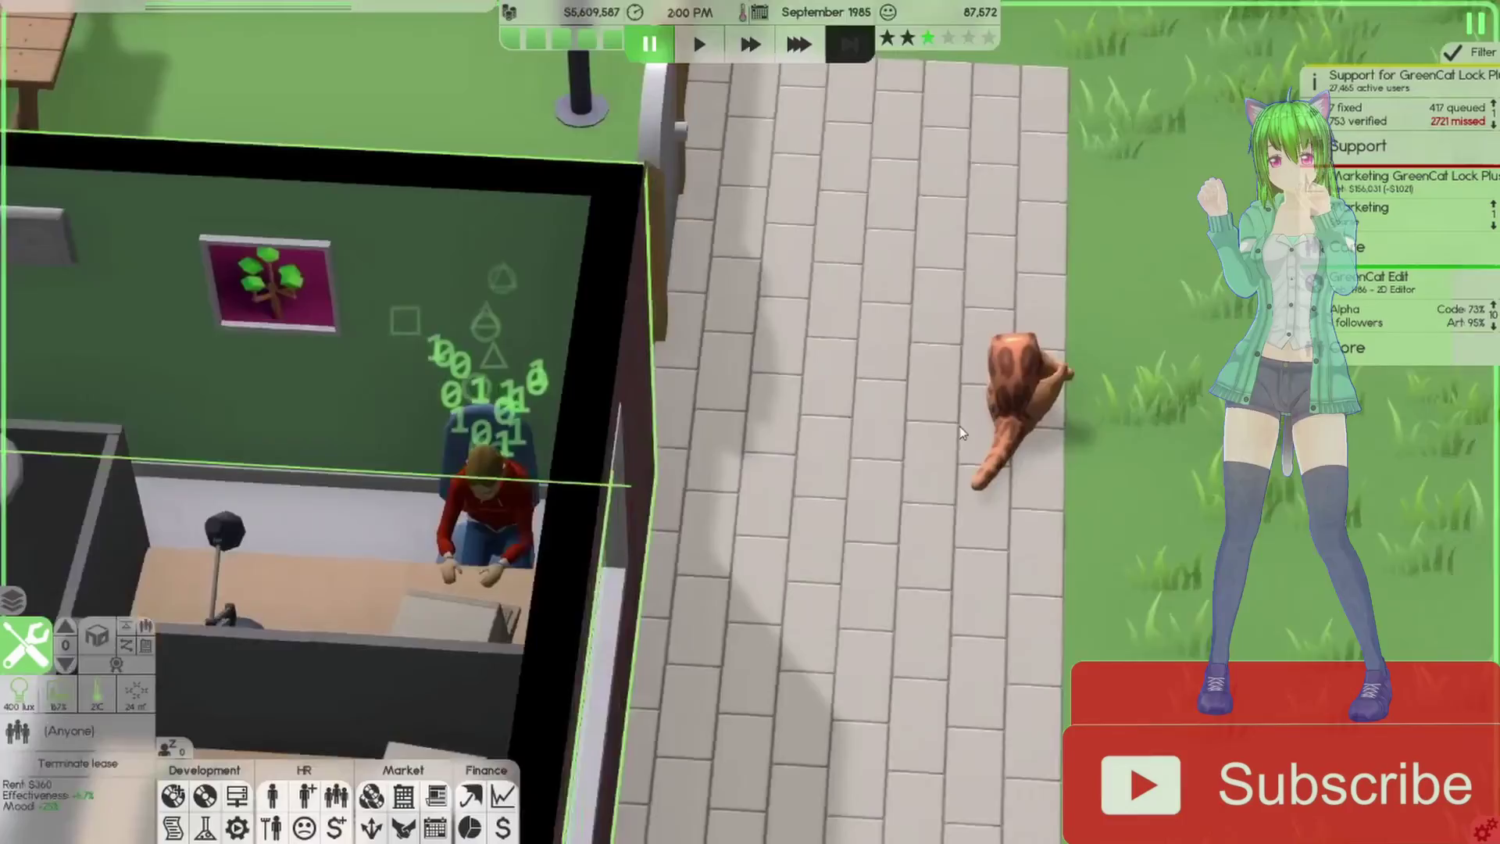
Tilt the camera low along the sidewalk and center the orange cat, game paused
{"action": "left_click_drag", "start_coordinate": [961, 425], "coordinate": [443, 385]}
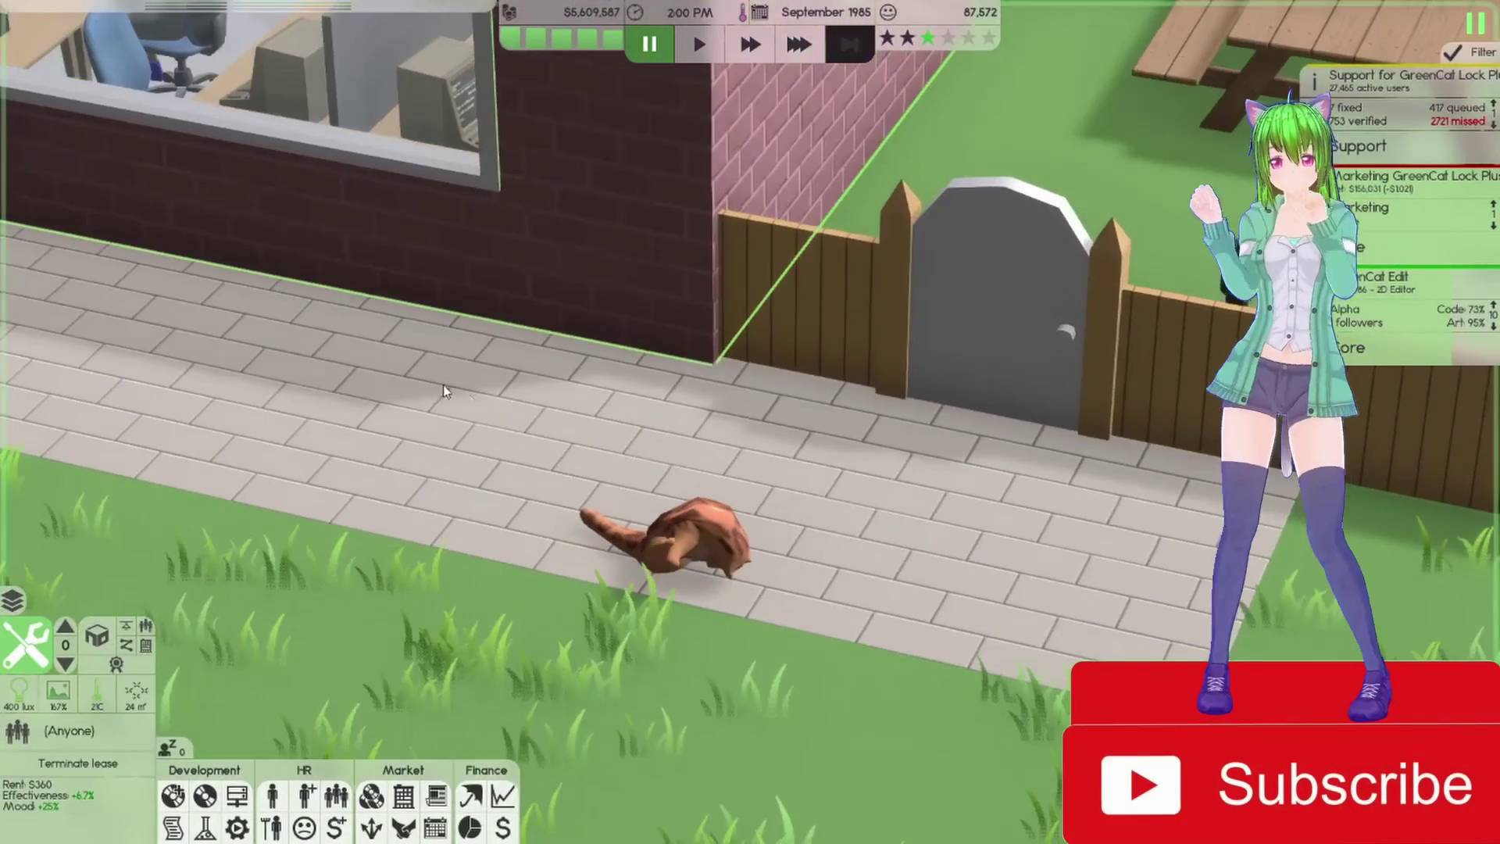
{"action": "left_click_drag", "start_coordinate": [733, 545], "coordinate": [497, 351]}
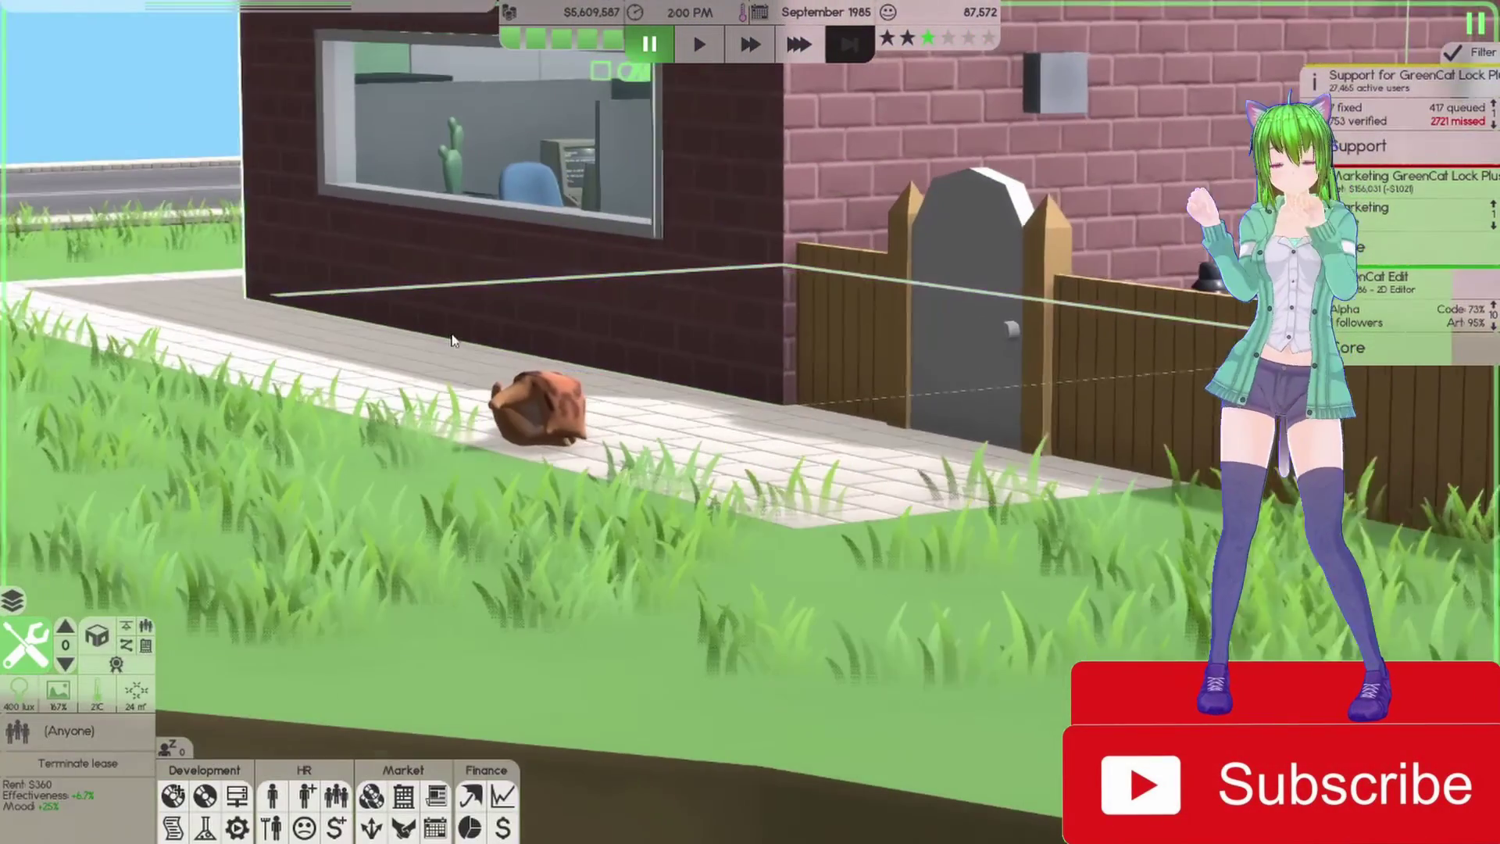
{"action": "scroll", "coordinate": [656, 446], "scroll_direction": "up", "scroll_amount": 2}
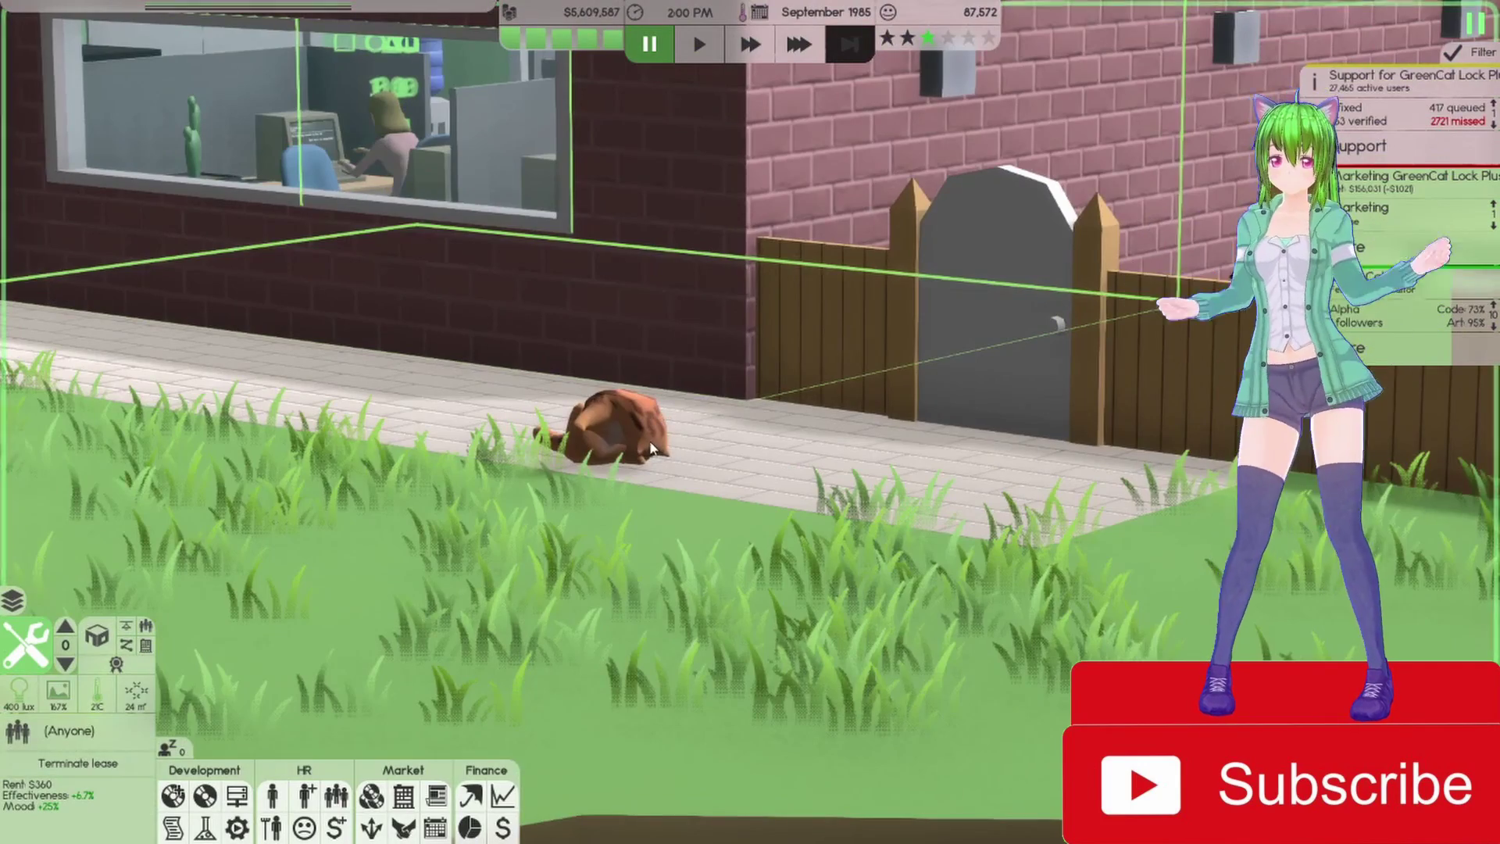
{"action": "mouse_move", "coordinate": [653, 448]}
{"action": "left_mouse_down"}
{"action": "mouse_move", "coordinate": [488, 580]}
{"action": "mouse_move", "coordinate": [505, 539]}
{"action": "mouse_move", "coordinate": [606, 509]}
{"action": "mouse_move", "coordinate": [702, 704]}
{"action": "mouse_move", "coordinate": [835, 650]}
{"action": "mouse_move", "coordinate": [755, 557]}
{"action": "left_mouse_up"}
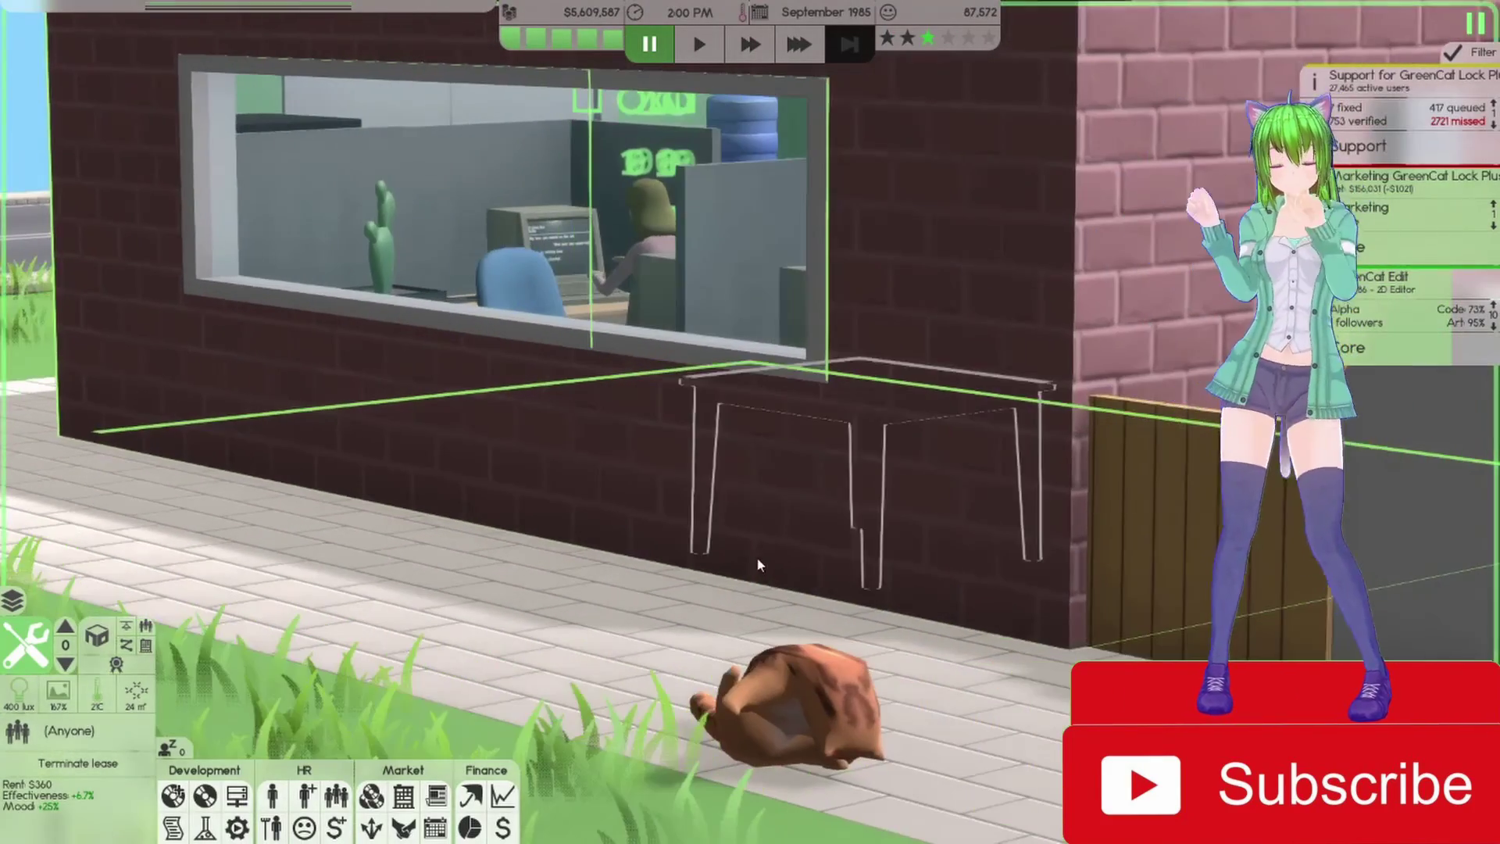
{"action": "left_click", "coordinate": [699, 44]}
{"action": "mouse_move", "coordinate": [801, 413]}
{"action": "left_mouse_down"}
{"action": "mouse_move", "coordinate": [651, 410]}
{"action": "mouse_move", "coordinate": [756, 383]}
{"action": "left_mouse_up"}
{"action": "scroll", "coordinate": [651, 411], "scroll_direction": "down", "scroll_amount": 2}
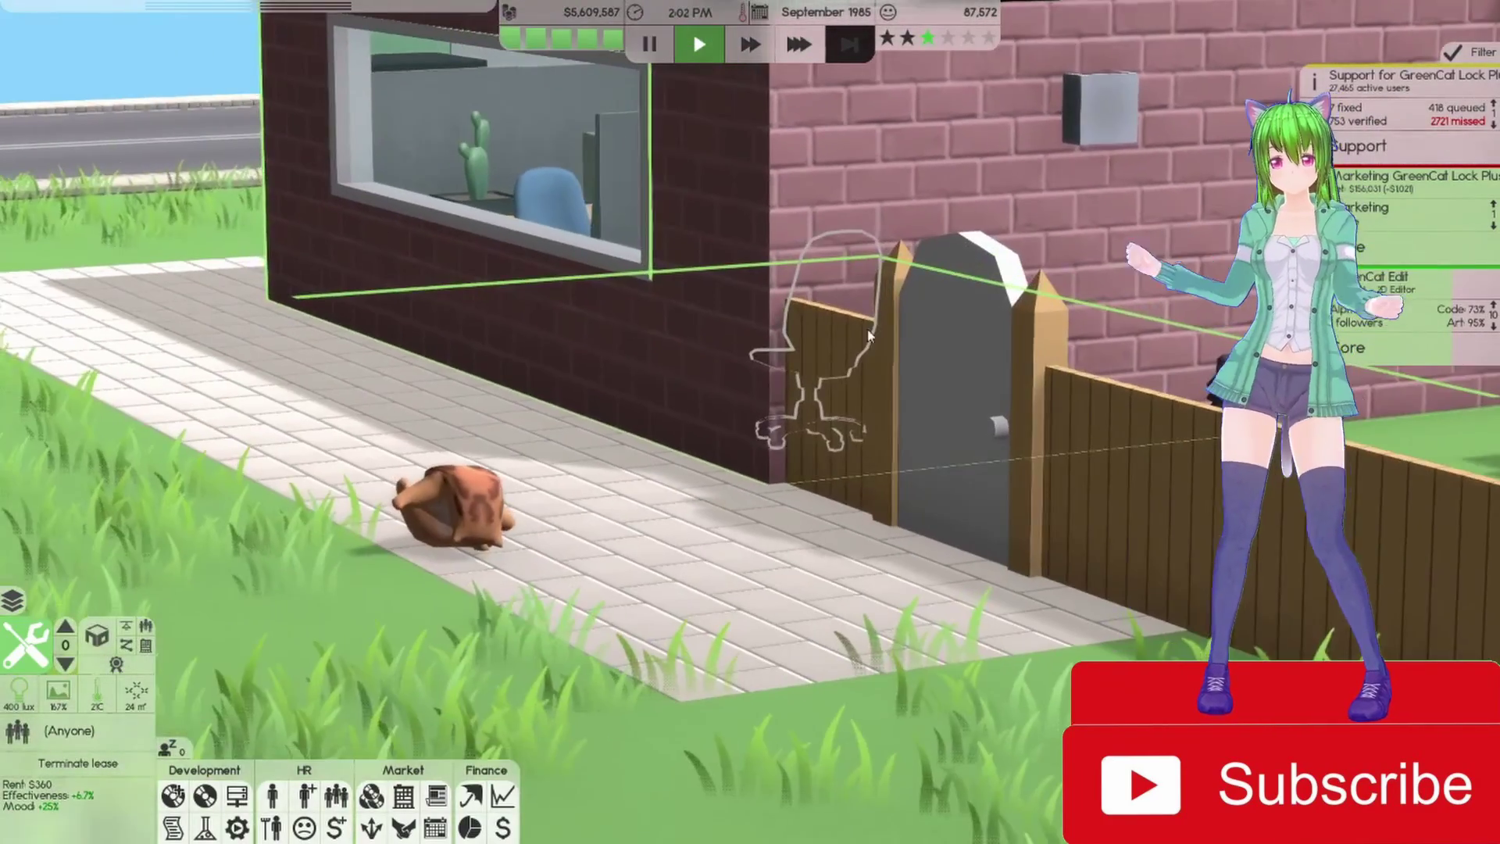
{"action": "scroll", "coordinate": [756, 383], "scroll_direction": "up", "scroll_amount": 3}
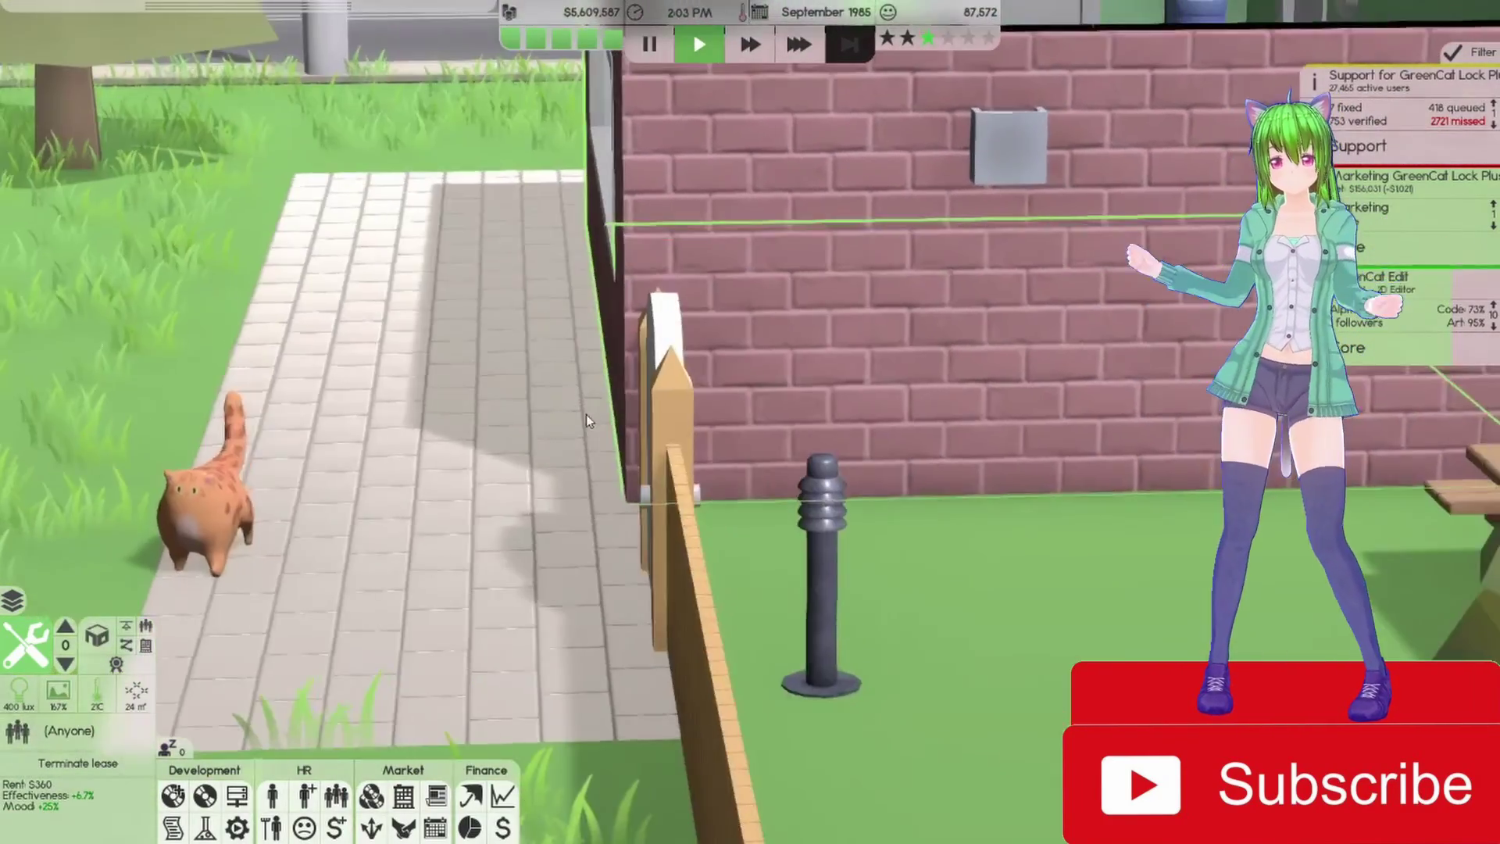
{"action": "scroll", "coordinate": [586, 413], "scroll_direction": "down", "scroll_amount": 3}
{"action": "scroll", "coordinate": [597, 191], "scroll_direction": "up", "scroll_amount": 2}
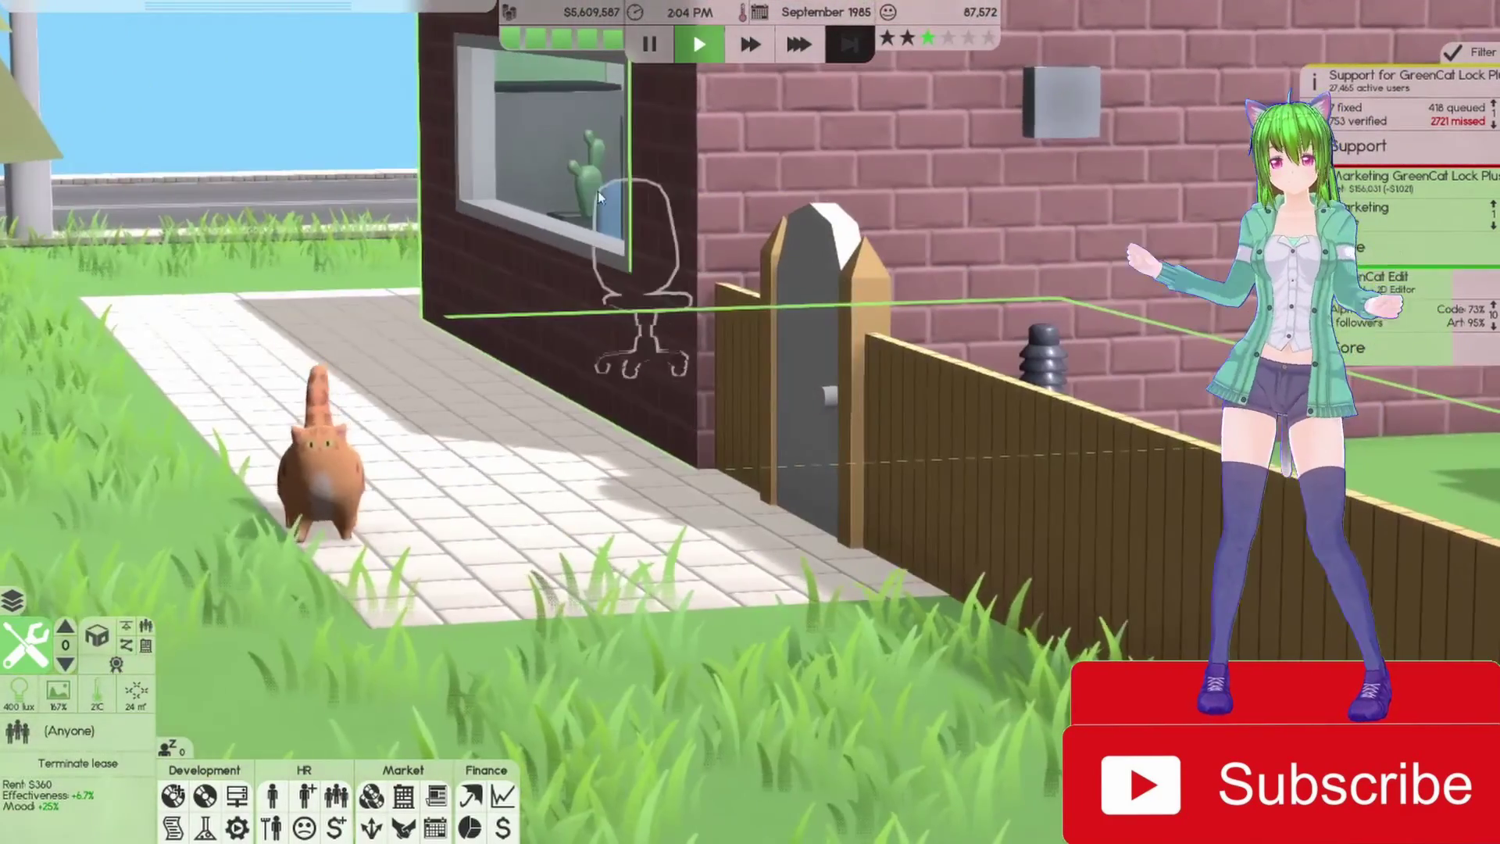
{"action": "left_click", "coordinate": [650, 43]}
{"action": "key", "text": "a"}
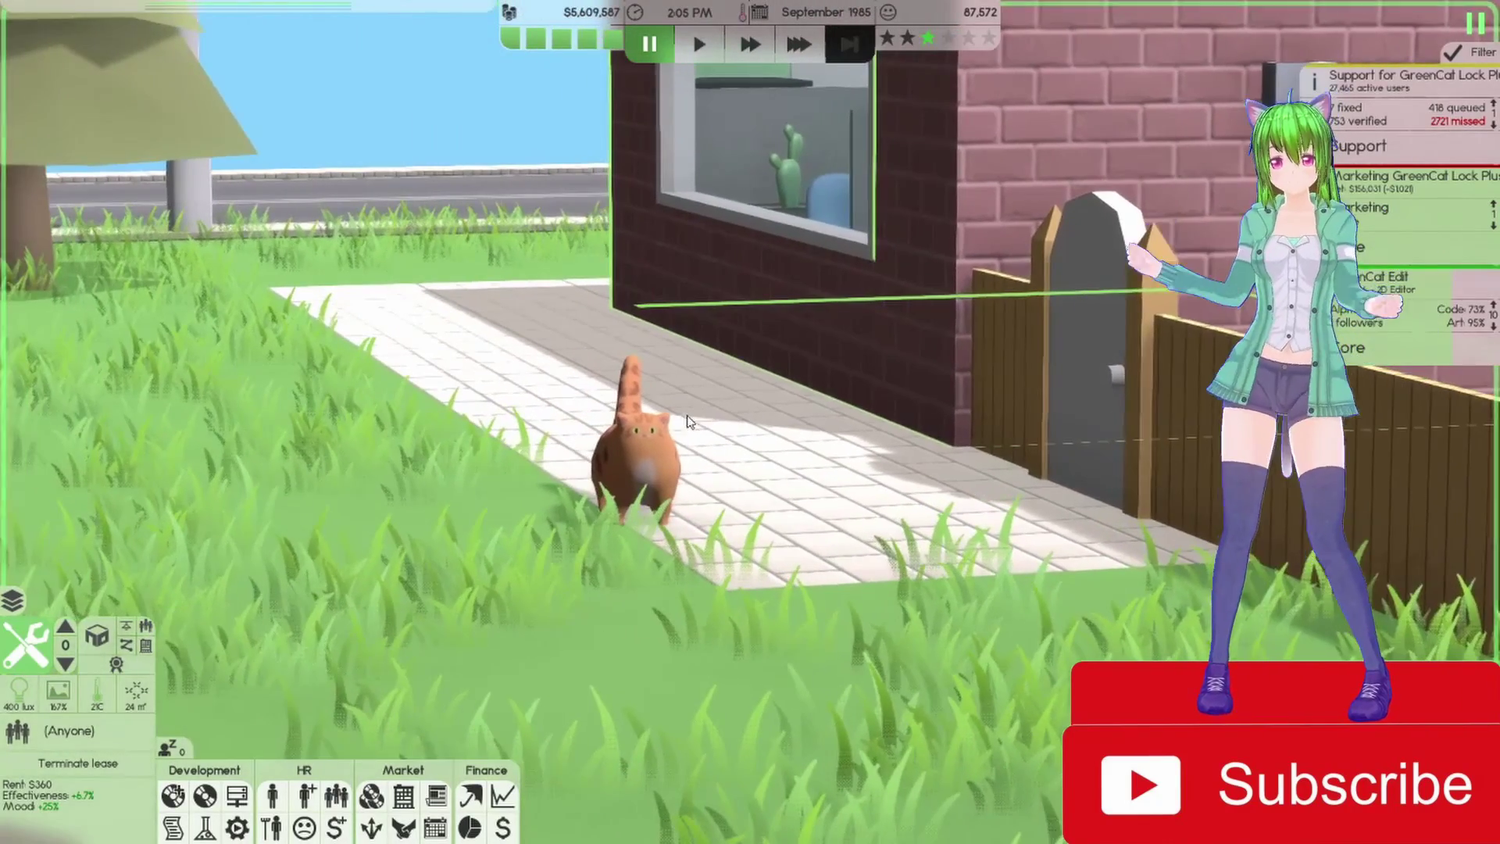